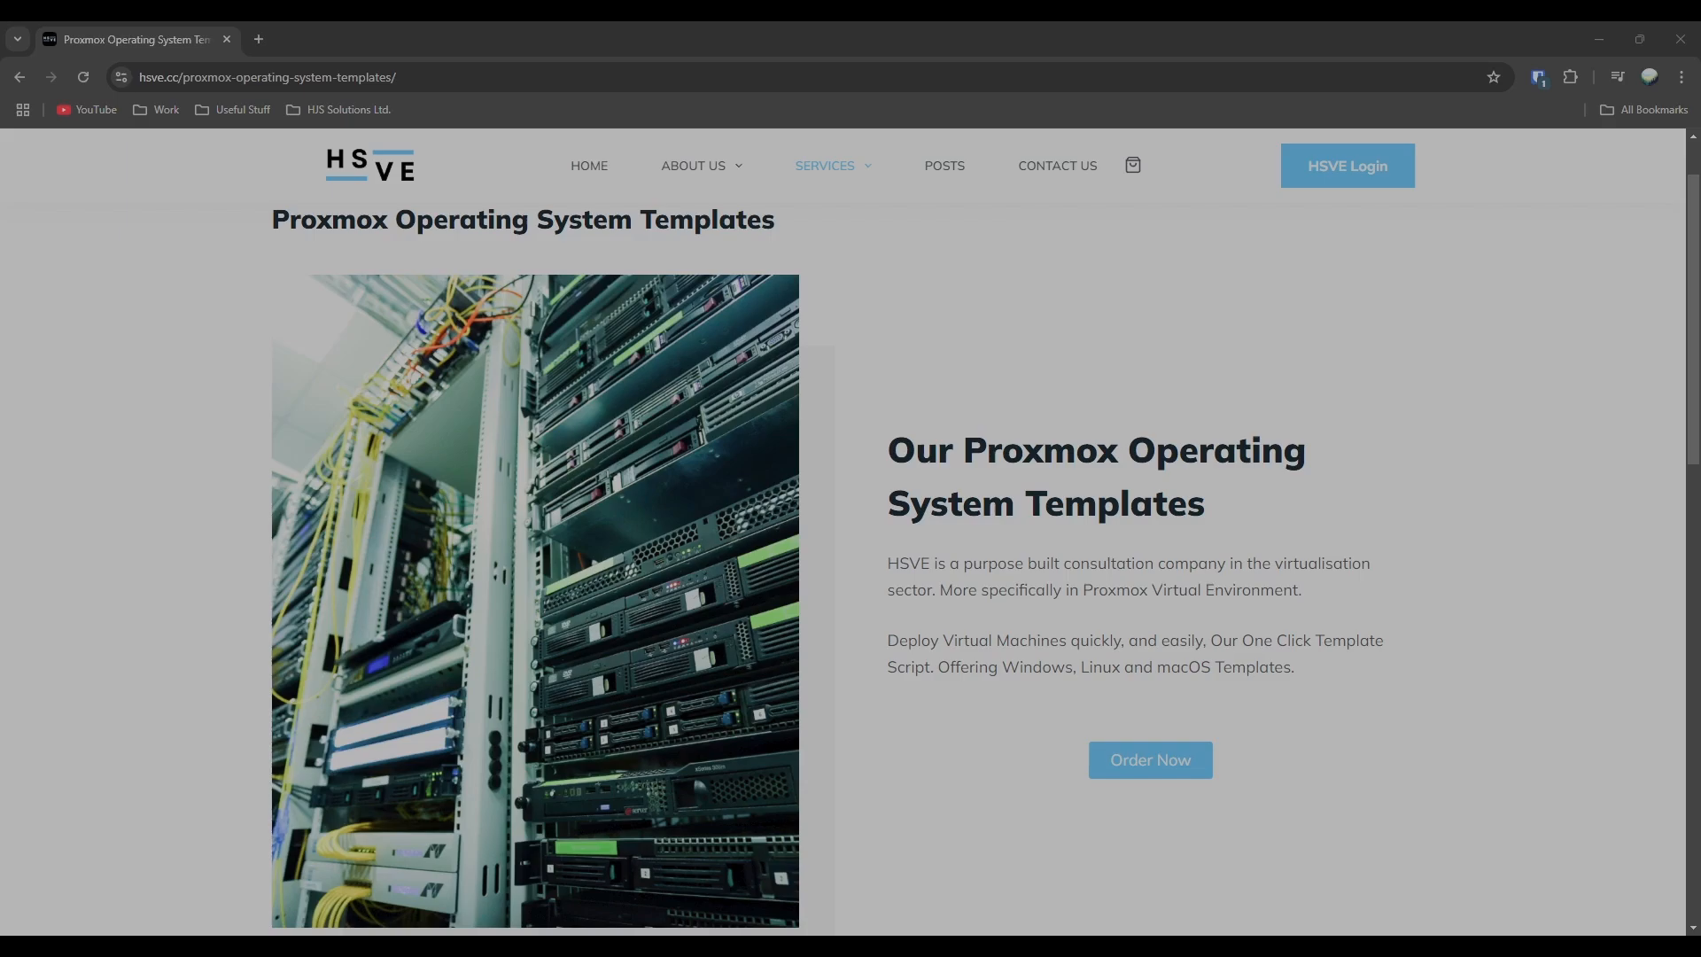
scroll(1241, 462, down, 10)
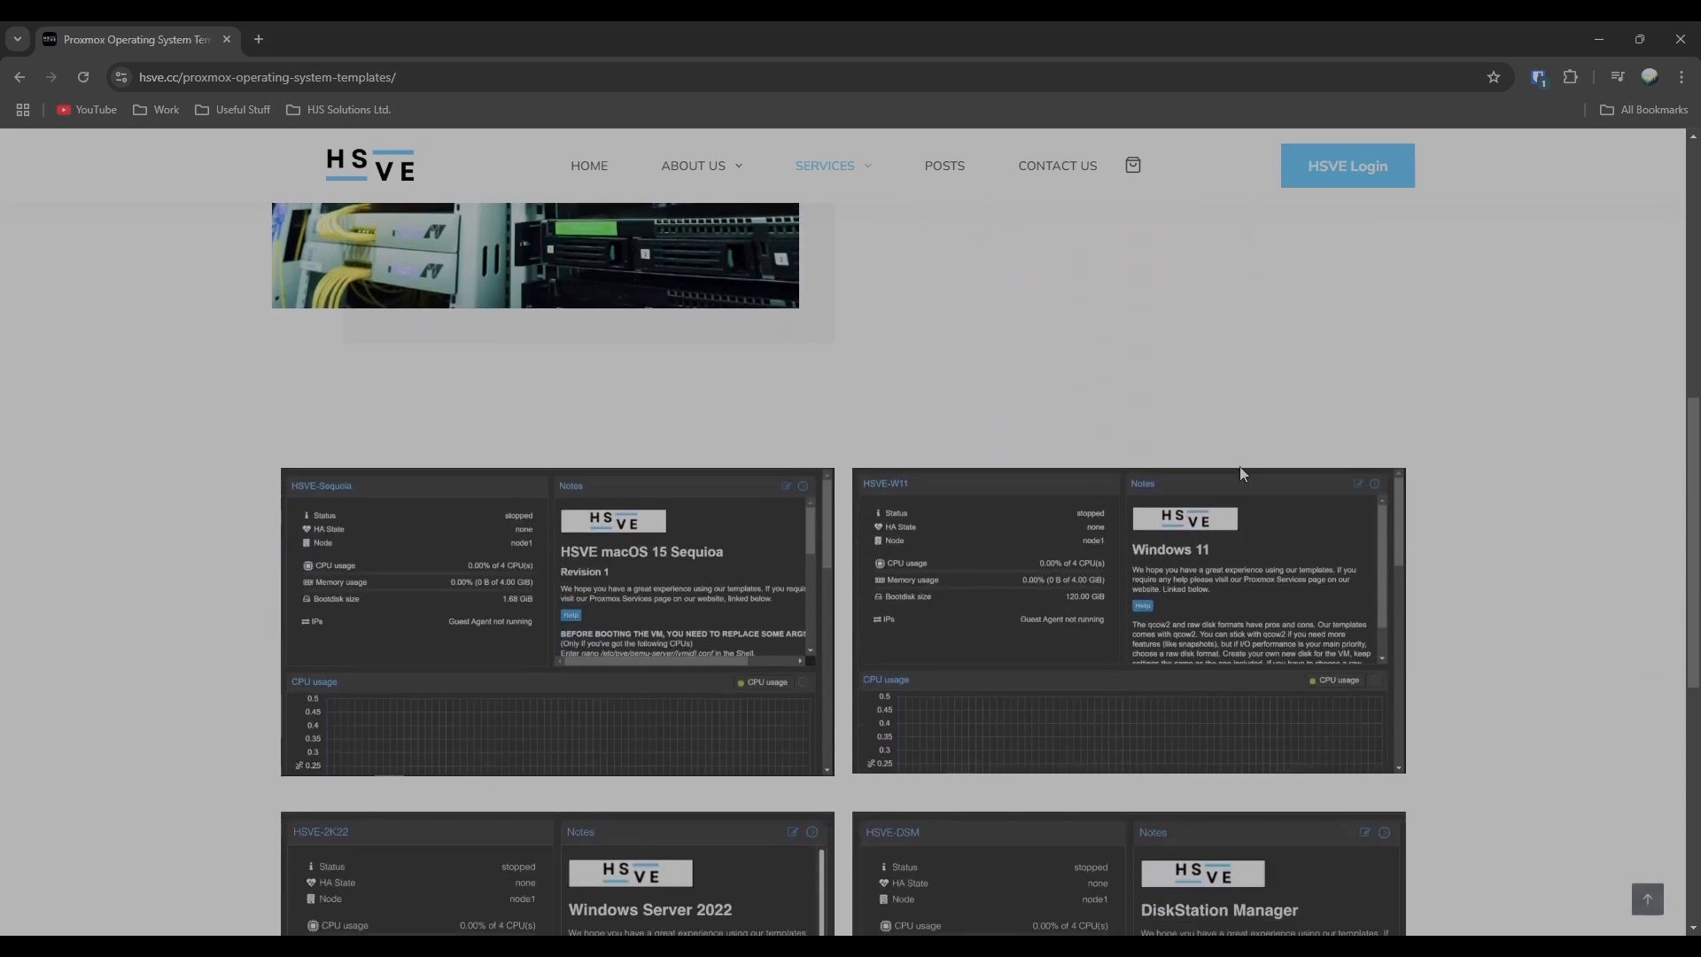
key(alt+Tab)
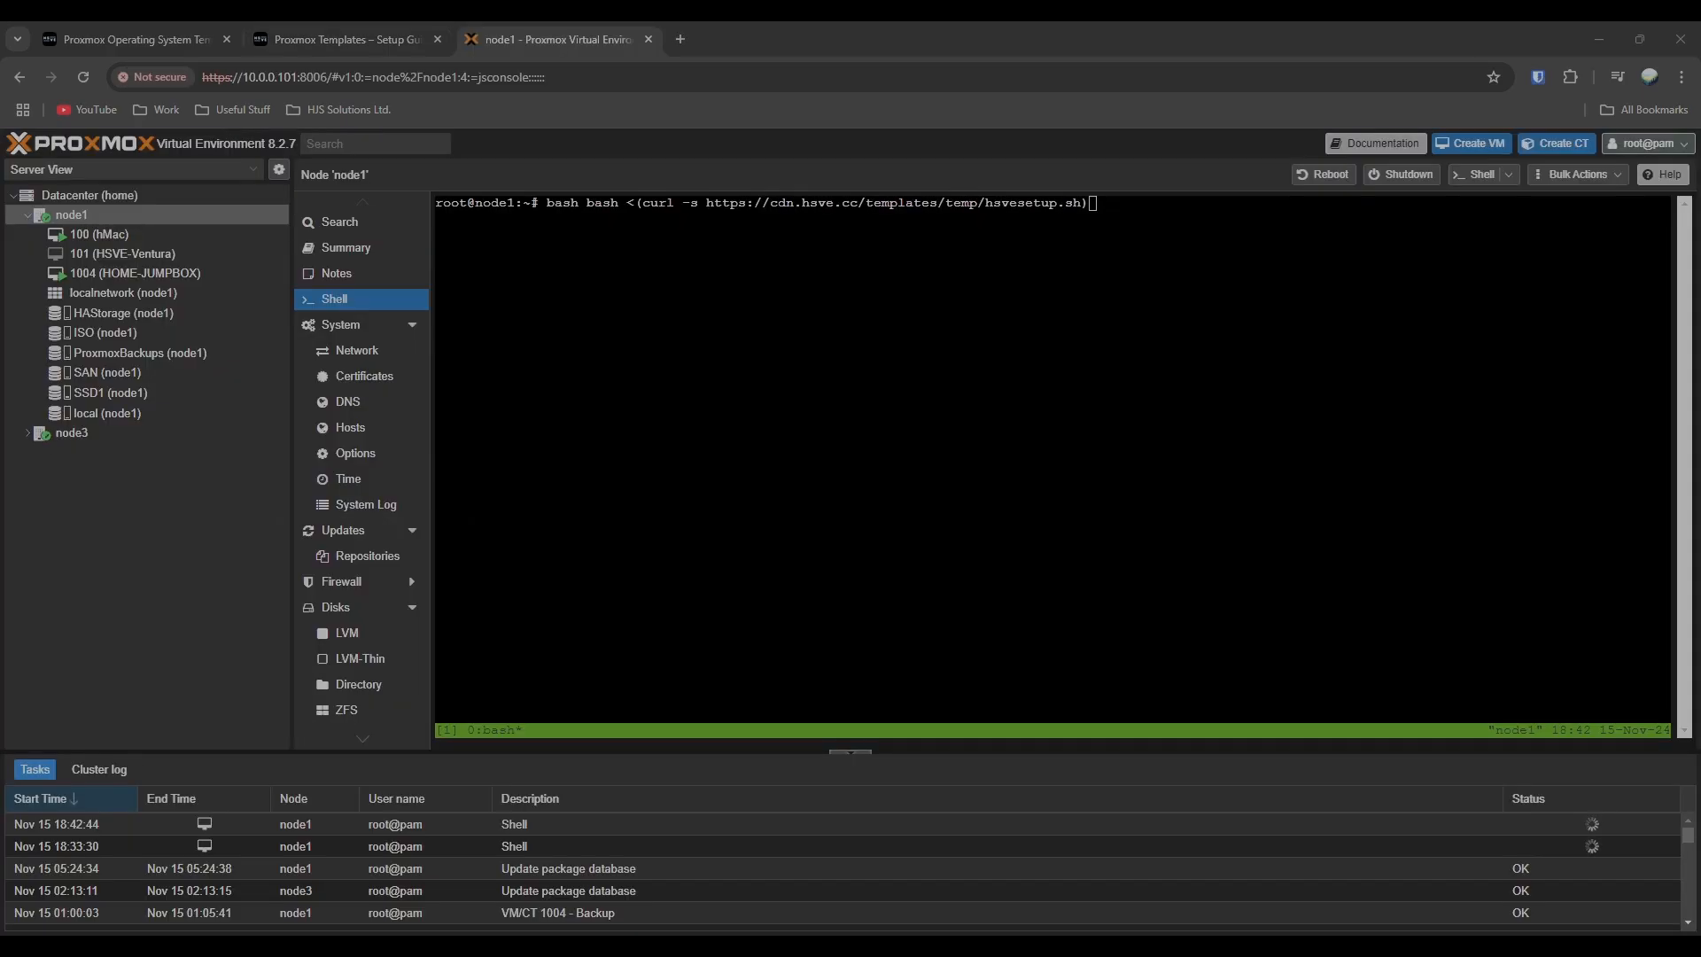
click(1197, 410)
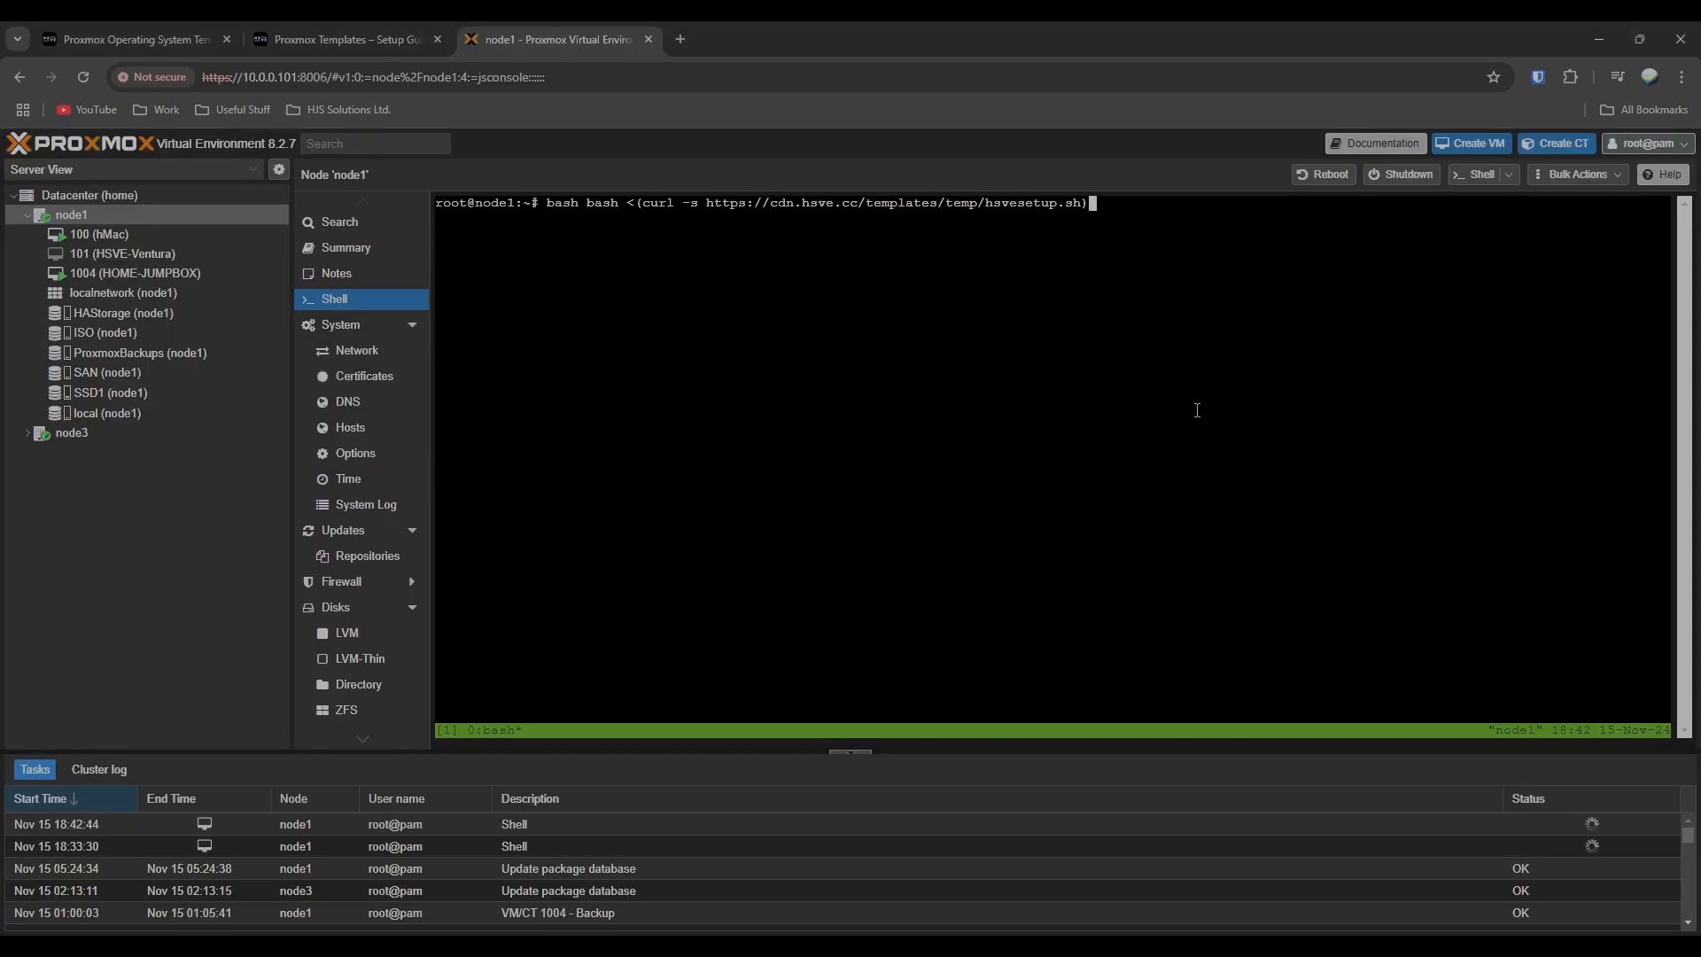
key(ctrl+Left)
key(ctrl+Left)
key(ctrl+Left)
key(ctrl+Left)
key(ctrl+Left)
key(ctrl+Left)
key(ctrl+Left)
key(ctrl+Left)
key(ctrl+Left)
key(ctrl+Left)
key(ctrl+Left)
key(ctrl+Left)
key(Delete)
key(Delete)
key(Delete)
key(Delete)
key(Delete)
key(Return)
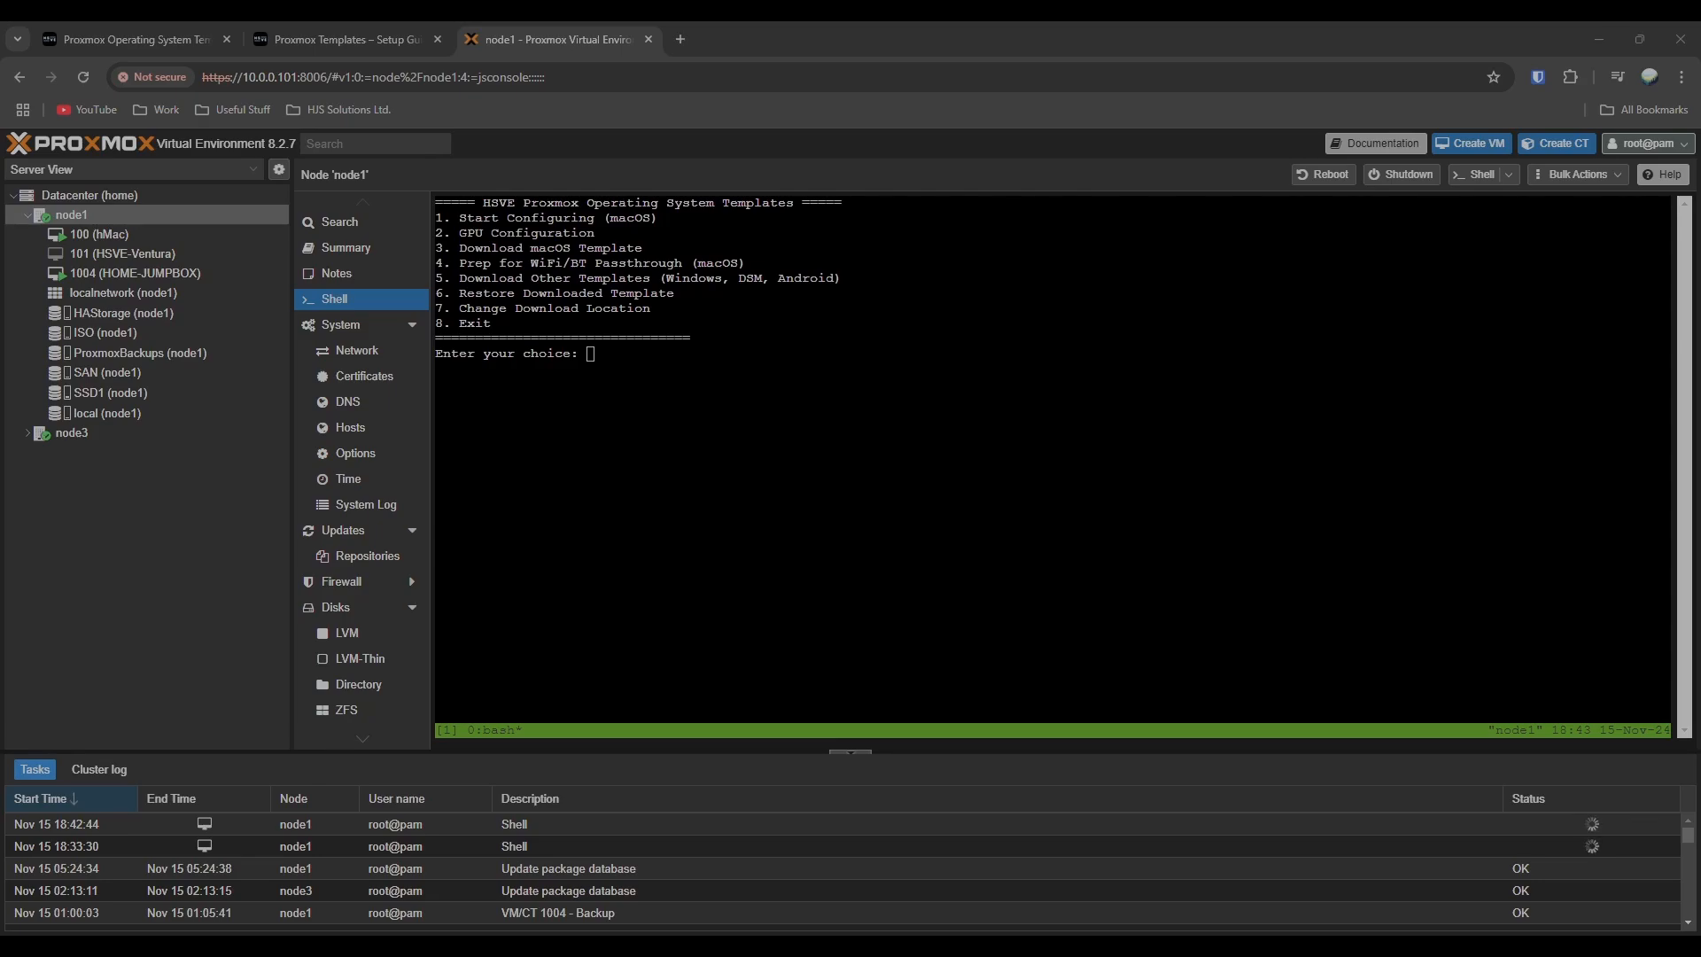
Step: Start the script's macOS configuration, try option 0 at the CPU brand prompt, and abort the script
click(1260, 424)
text(1)
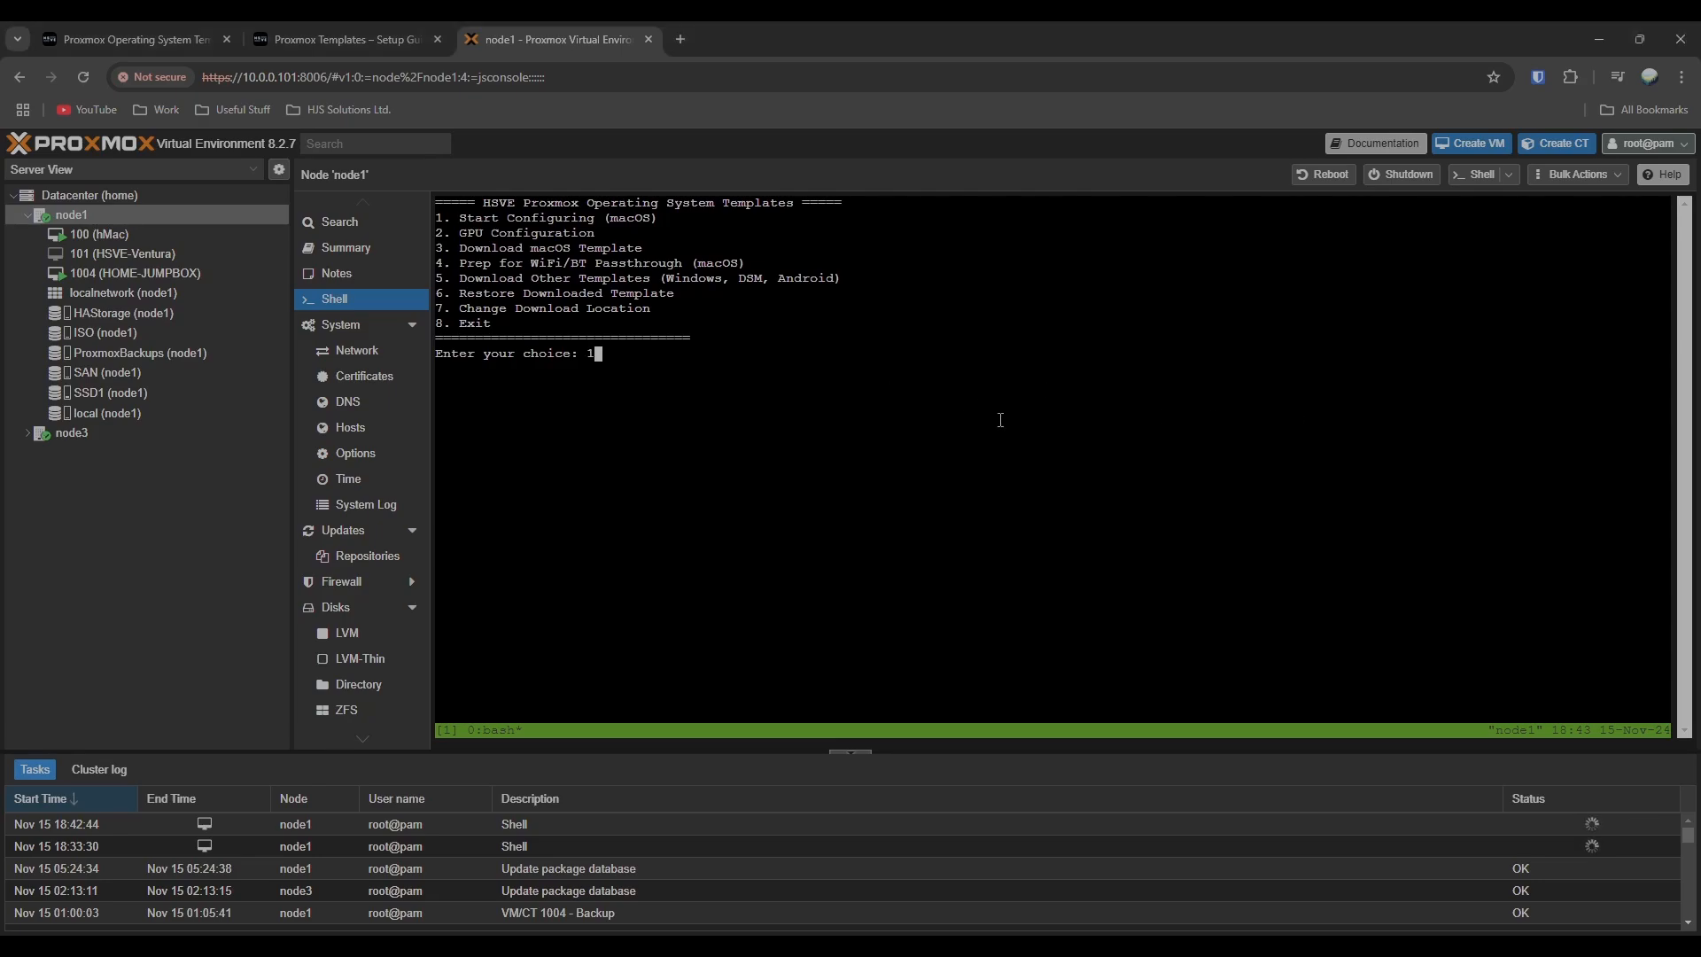
key(Return)
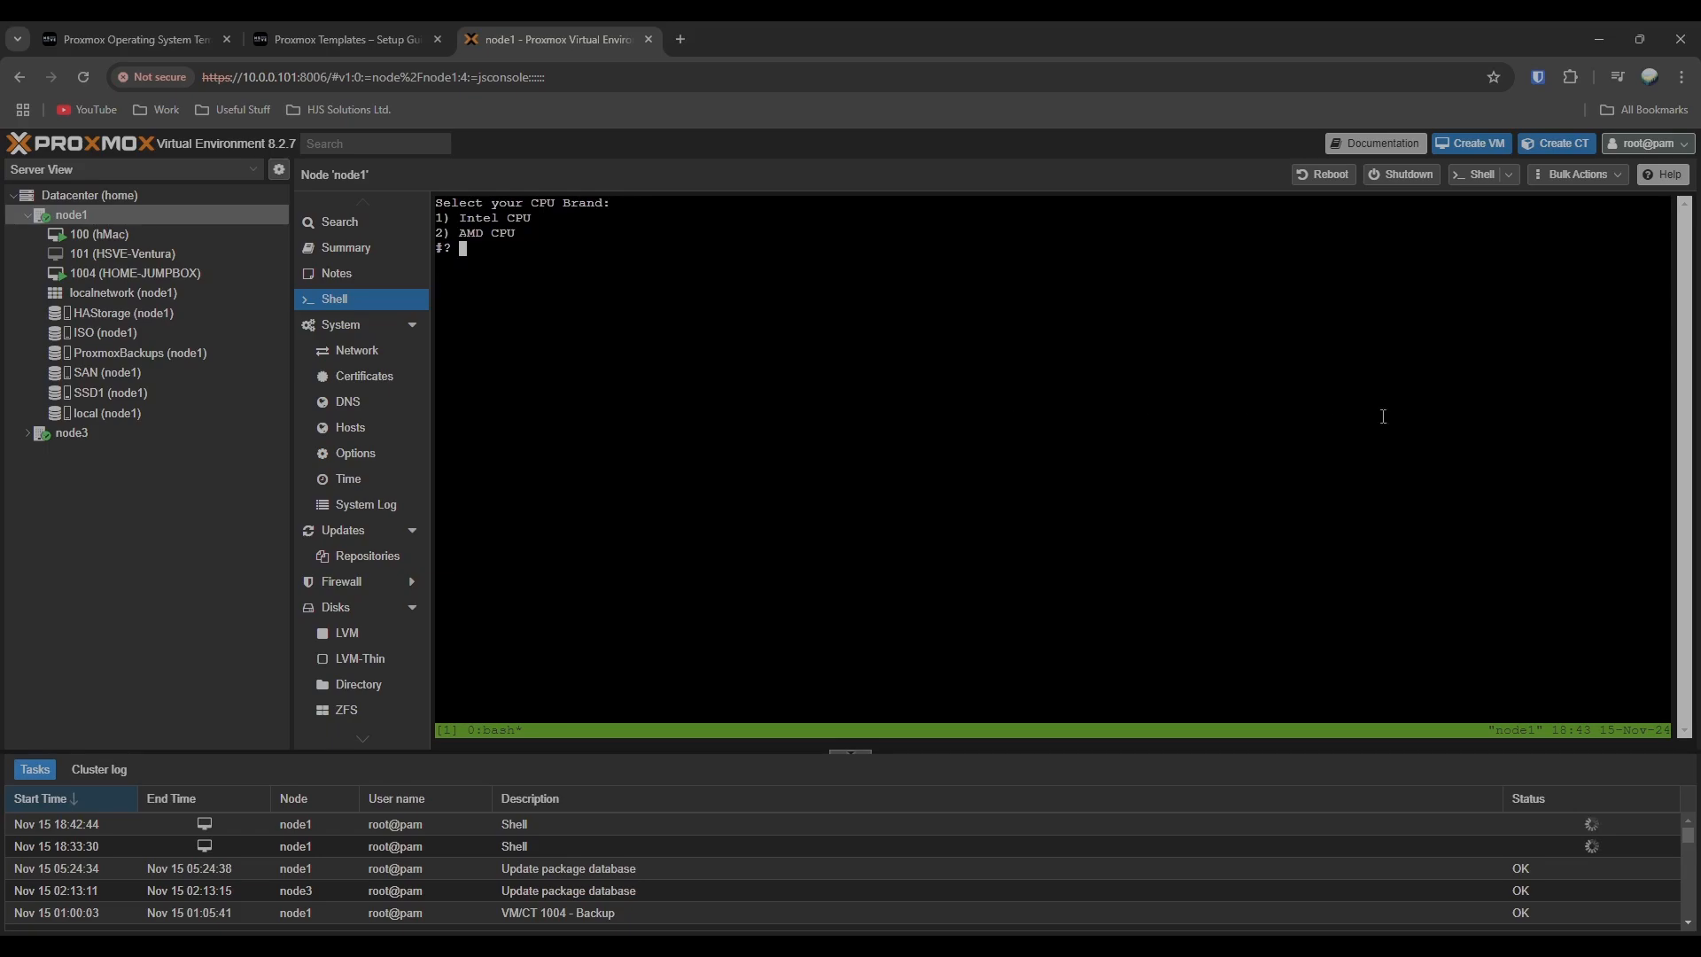
drag(517, 234, 436, 204)
click(628, 263)
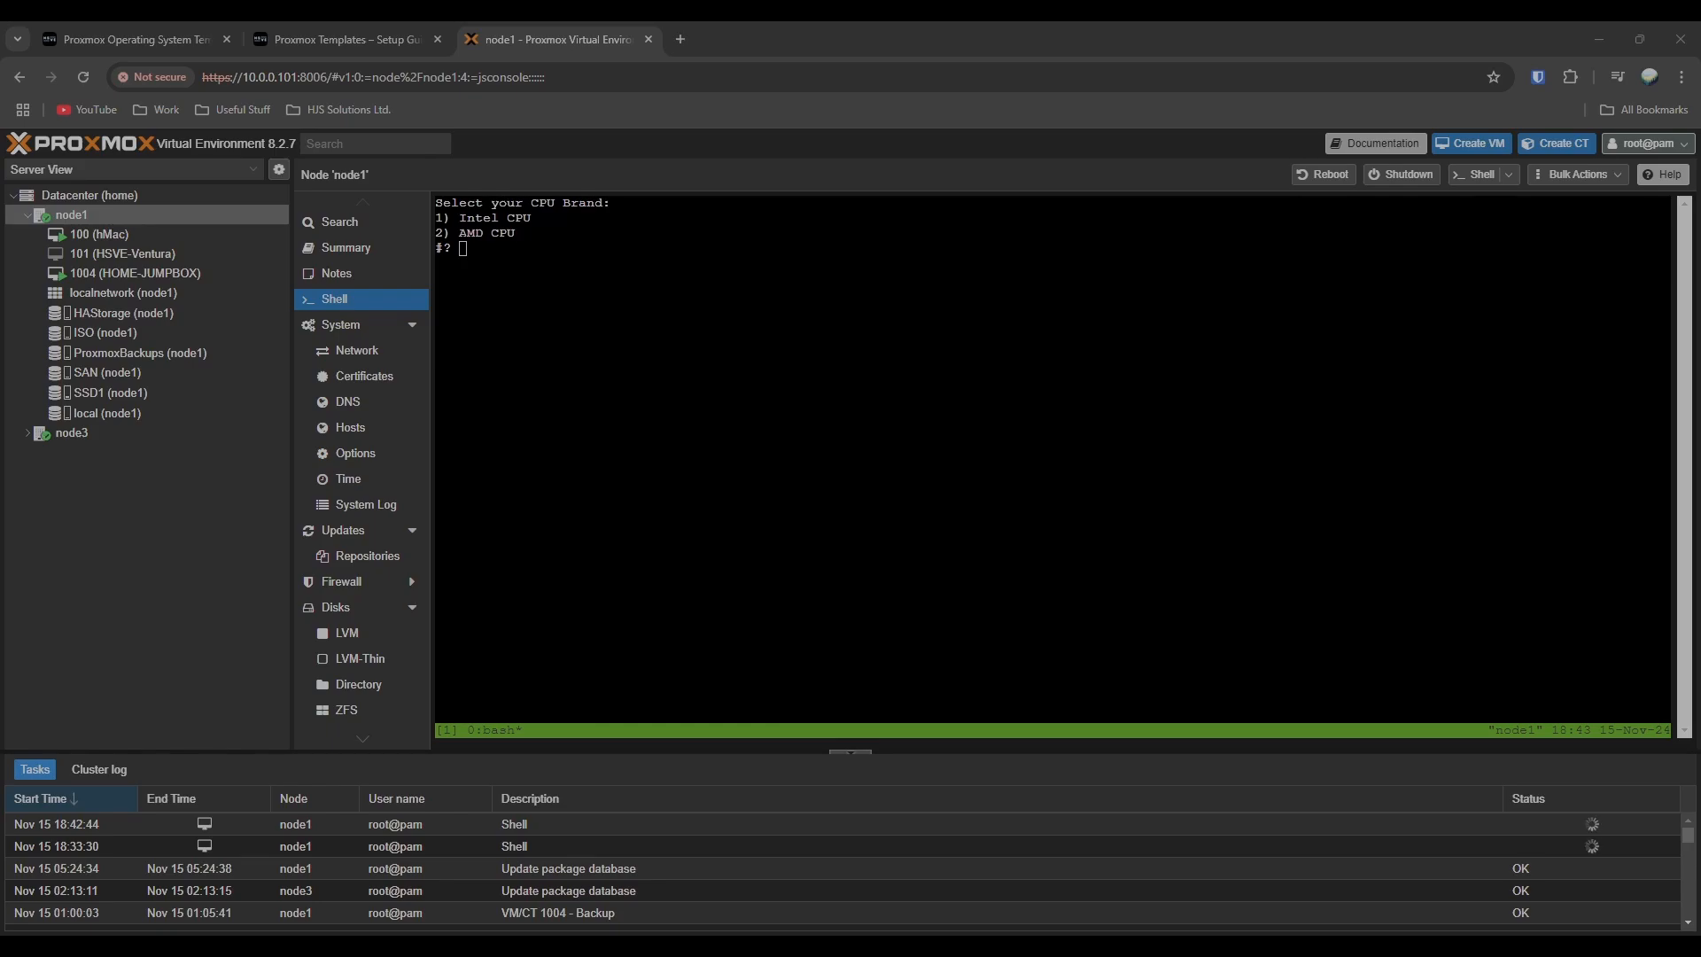
click(977, 422)
key(Return)
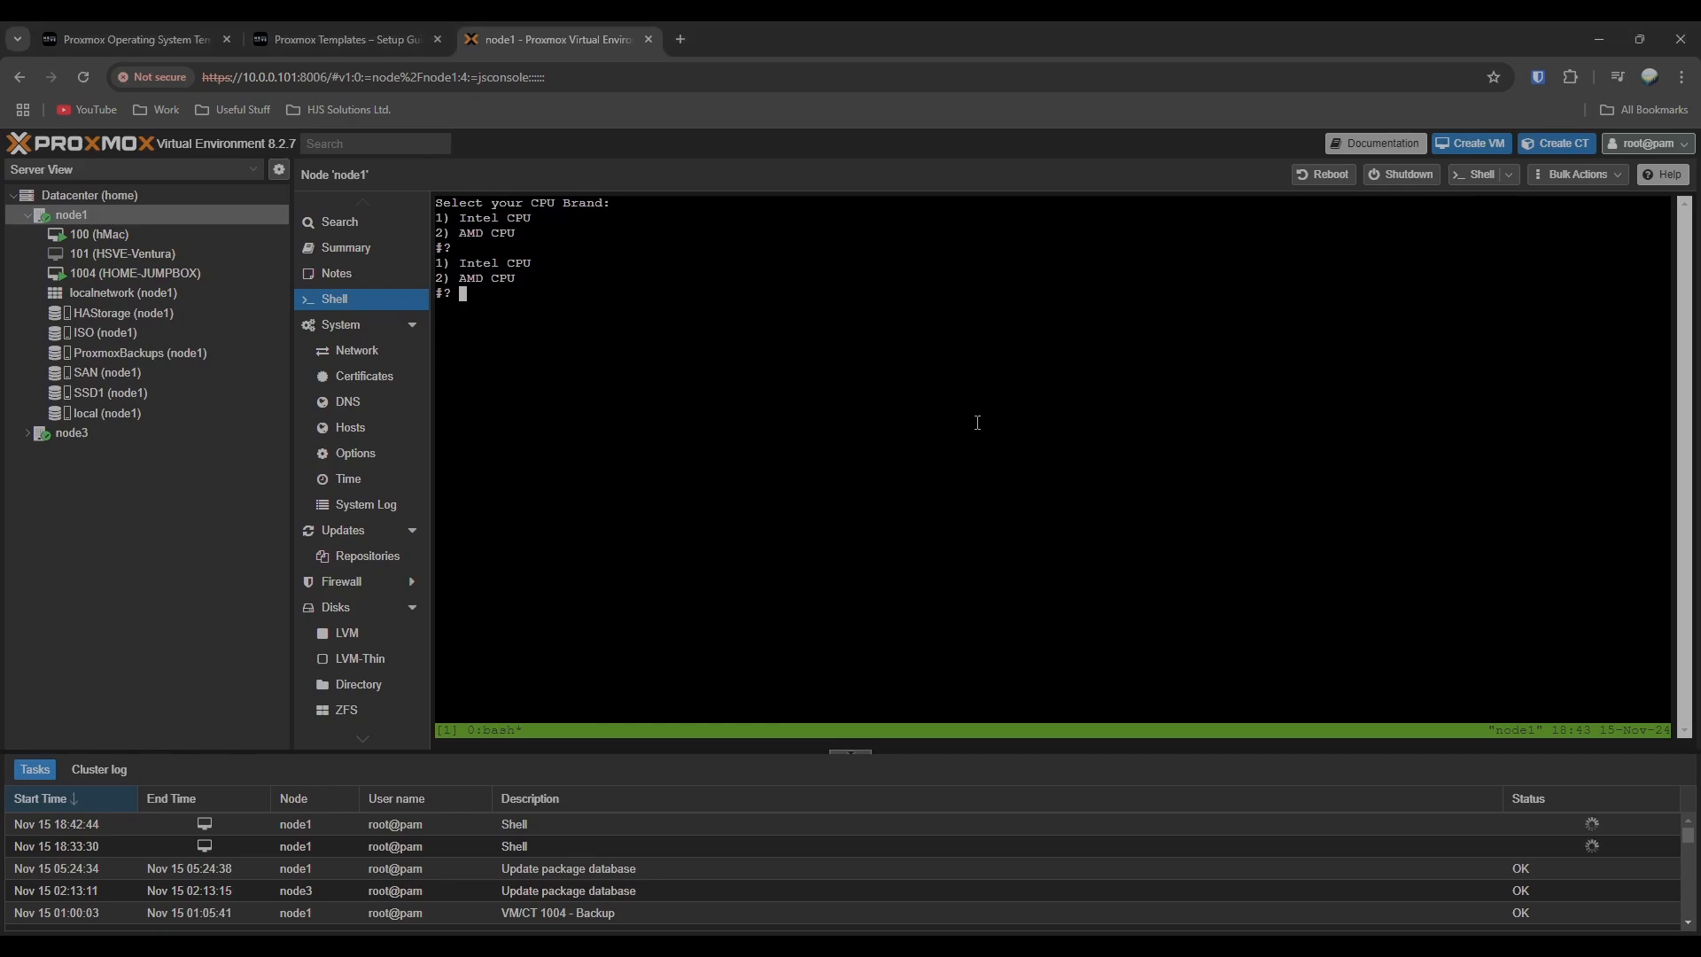
text(0)
key(Return)
key(ctrl+c)
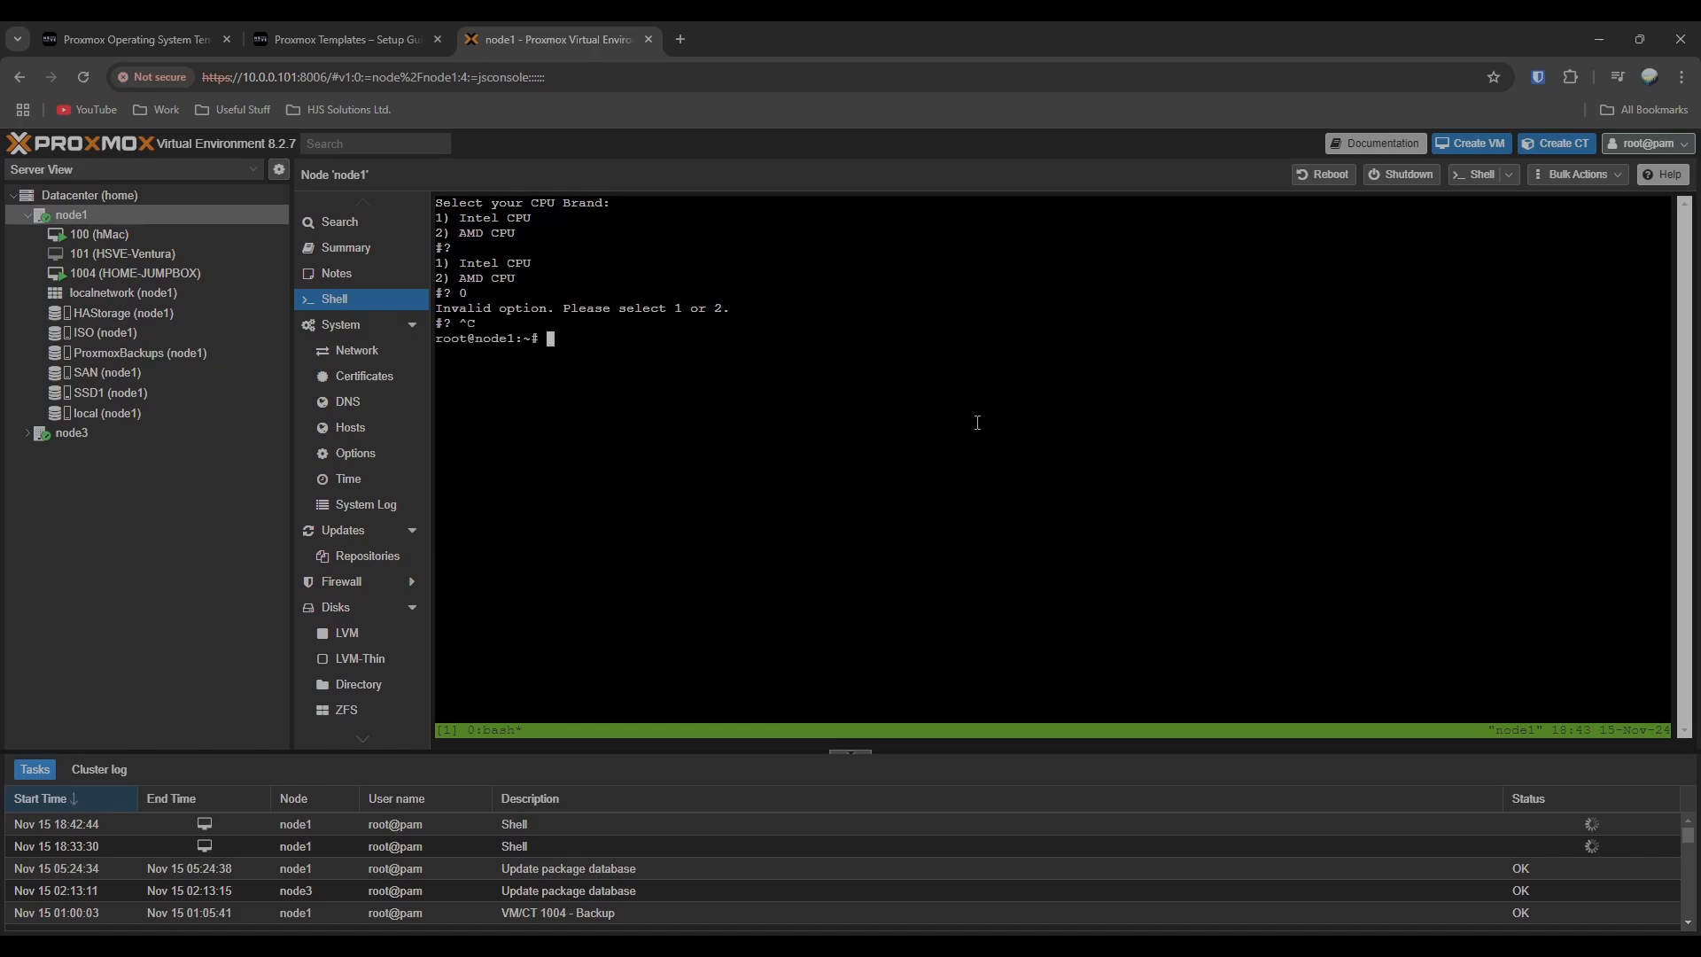
Step: Rerun the hsvesetup.sh script and start downloading the macOS Sequoia template to /var/lib/vz/dump
key(ctrl+v)
key(Return)
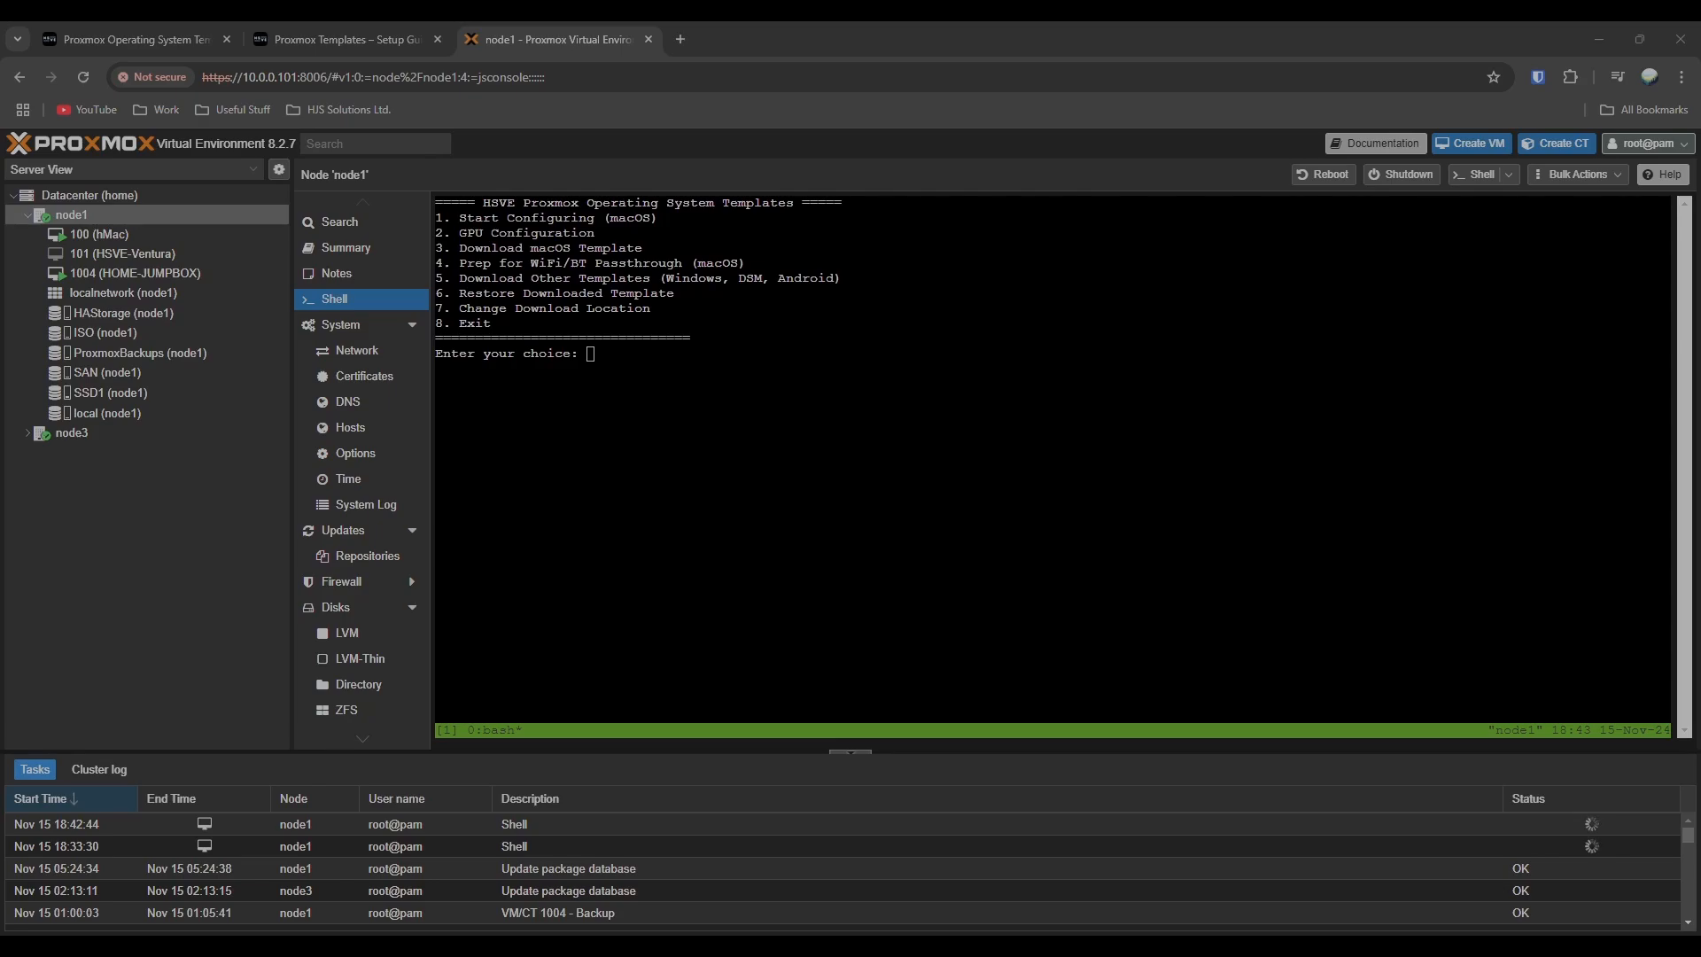
click(945, 449)
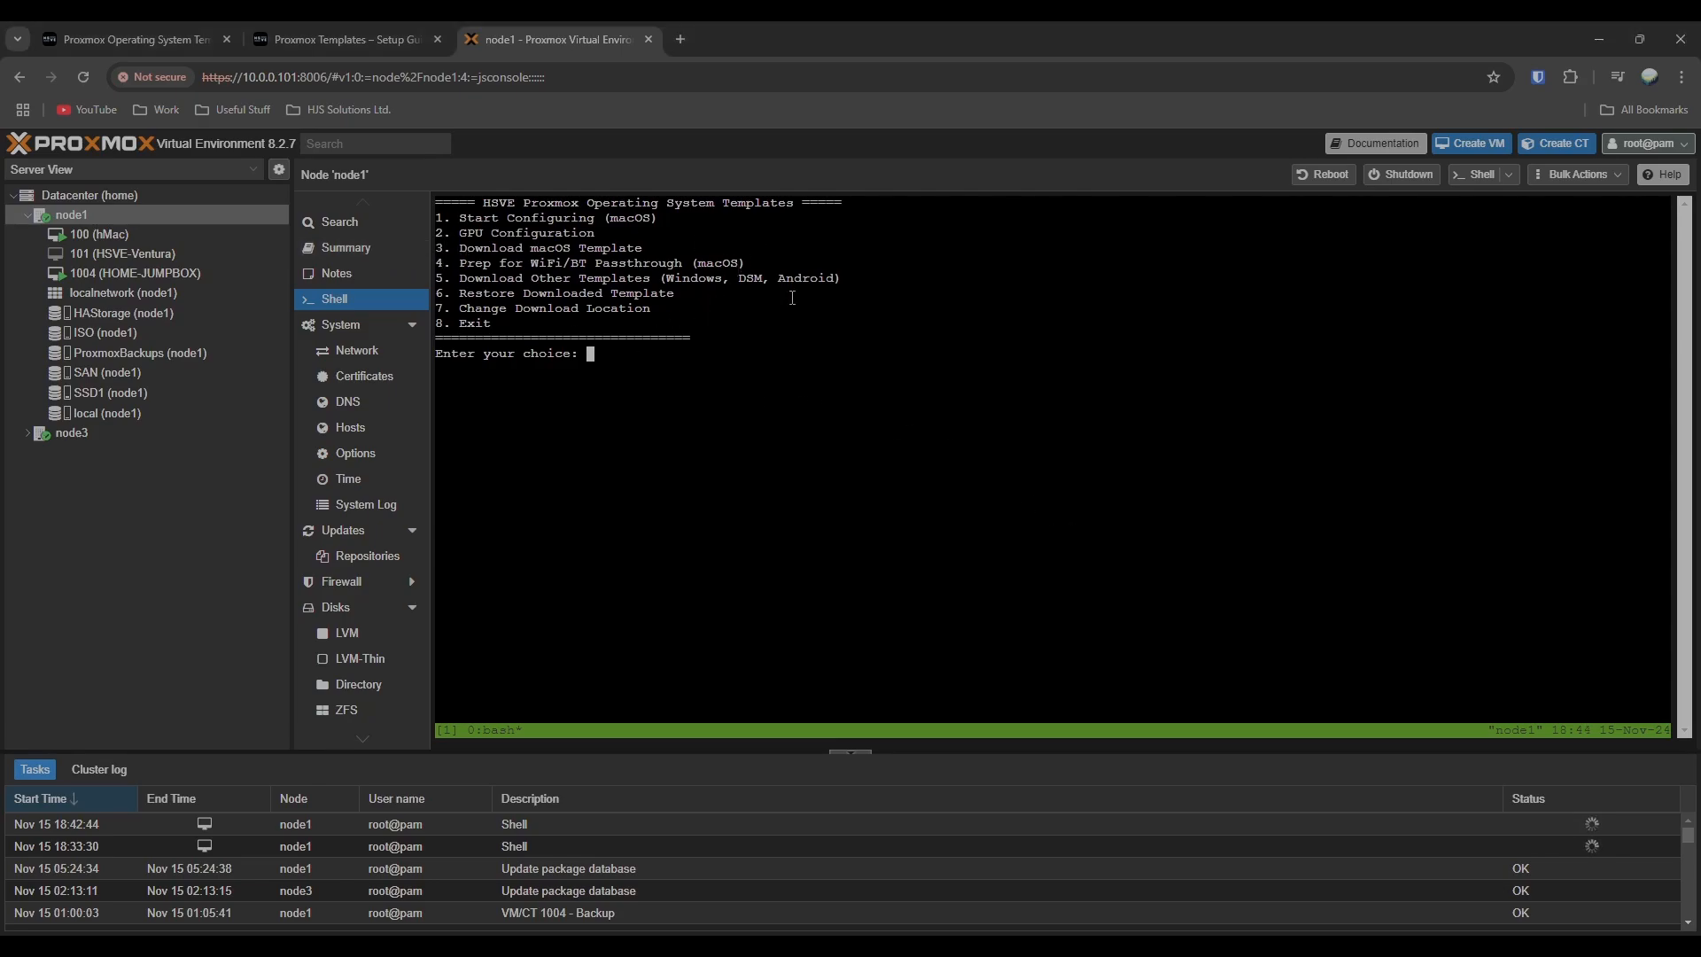
text(3)
key(Return)
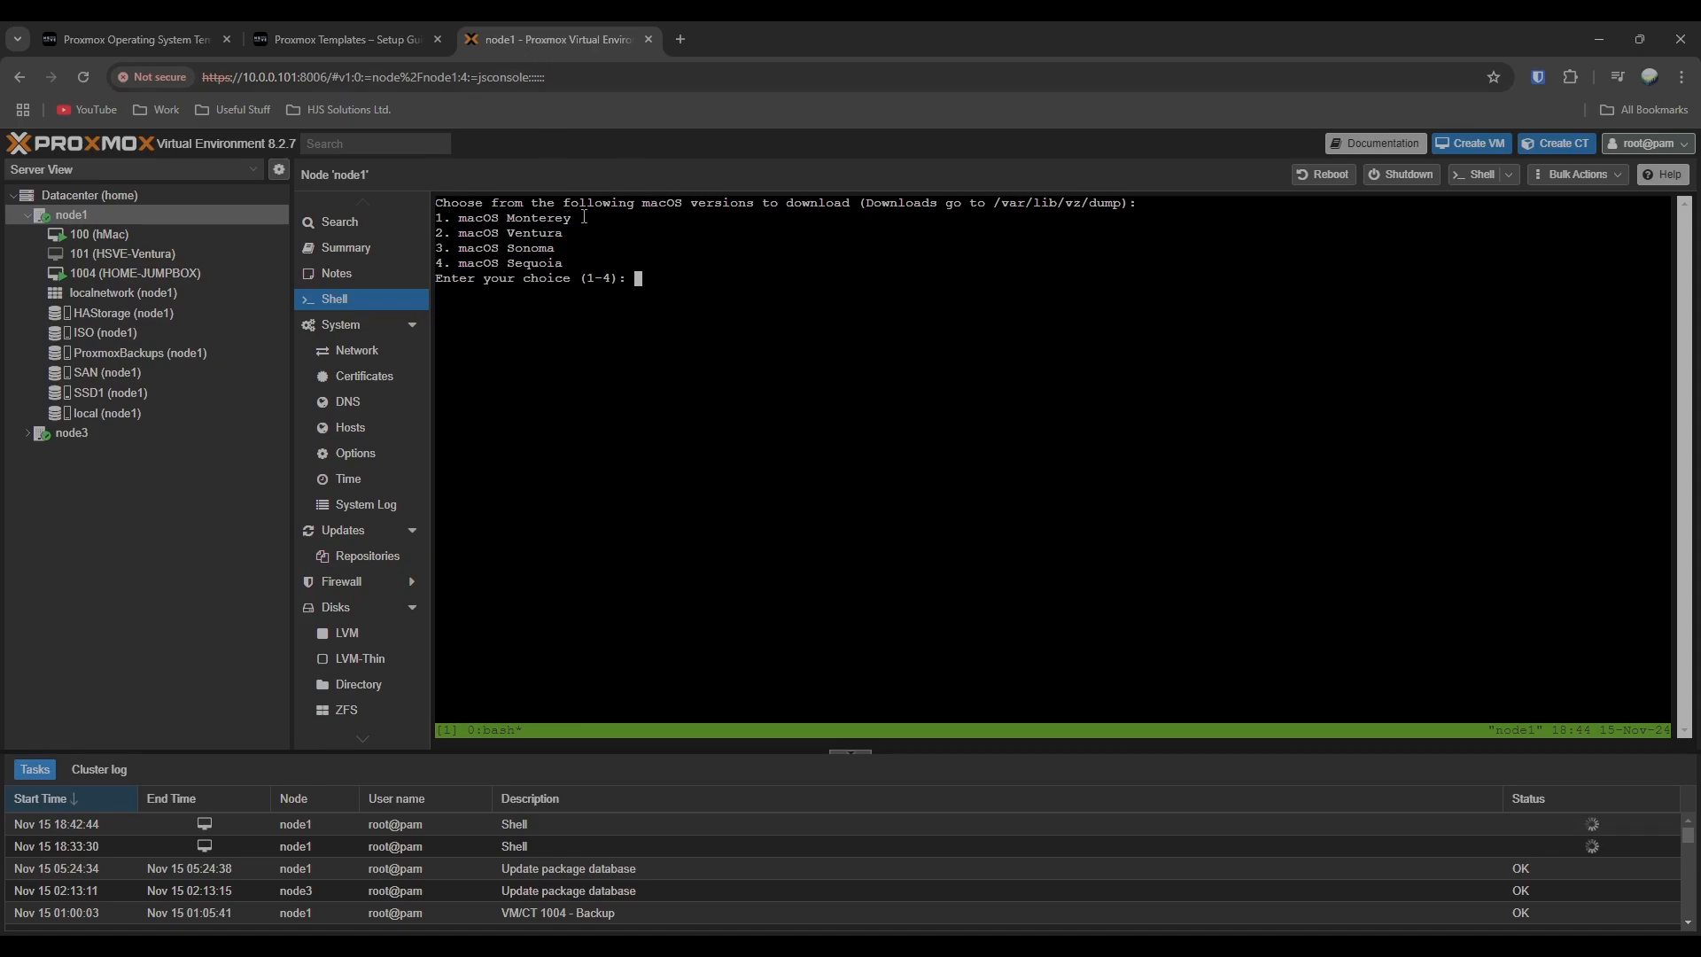
text(4)
key(Return)
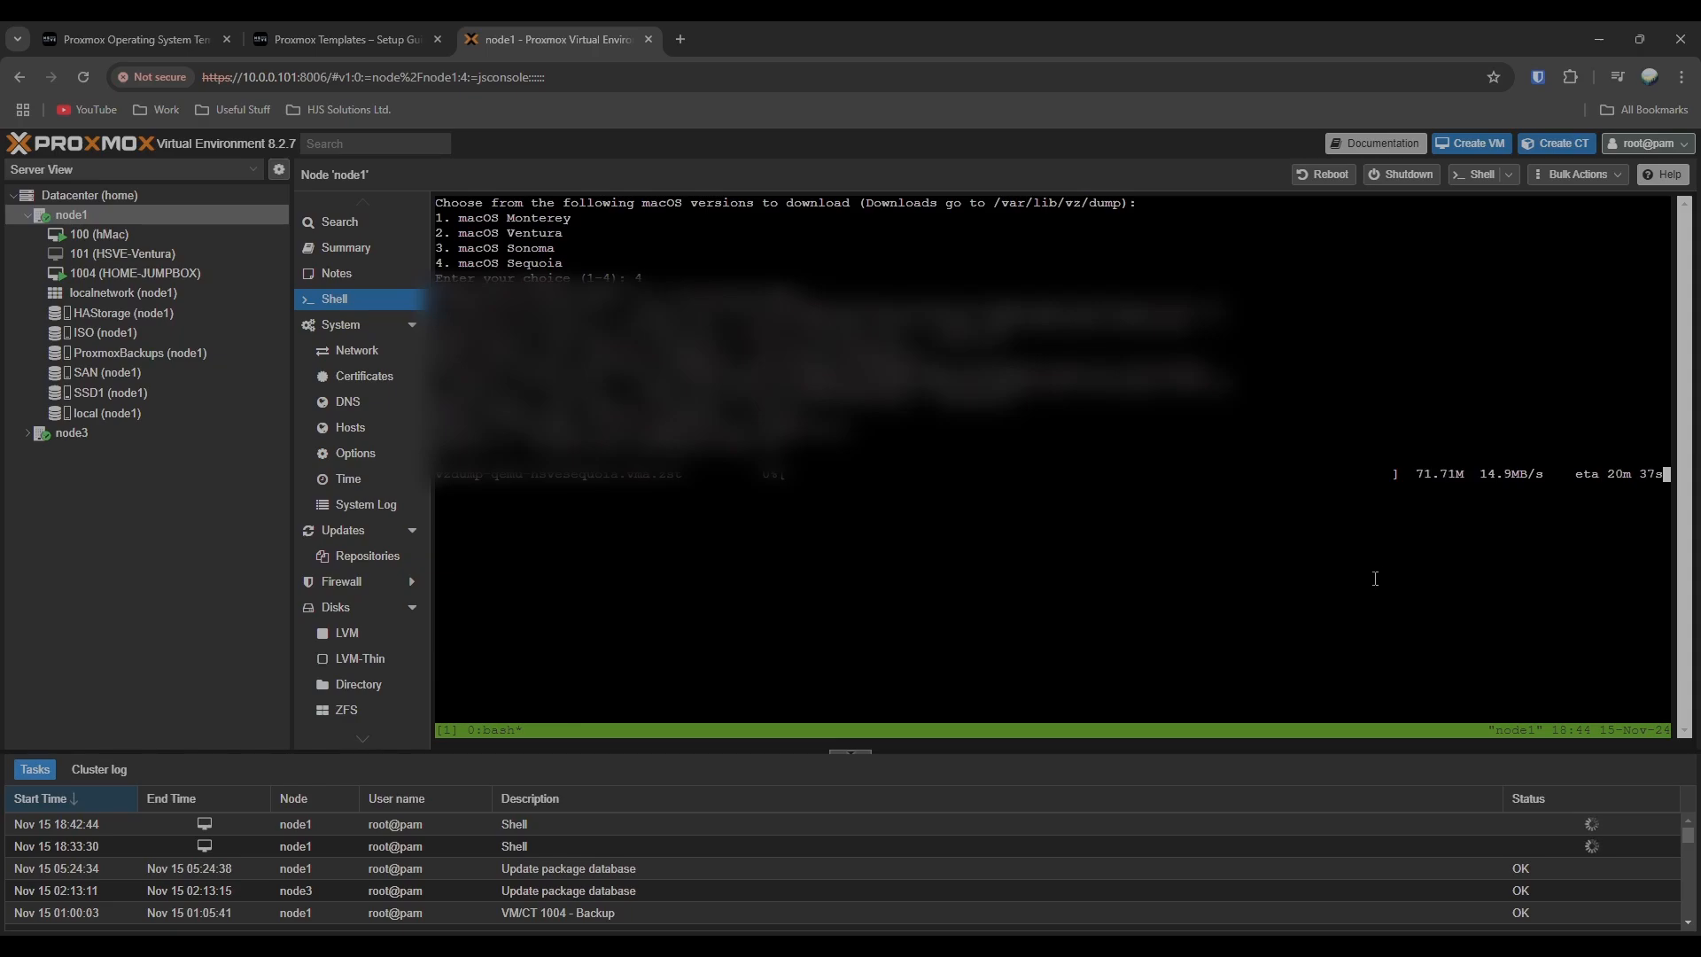
Step: Abort the Sequoia template download and run the hsvesetup.sh script again in a cleared shell
key(ctrl+c)
key(ctrl+l)
key(ctrl+v)
key(Return)
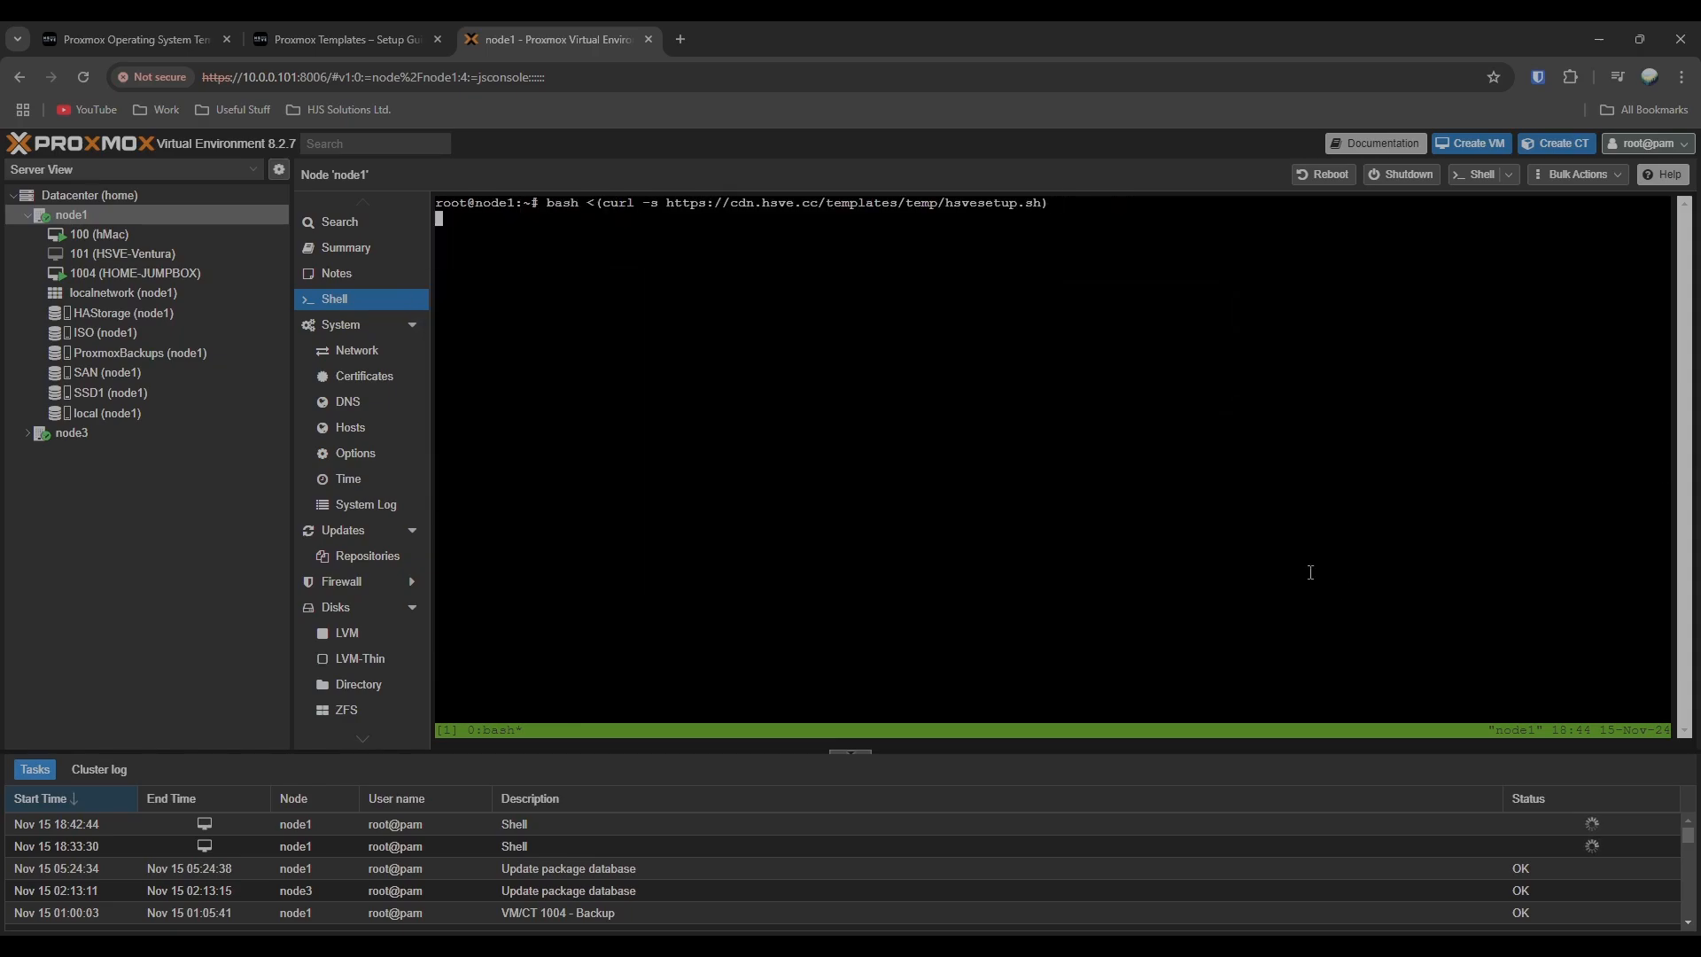
Step: View the ISO storage of node1, return to the node's shell and relaunch the hsvesetup.sh script
drag(682, 295, 434, 310)
click(640, 313)
click(195, 334)
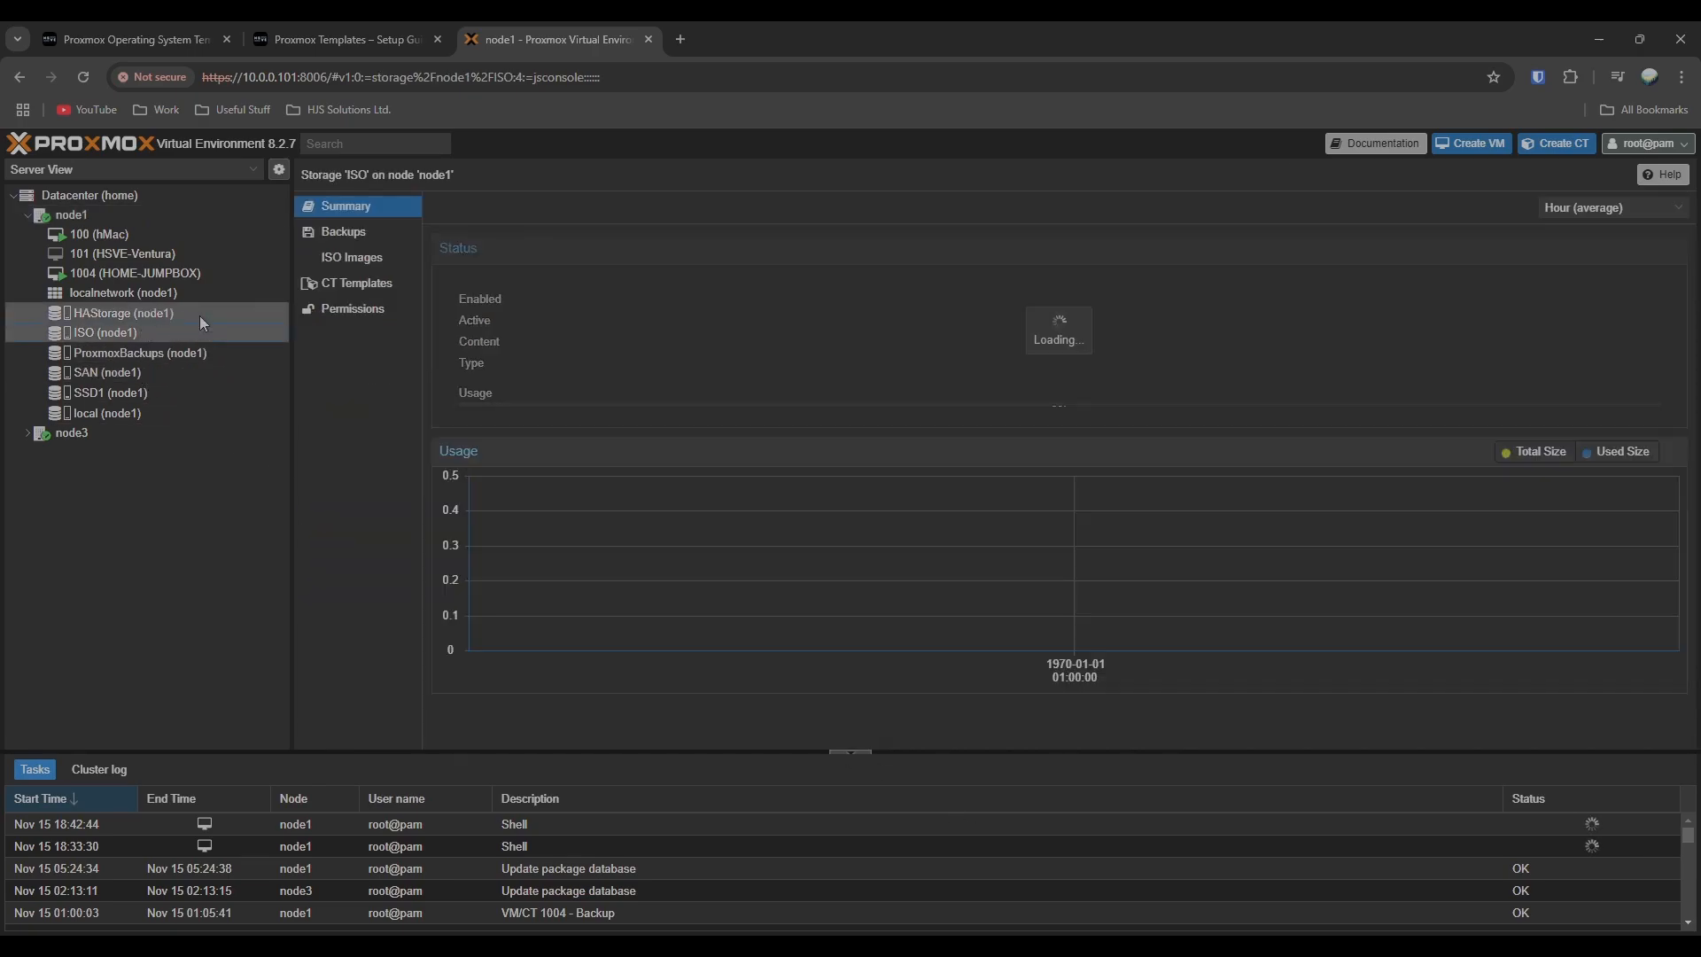
click(151, 216)
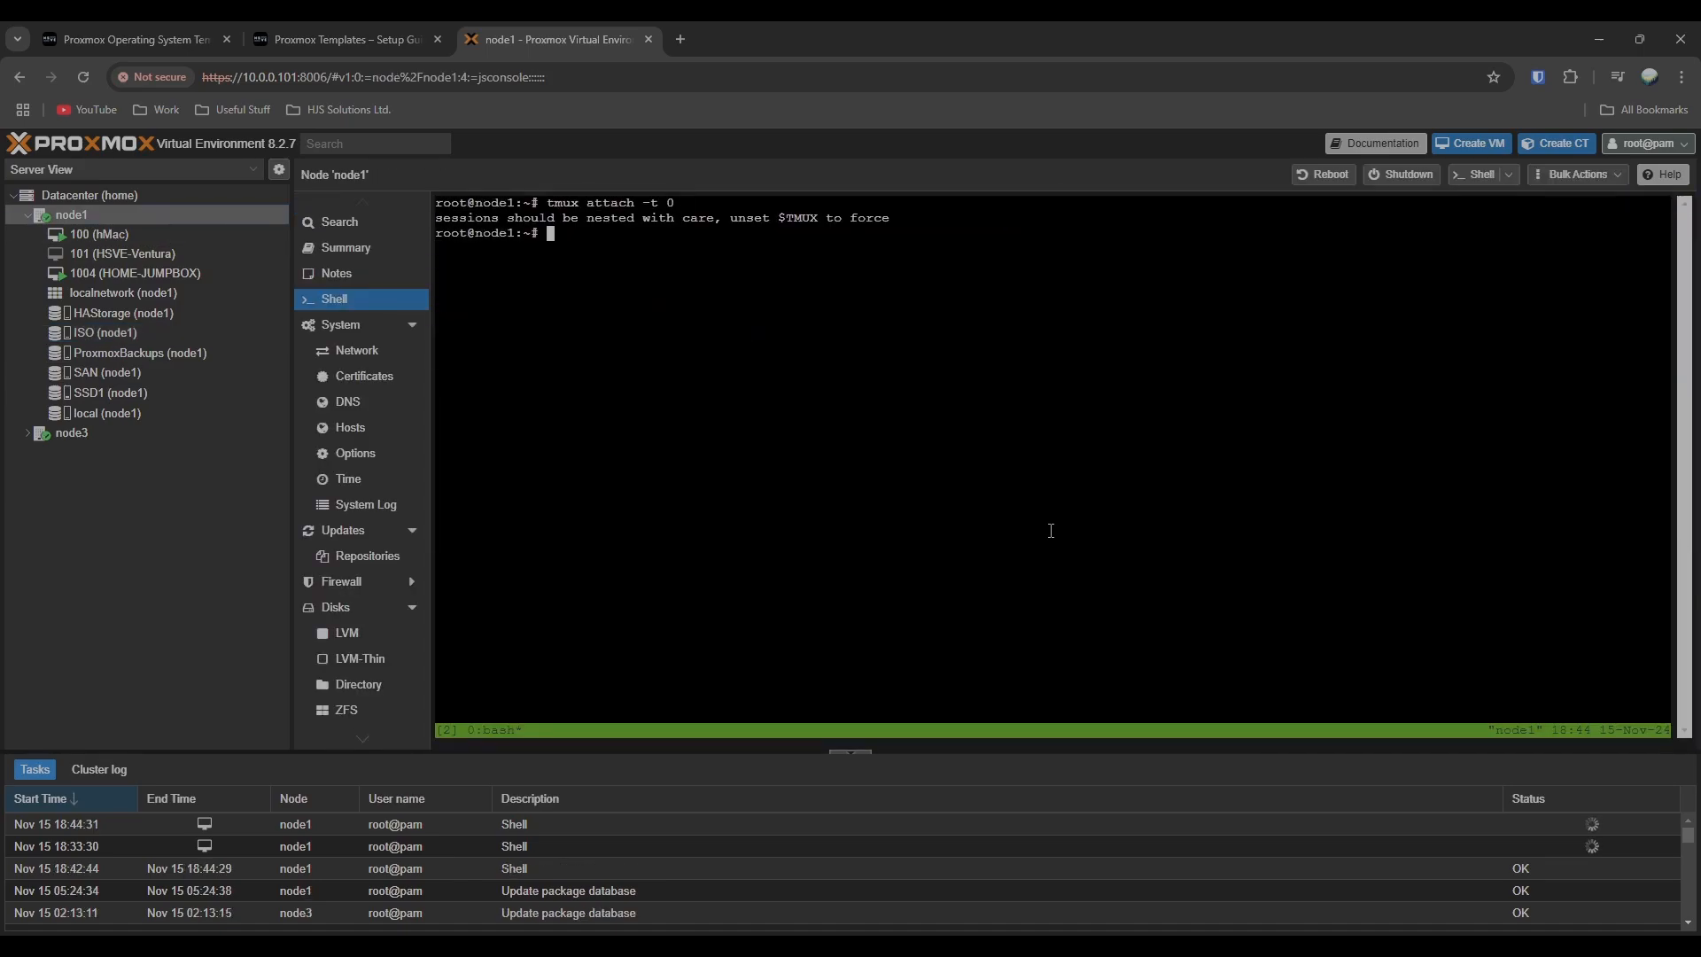
text(ls)
key(BackSpace)
key(BackSpace)
key(ctrl+v)
key(Return)
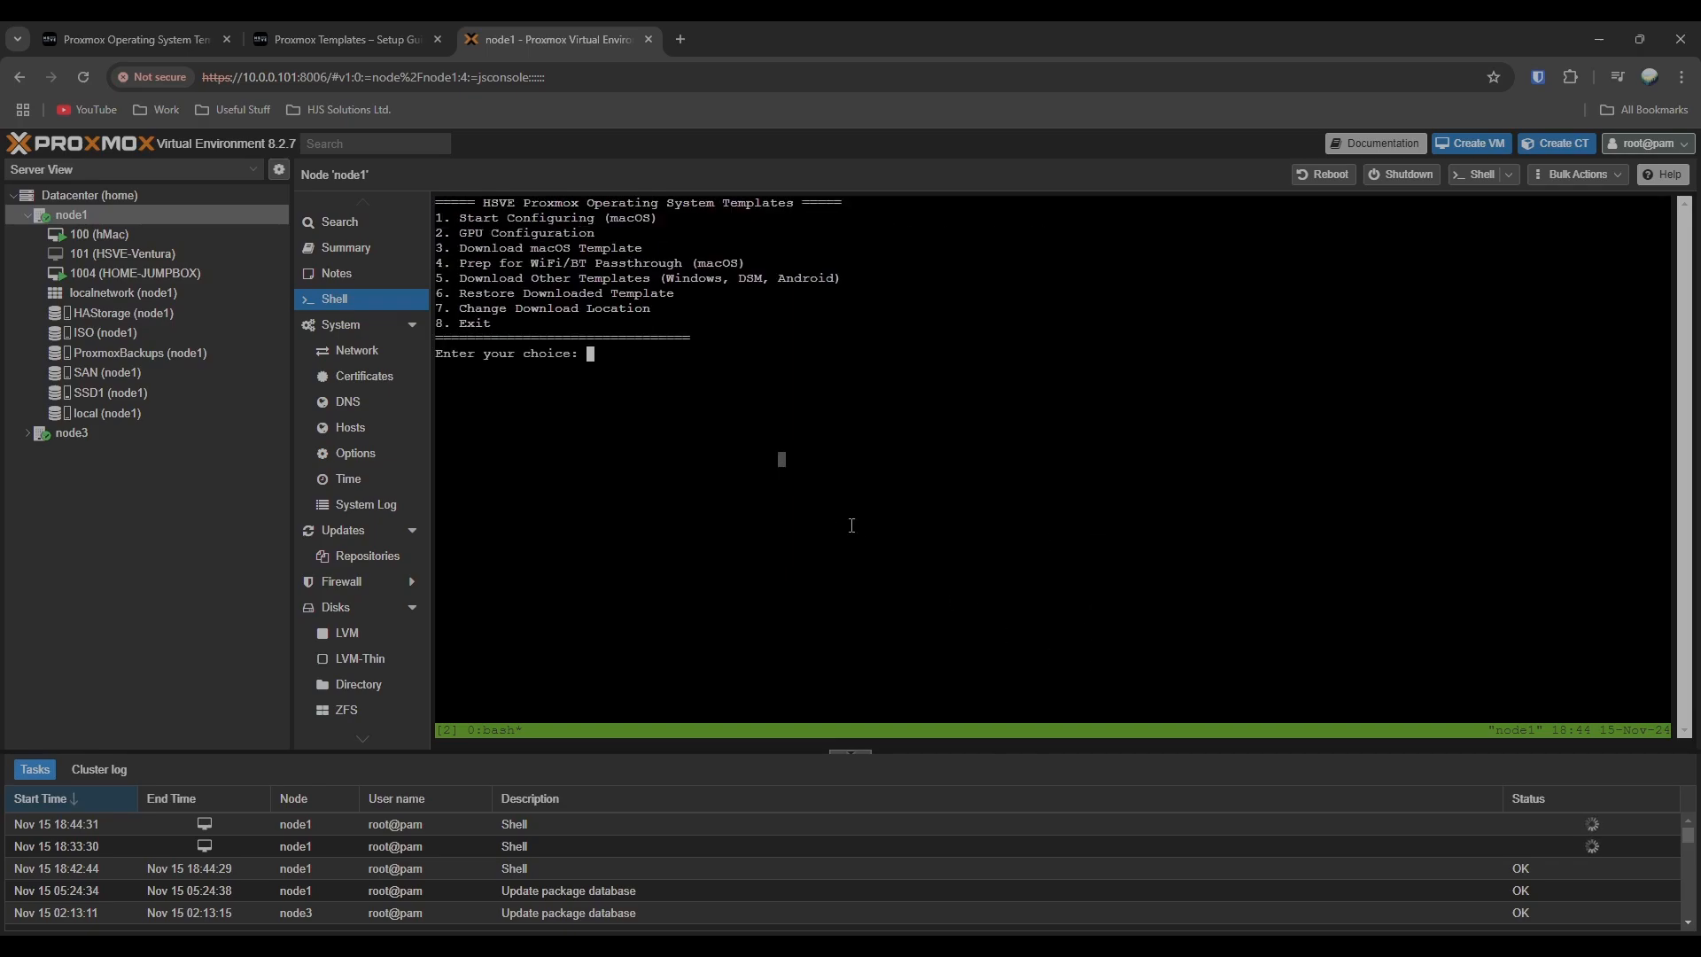
Step: Try to restore the downloaded template vzdump-qemu-hsvesequoia.vma.zst to the SAN storage
text(6)
key(Return)
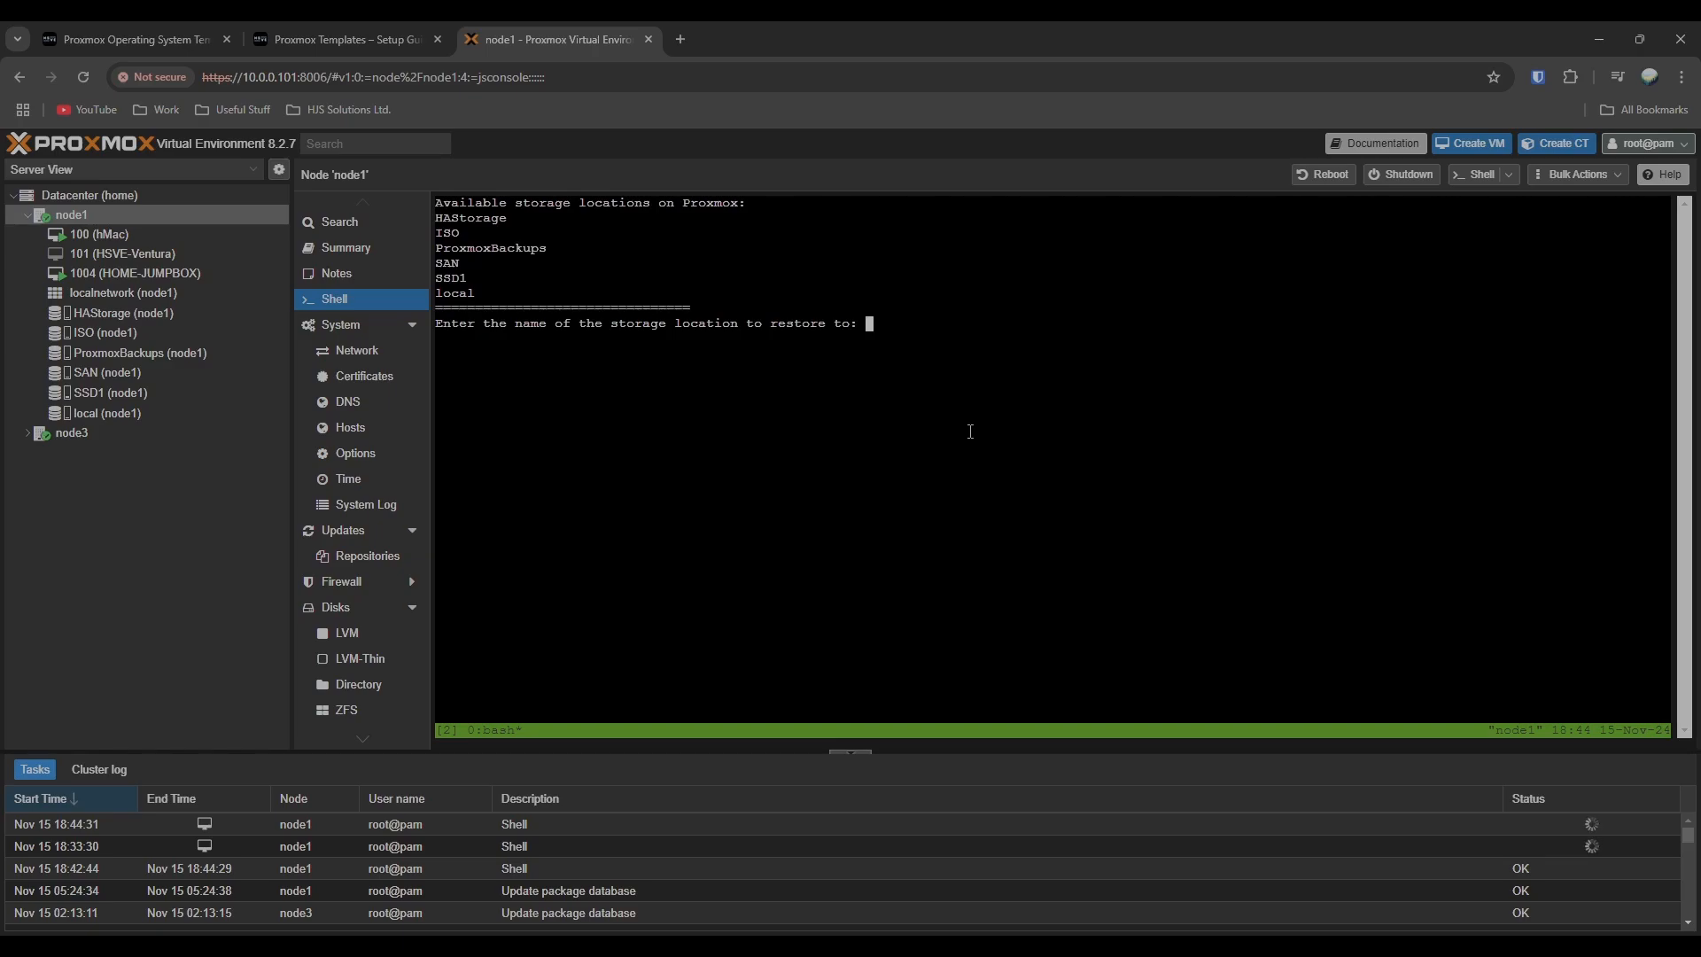
text(SAN)
key(Return)
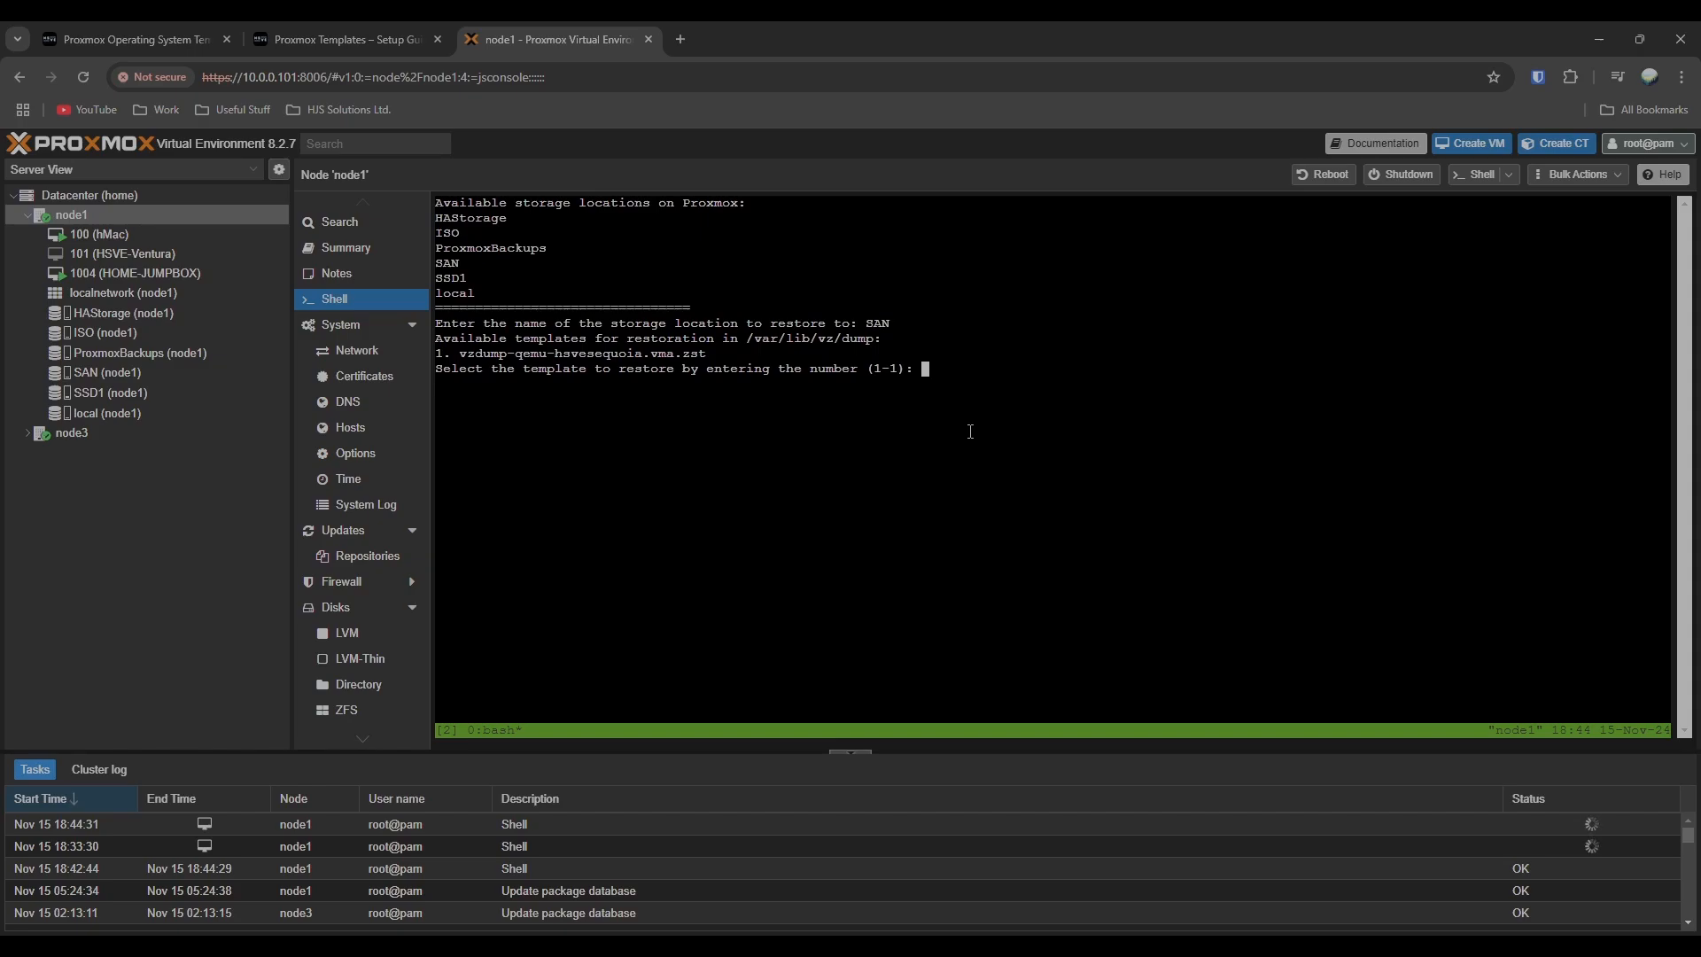
text(1)
key(Return)
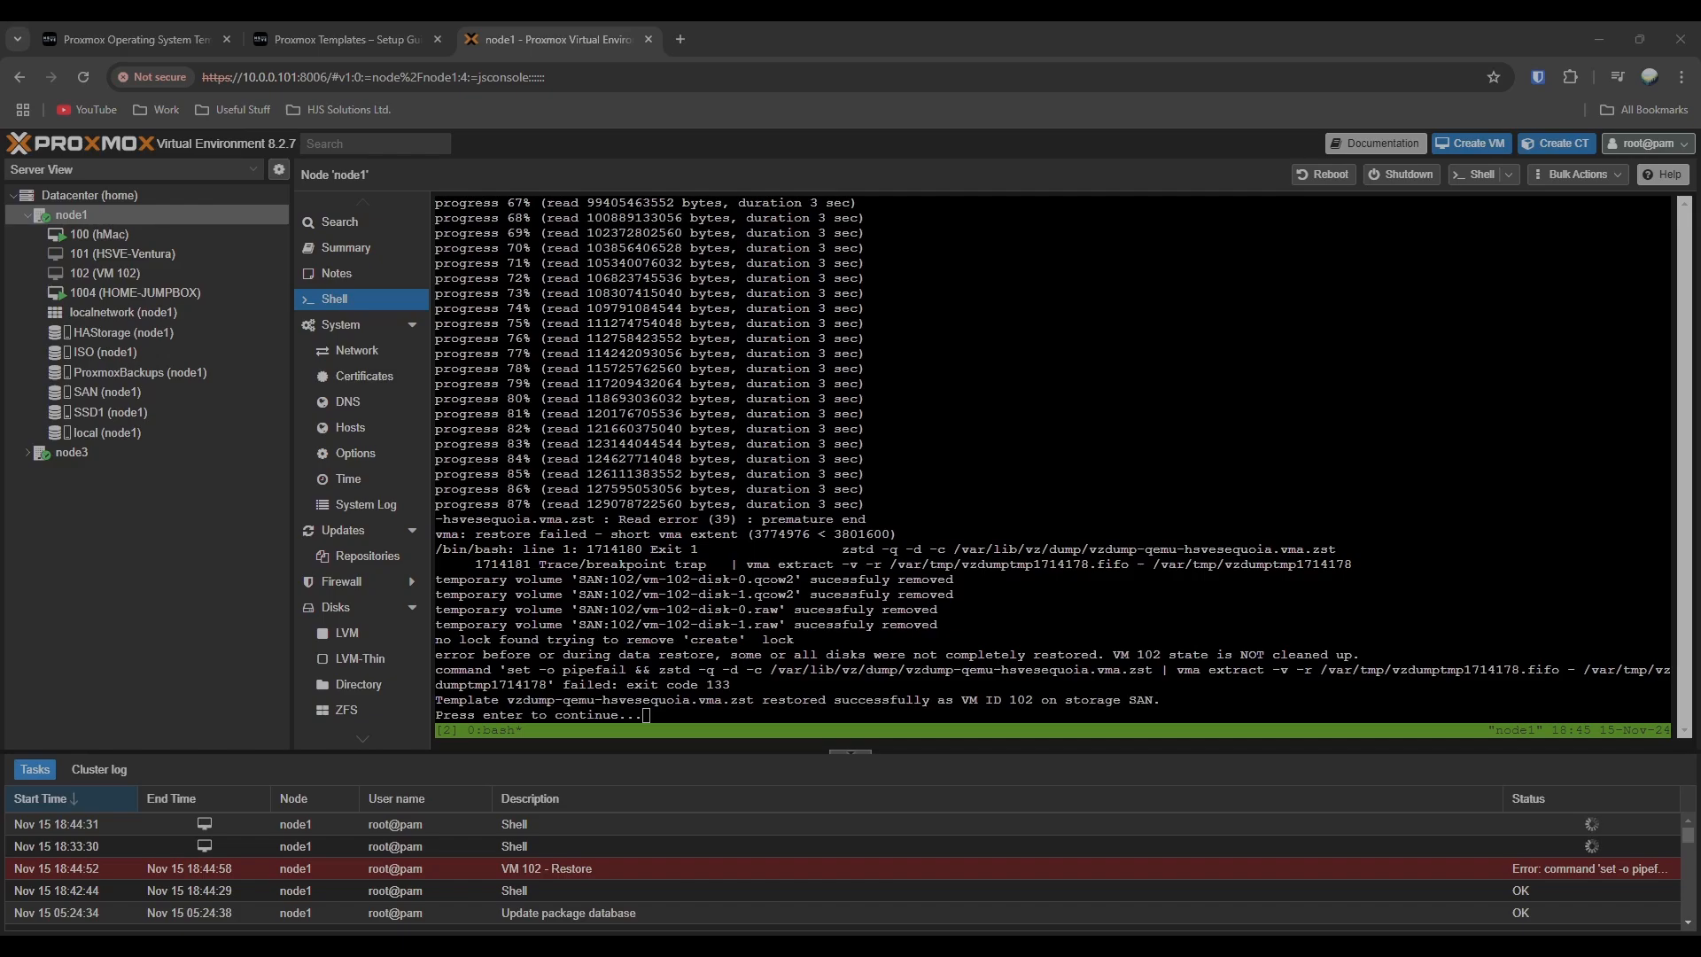
Step: Change the script's download location to the ISO storage and return to its main menu
key(Return)
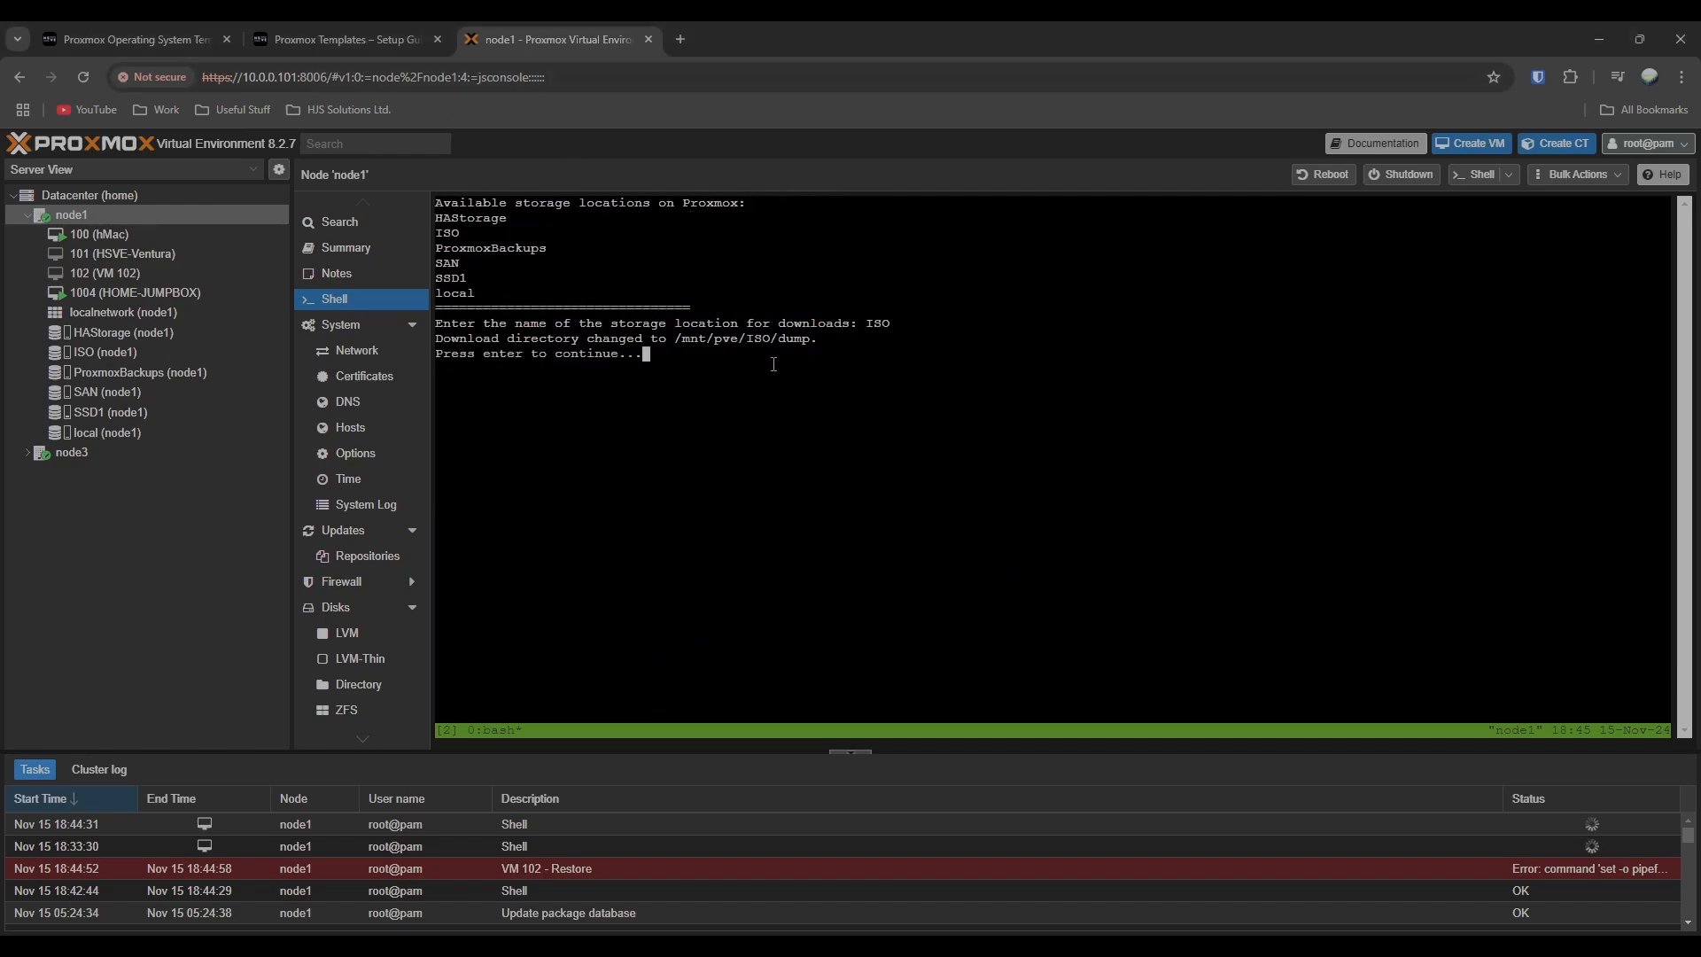
drag(836, 342, 560, 299)
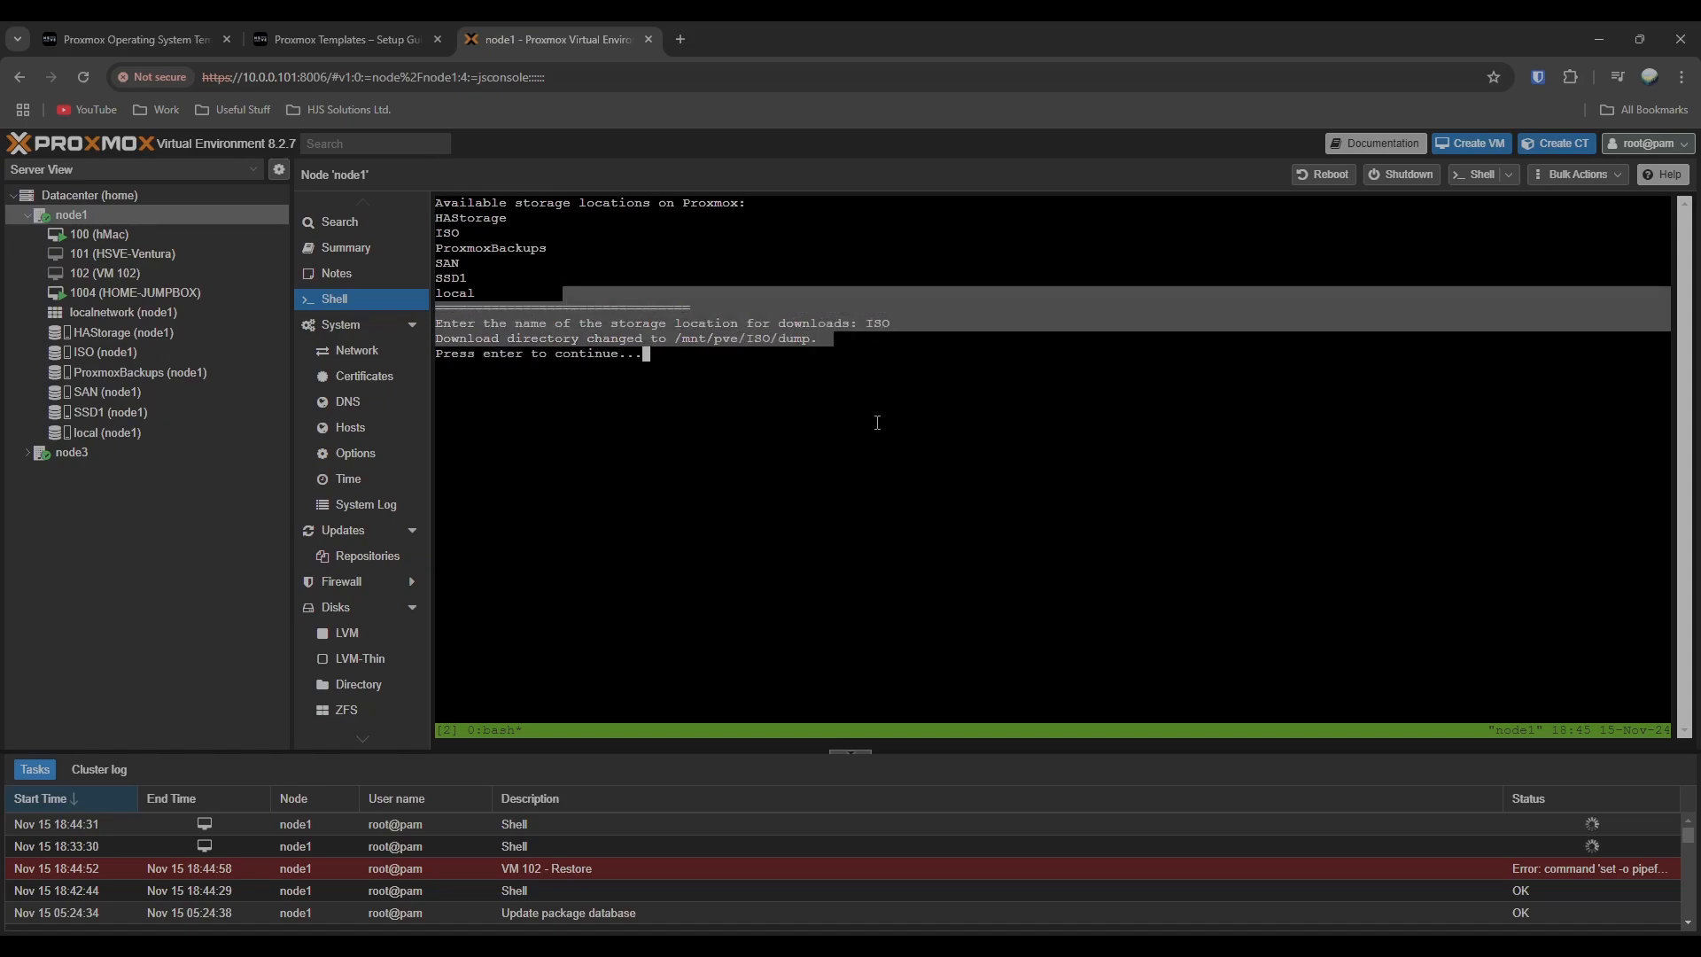
click(892, 437)
key(Return)
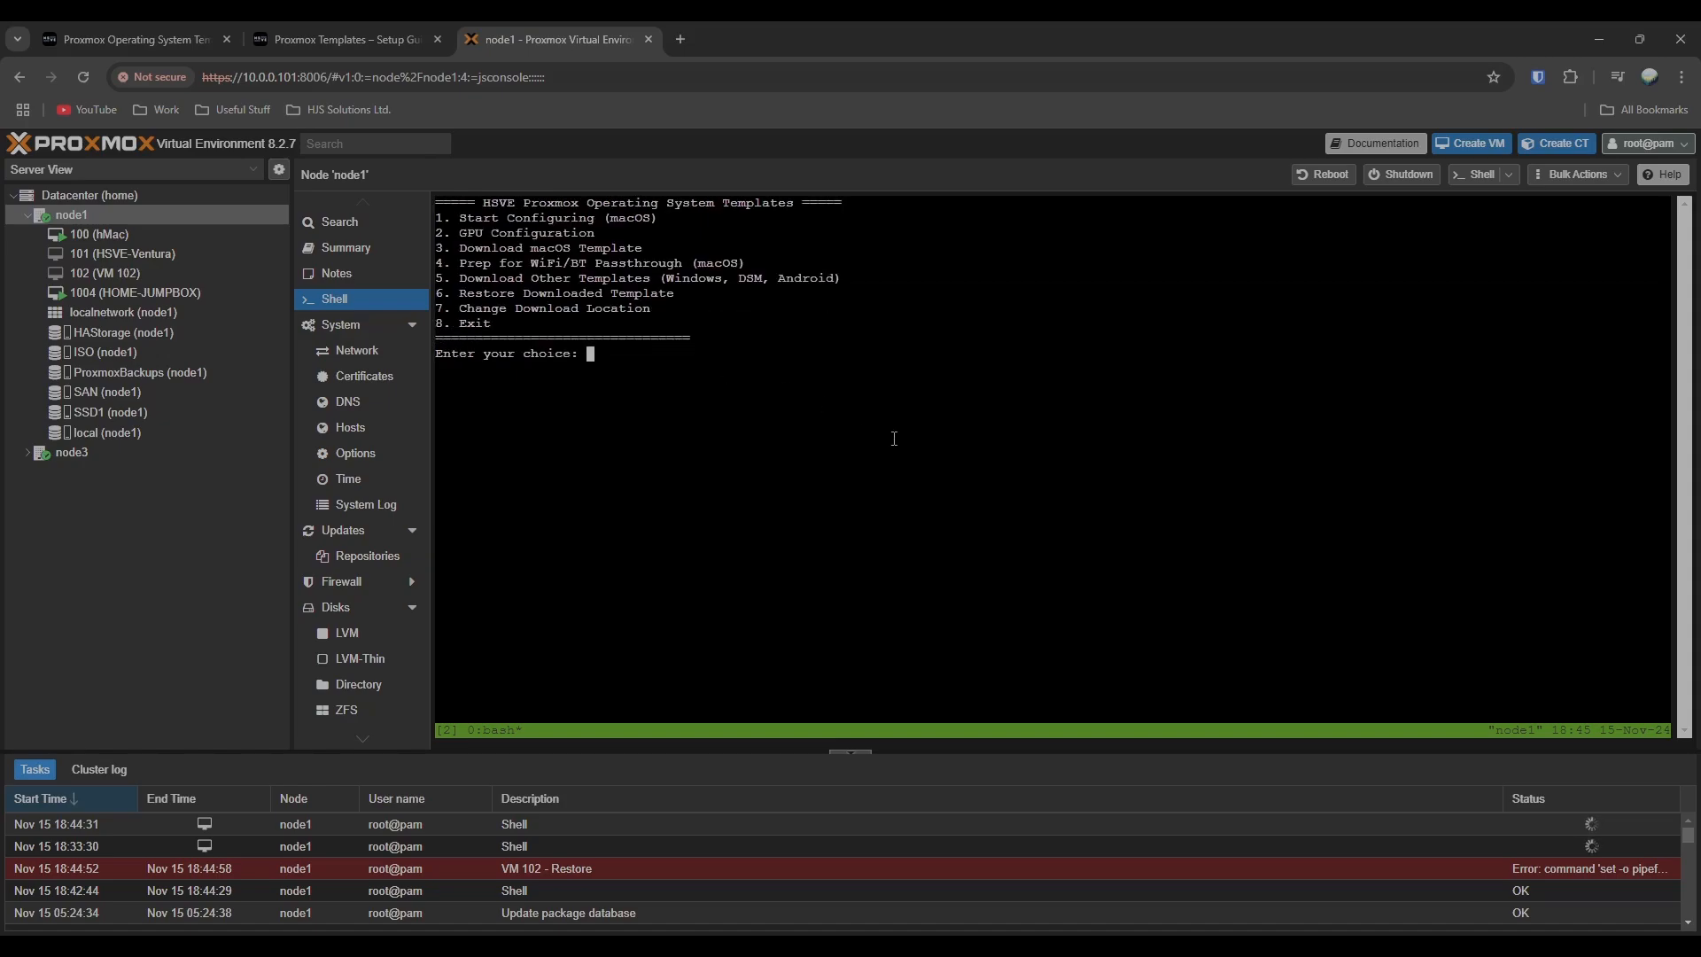
Step: Start a template restore in the script with SAN as the target storage
text(6)
key(Return)
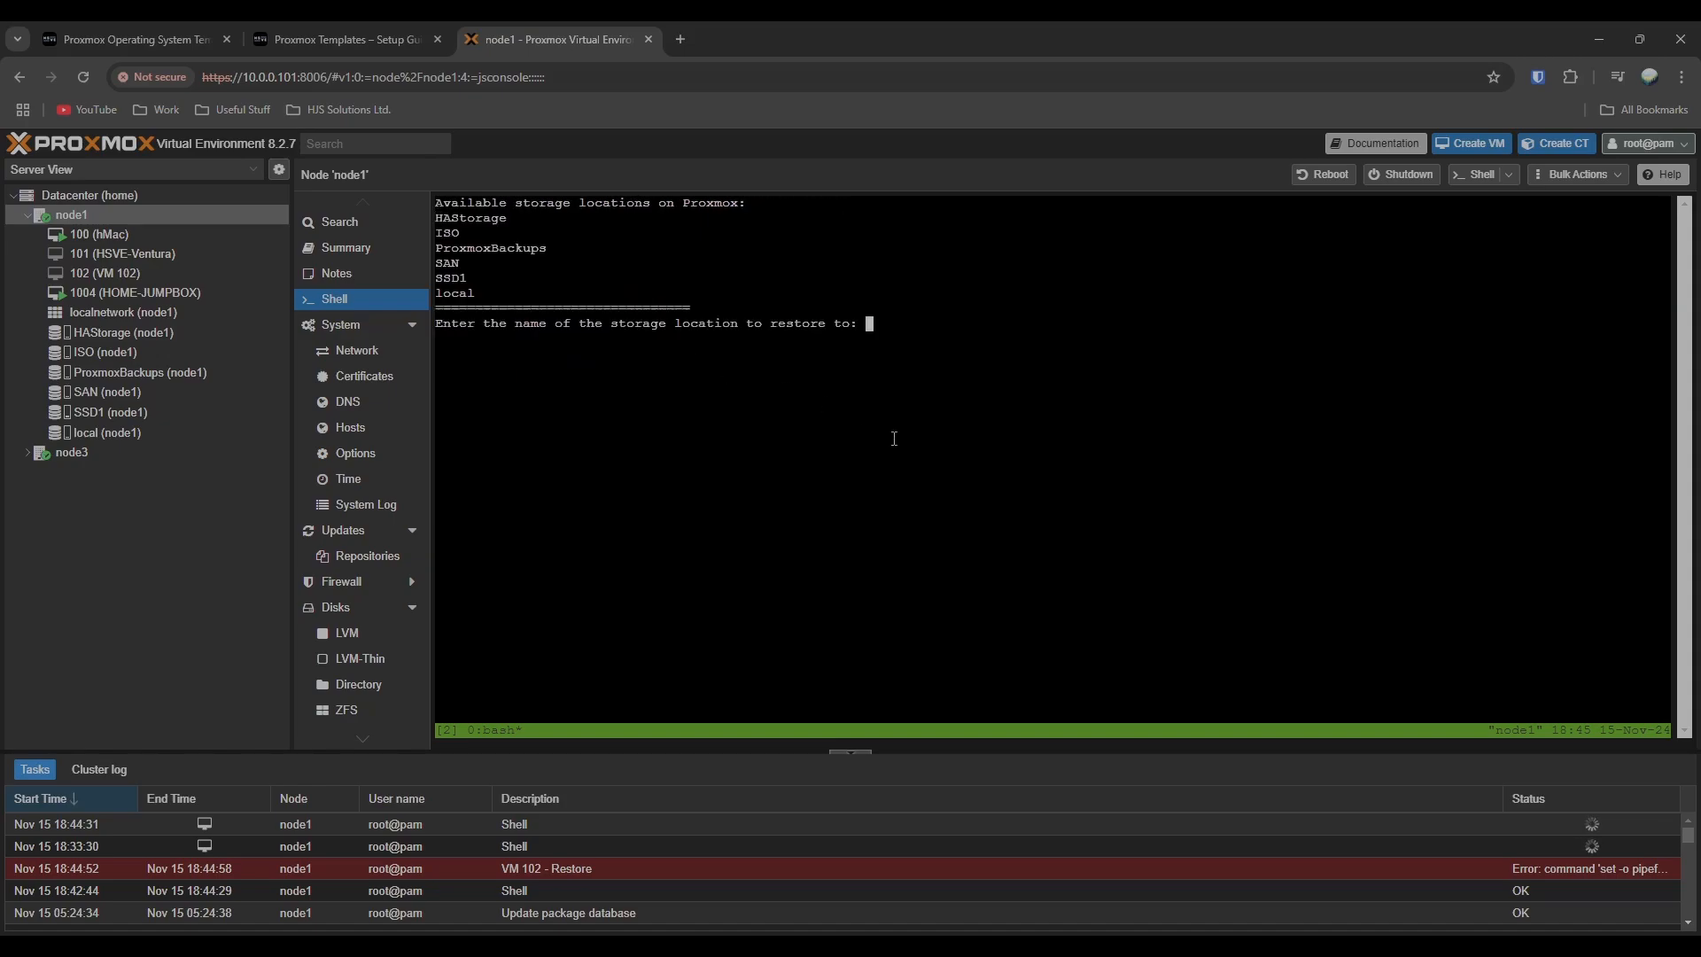
text(SAN)
key(Return)
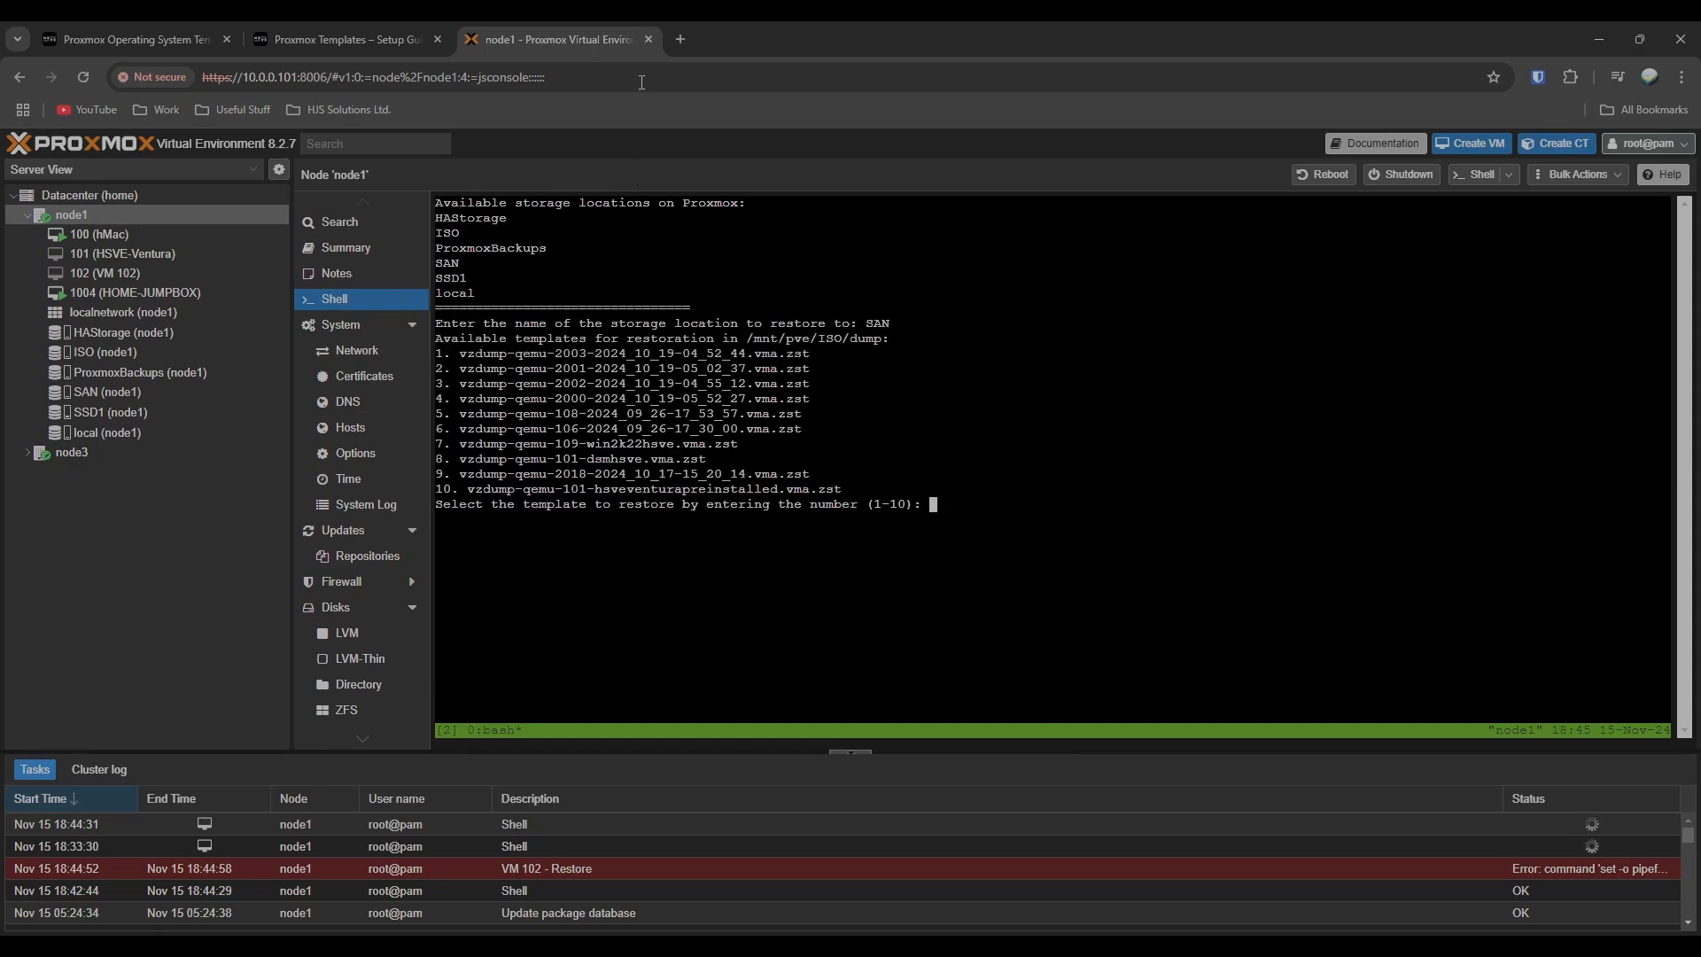
Step: Duplicate the Proxmox browser tab and find the HSVE-Sequoia file among the ISO storage's backups
right_click(584, 37)
click(667, 211)
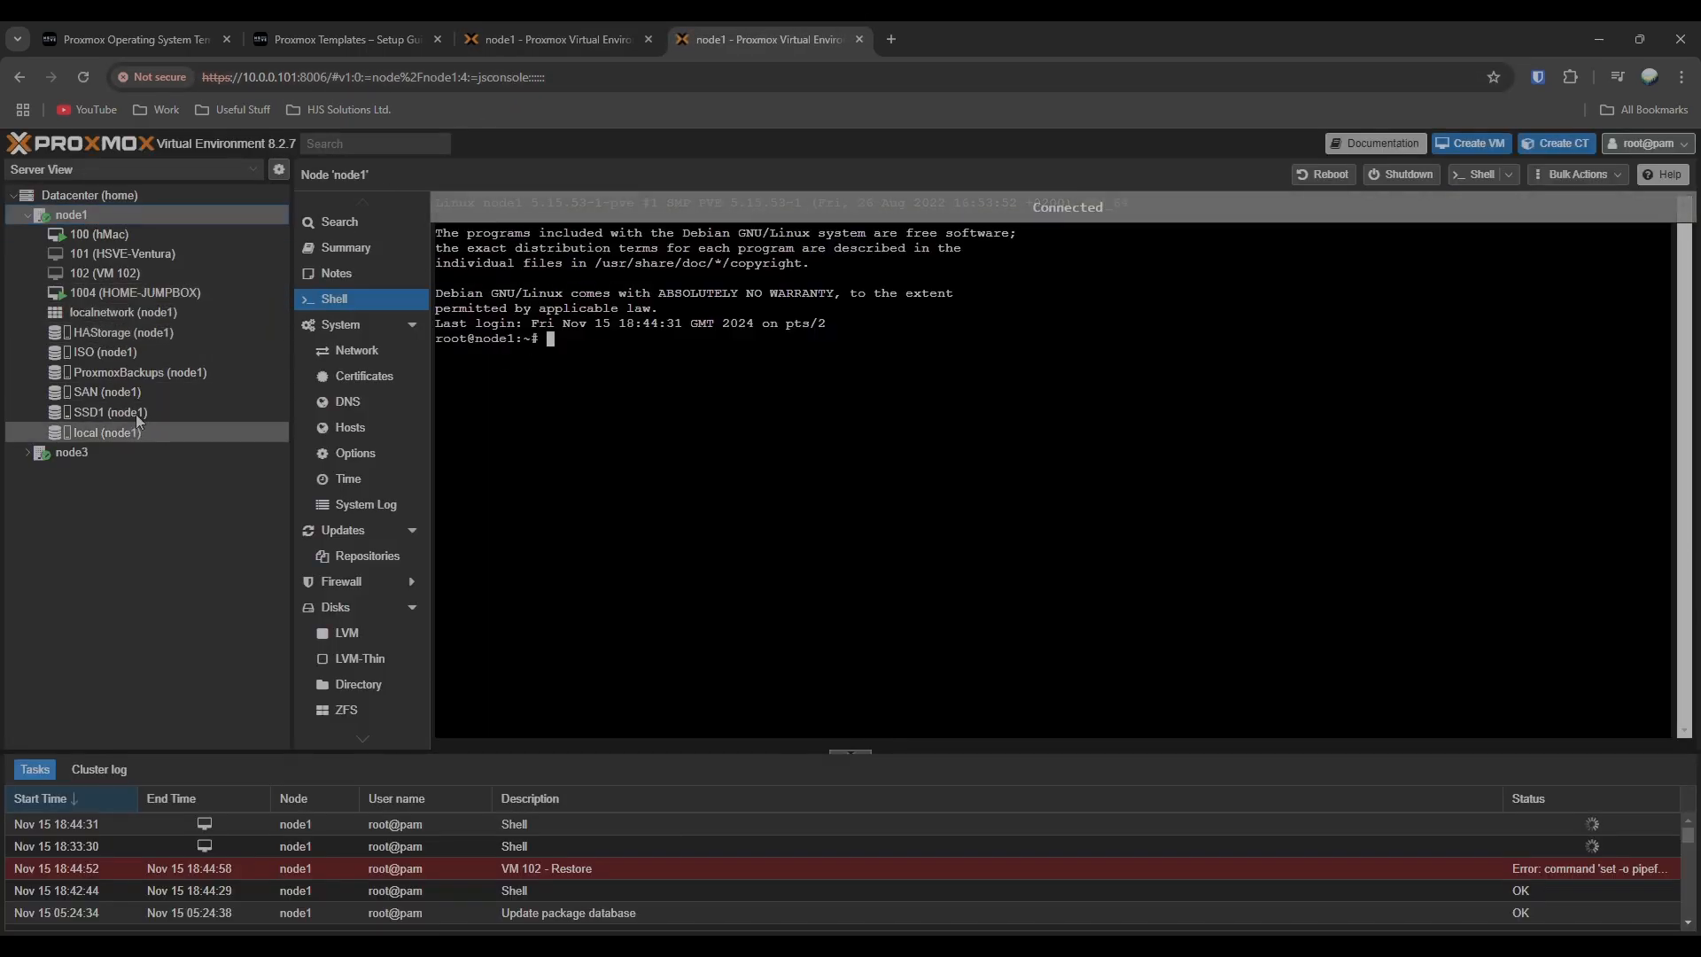
click(154, 351)
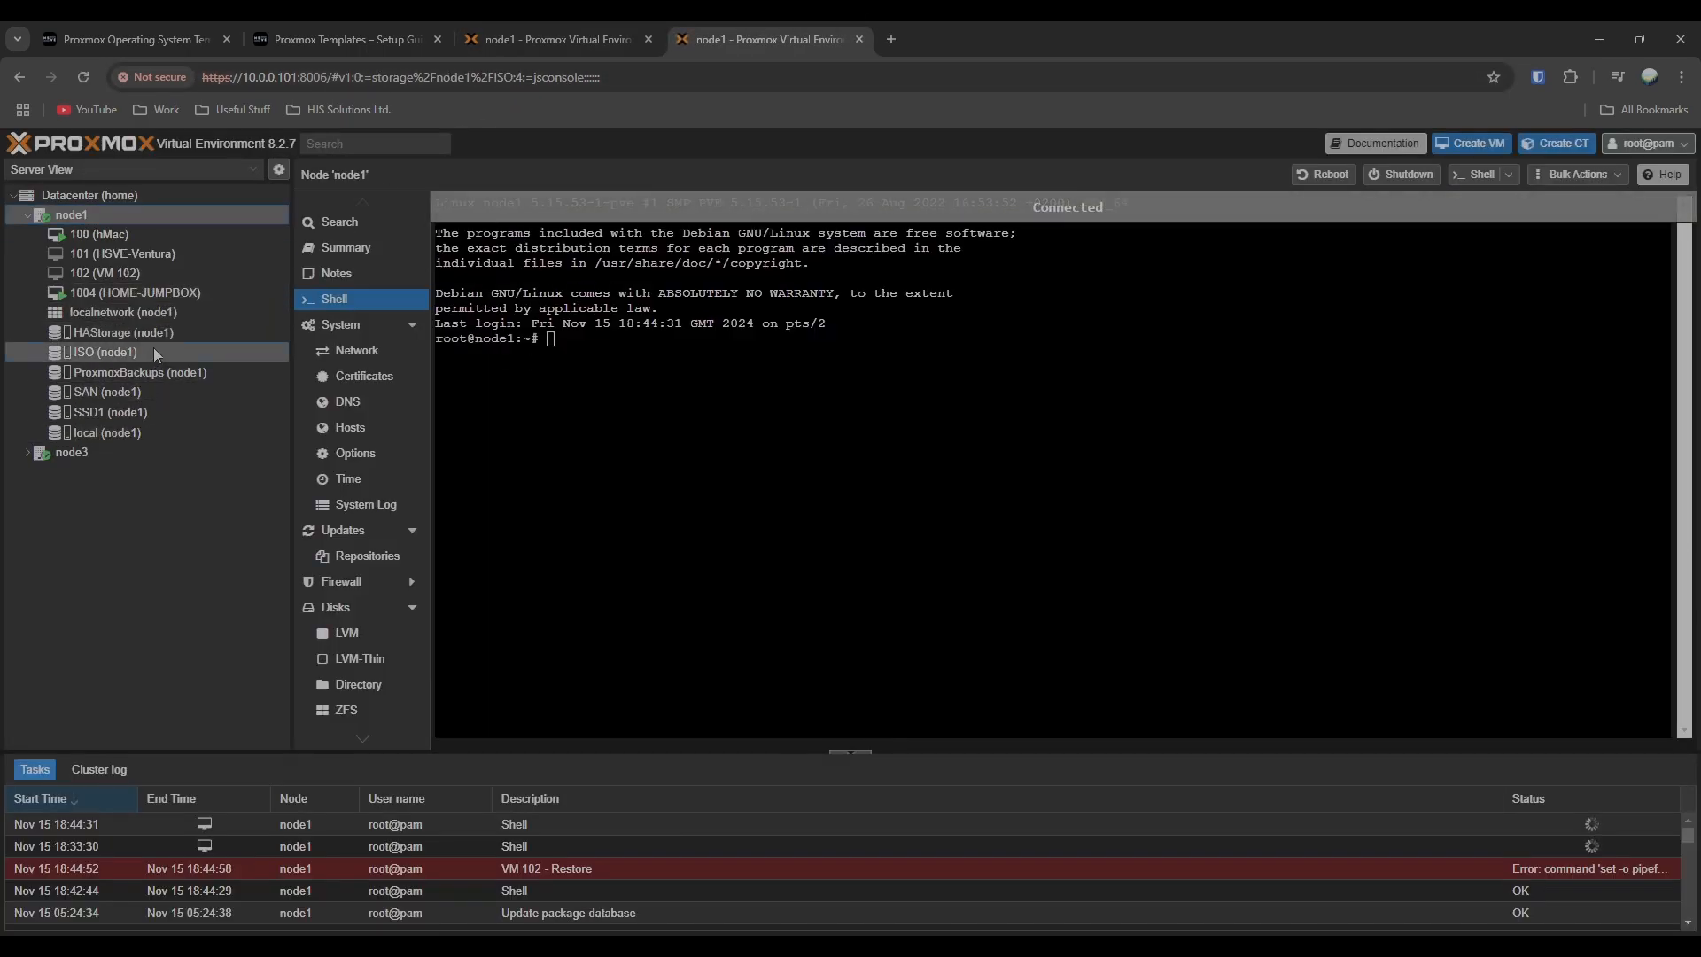
click(372, 233)
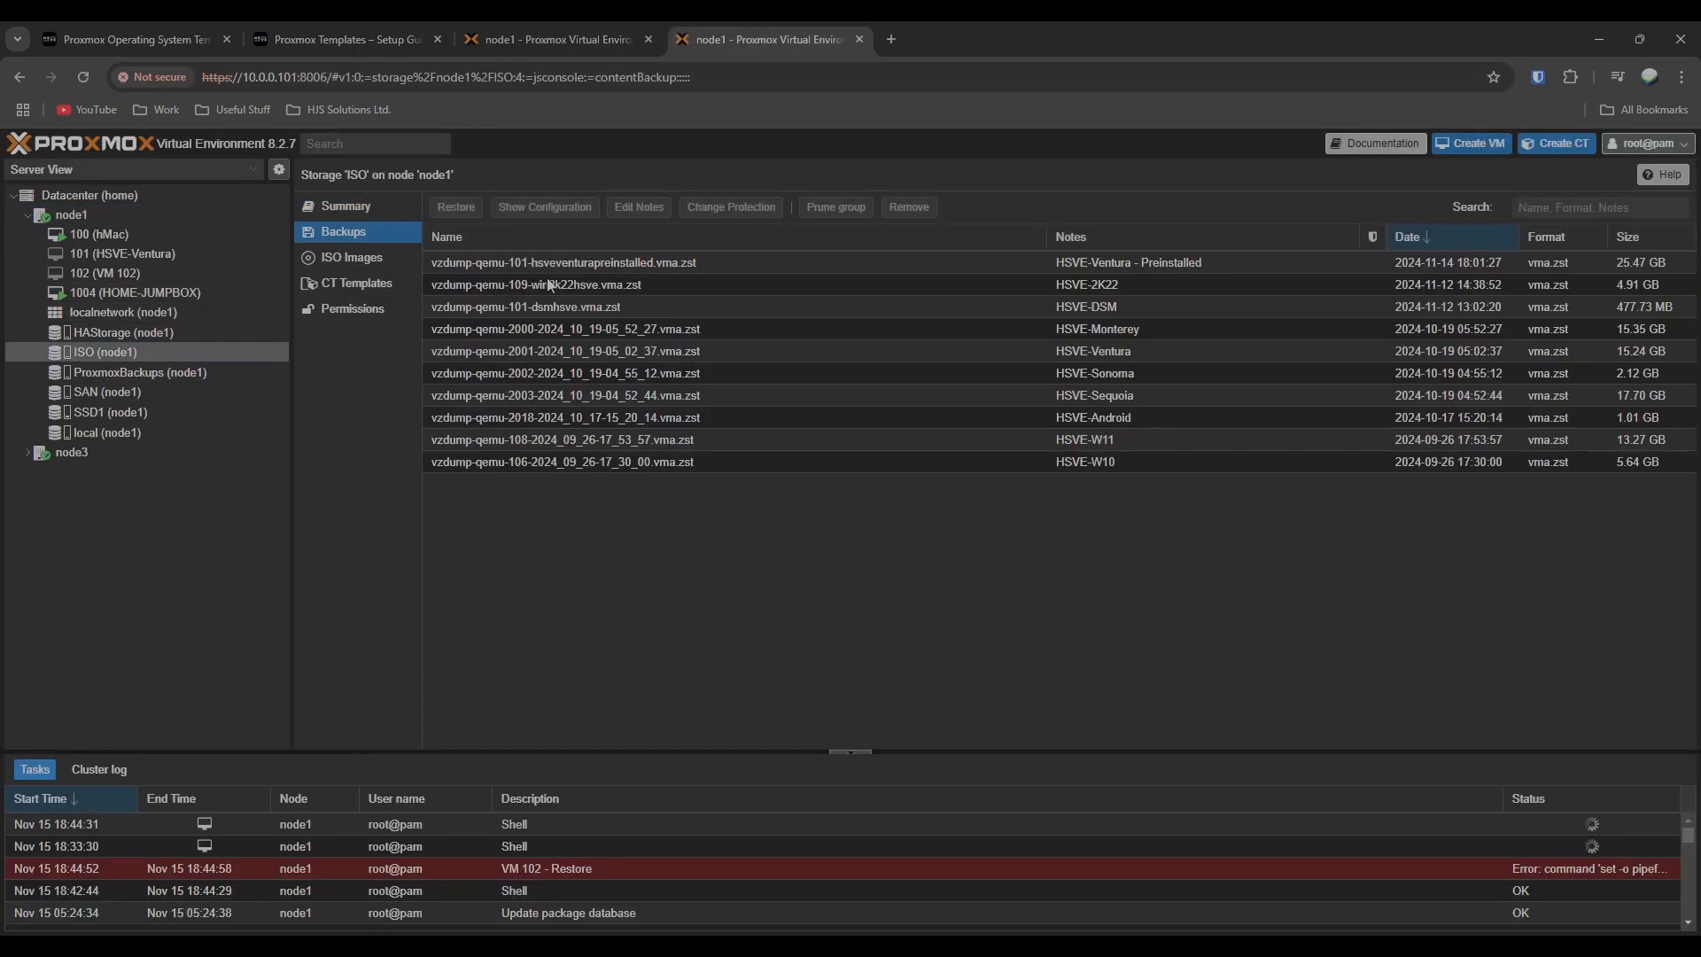
click(762, 398)
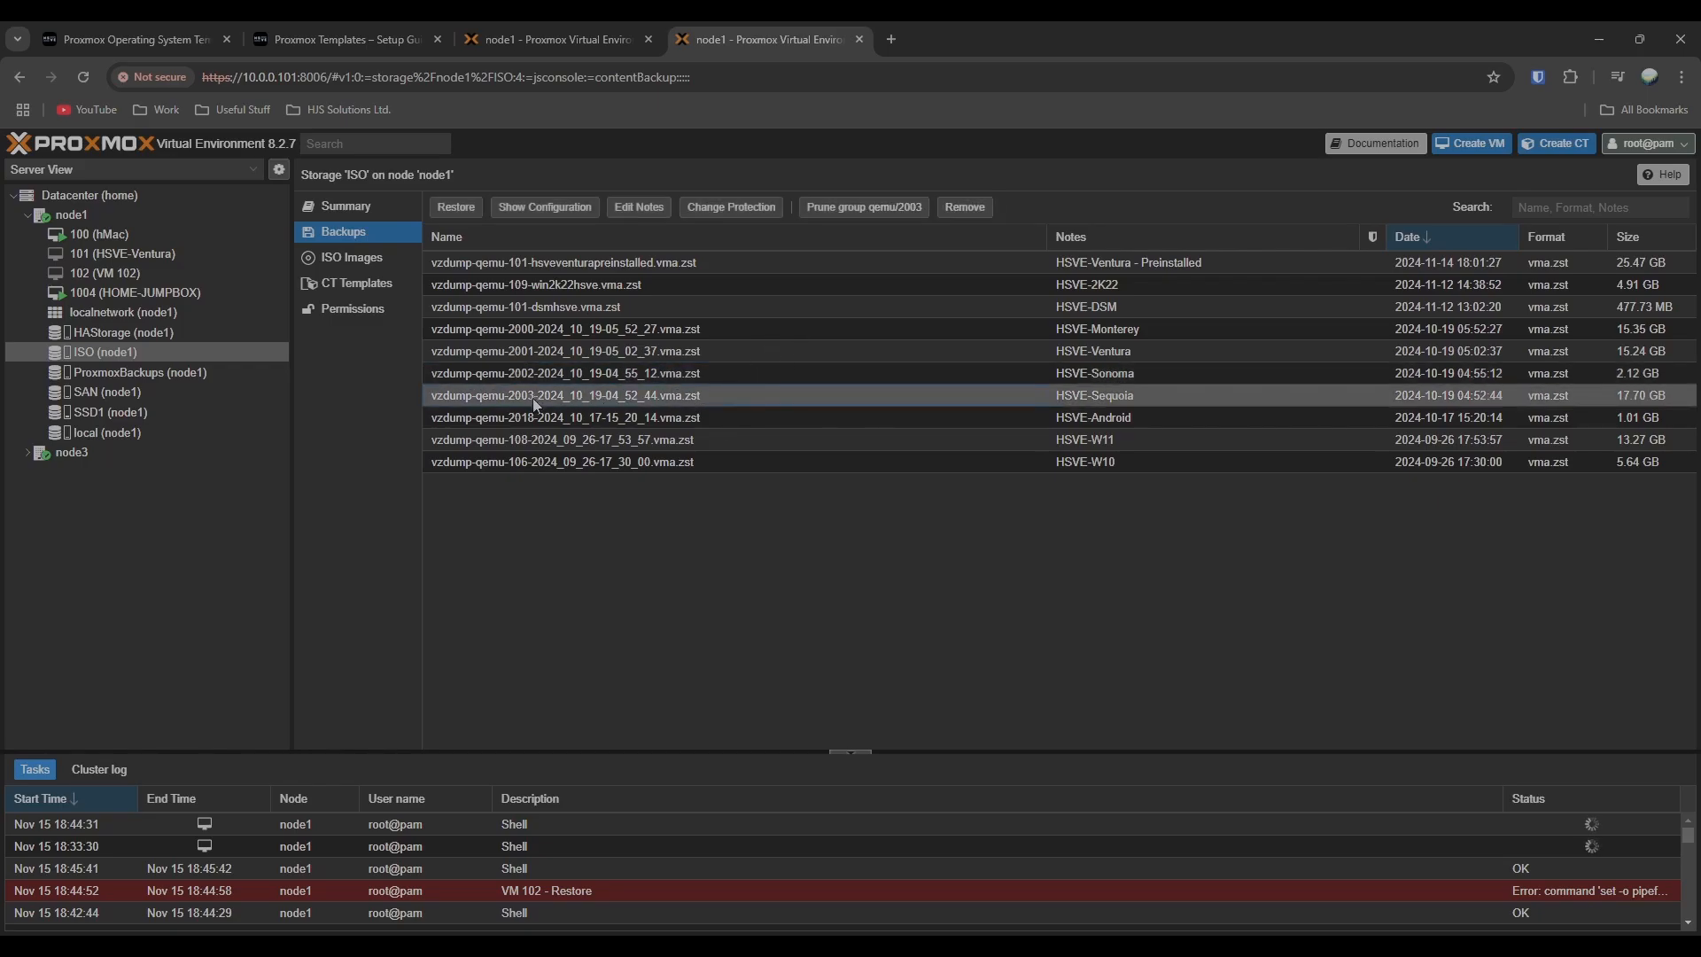
Step: Back in the script's tab, restore template 1, vzdump-qemu-2003-2024_10_19-04_52_44.vma.zst
click(567, 29)
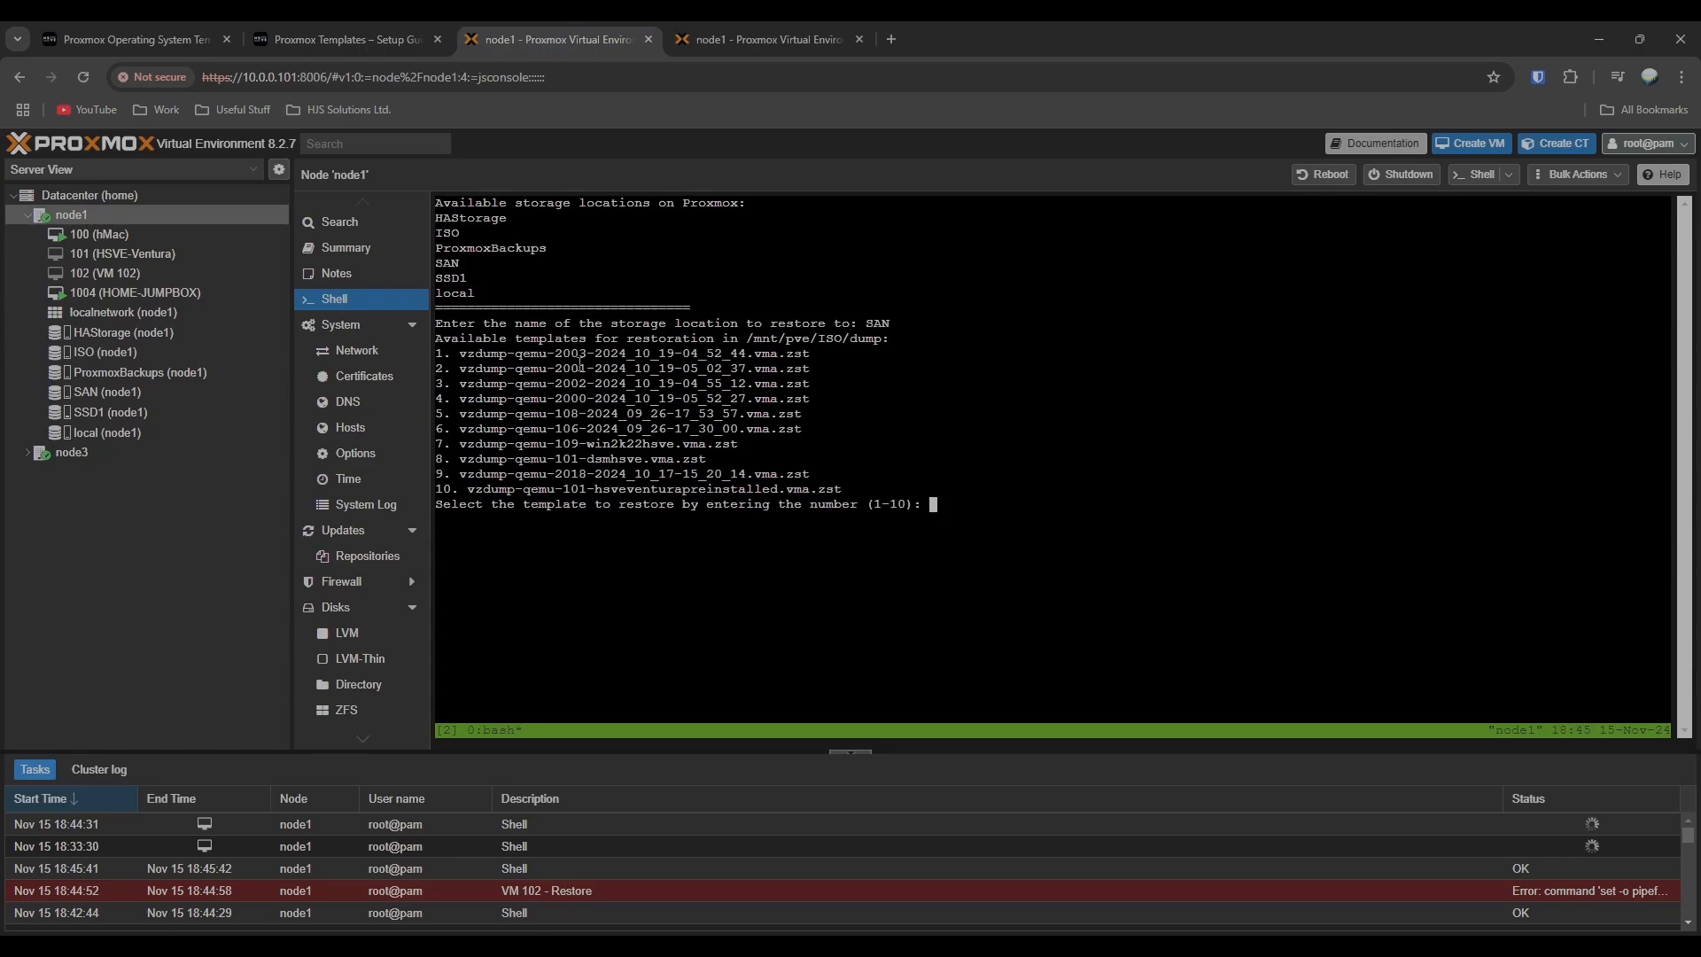
text(1)
key(Return)
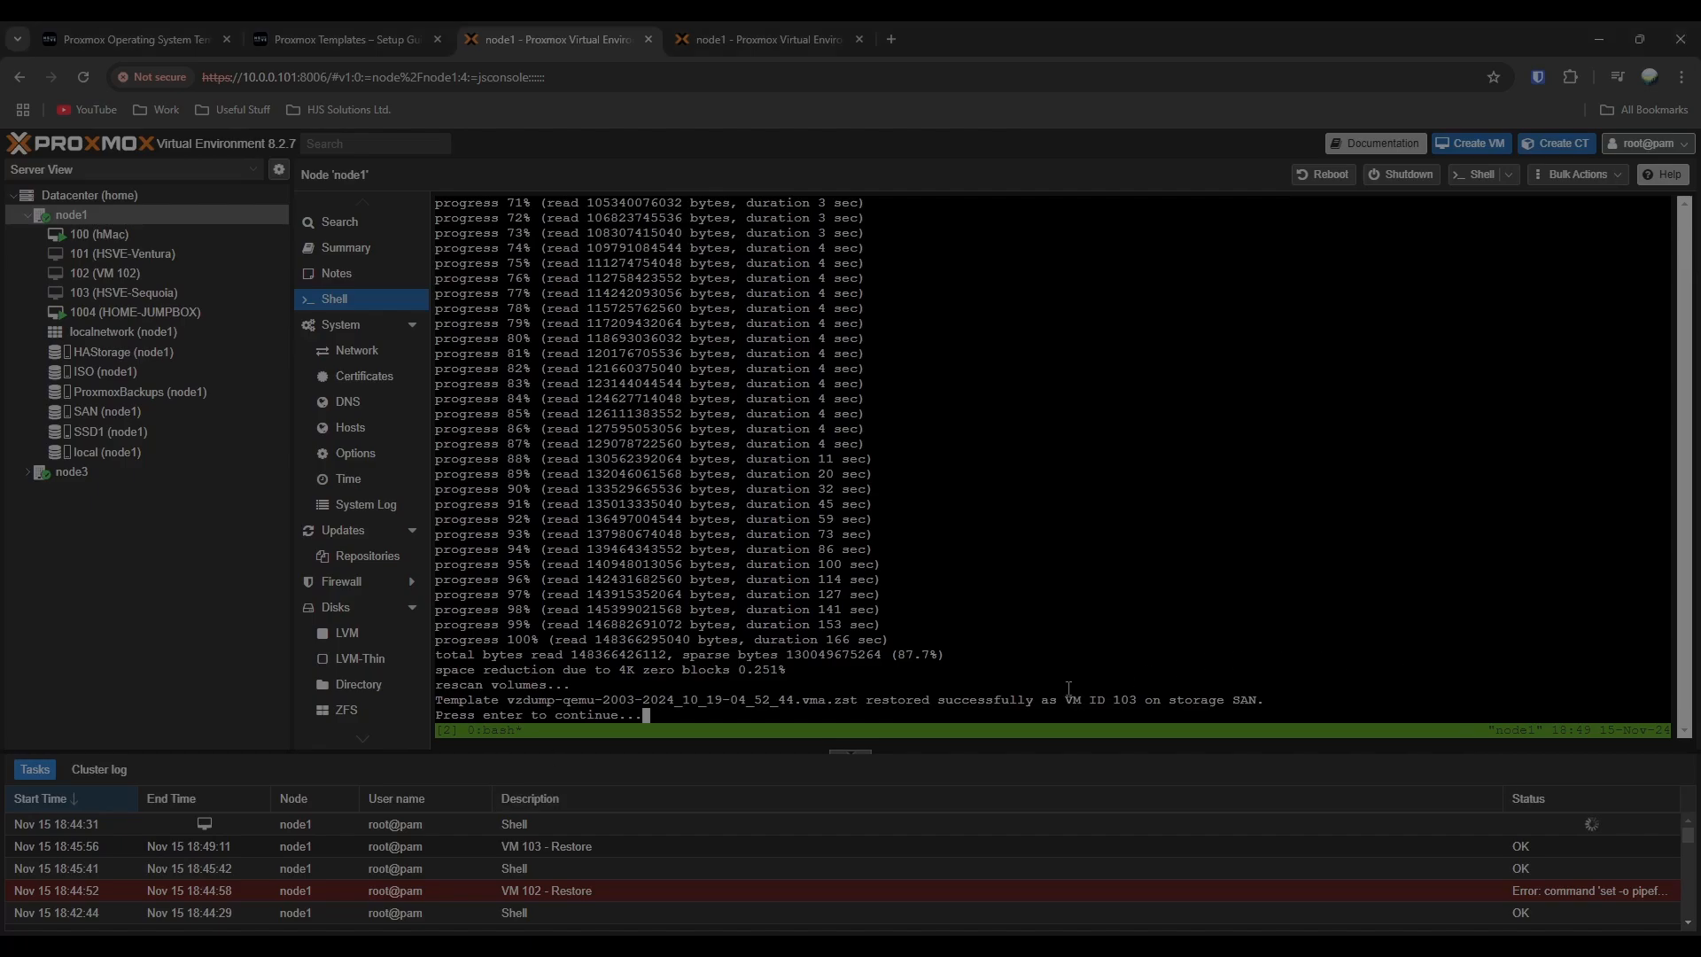
Step: Check the restore's completion line, return to the script's main menu and exit the script
drag(858, 700, 1213, 713)
click(1125, 699)
click(1209, 713)
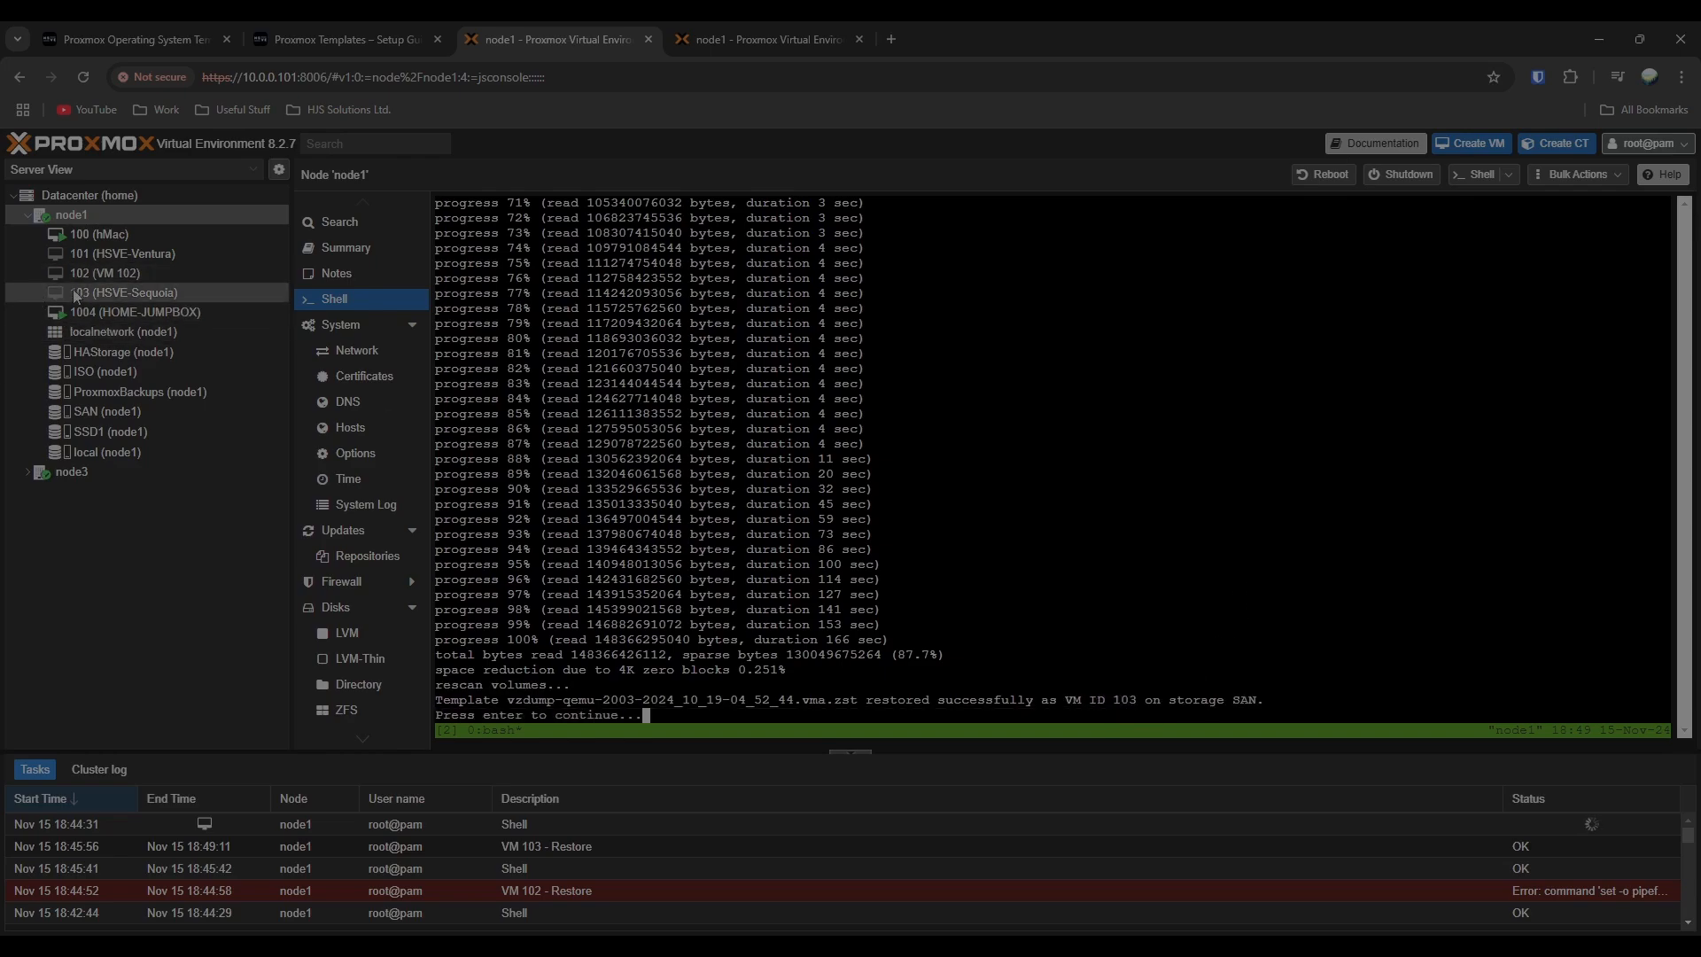
key(Return)
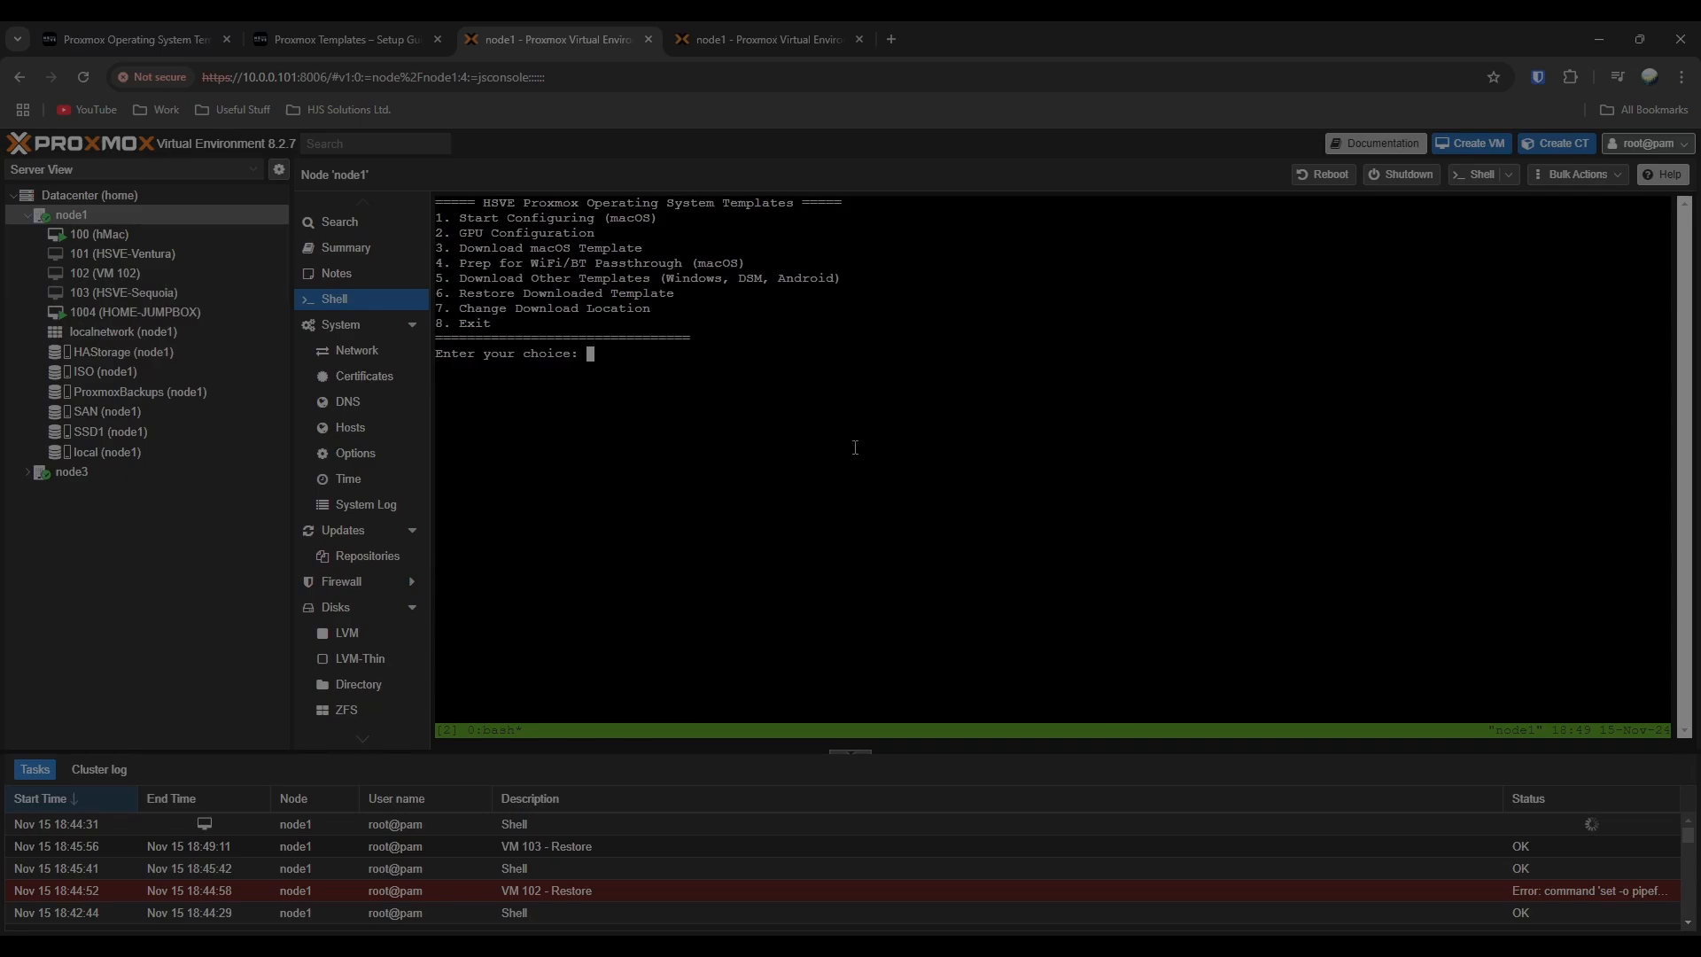
text(8)
key(Return)
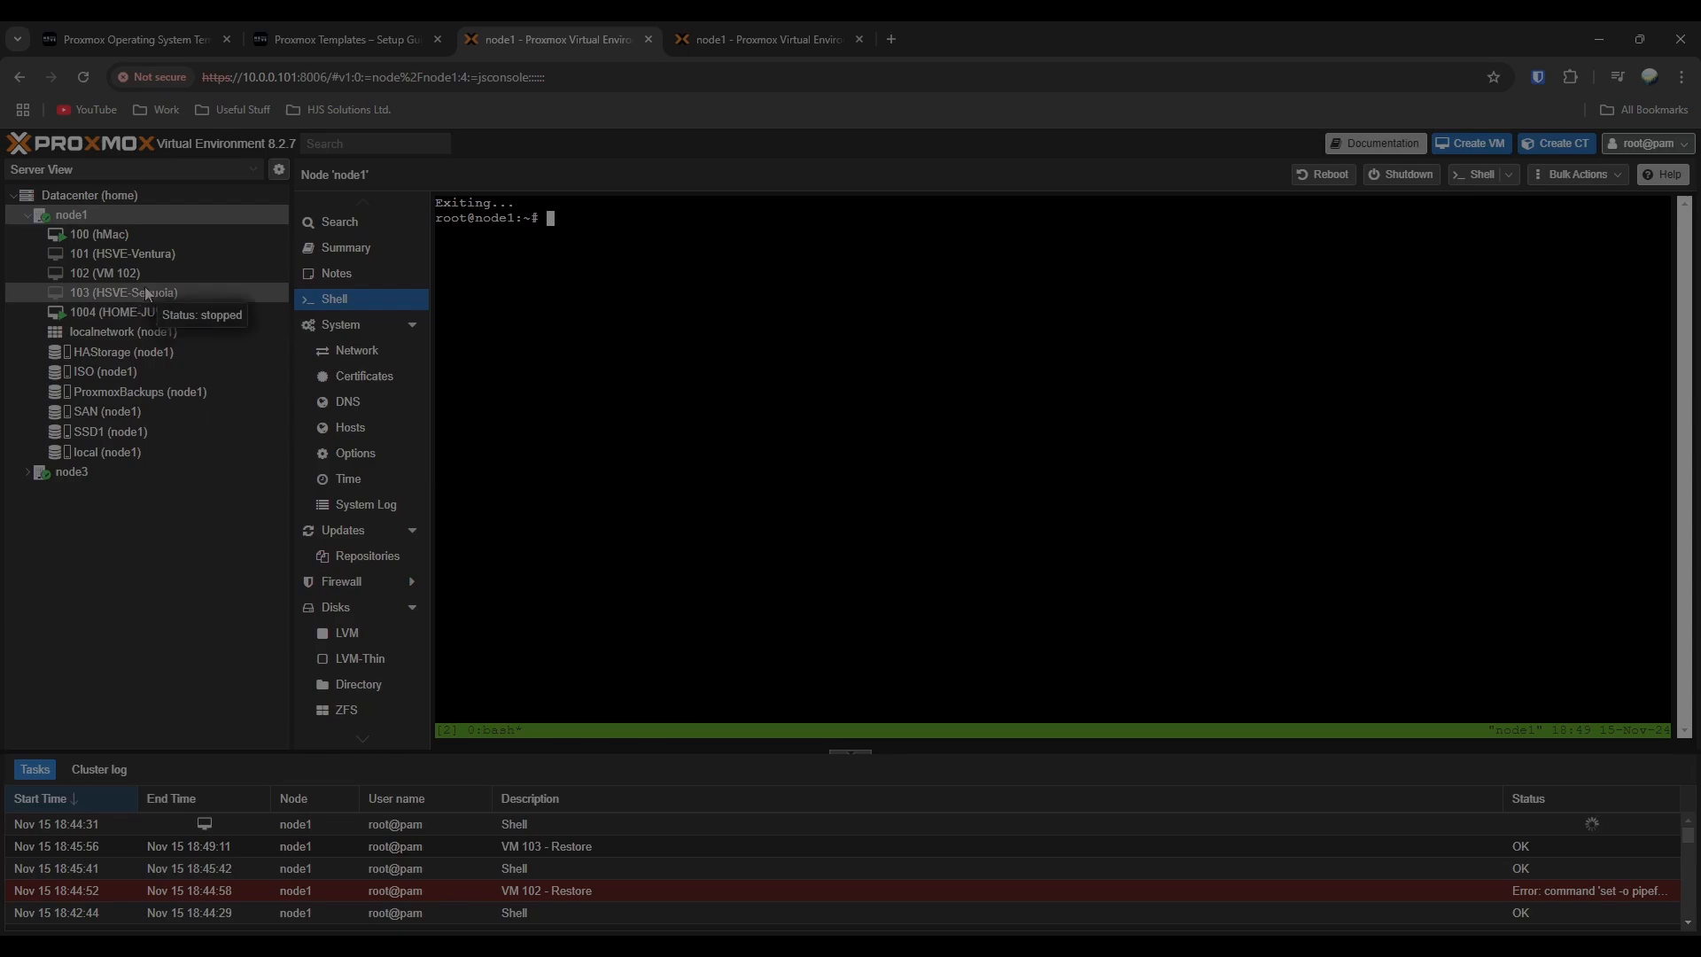
Step: Open the HSVE-Sequoia VM's summary and read its notes on replacing args before booting, including the block for Intel 12-14th Gen CPUs
right_click(89, 298)
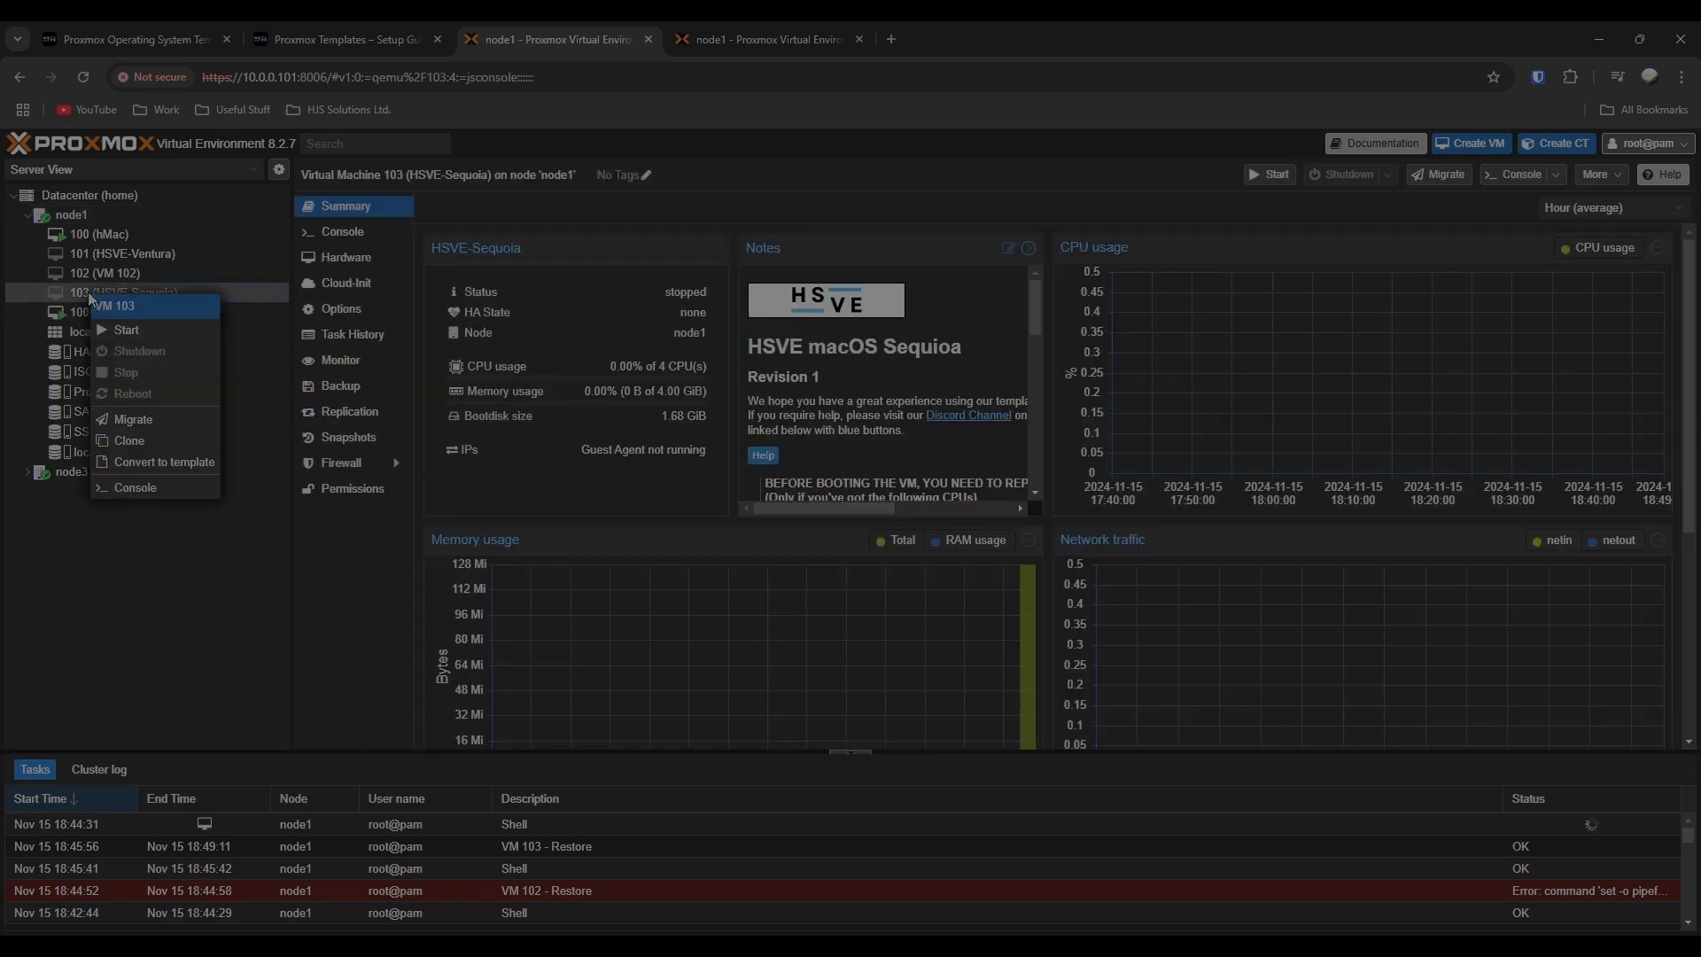
click(1053, 464)
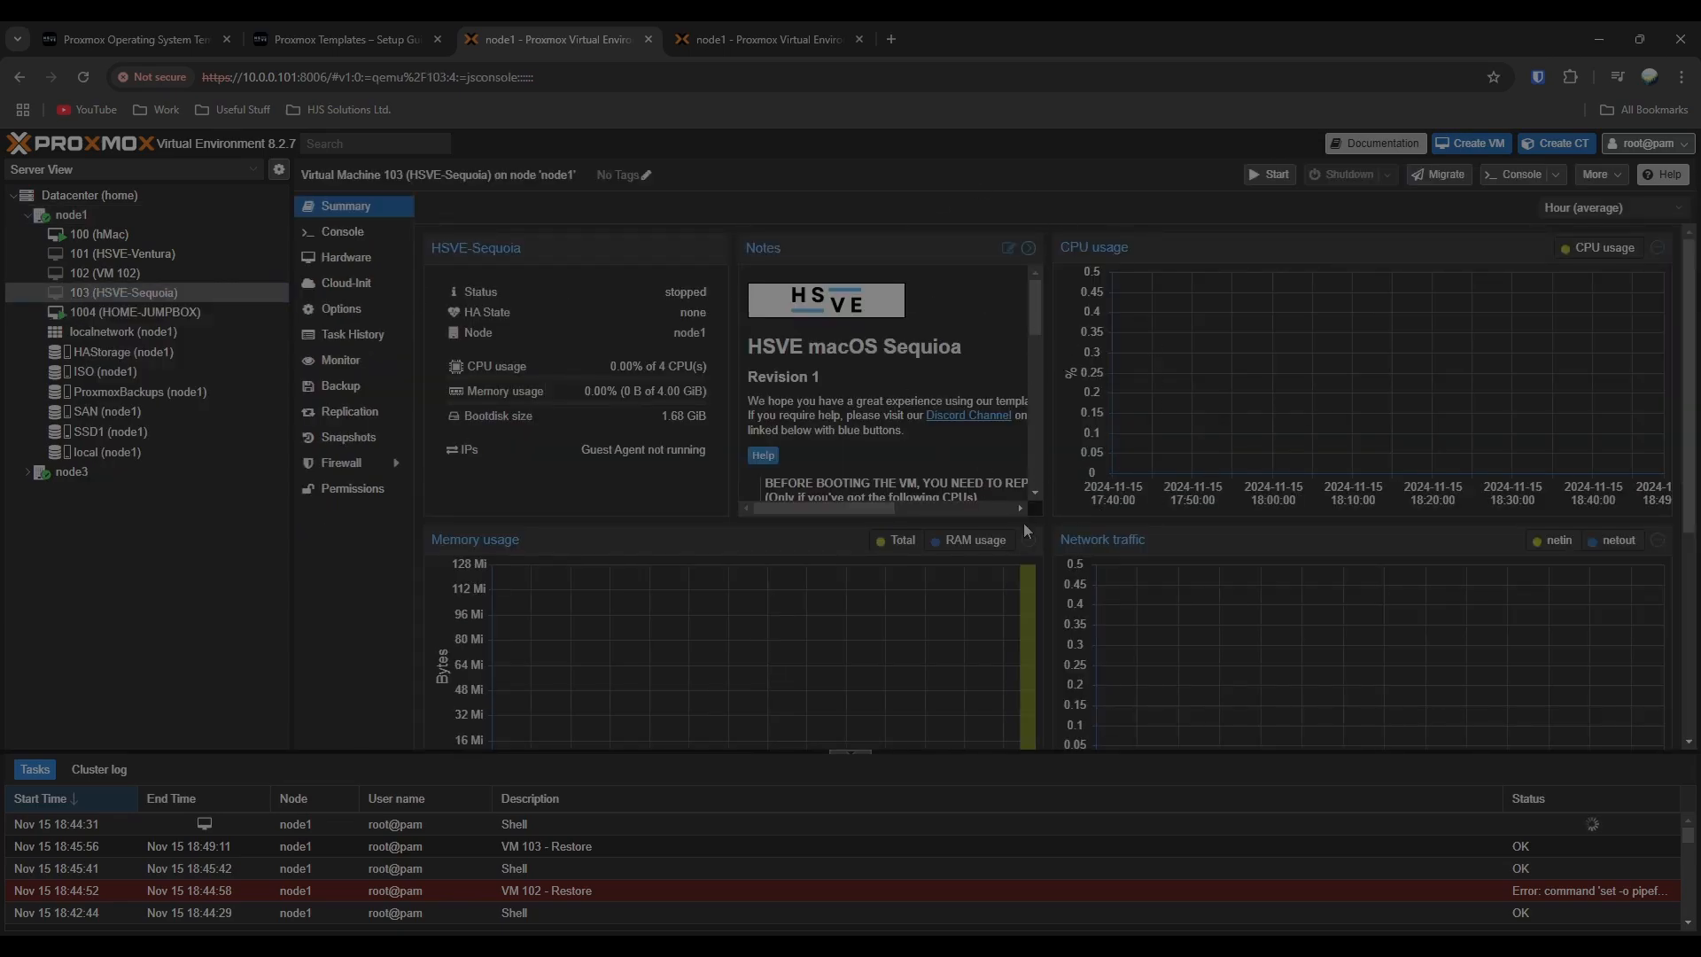
click(1029, 248)
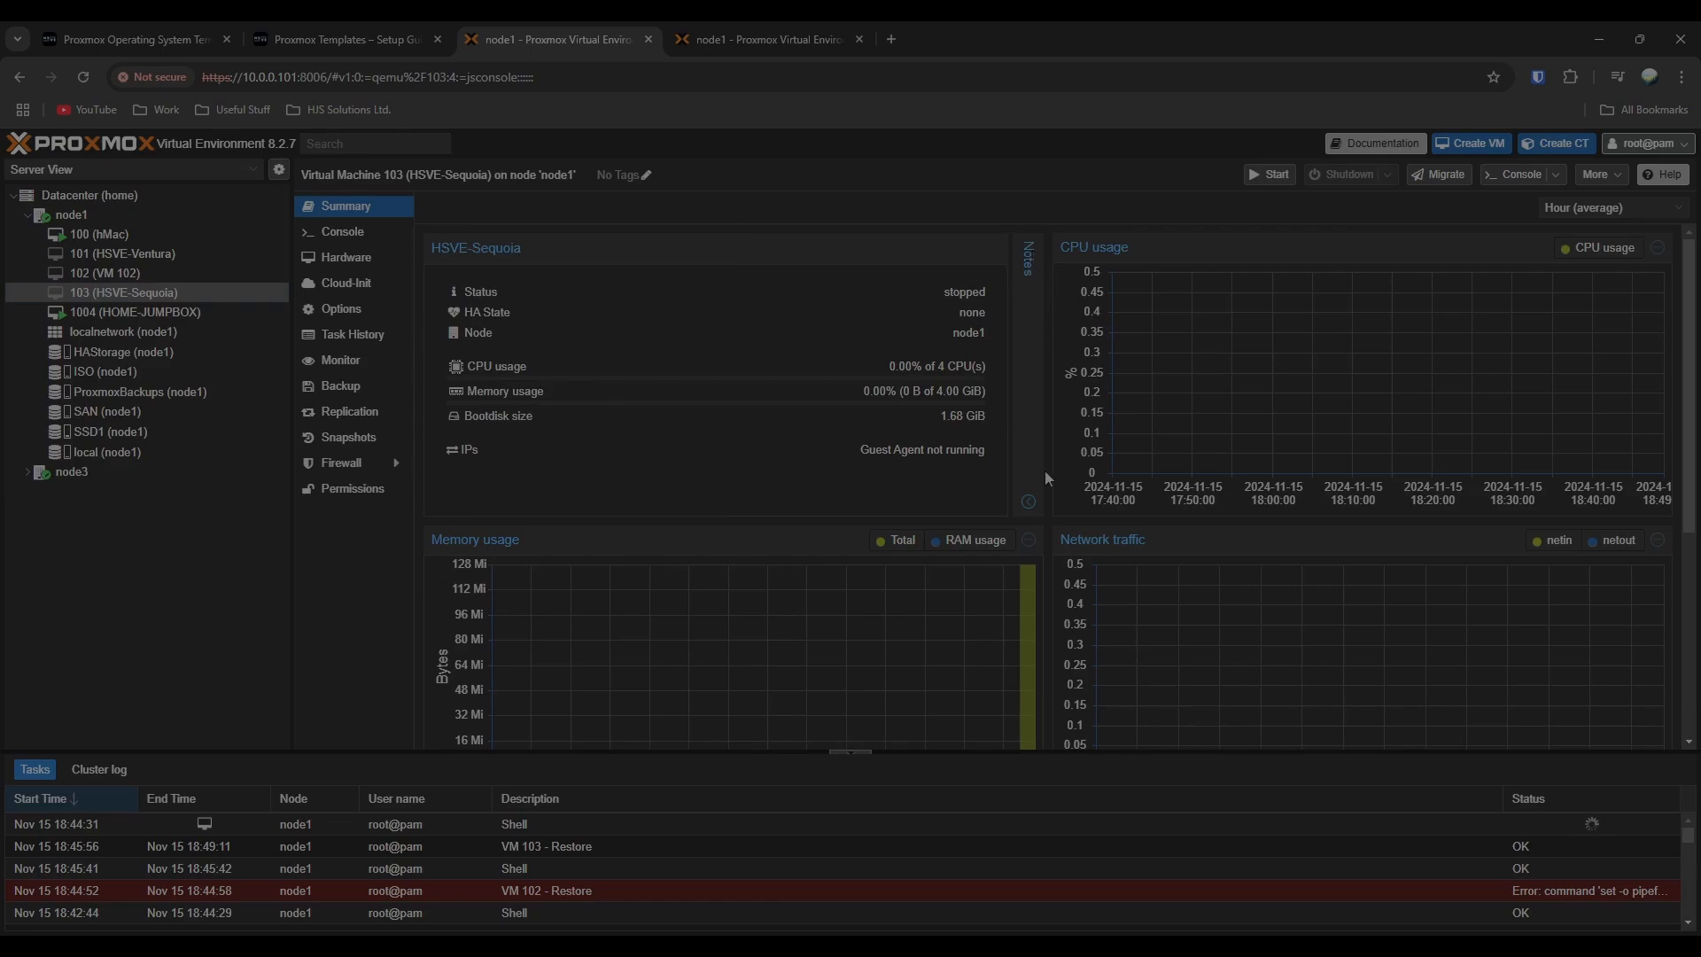
click(1029, 503)
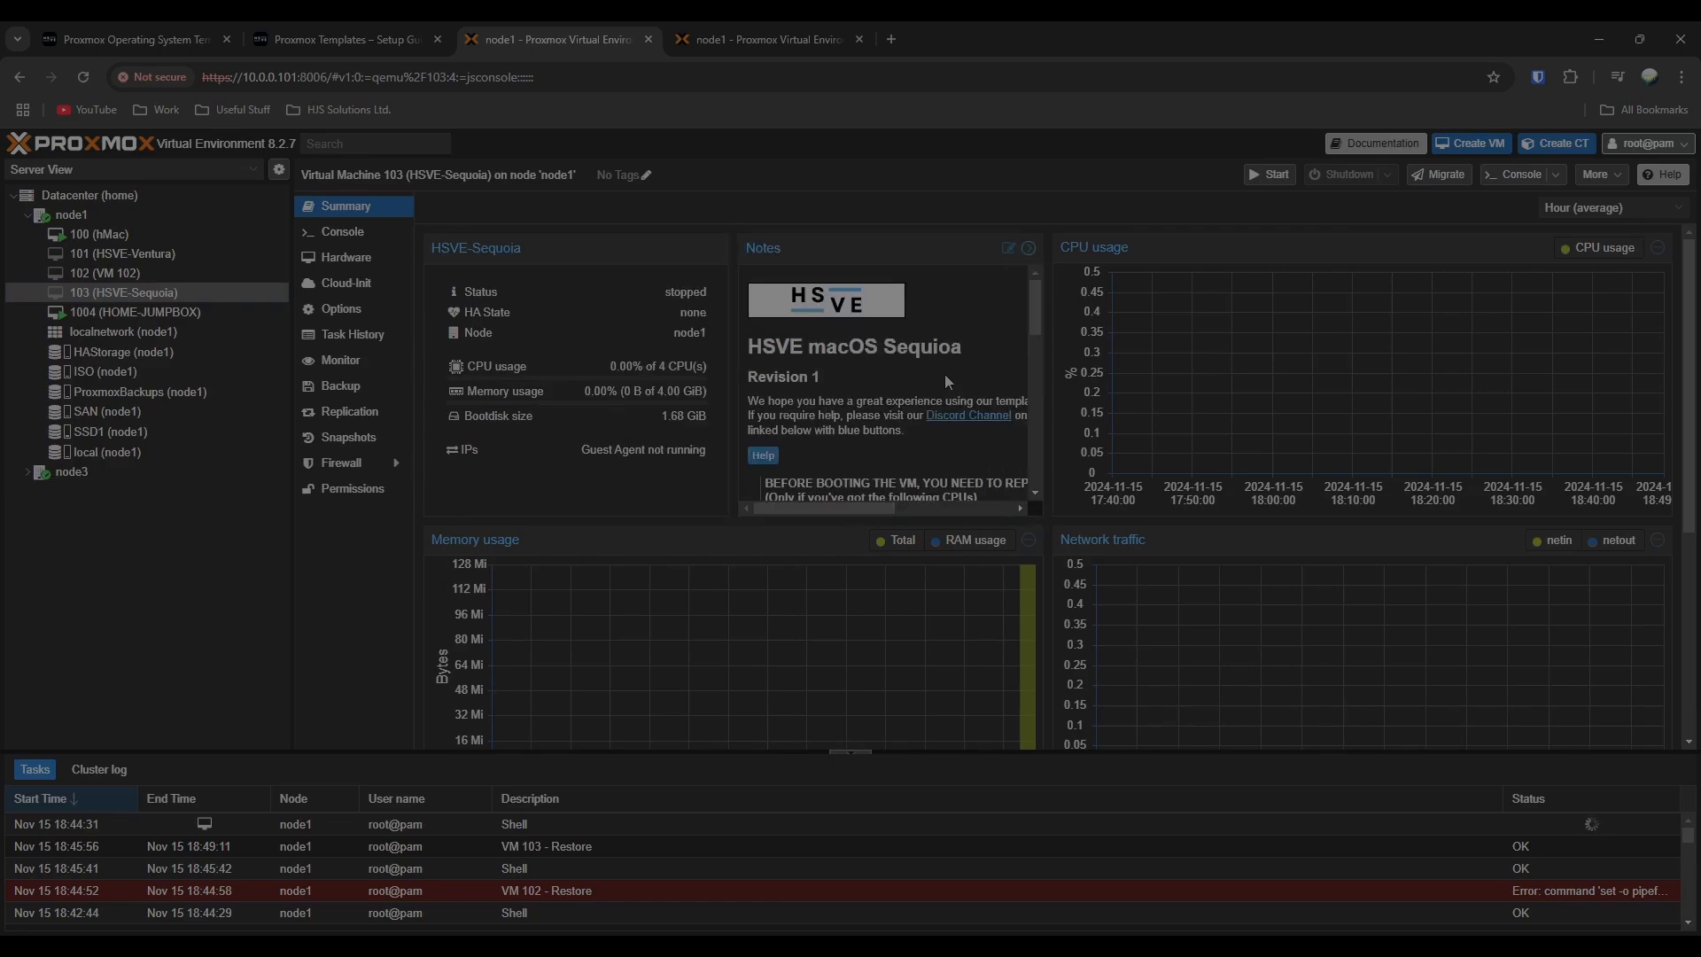
scroll(943, 369, down, 4)
scroll(943, 369, up, 4)
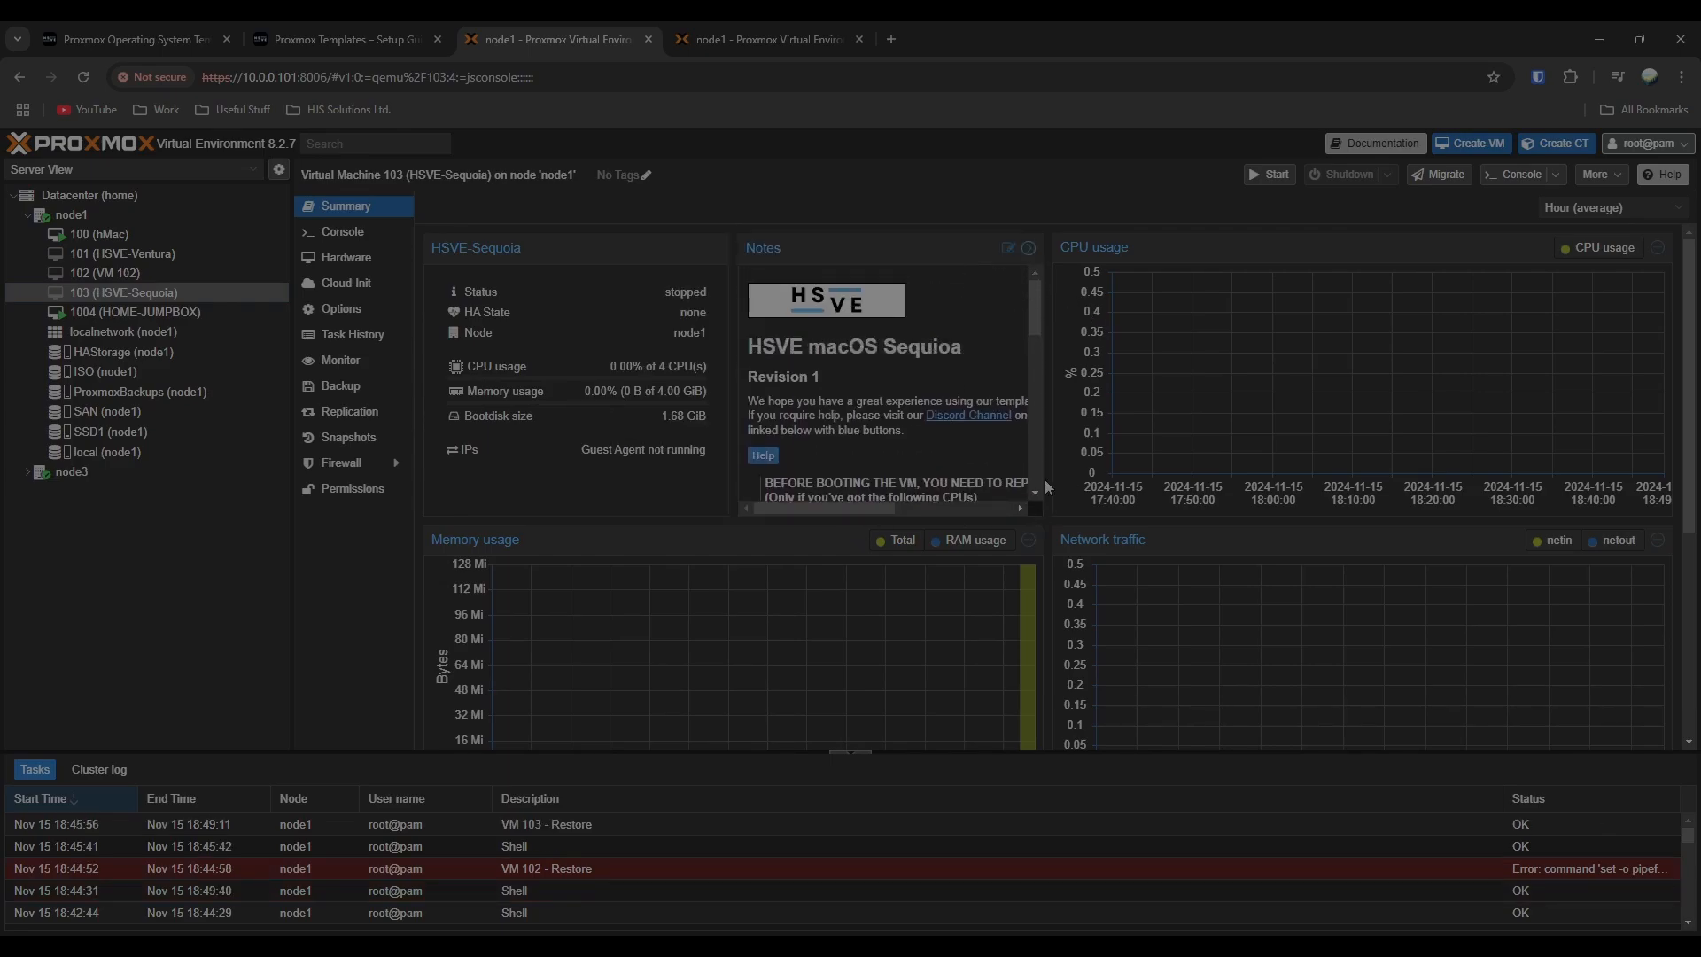
drag(810, 511, 730, 511)
scroll(863, 402, down, 1)
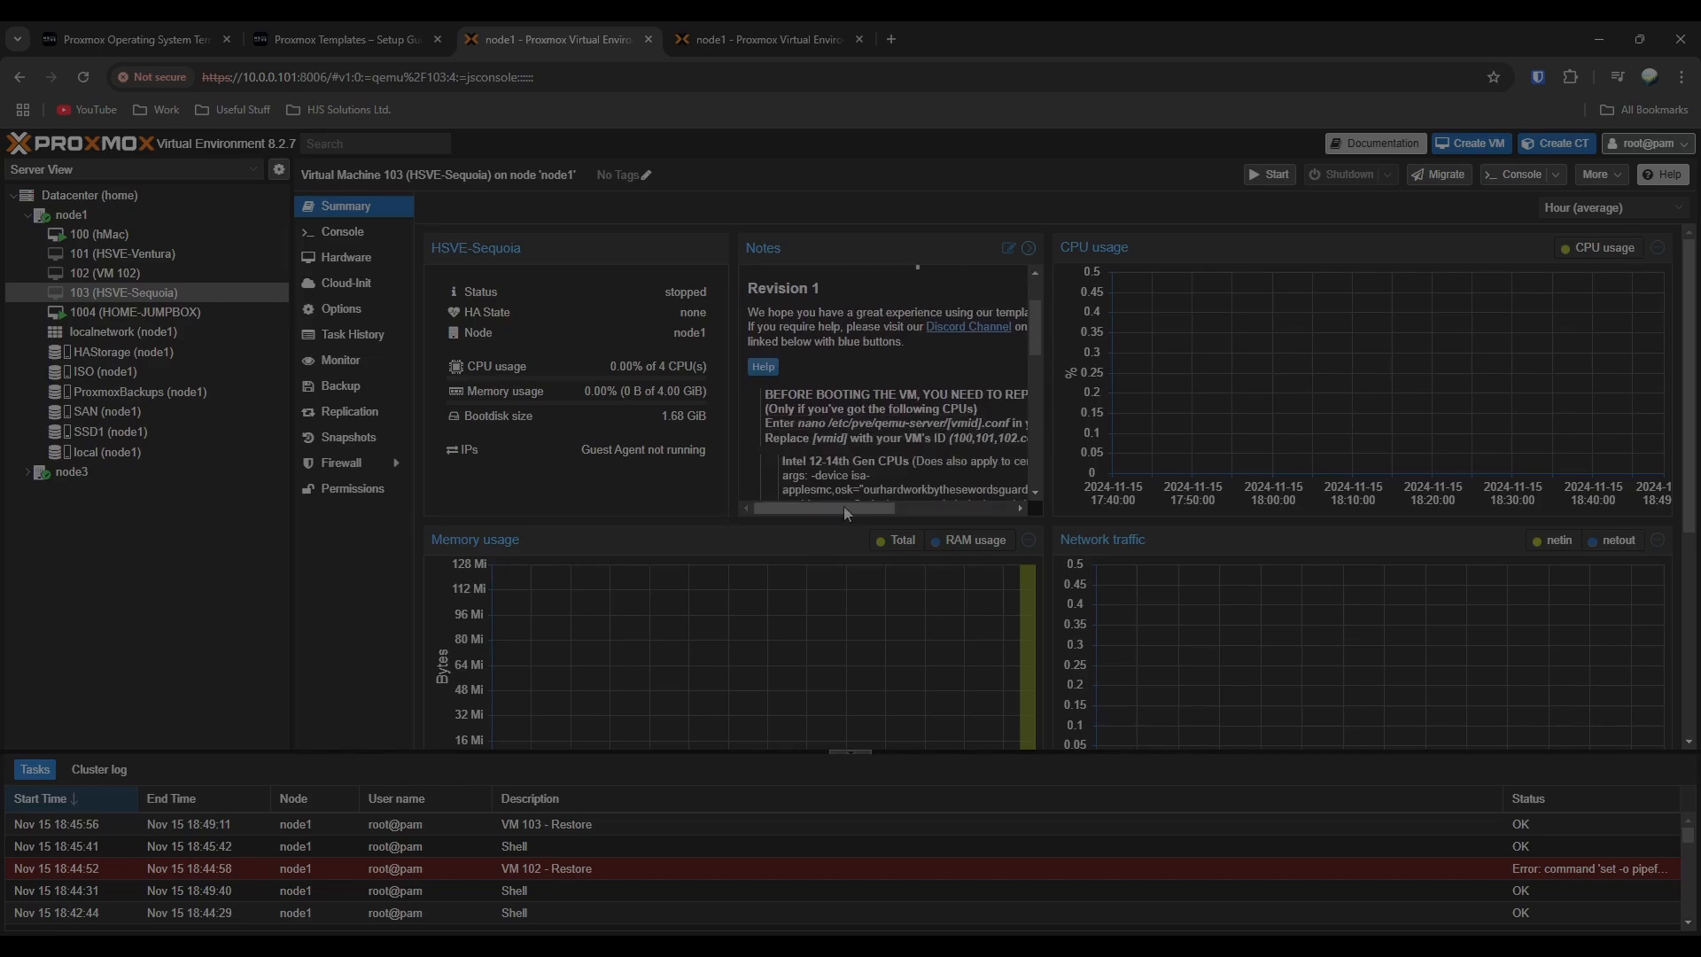
mouse_move(843, 507)
mouse_down()
mouse_move(939, 494)
mouse_move(889, 510)
mouse_move(810, 490)
mouse_move(883, 489)
mouse_move(846, 479)
mouse_up()
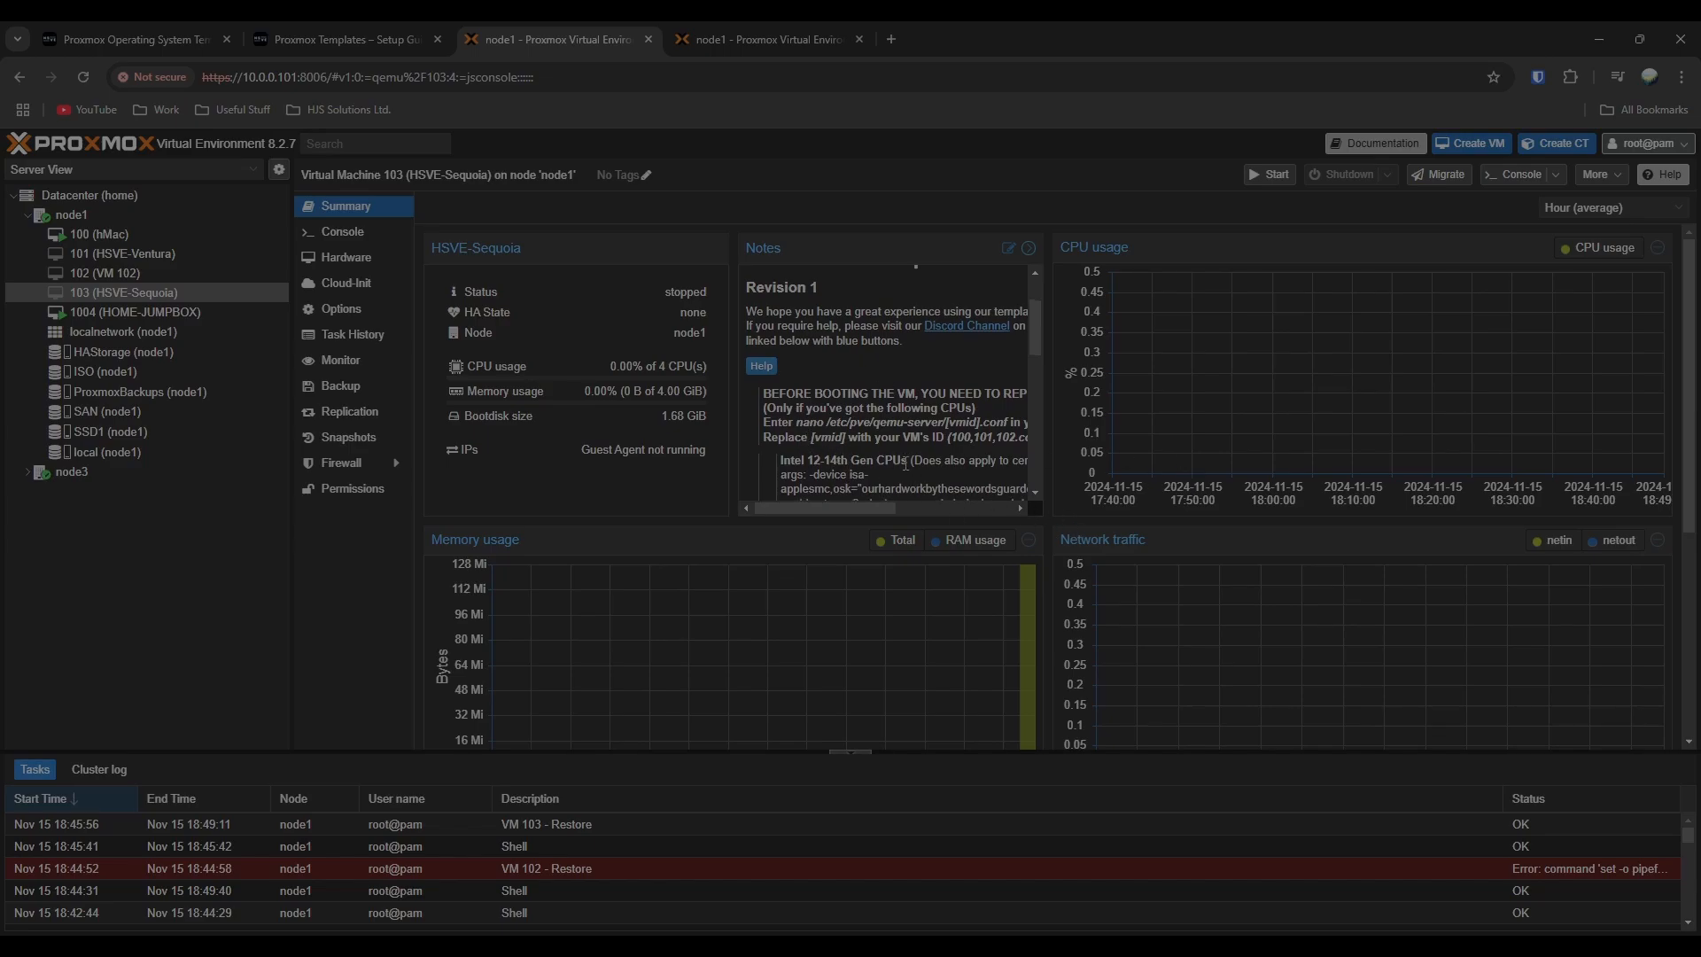
scroll(783, 396, down, 1)
drag(783, 391, 1013, 461)
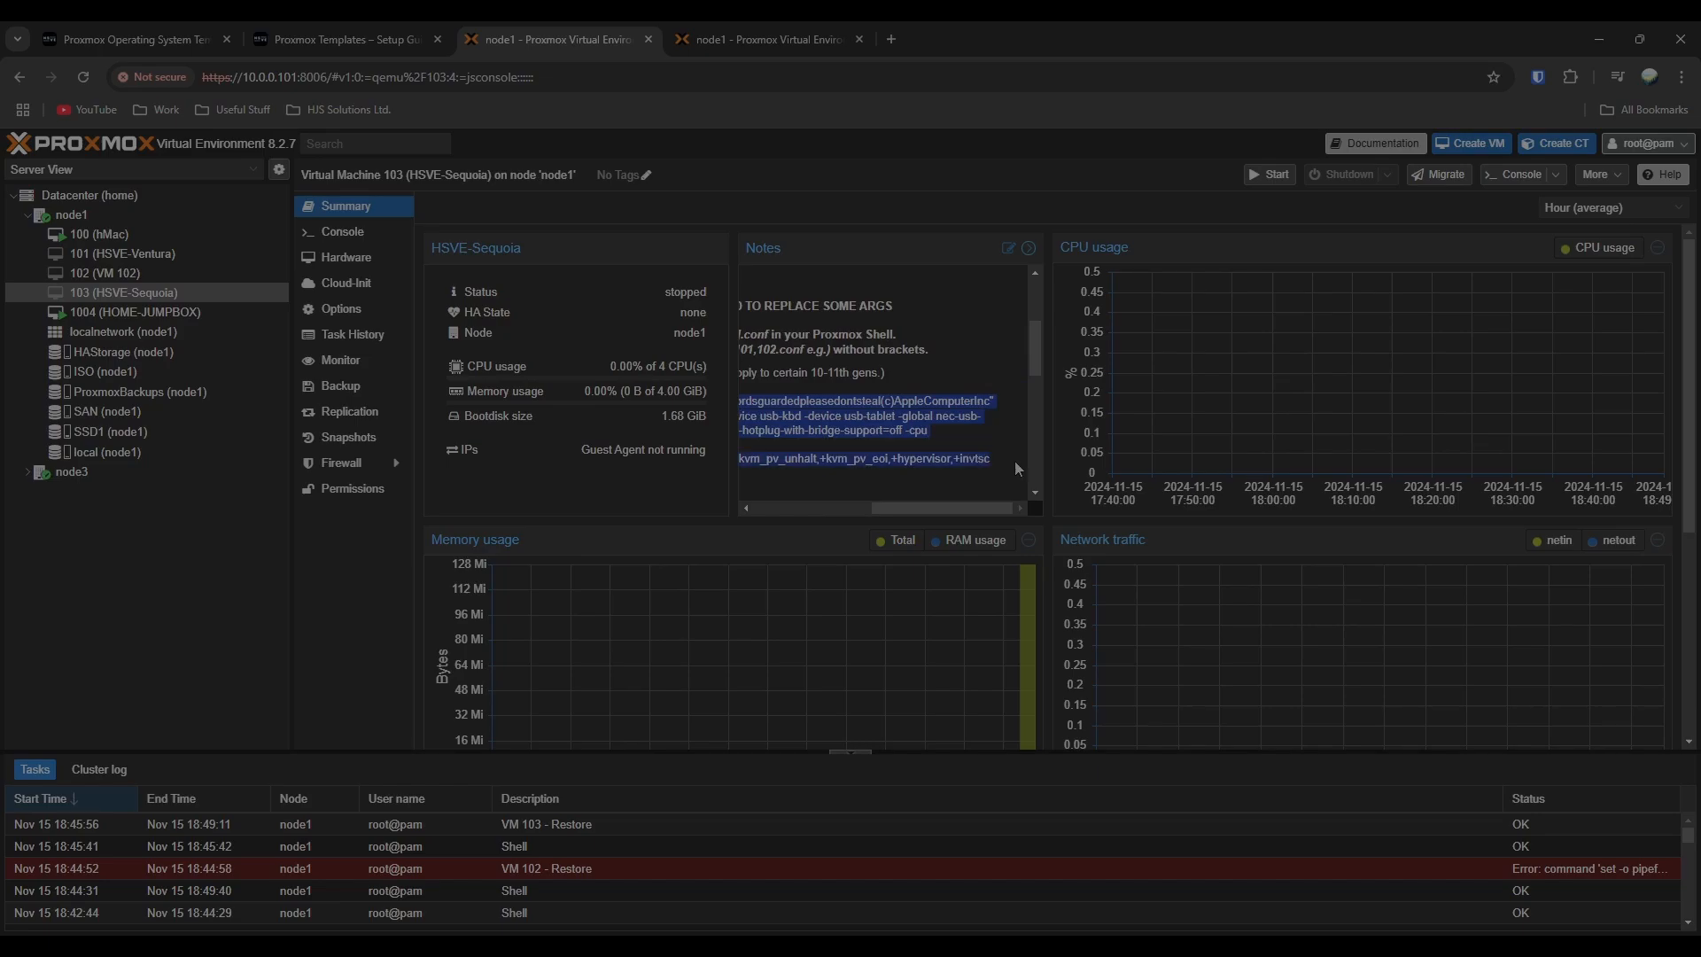
drag(942, 510, 837, 492)
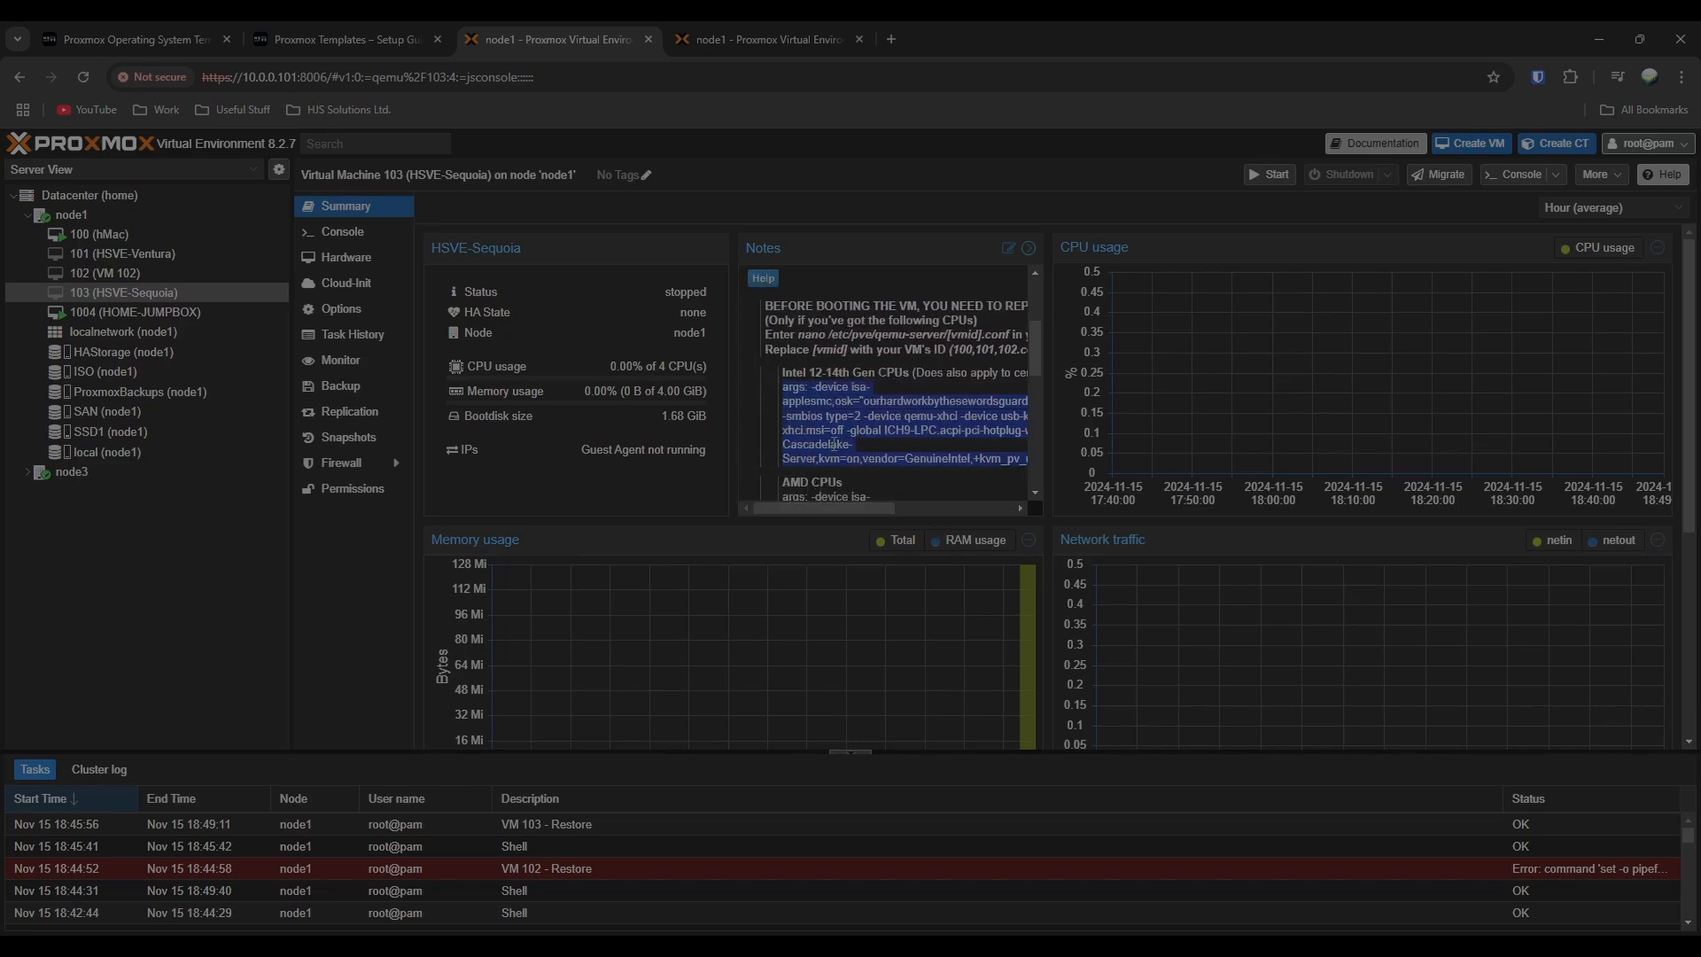
Step: Copy the full args line for AMD CPUs from the VM's notes and review the during-installation instructions
scroll(796, 356, down, 2)
drag(786, 322, 968, 385)
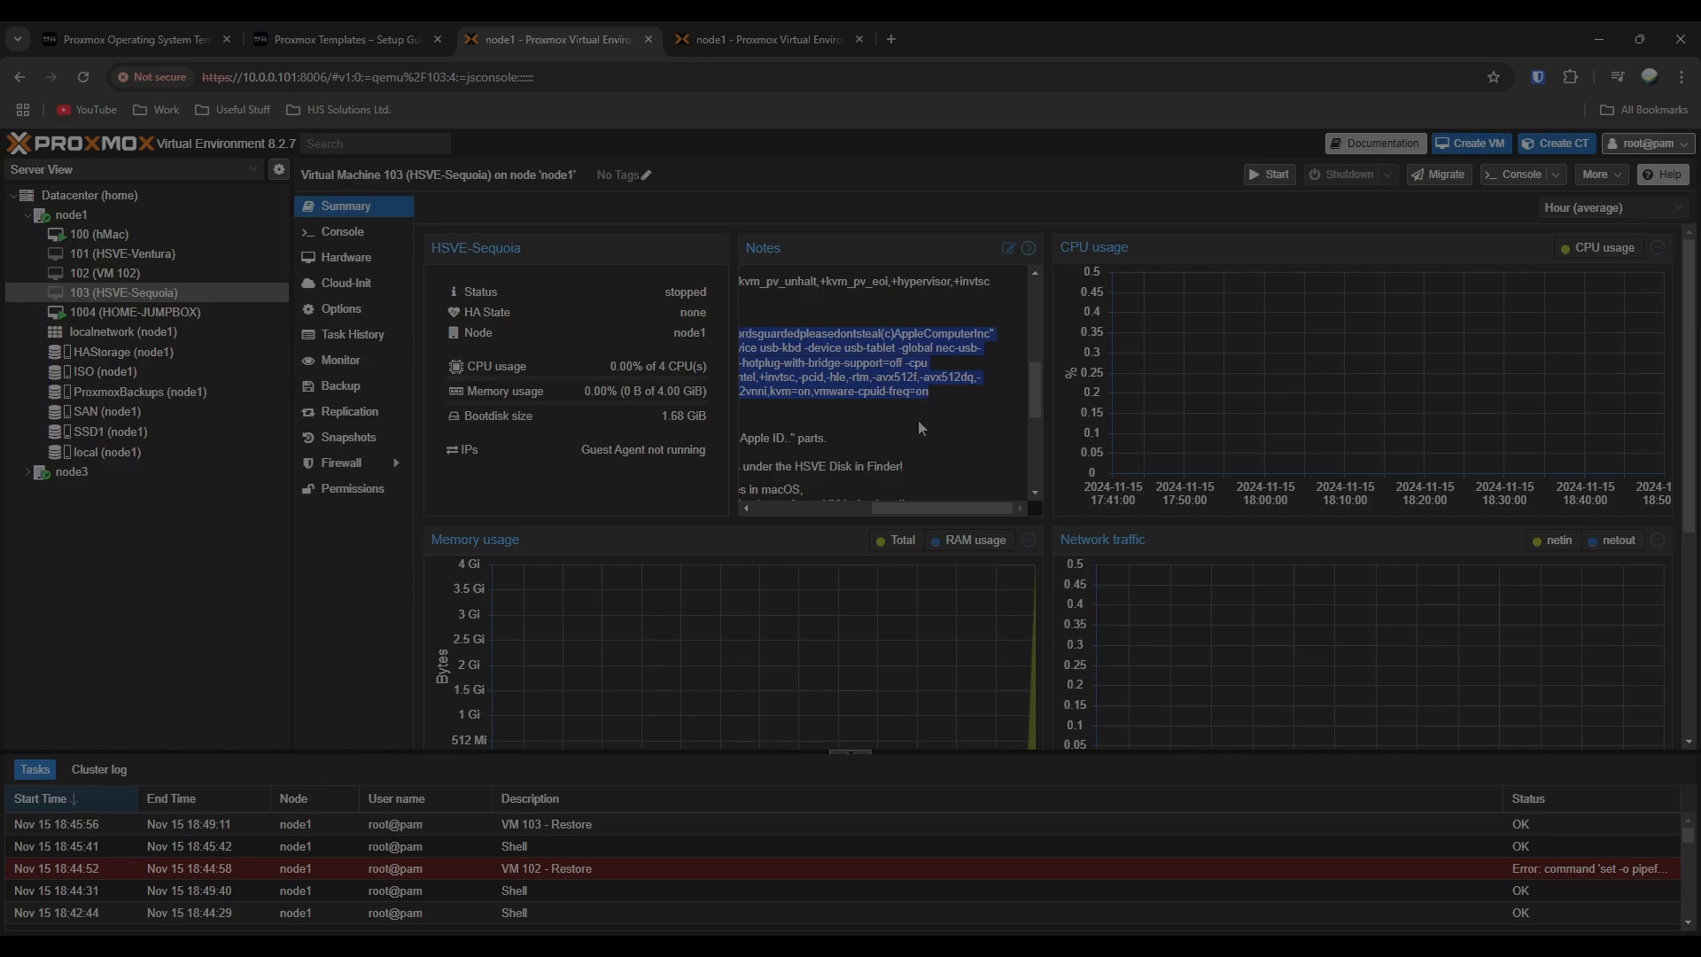
drag(994, 503, 842, 503)
drag(783, 320, 996, 385)
drag(929, 514, 757, 512)
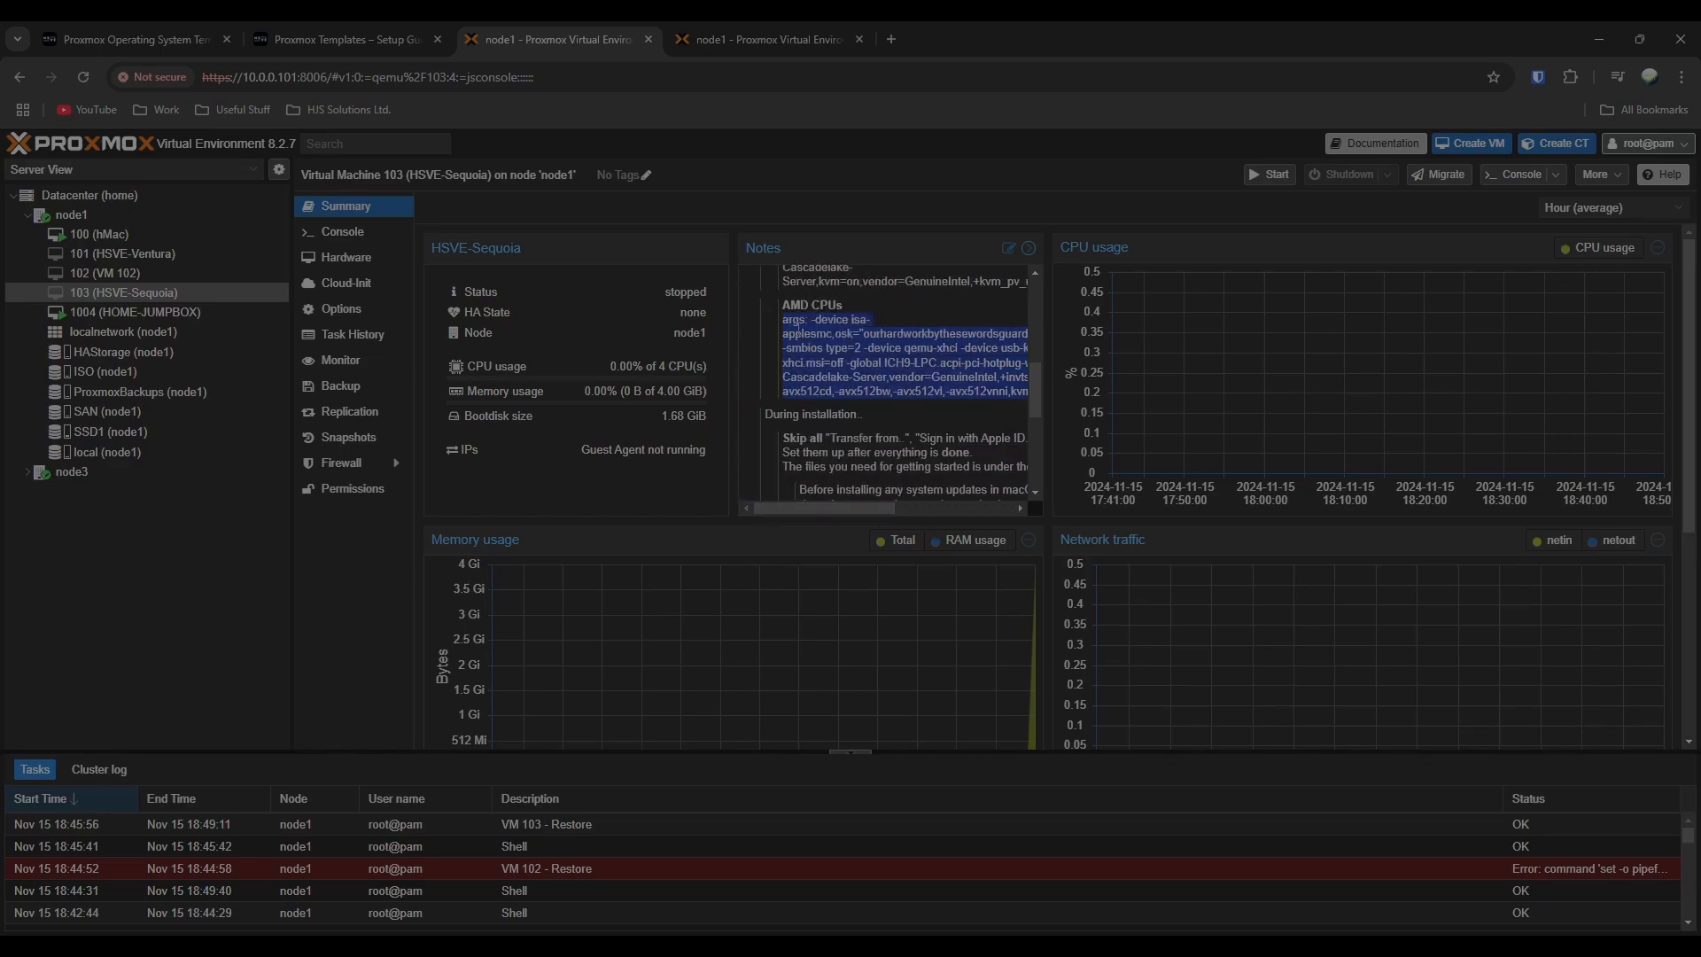
scroll(806, 374, down, 1)
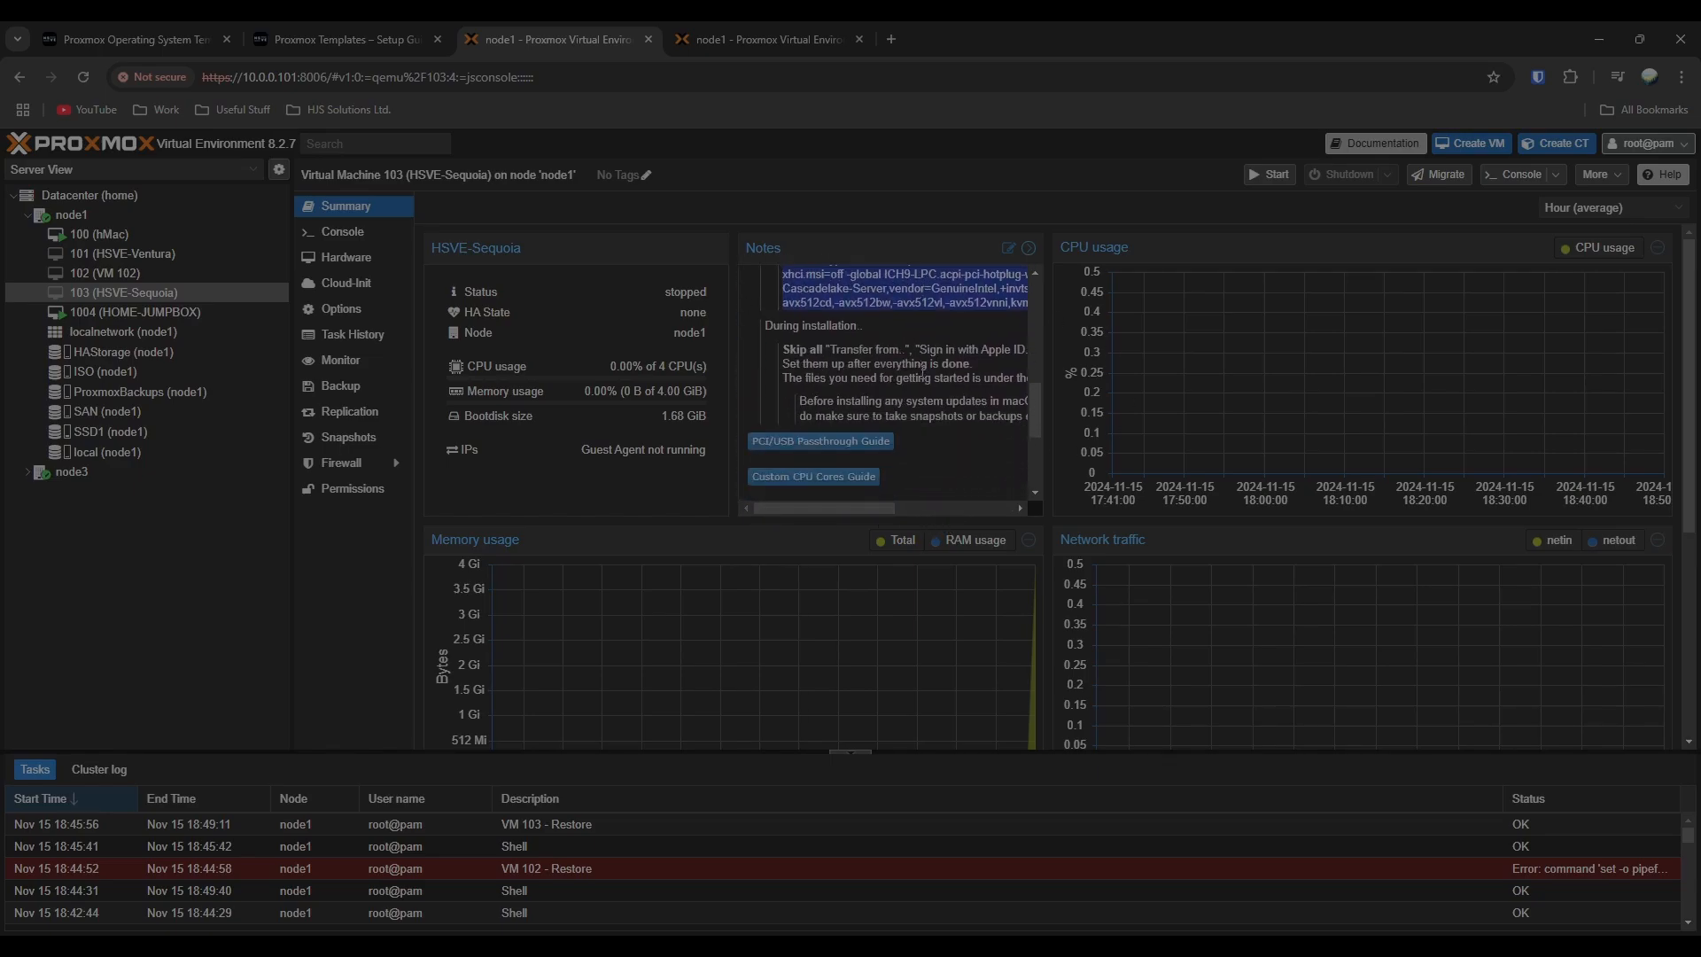
scroll(807, 373, up, 1)
scroll(938, 394, down, 1)
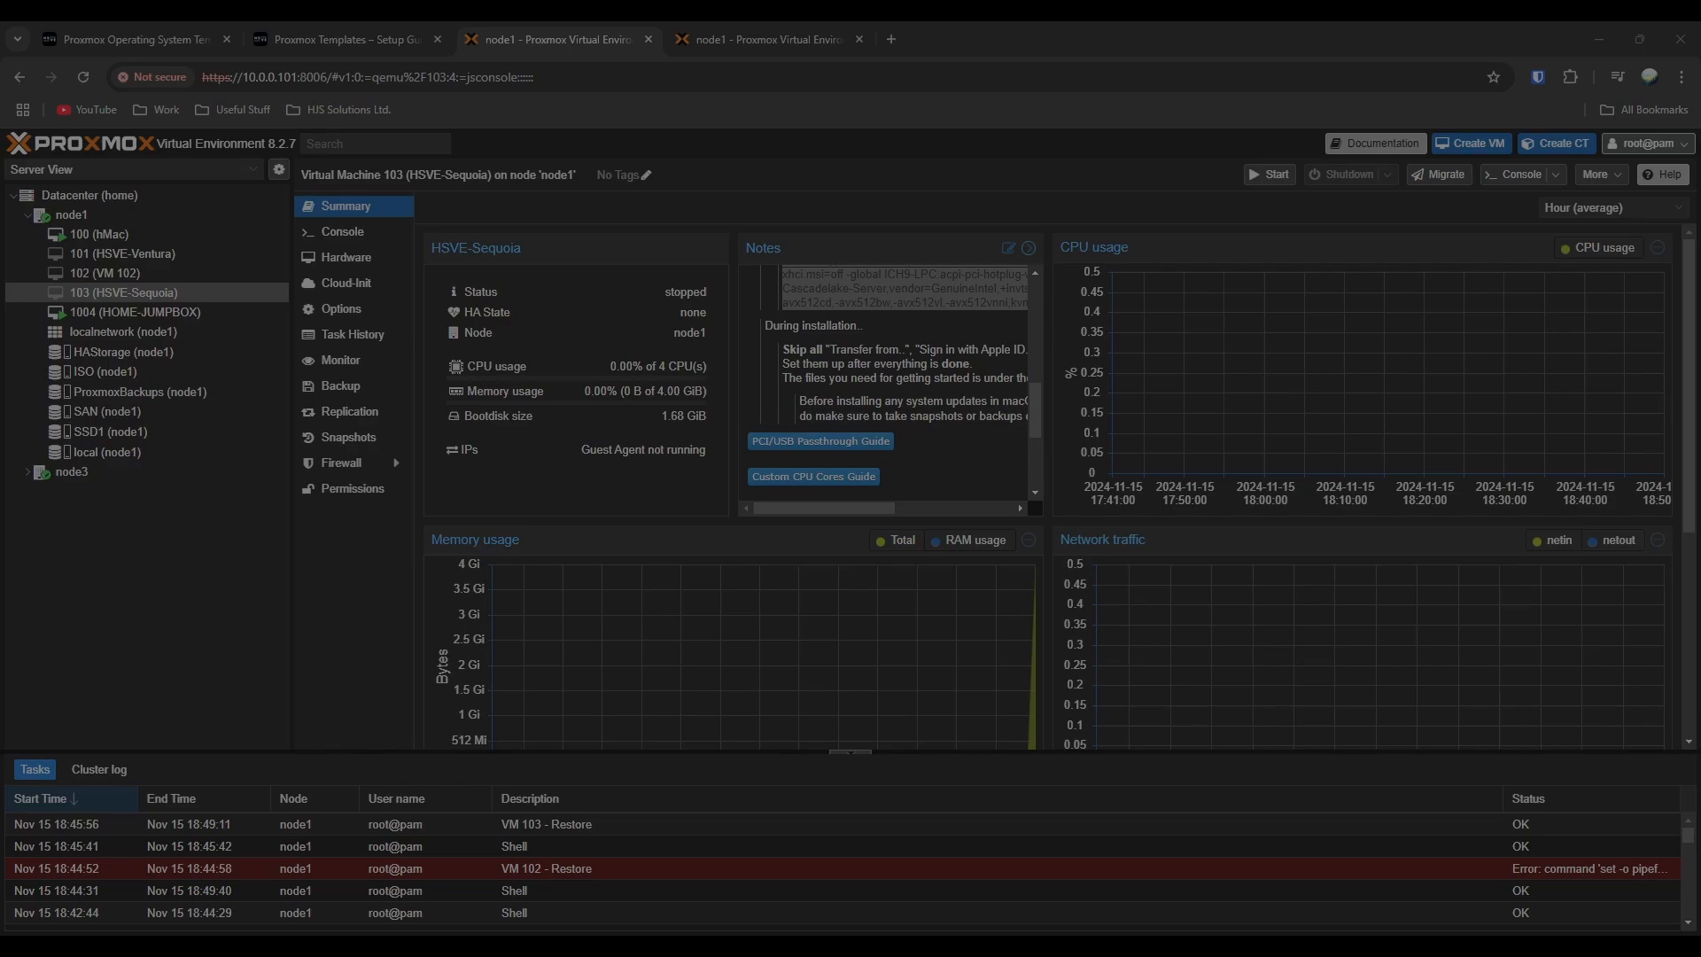
click(1041, 746)
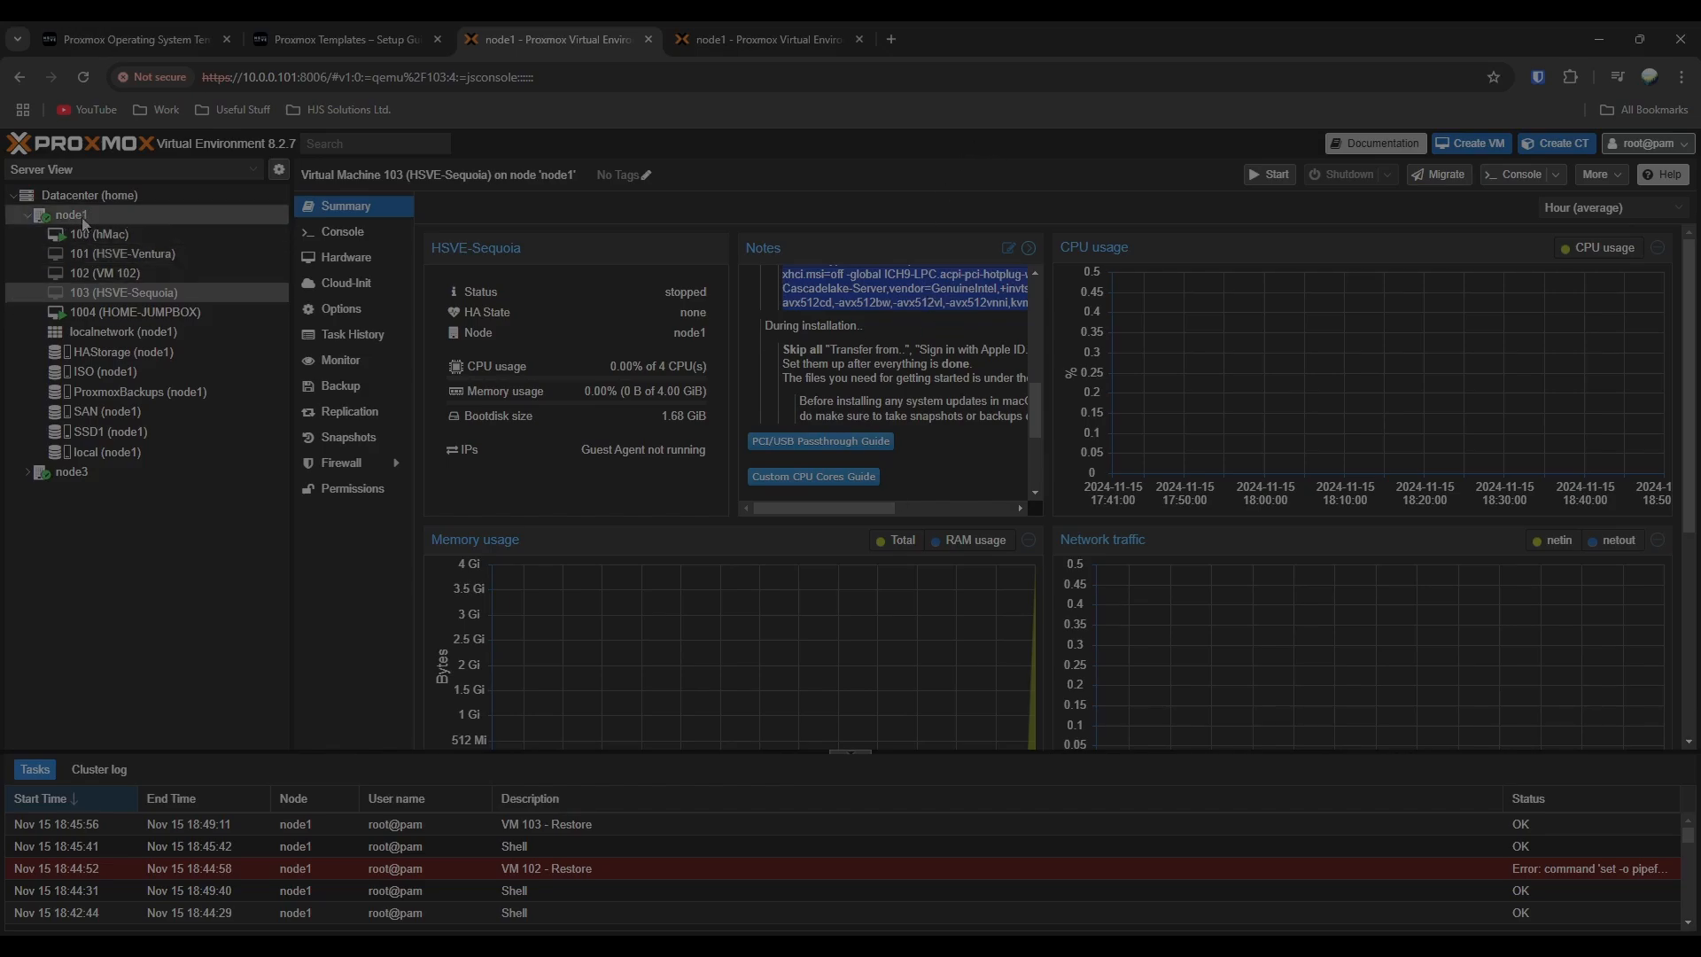
Step: Open /etc/pve/qemu-server/103.conf in nano from node1's shell
click(72, 217)
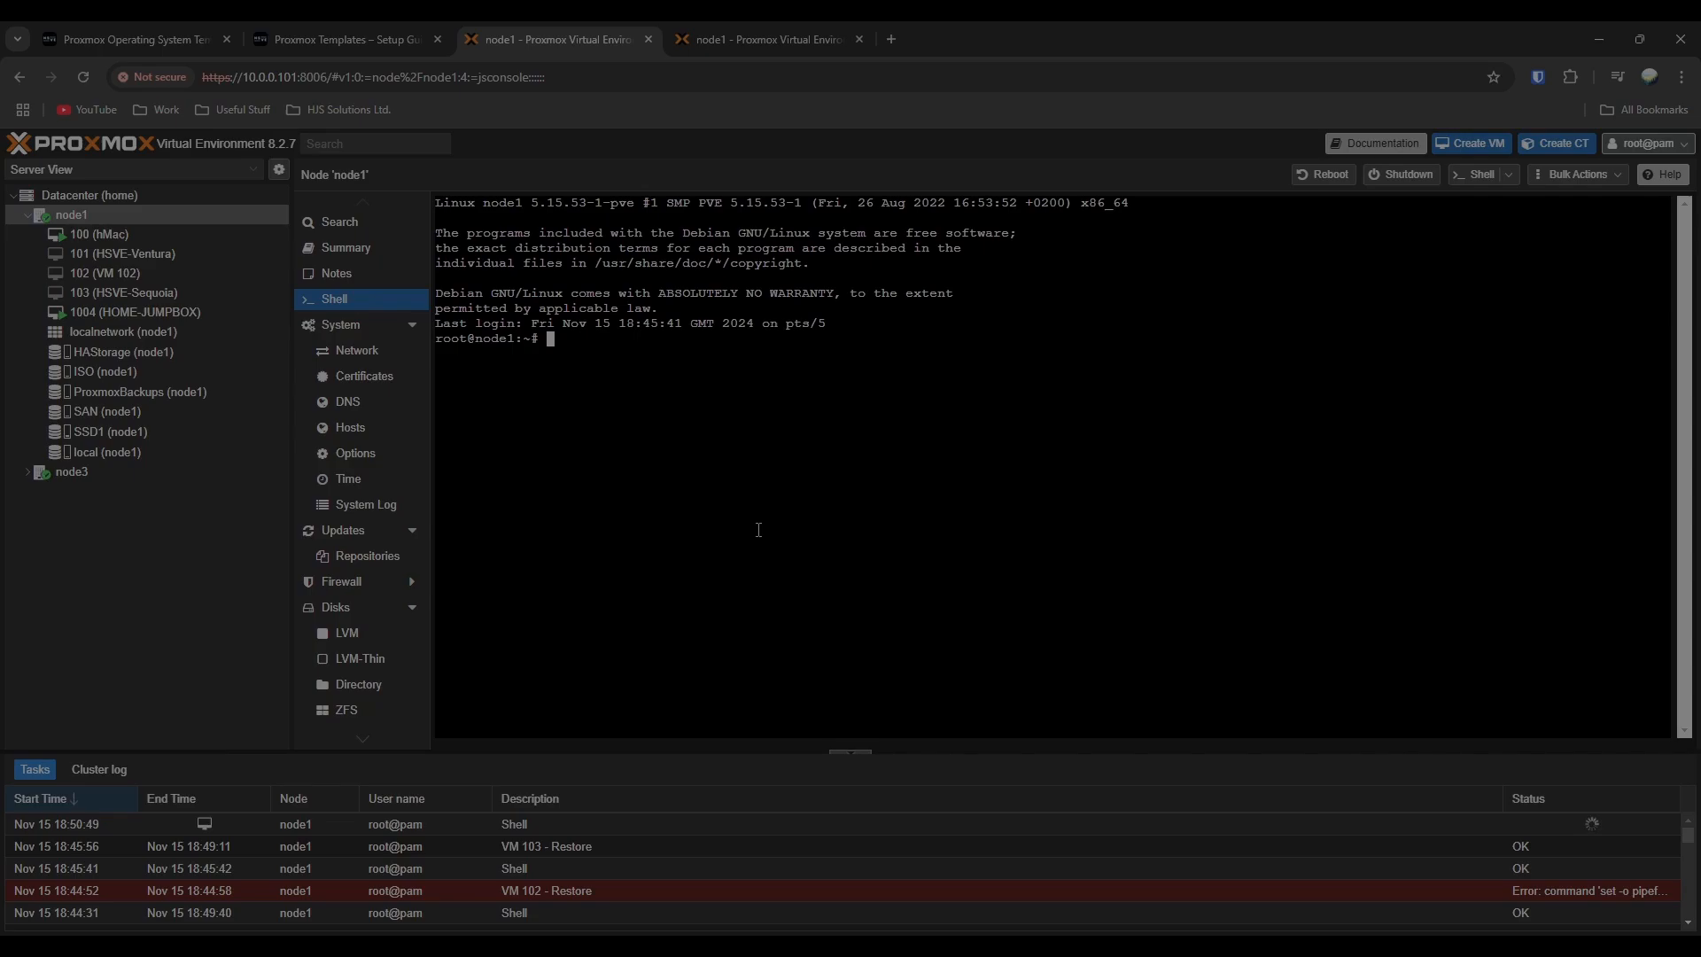
text(nano )
text(/etc/)
text(pvq)
text(/)
text(qu)
key(Tab)
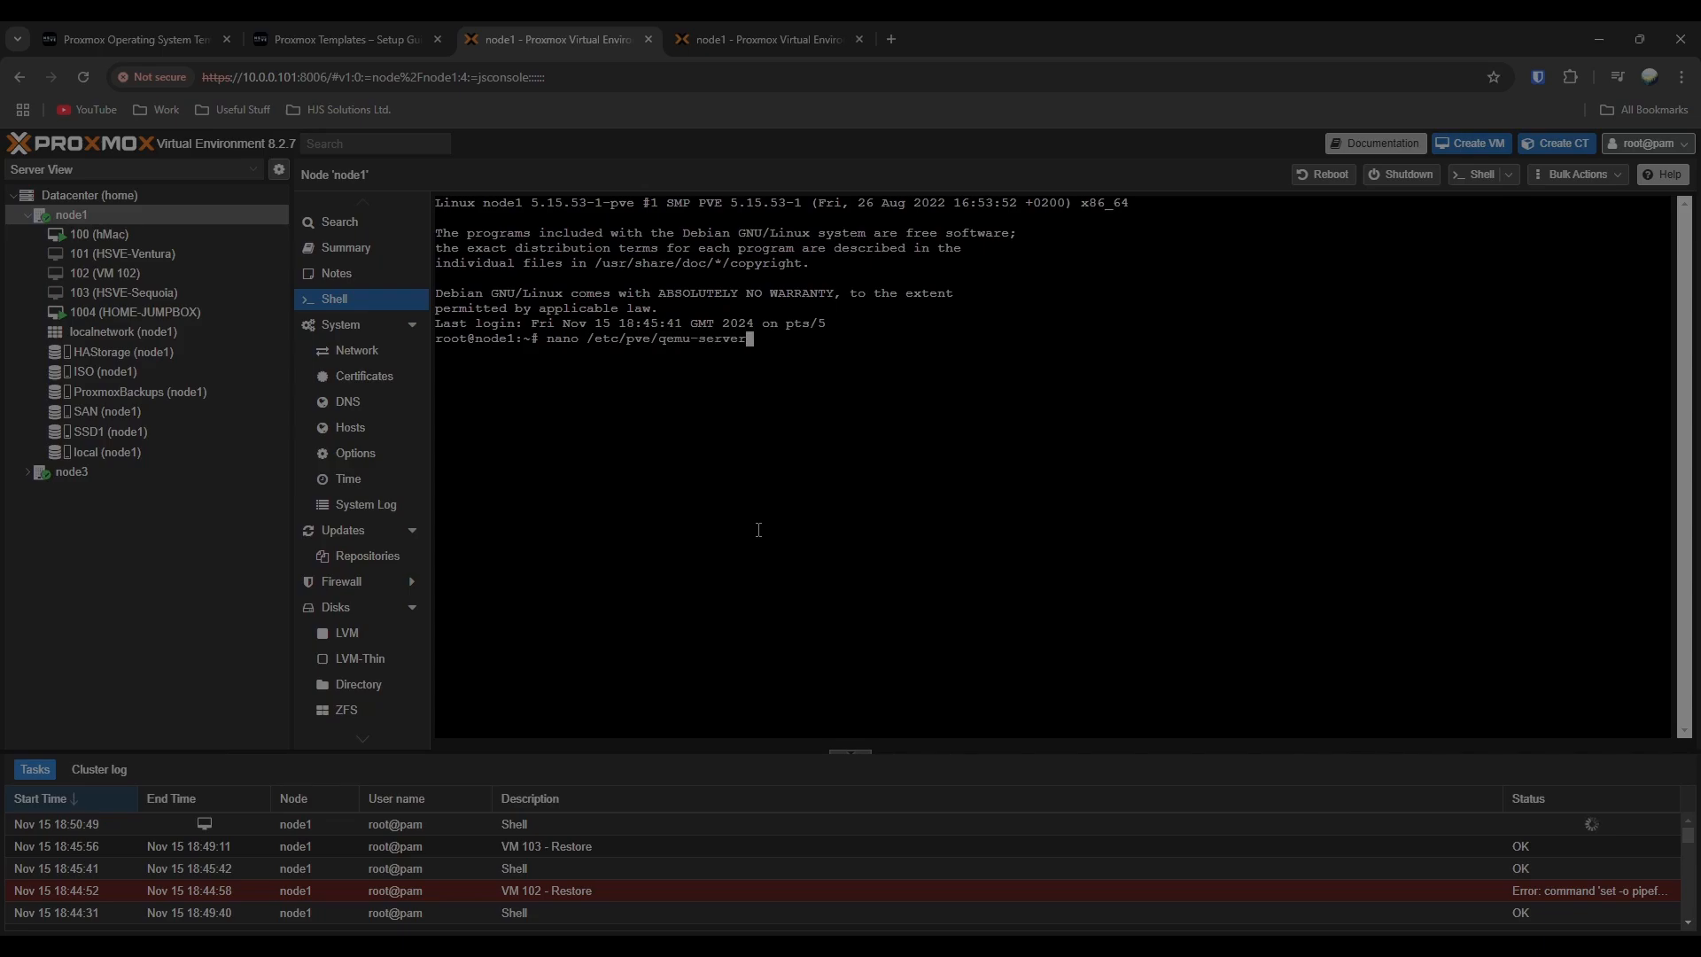
text(/103.conf)
key(Return)
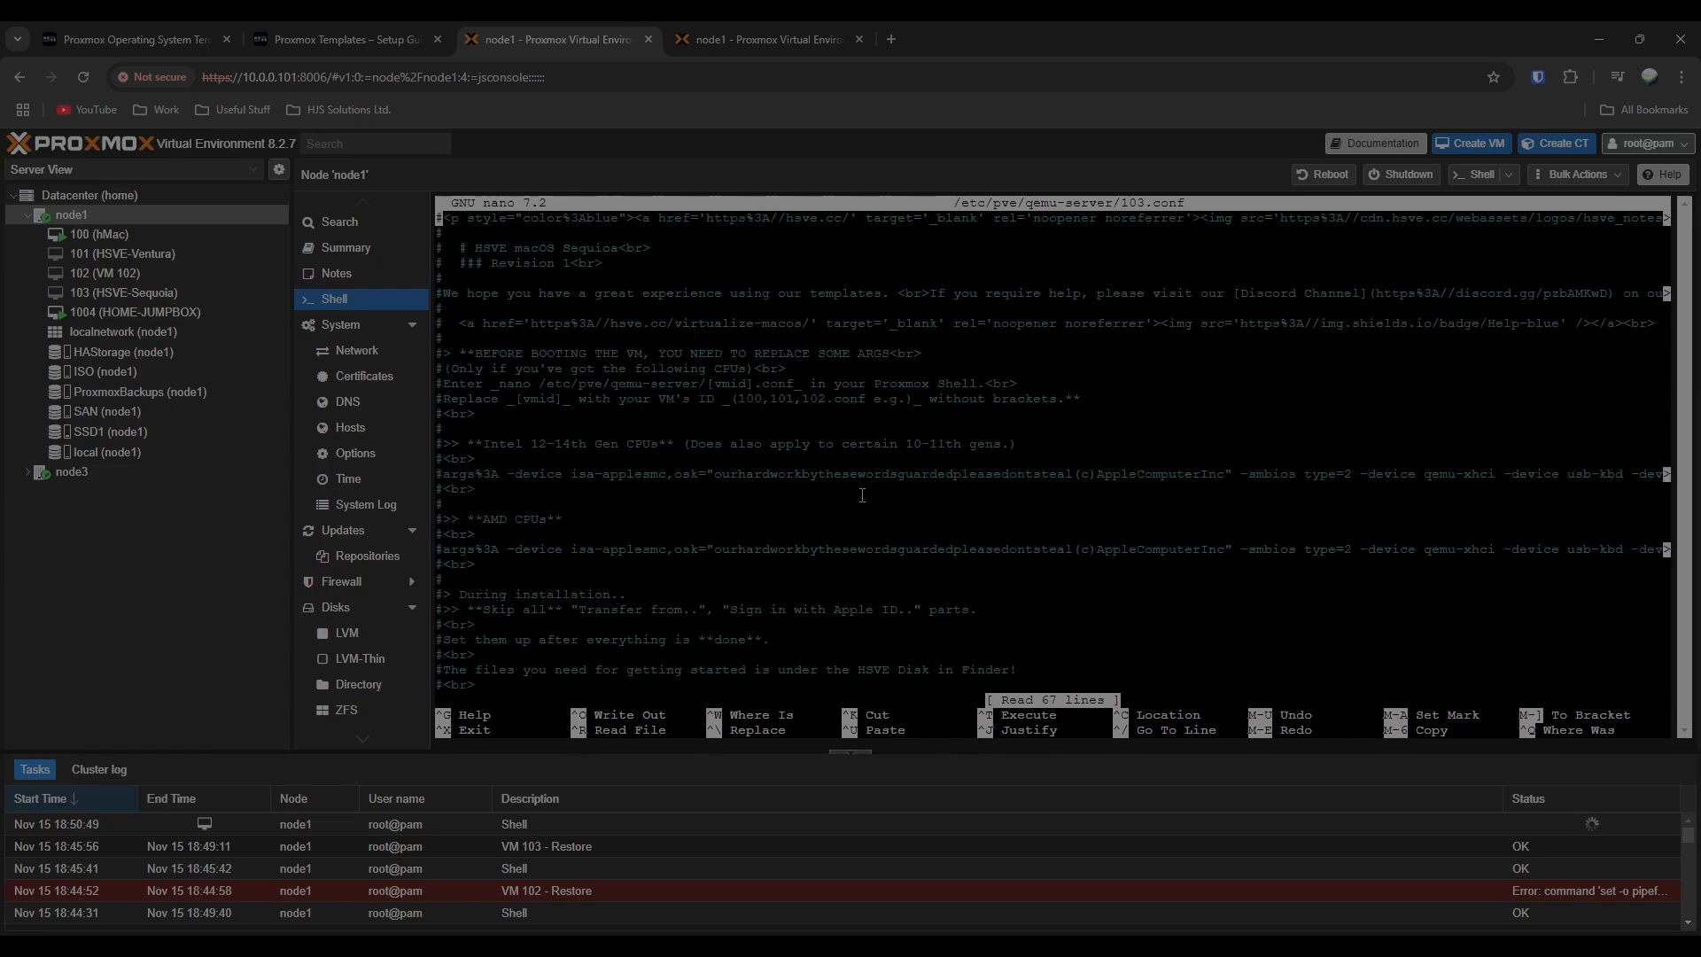
Step: Comment out the active args line below agent: 1 near the end of the config file
key(ctrl+End)
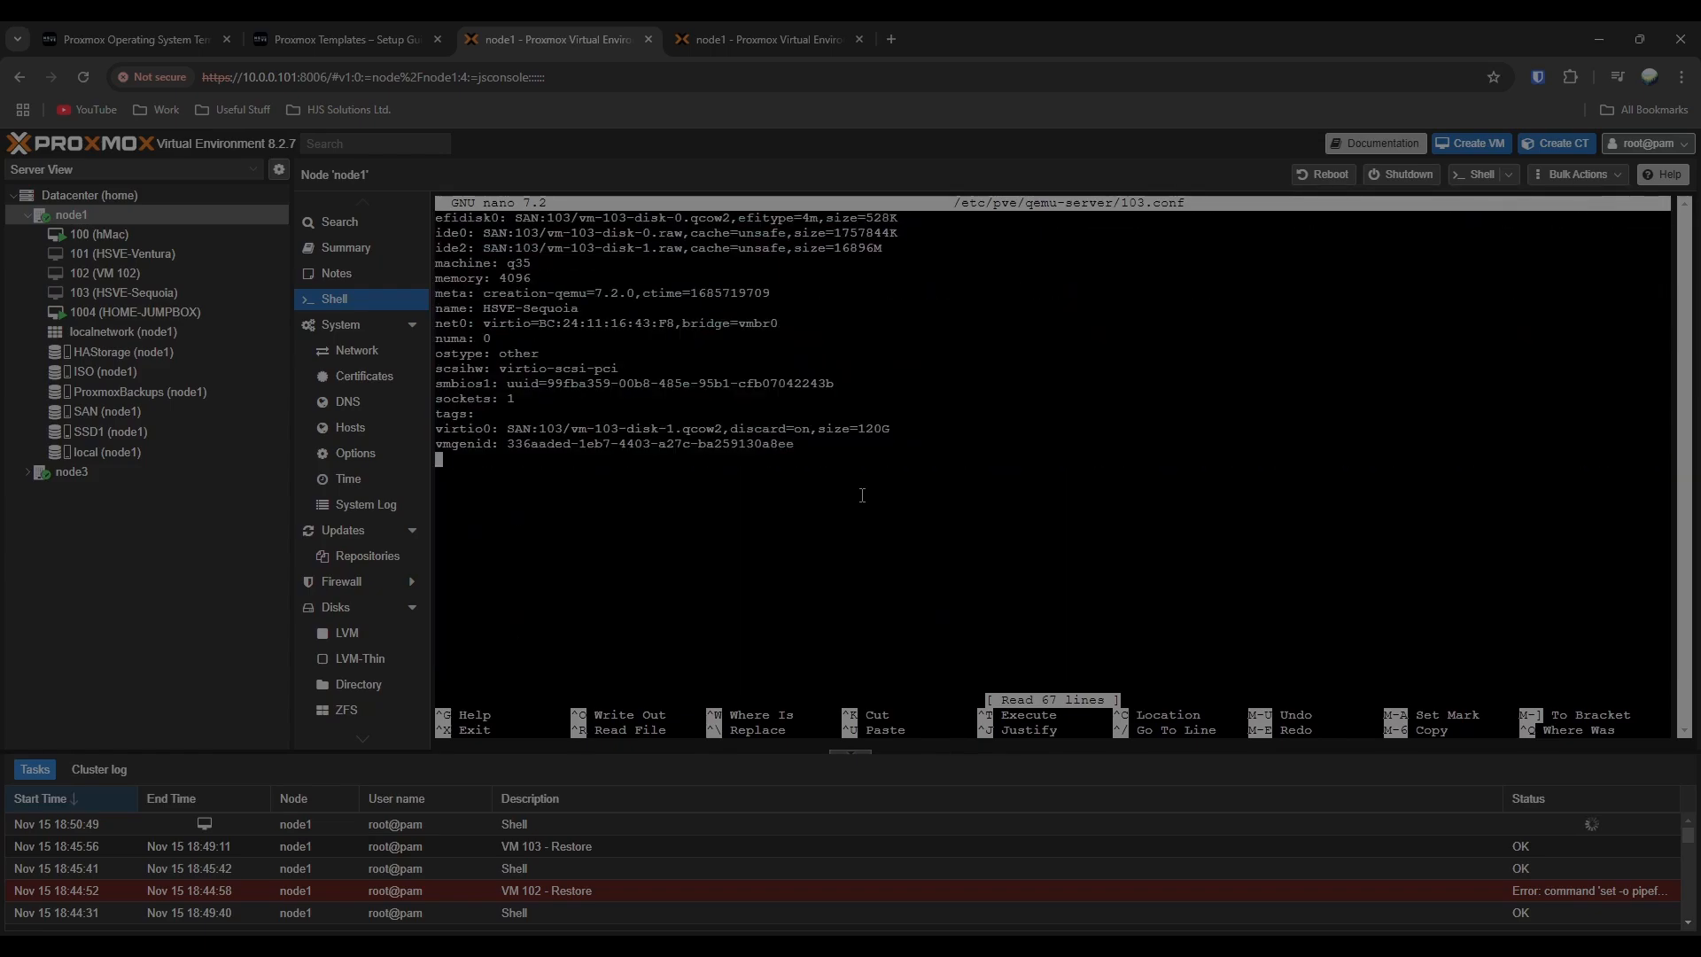
key(Up)
key(Up)
key(Up)
key(Up)
key(Up)
key(Up)
key(Up)
key(Up)
key(Up)
key(Up)
key(Up)
key(Up)
key(Up)
key(Up)
key(Up)
key(Up)
key(Up)
key(Up)
key(Up)
key(Up)
key(Down)
key(Down)
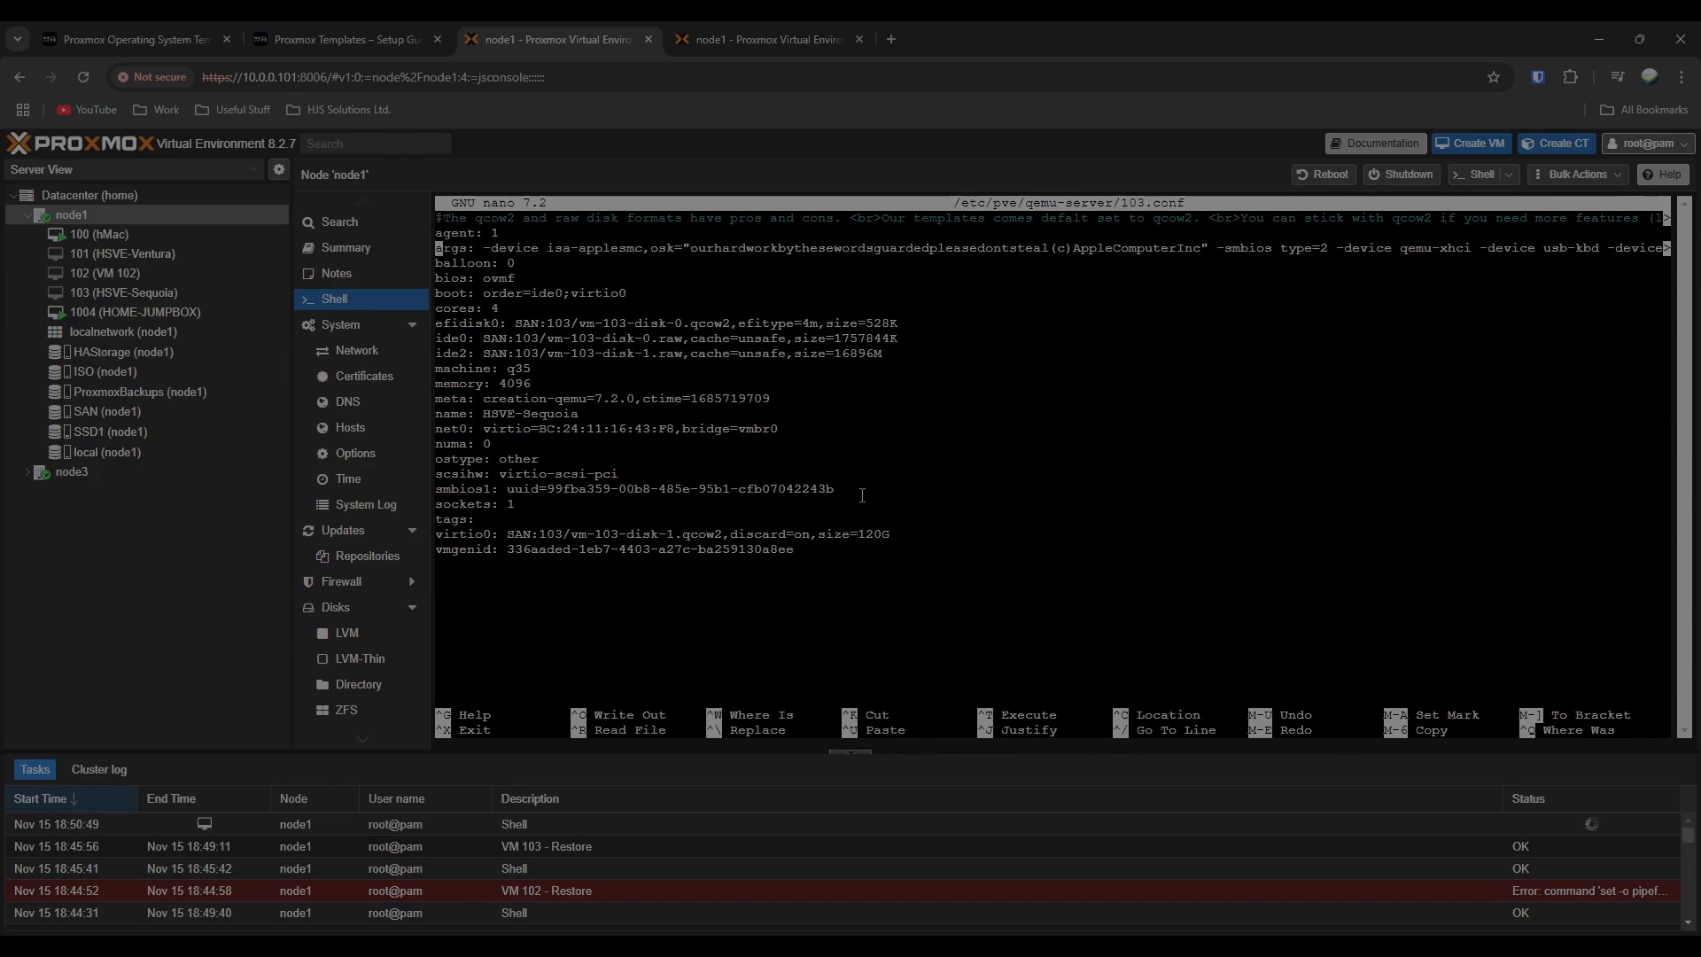
key(alt+3)
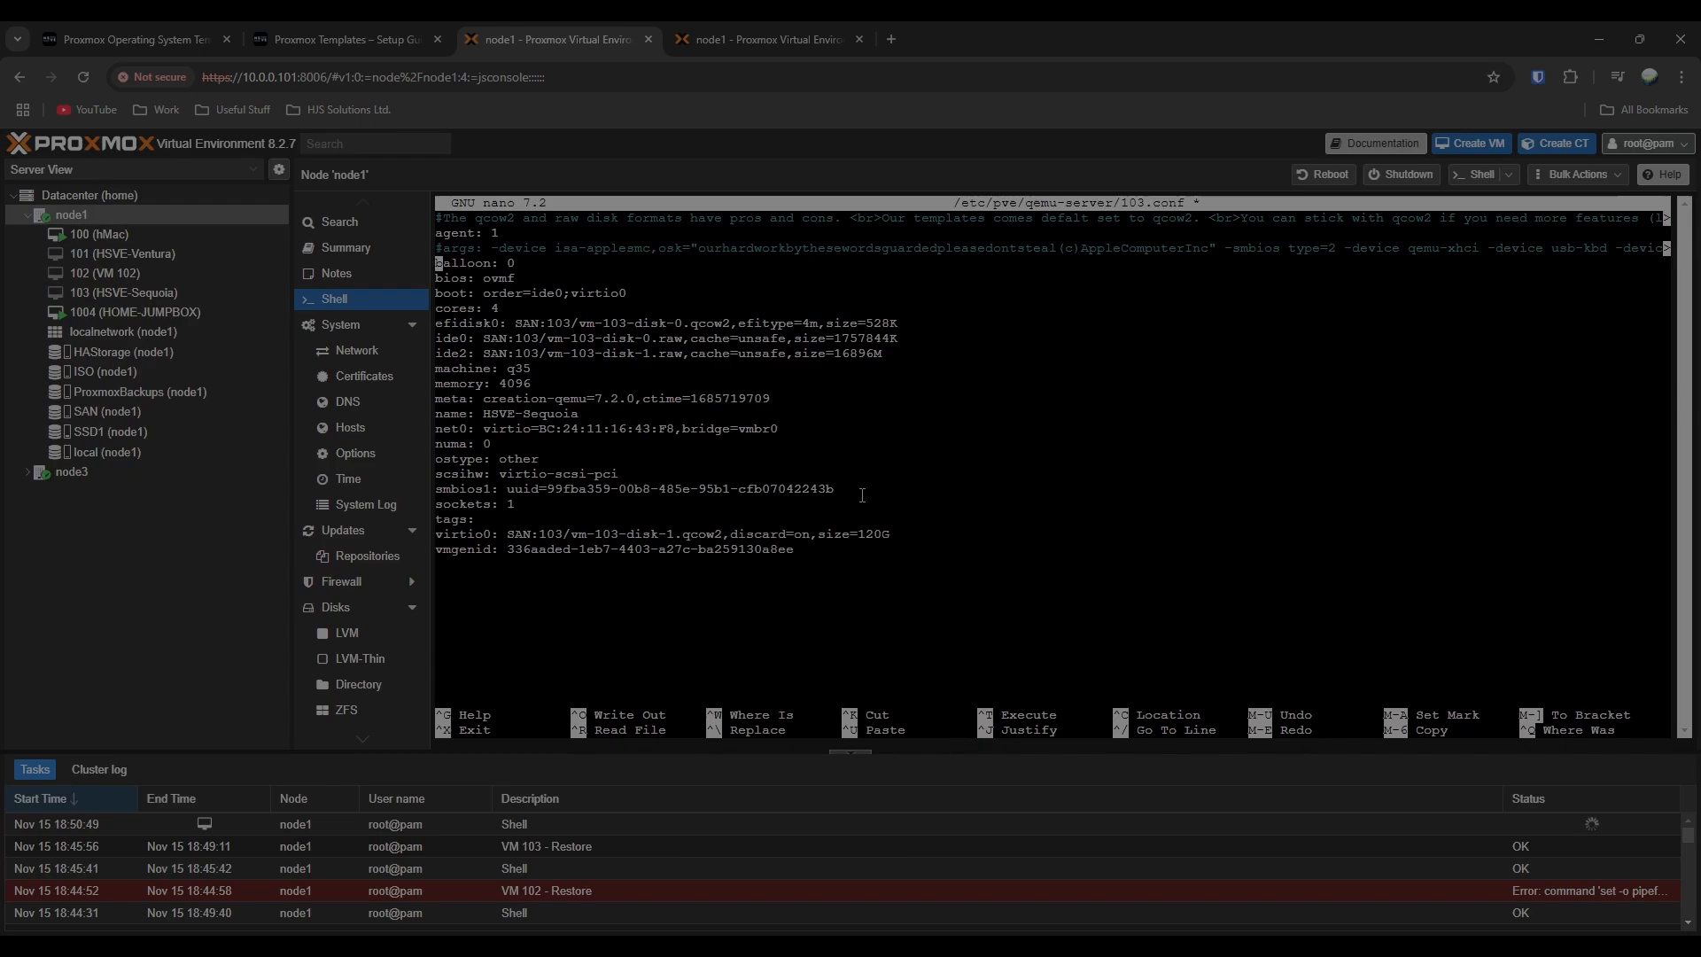
Step: Paste the copied AMD args on a new line below the commented-out one, then save 103.conf and exit nano
key(Return)
key(Up)
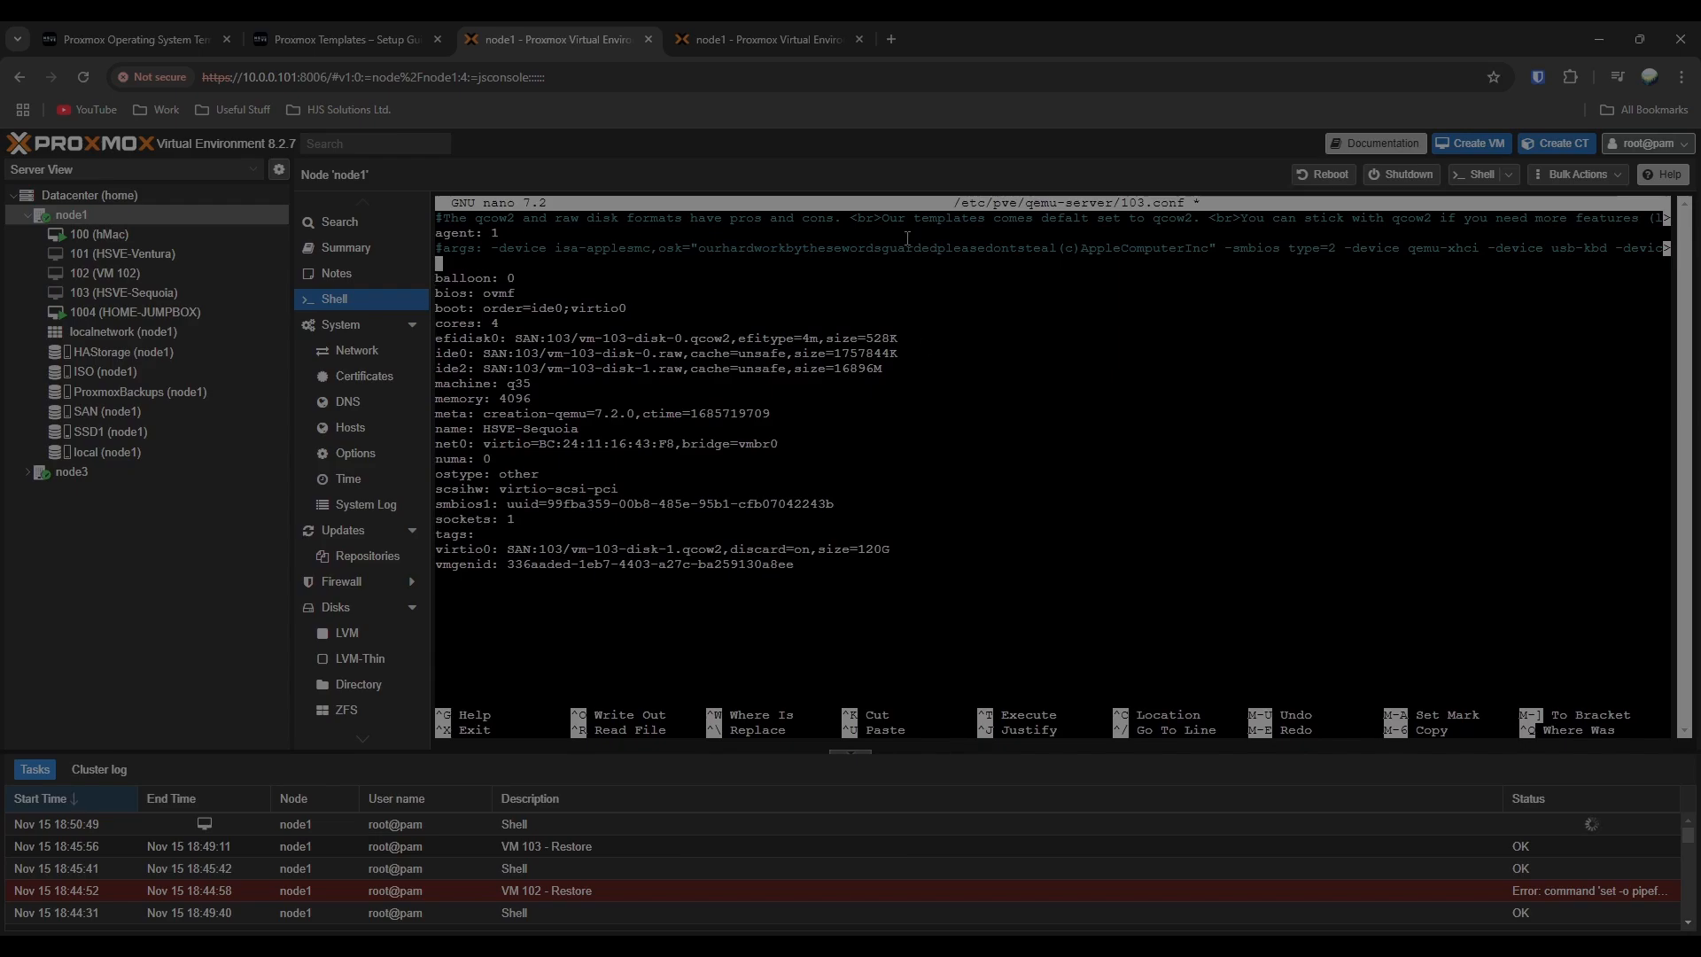
key(ctrl+v)
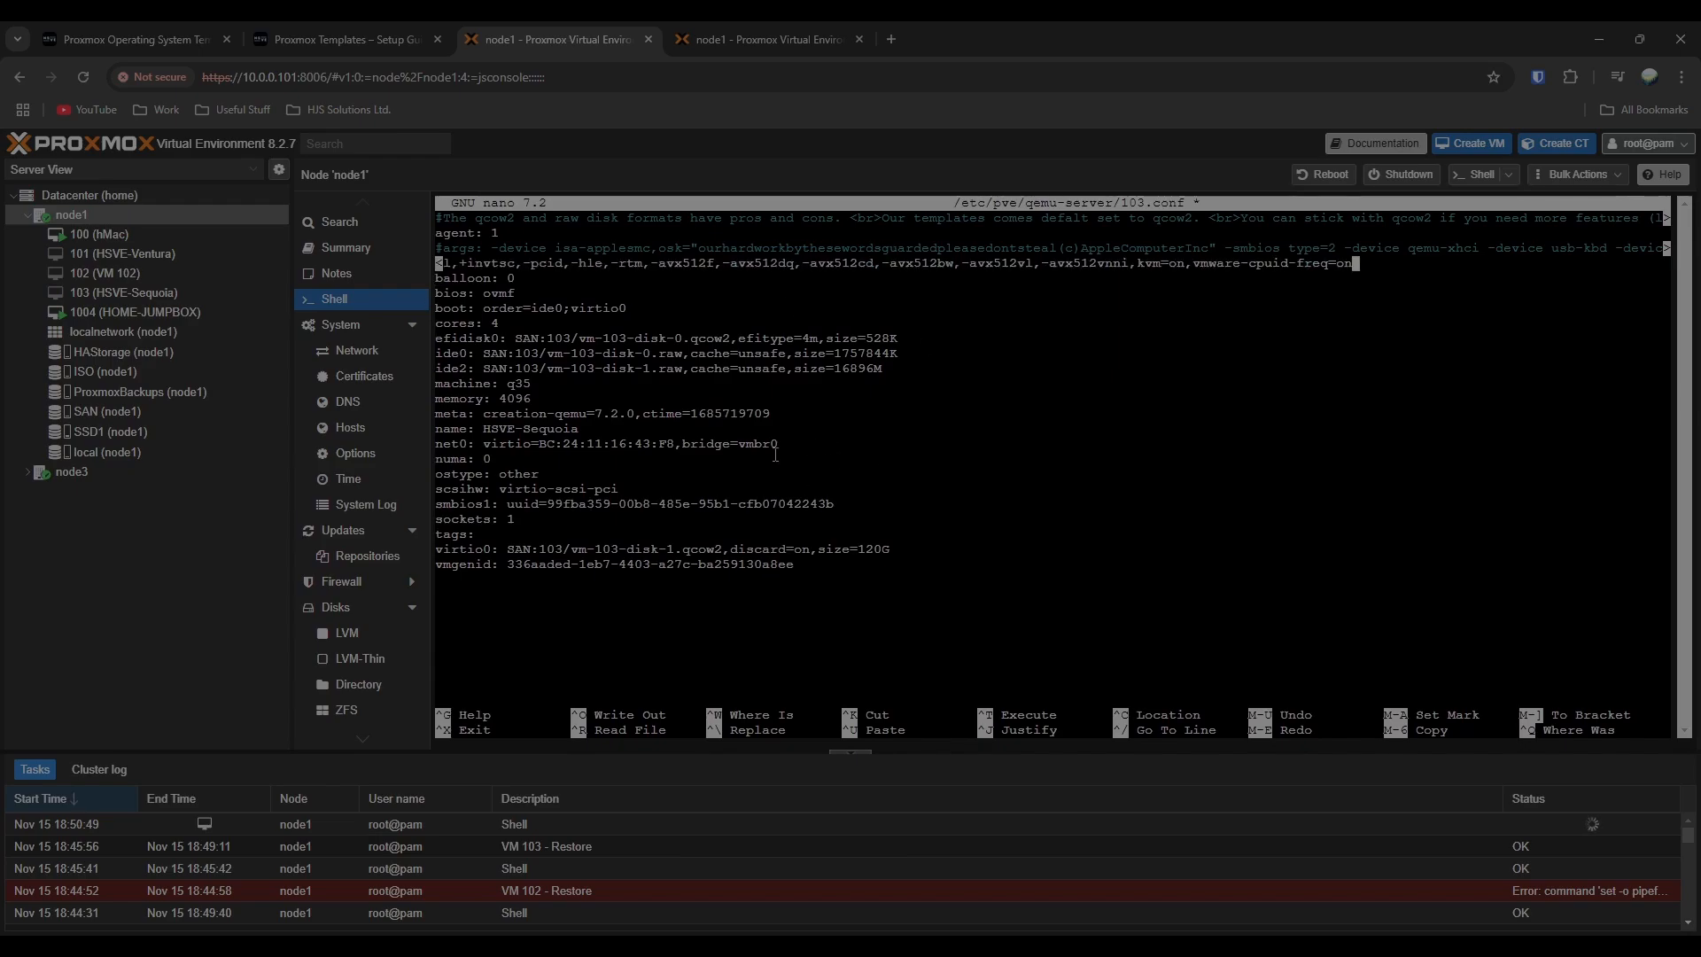
key(ctrl+x)
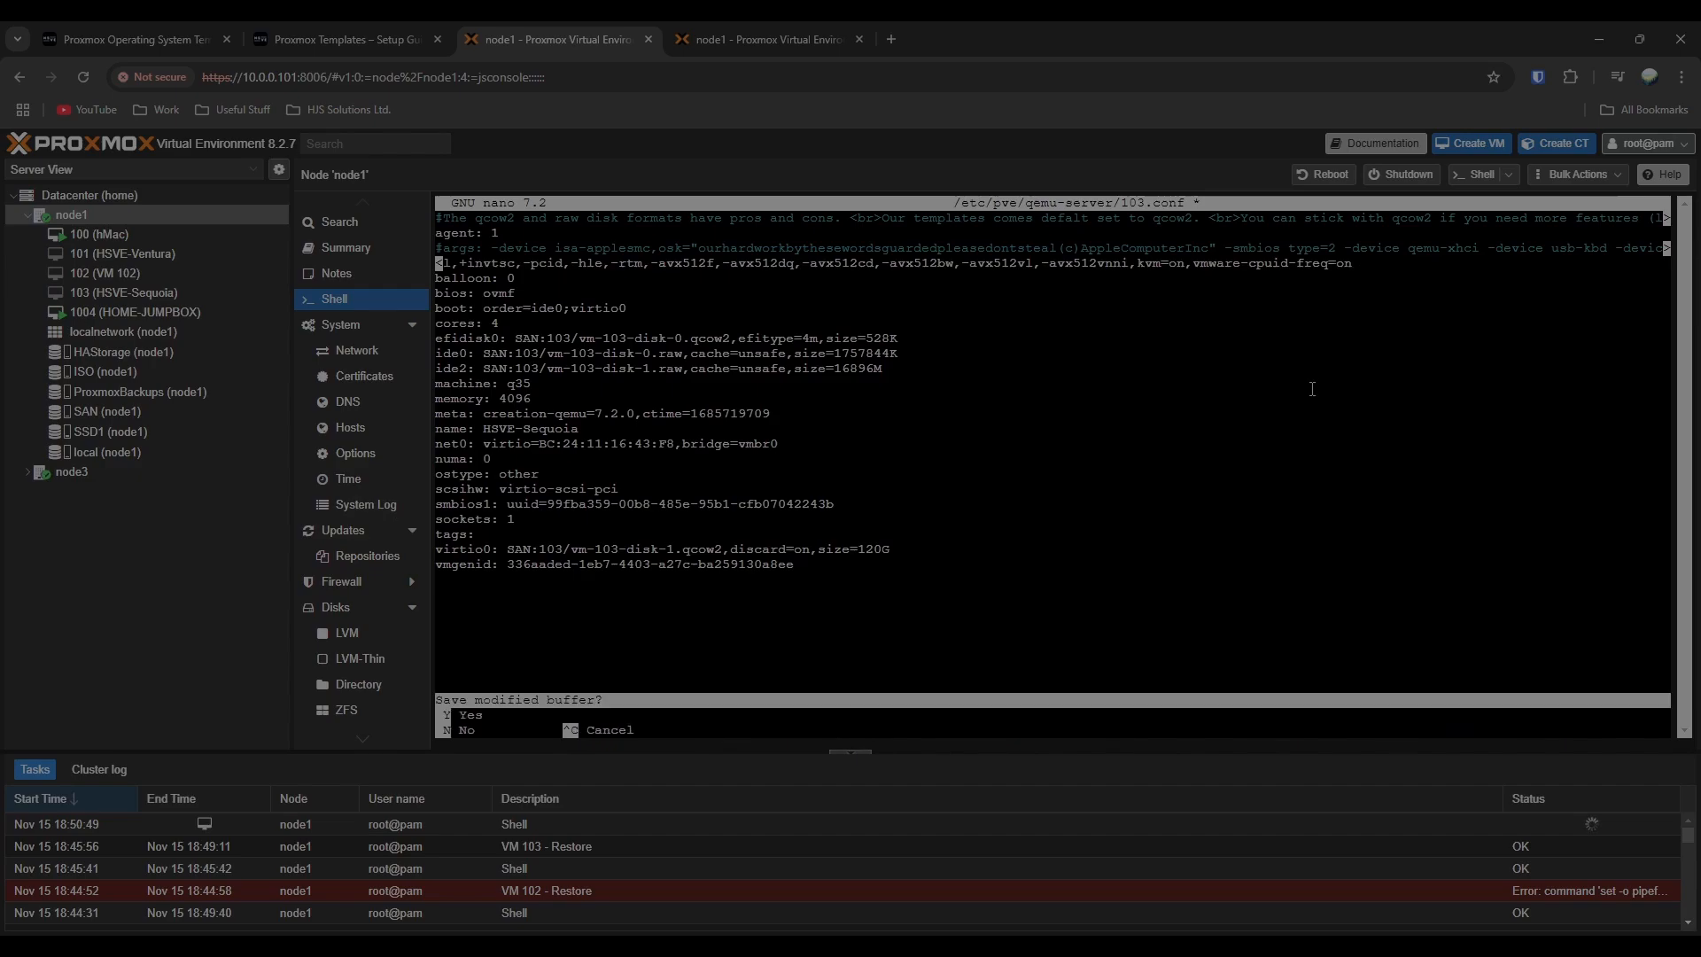
key(y)
key(Return)
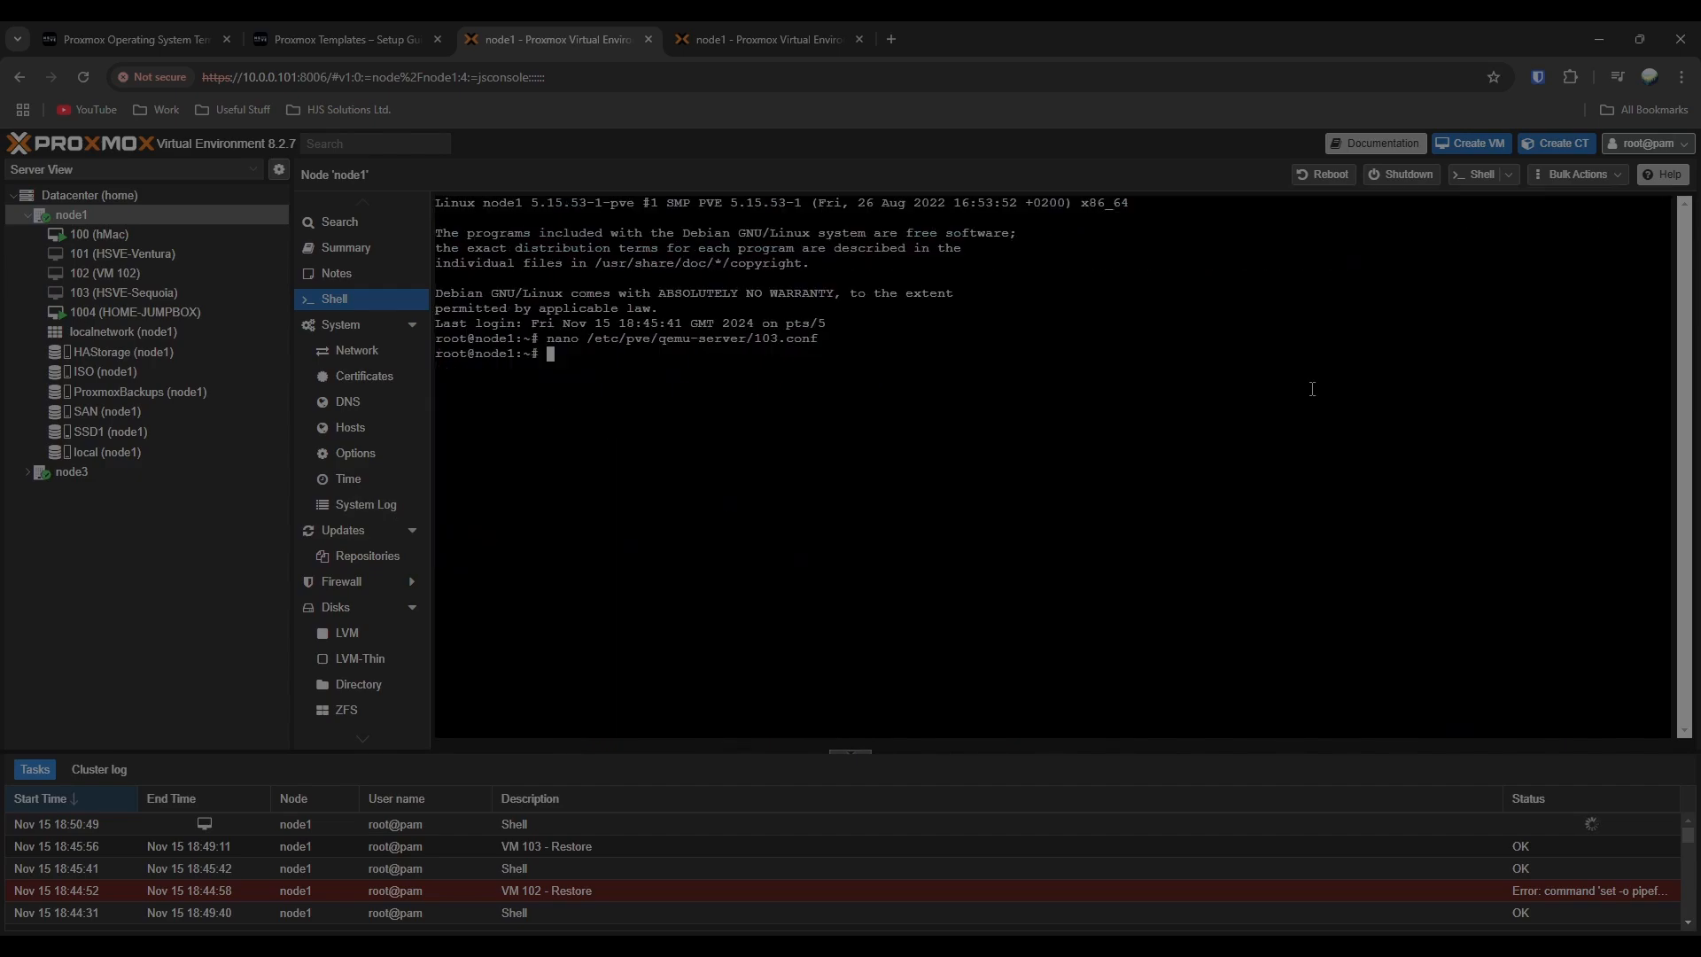
Step: Set the HSVE-Sequoia VM's memory to 8192 MiB in its hardware settings
click(129, 293)
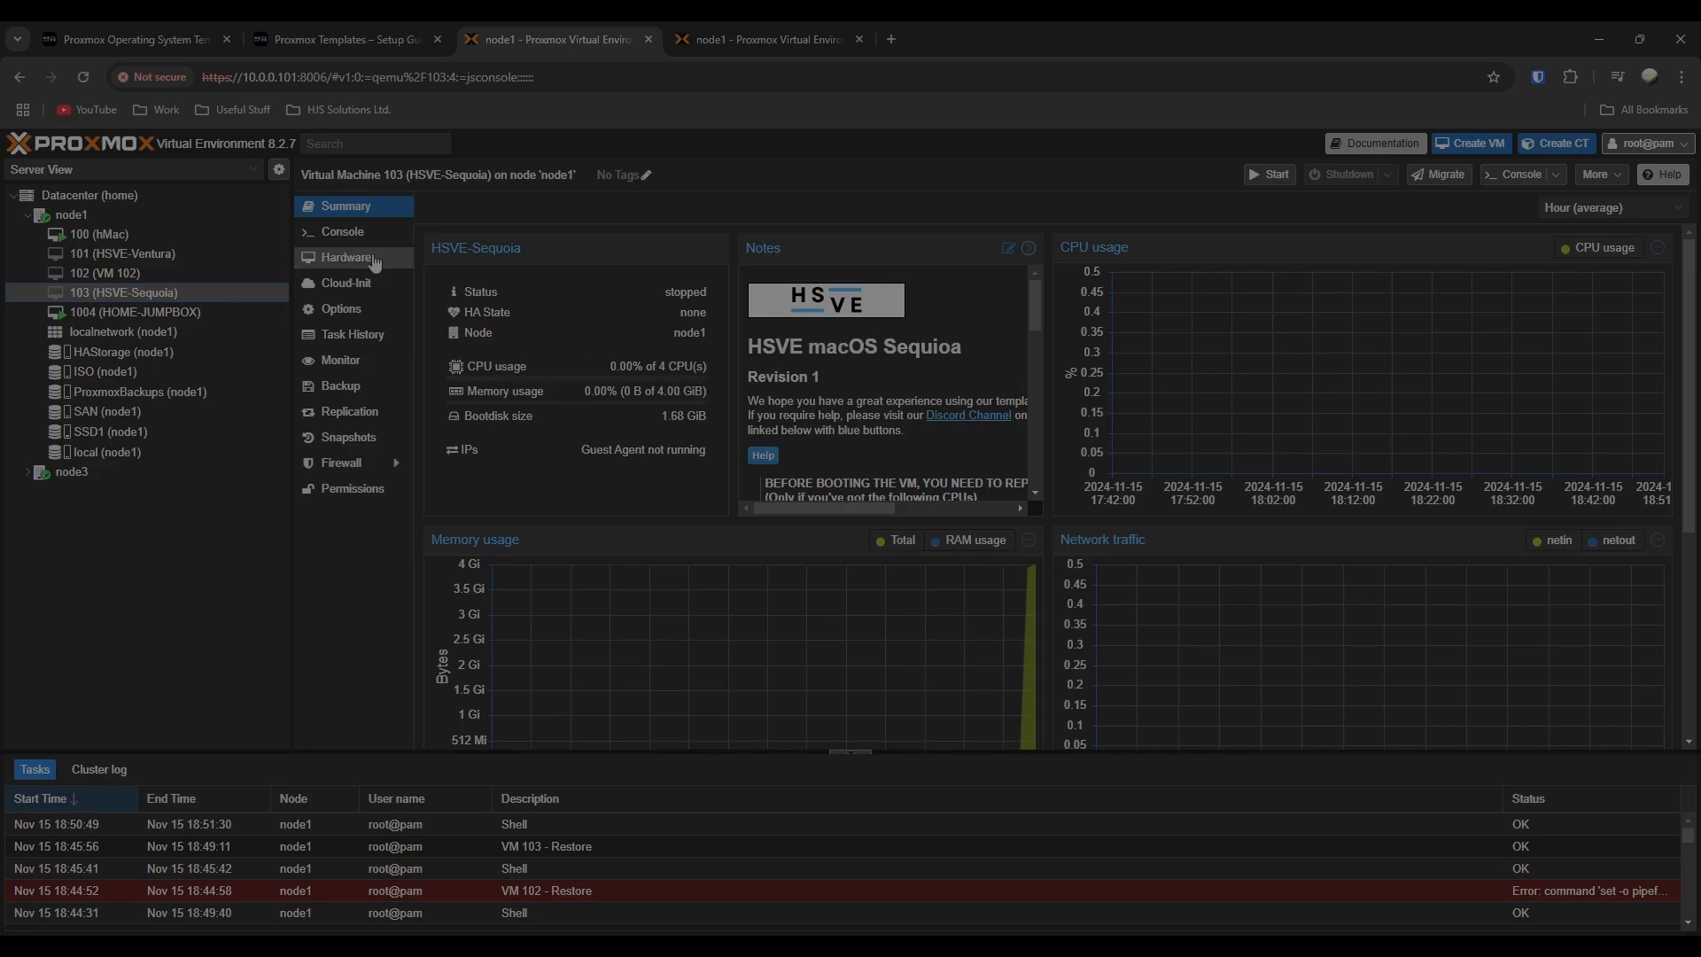
click(345, 257)
double_click(680, 237)
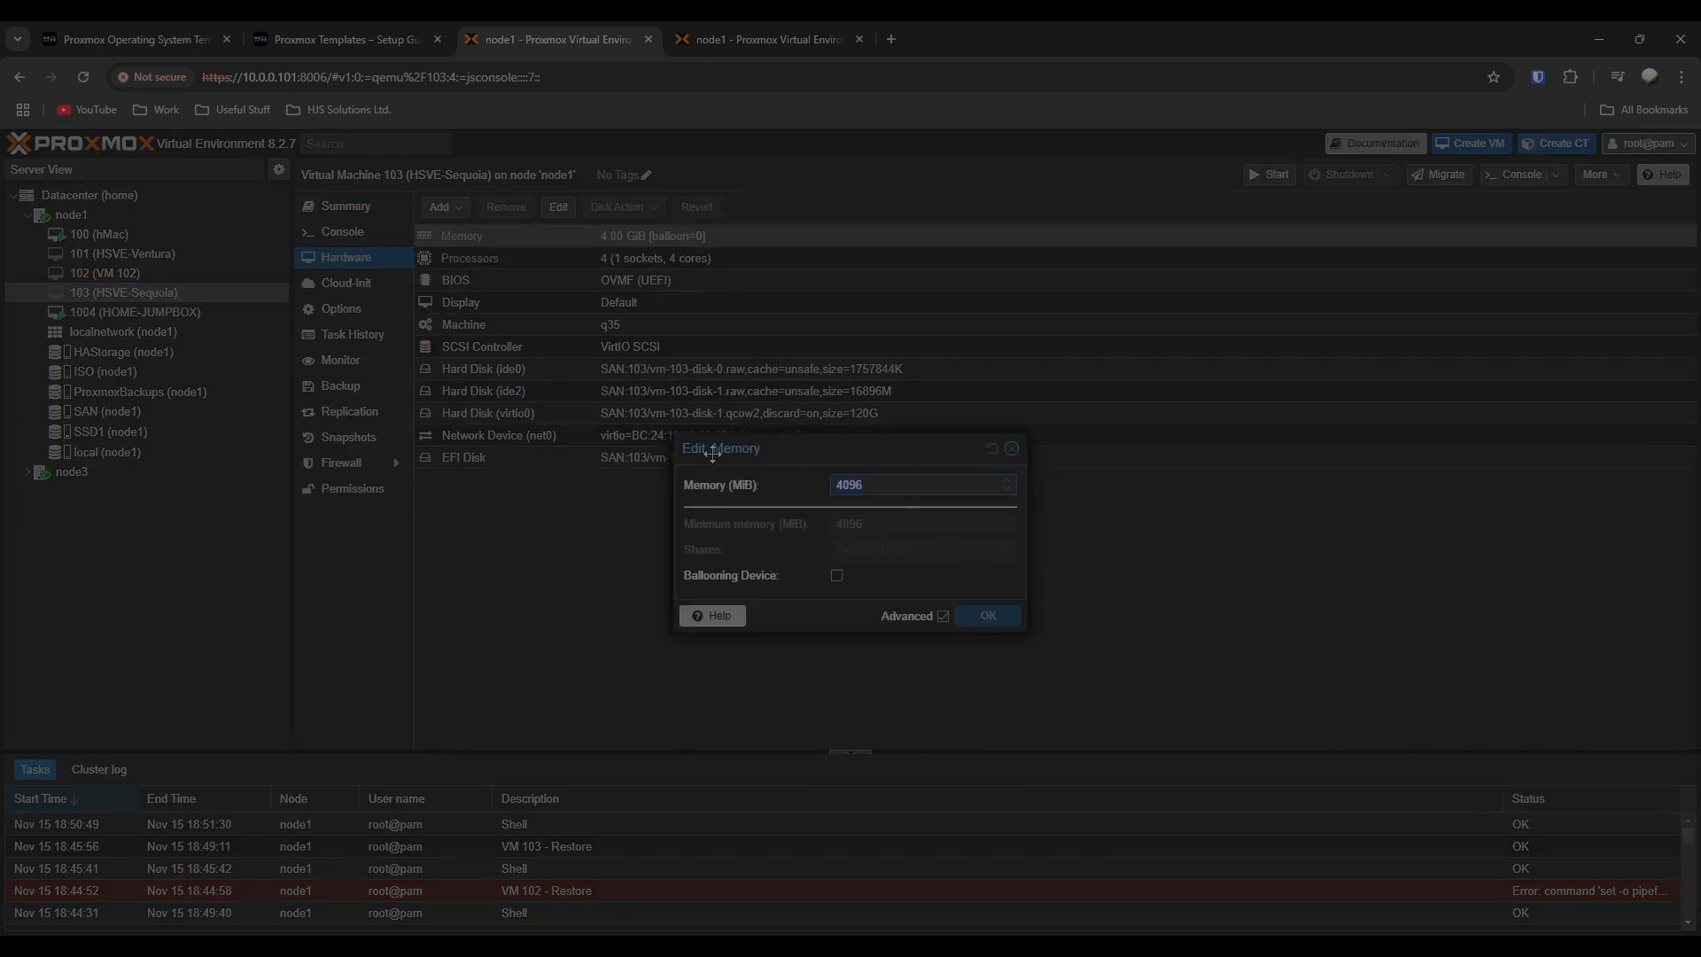
key(BackSpace)
key(BackSpace)
key(BackSpace)
key(BackSpace)
text(8192)
key(Return)
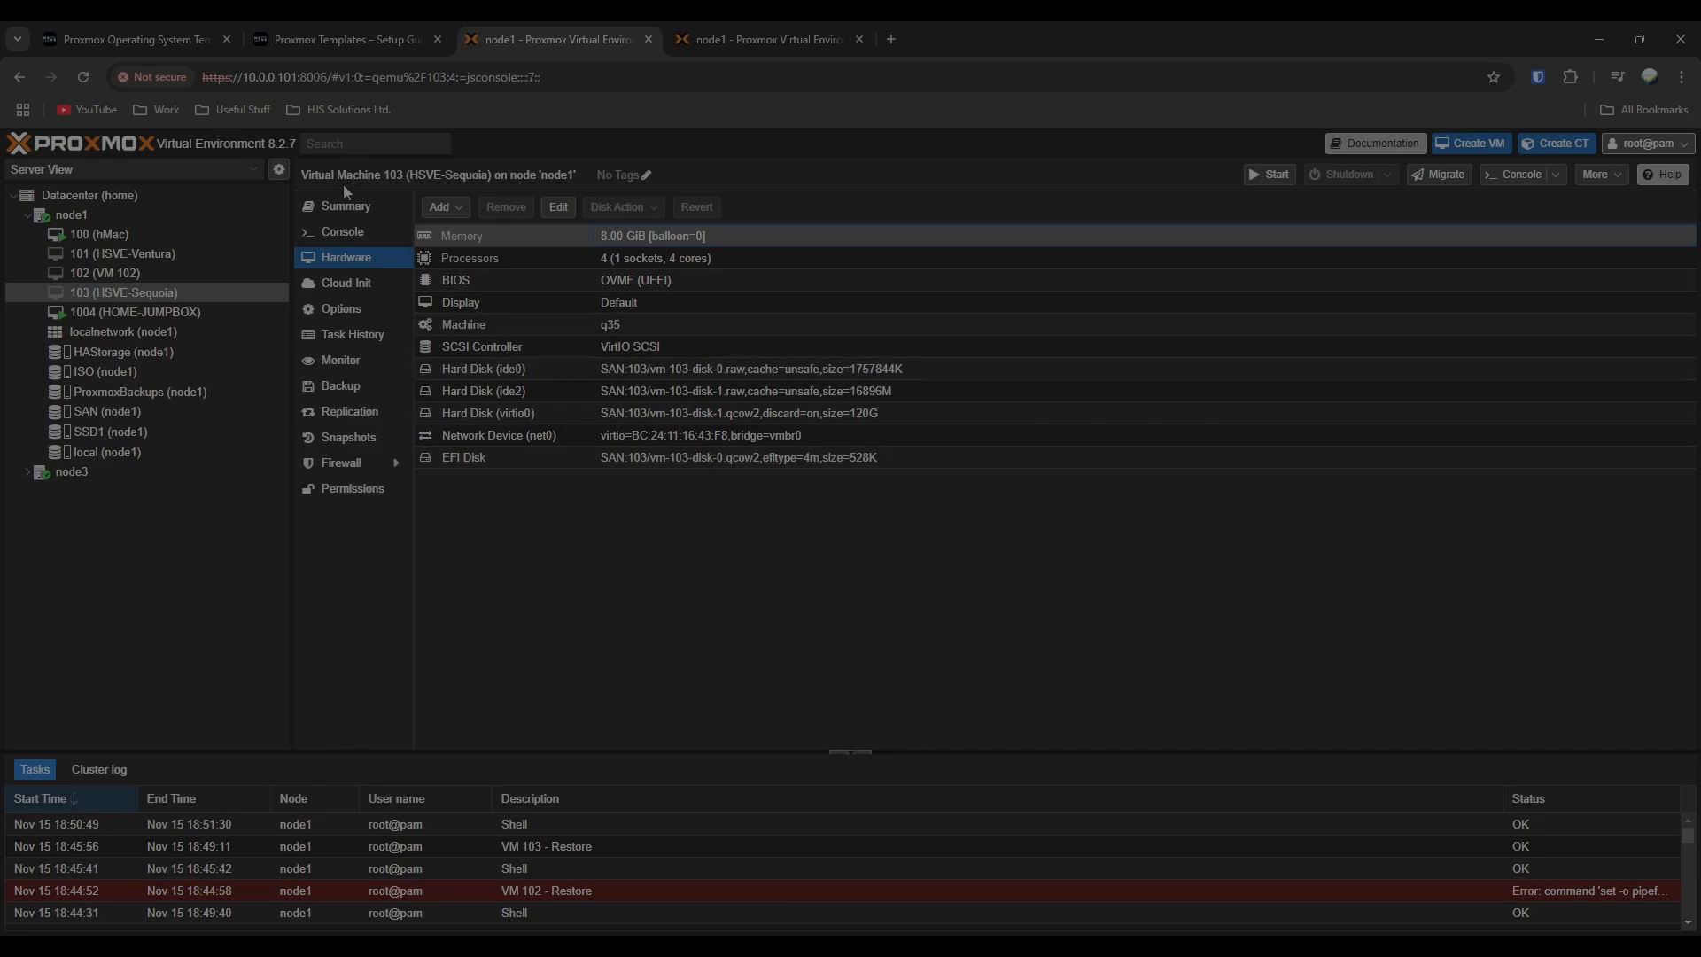
Step: Start the HSVE-Sequoia VM and boot Install macOS Sequoia in its full-screen console
click(343, 231)
click(1049, 496)
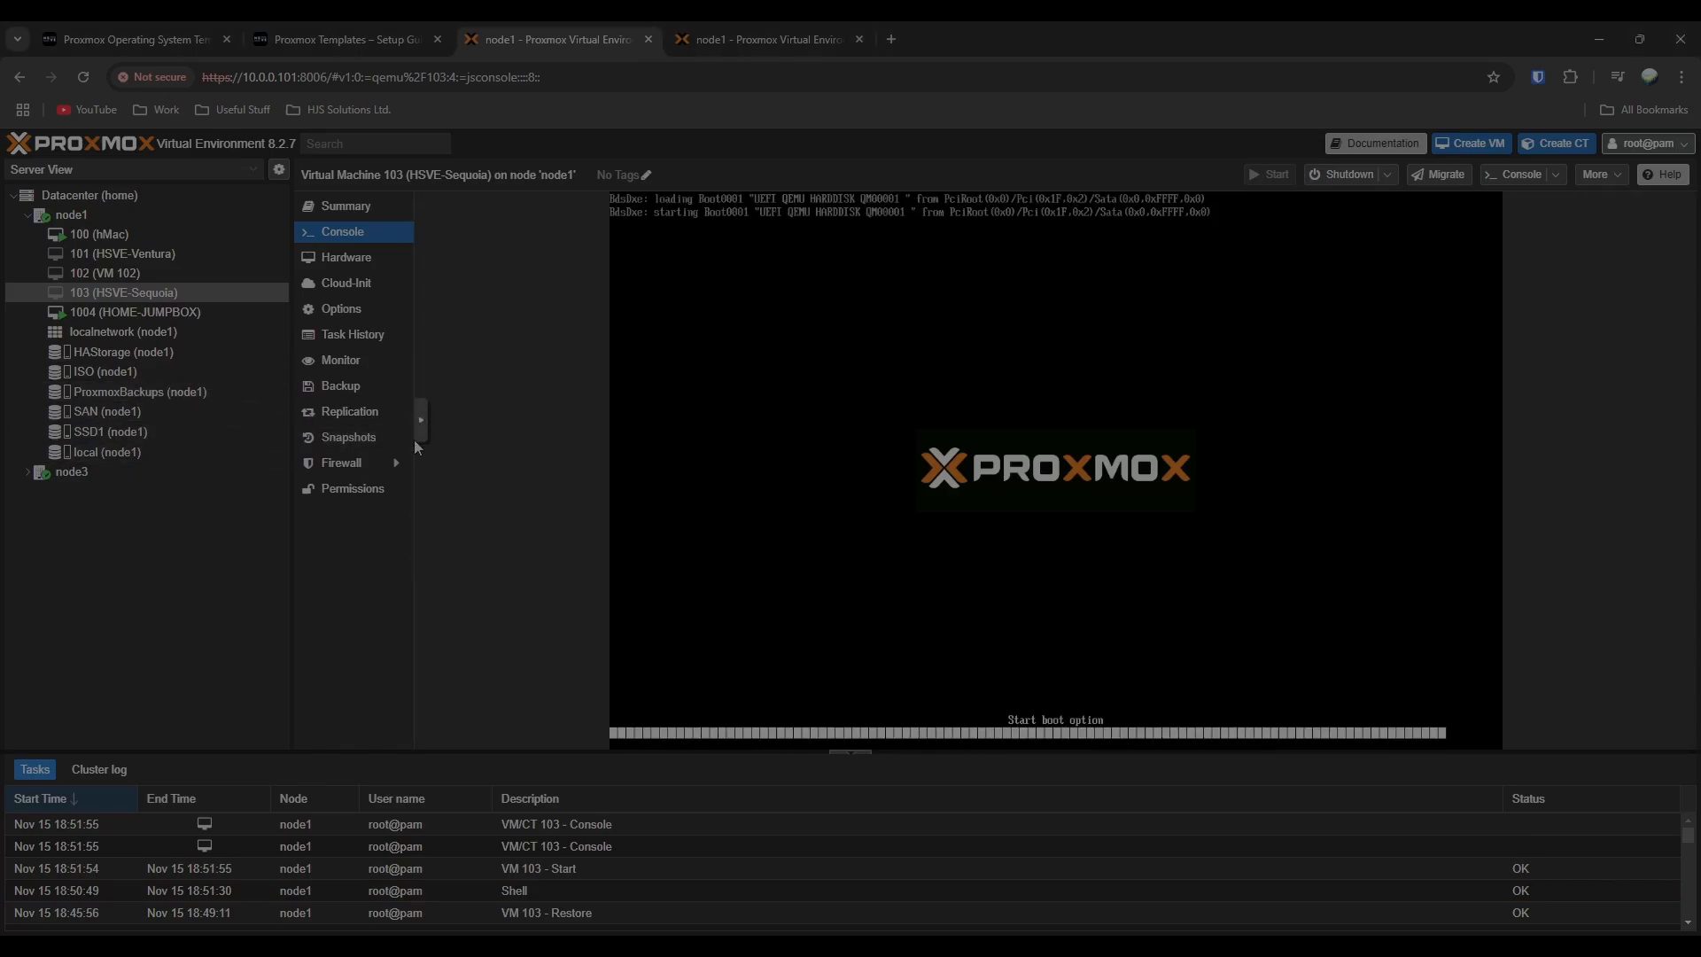
click(421, 419)
click(440, 470)
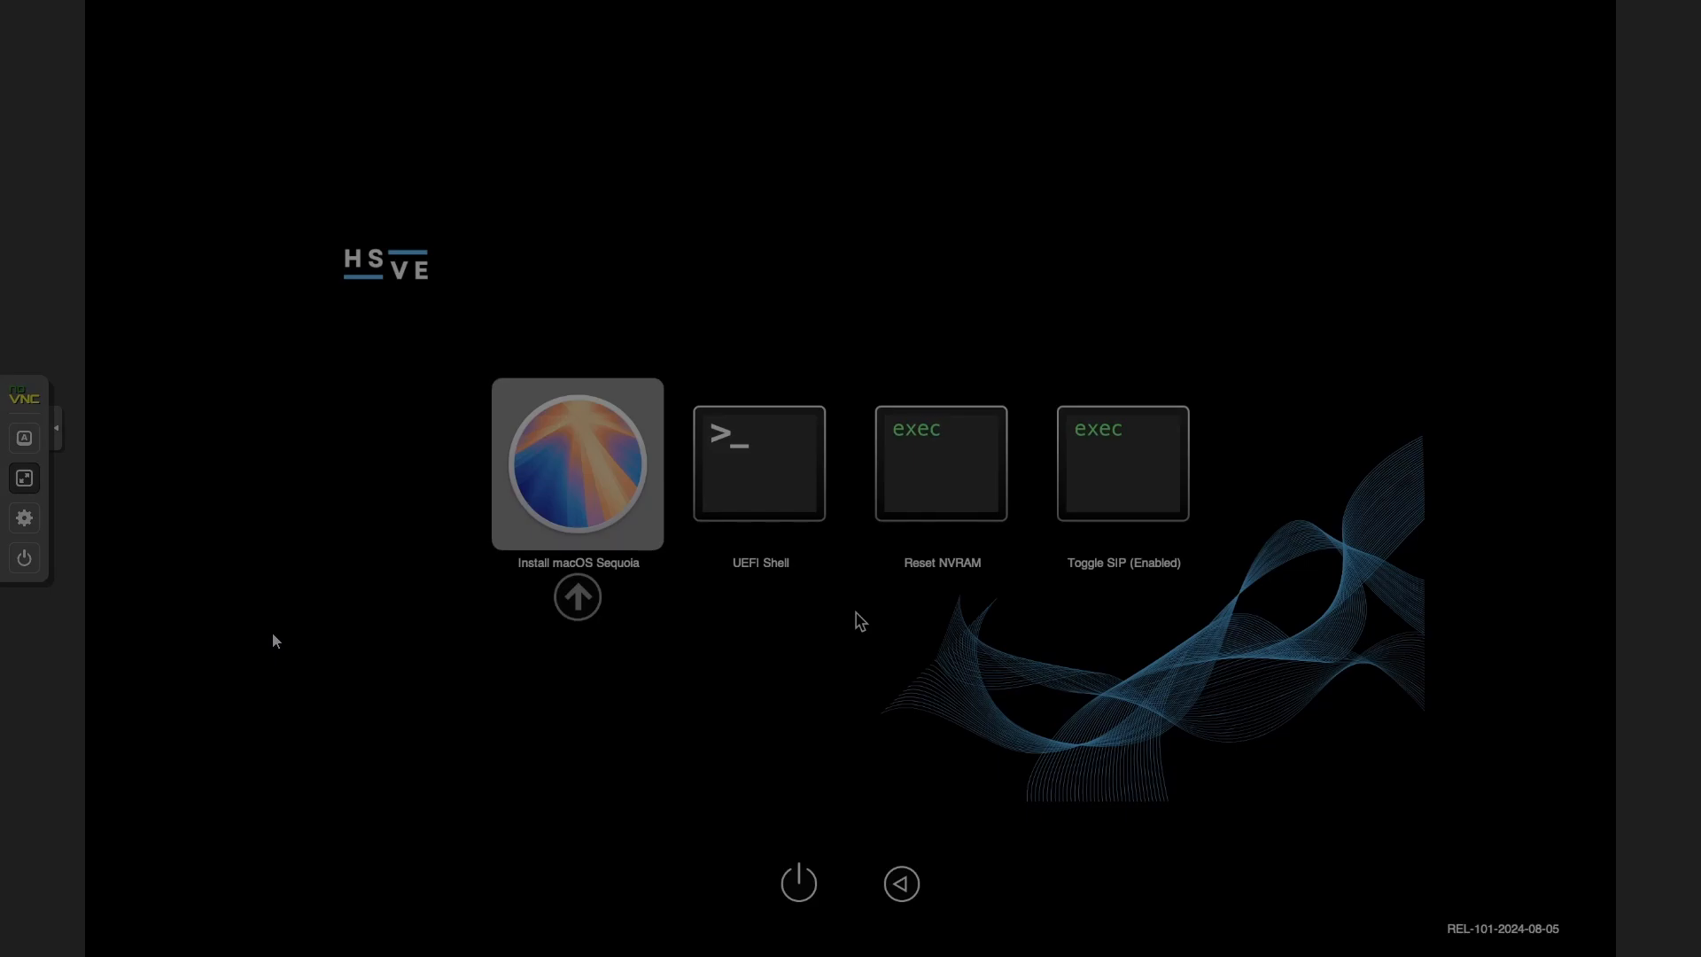
key(Return)
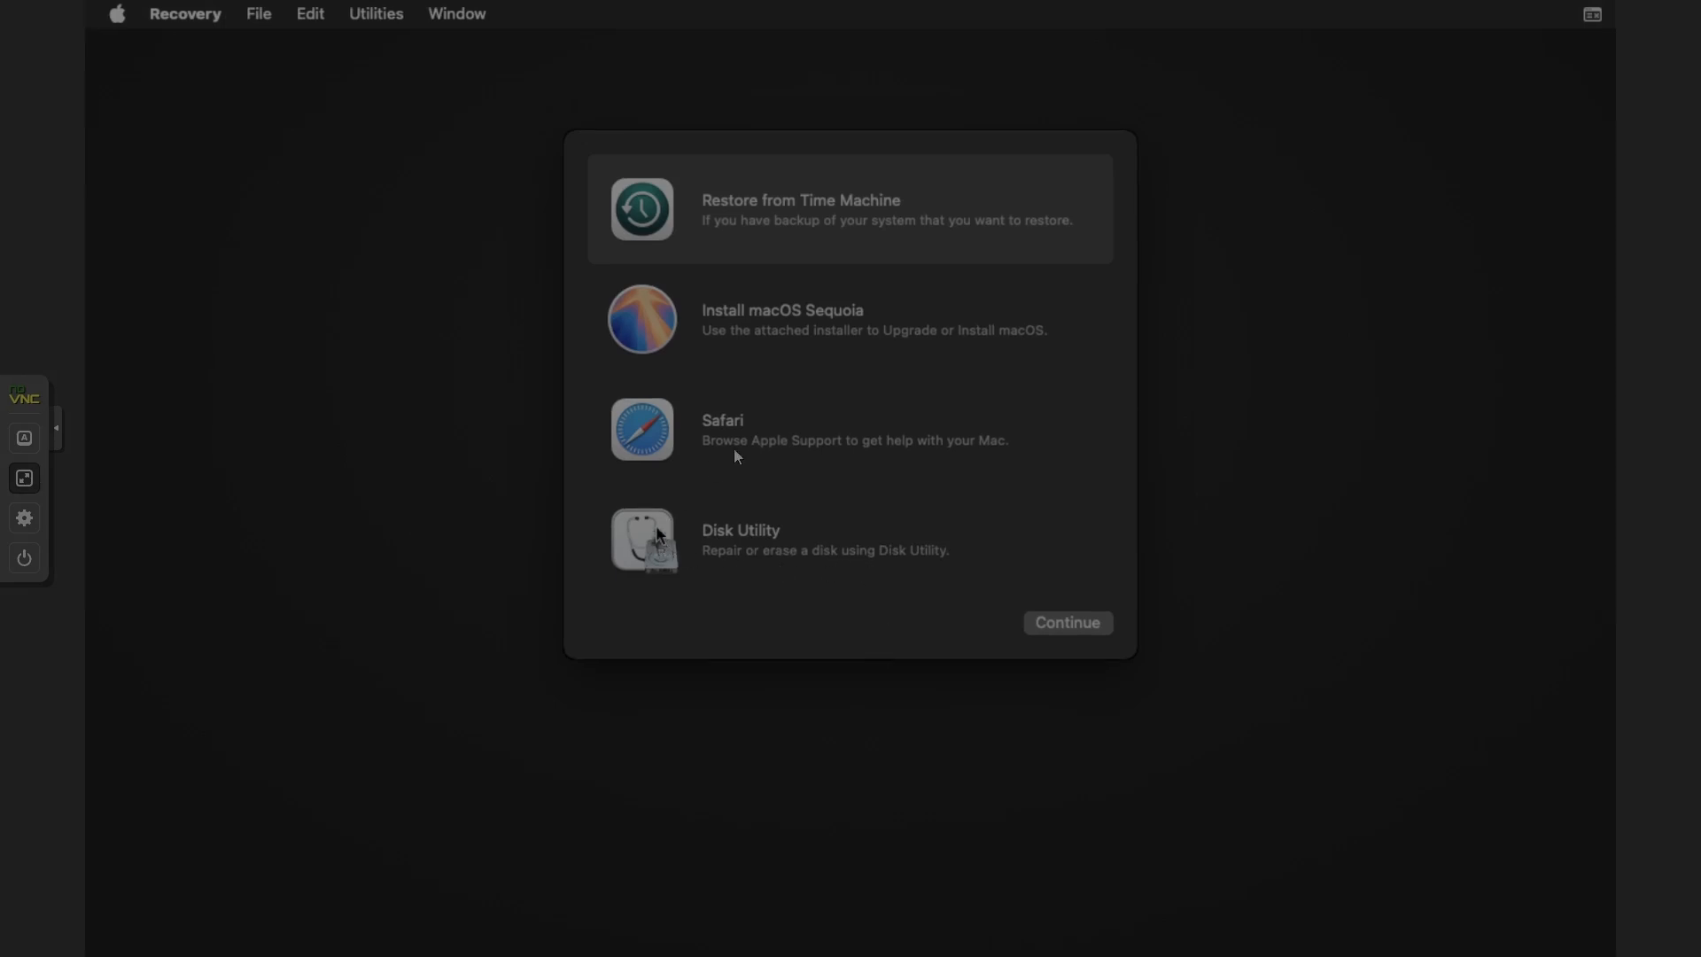
Step: In Disk Utility, erase Apple Inc. VirtIO Block Media as HSVE with APFS and GUID Partition Map, then close the utility
double_click(753, 544)
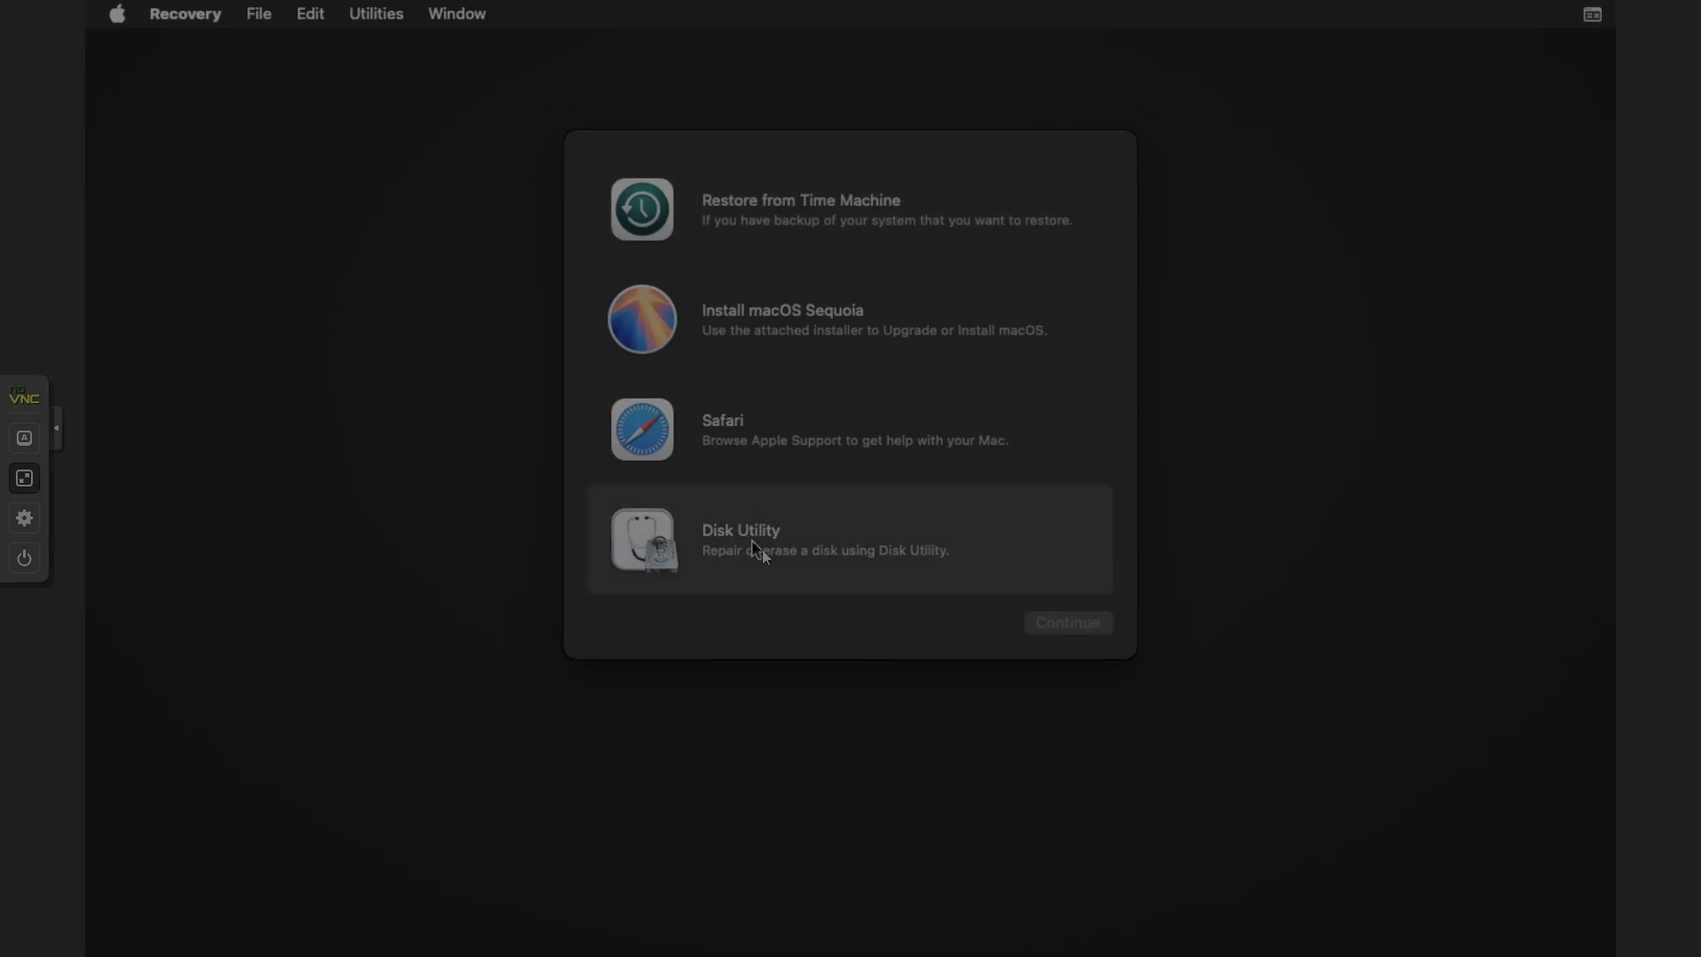
click(268, 257)
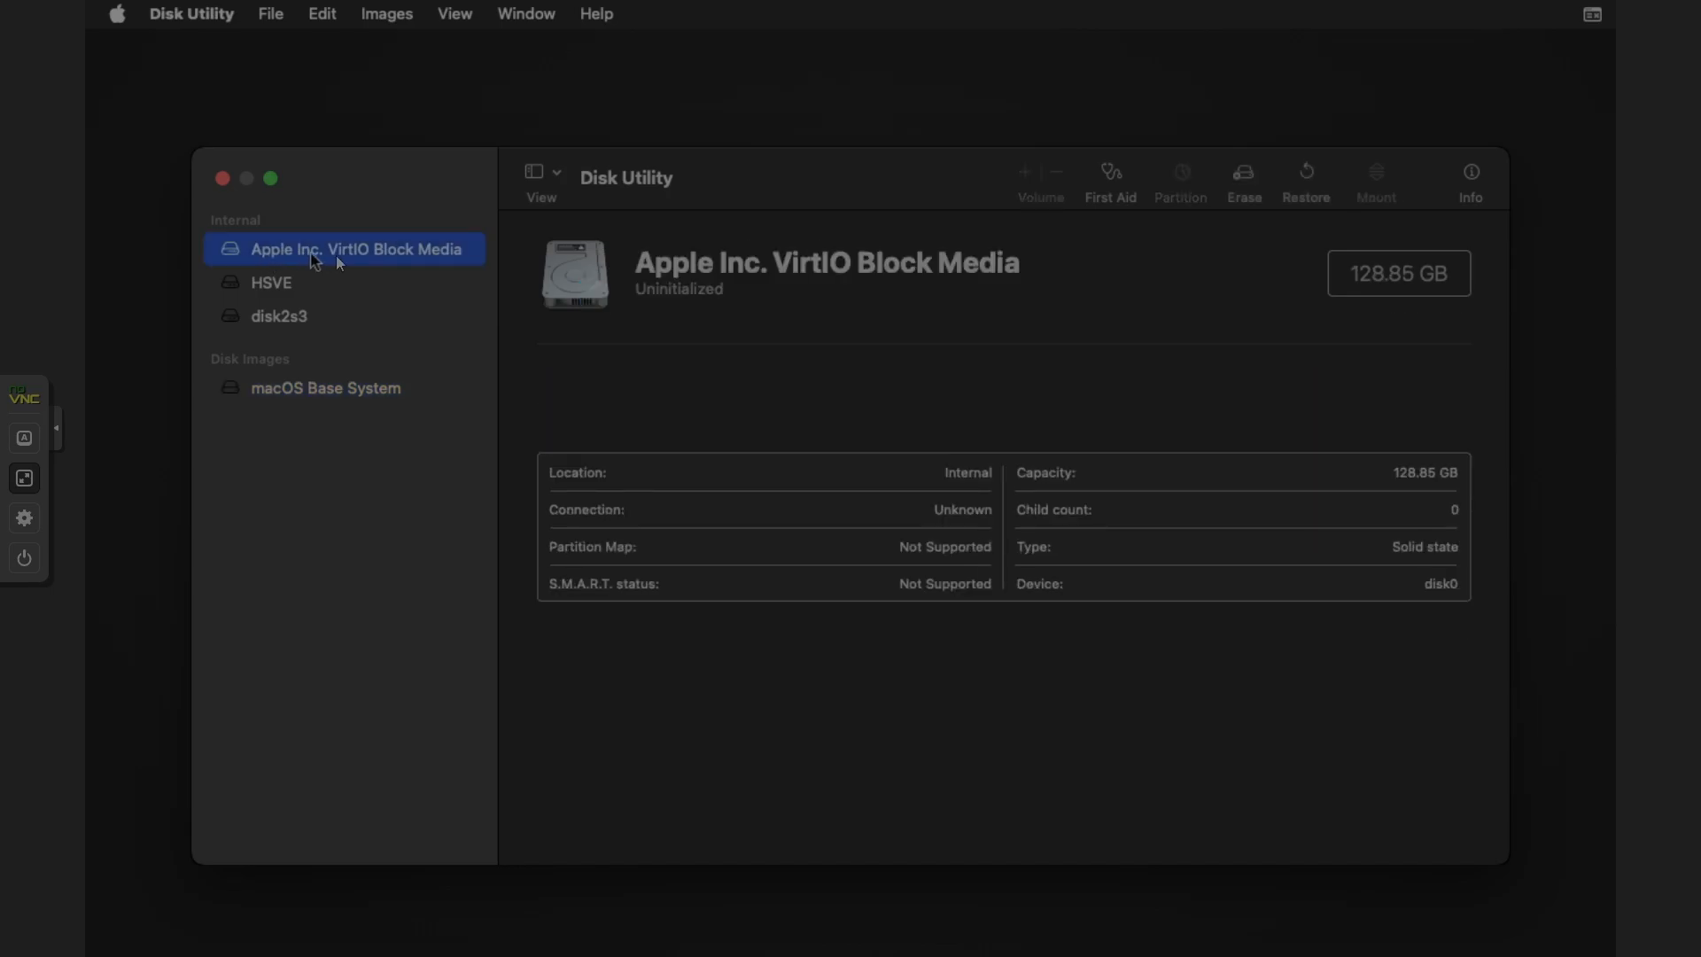
click(1244, 177)
text(HSVE)
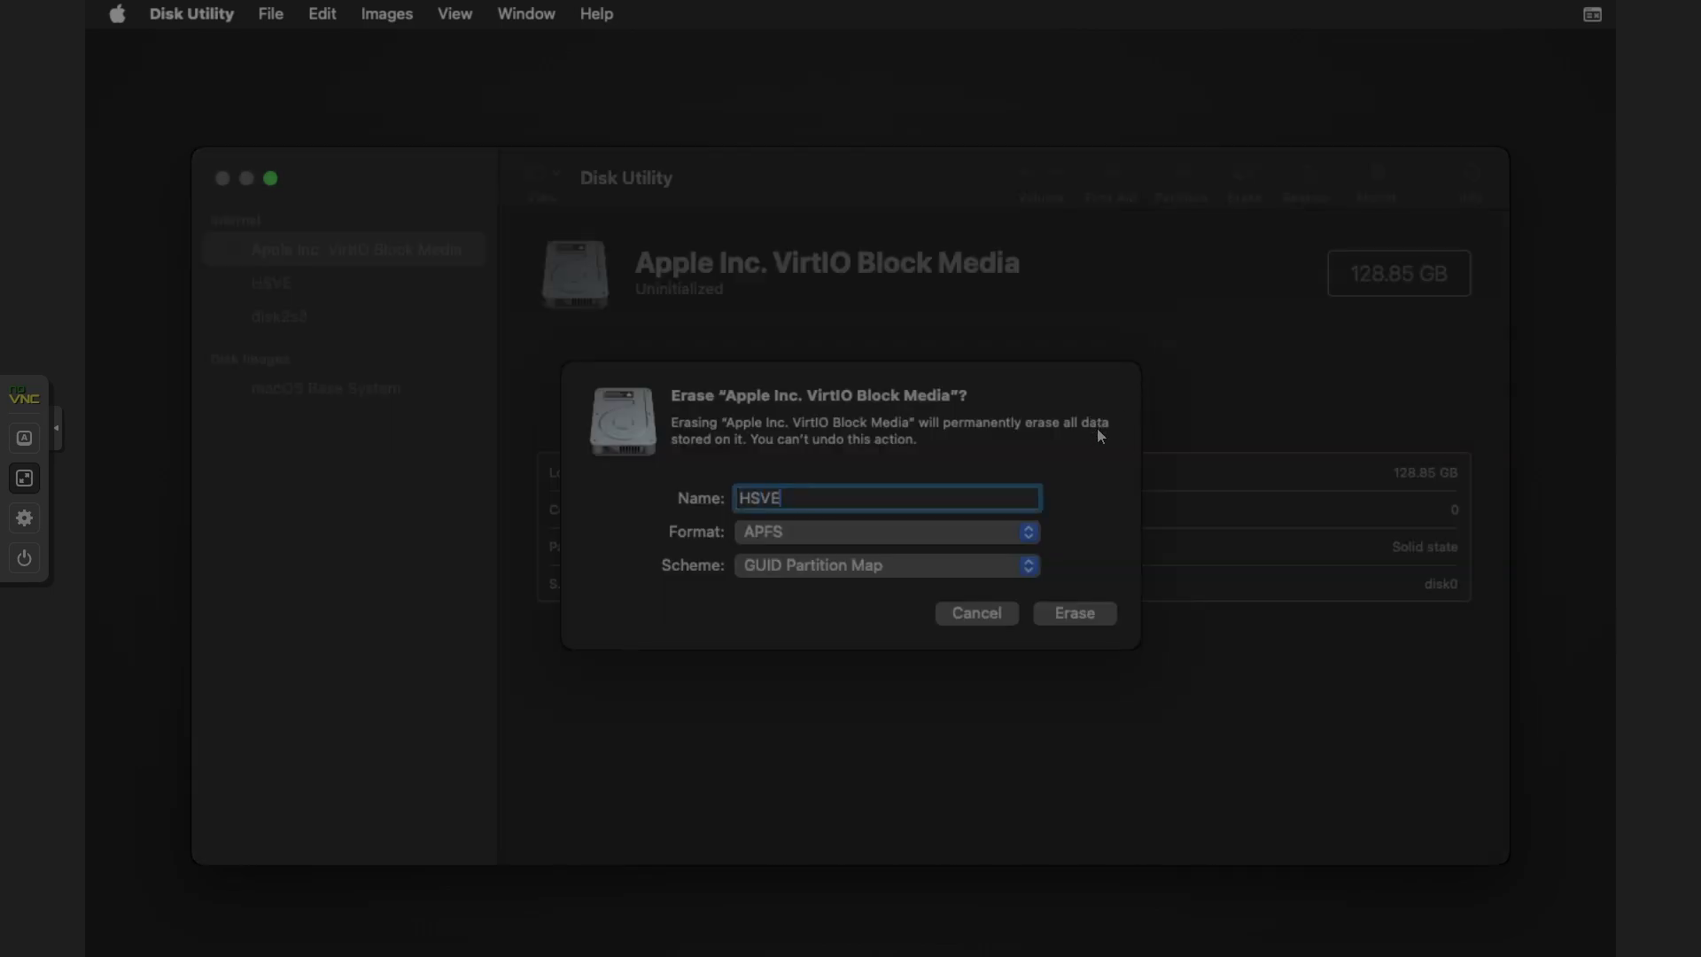
click(1097, 614)
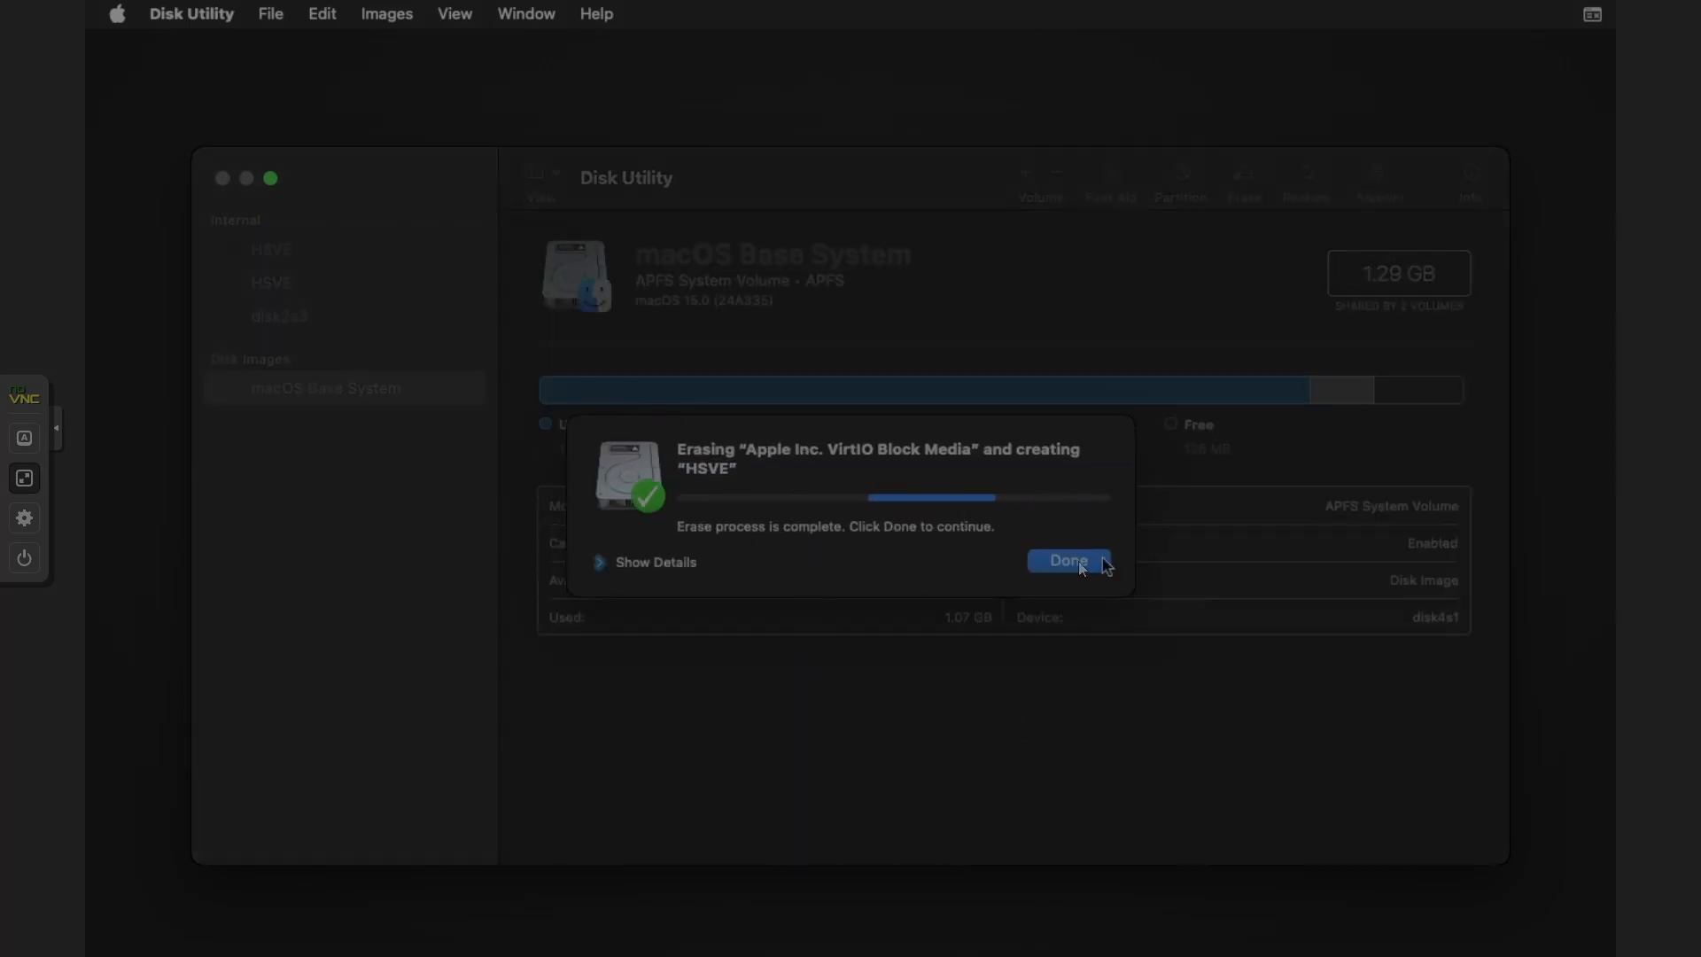
click(1070, 561)
click(221, 179)
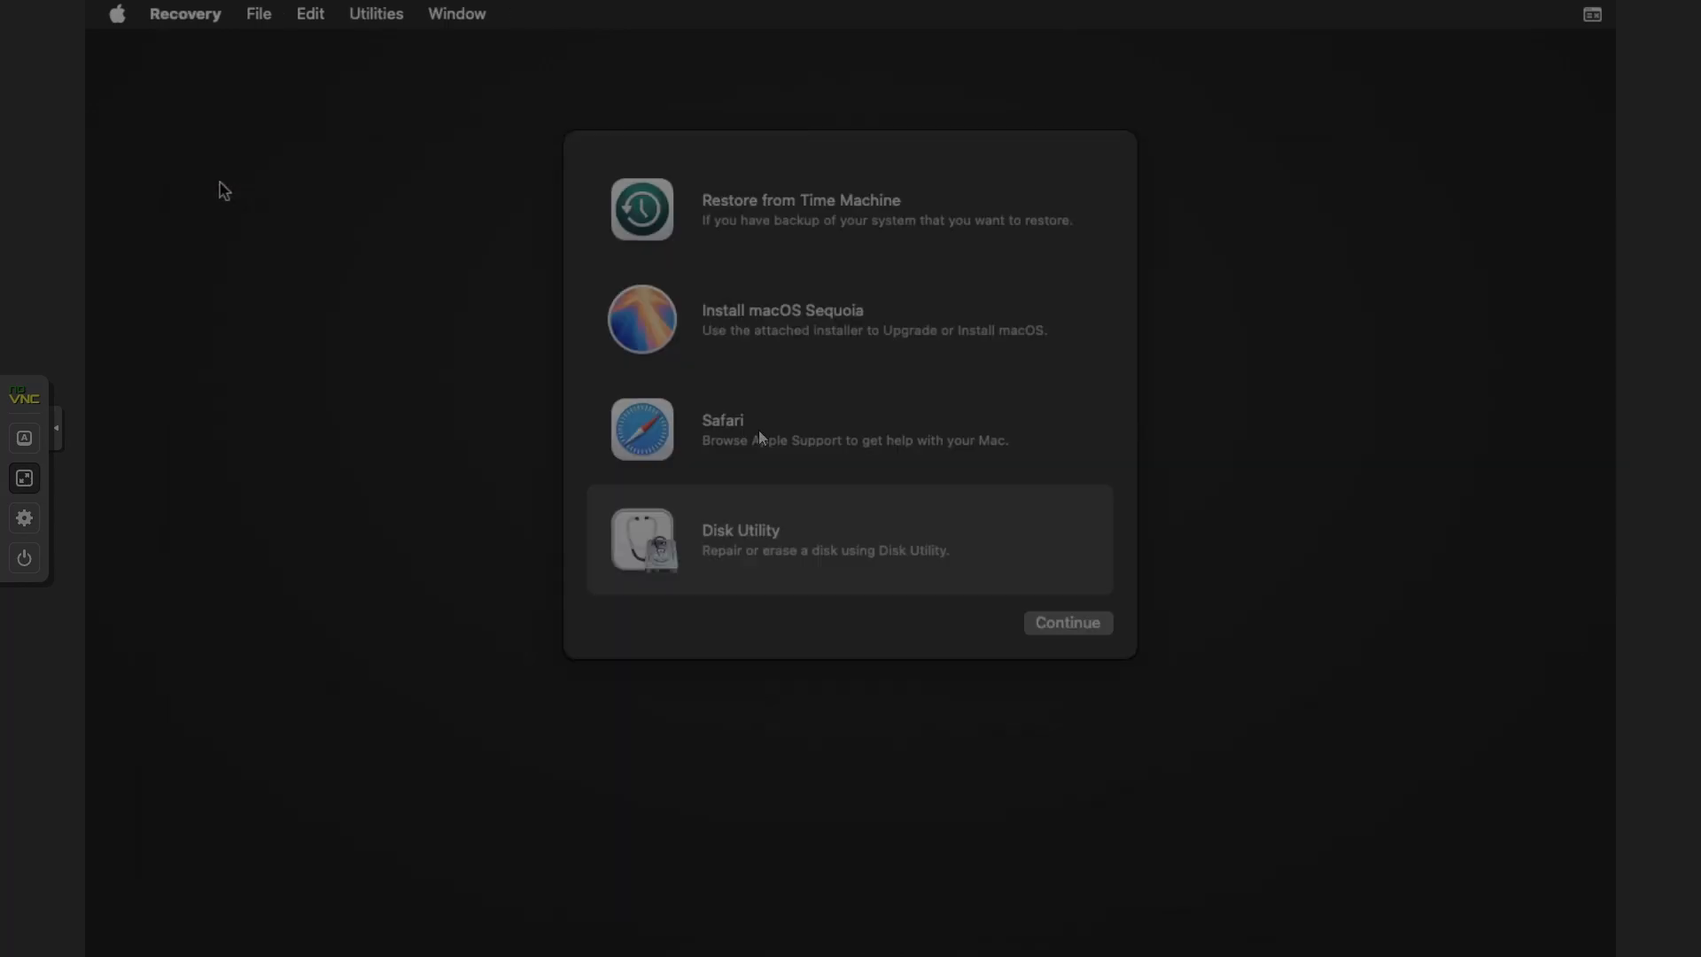
Step: Launch the macOS Sequoia installer, accept the software license agreement and install onto the 128.64 GB HSVE disk
click(789, 330)
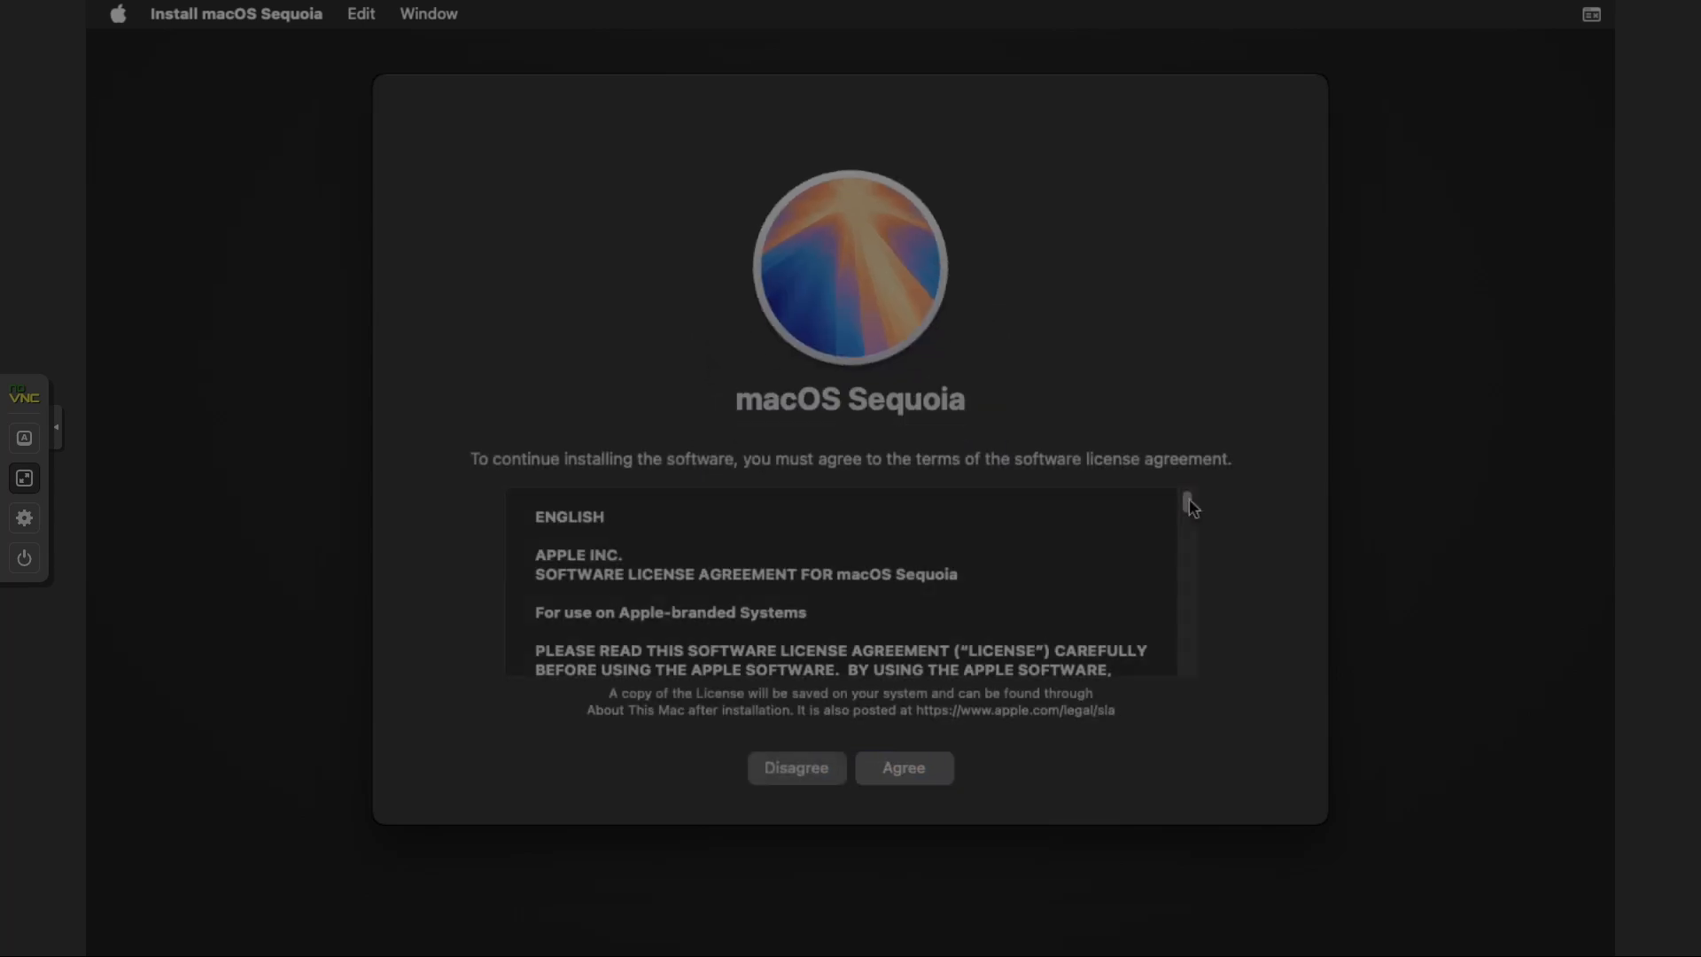
click(913, 770)
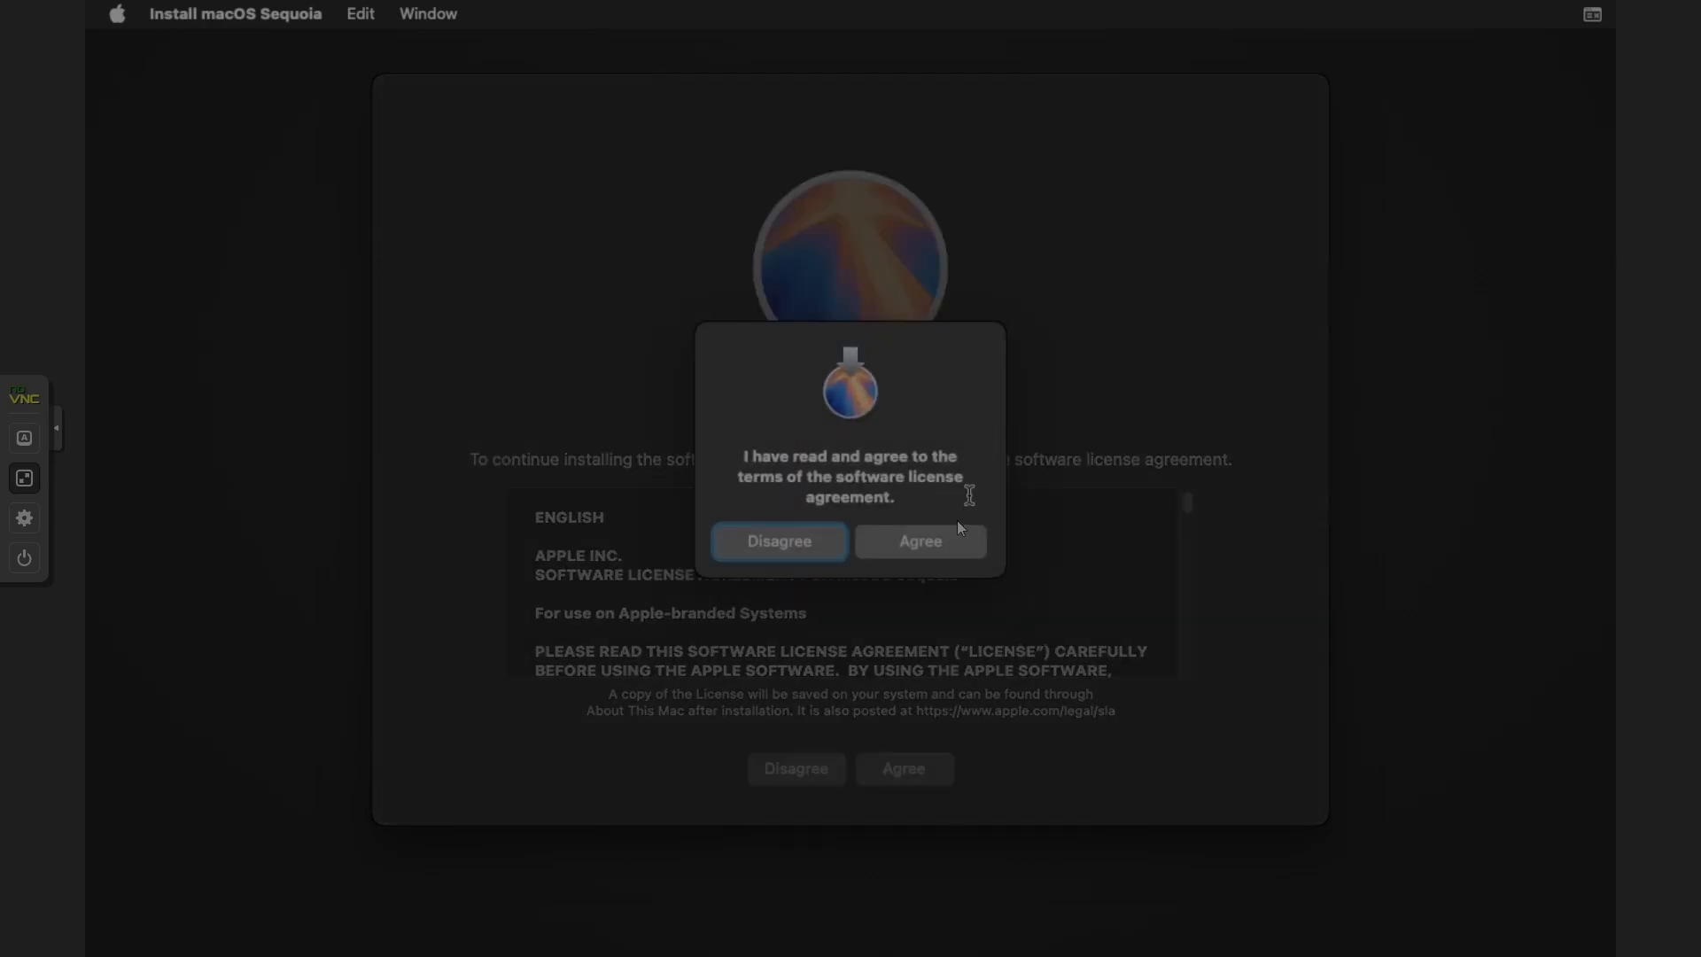
click(944, 542)
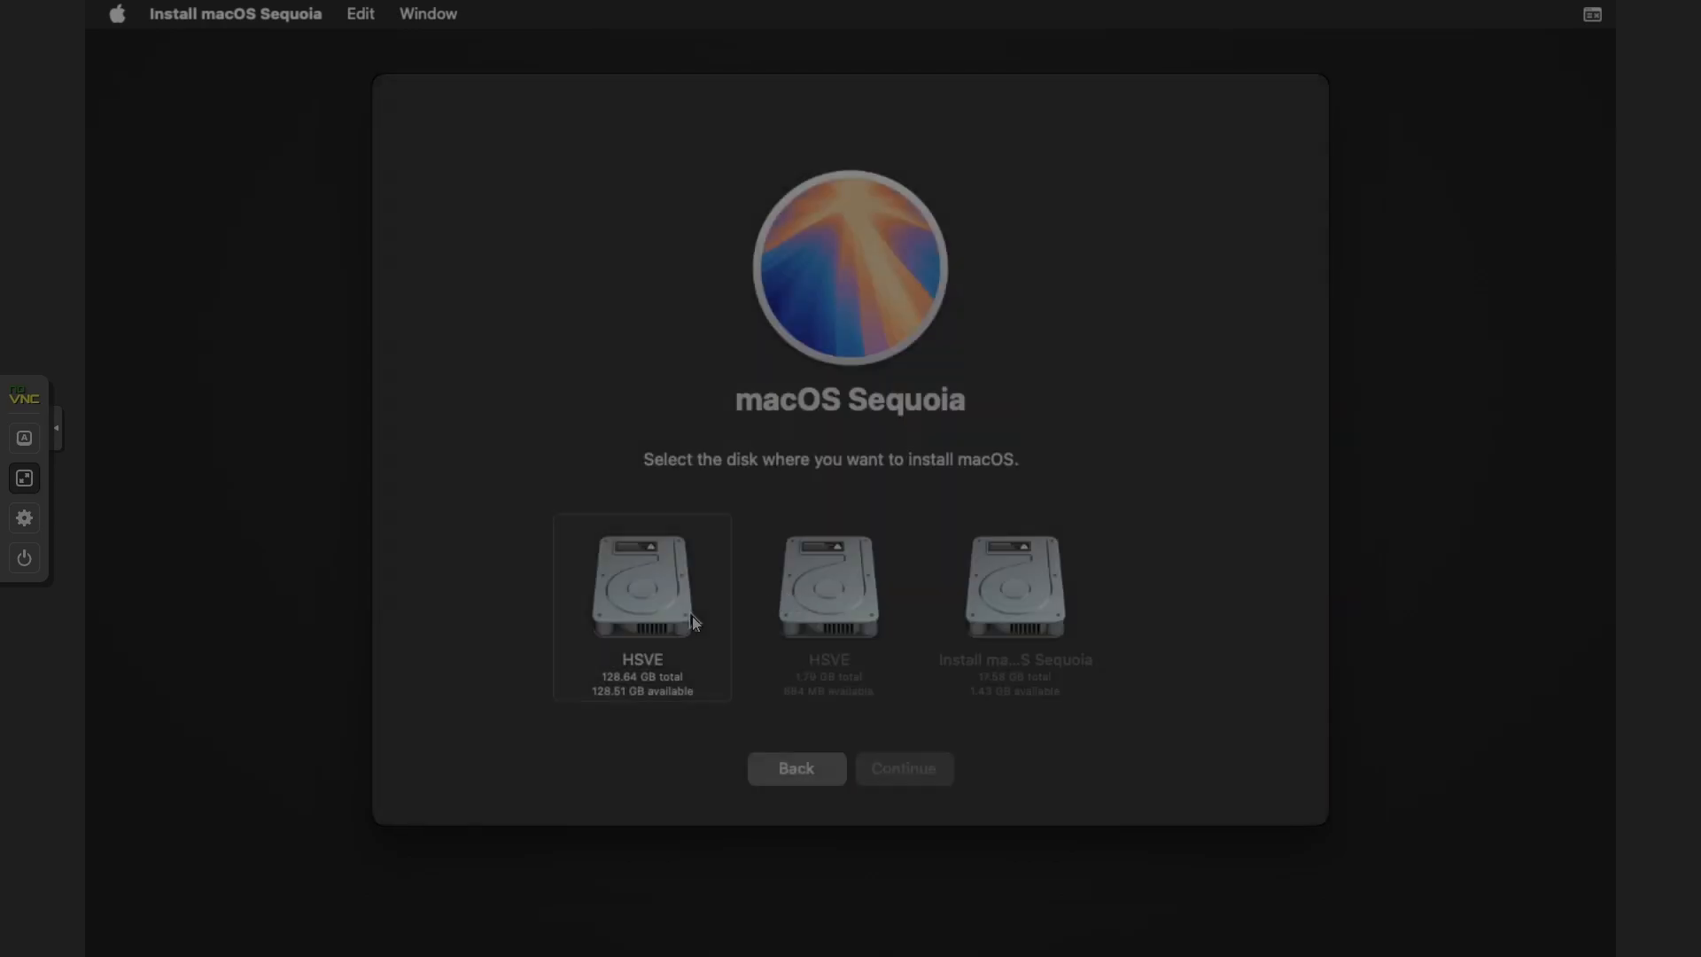
click(926, 777)
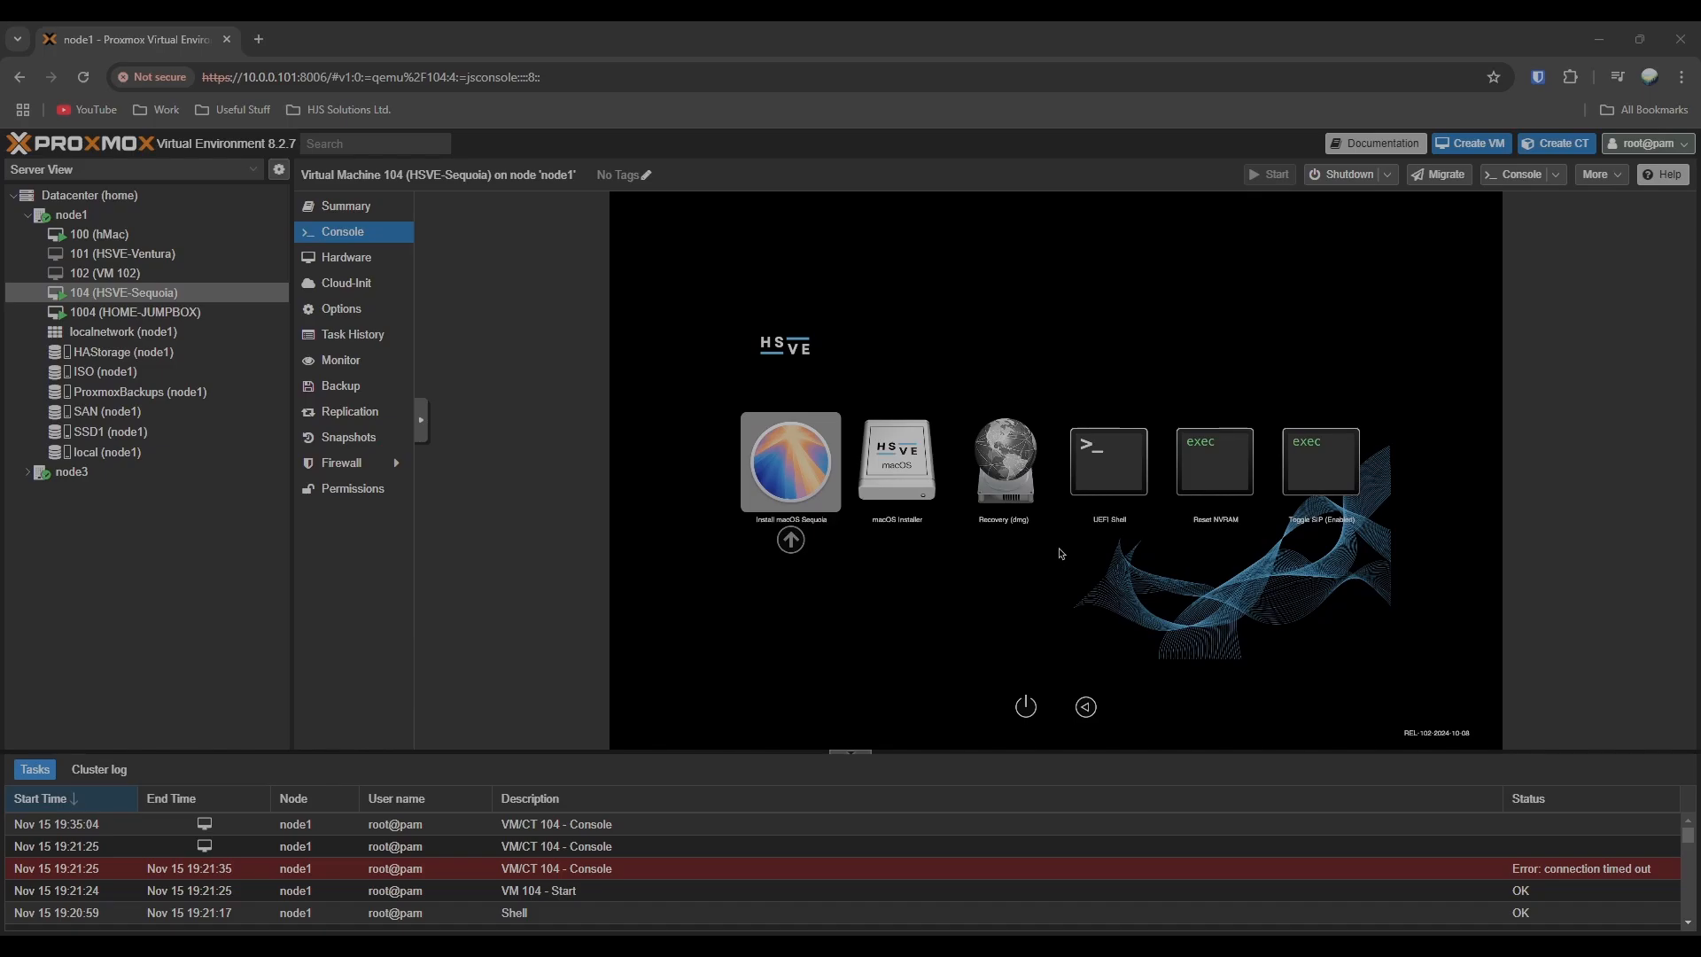
Step: Put the HSVE-Sequoia console in full screen and boot the macOS Installer entry
click(422, 436)
click(437, 469)
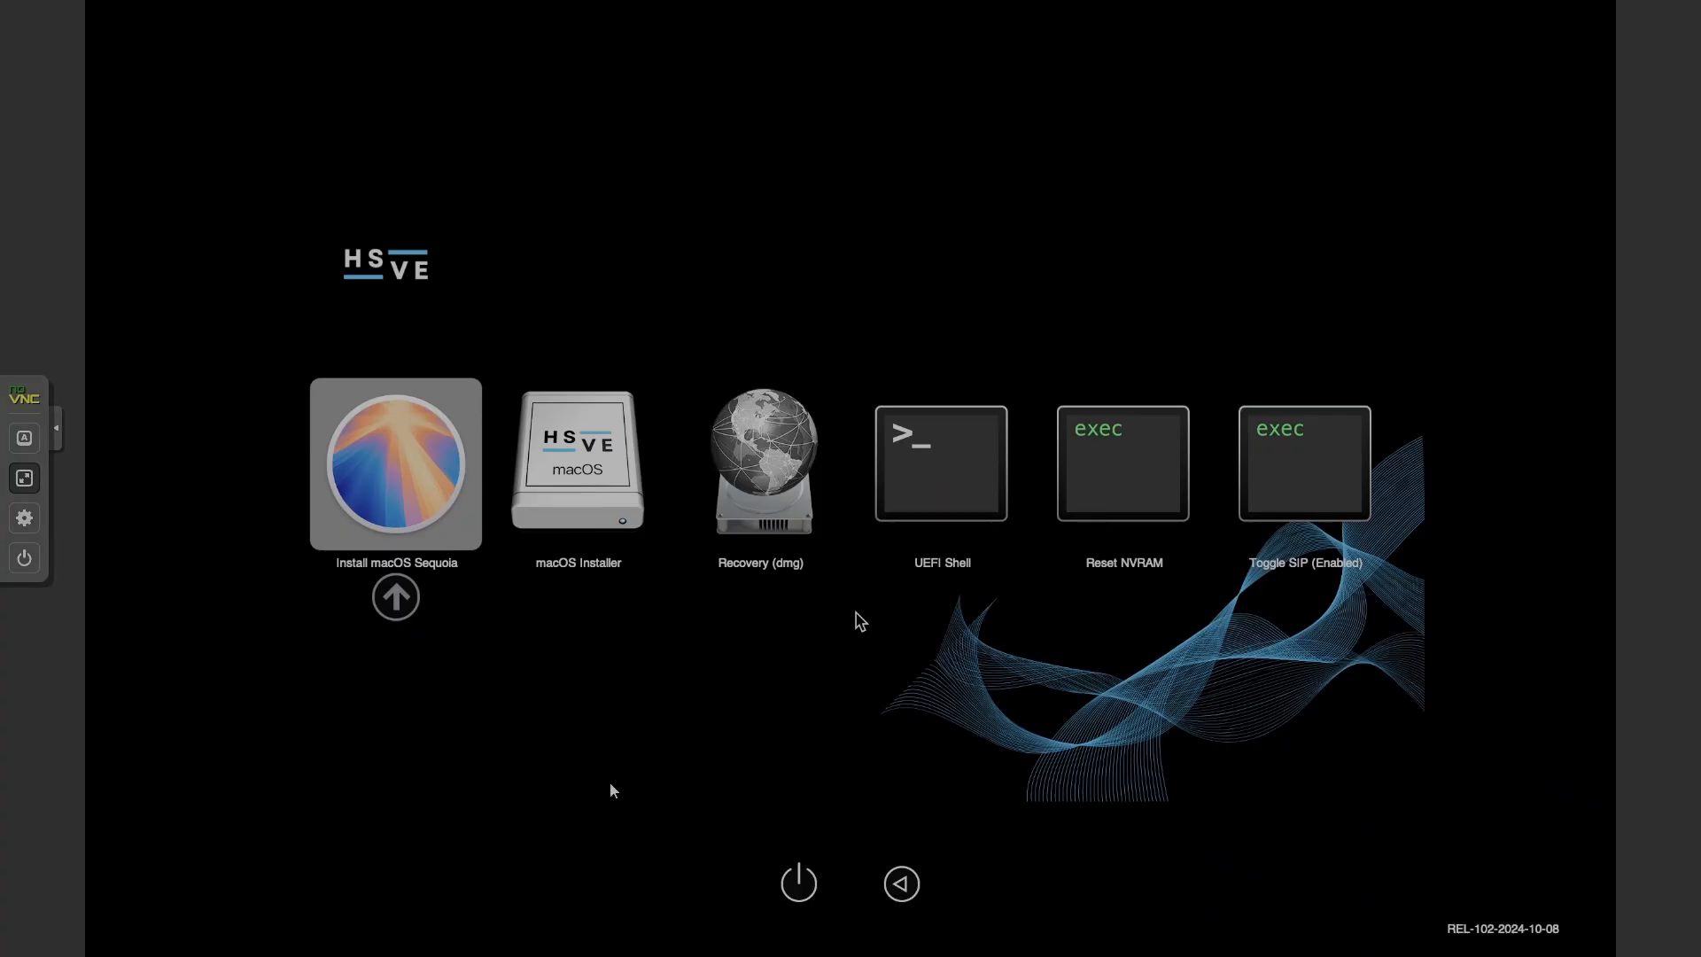
key(Right)
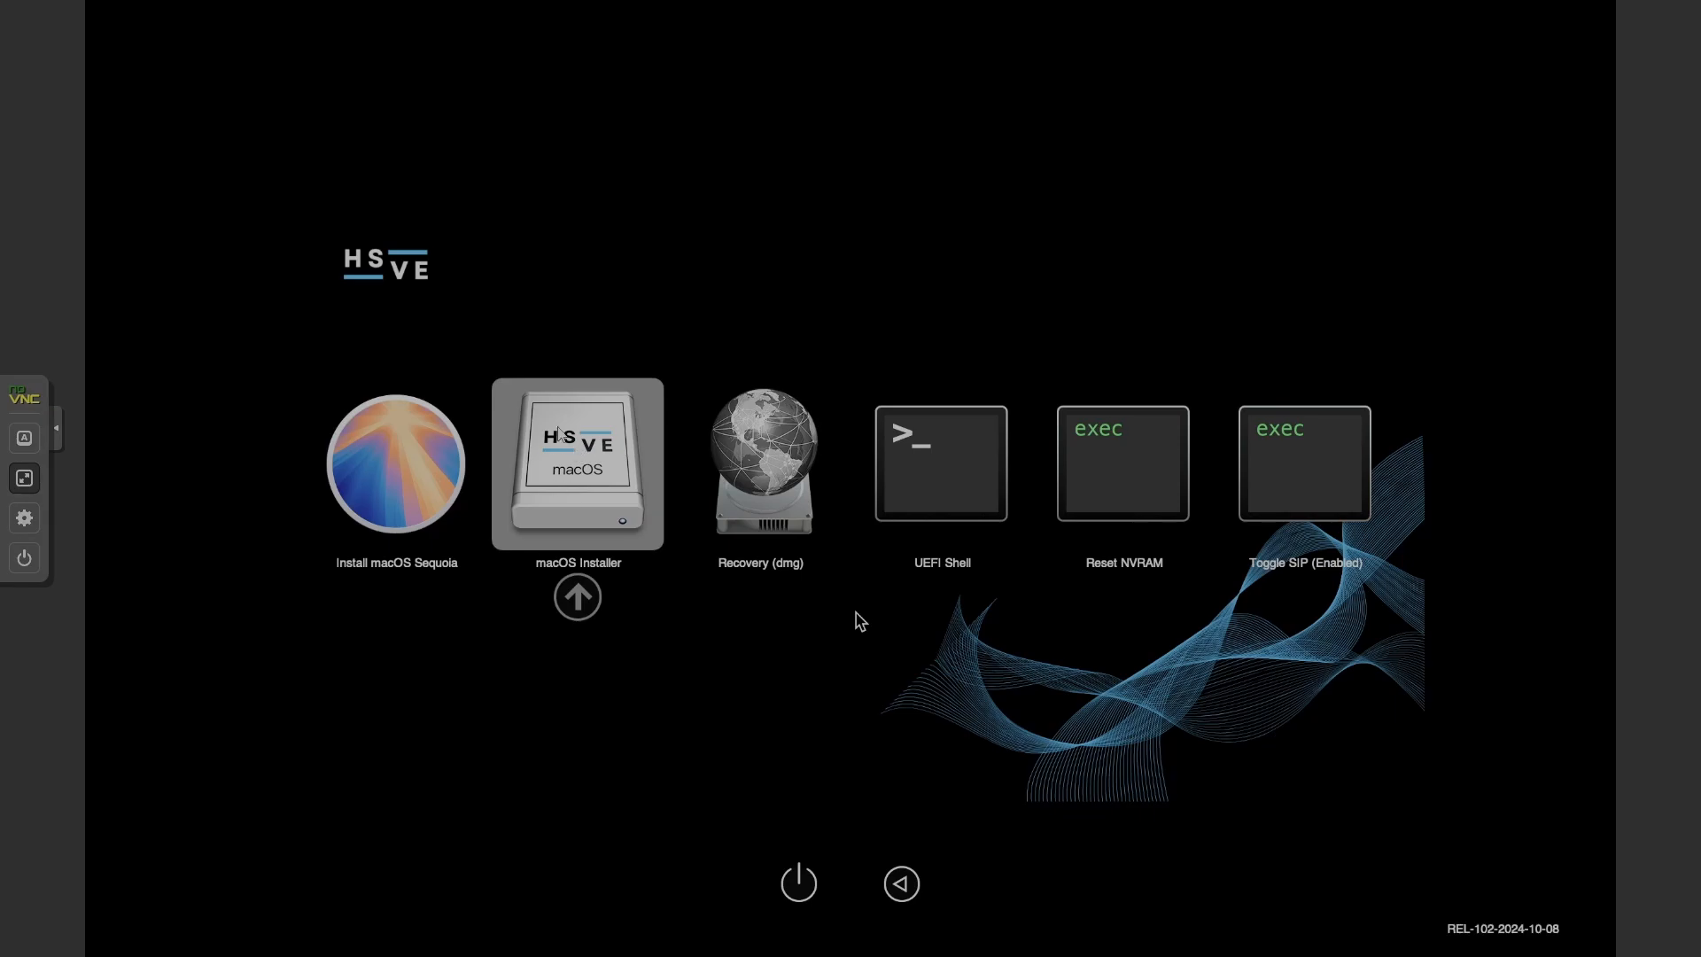
click(577, 596)
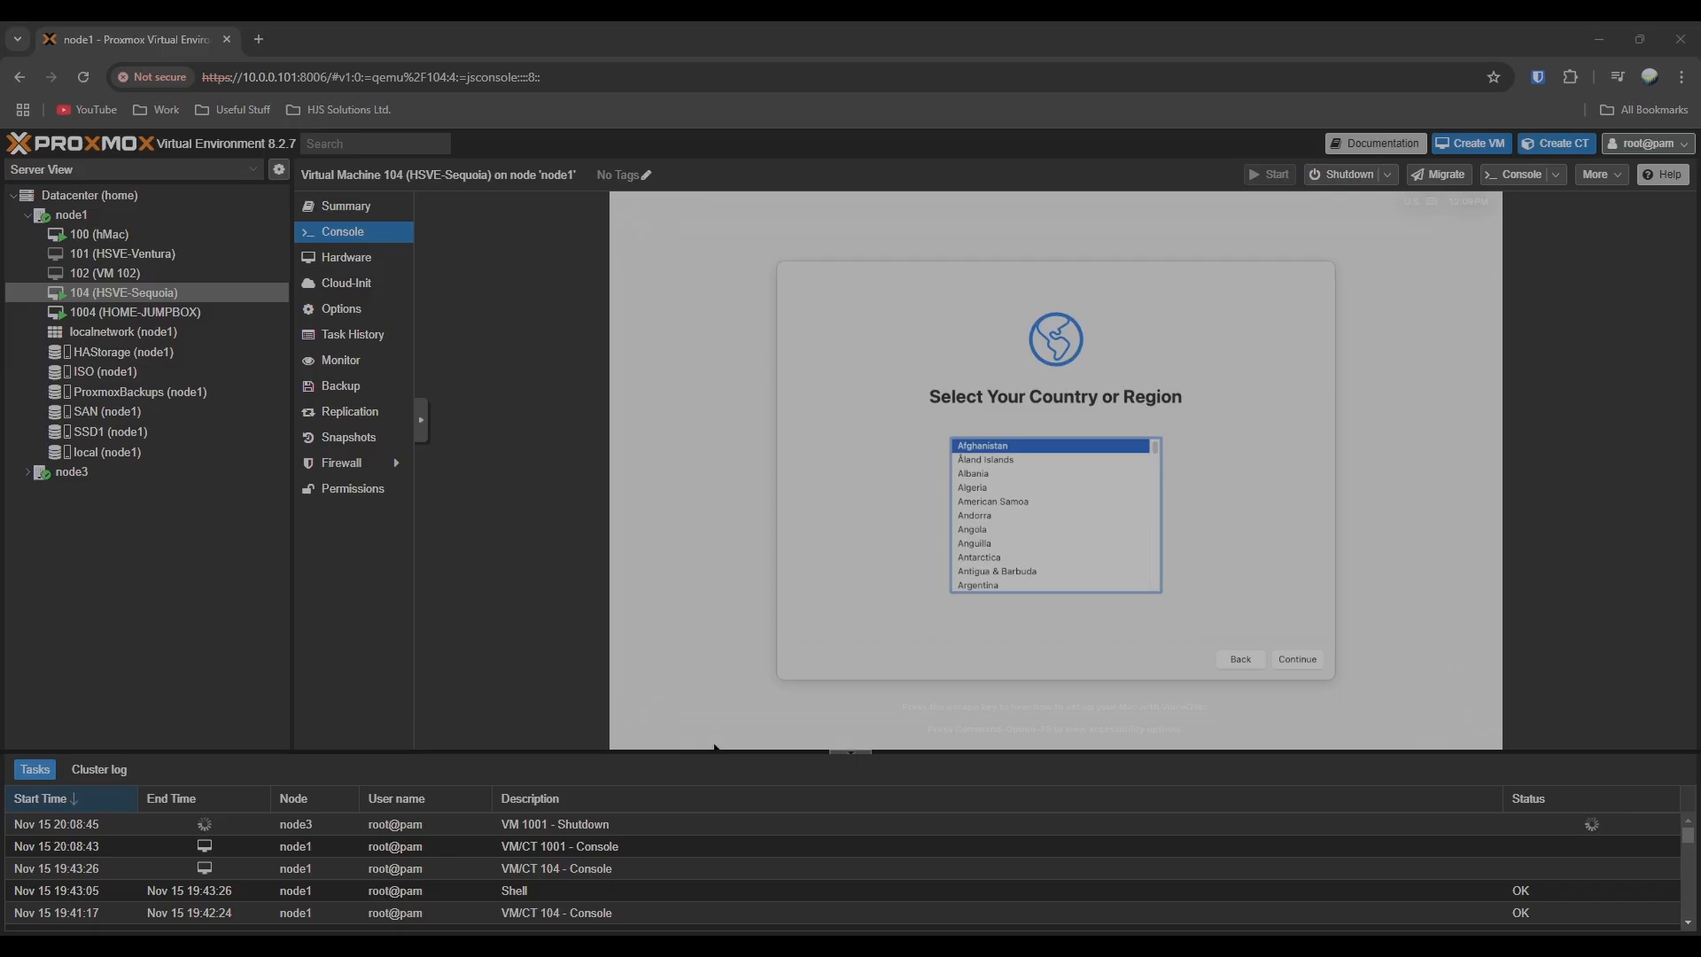
Step: Return the console to full screen and set the country or region to United Kingdom in the setup assistant
click(421, 420)
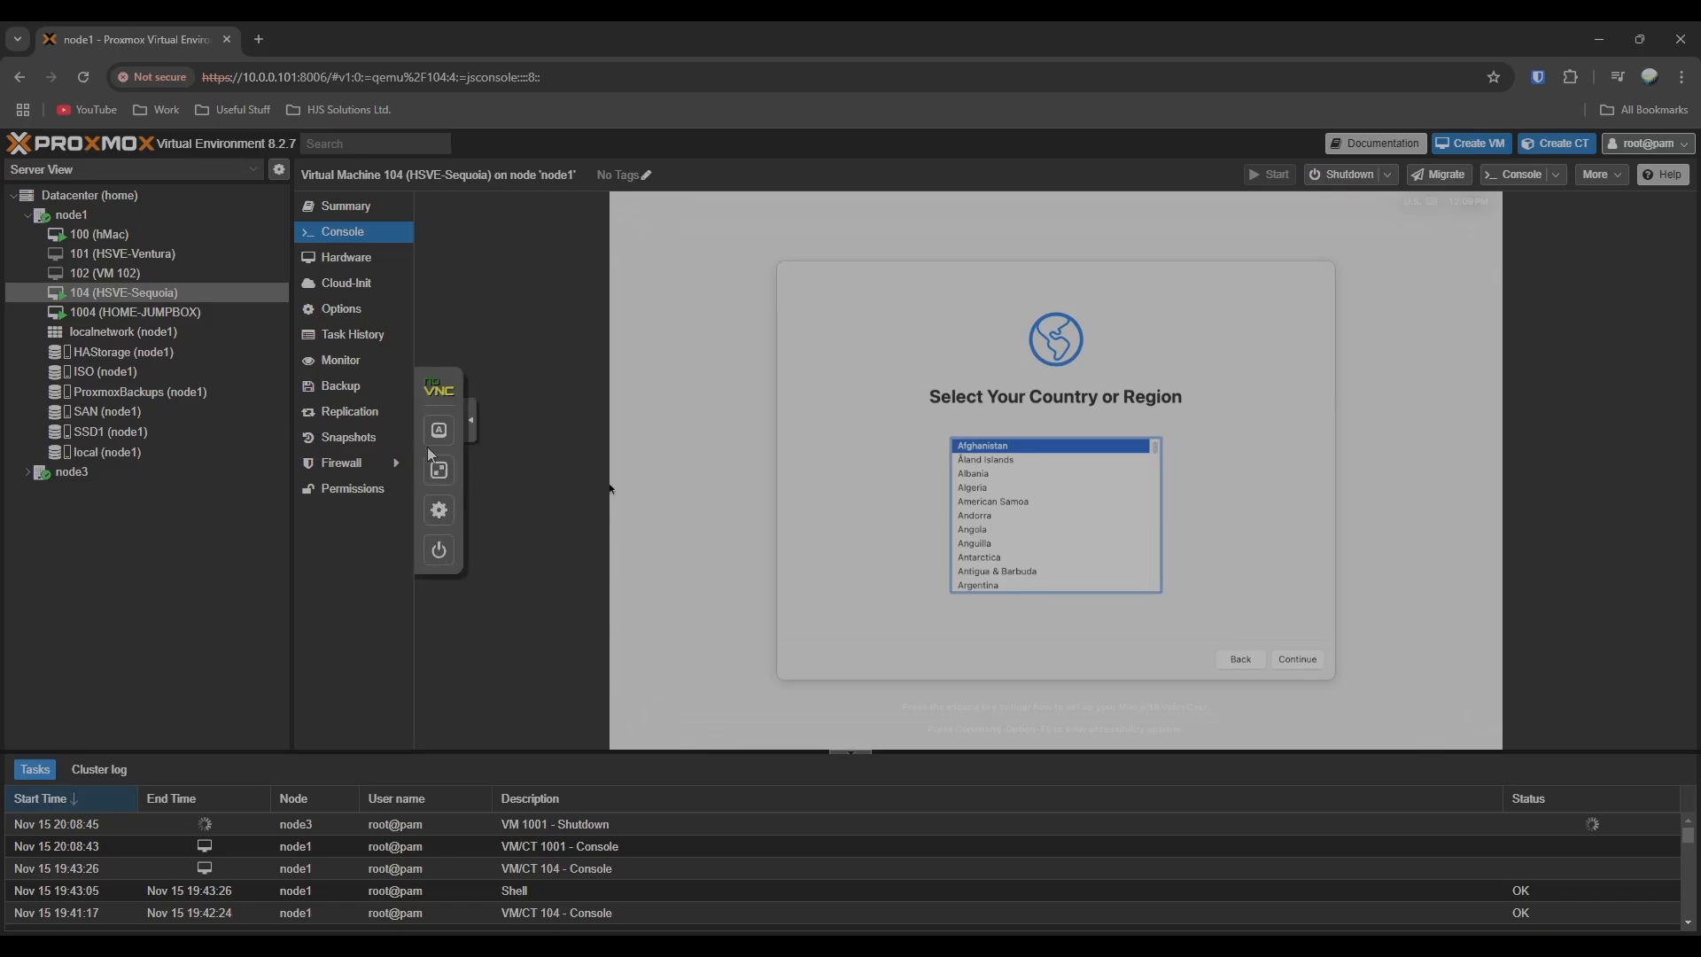
click(438, 470)
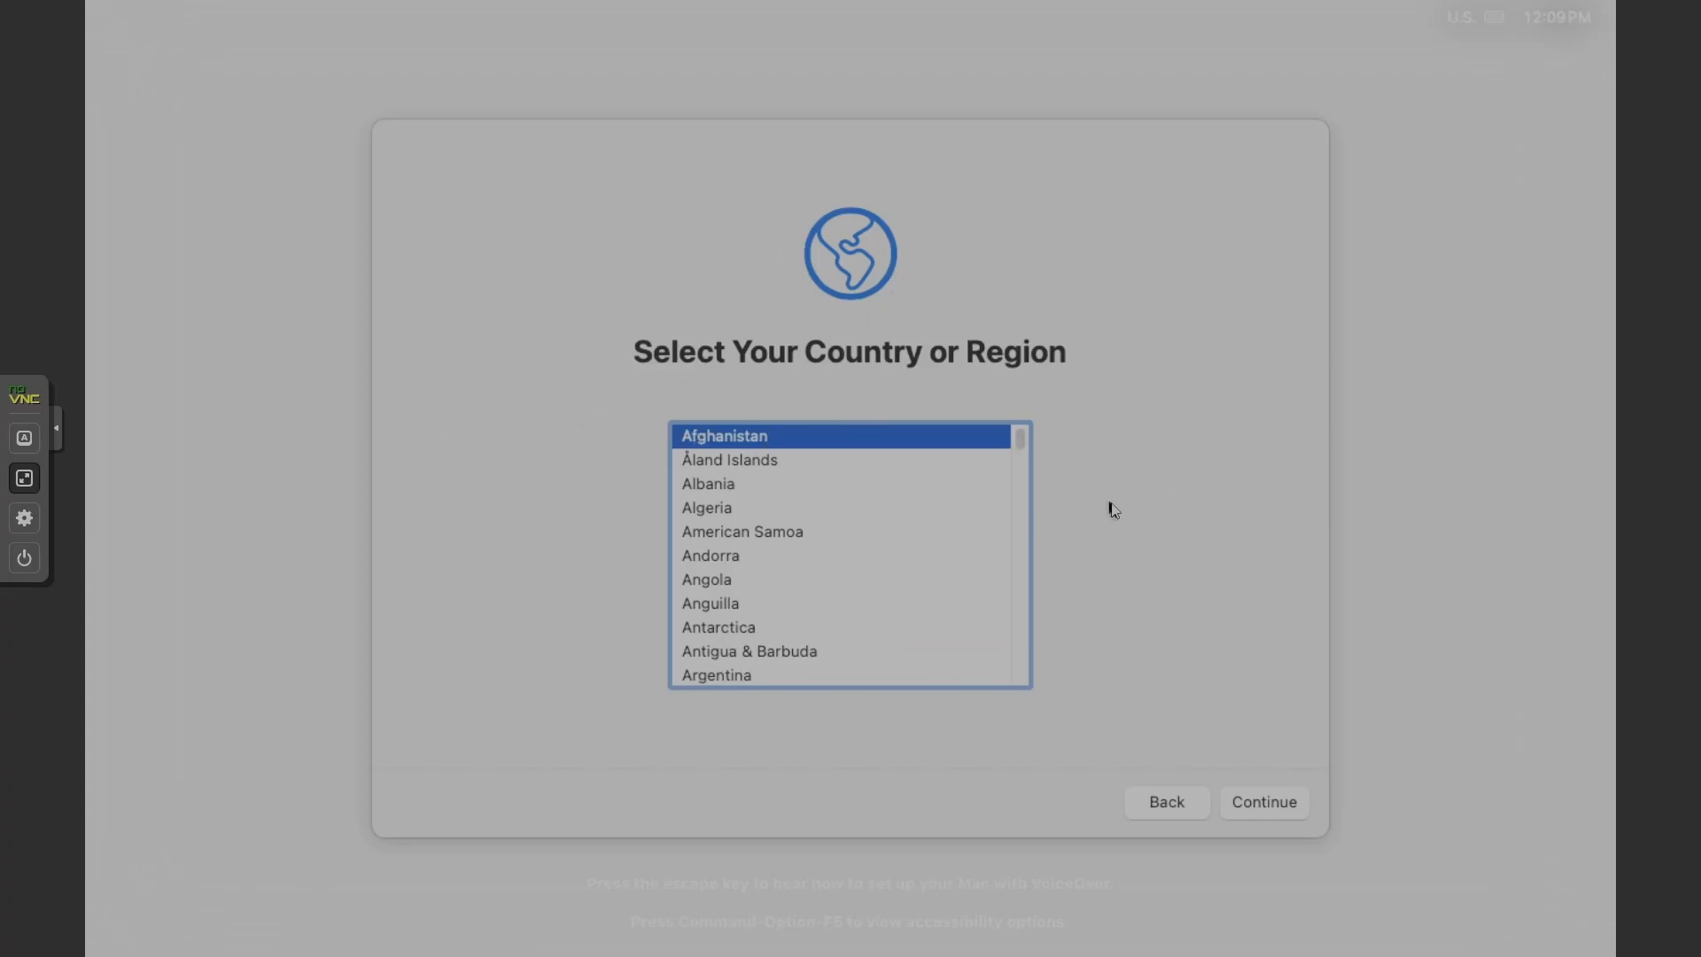
click(980, 486)
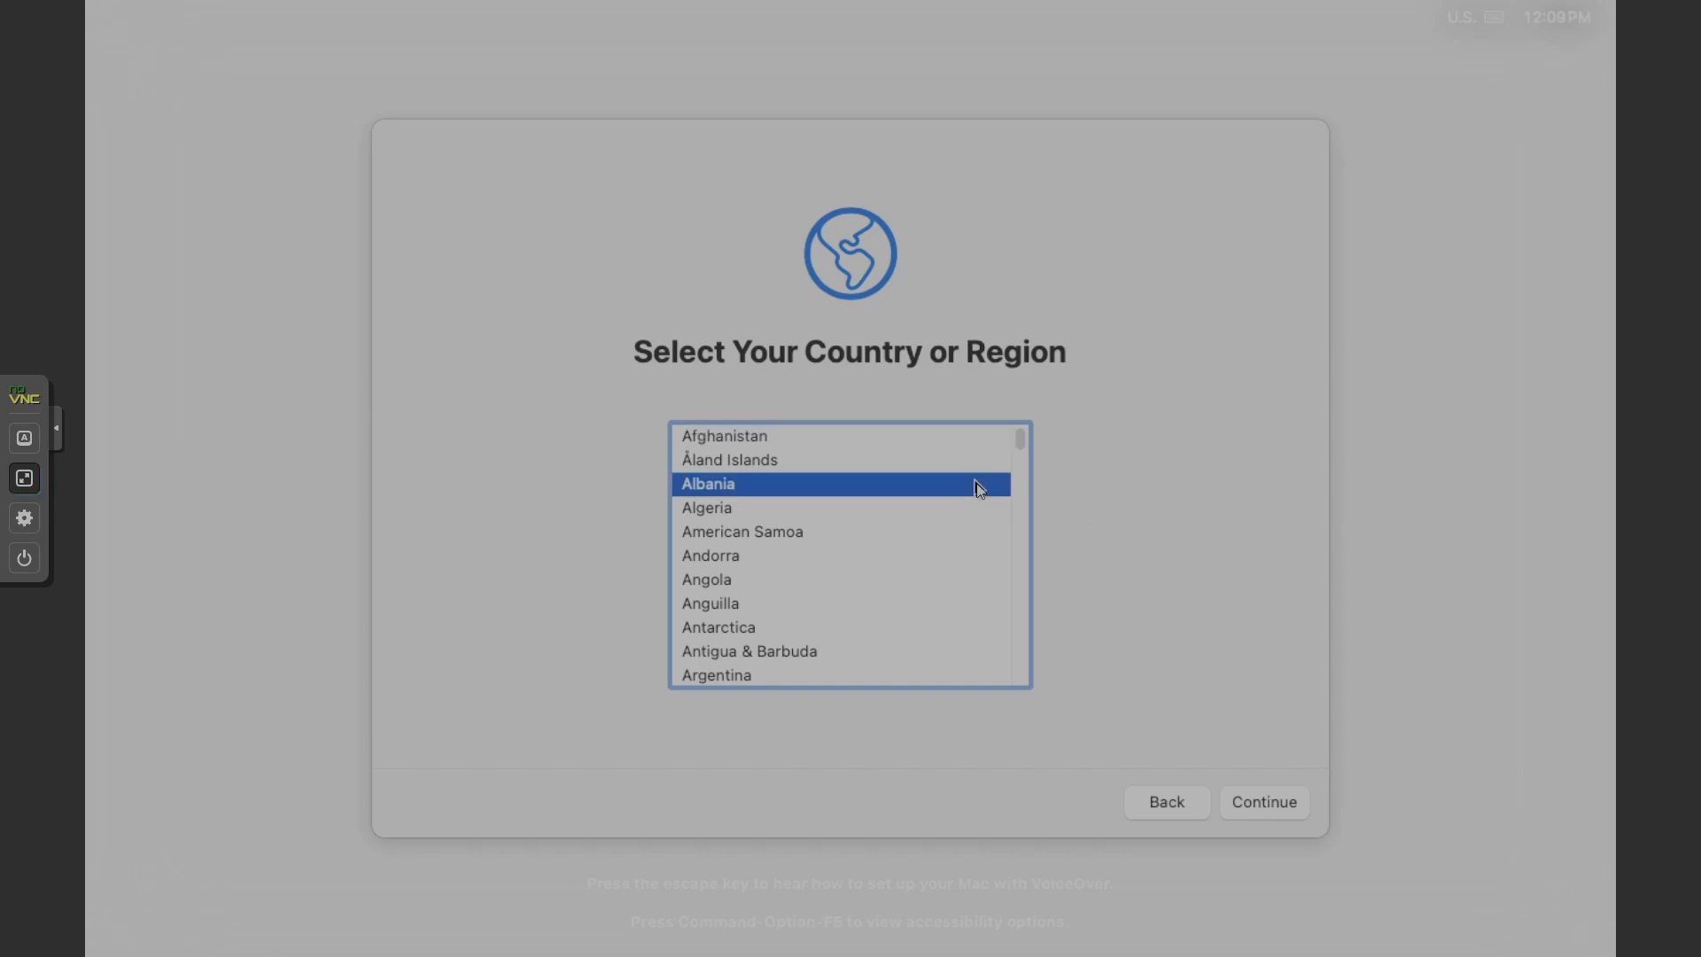
drag(1022, 451, 1018, 677)
click(775, 521)
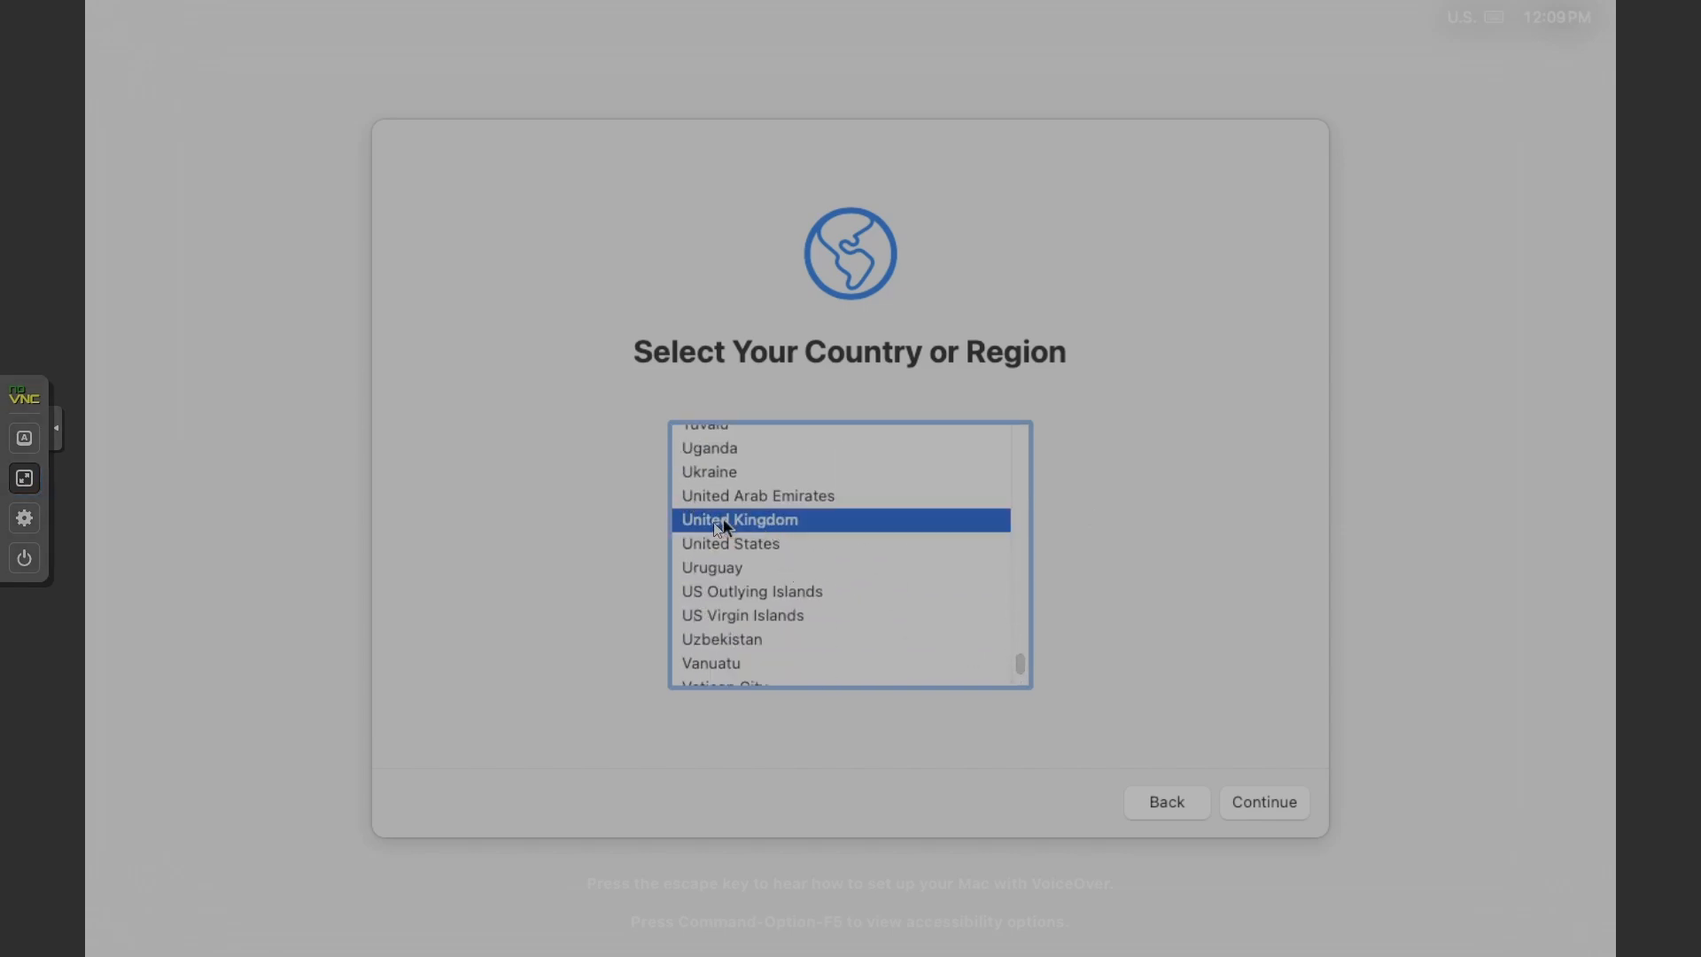
click(1265, 801)
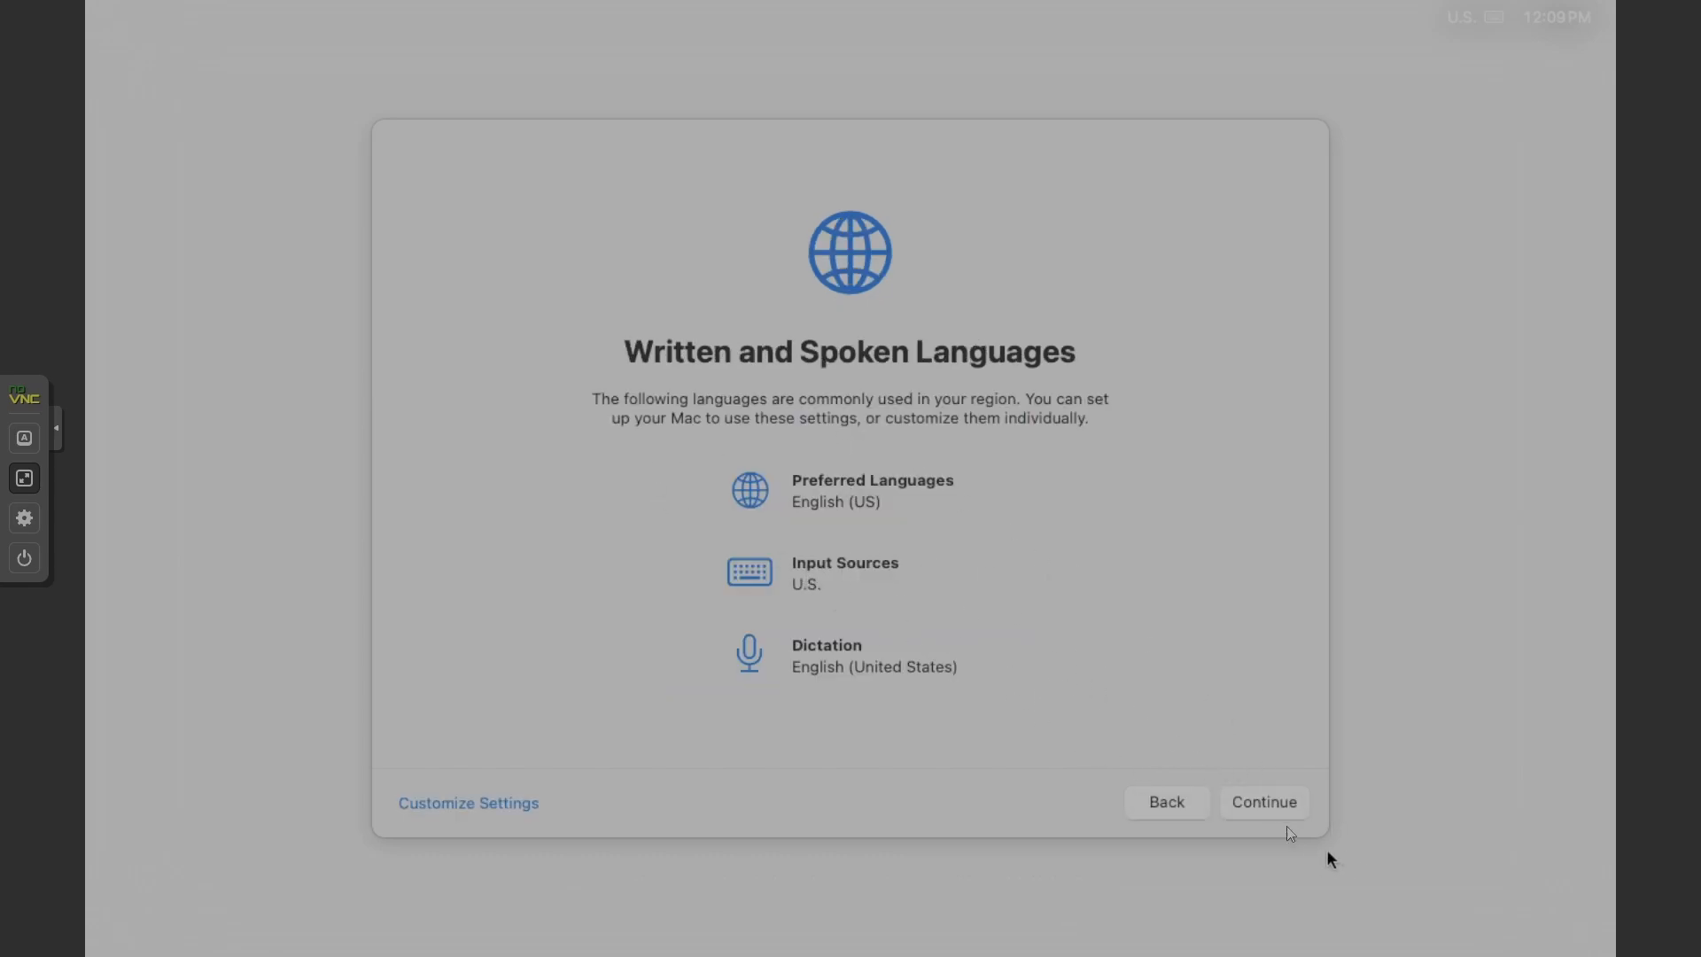
Step: Accept the default languages and the Data & Privacy notice, skipping Accessibility and Migration Assistant
click(1265, 803)
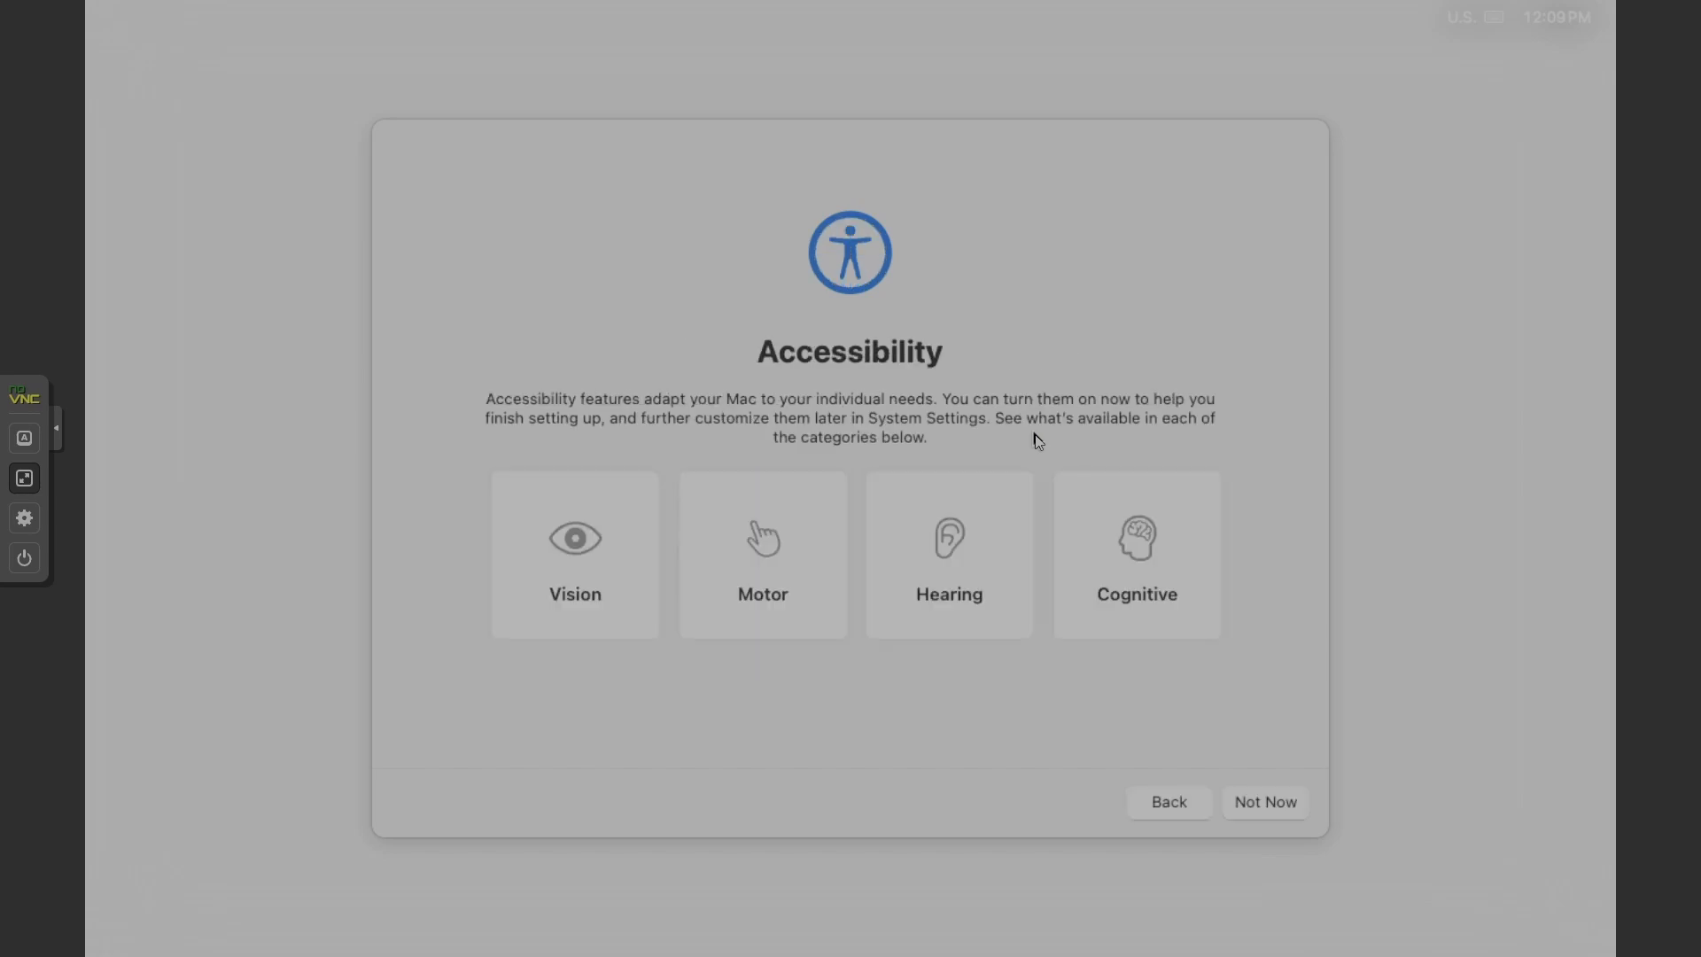
click(1258, 803)
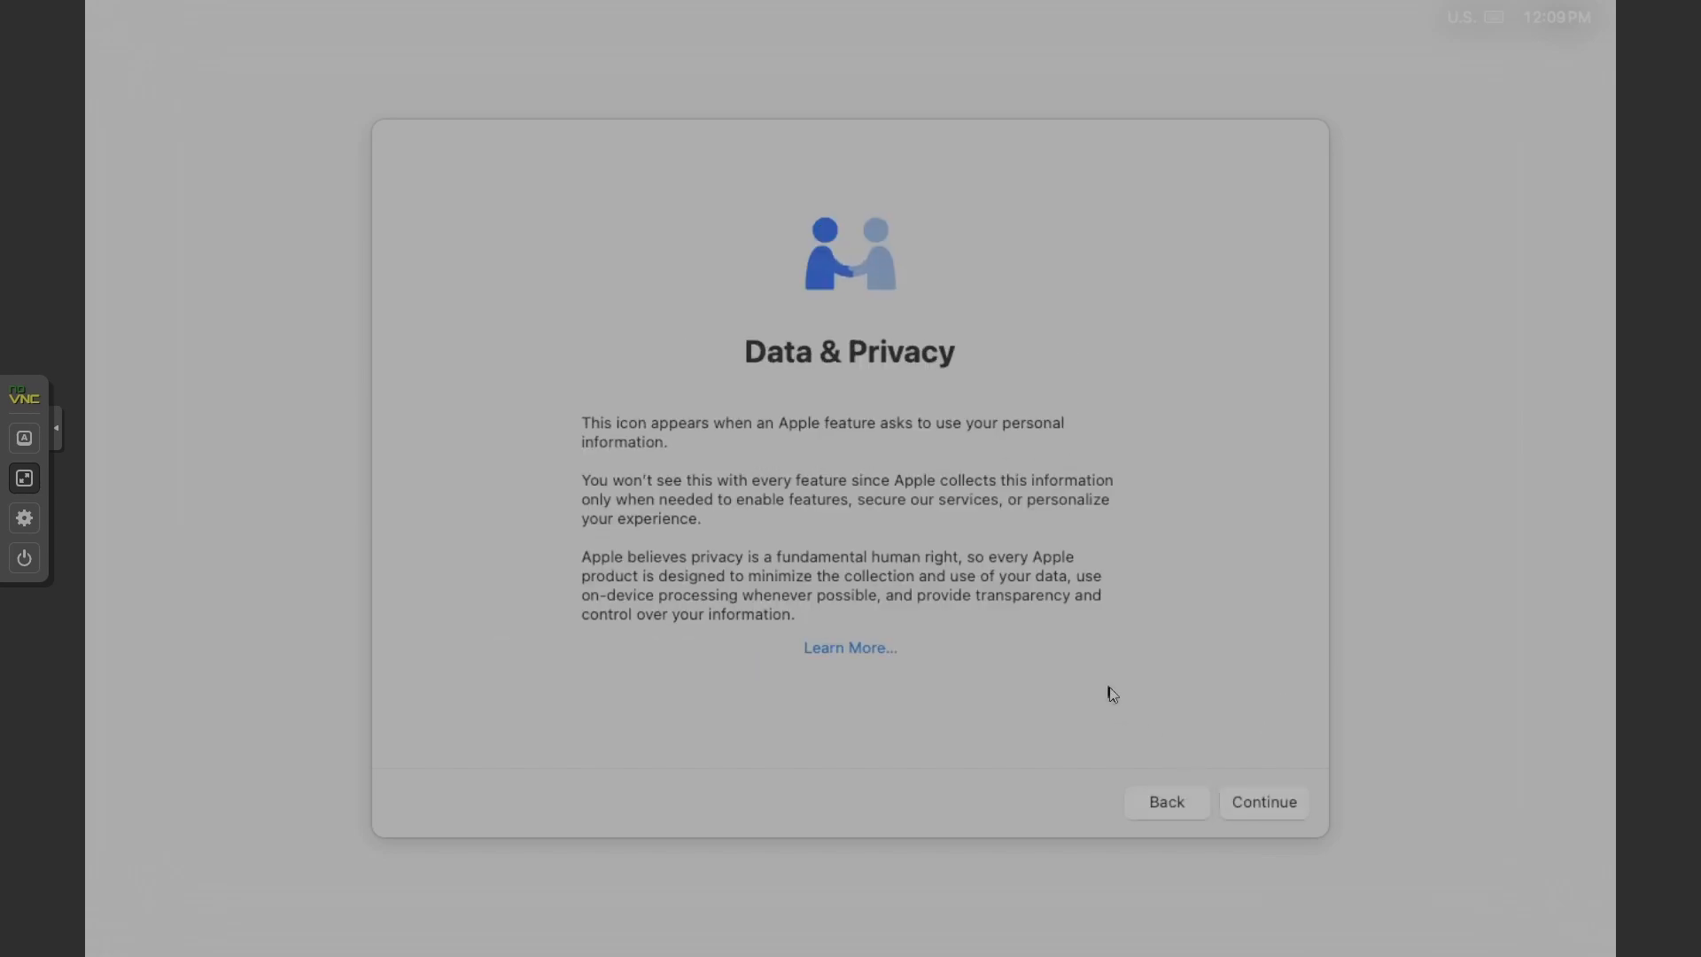
click(1265, 803)
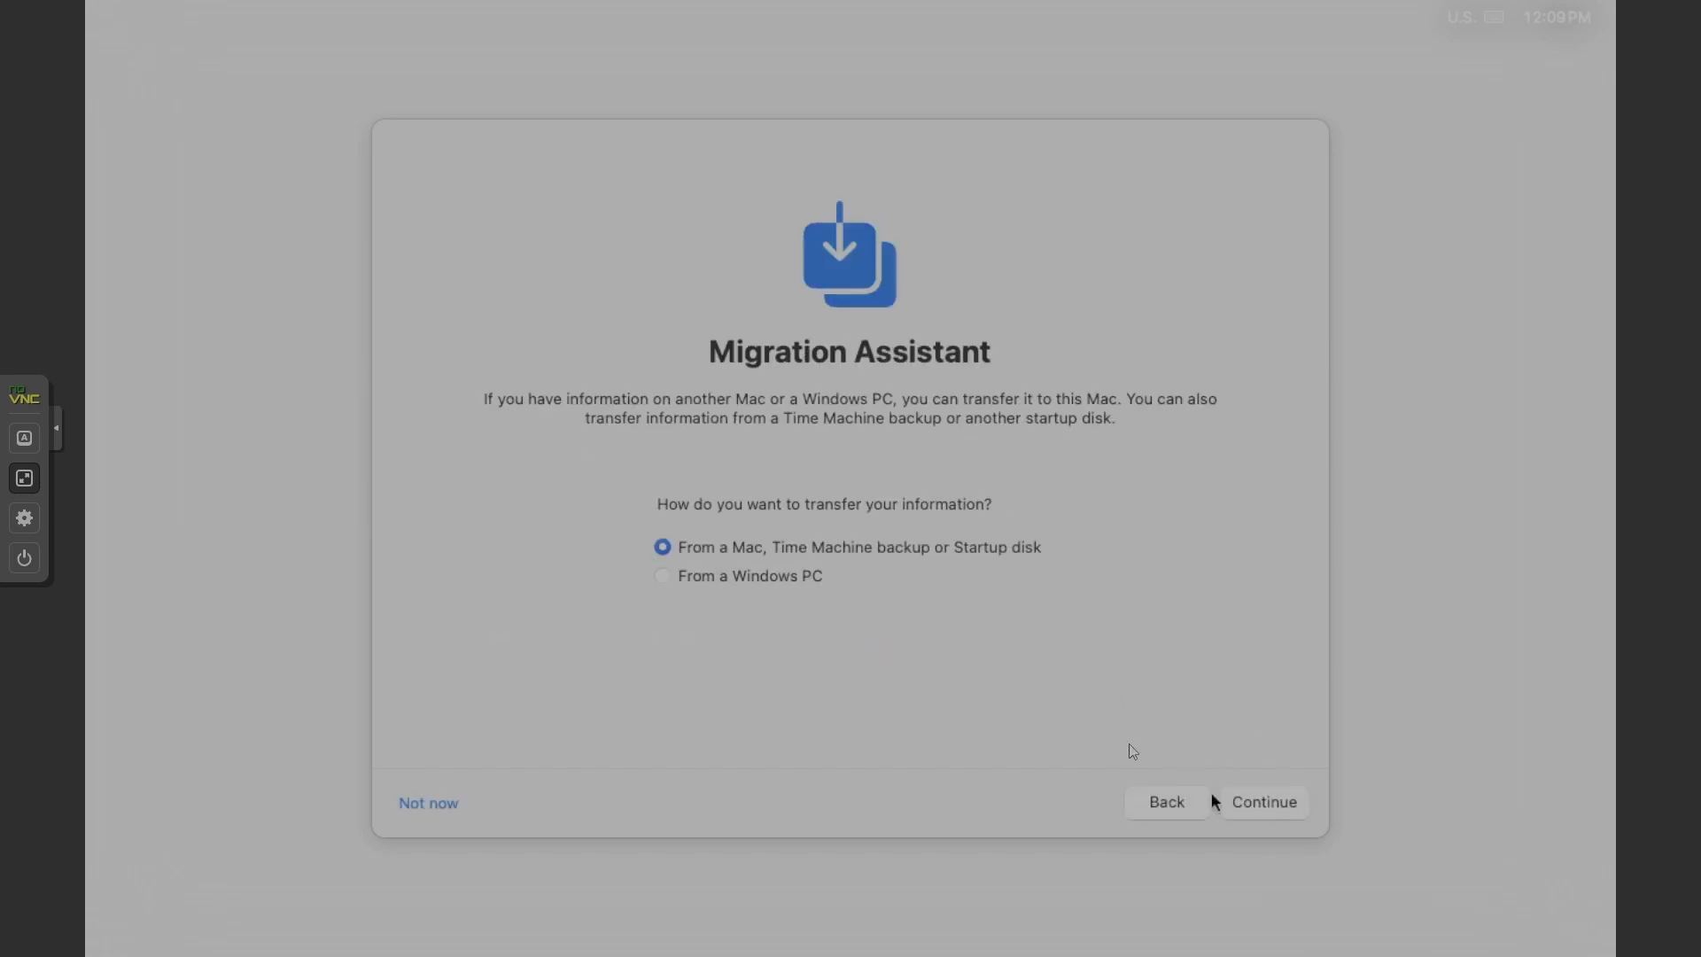
click(428, 803)
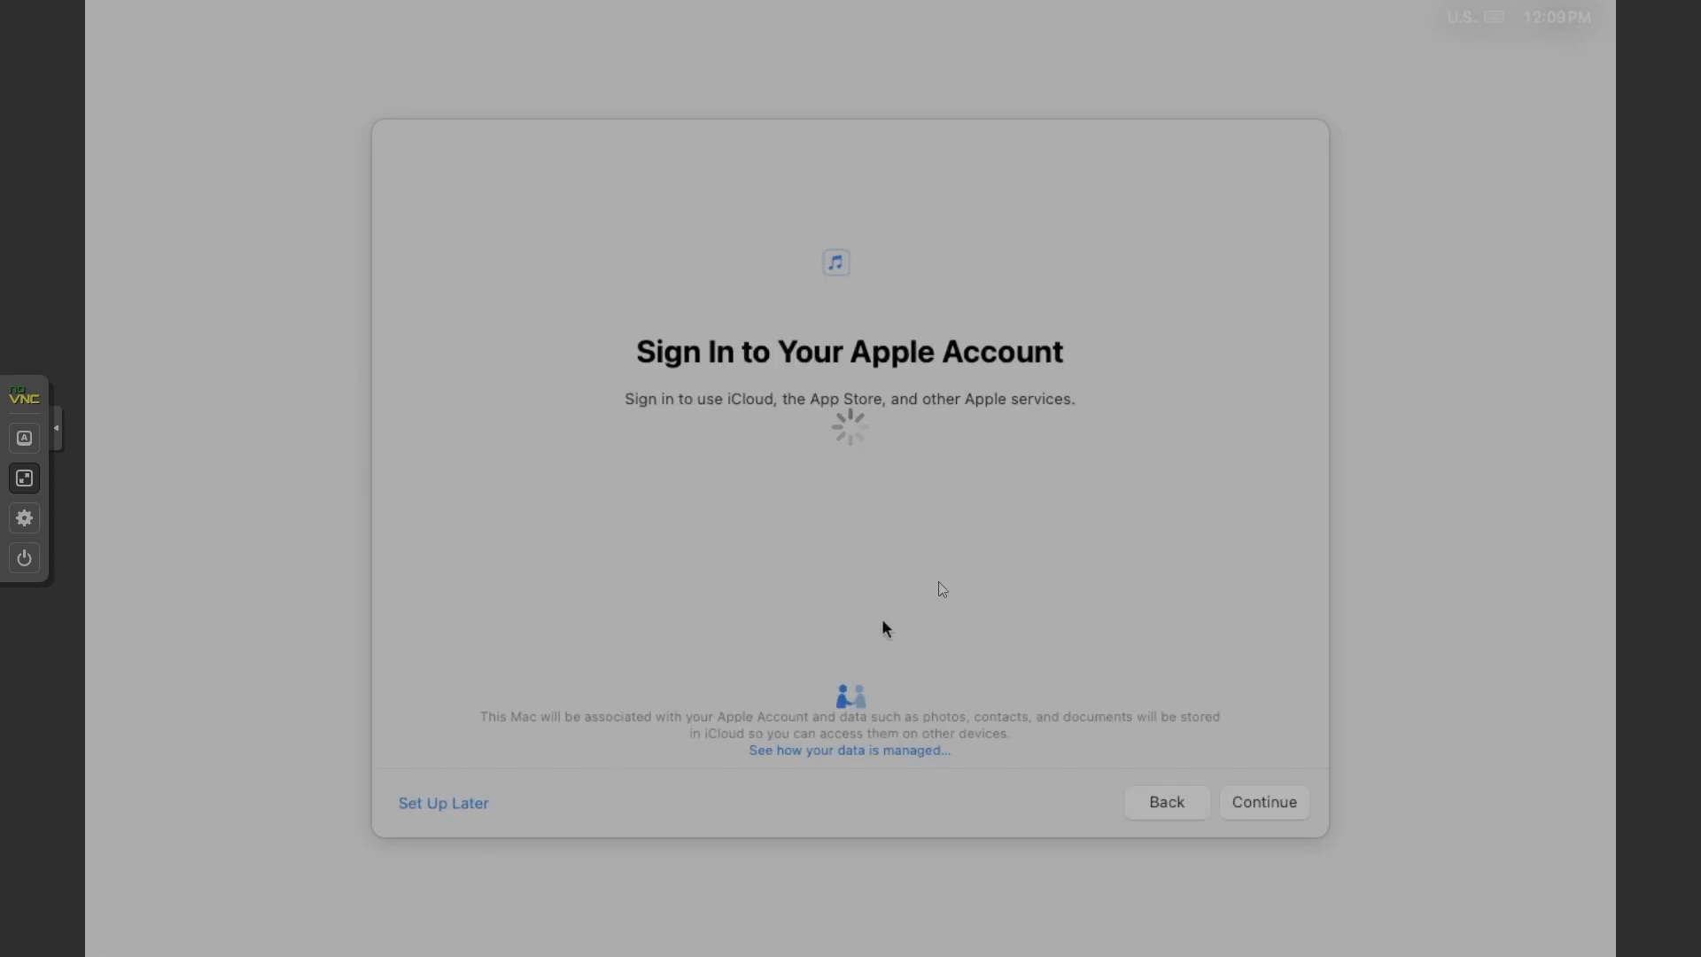
Step: Skip signing in with an Apple Account and agree to the macOS Software License Agreement
click(458, 813)
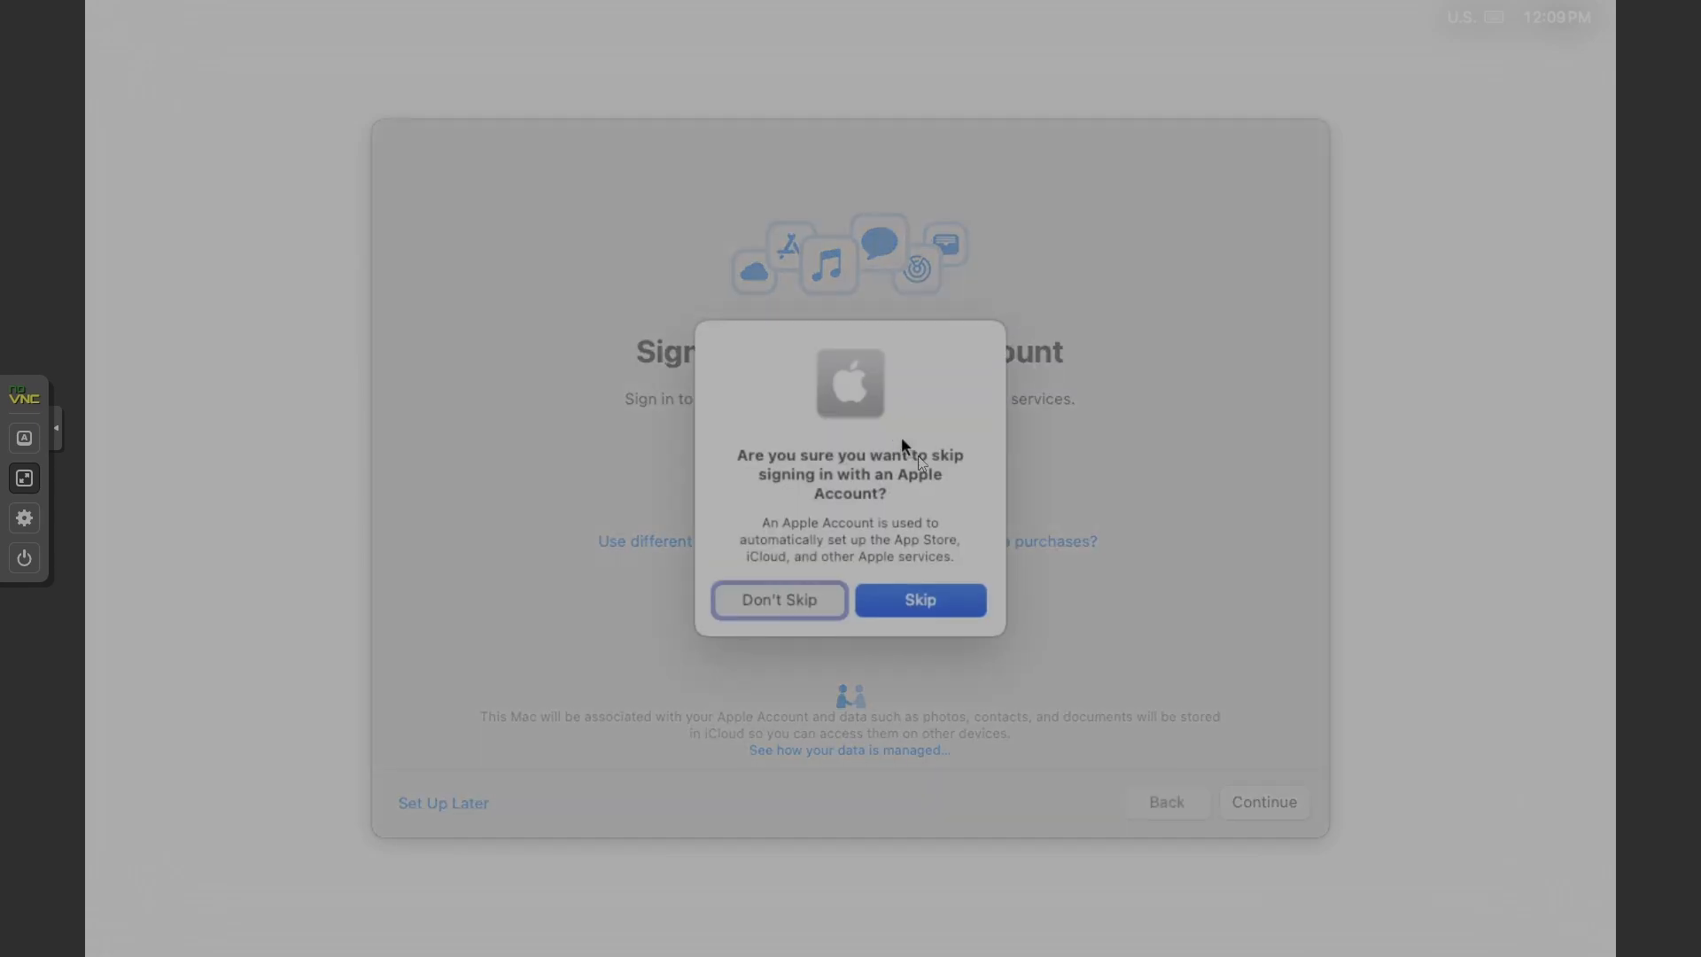
click(934, 589)
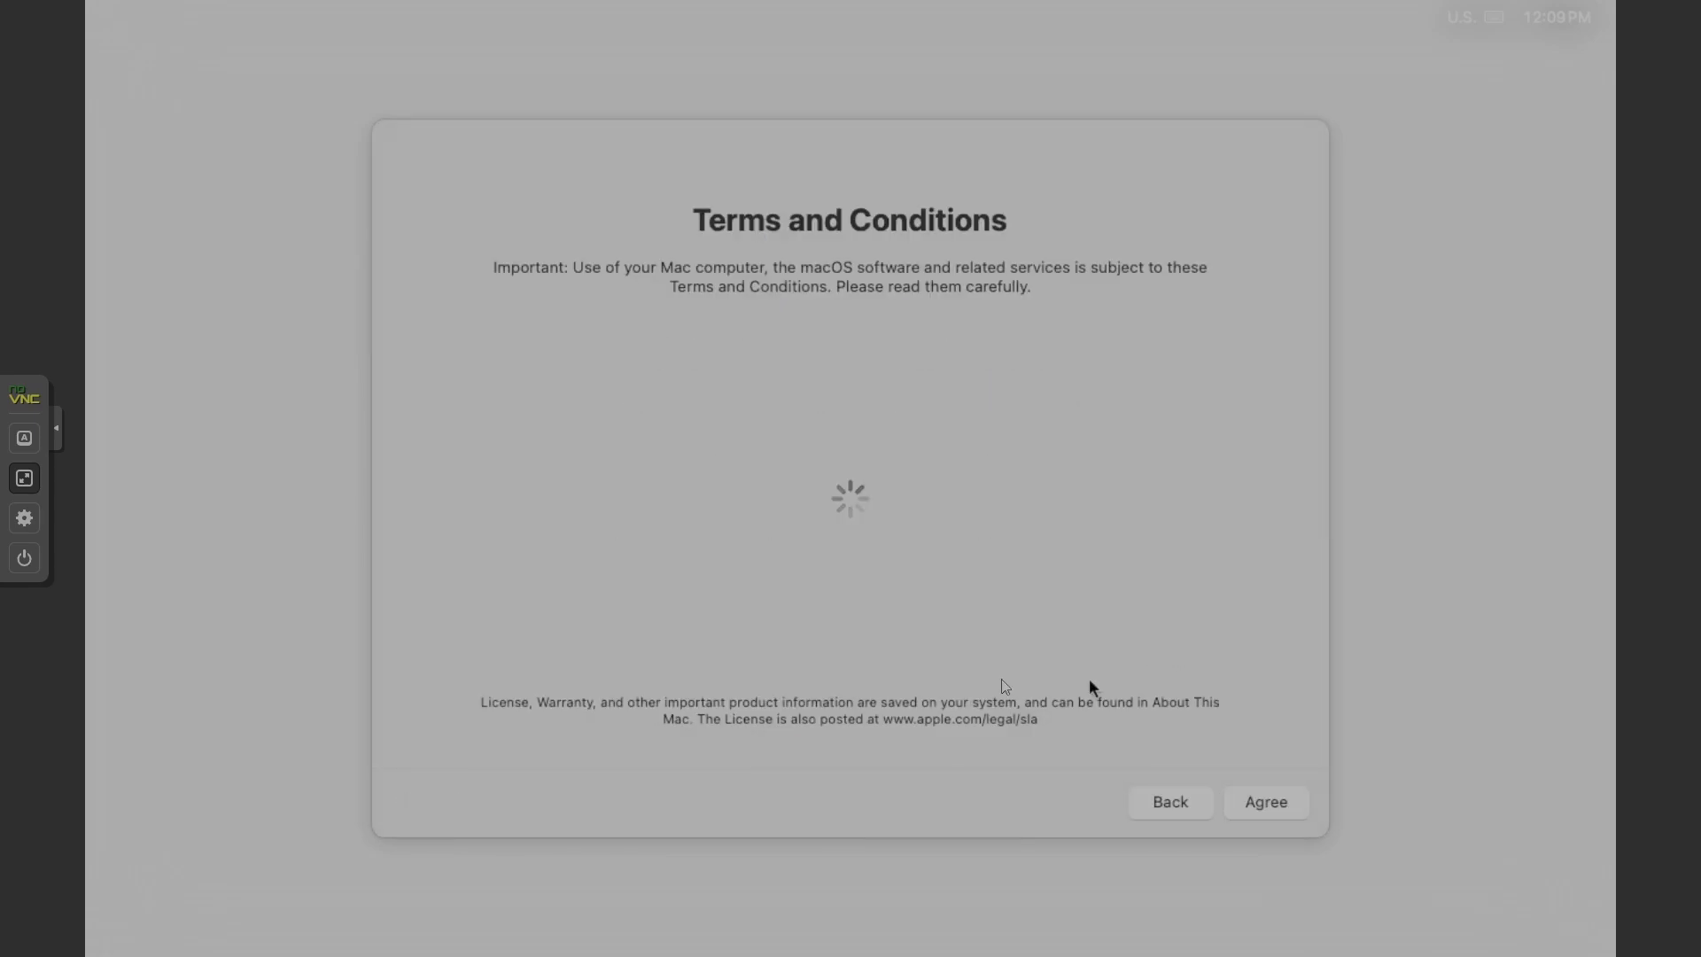
click(1263, 808)
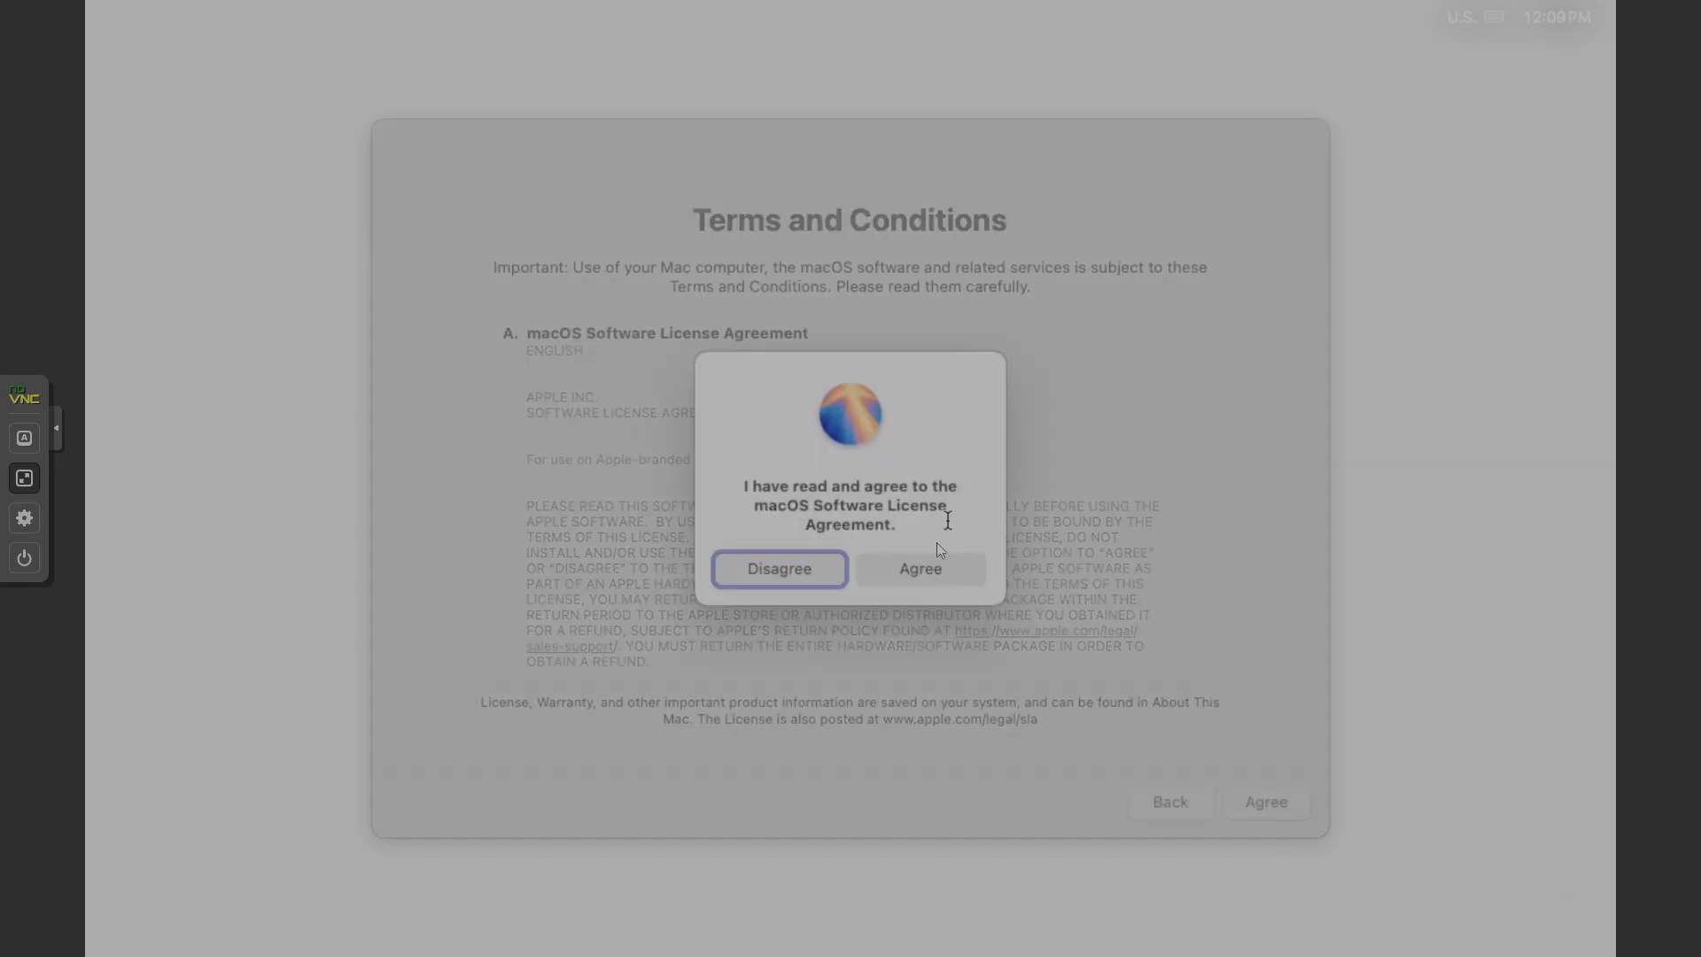
click(938, 563)
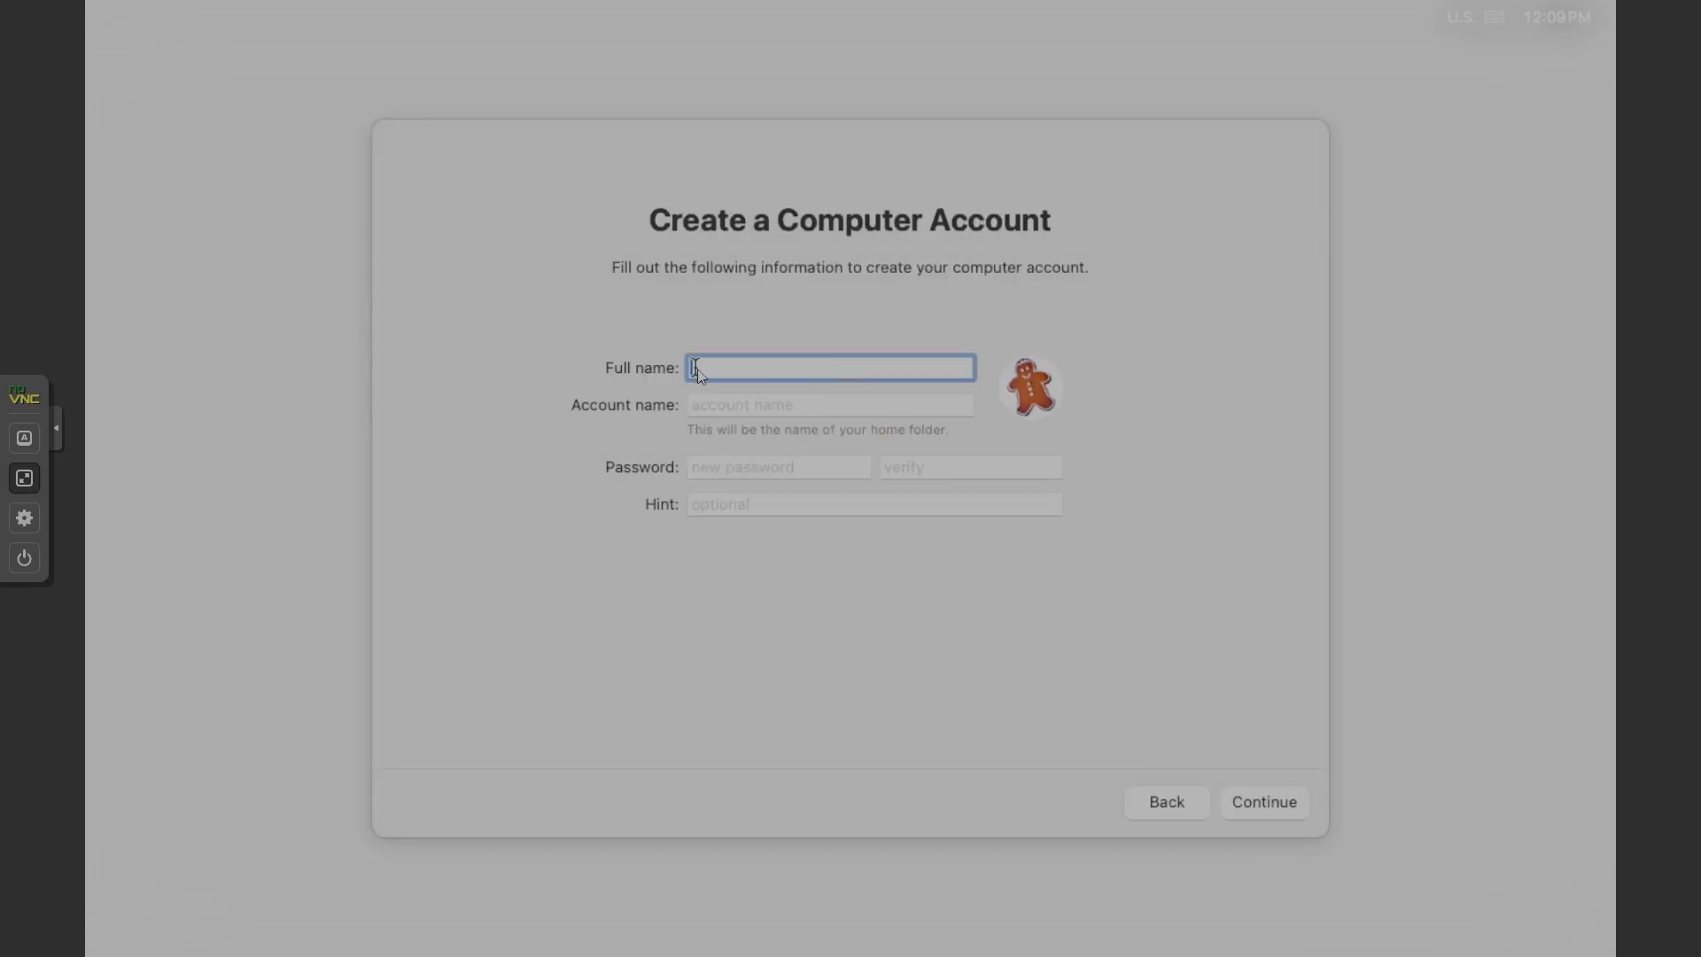
Step: Create the computer account with full name HSVE and account name hsve, entering and verifying the account password
text(HSVEE)
key(BackSpace)
key(Tab)
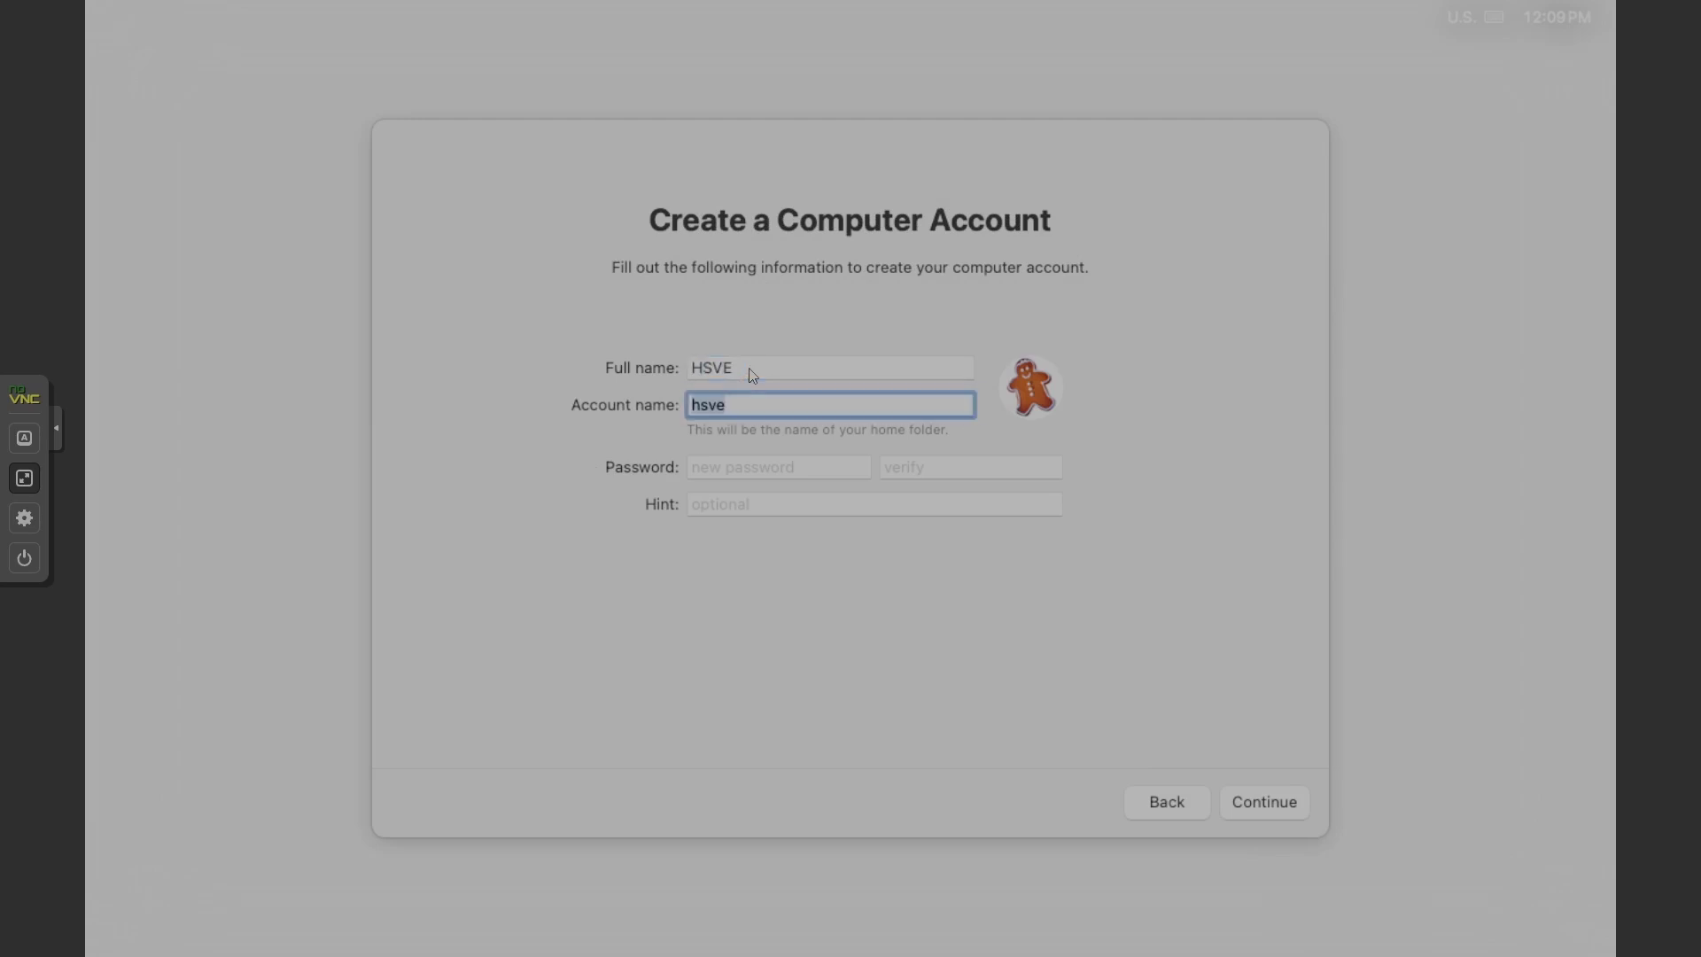
key(Tab)
text(•••••••••••)
key(Tab)
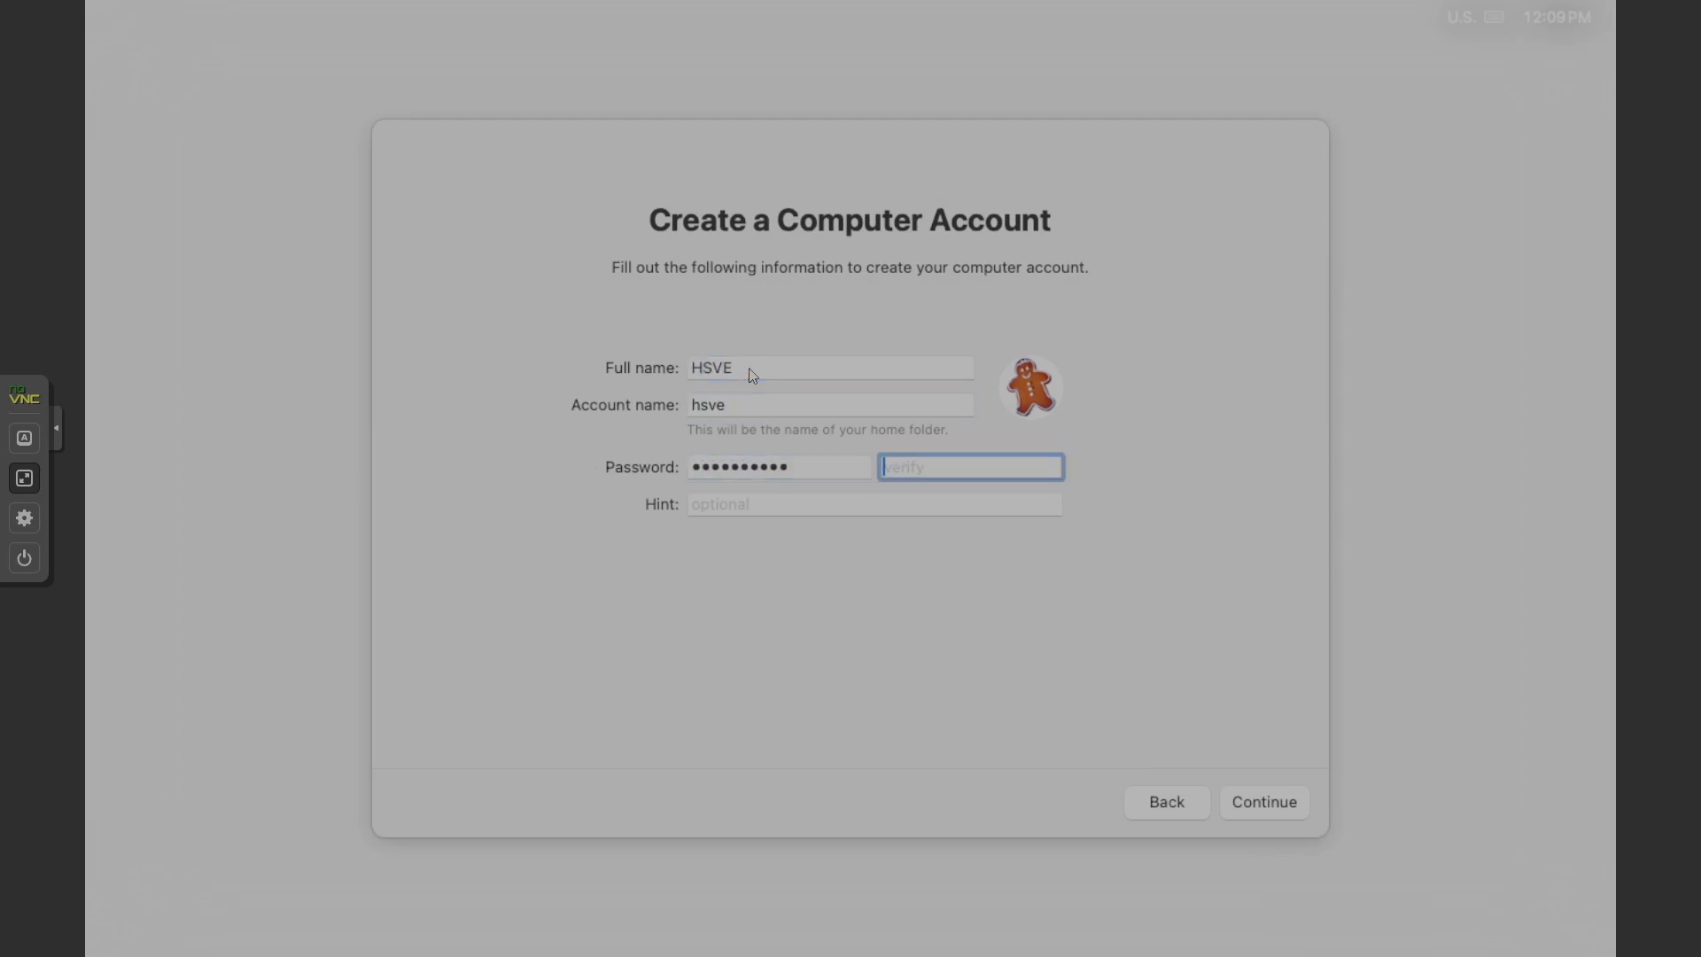
drag(820, 475, 580, 469)
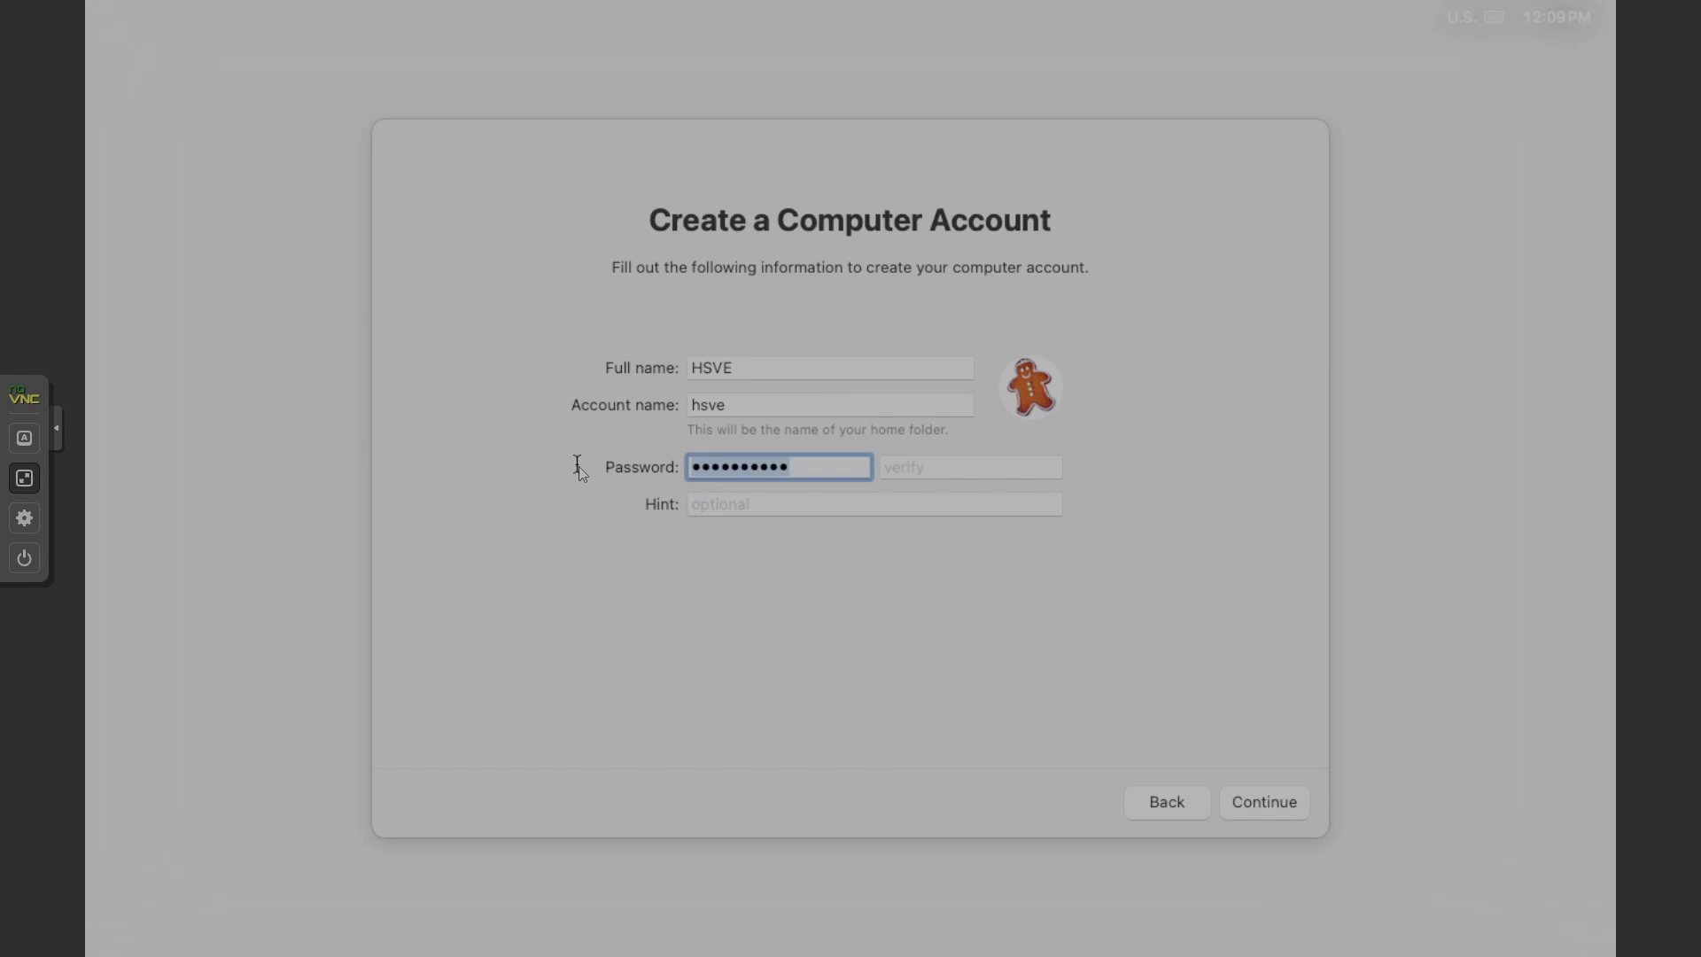
text(••••••••••)
key(Tab)
text(•••••)
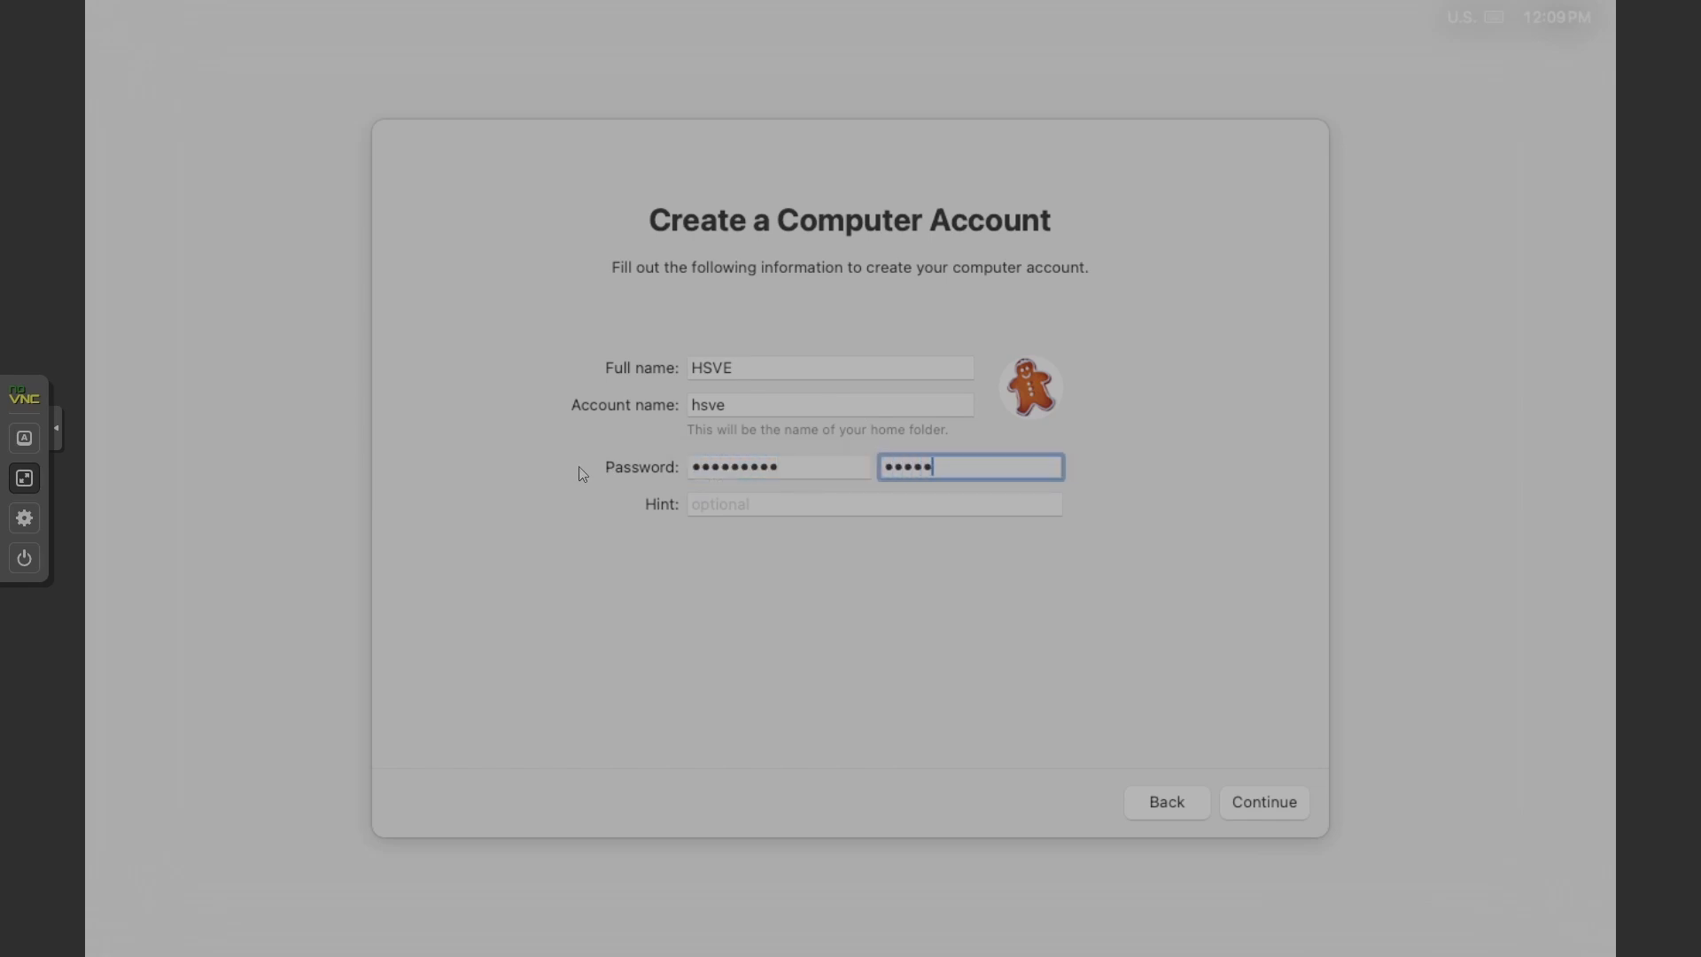
text(•••••)
click(1274, 811)
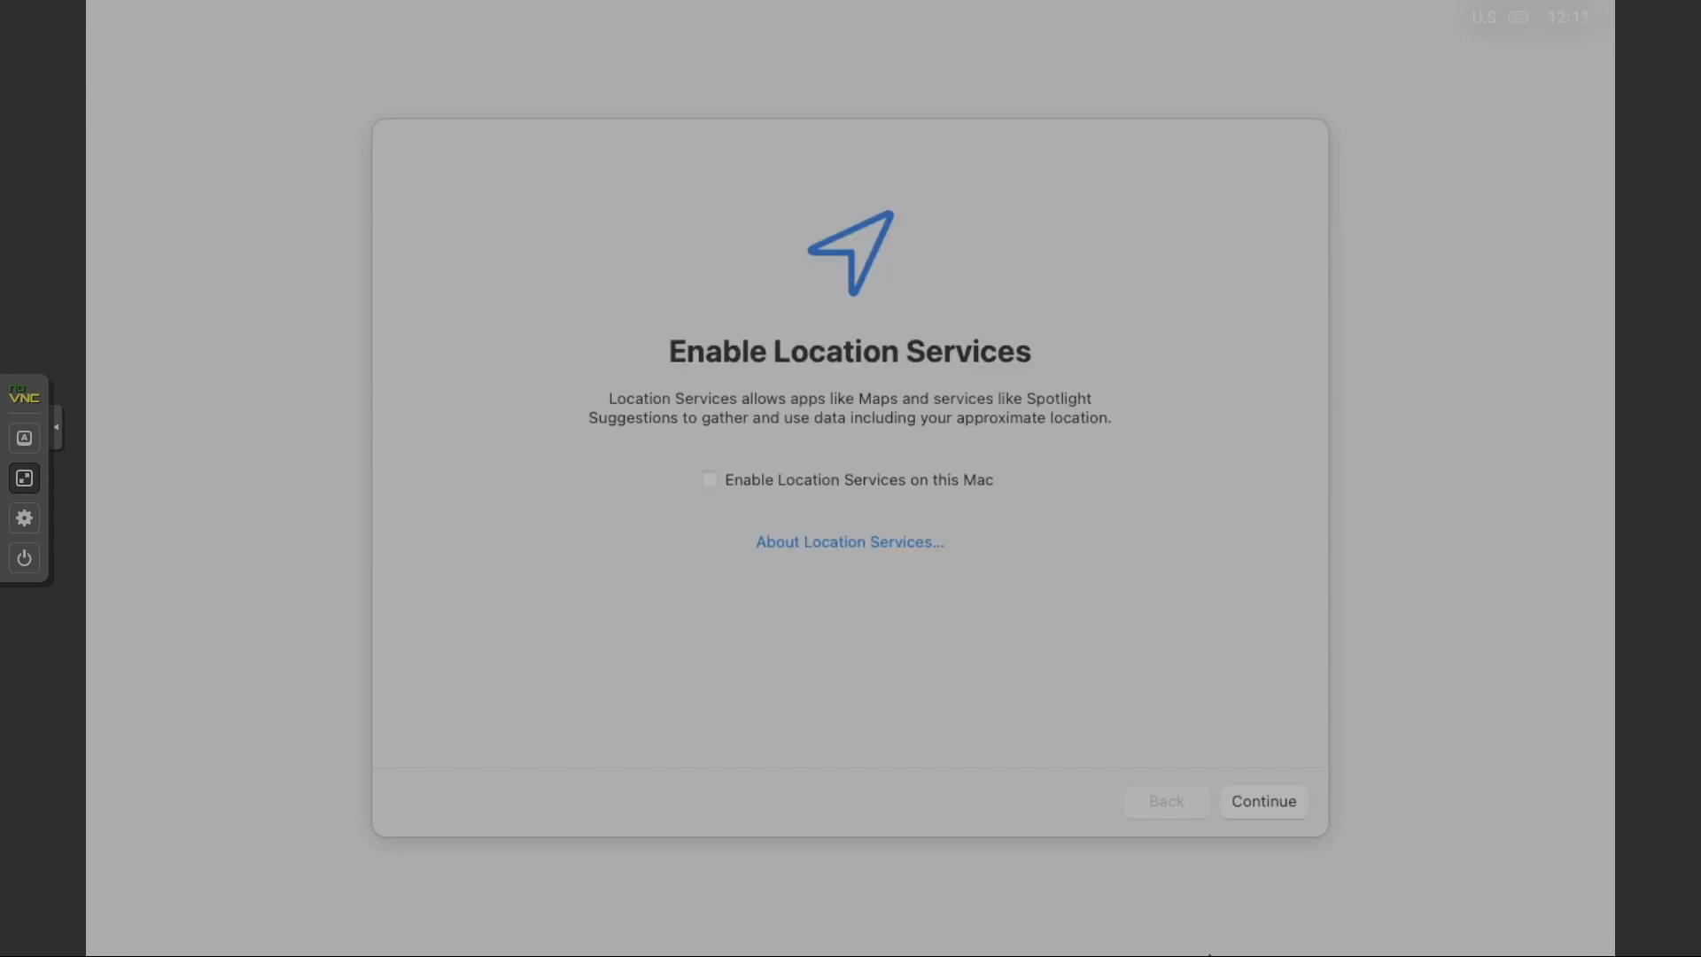
Step: Leave Location Services disabled and pick the United Kingdom on the time zone map
click(1238, 804)
click(847, 571)
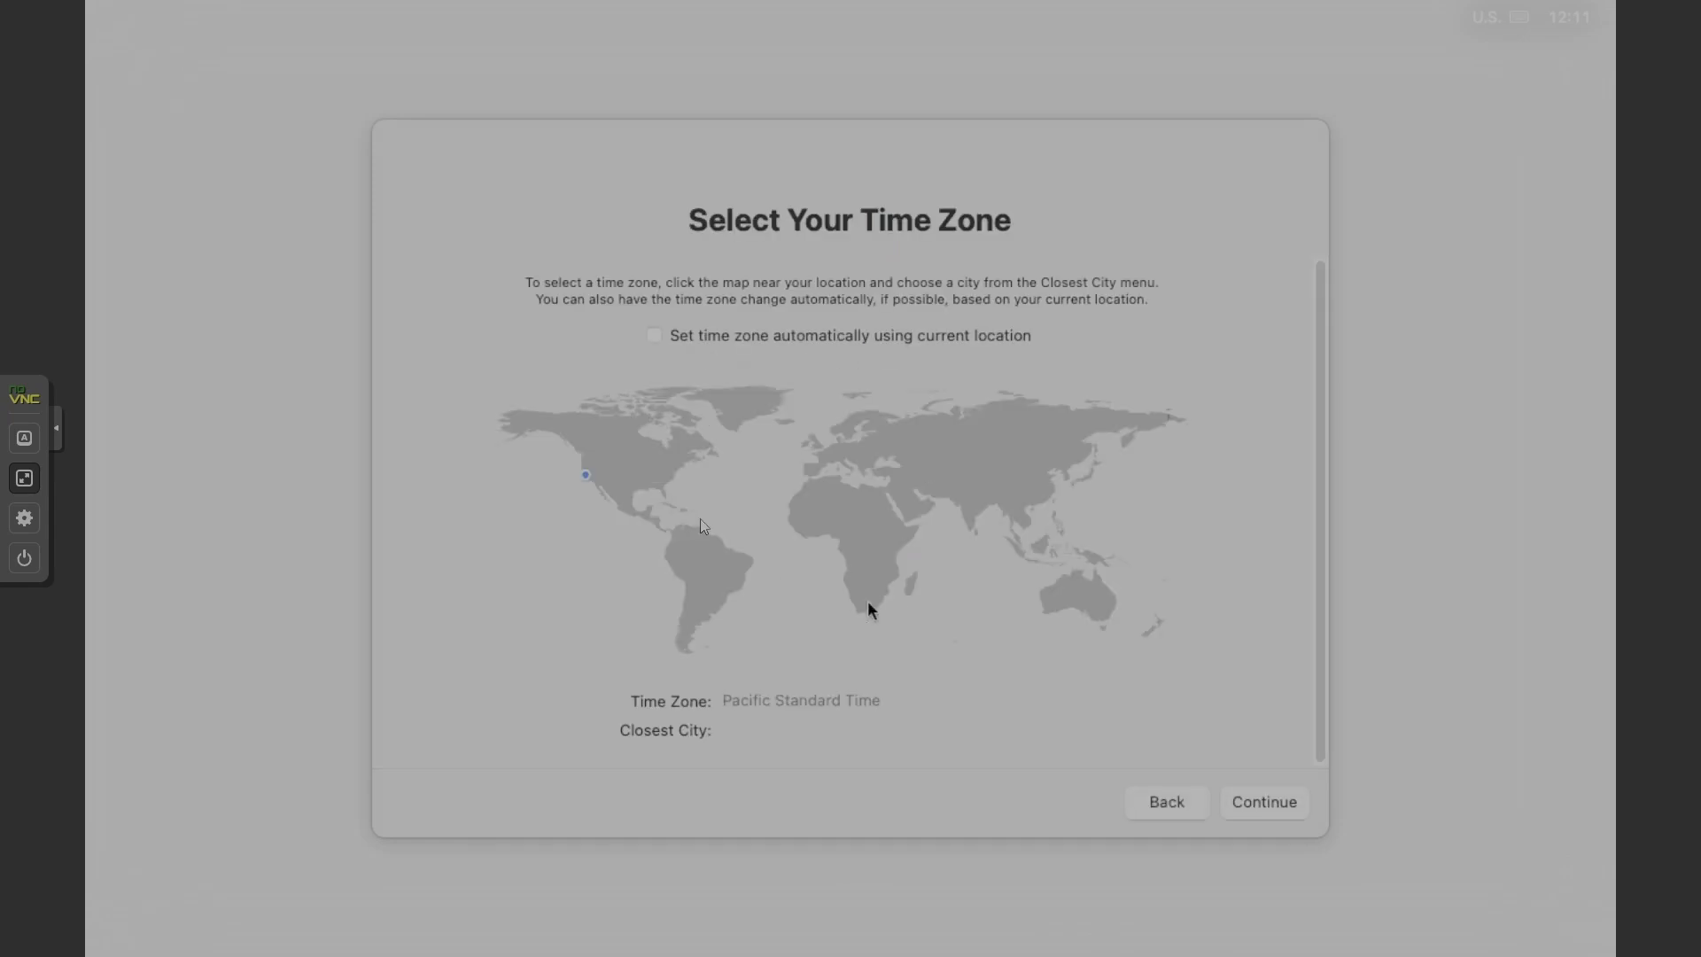
click(813, 449)
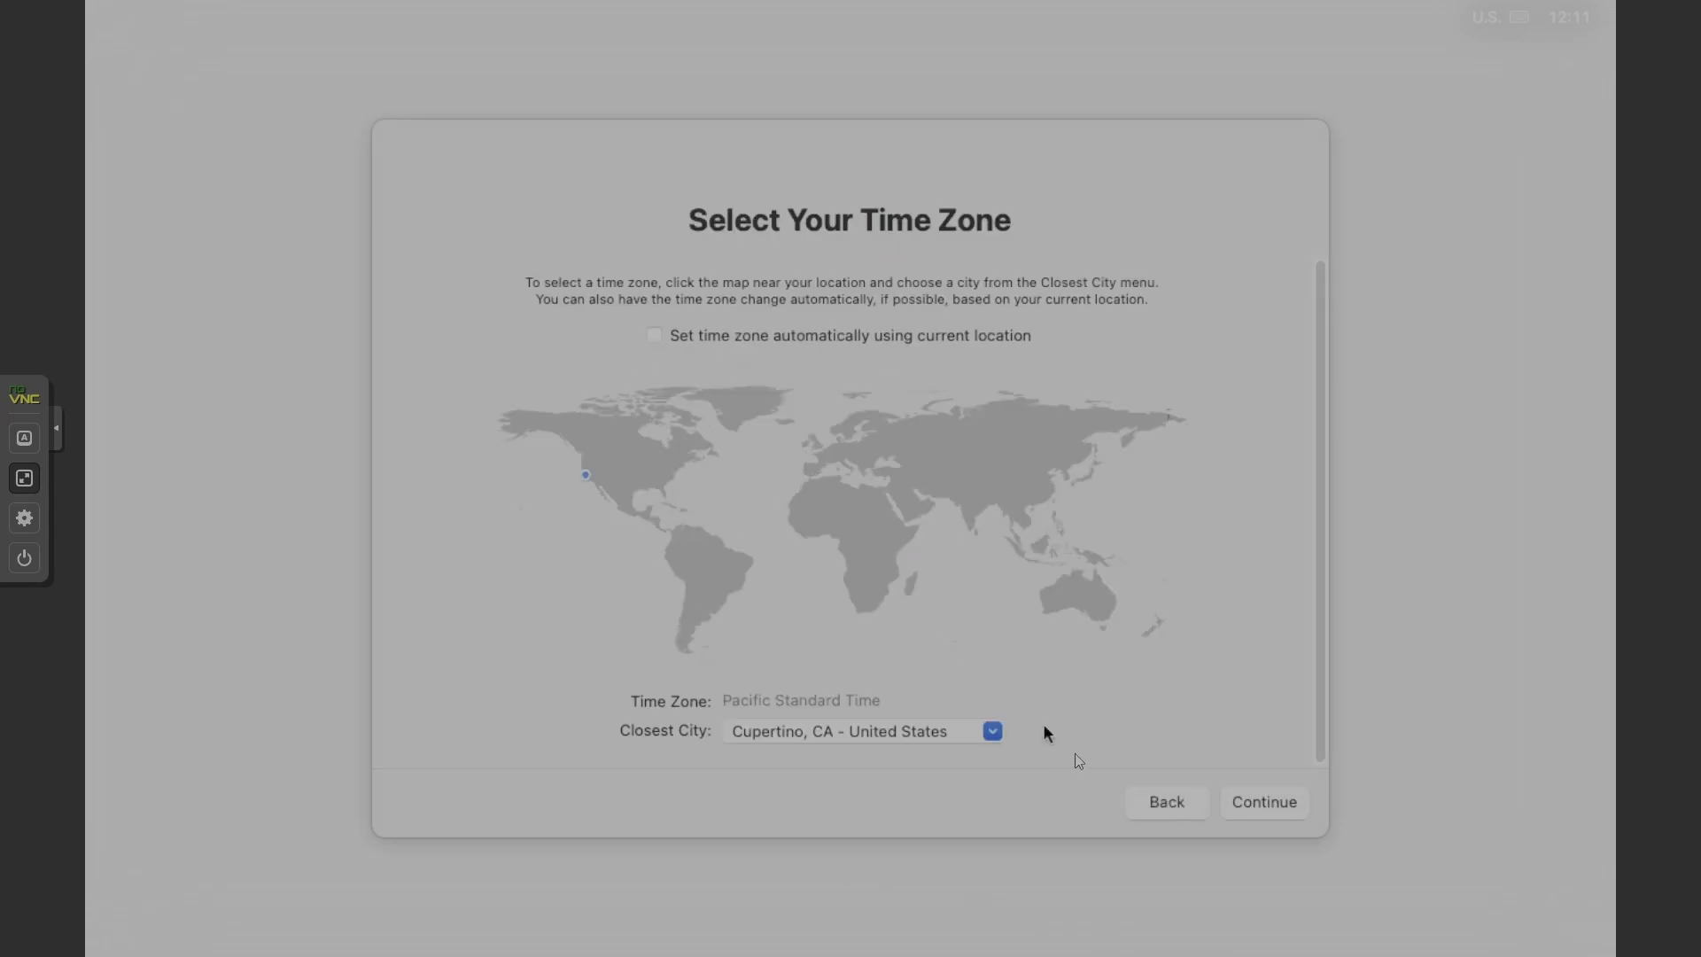
click(1262, 808)
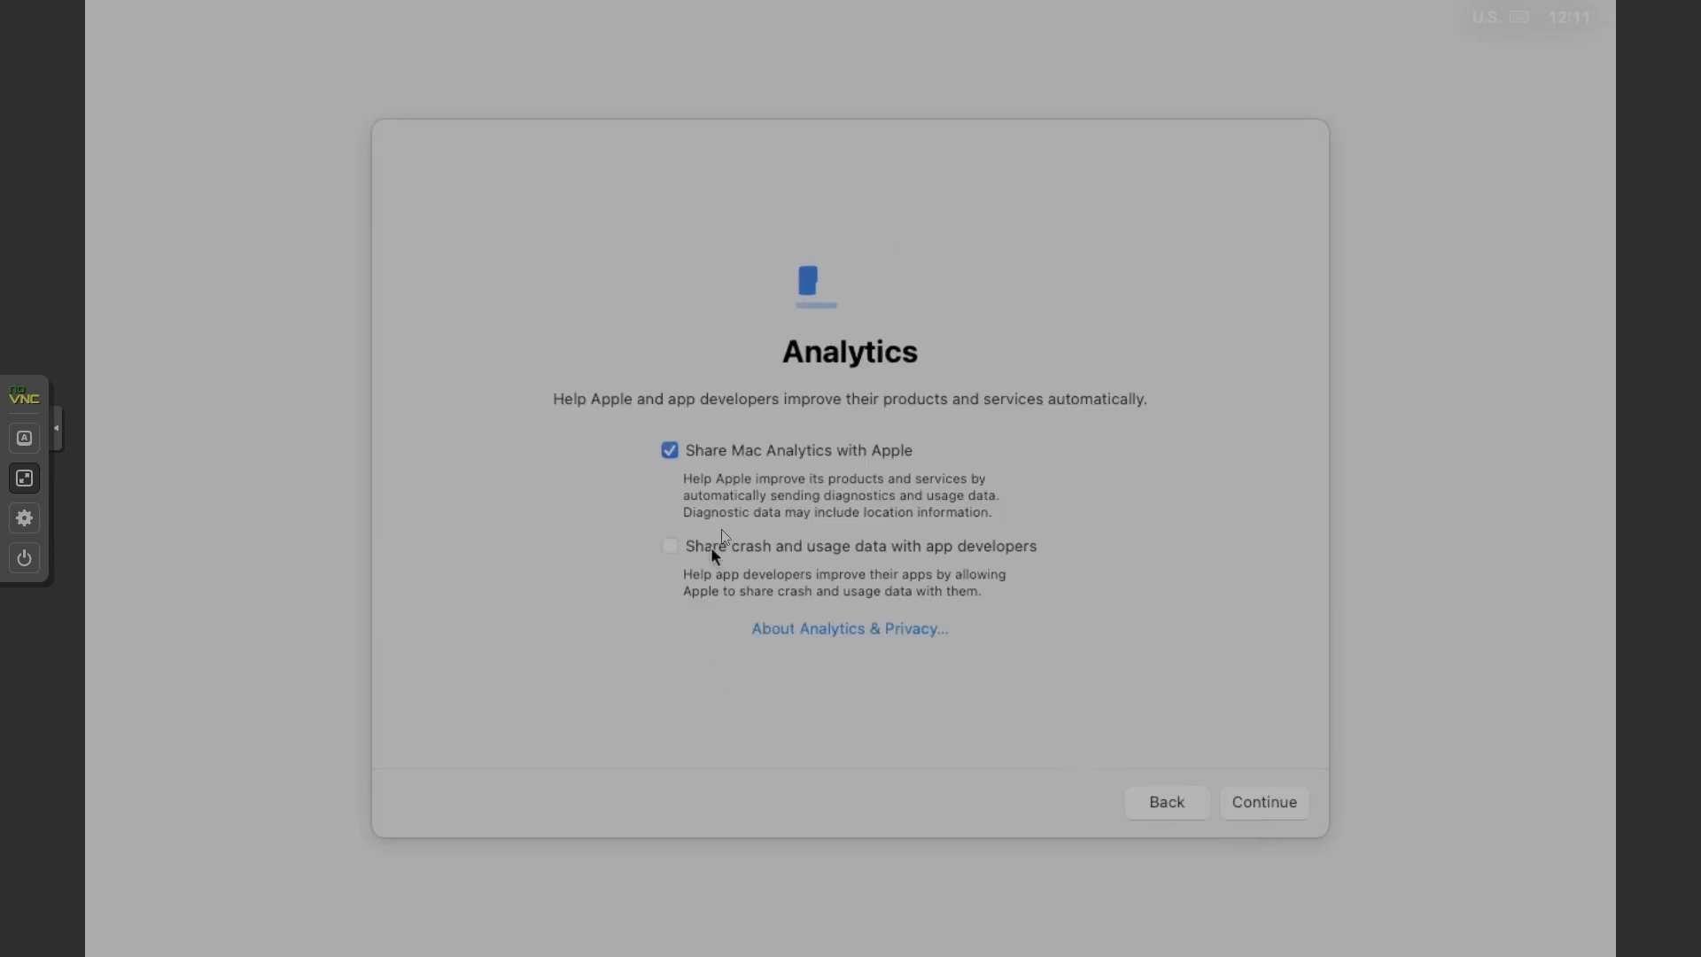
Step: Opt out of sharing Mac Analytics with Apple and postpone the optional setup page that follows
click(669, 450)
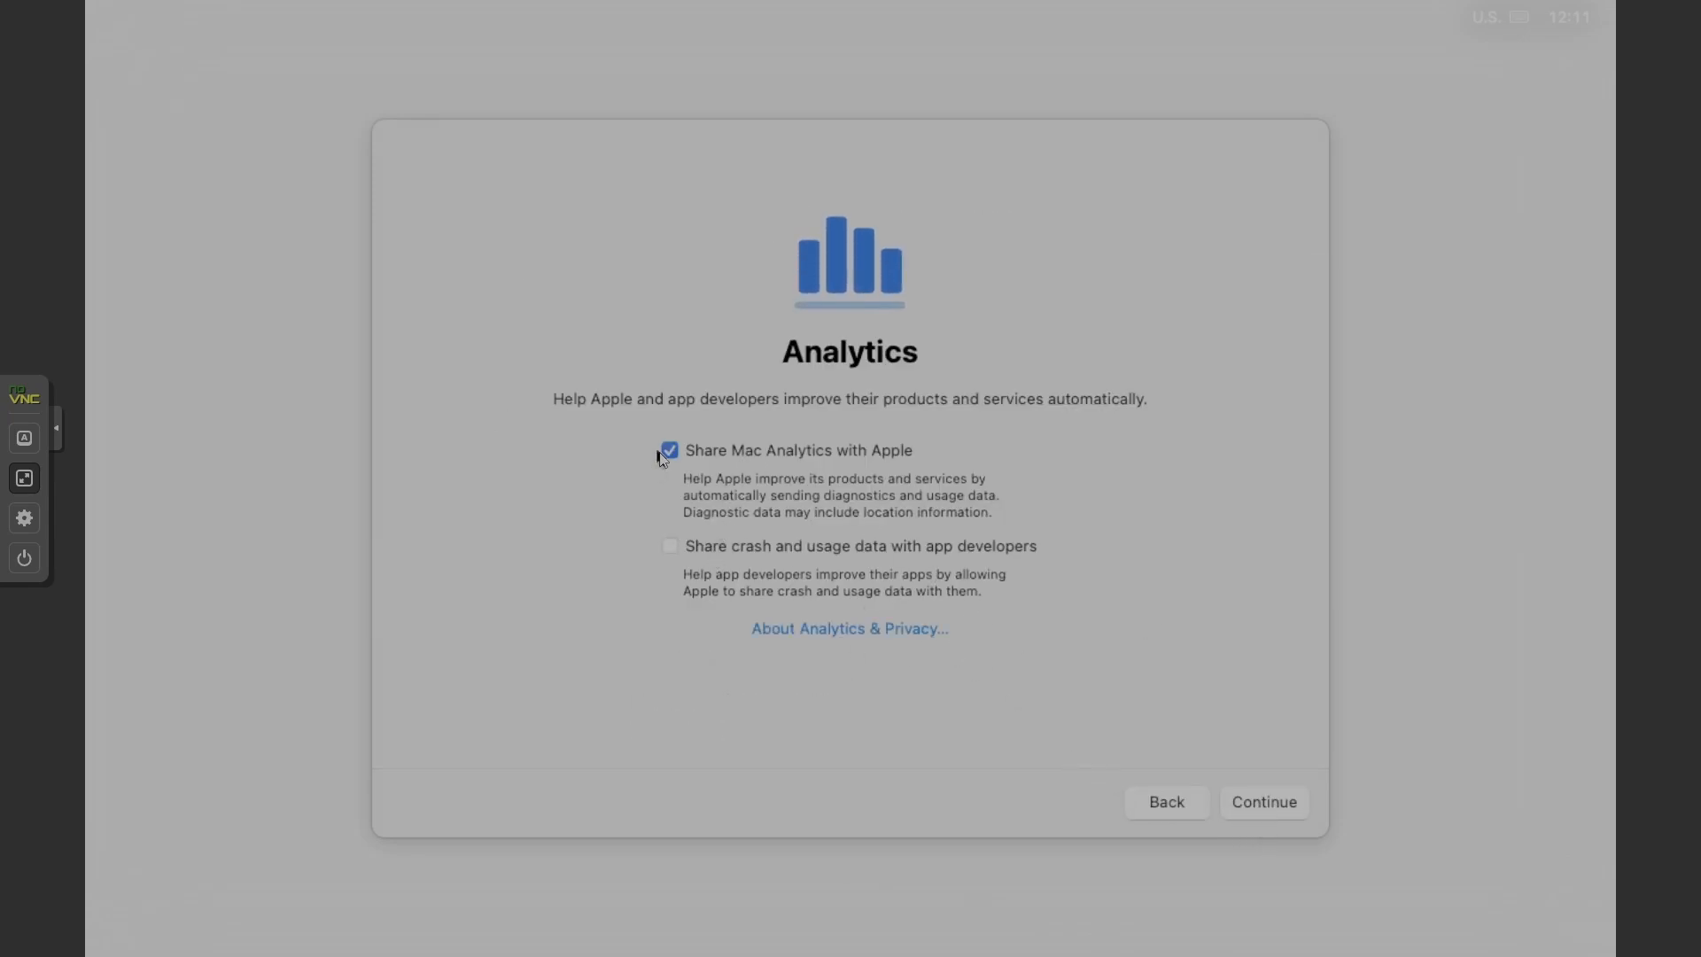
click(1282, 800)
click(457, 800)
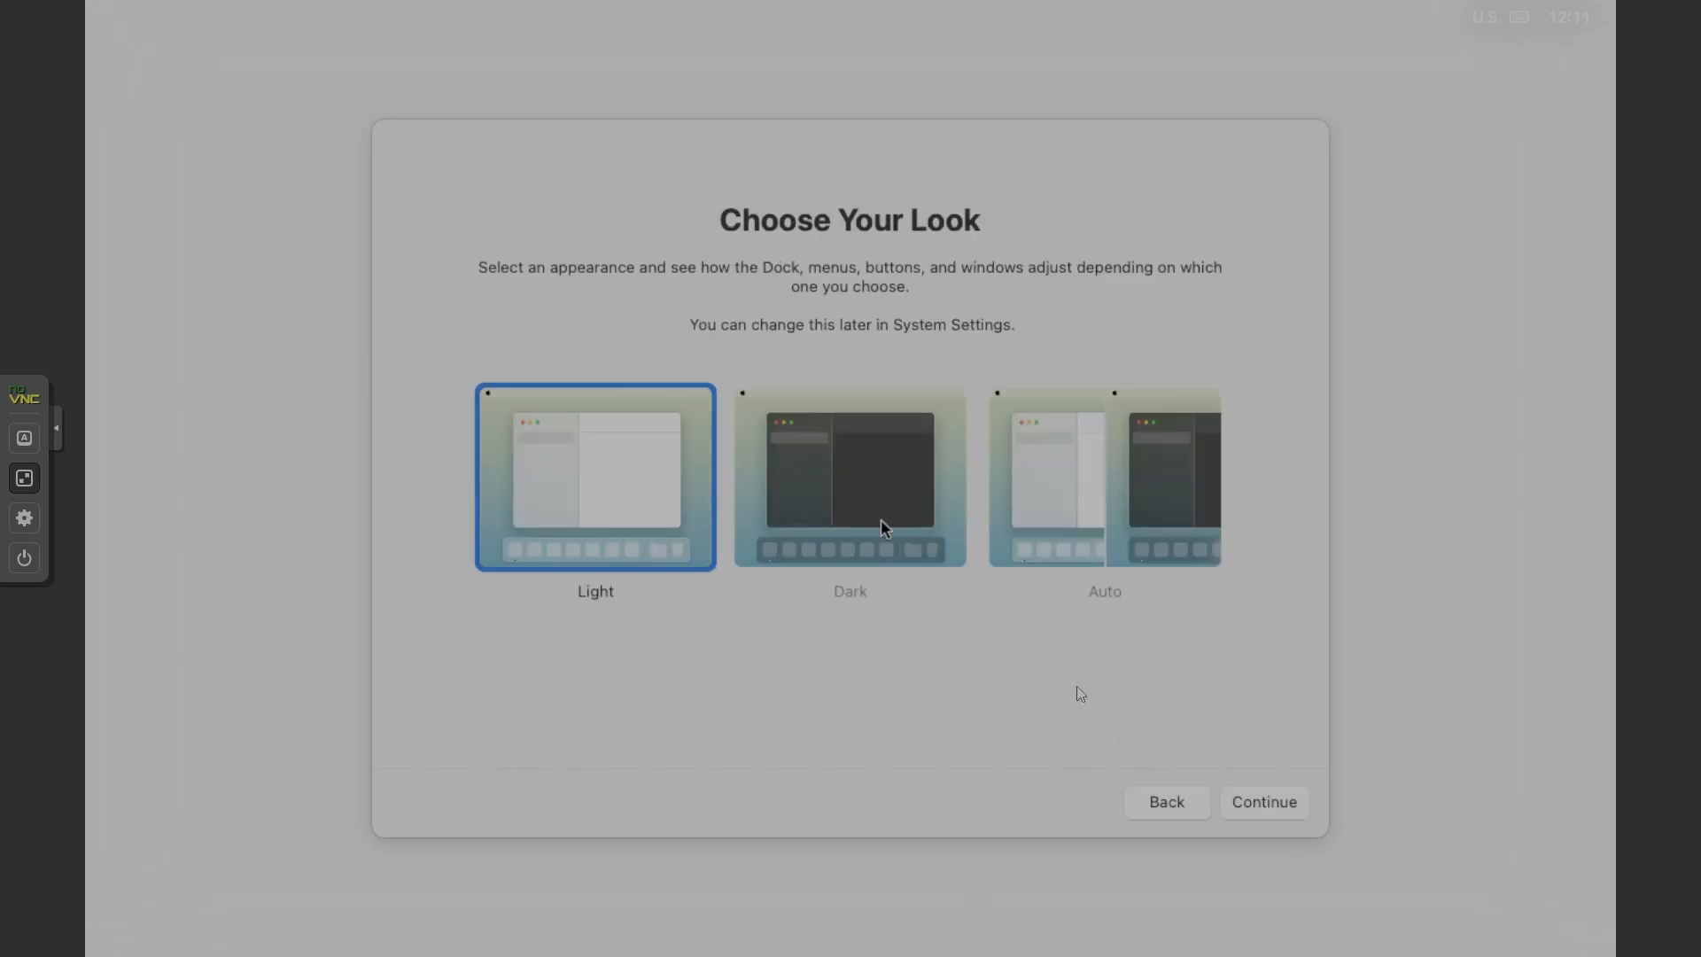
Step: Choose the Dark look and continue past the Welcome to Mac screen to the desktop
click(809, 474)
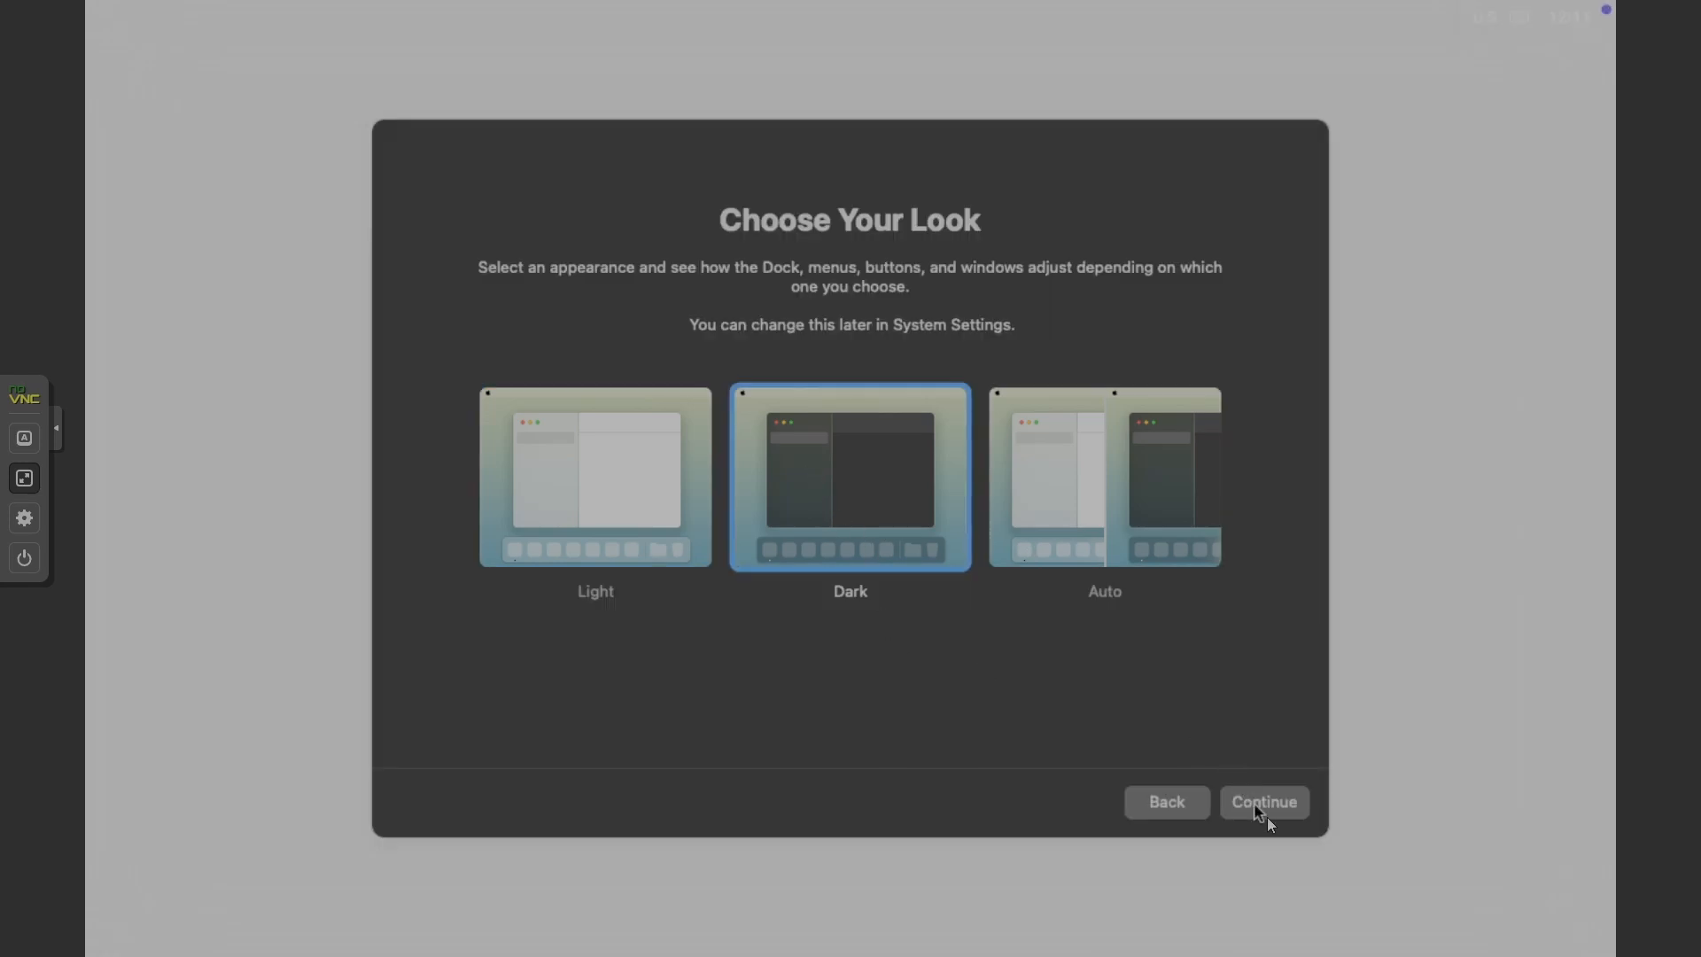
click(1265, 806)
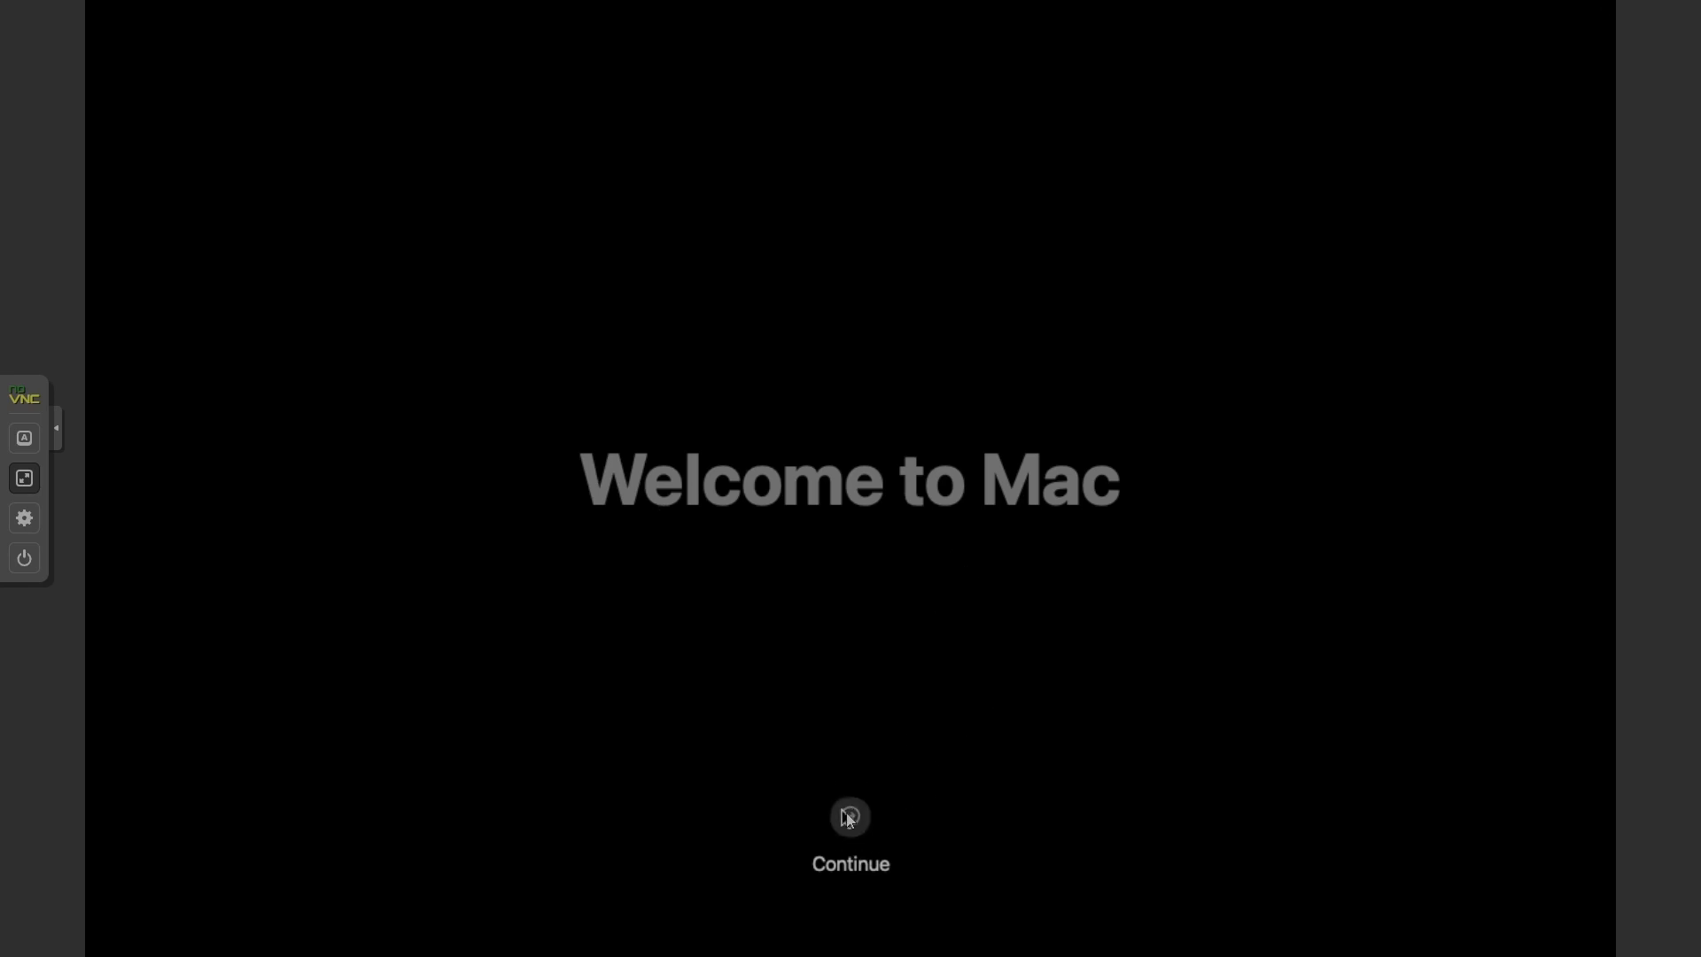
click(851, 822)
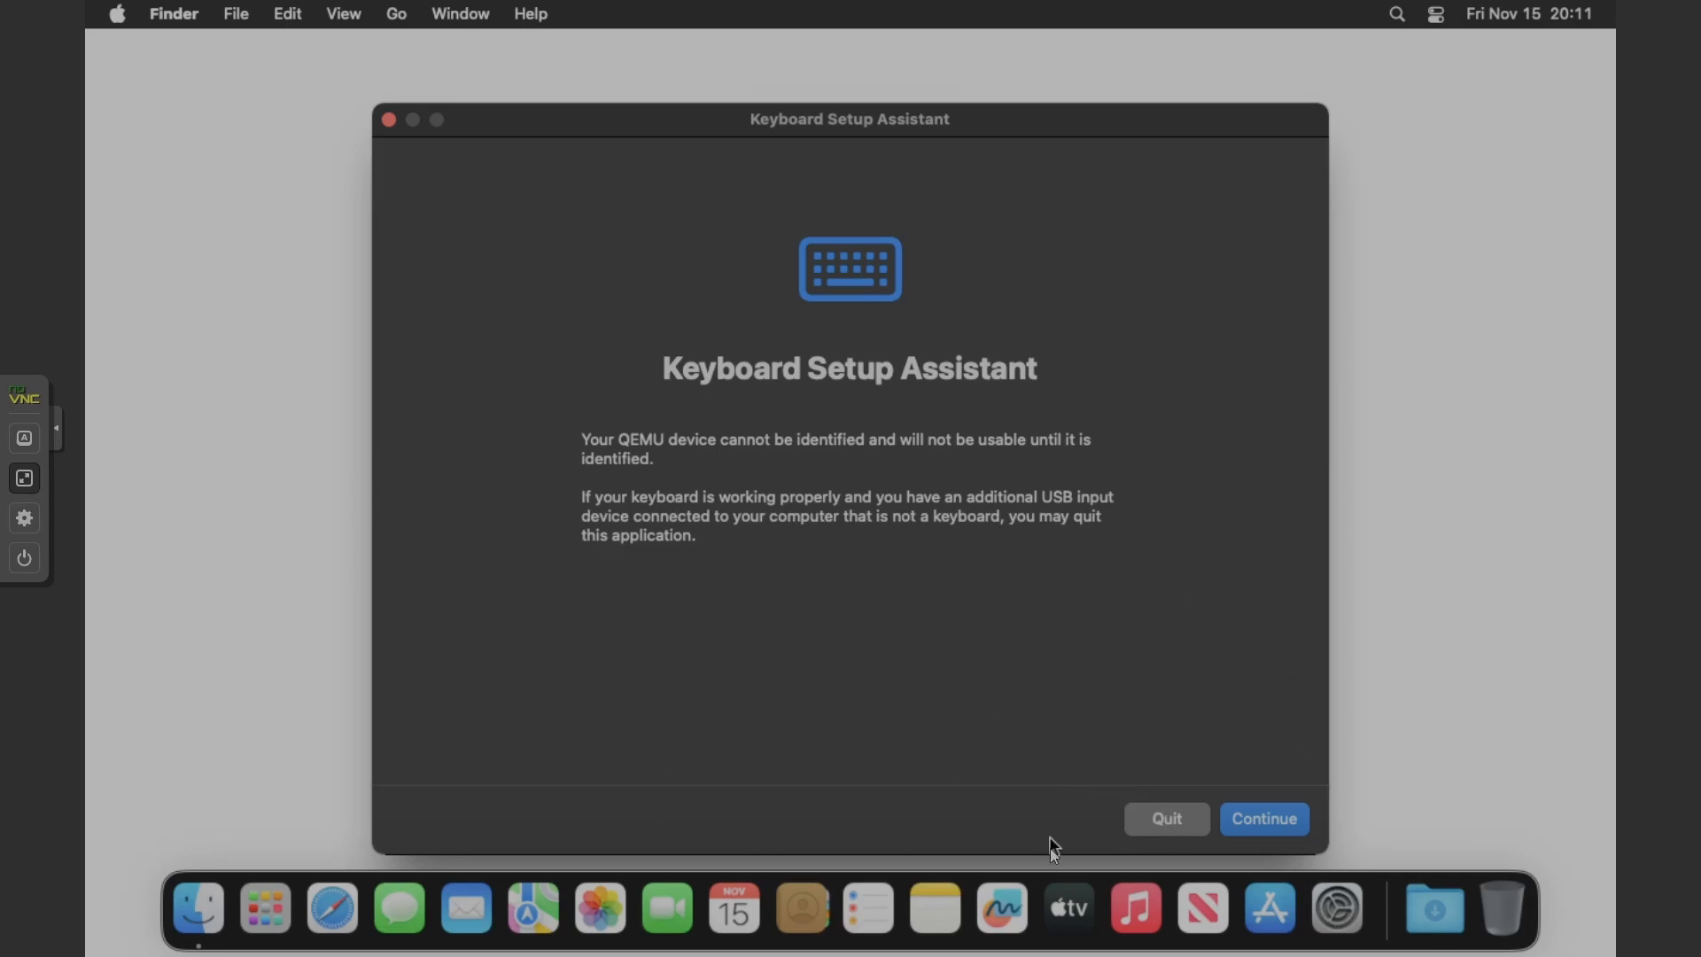
Step: Quit the Keyboard Setup Assistant and open a Finder window
click(1168, 833)
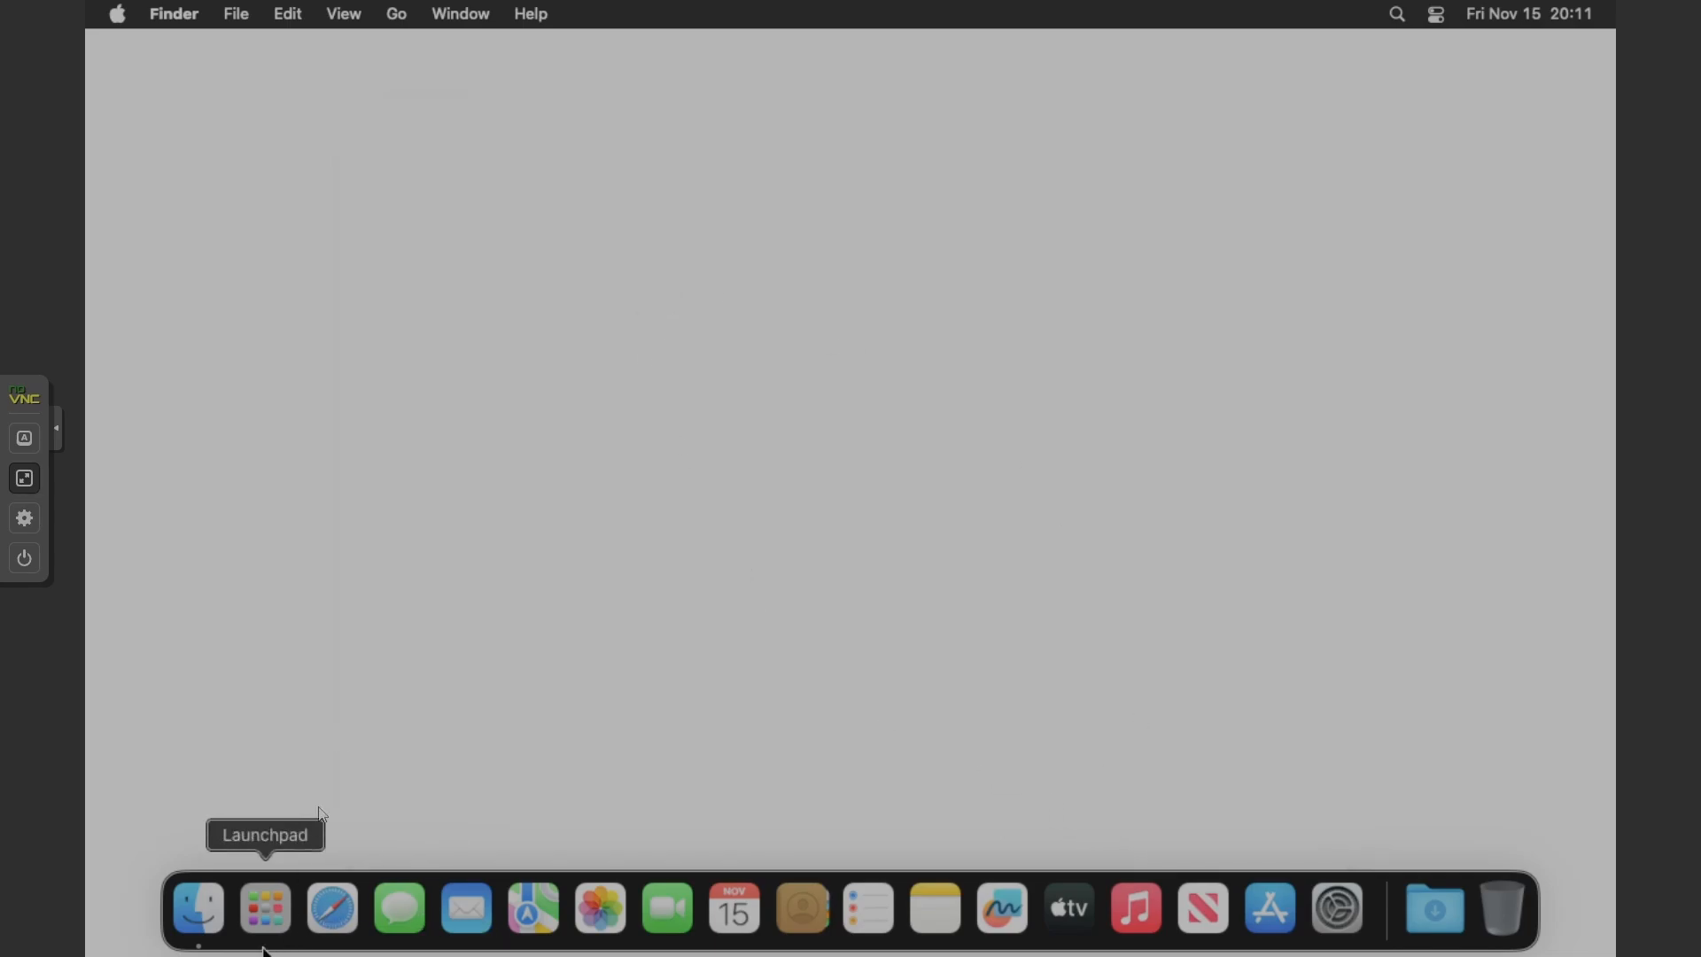
click(203, 913)
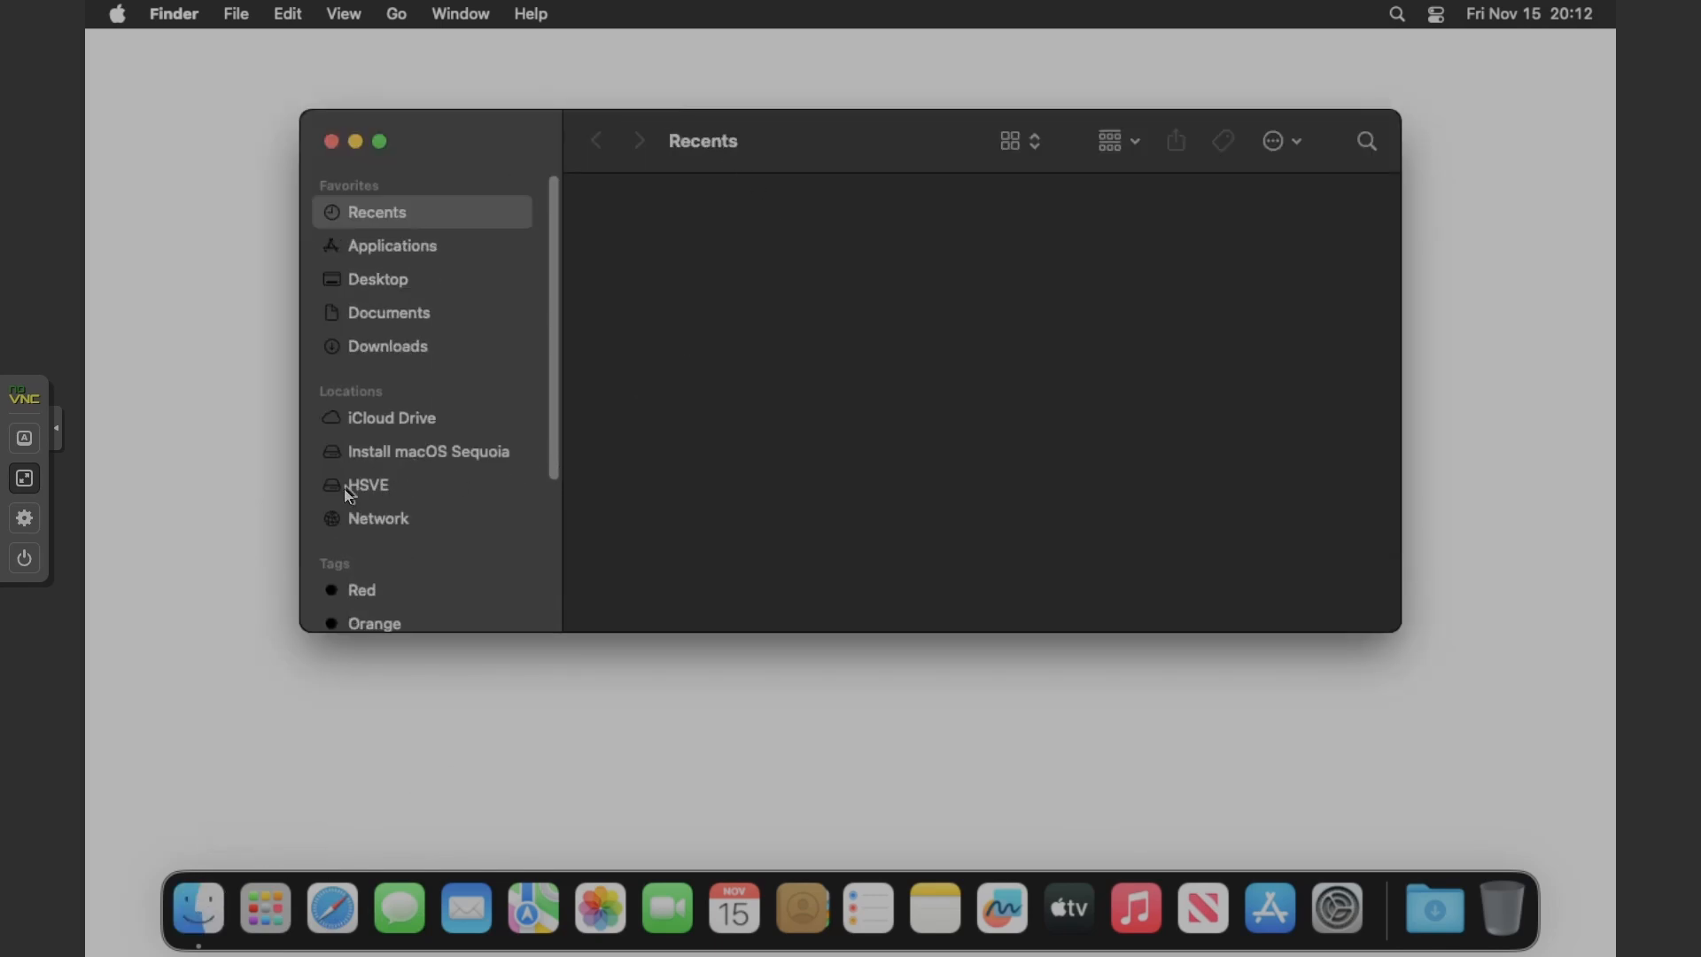
Step: Copy the Get Started folder from the HSVE volume into Downloads
click(379, 489)
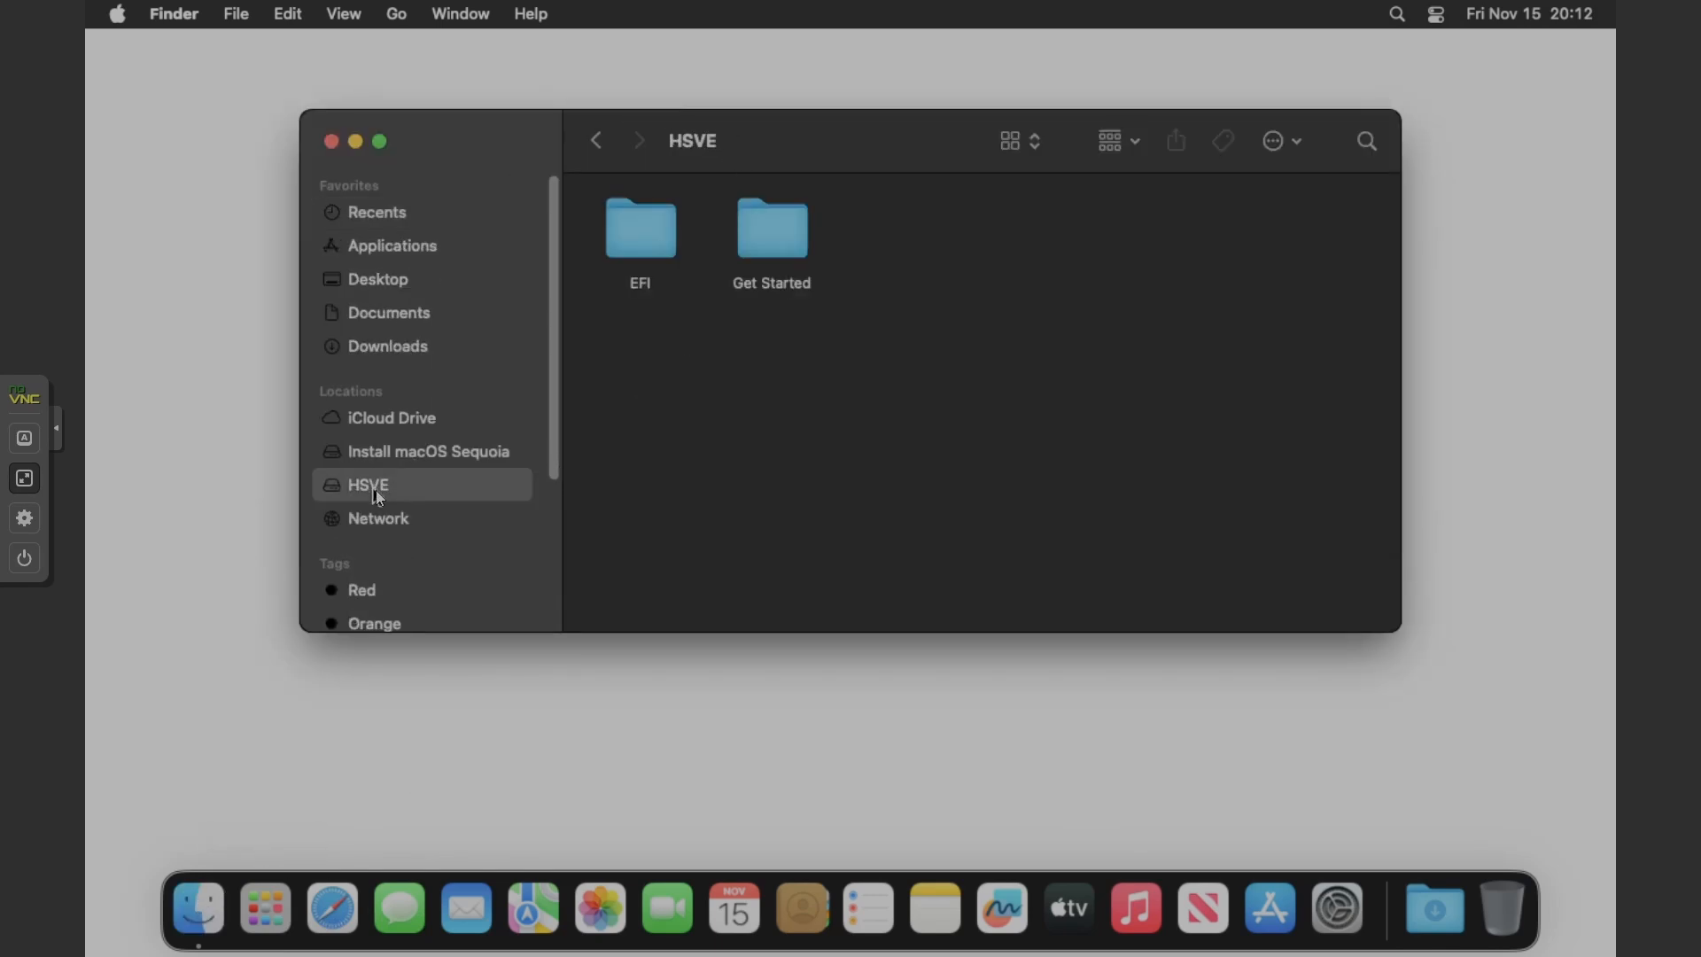
click(753, 237)
drag(772, 271, 753, 381)
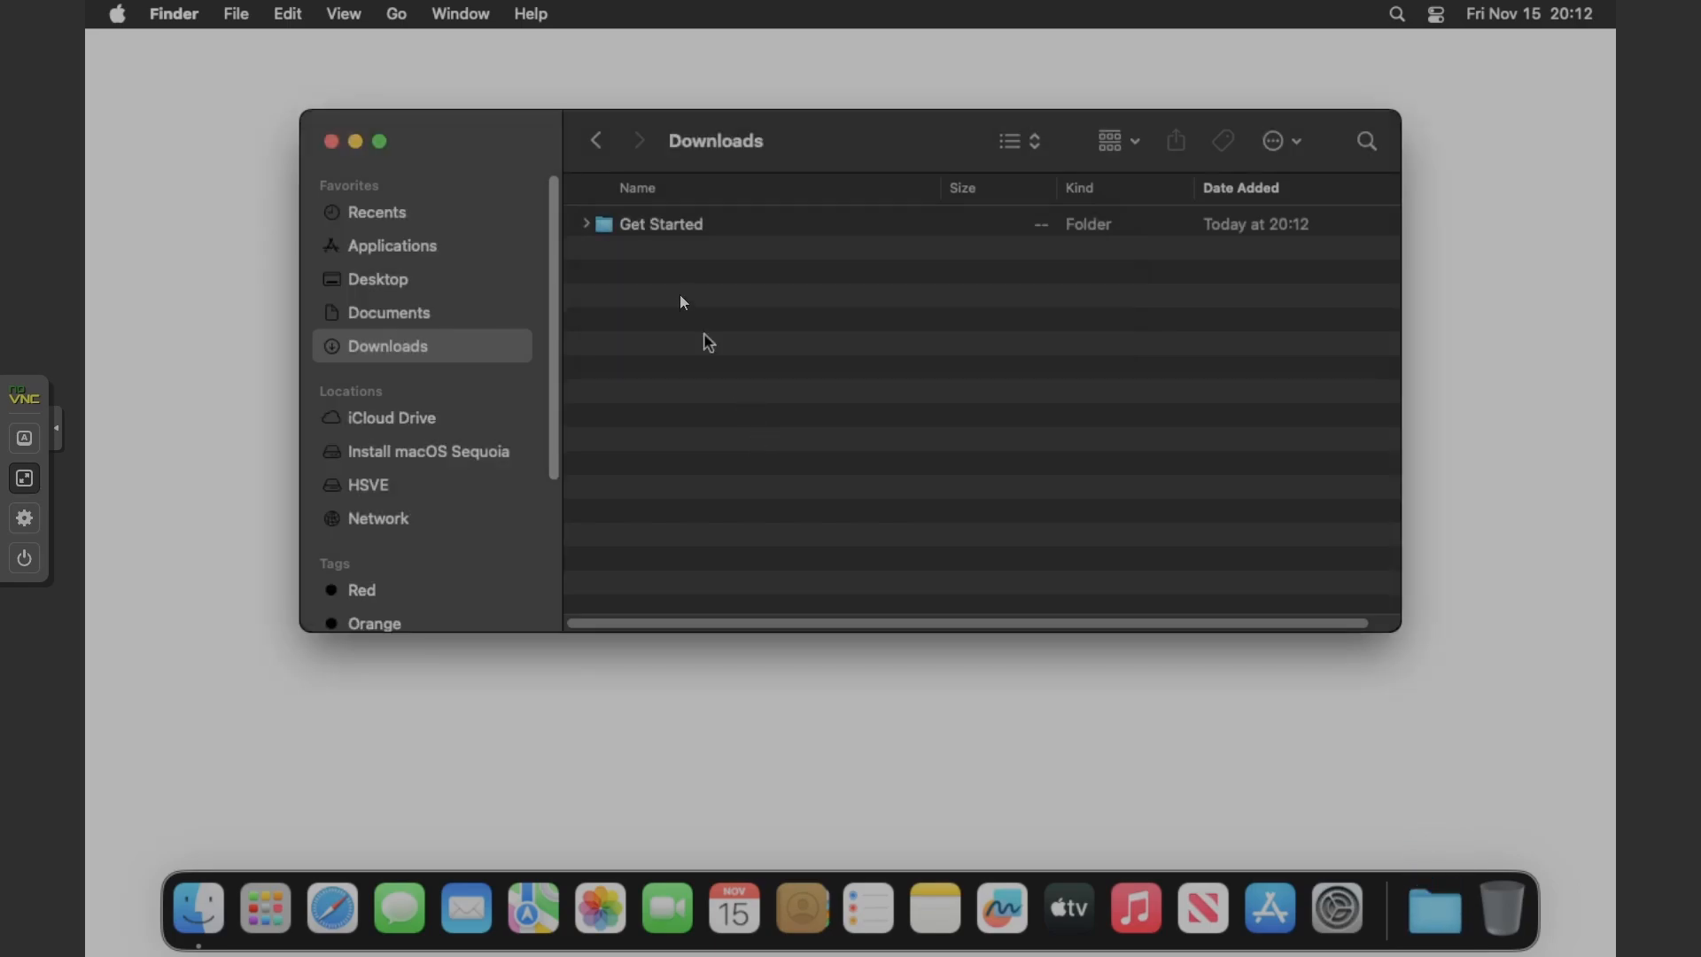
Step: Extract OpenCore Configurator.zip in the Tools subfolder of the downloaded Get Started folder
double_click(725, 230)
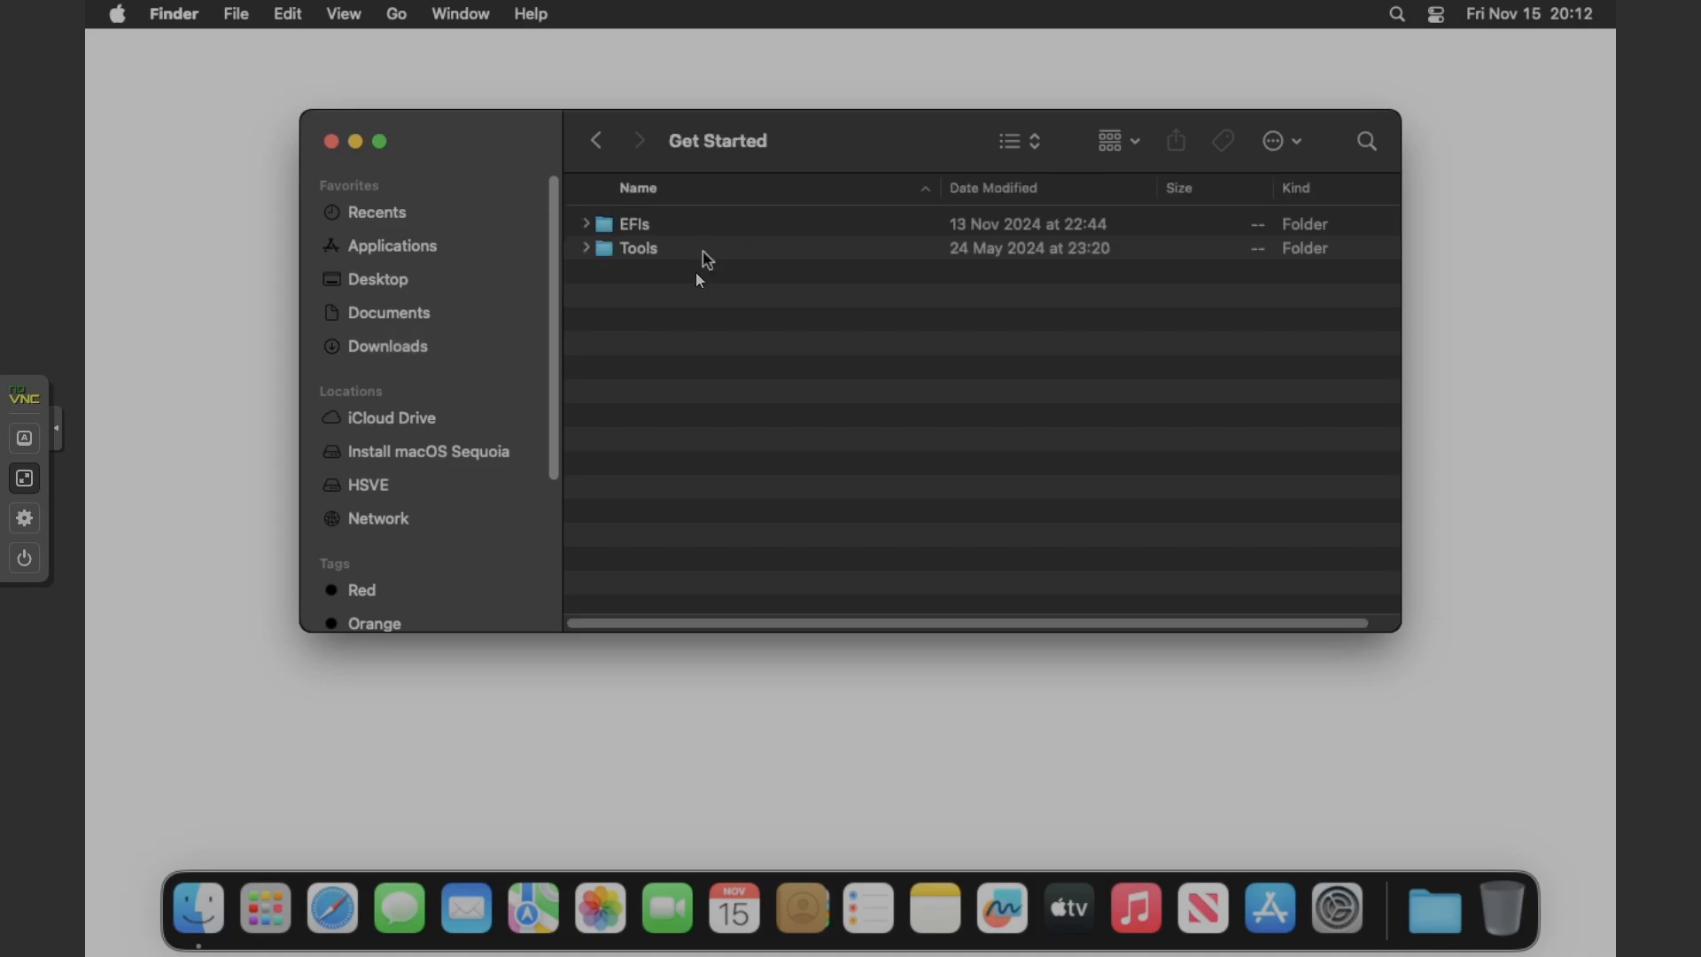
double_click(634, 248)
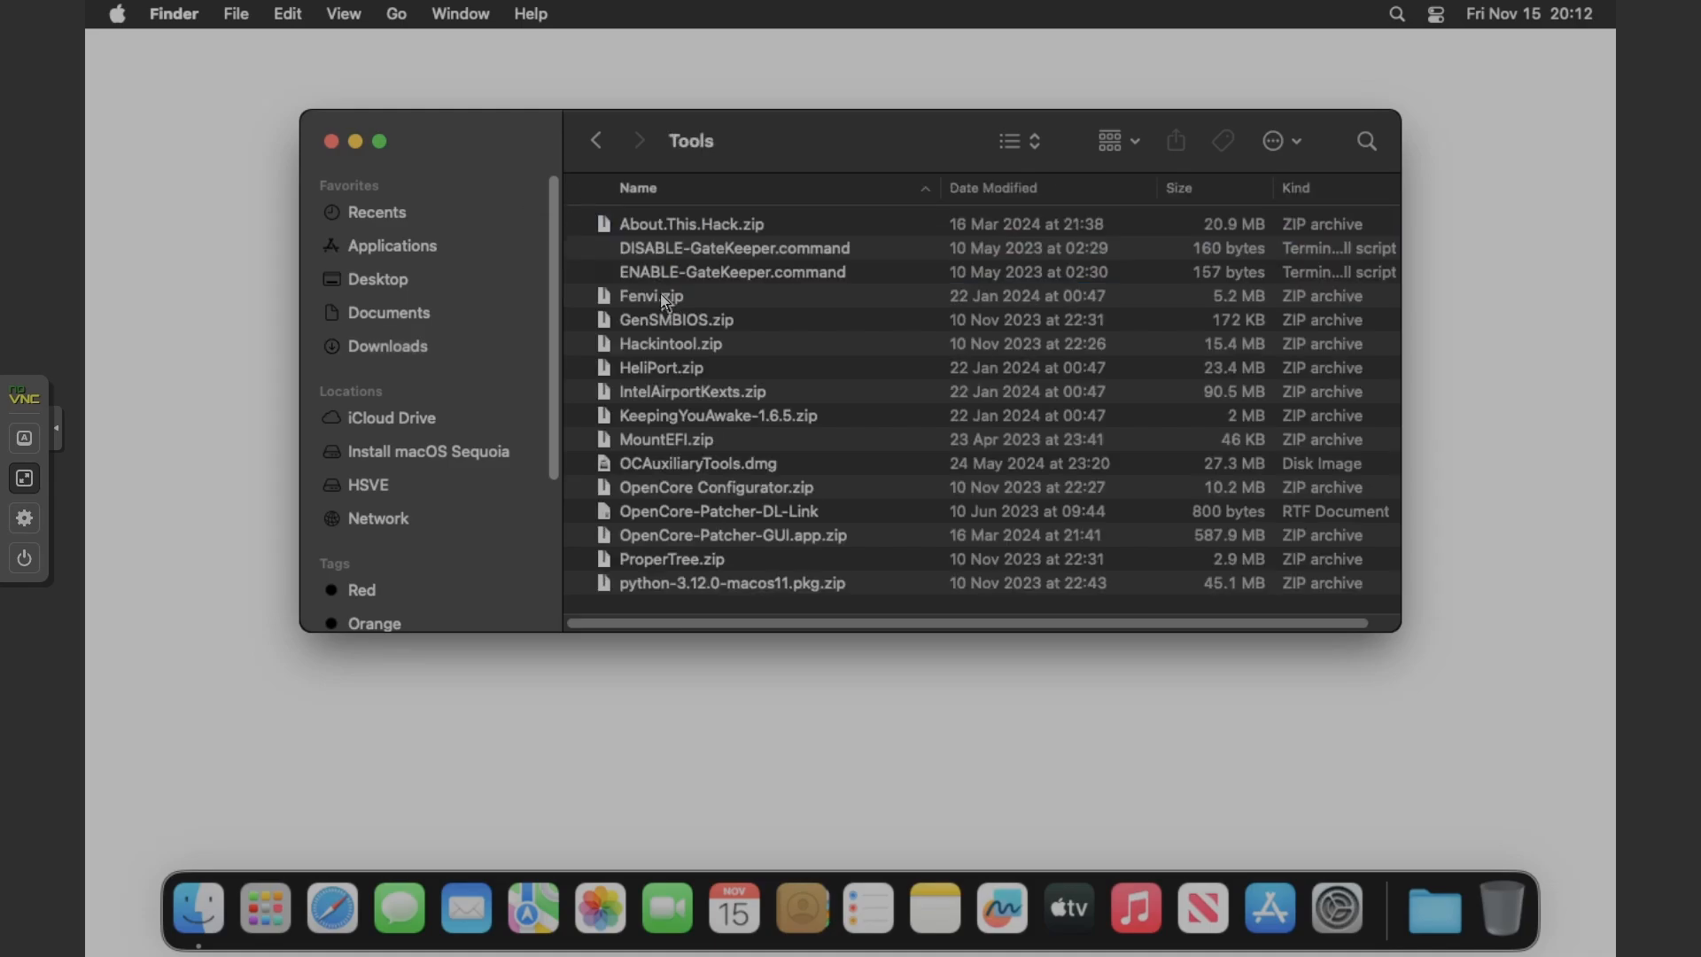
click(669, 492)
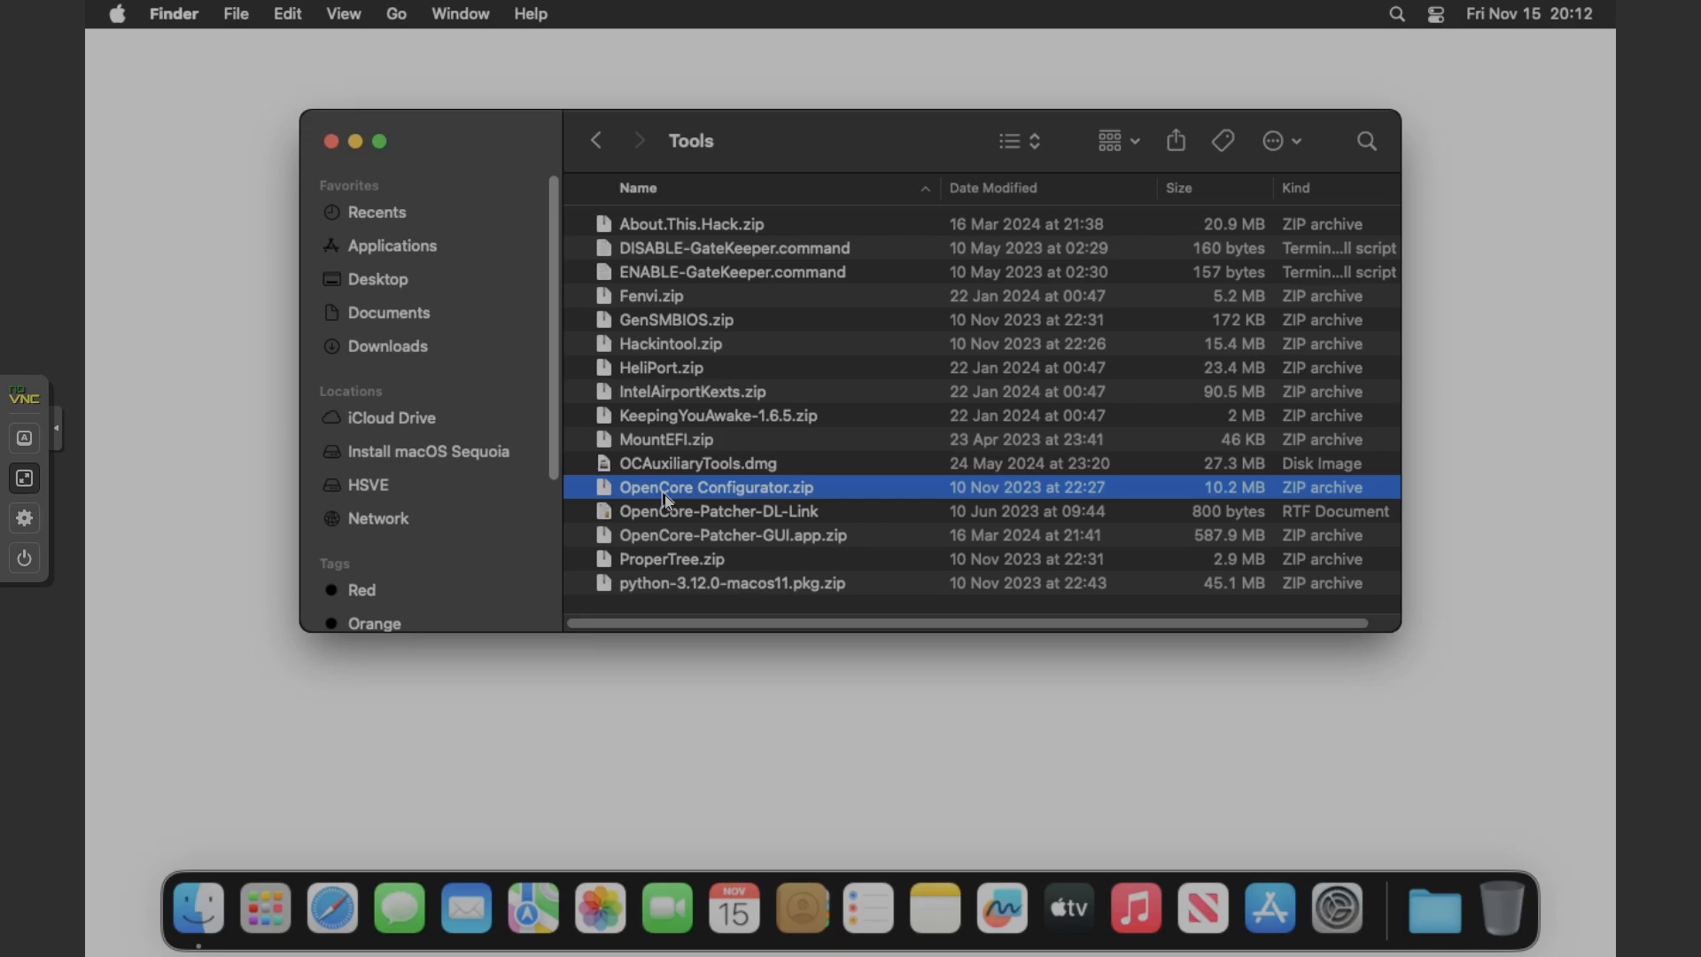
click(661, 462)
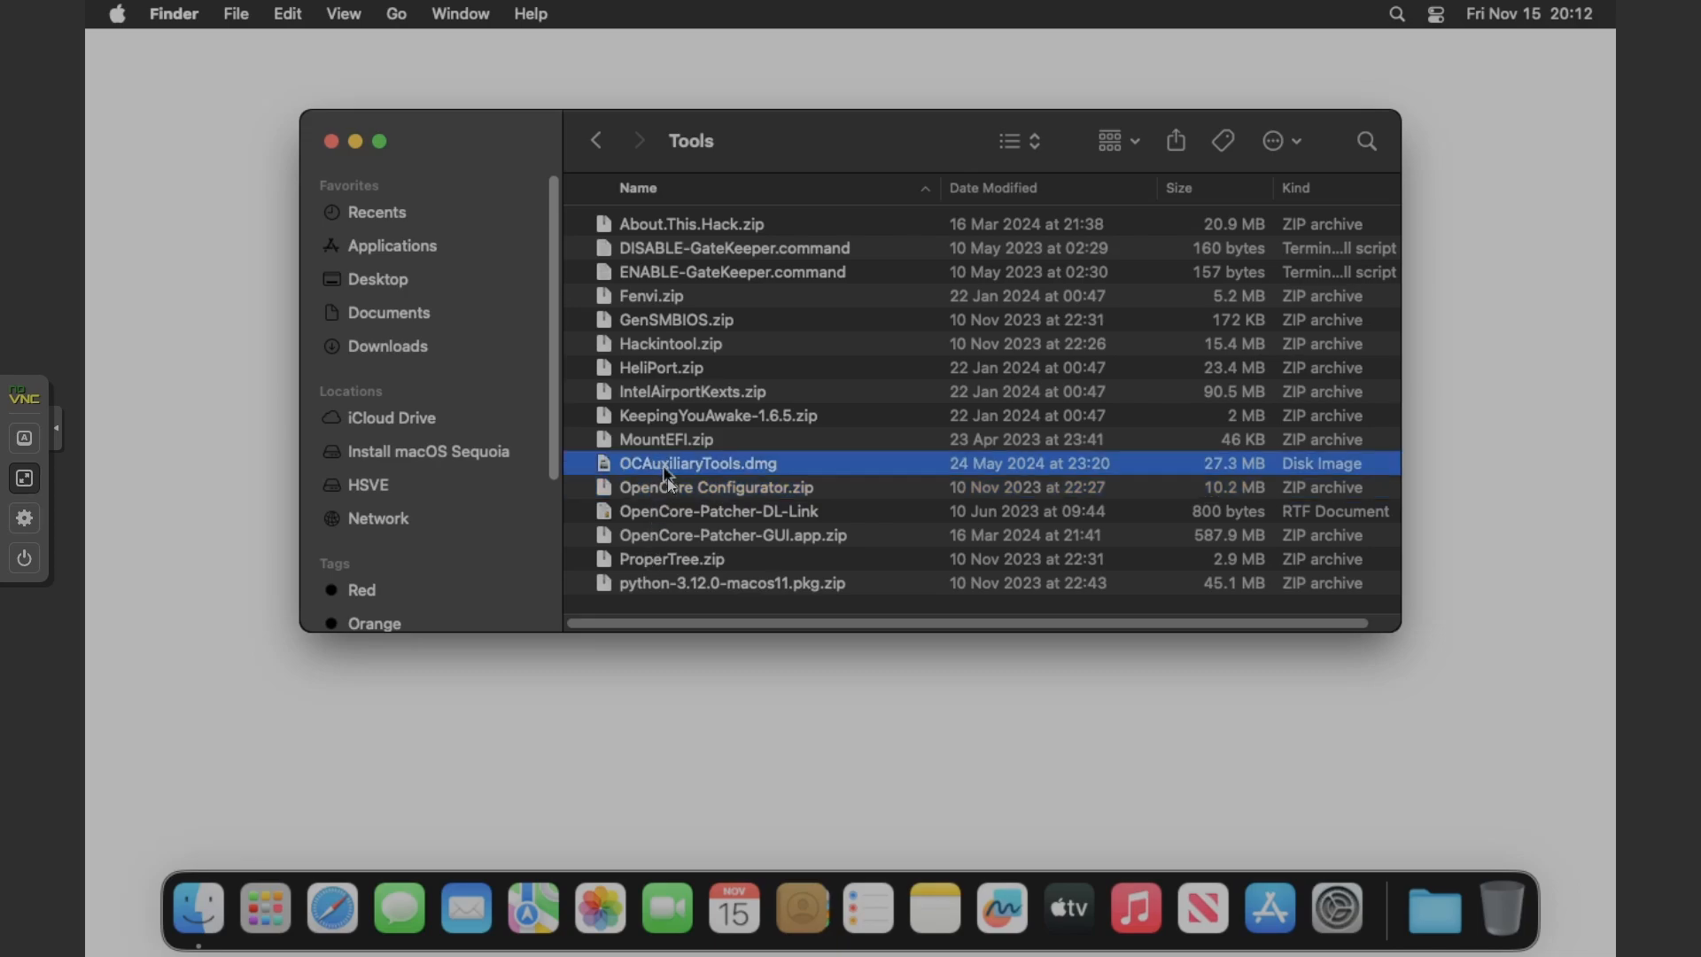
click(668, 488)
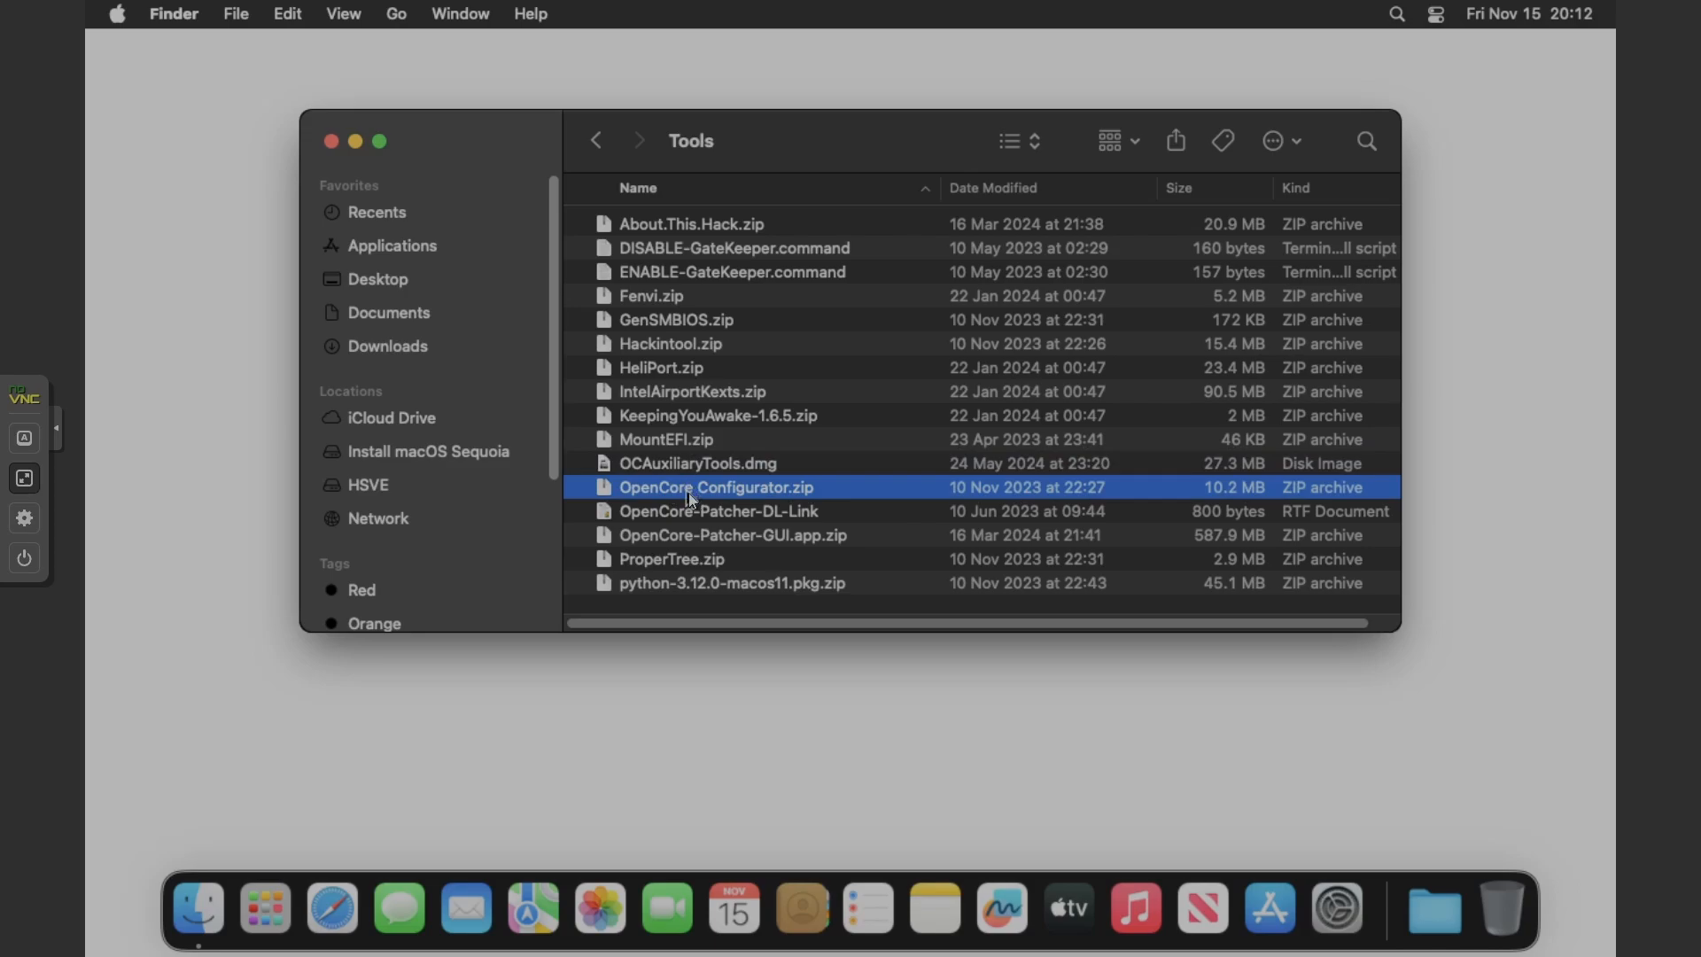
right_click(689, 493)
click(709, 455)
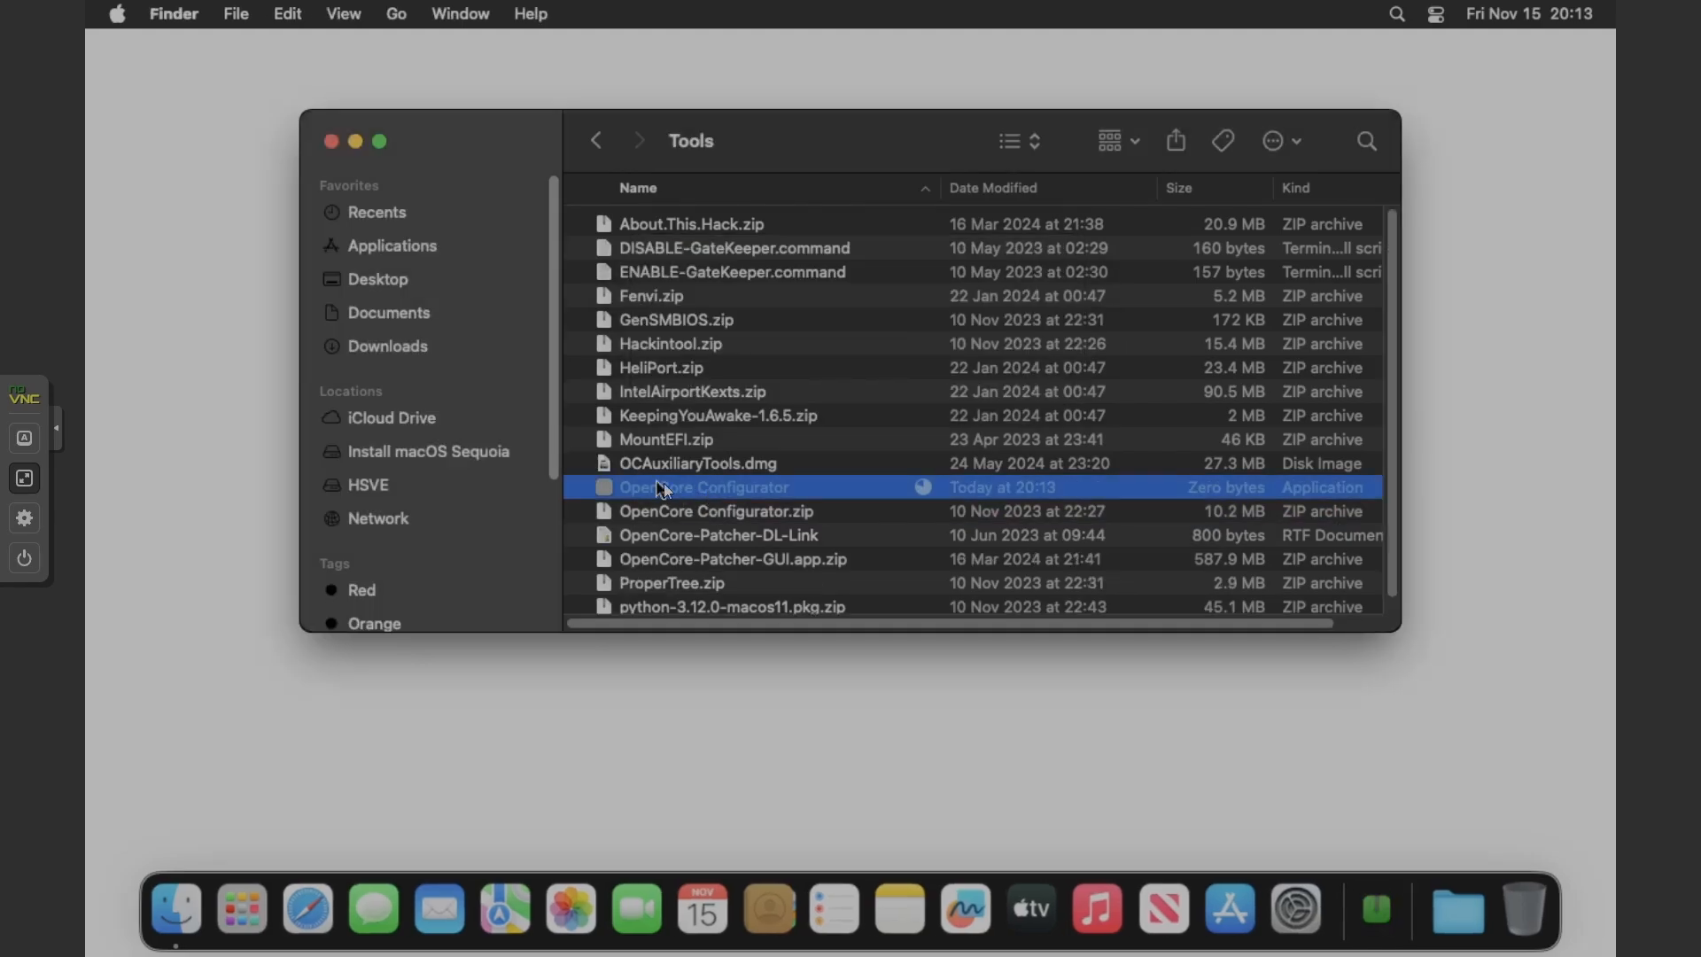
Step: Try to open the extracted OpenCore Configurator app and dismiss the security warning without trashing it
right_click(705, 487)
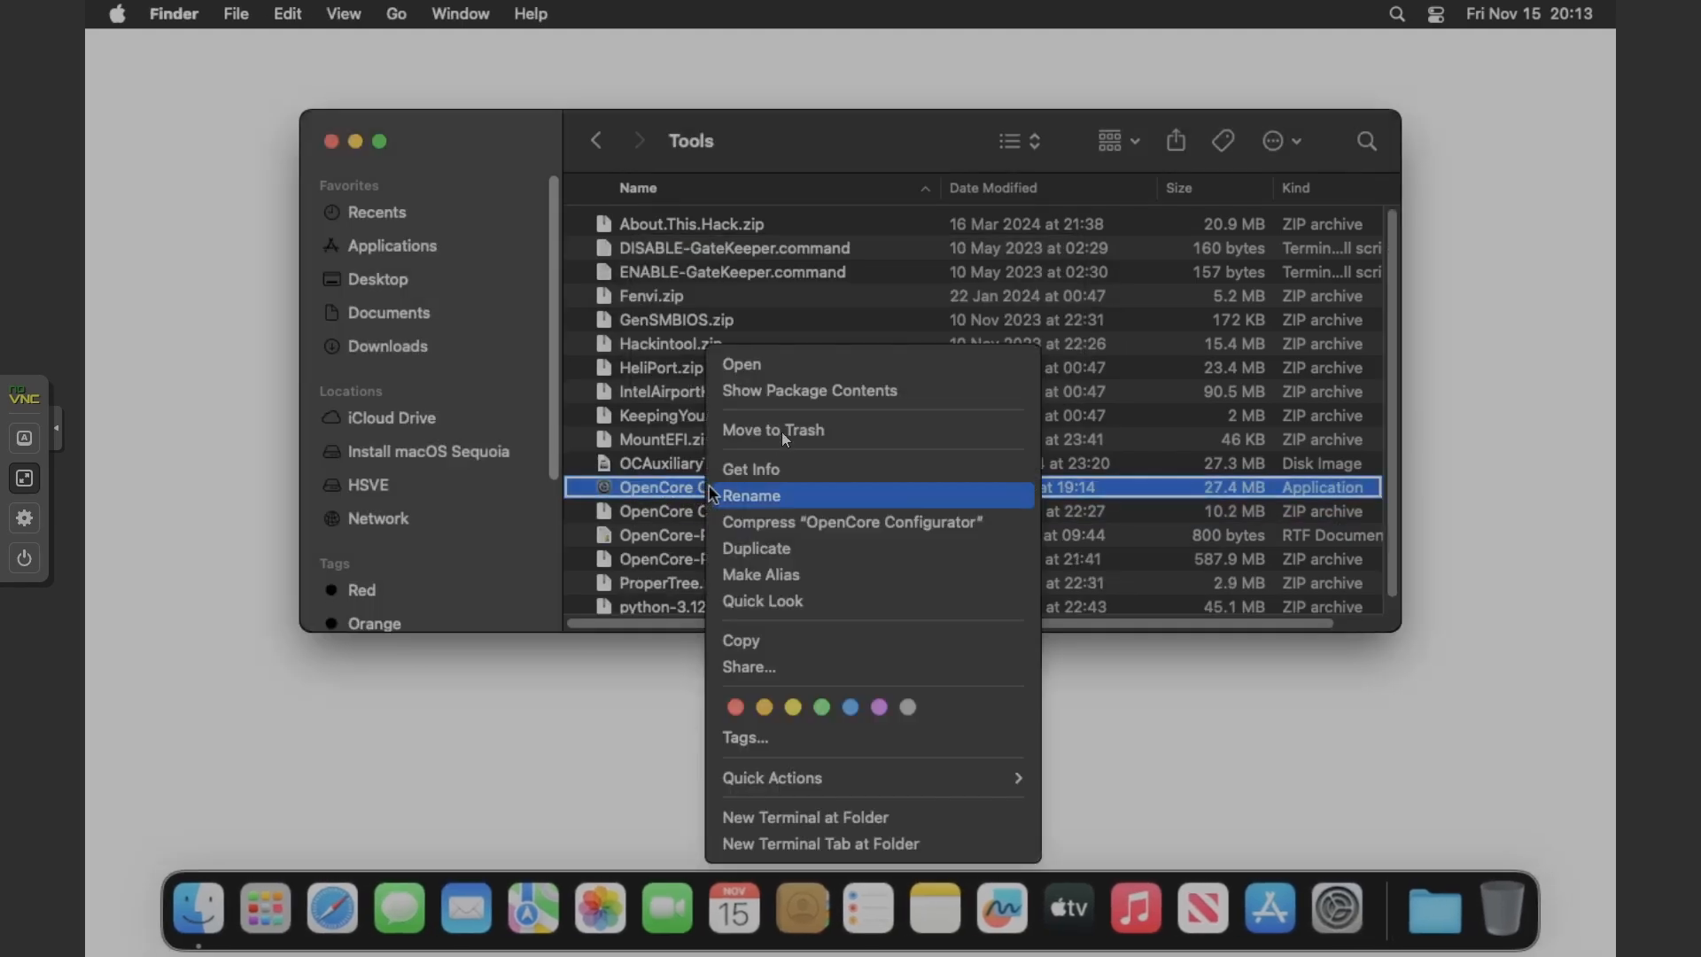
click(778, 367)
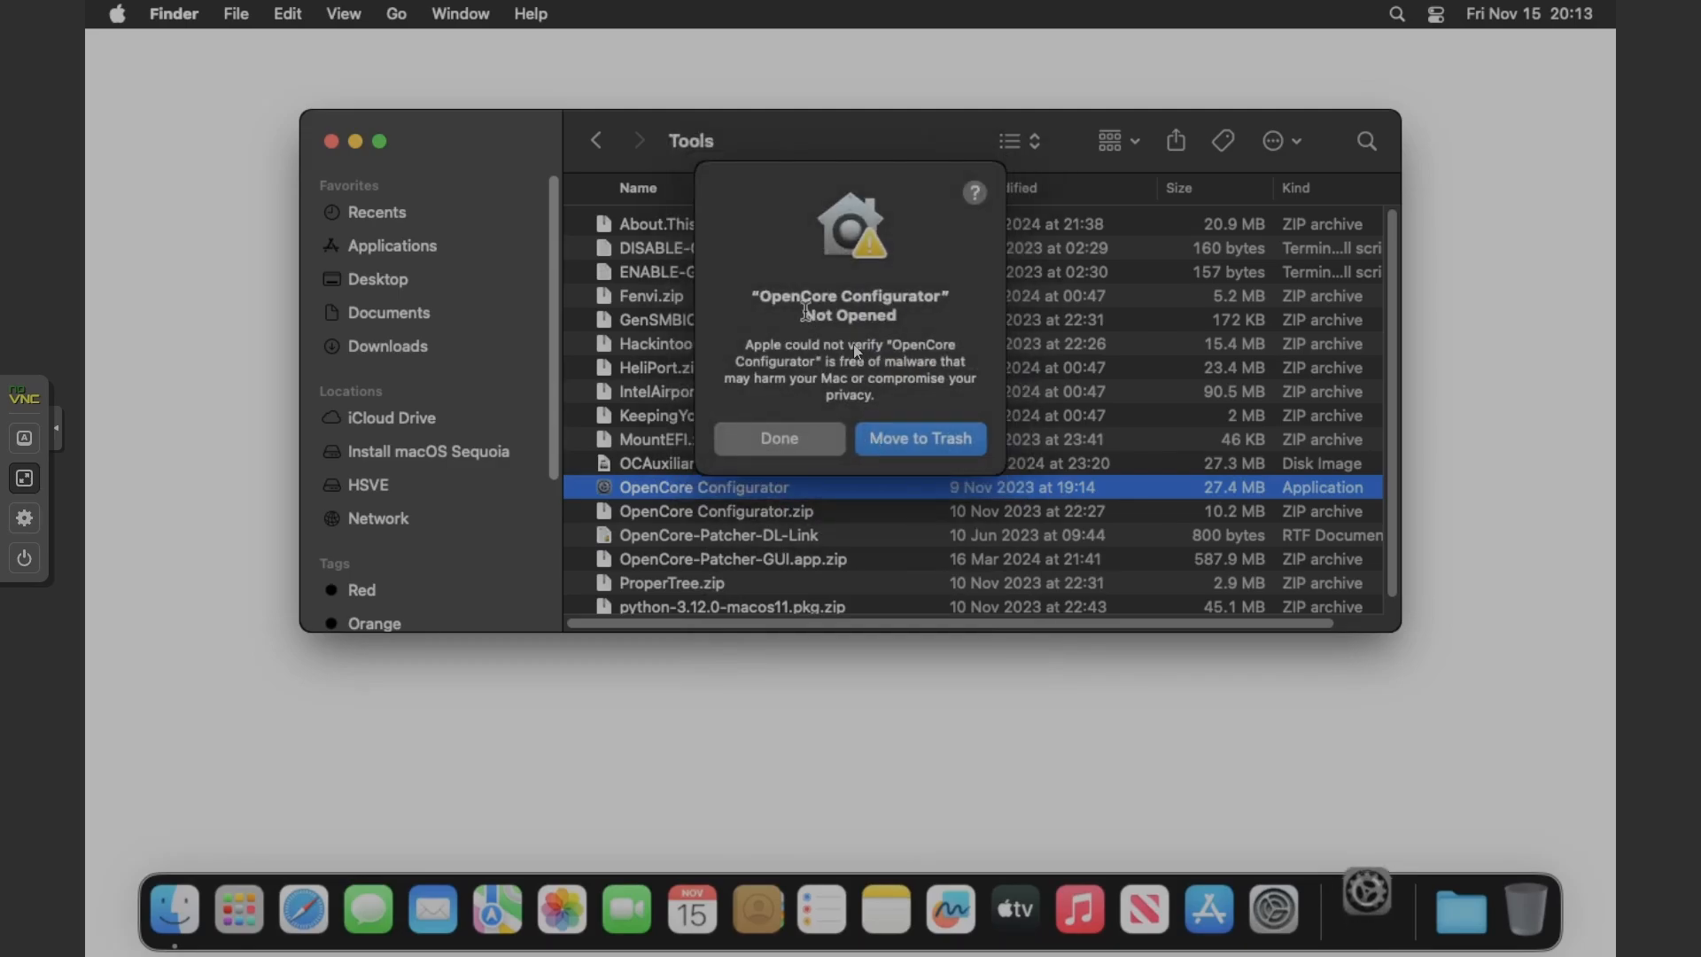
click(778, 438)
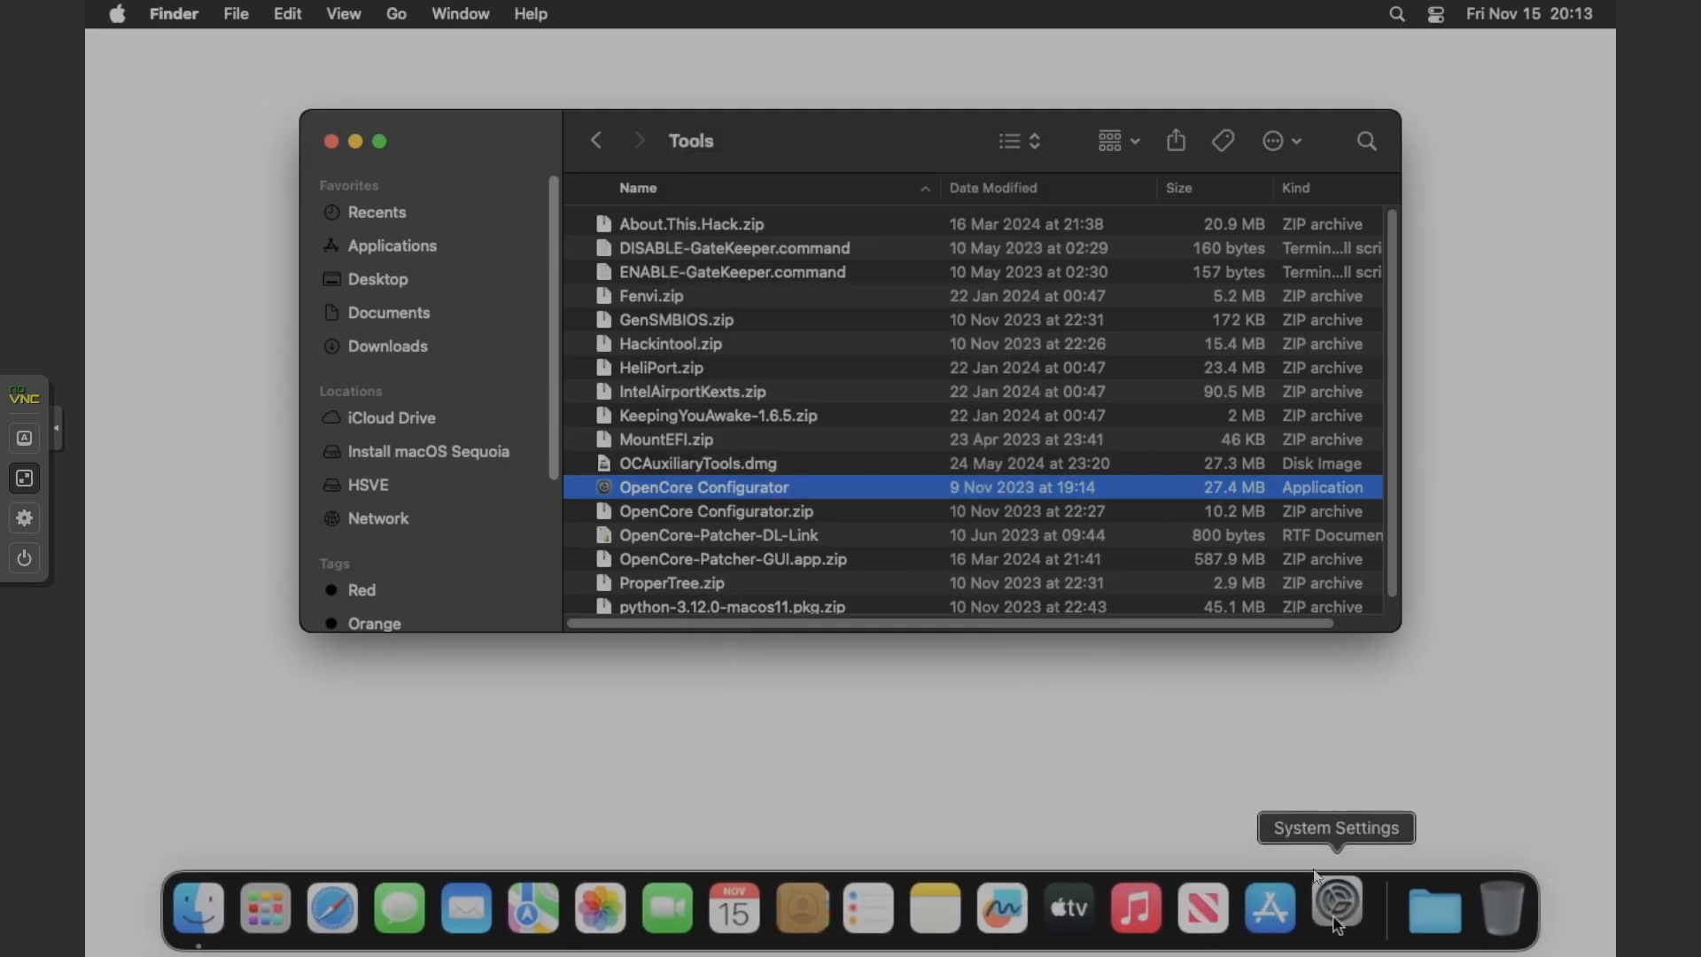
Step: Allow the blocked OpenCore Configurator to open anyway in the Privacy & Security settings, authorising with the administrator password
click(1336, 908)
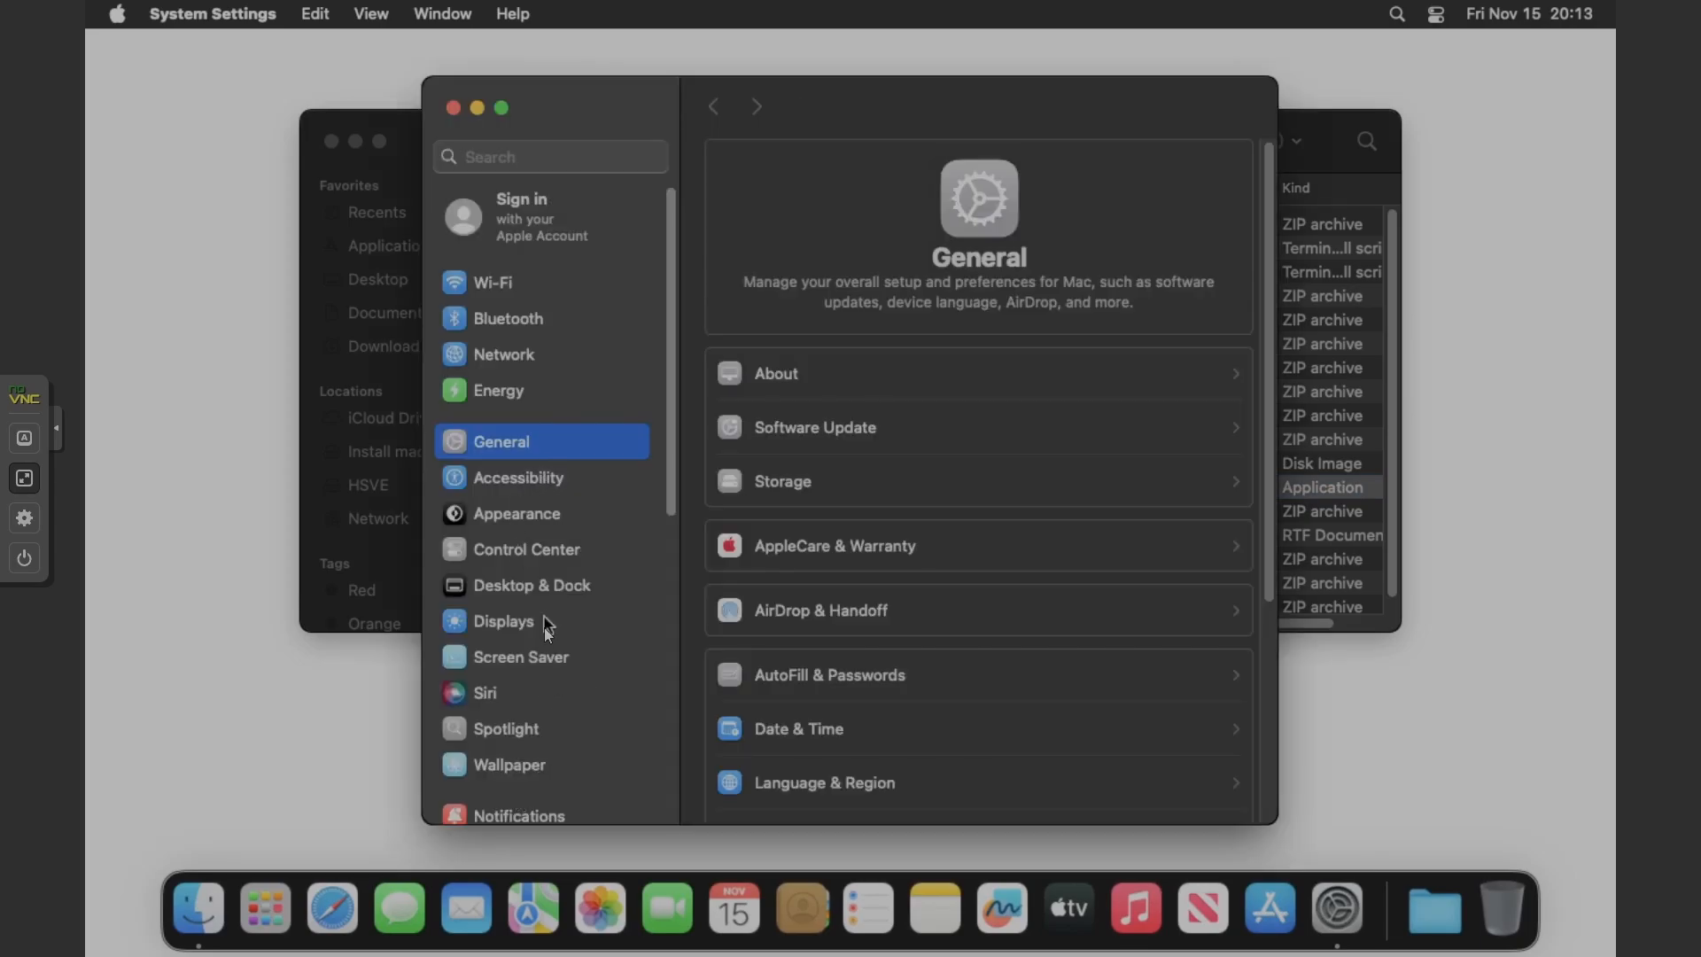
scroll(544, 627, down, 10)
click(497, 441)
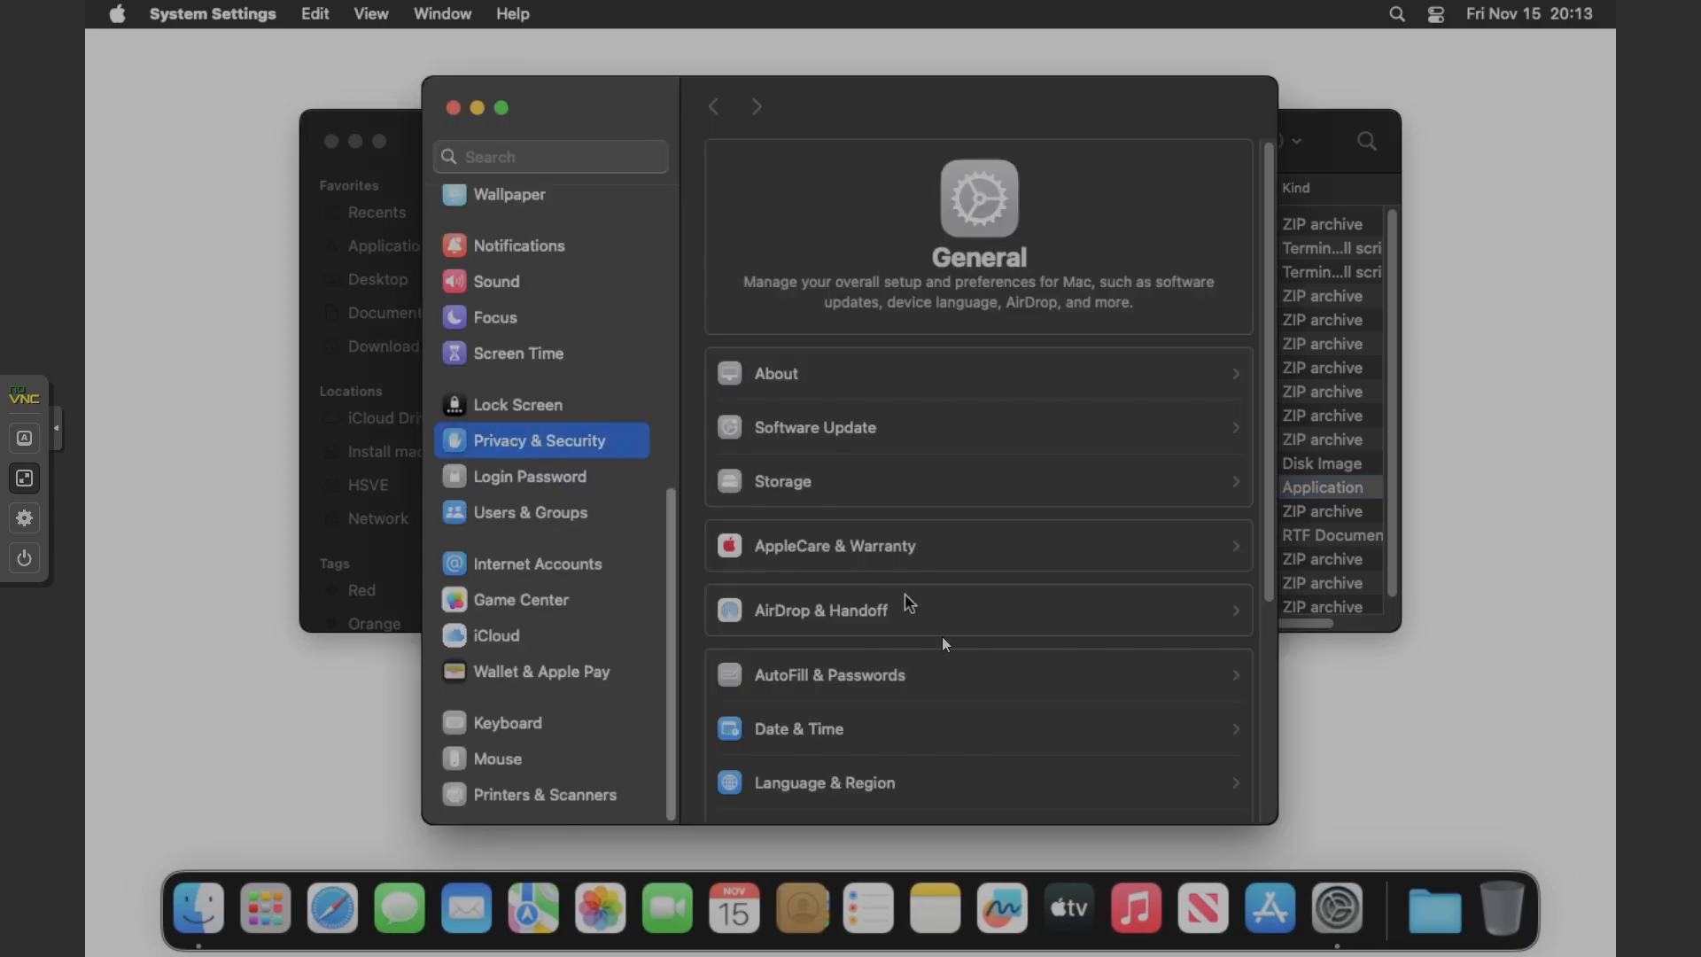
scroll(945, 644, down, 15)
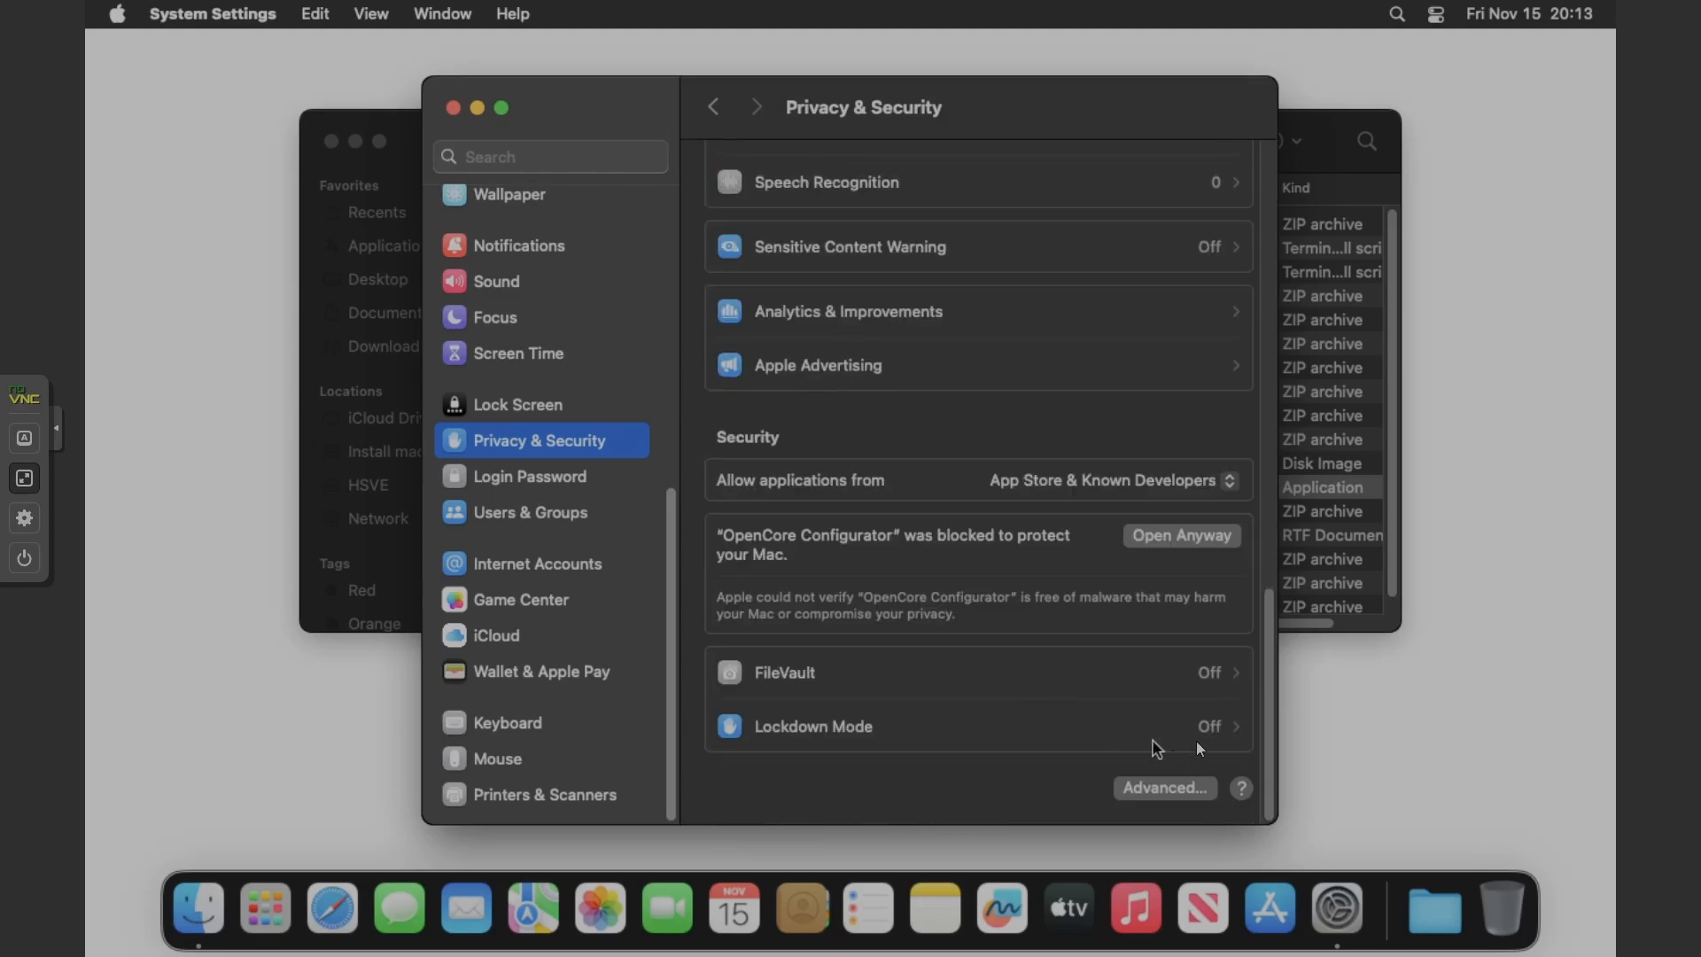
click(1168, 547)
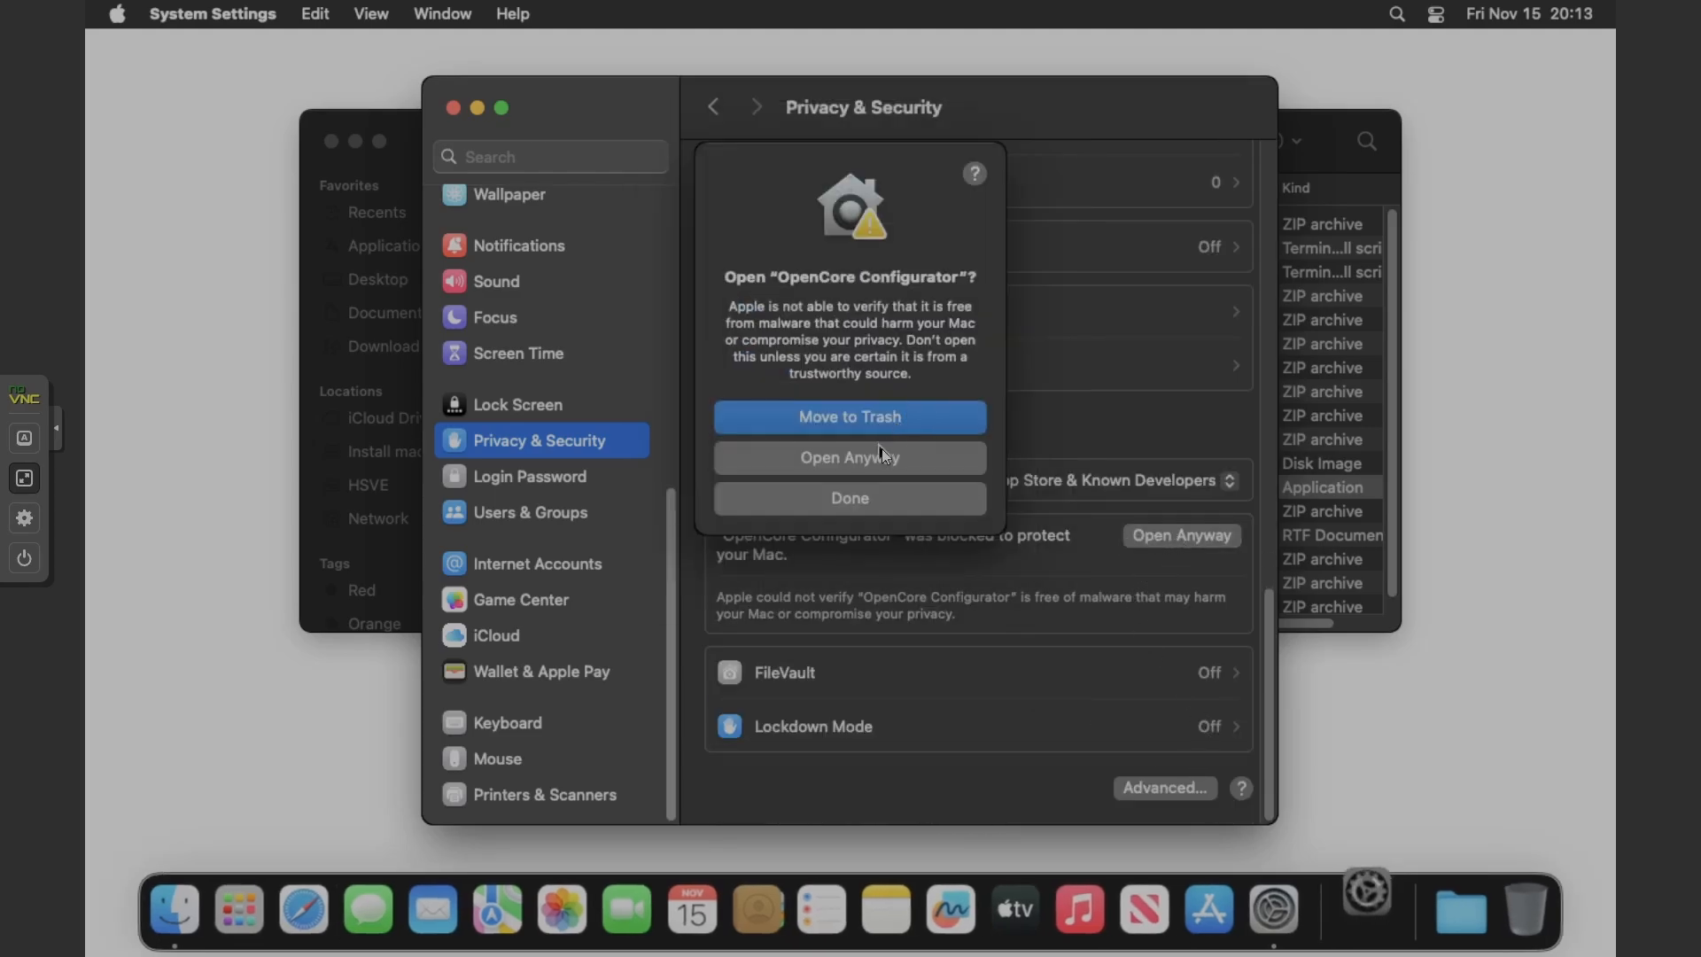
click(880, 450)
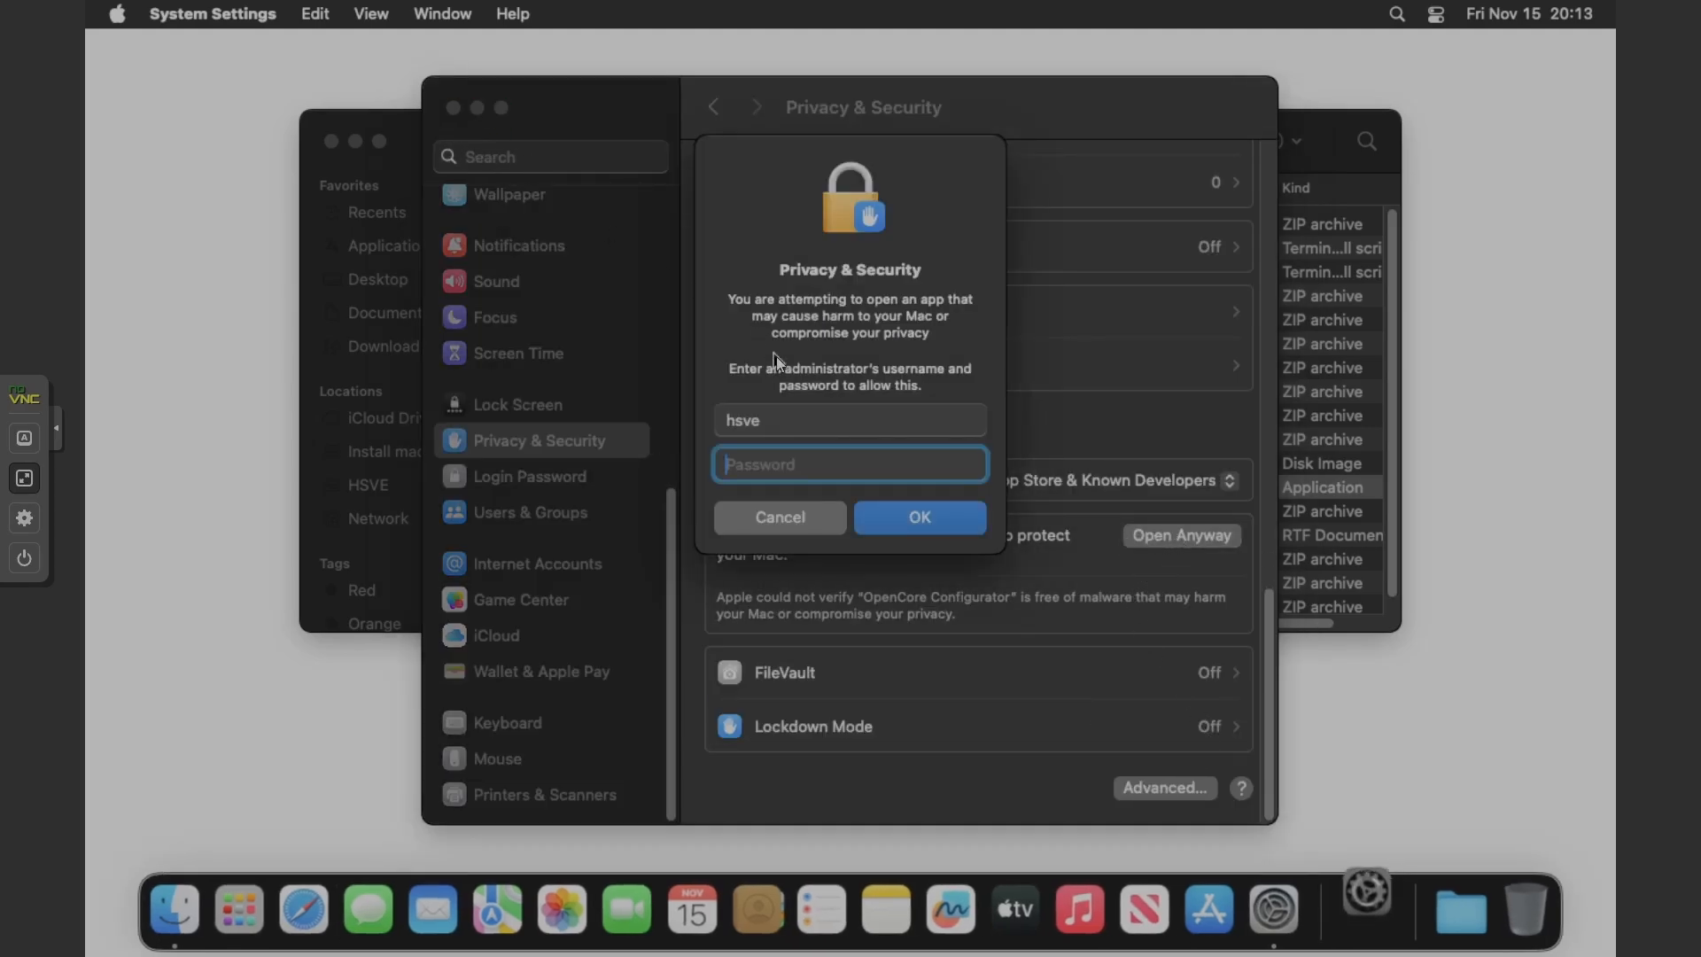
text(•••••••••)
key(Return)
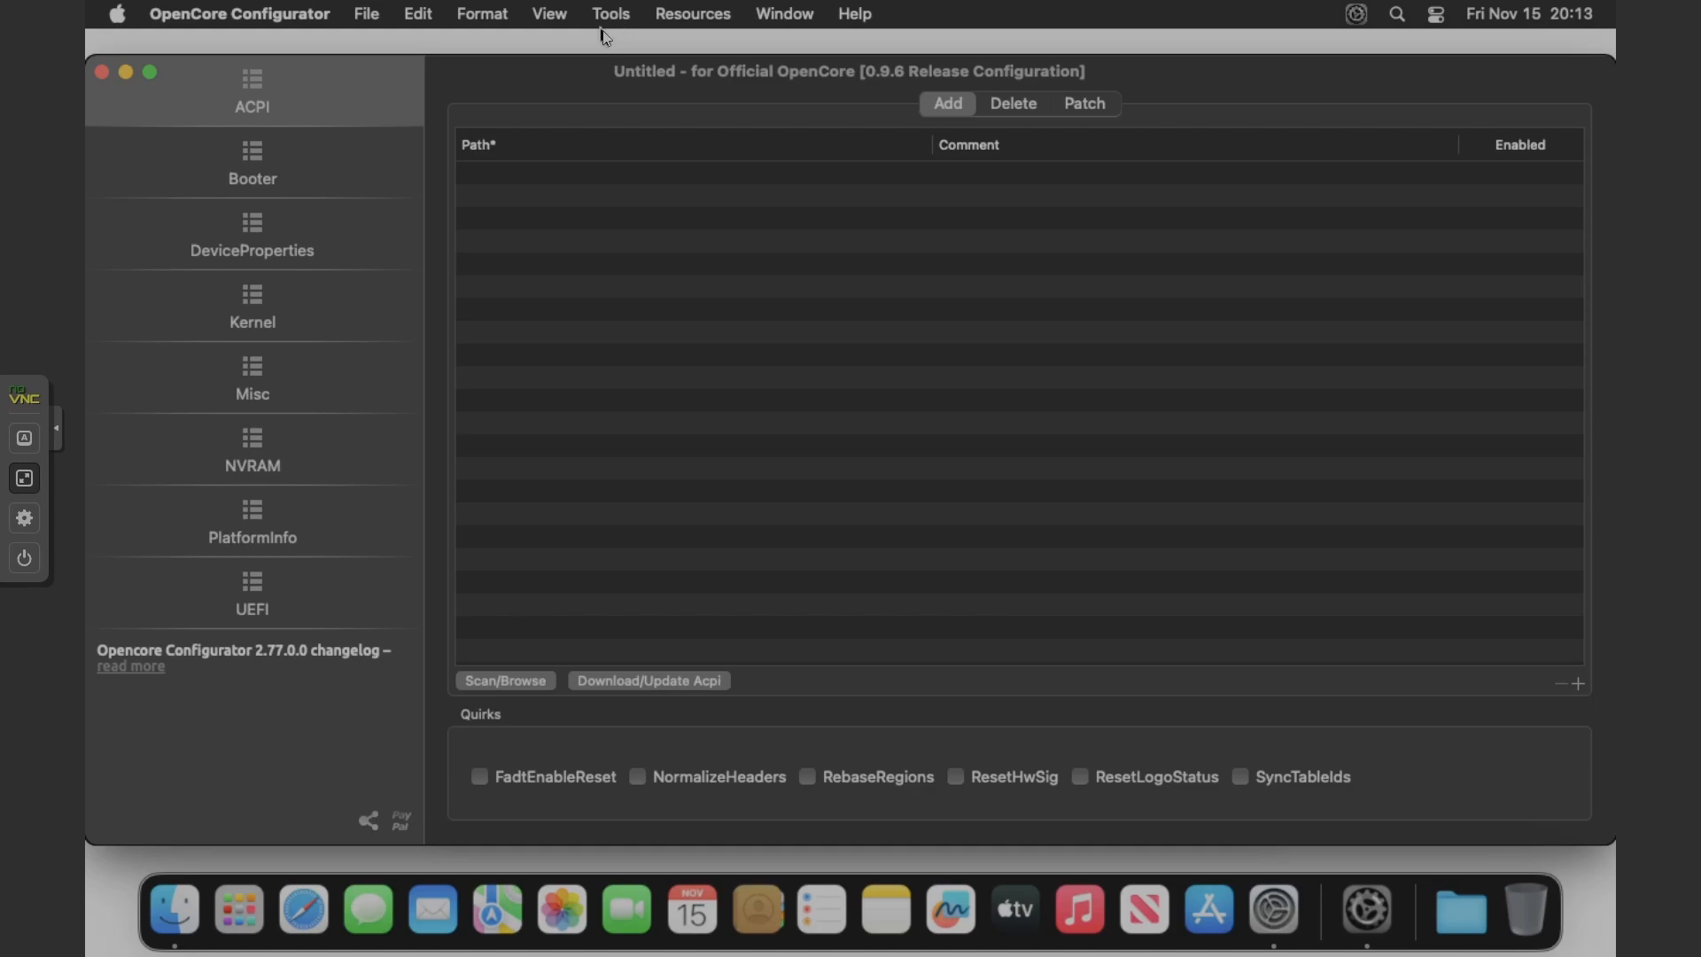
Step: Mount the VirtIO disk's EFI partition disk2s1, authorising with the account password, and open it in a lower-placed Finder window
click(610, 14)
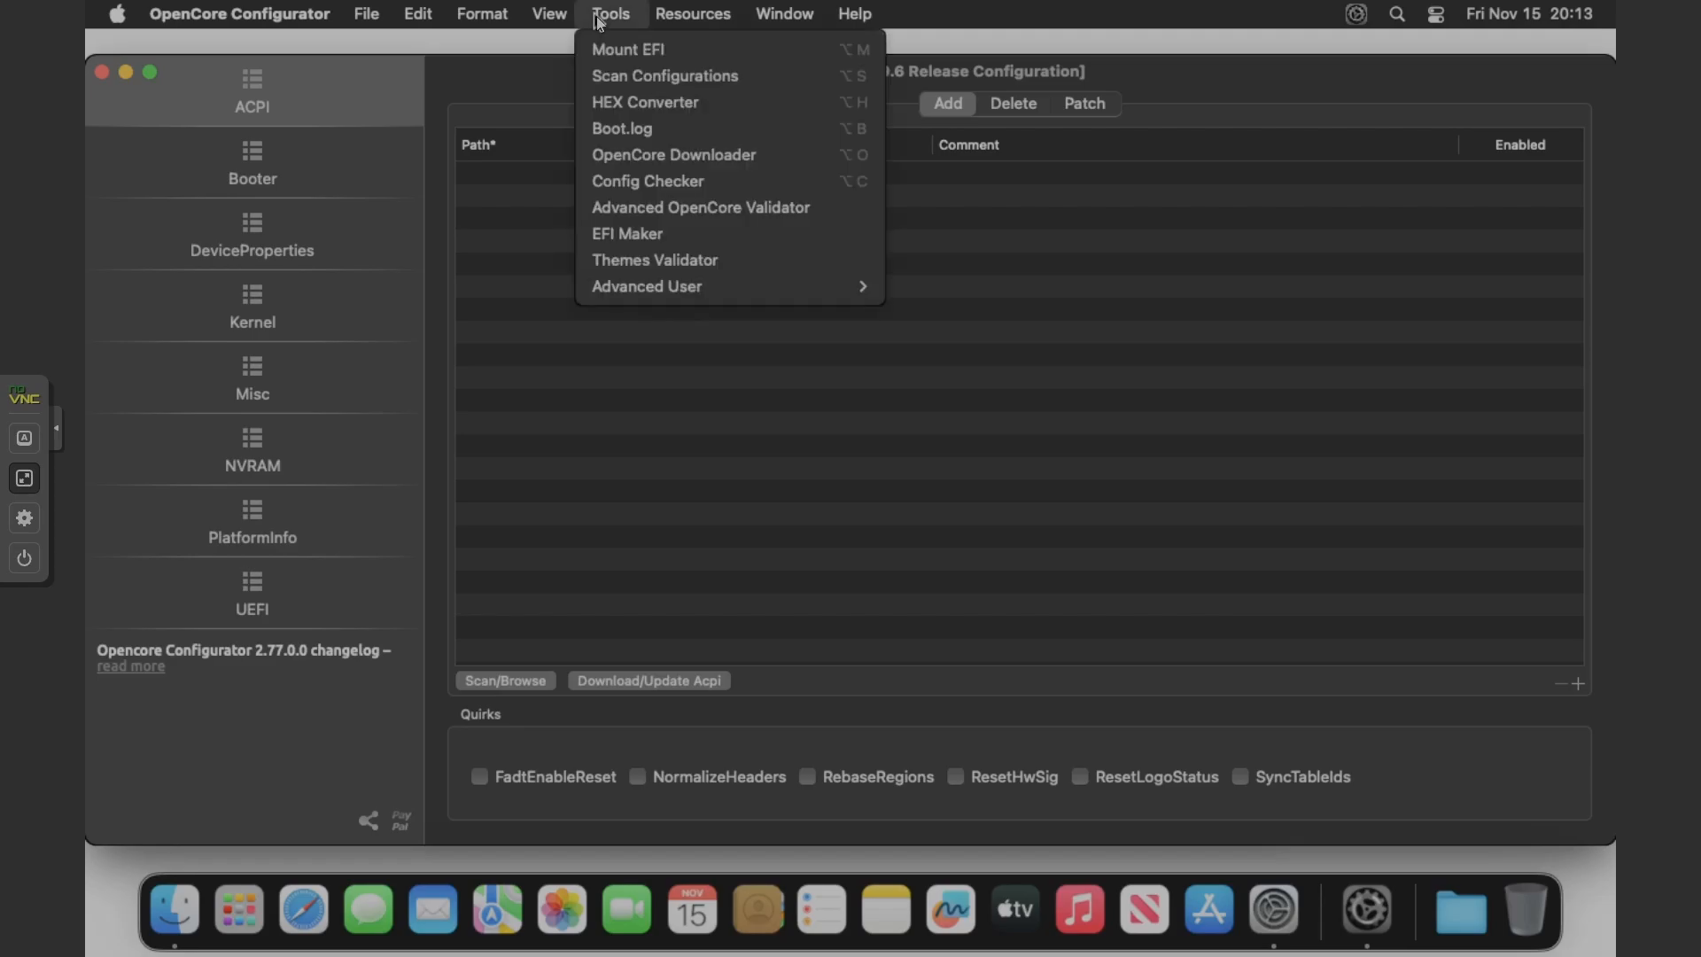
click(609, 48)
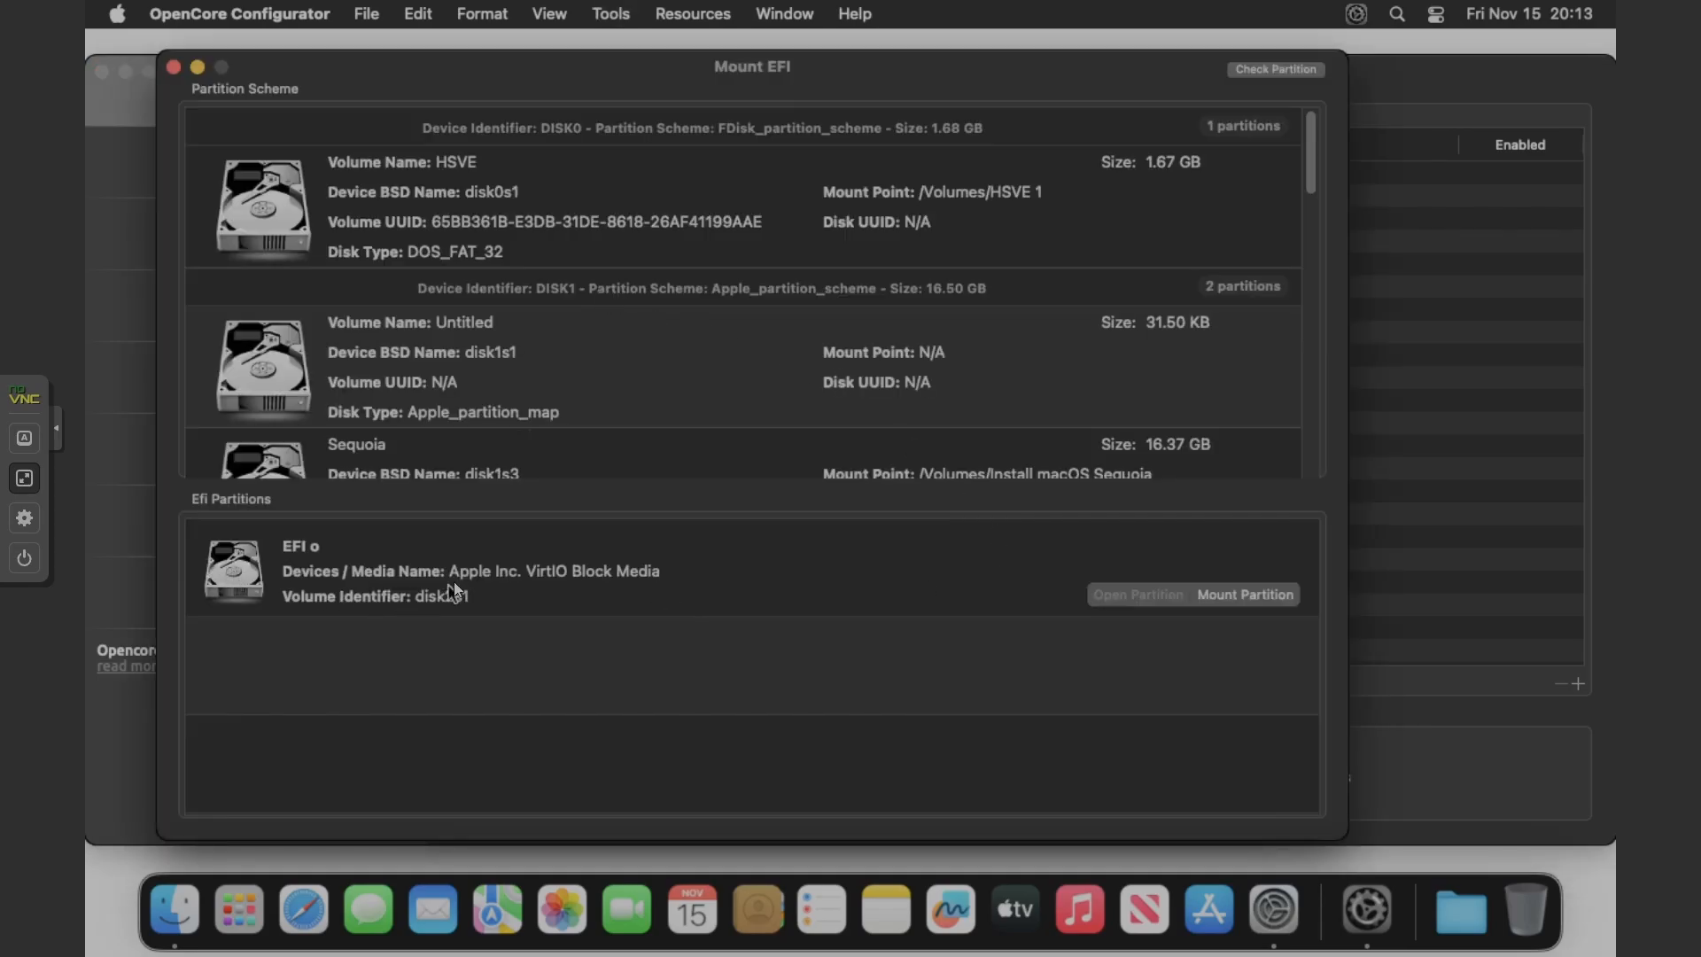
click(1246, 599)
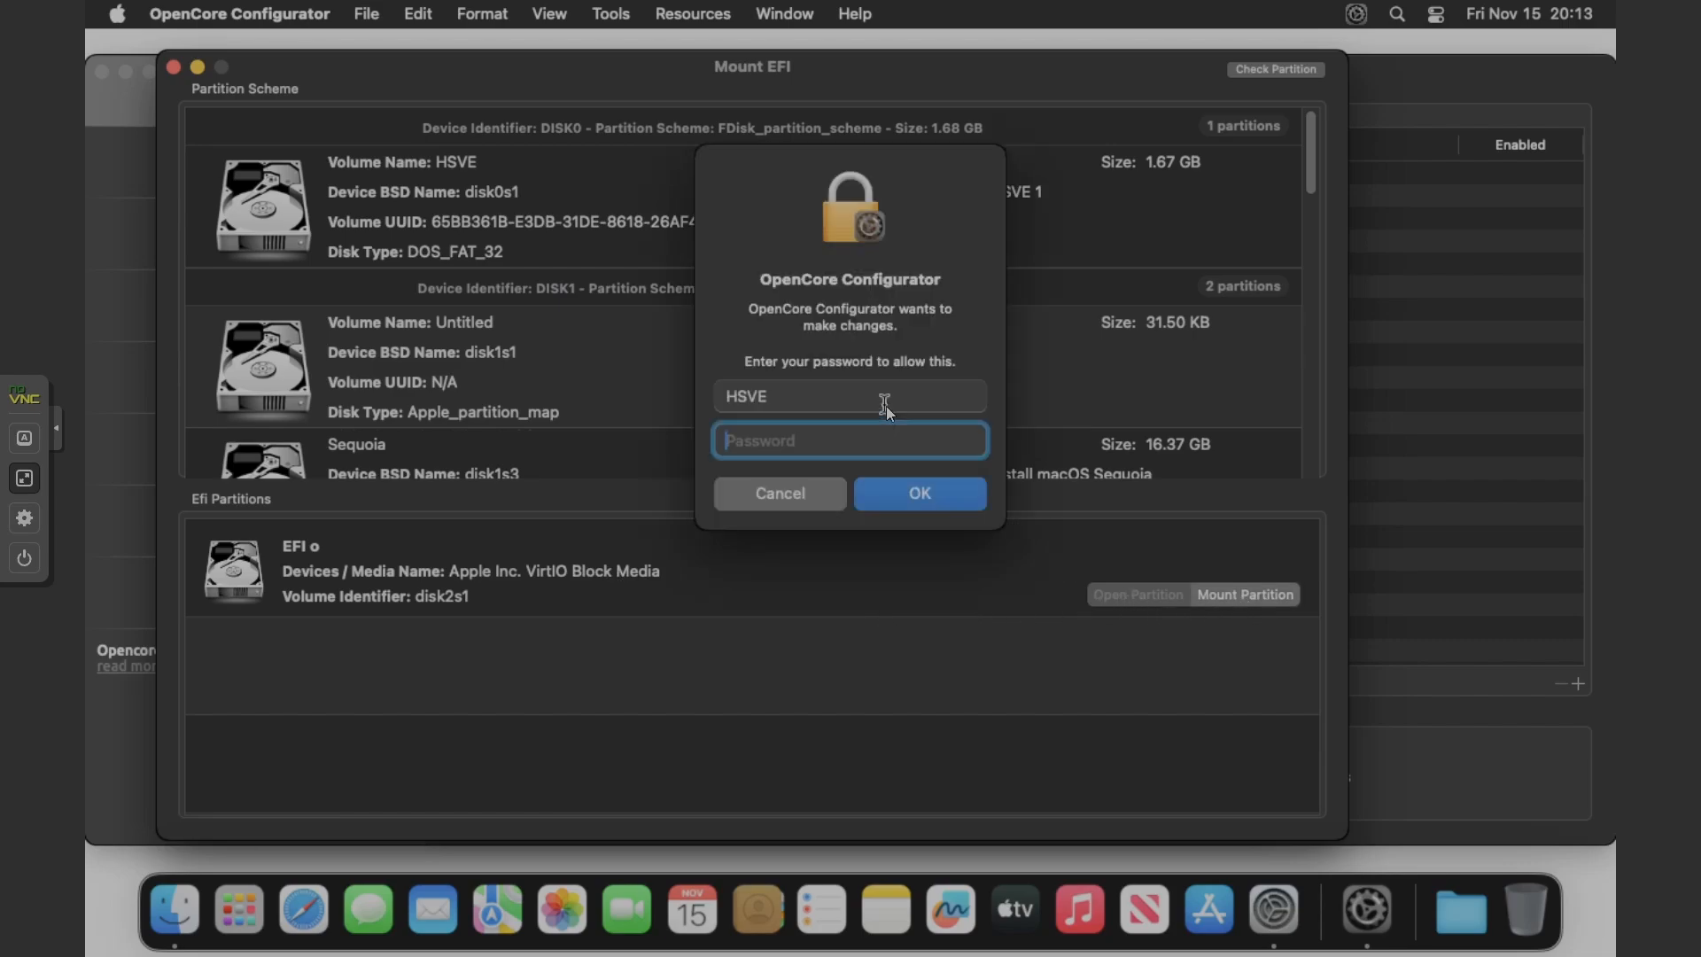
text(••••••••••)
key(Return)
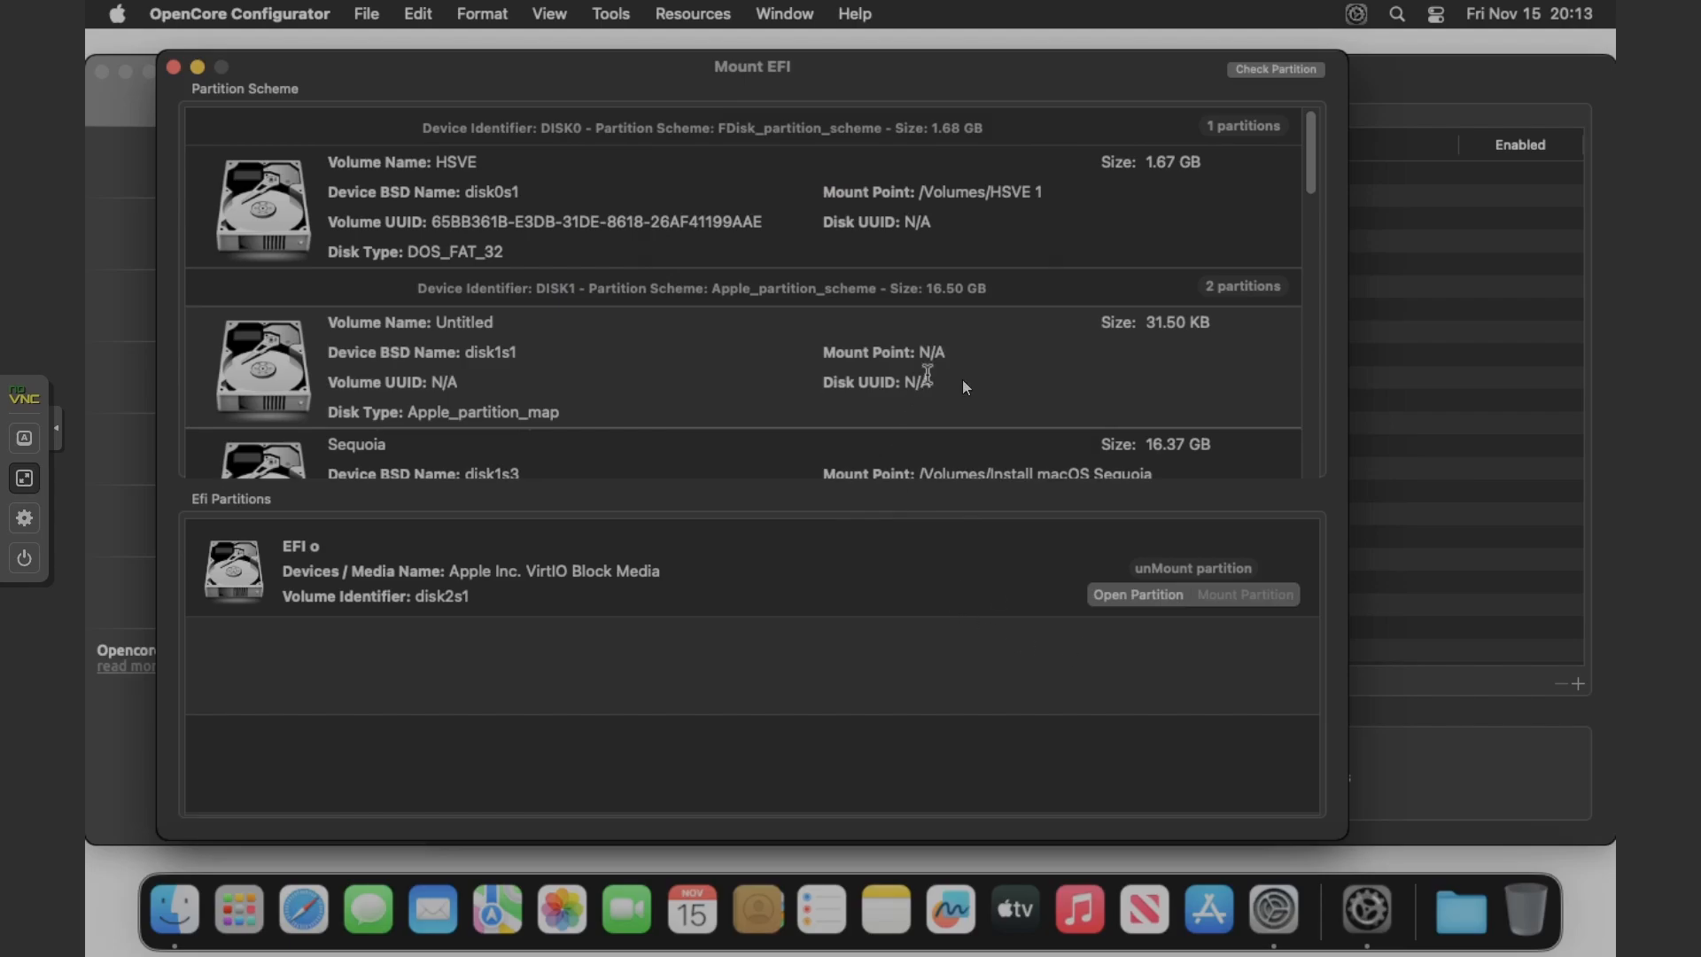
click(1115, 596)
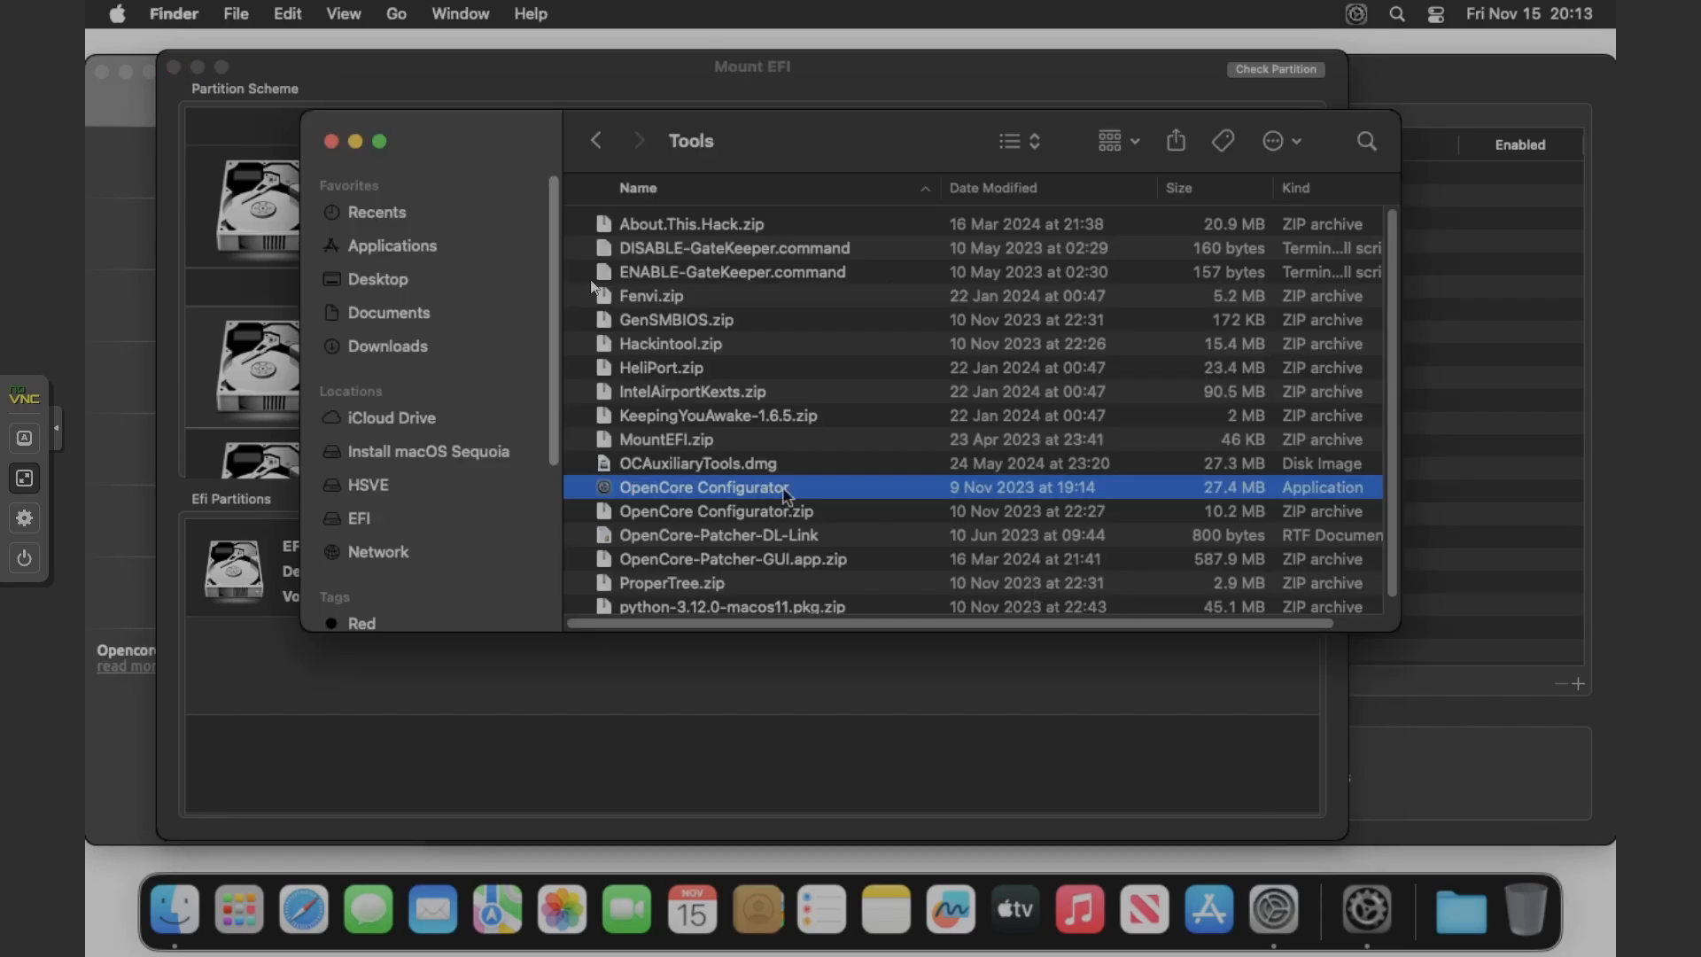
drag(751, 235, 746, 335)
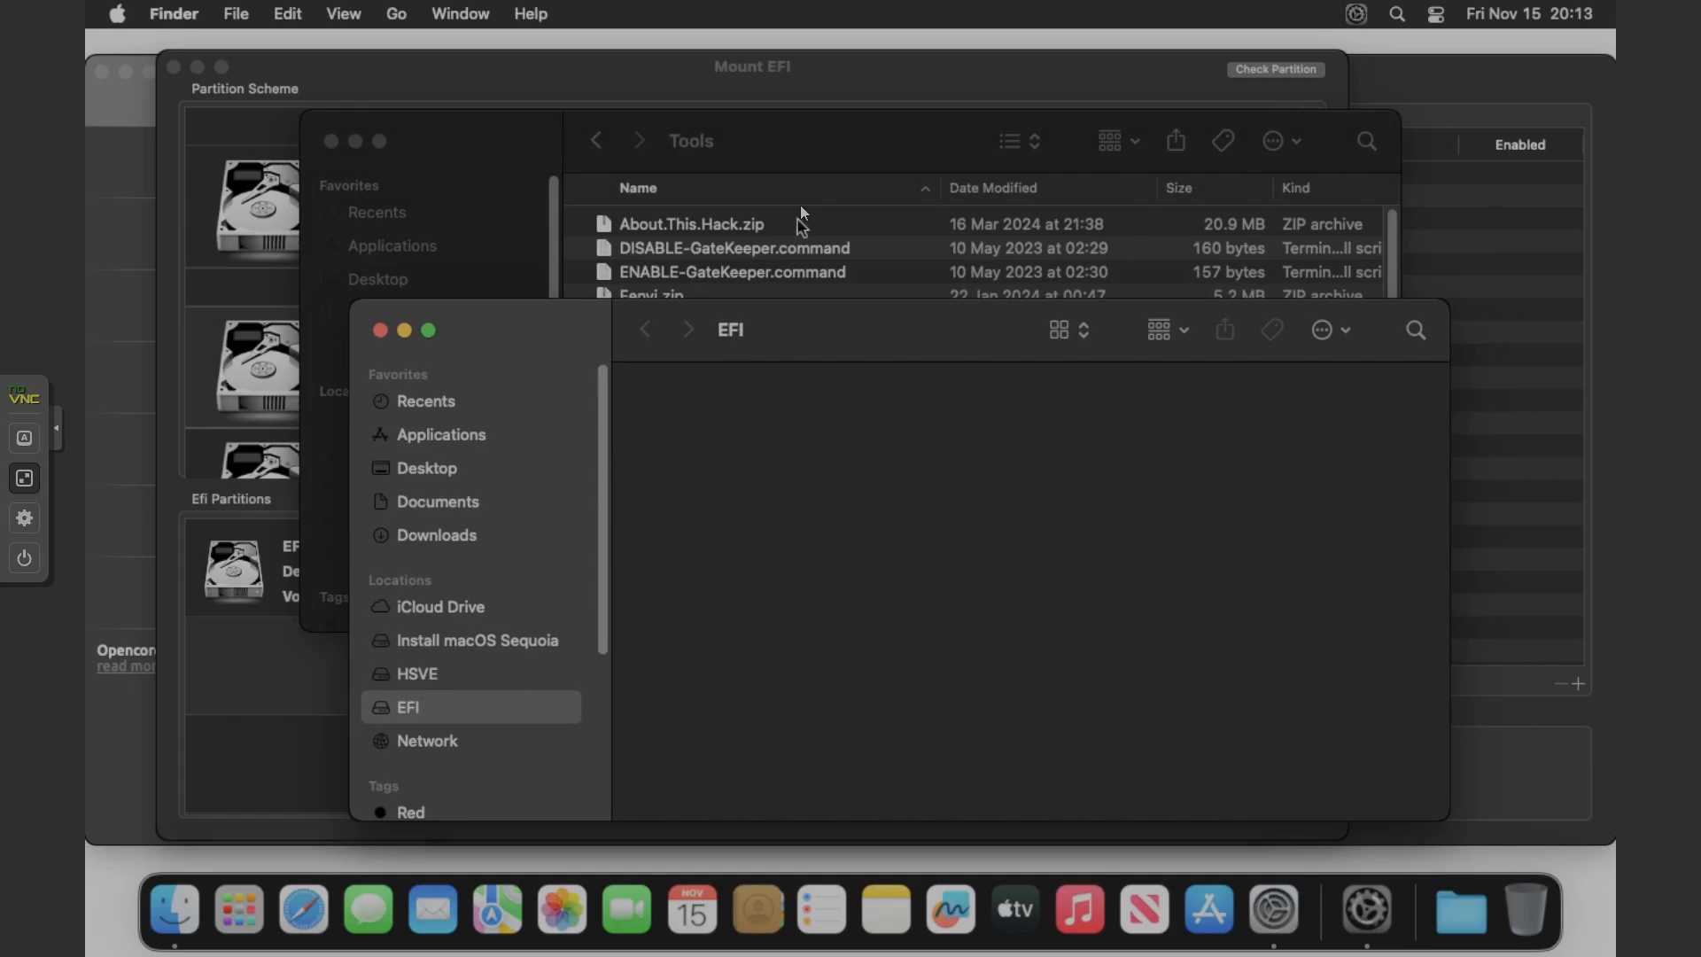
Step: Open the EFIs folder inside Get Started, move its window clear of the EFI window, and select HSVE_EFI_AMD-Native_GPUs.zip
click(744, 157)
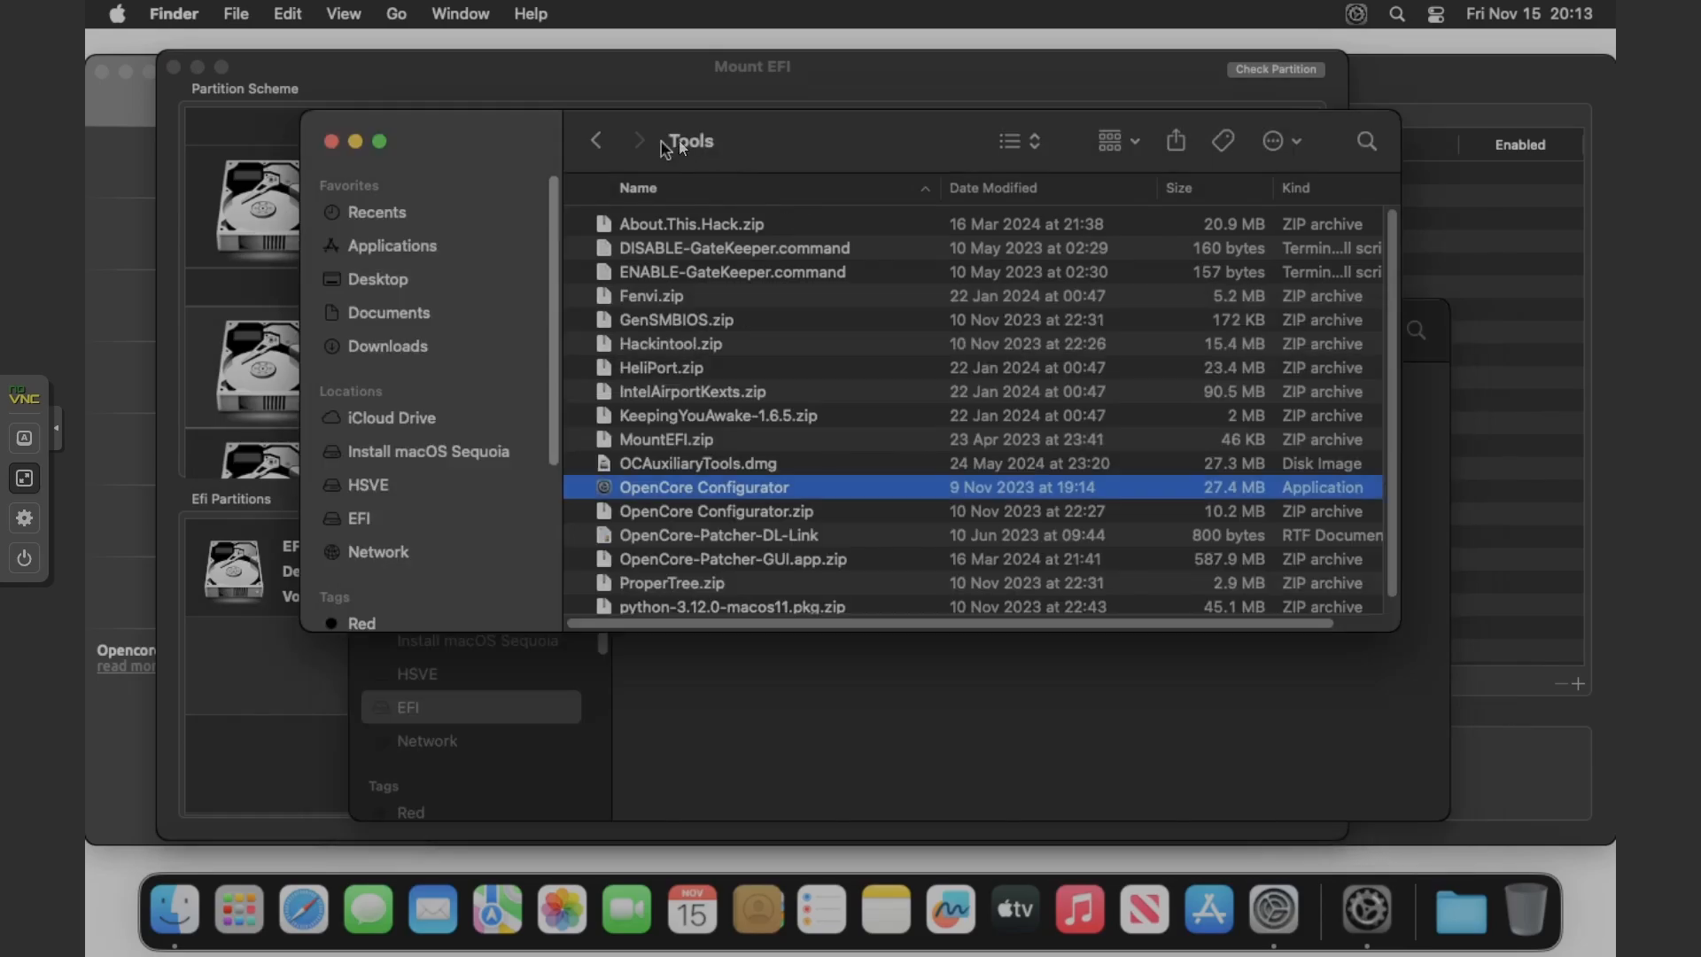
click(606, 147)
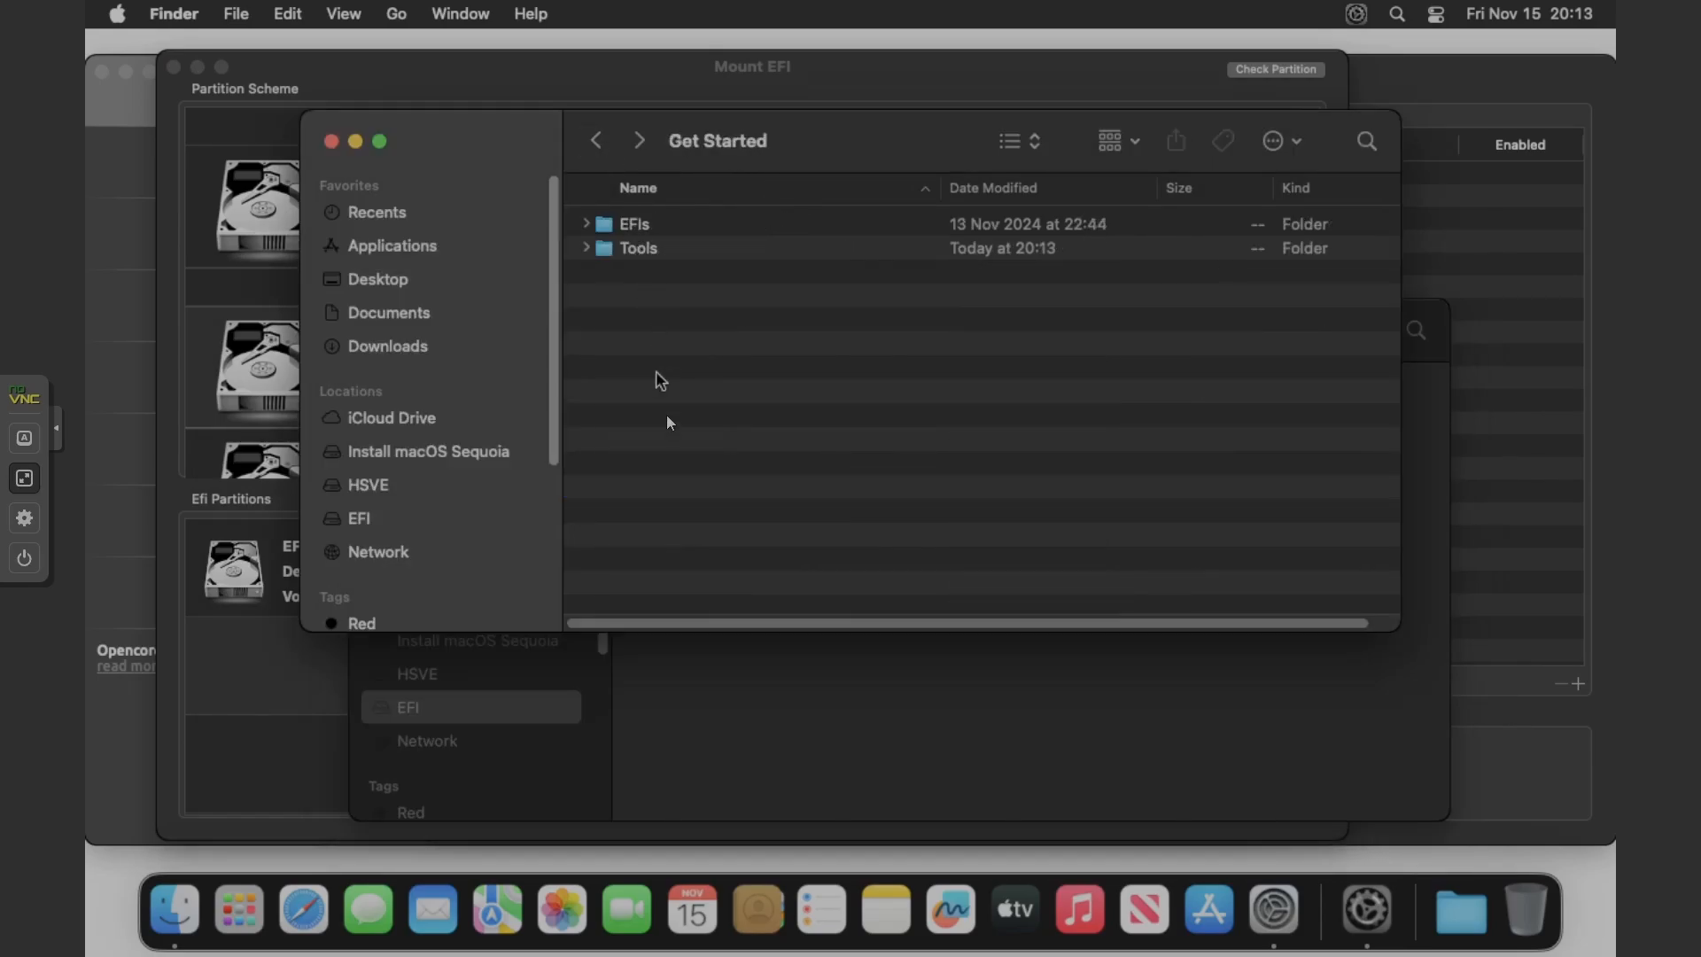
double_click(648, 235)
drag(741, 147, 994, 49)
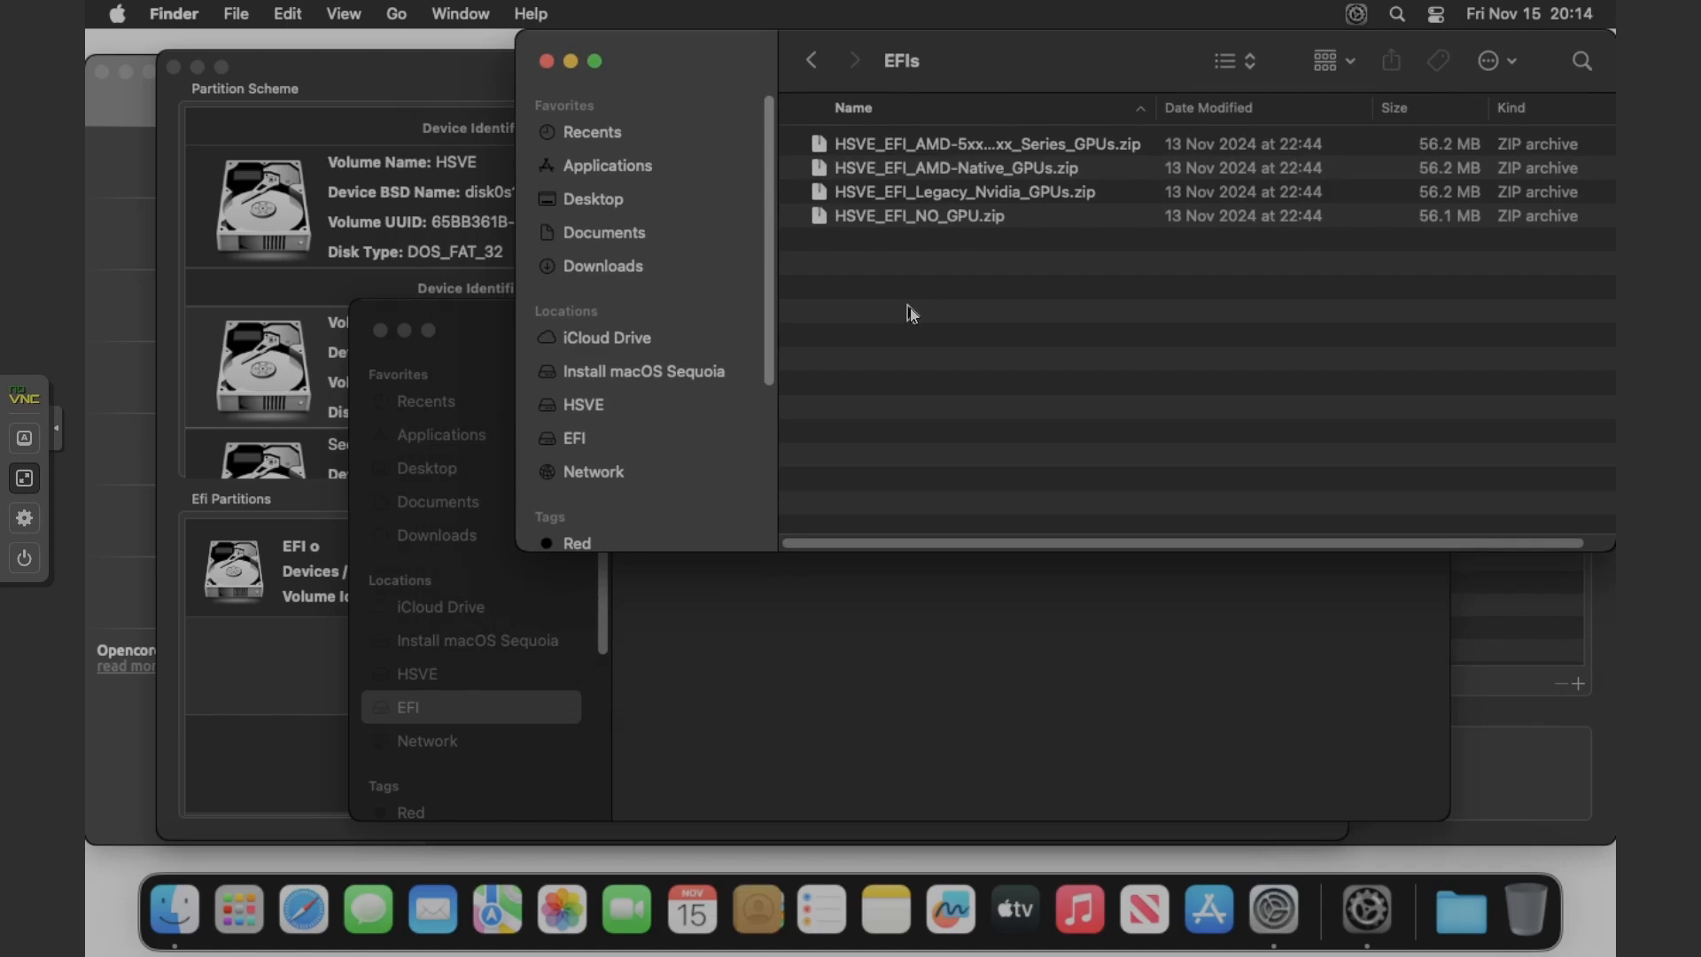
click(1013, 138)
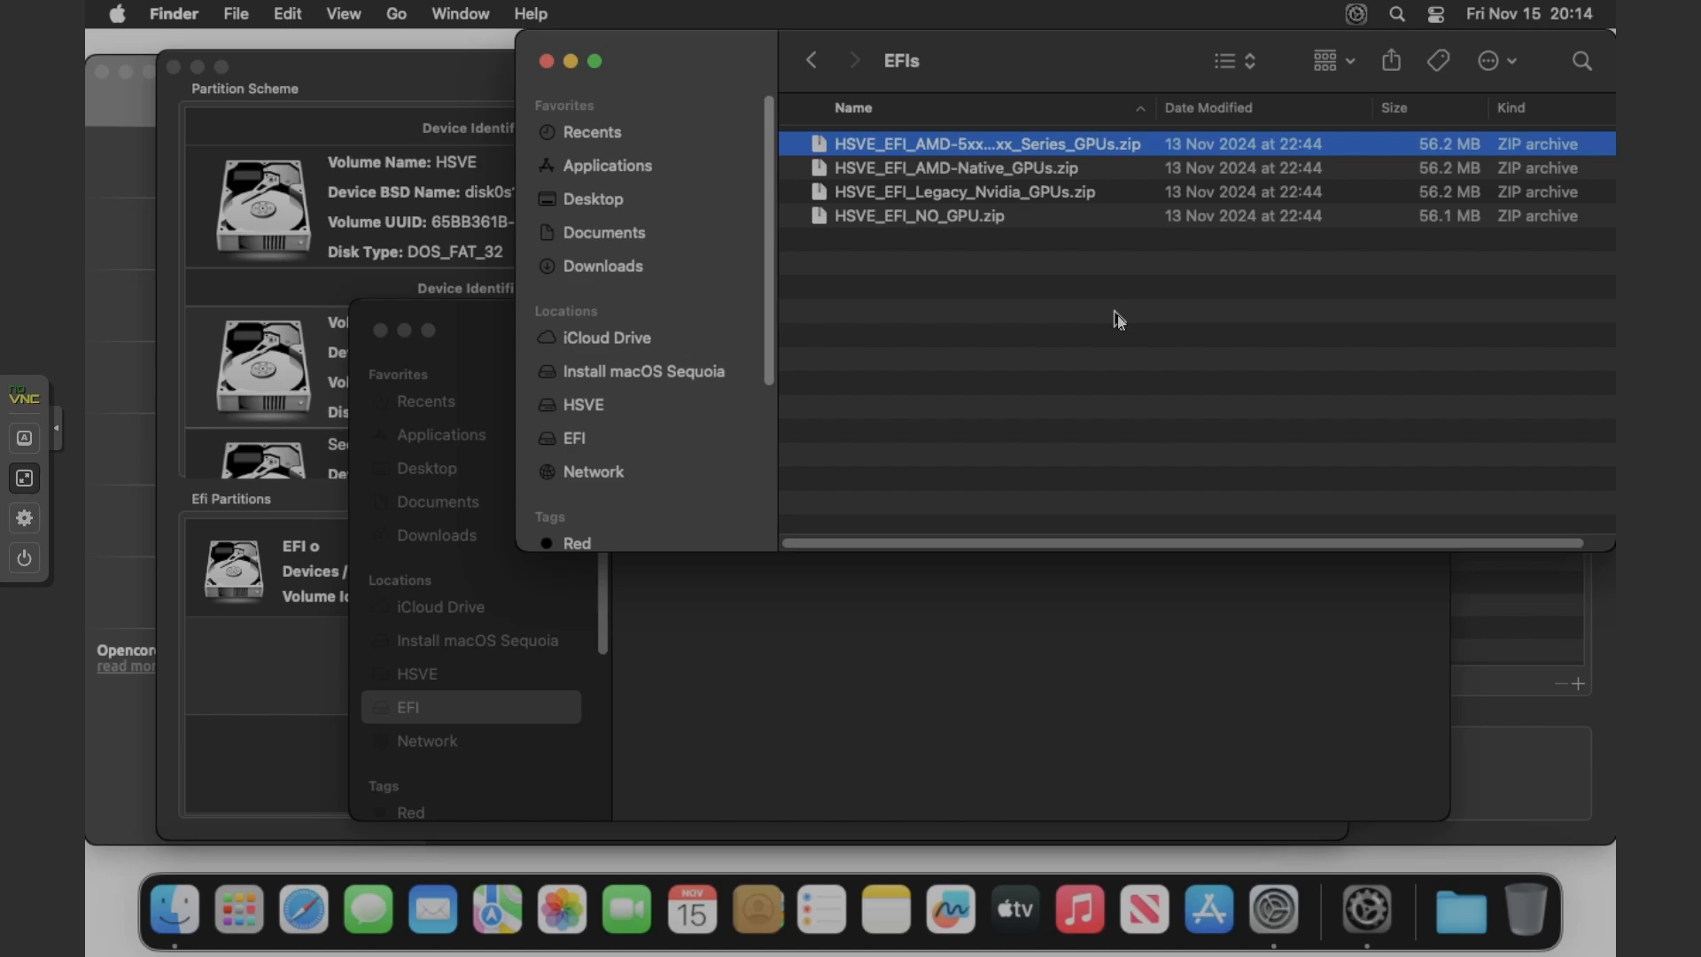
click(987, 171)
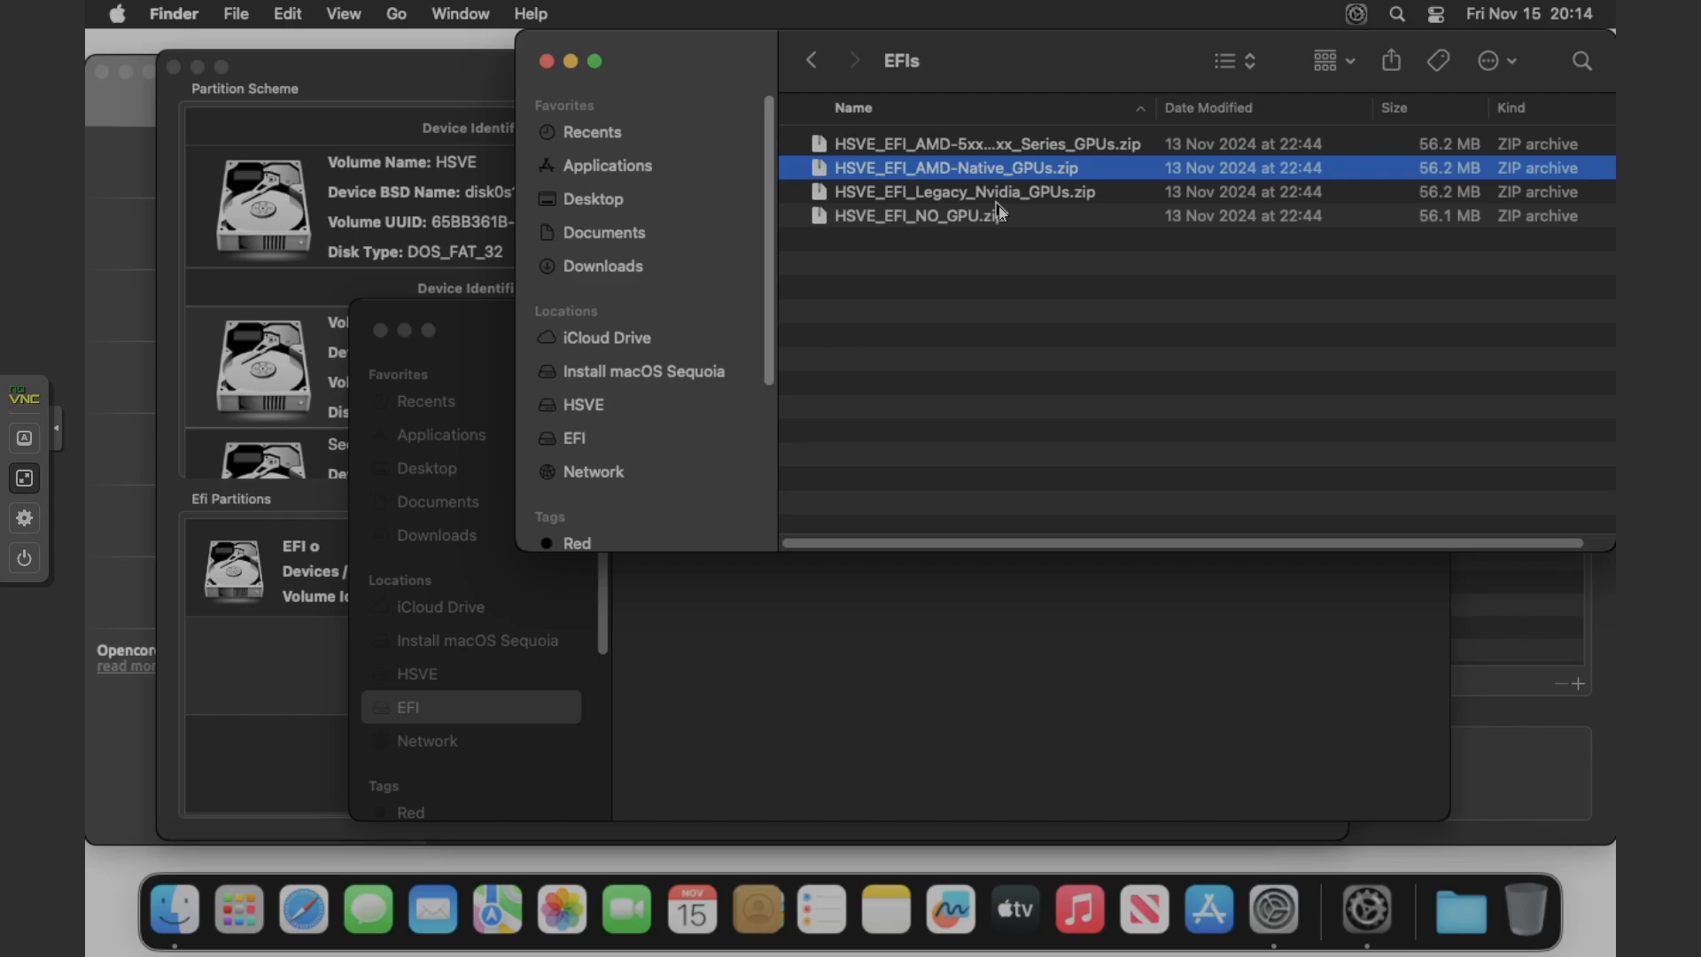
Step: Review the guide links in VM 104's summary notes in Proxmox, and return to the full-screen console
key(Escape)
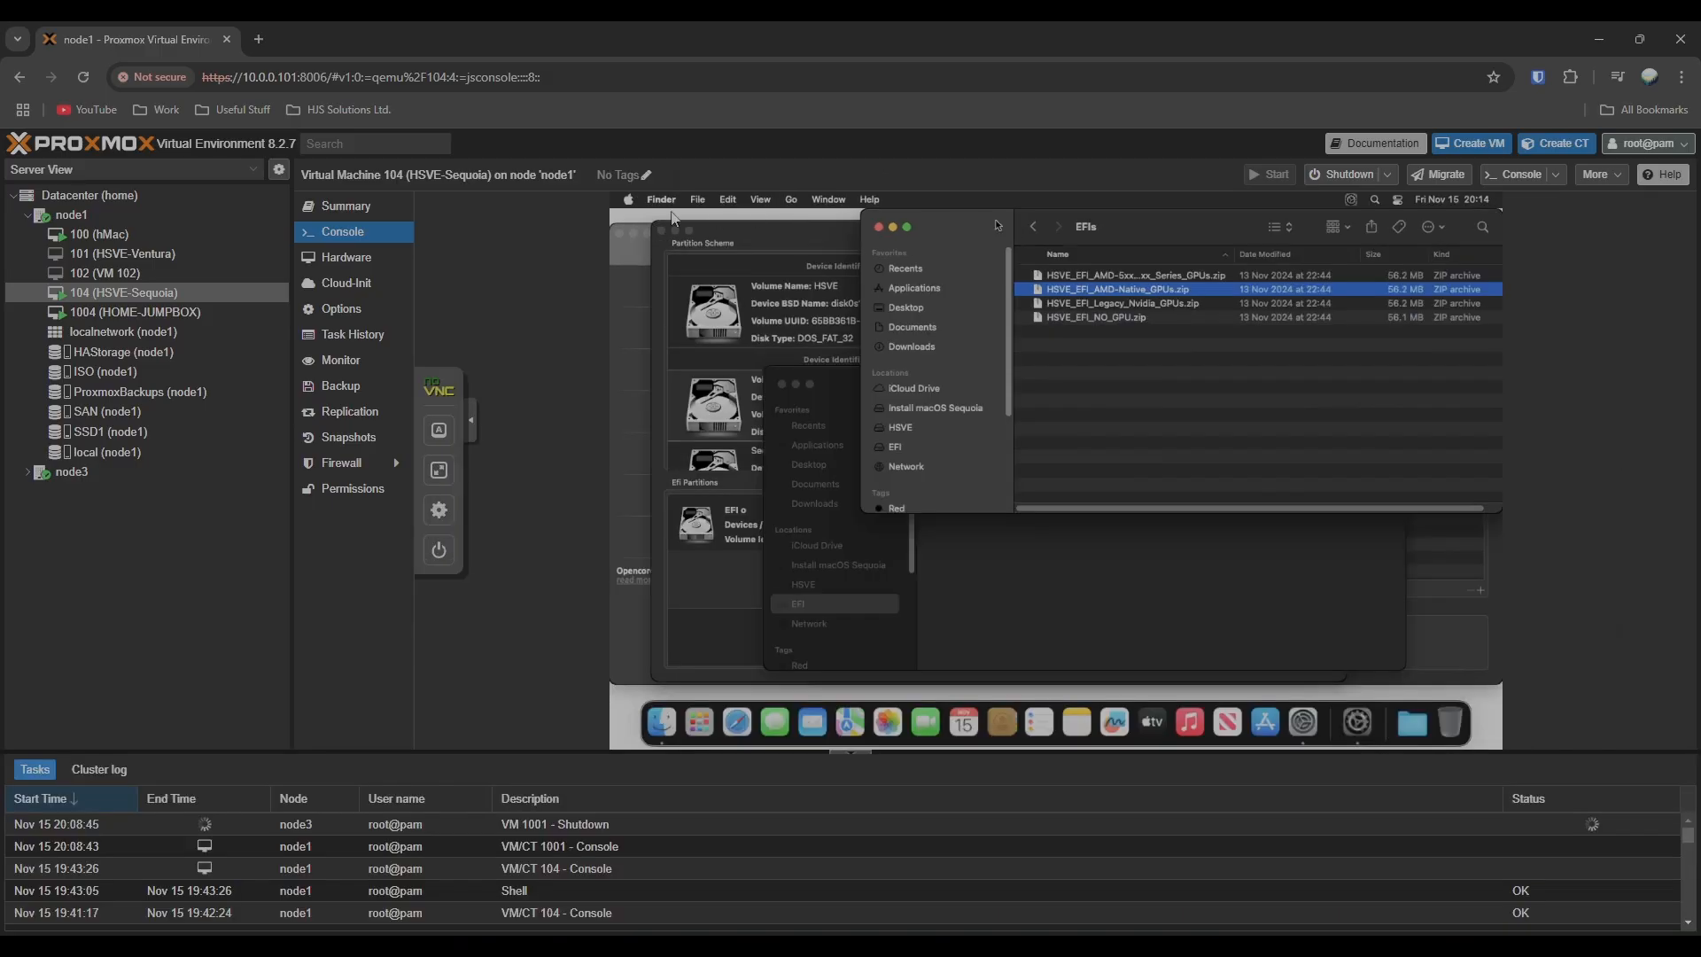
click(369, 201)
scroll(918, 464, down, 8)
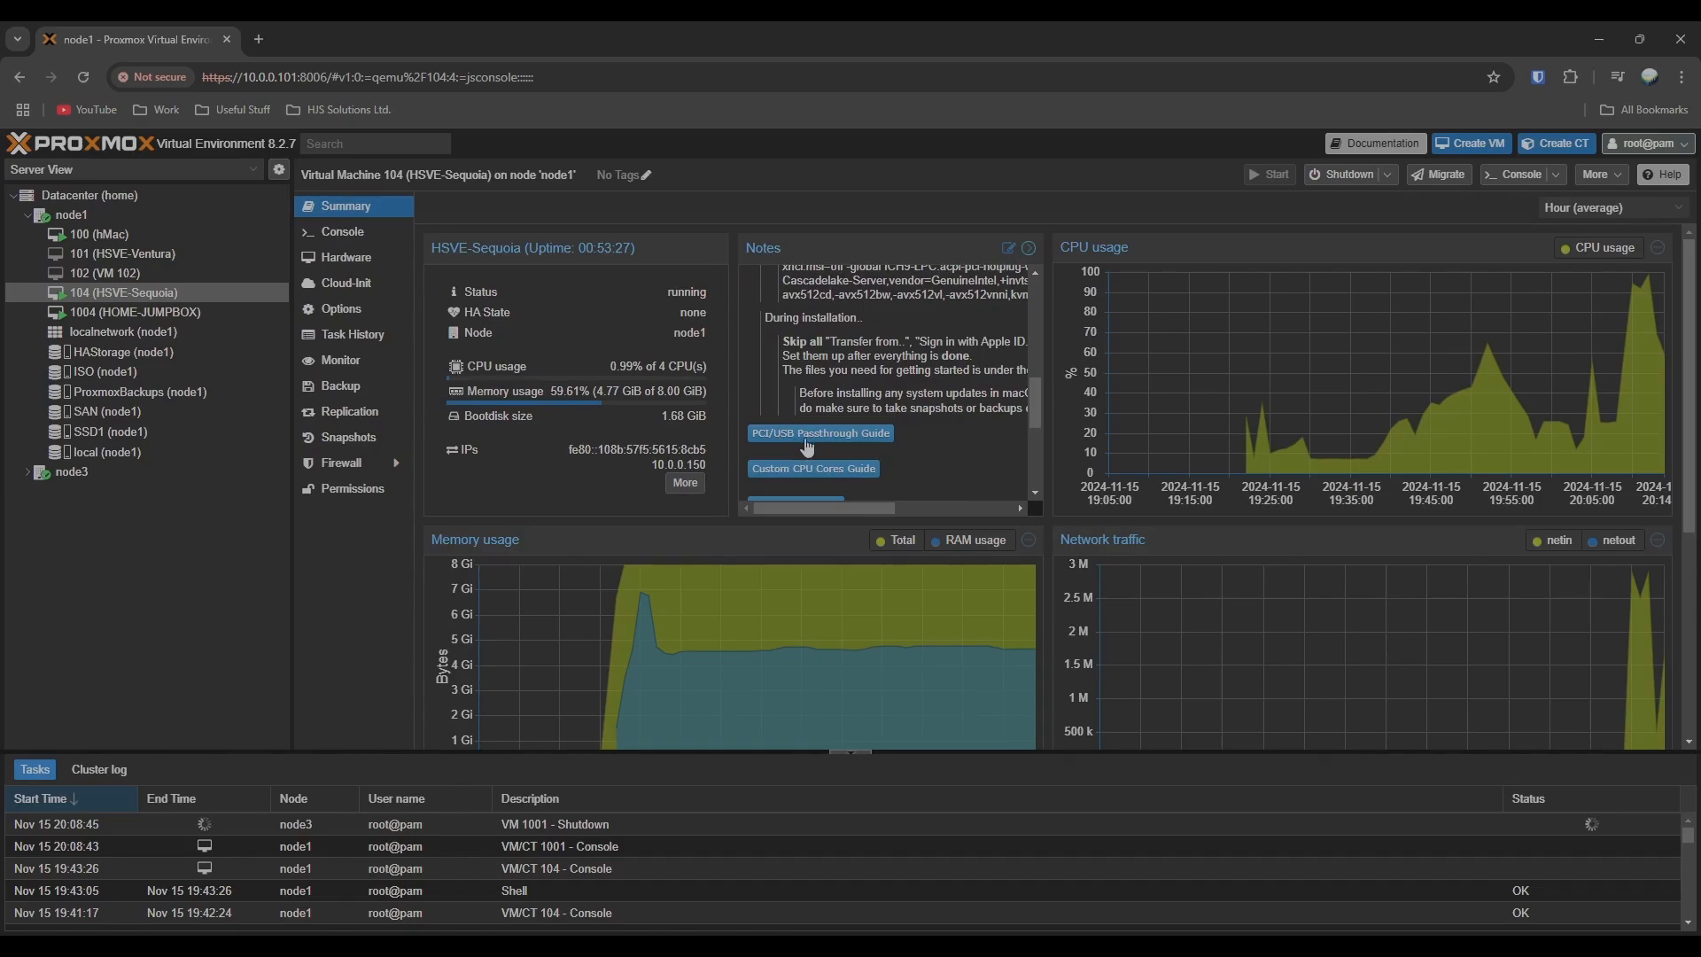
scroll(782, 408, down, 1)
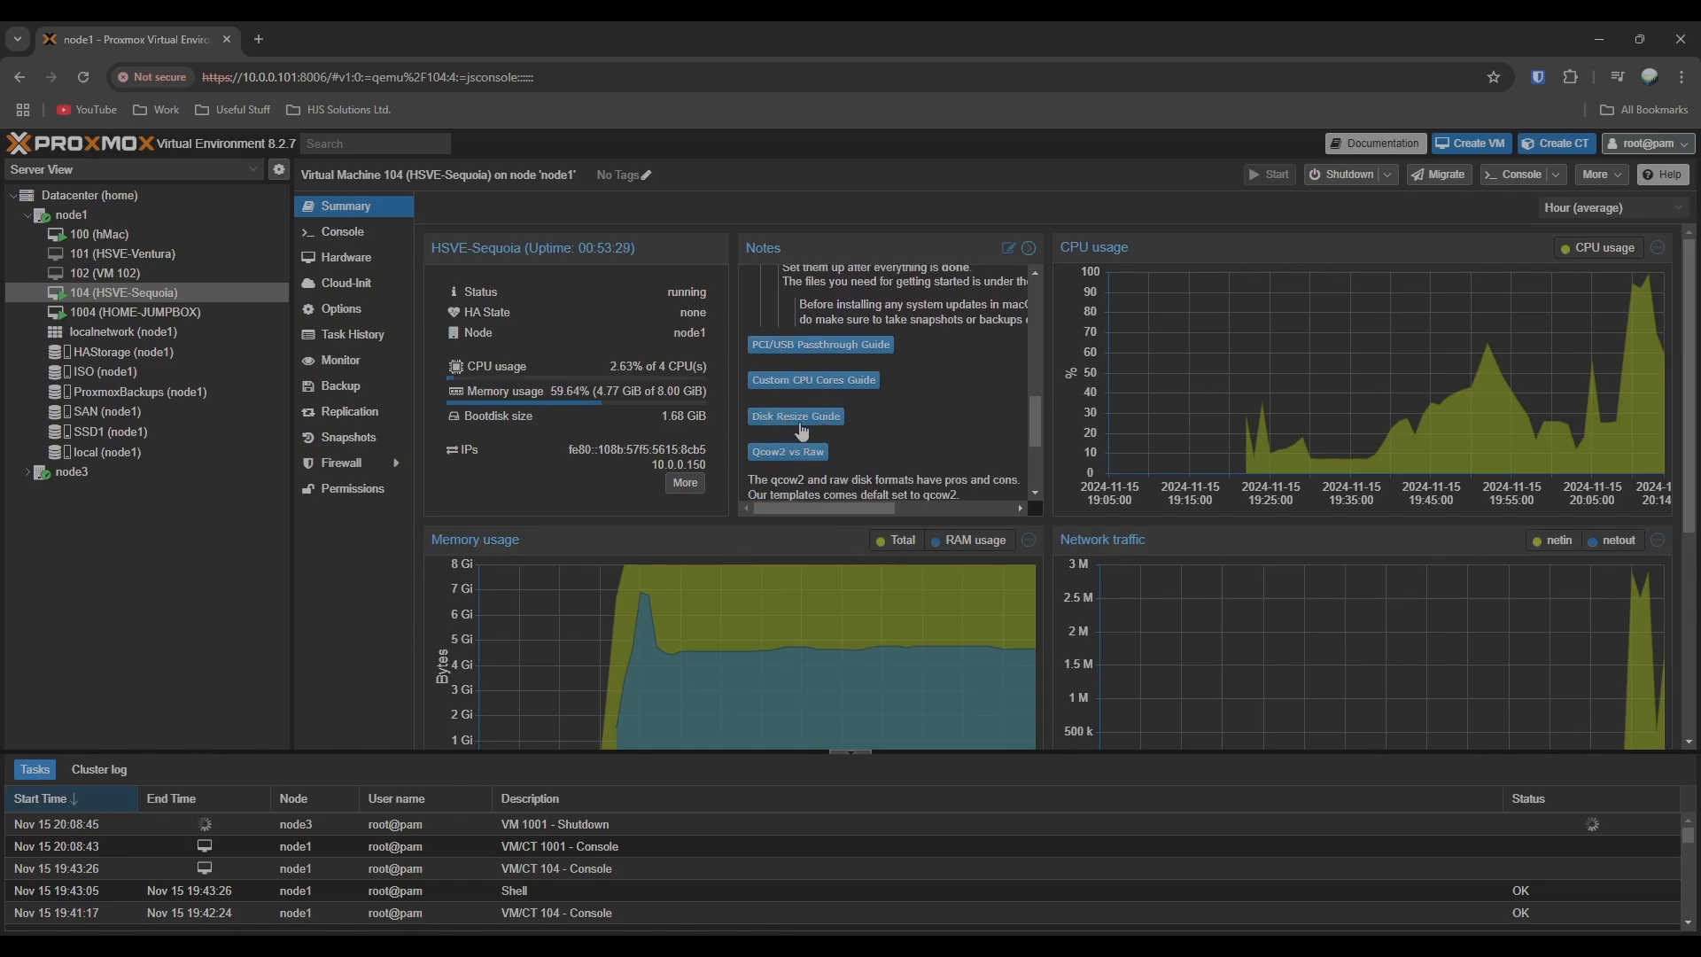
click(383, 236)
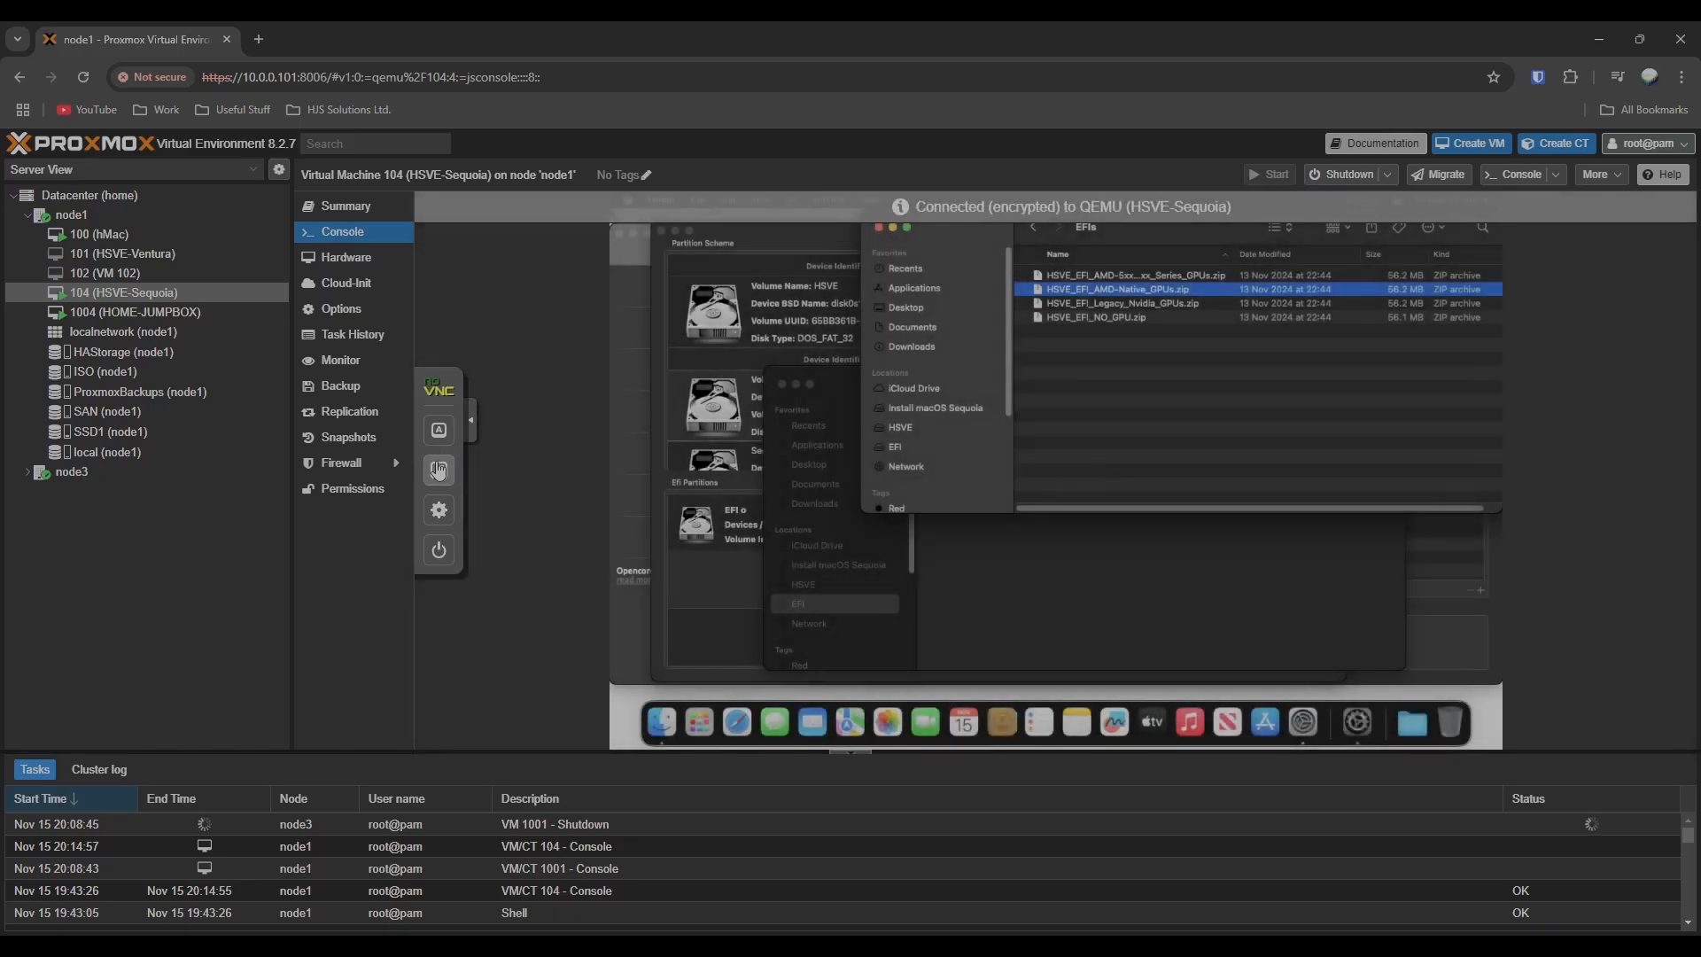
click(439, 450)
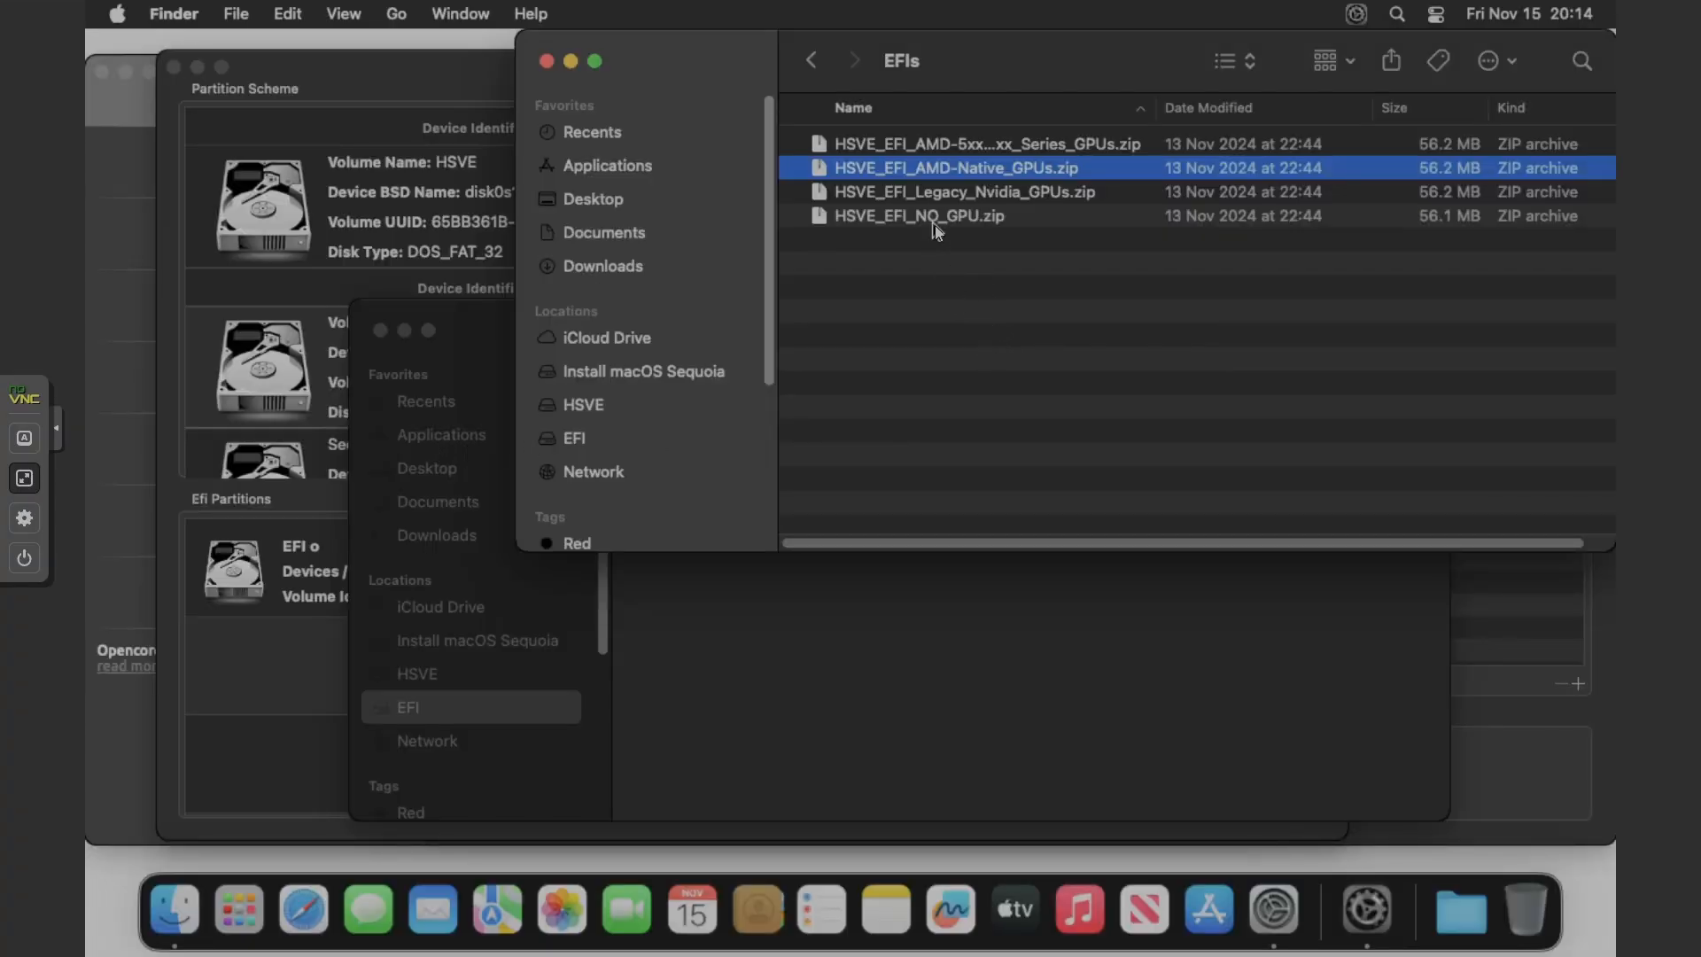
Step: Extract HSVE_EFI_AMD-Native_GPUs.zip and copy the EFI folder from the extracted folder into the mounted EFI partition
click(955, 254)
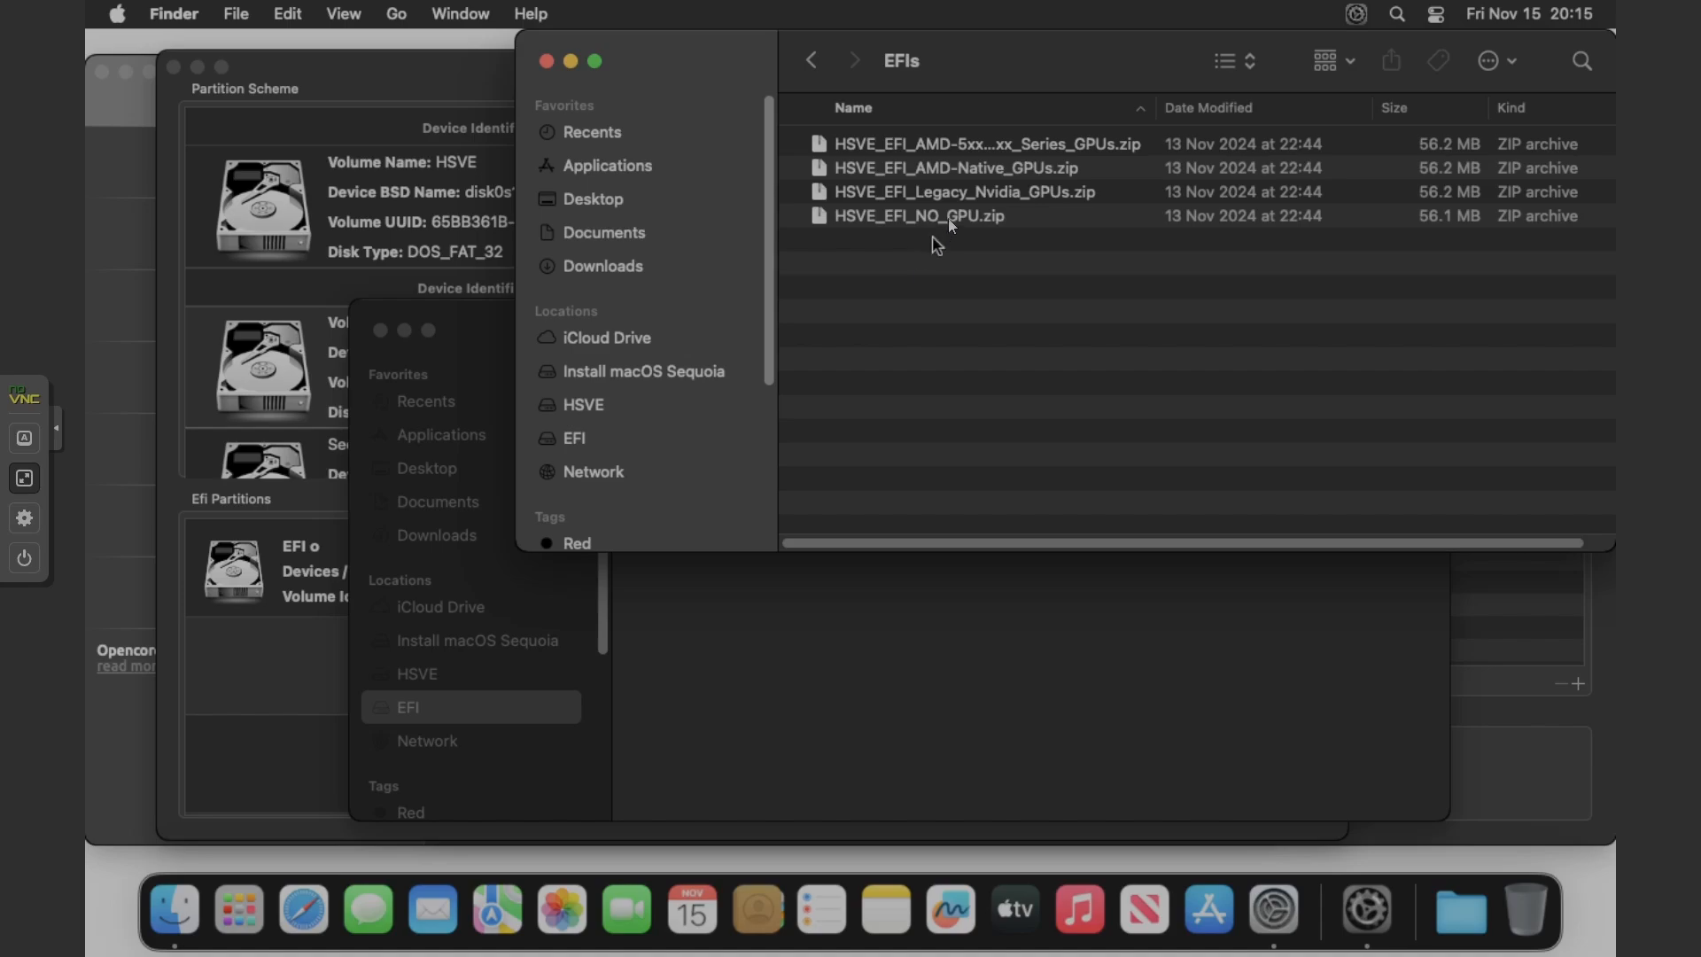
click(971, 171)
right_click(999, 174)
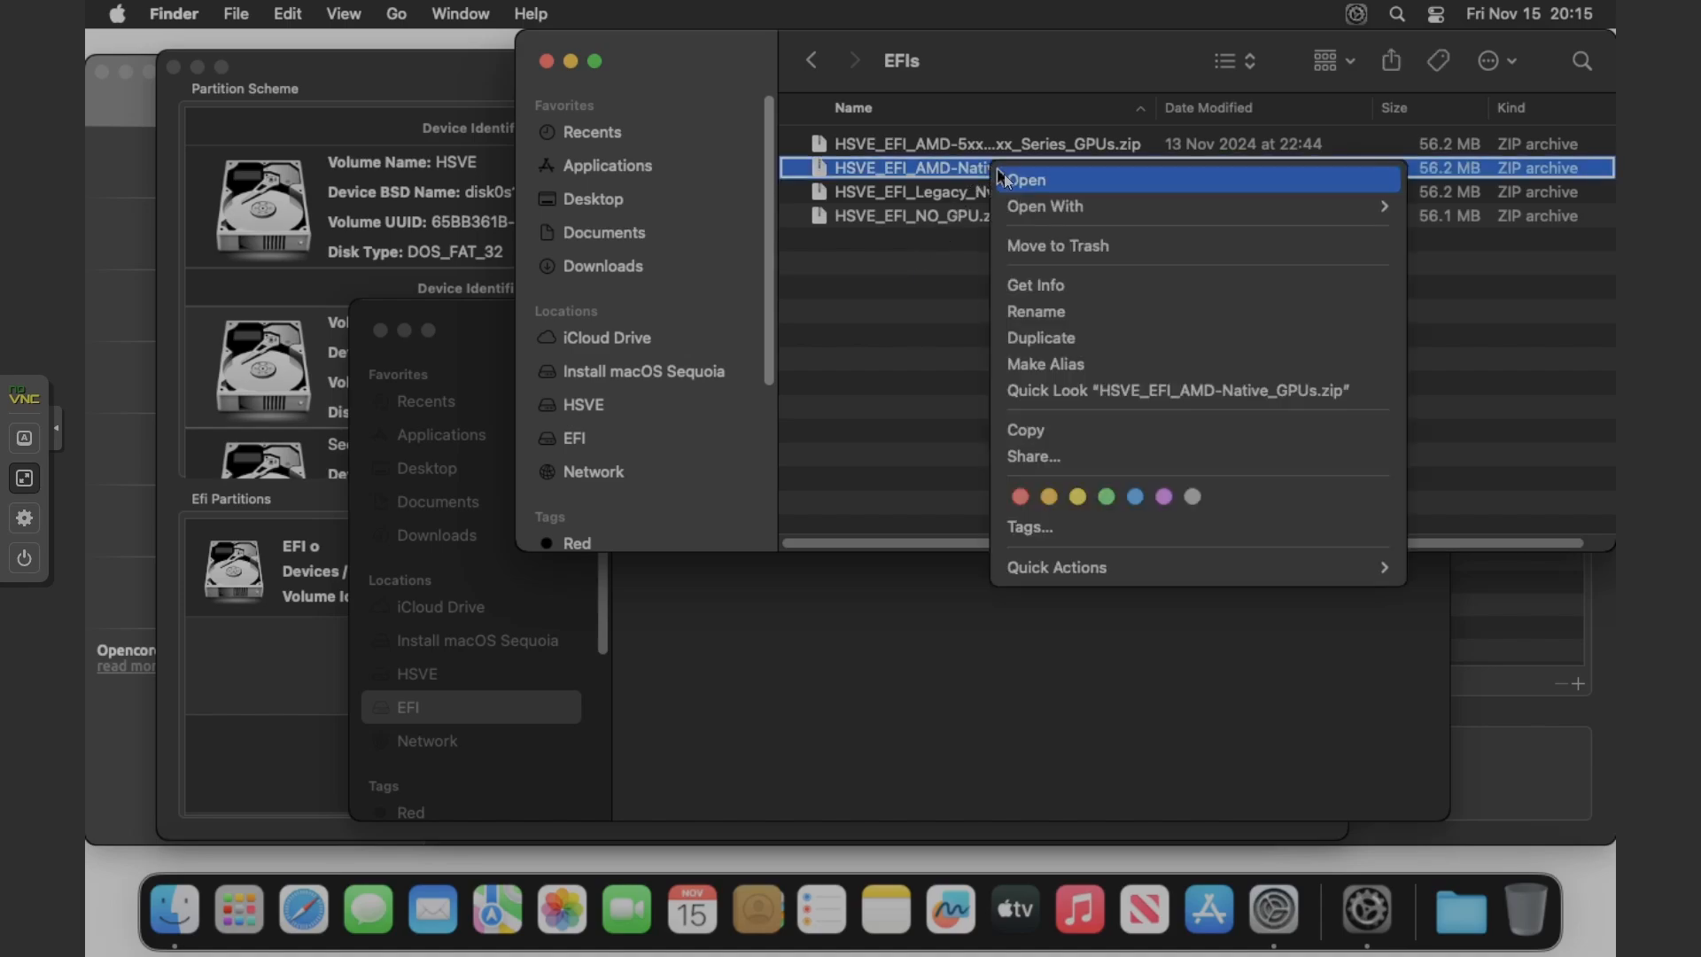
click(1026, 179)
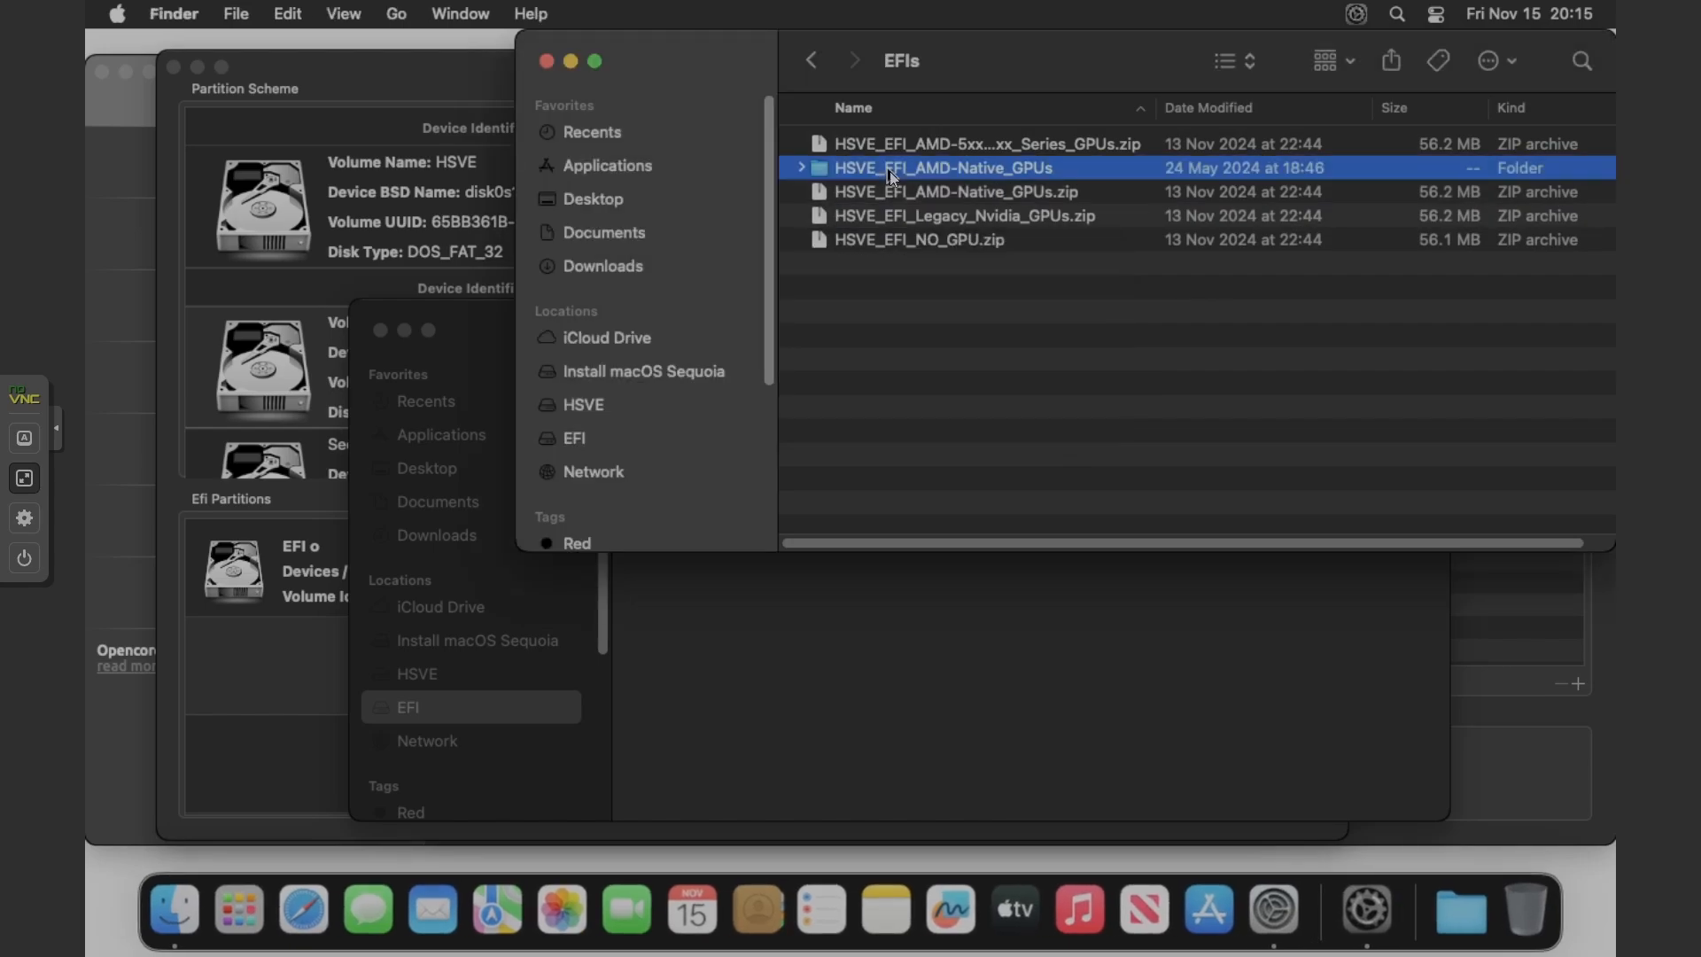
double_click(890, 172)
click(843, 148)
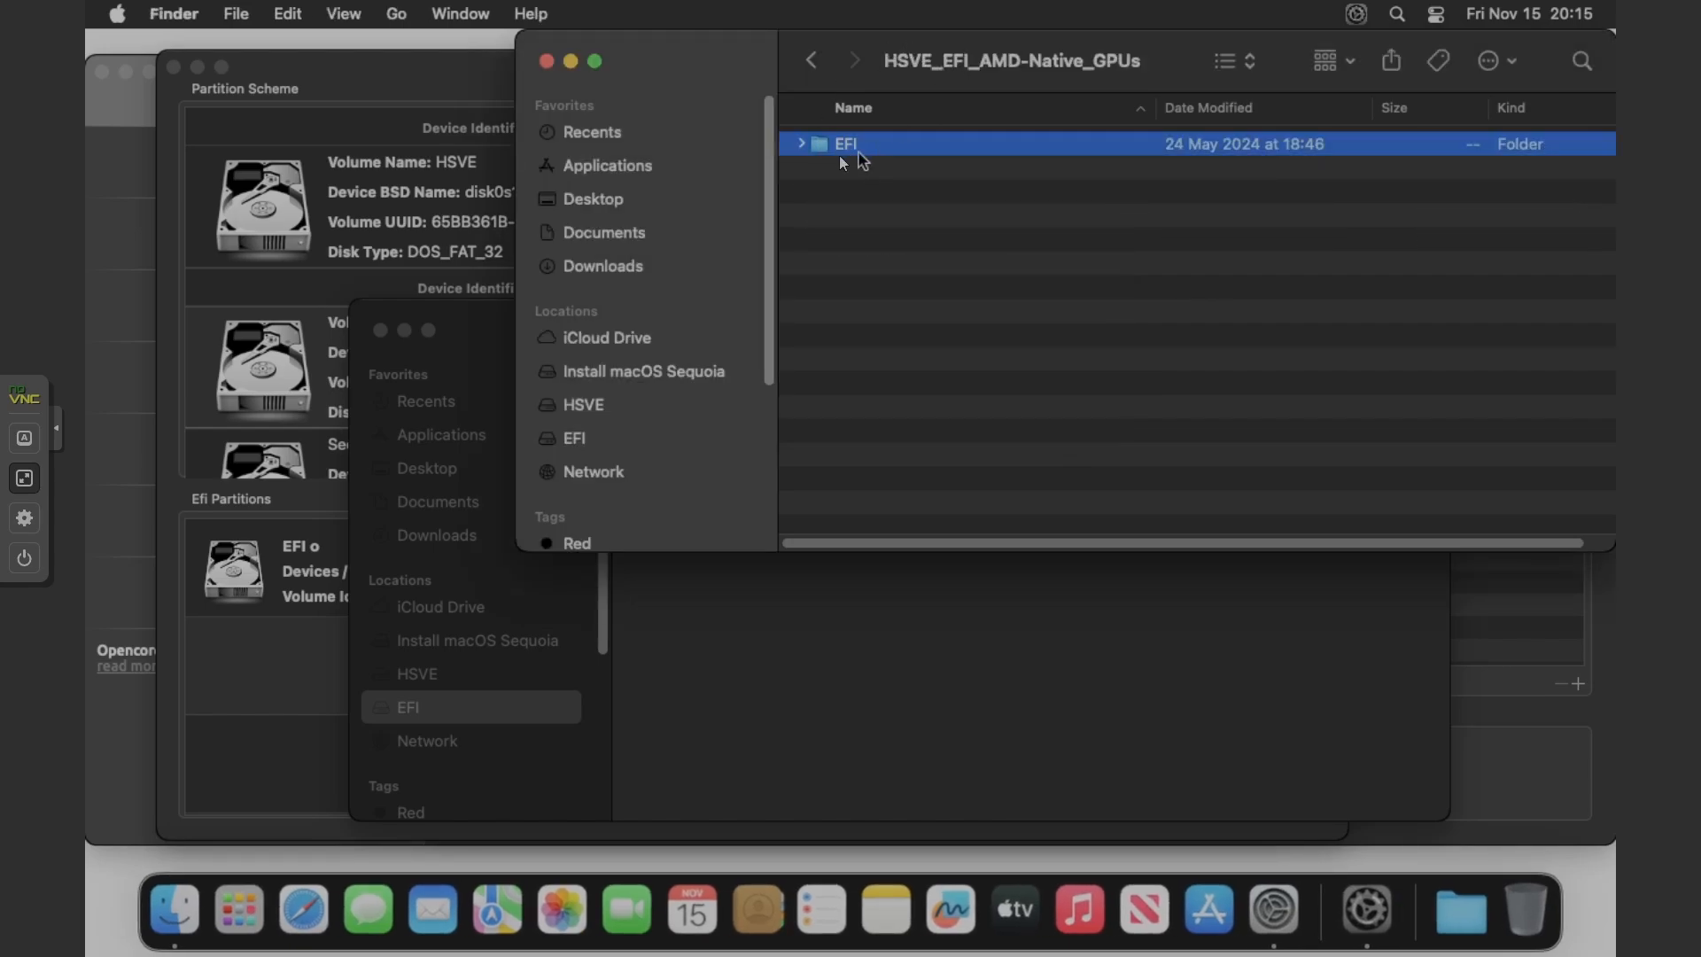
drag(852, 142, 1035, 620)
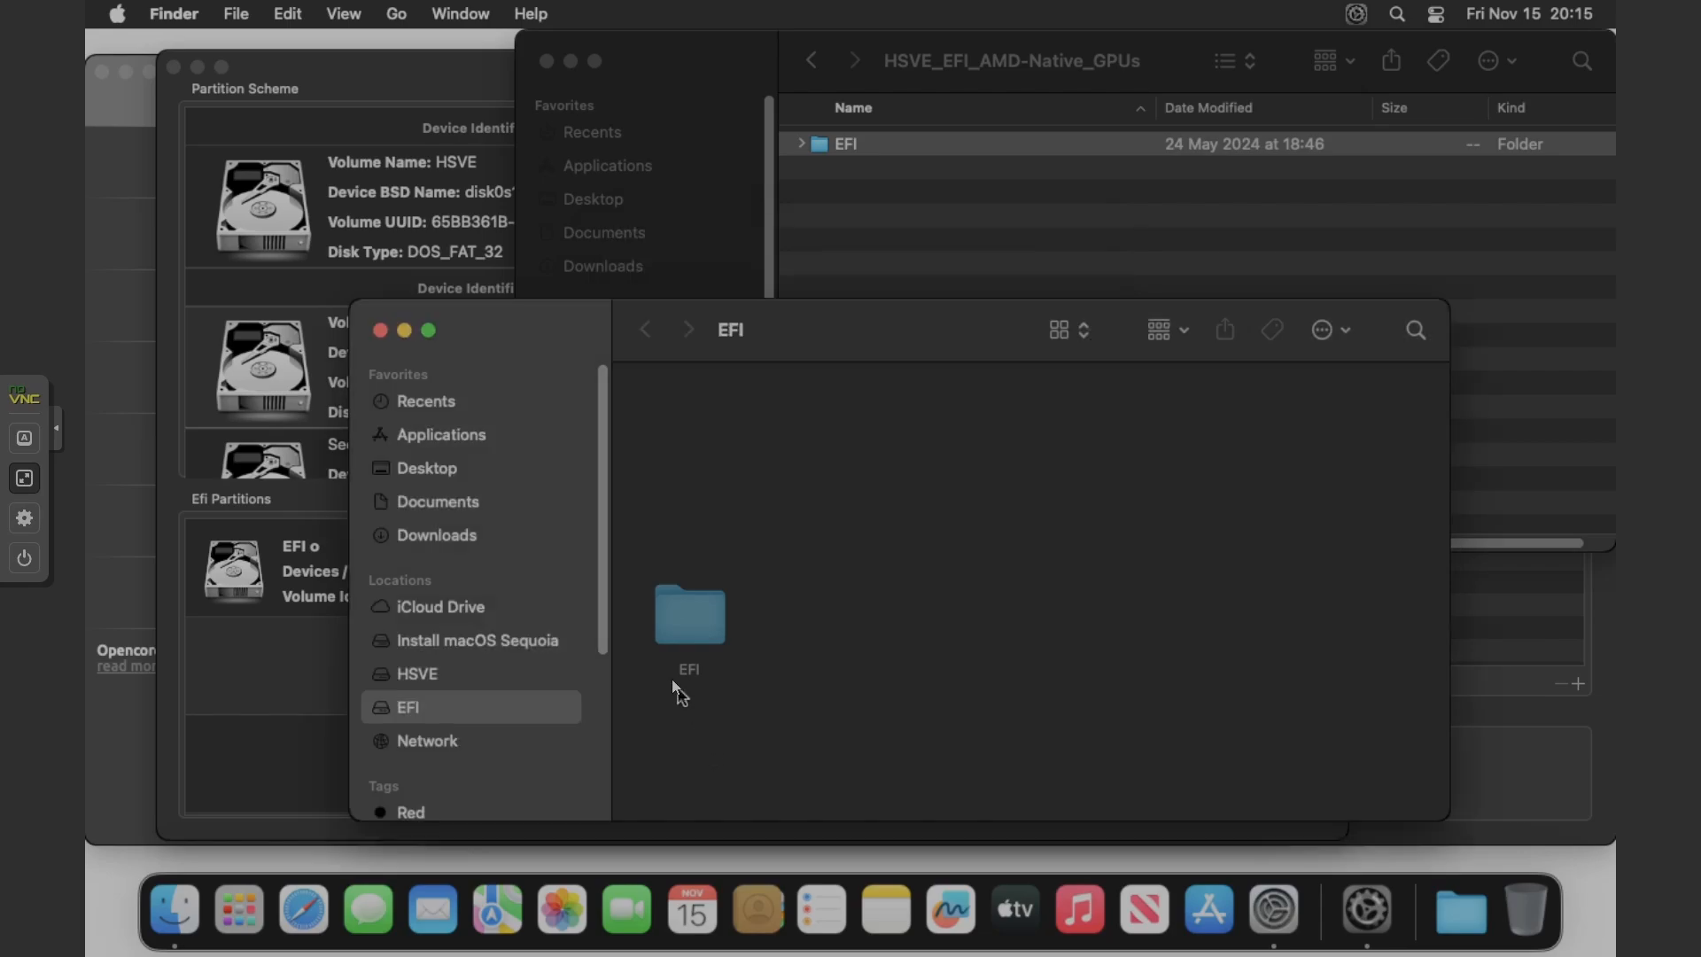
Step: Clean up the icons in the EFI partition window, and open config.plist from its EFI/OC folder in OpenCore Configurator
right_click(800, 614)
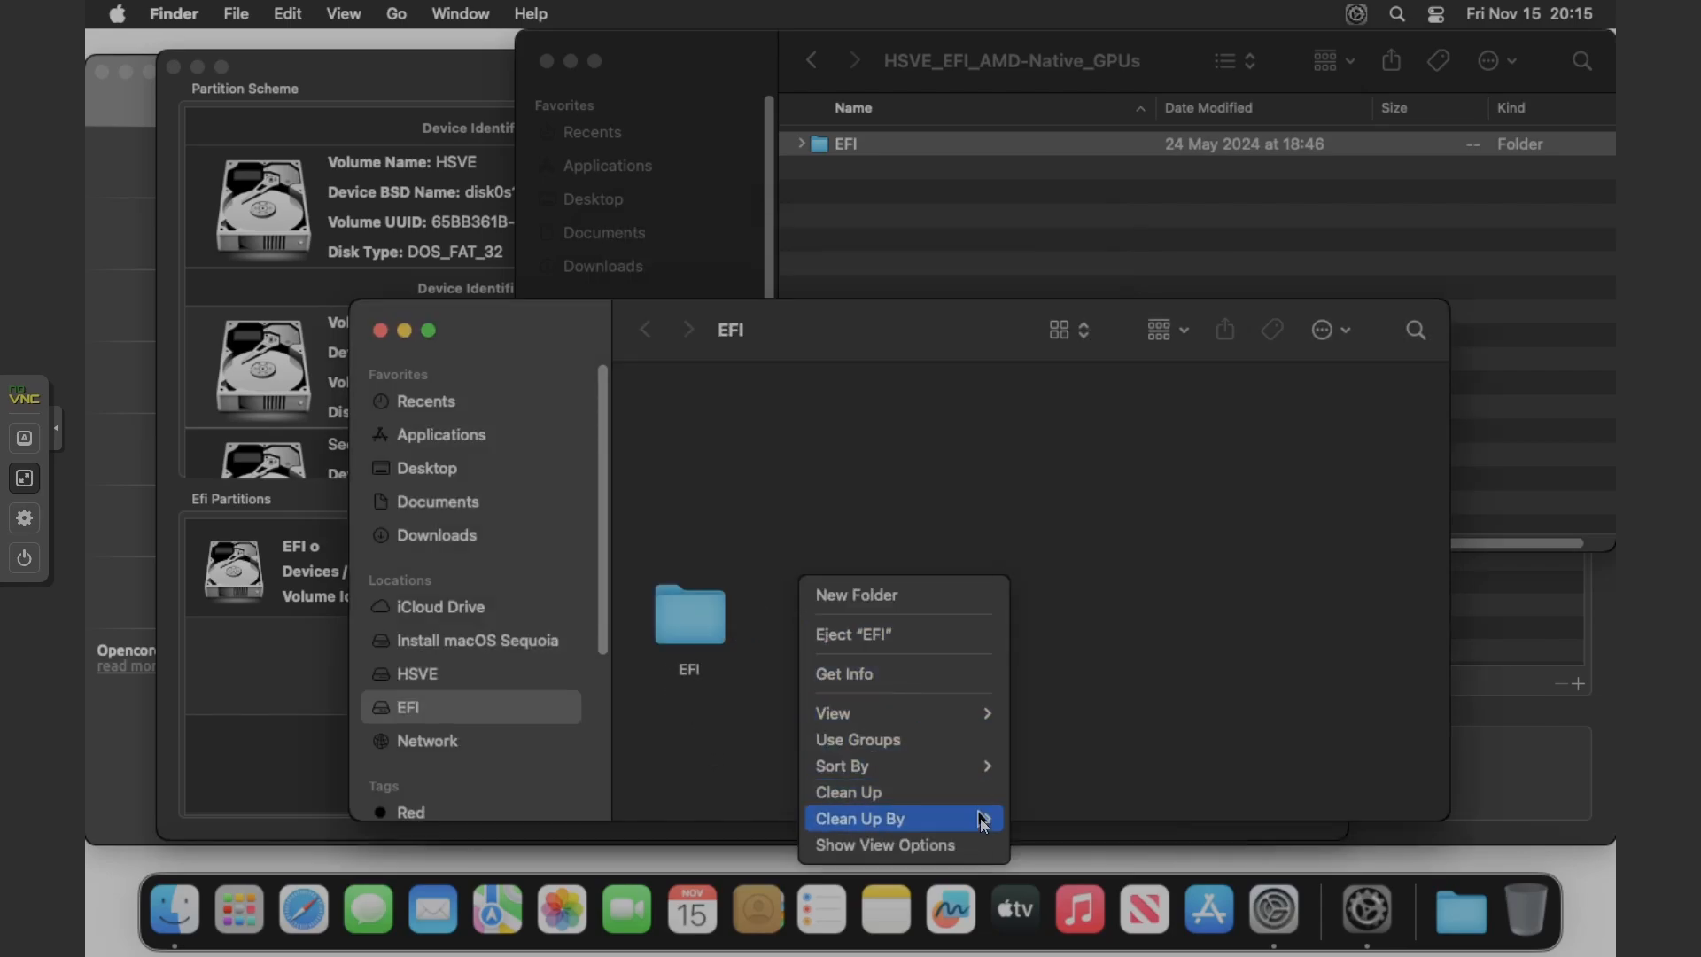
mouse_move(980, 816)
click(1070, 714)
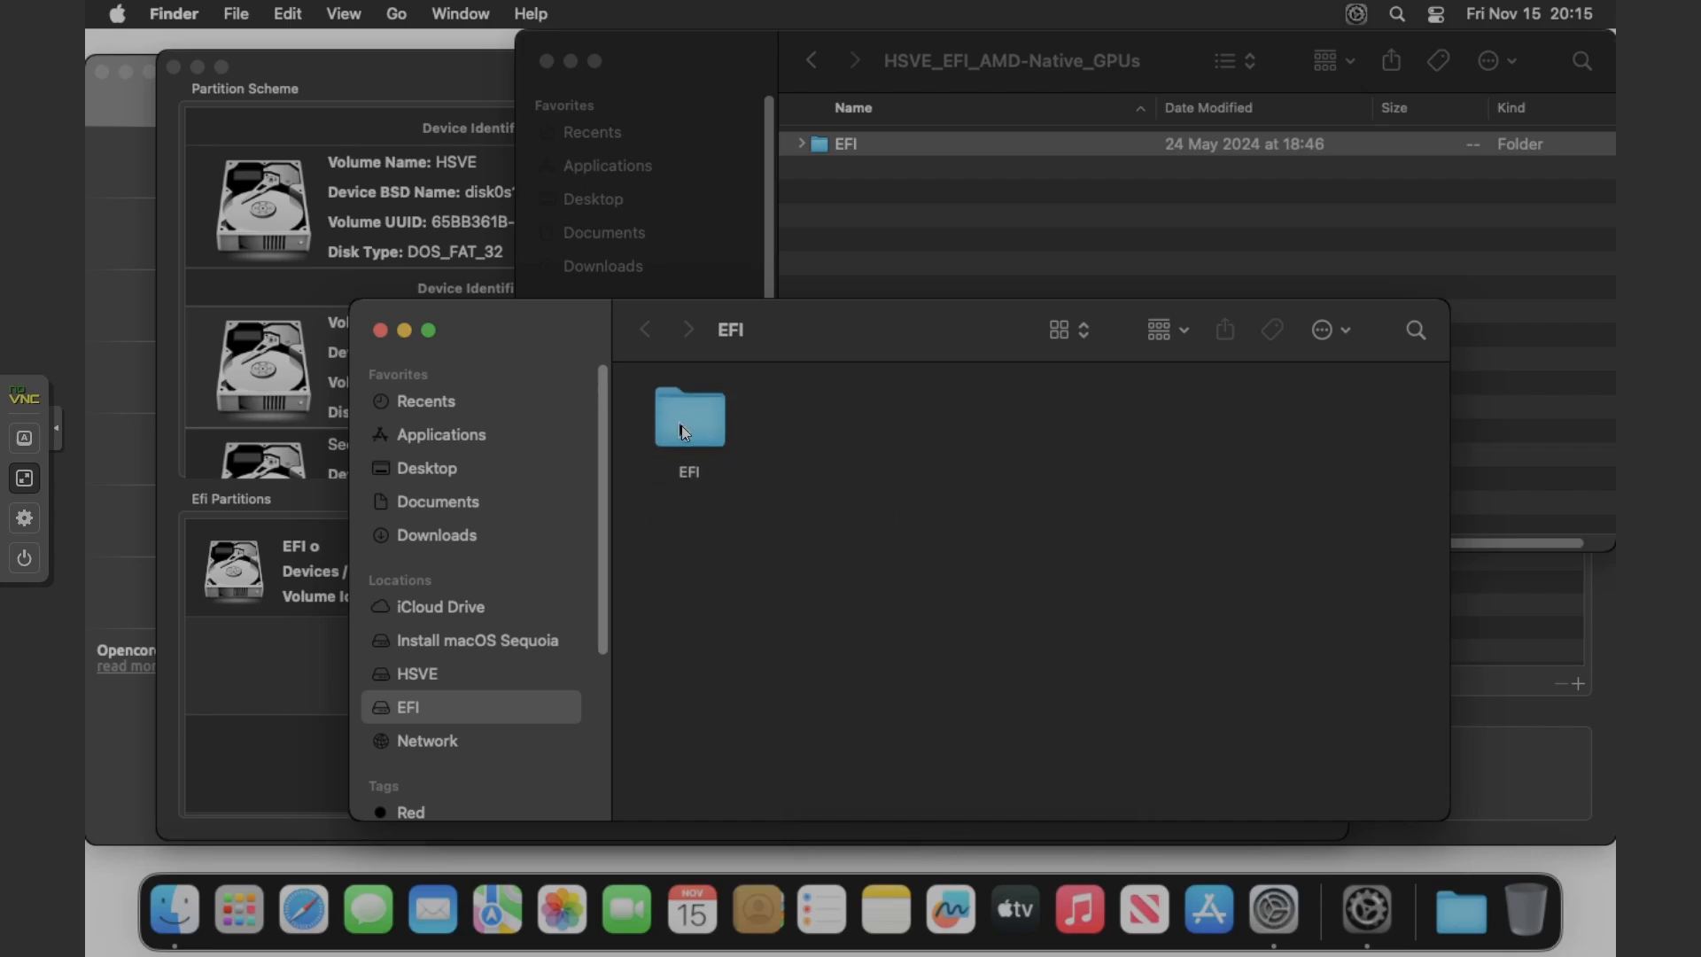
double_click(682, 425)
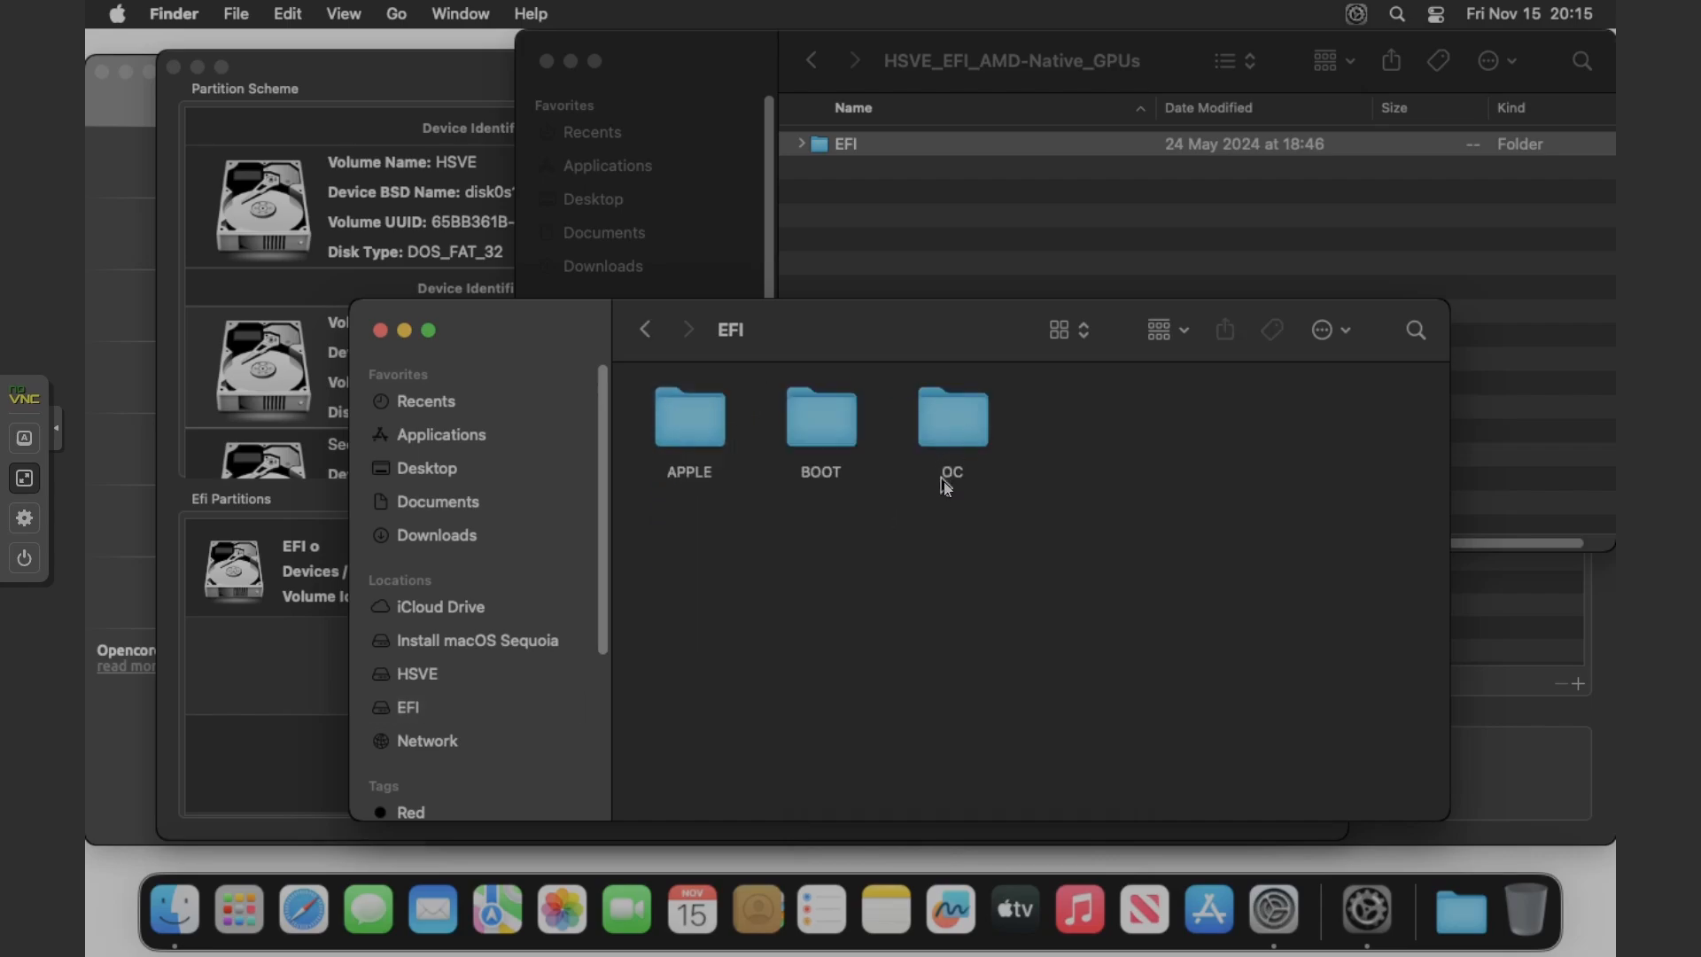
double_click(955, 429)
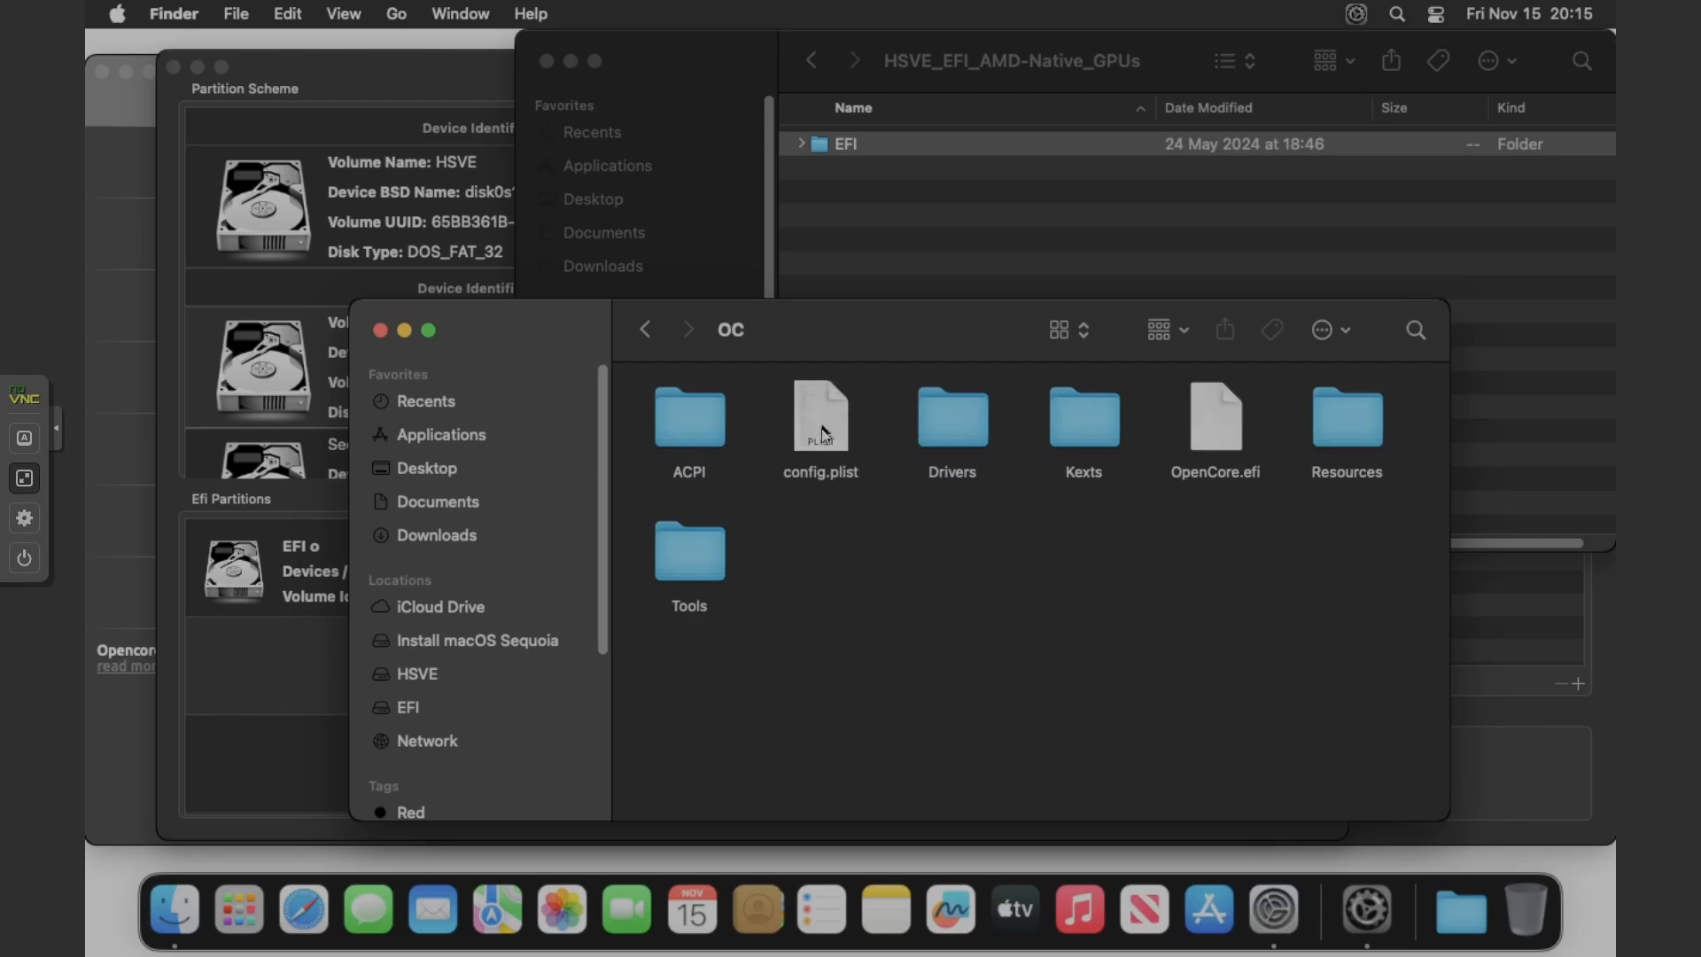
double_click(821, 435)
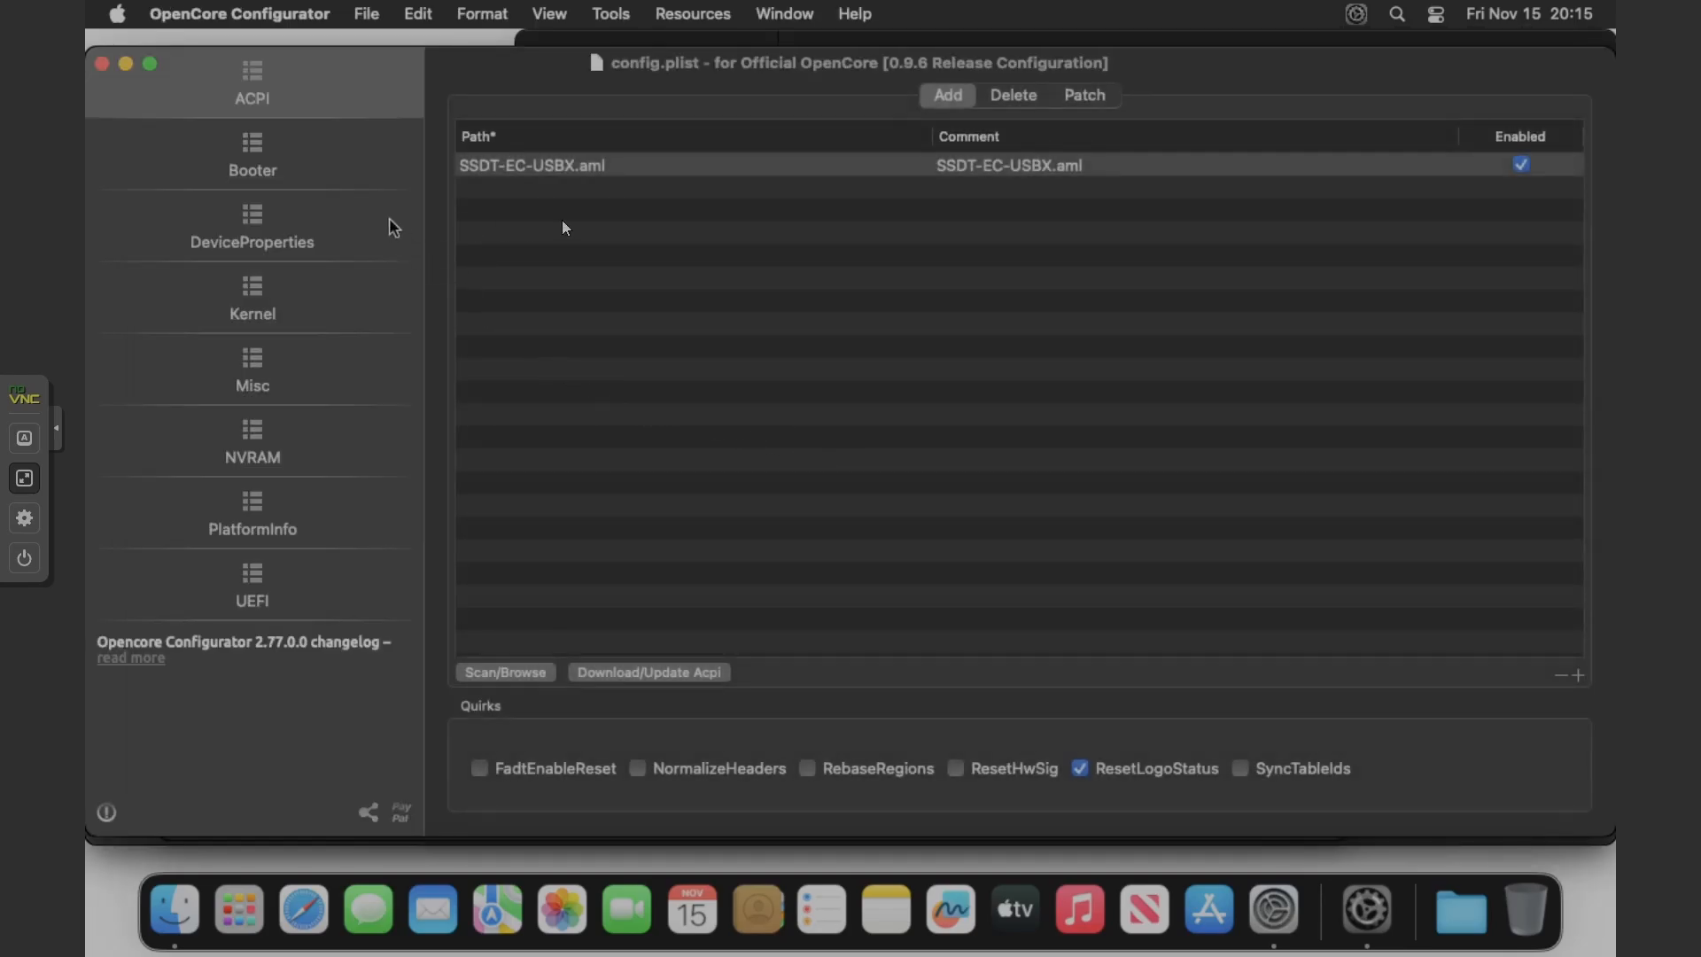
Step: Set the PlatformInfo SMBIOS model to MacPro7,1, and generate a new system serial number and UUID
click(117, 489)
click(279, 516)
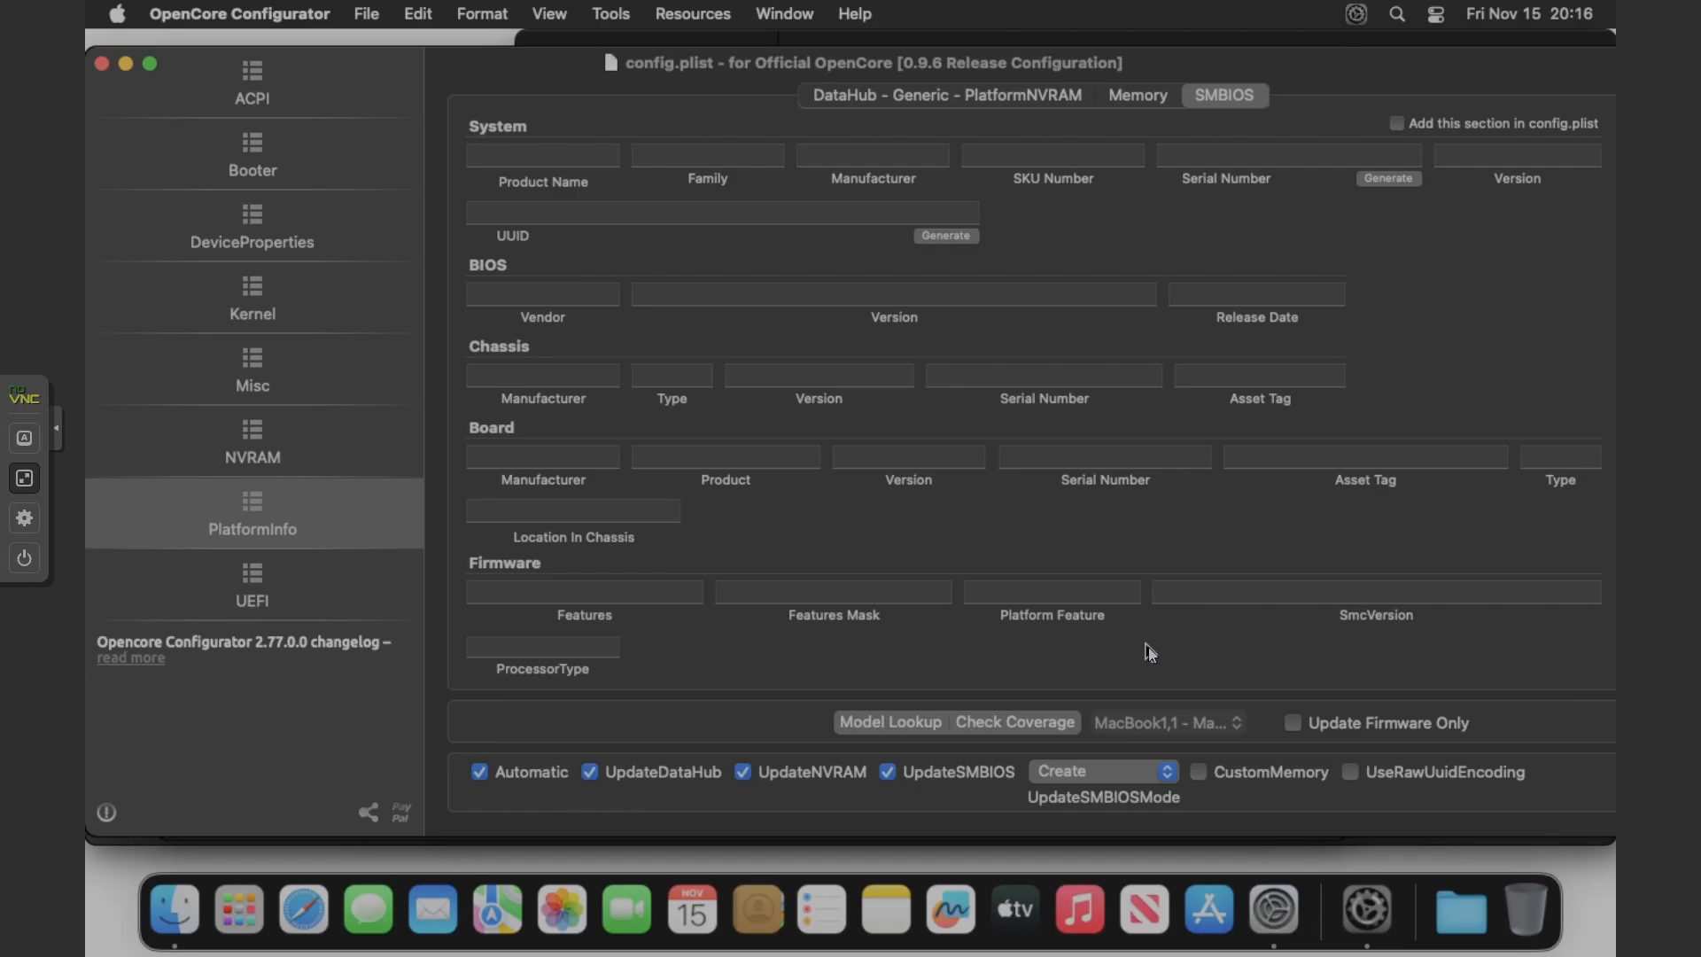
click(1169, 723)
scroll(1147, 757, down, 10)
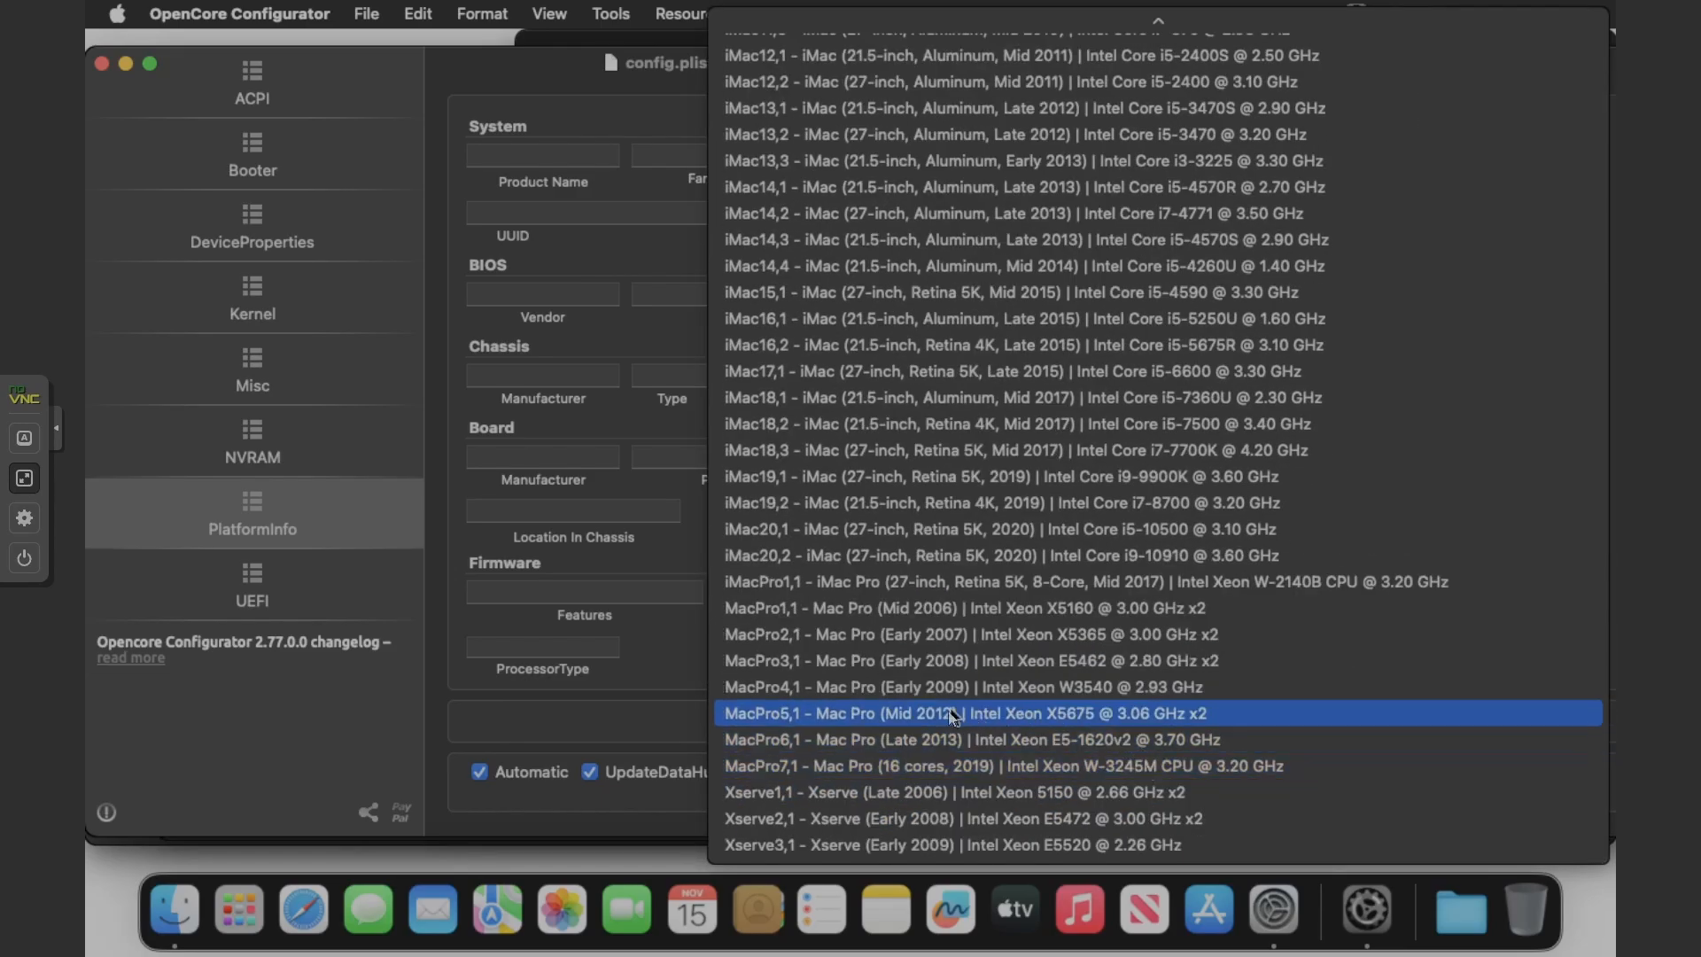
click(899, 767)
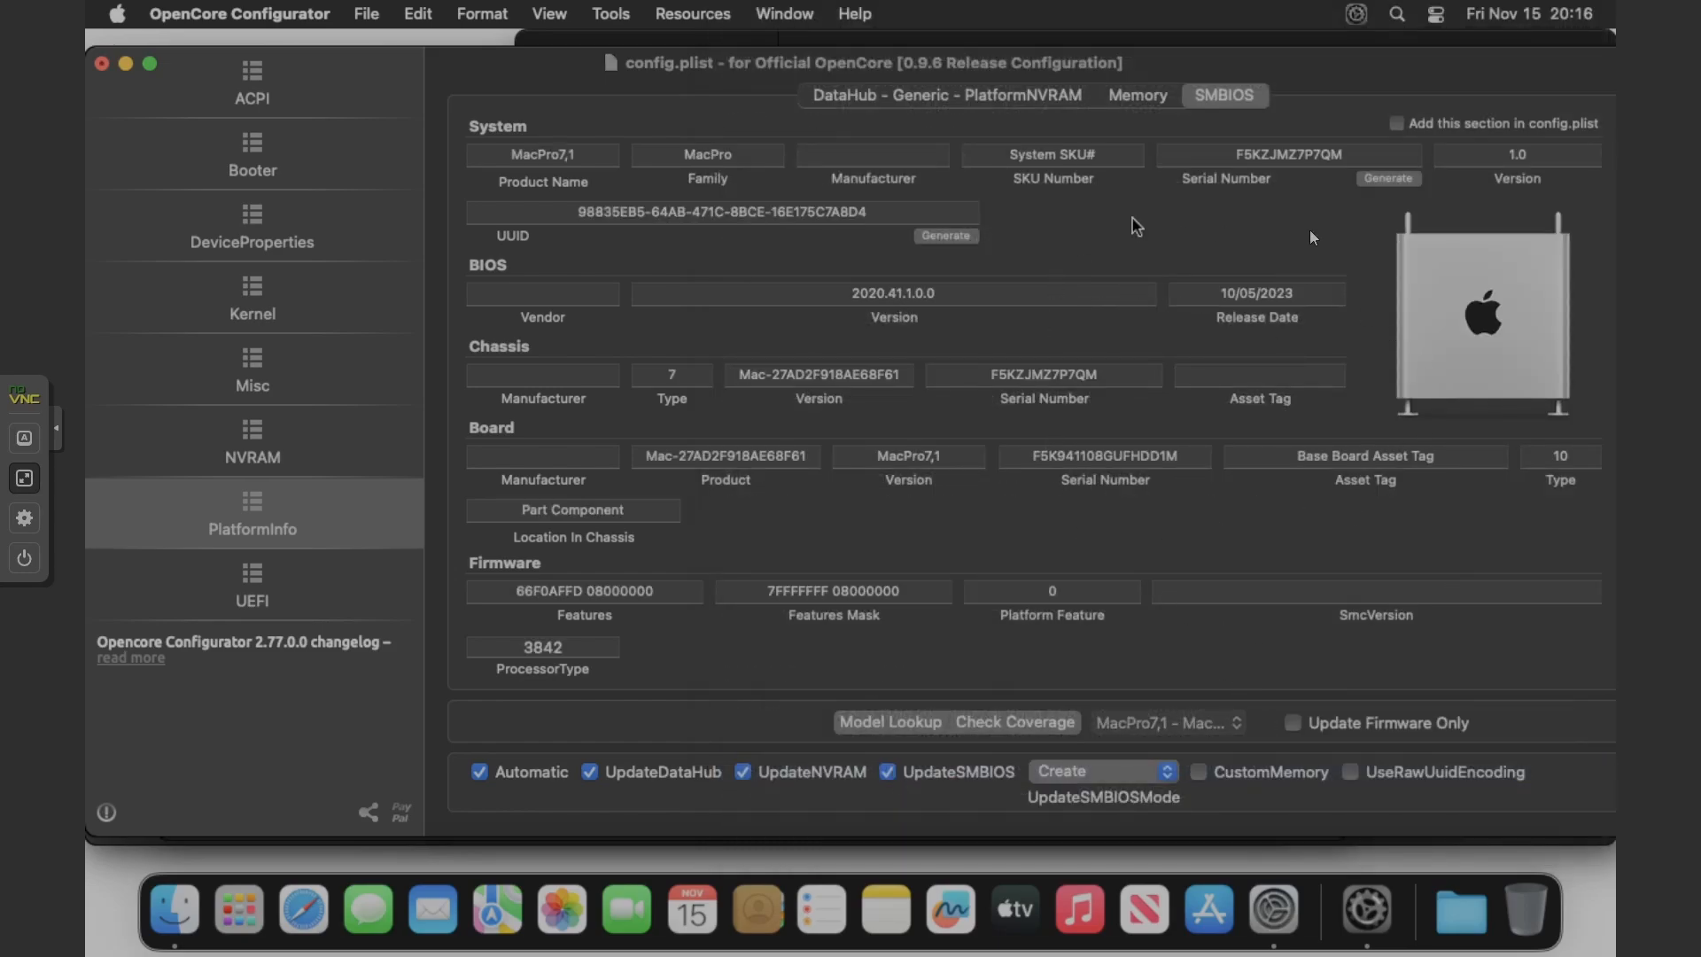
click(1401, 179)
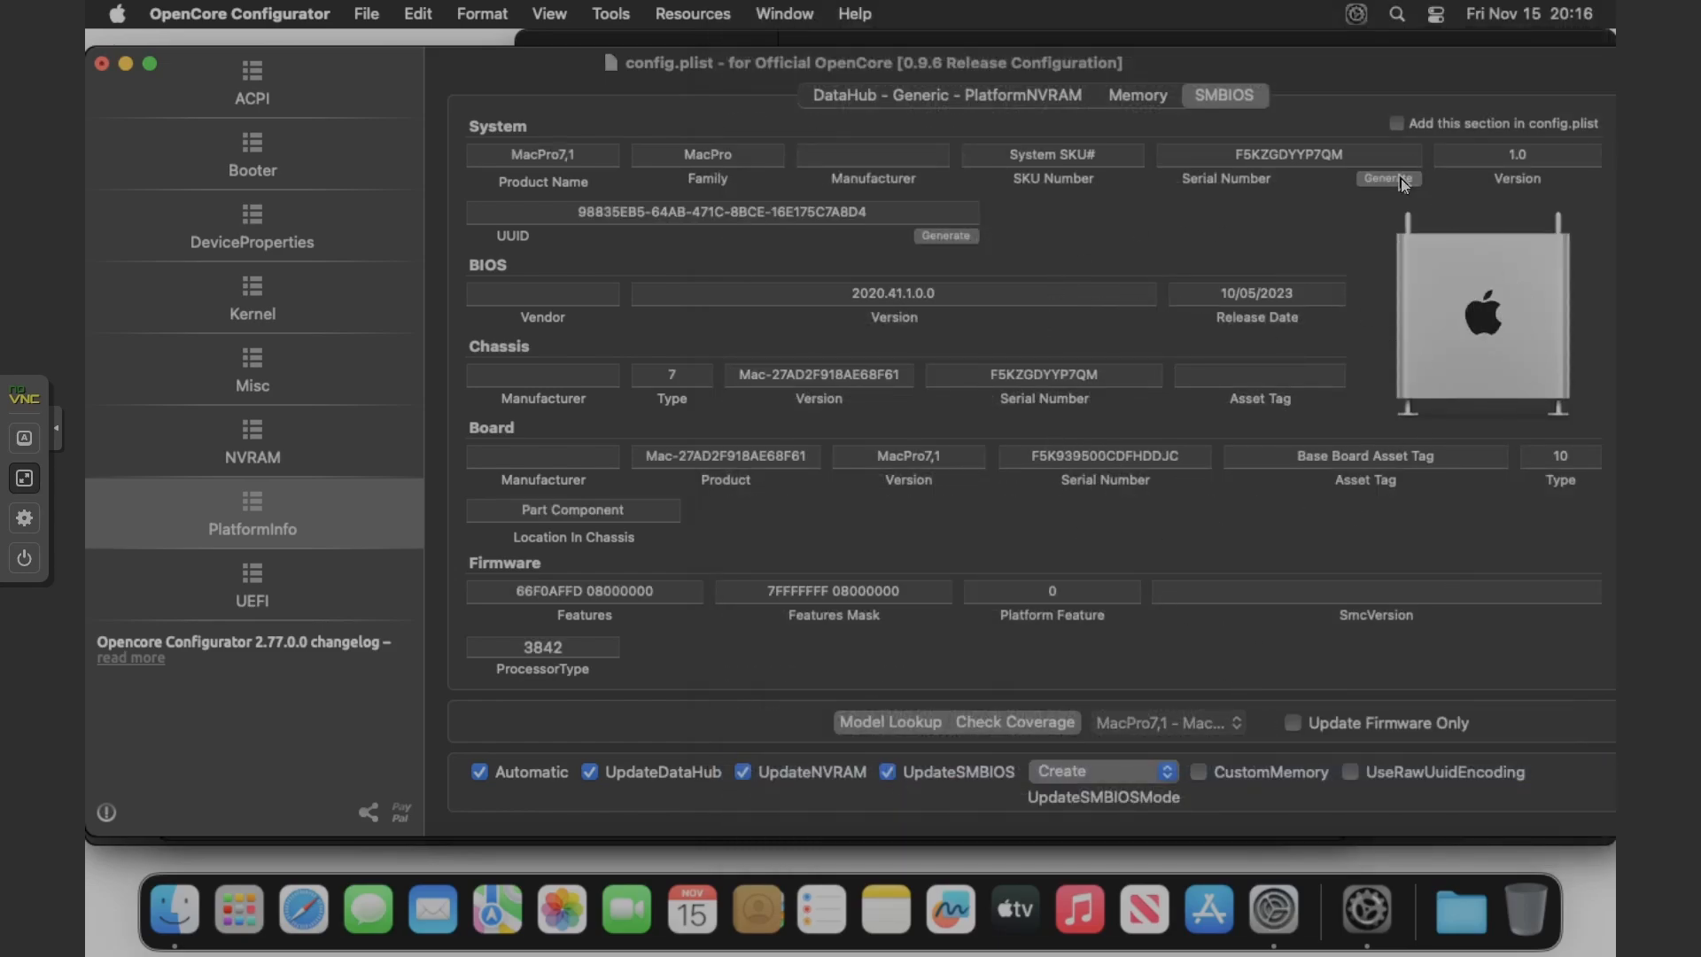
click(953, 240)
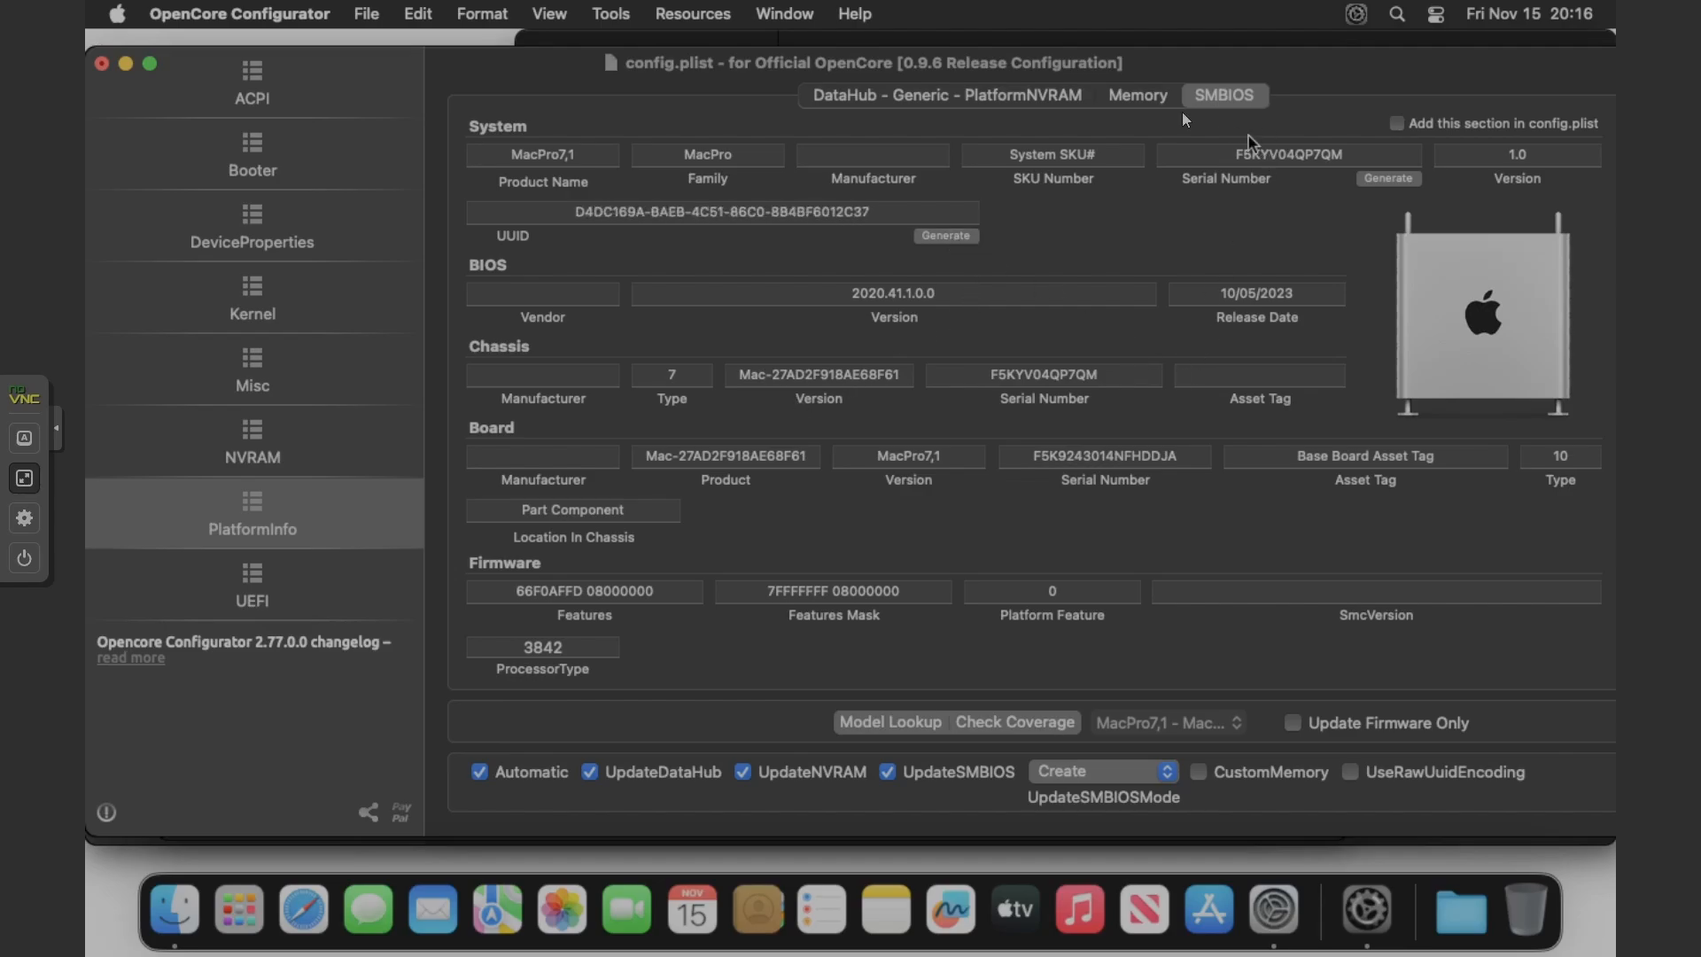
Step: In the PlatformInfo memory settings, set TypeDetail to Synchronous only (128), and both TotalWidth and DataWidth to 64
click(1143, 95)
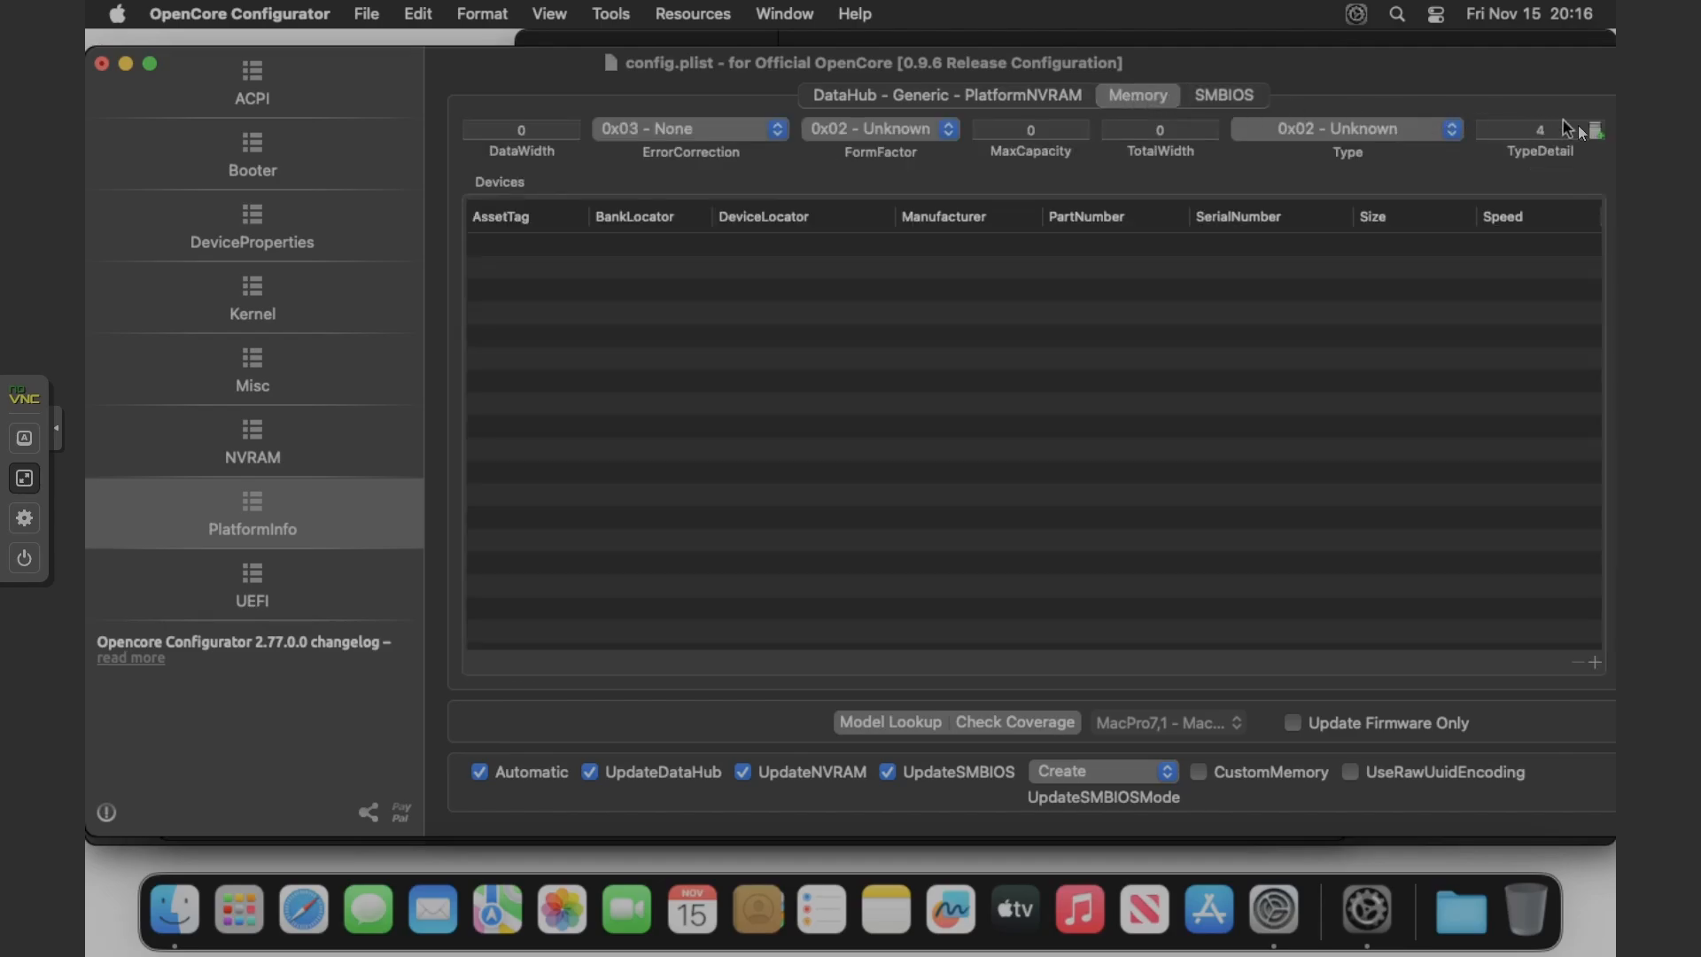
click(1595, 130)
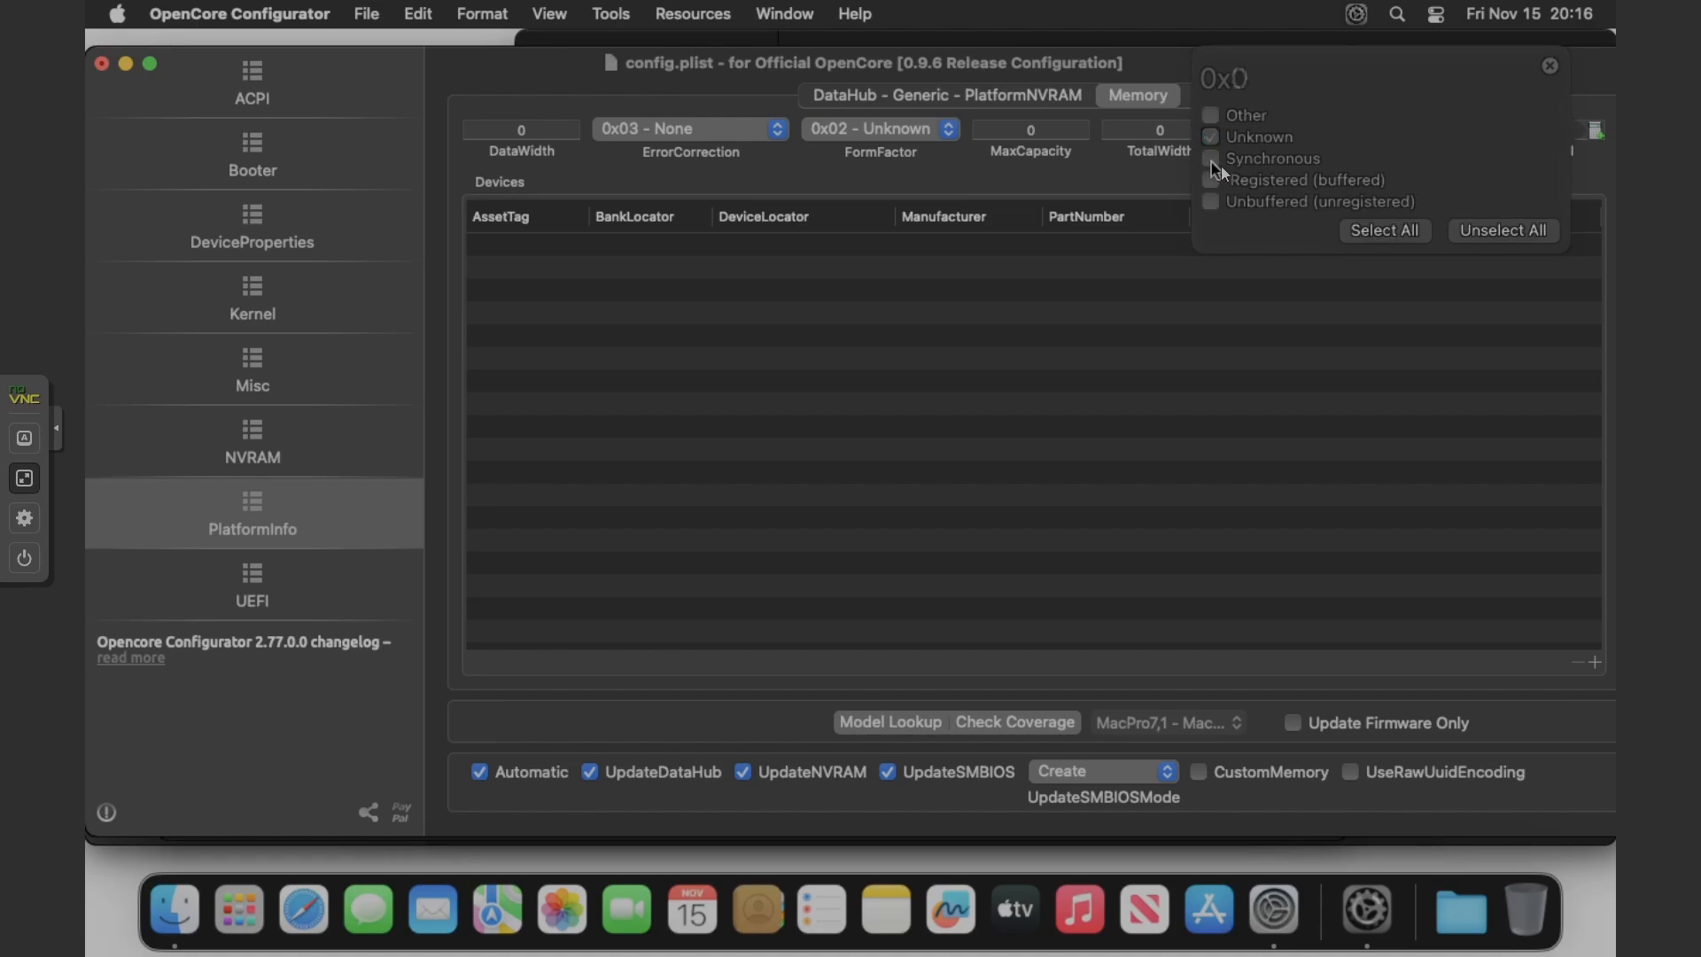
click(1549, 66)
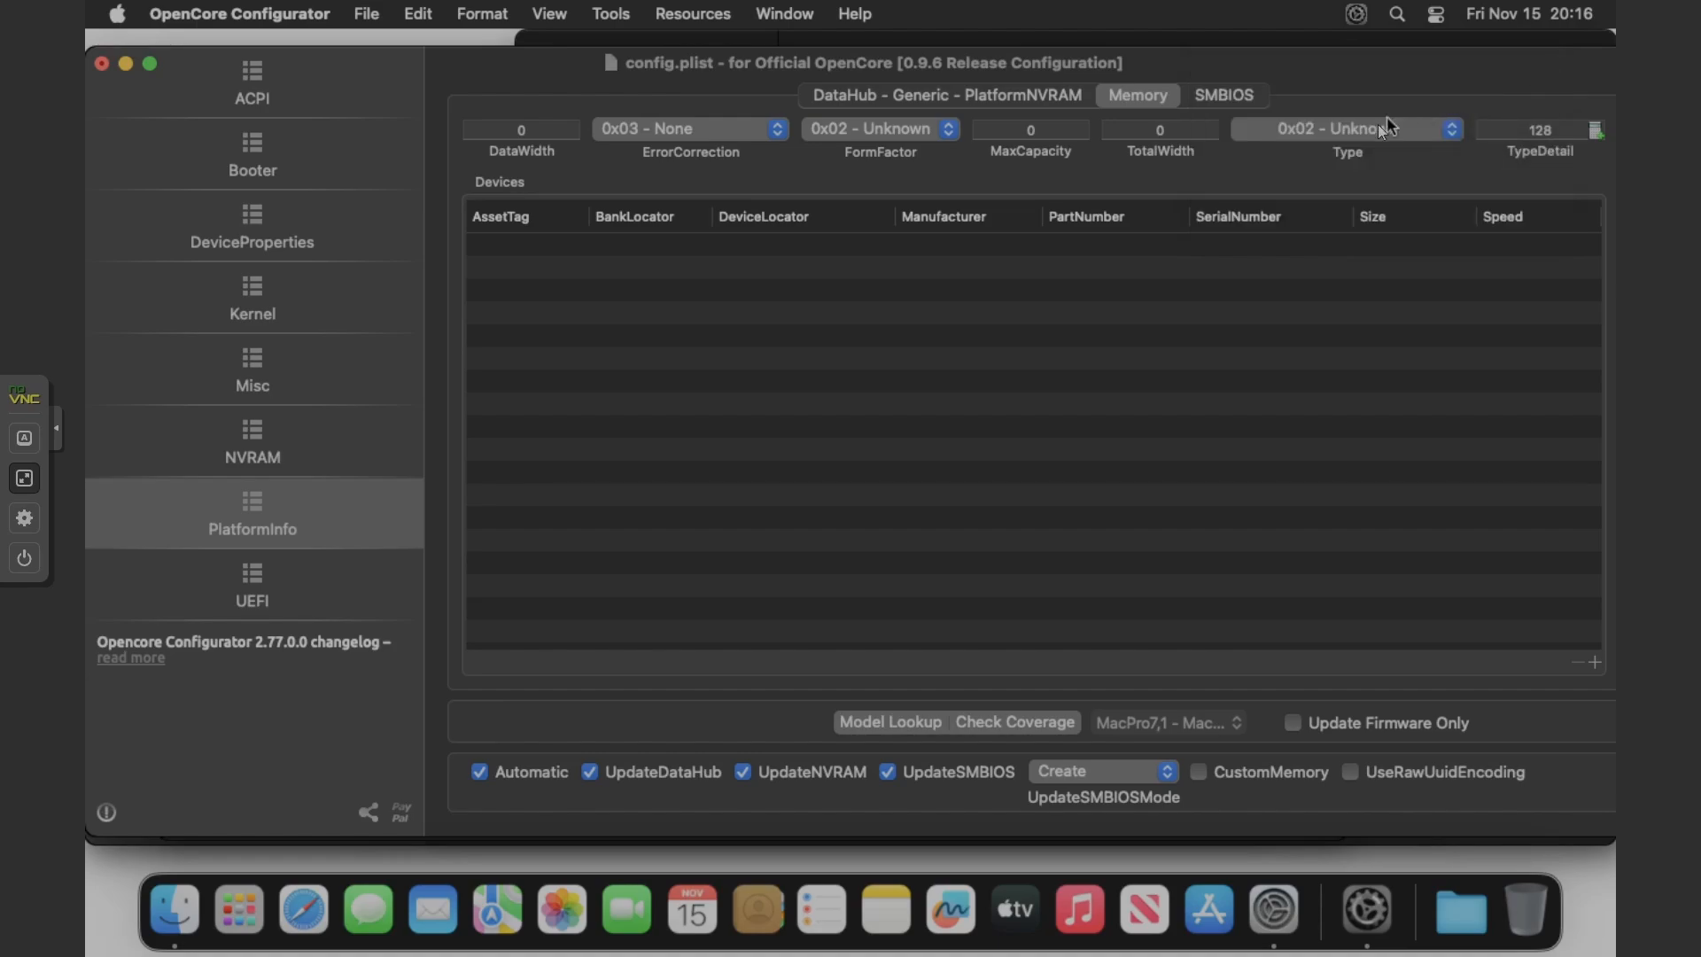
click(1170, 137)
text(64)
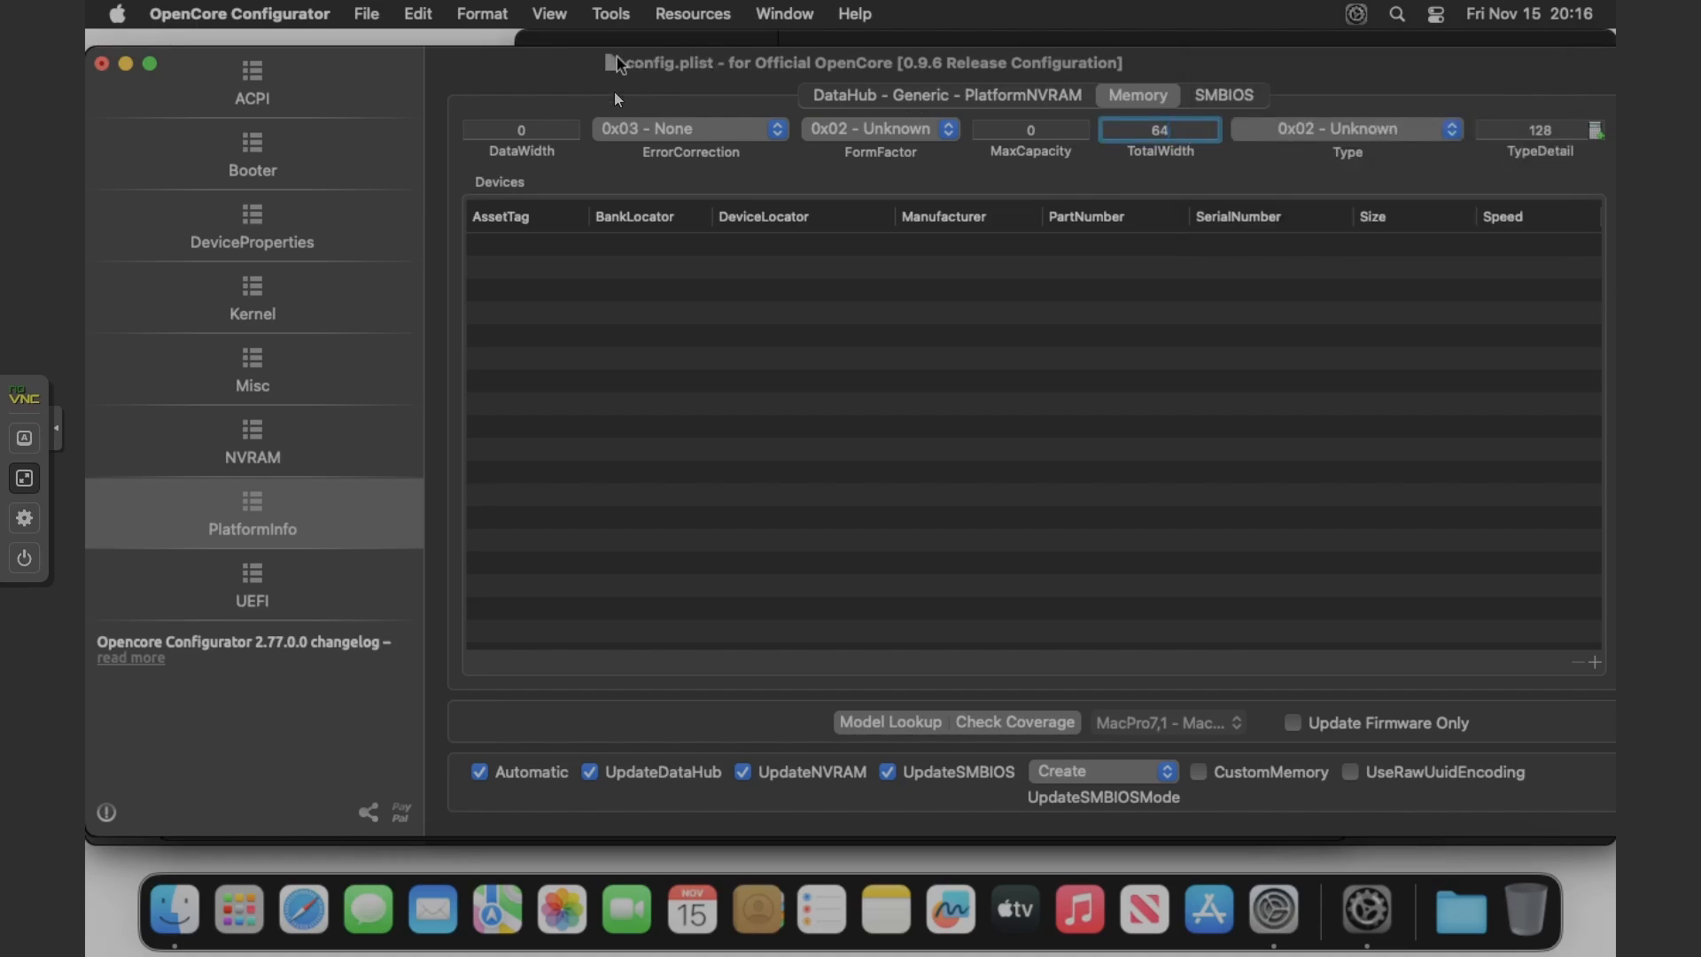
click(510, 133)
text(64)
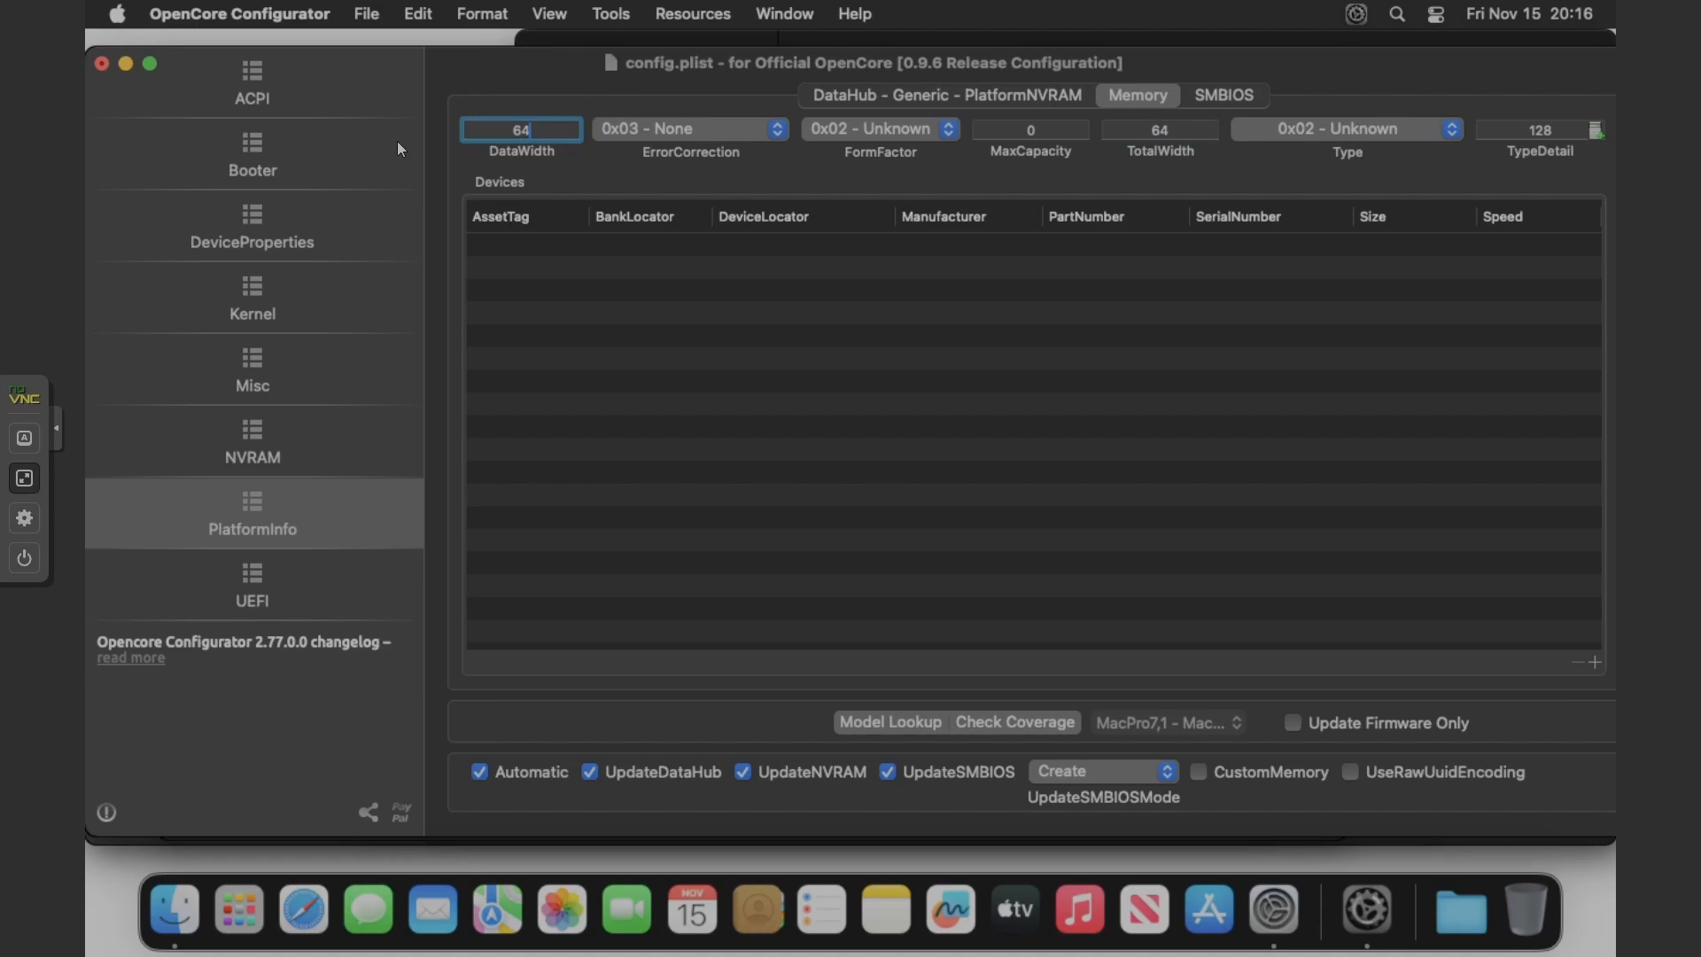
Step: Set the memory type to 0x1A - DDR4 and the form factor to 0x09 - DIMM
click(1382, 128)
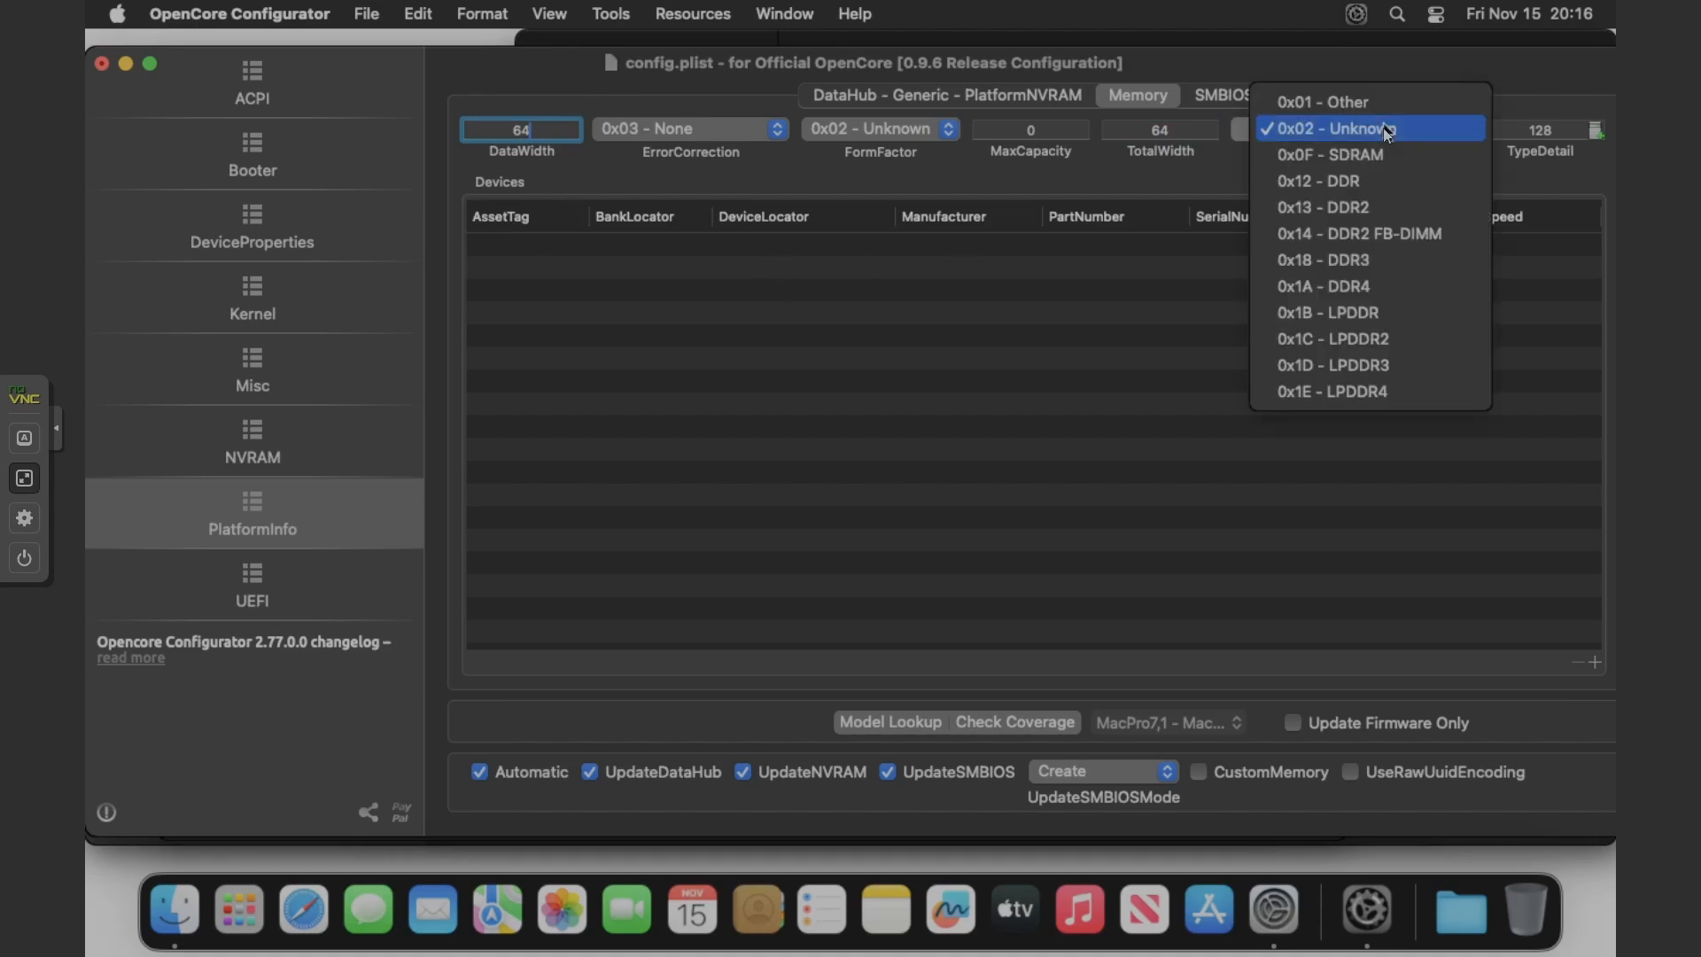
click(1371, 295)
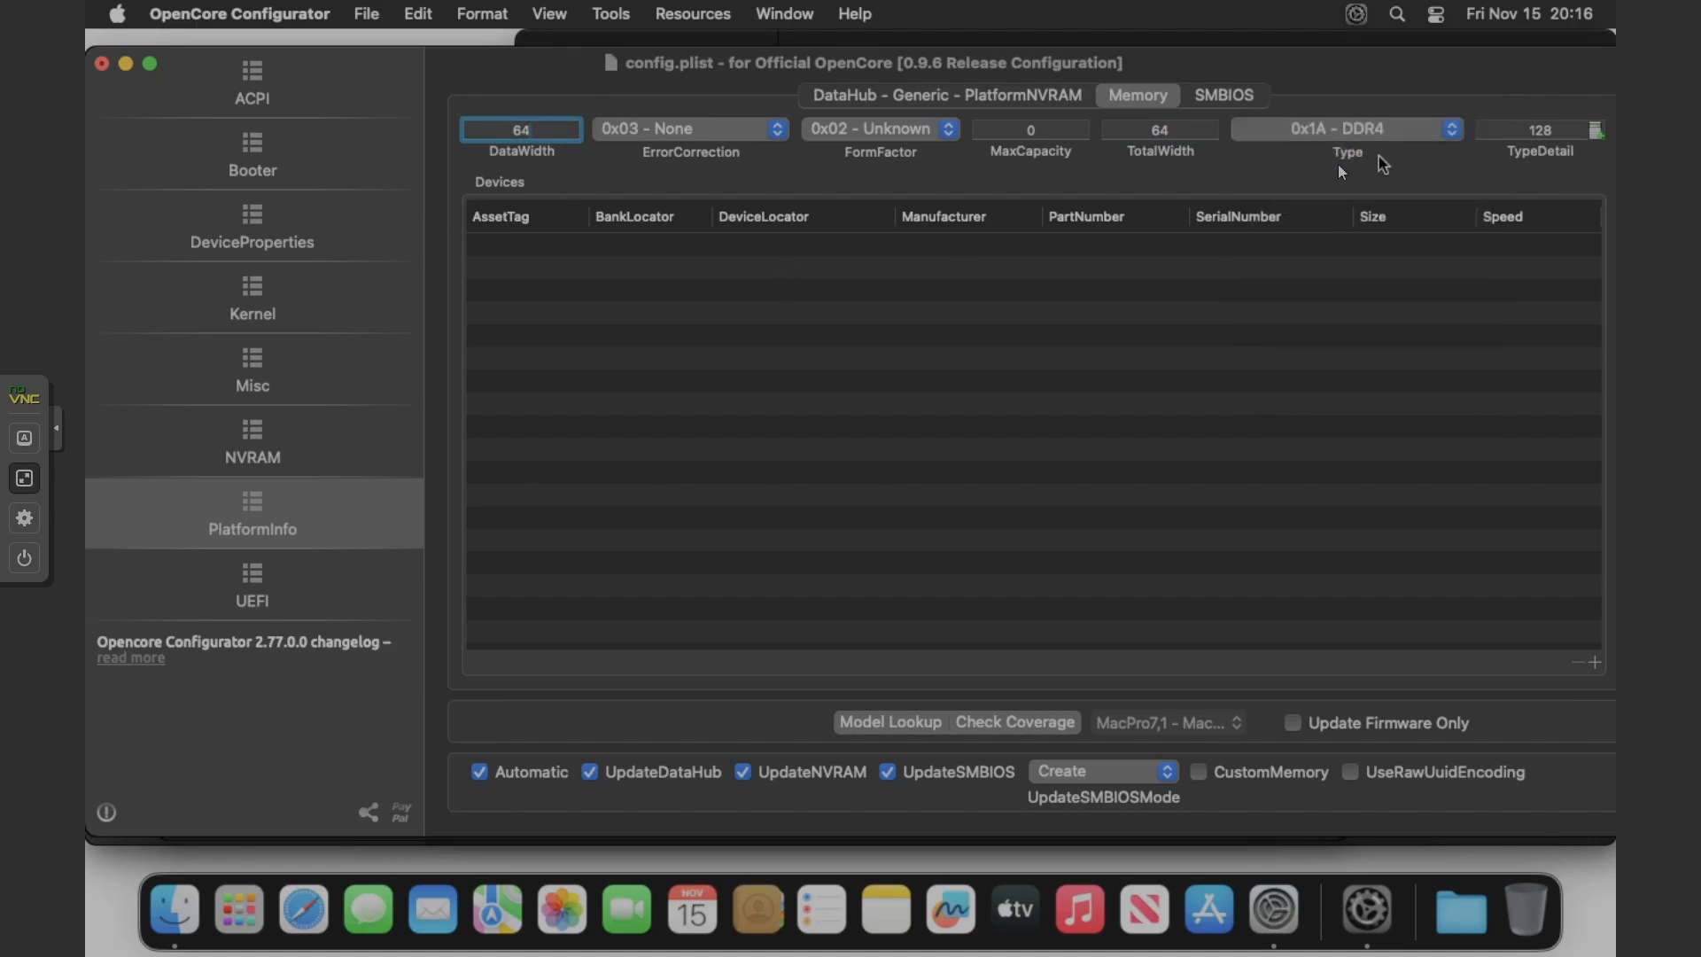
click(917, 130)
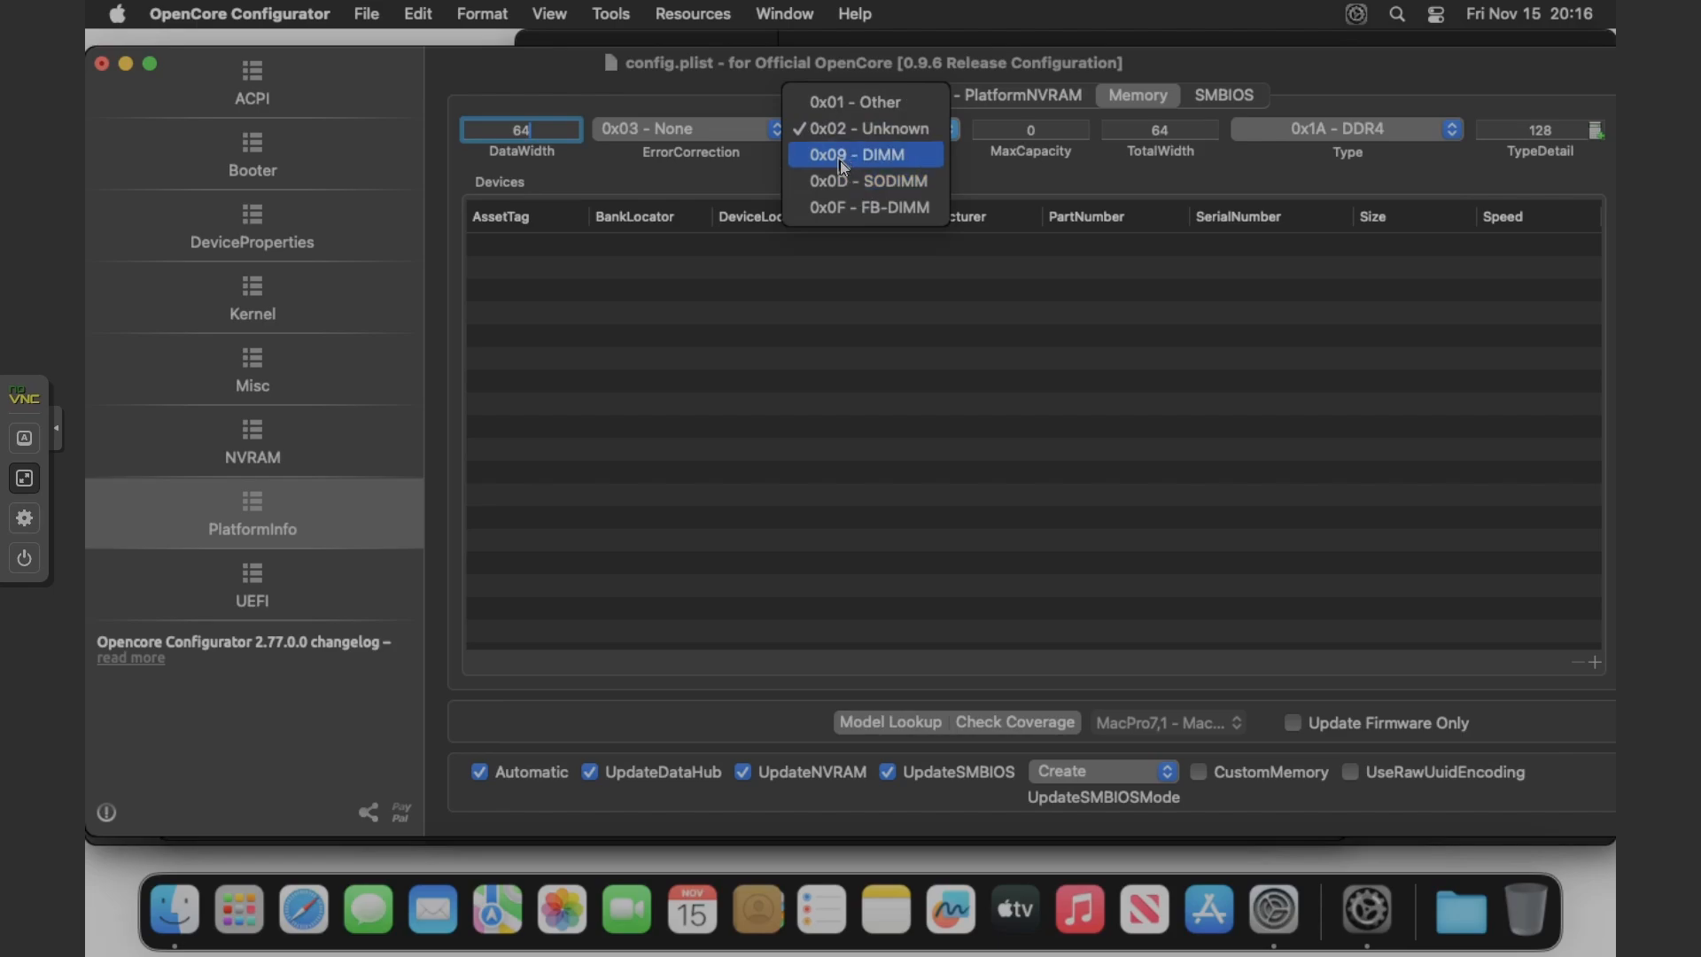
click(841, 161)
Step: Add a first memory device with size 4096 and speed 3200
click(1594, 661)
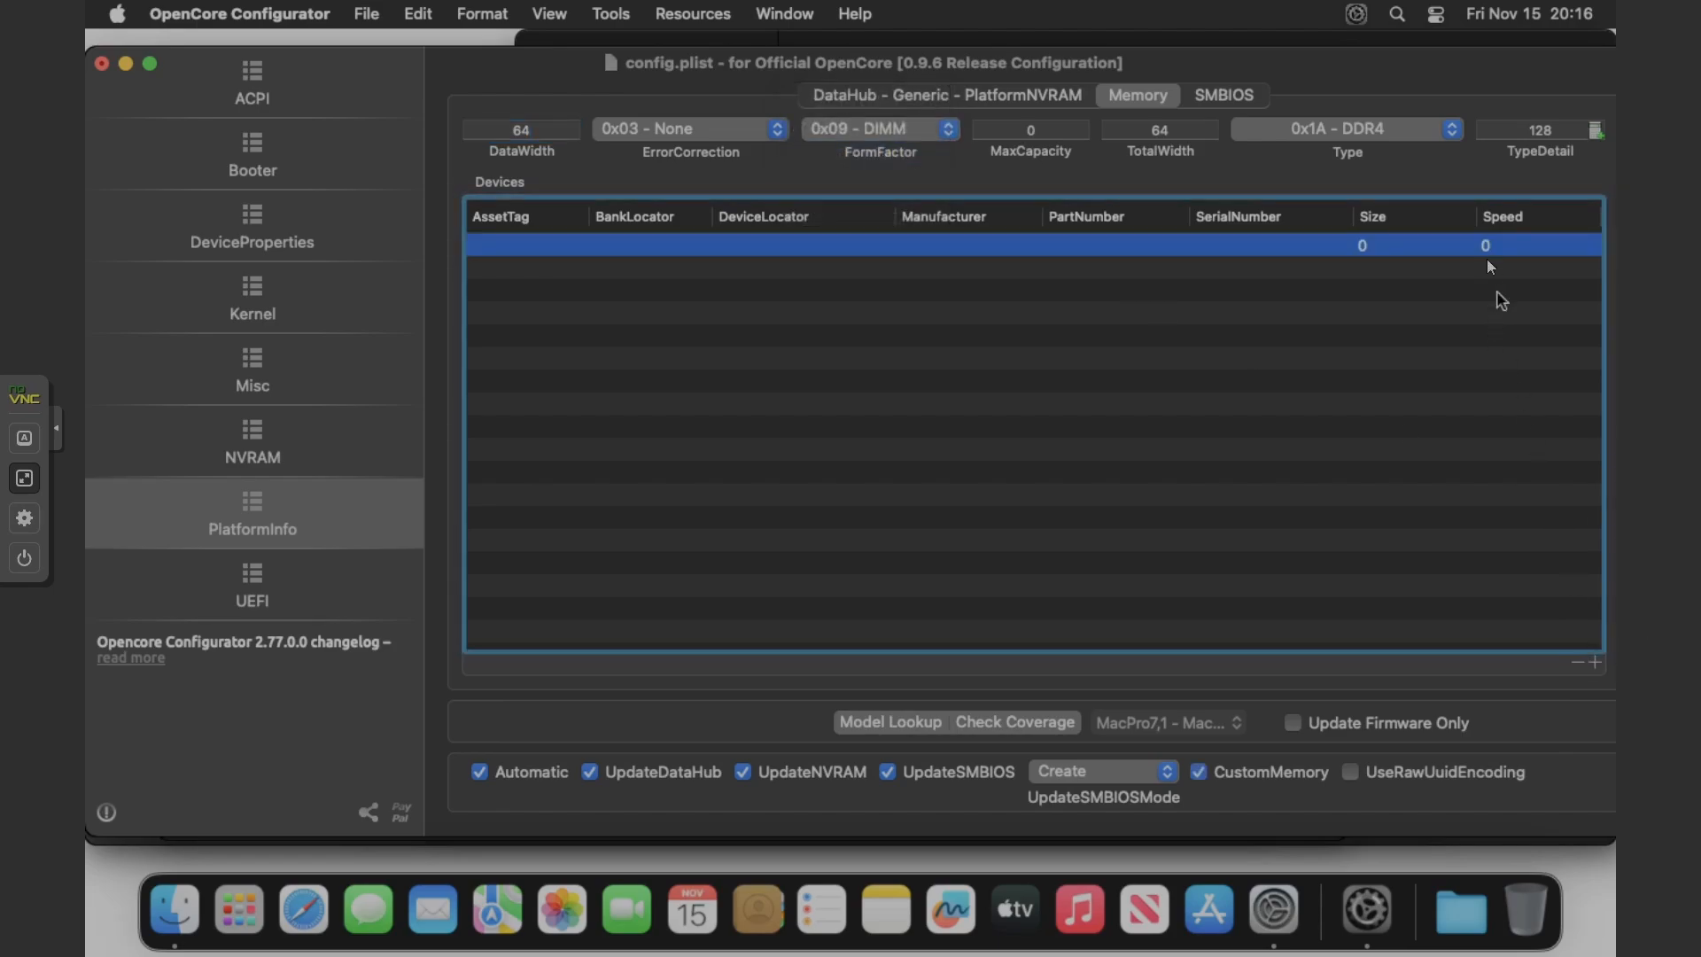
click(1366, 246)
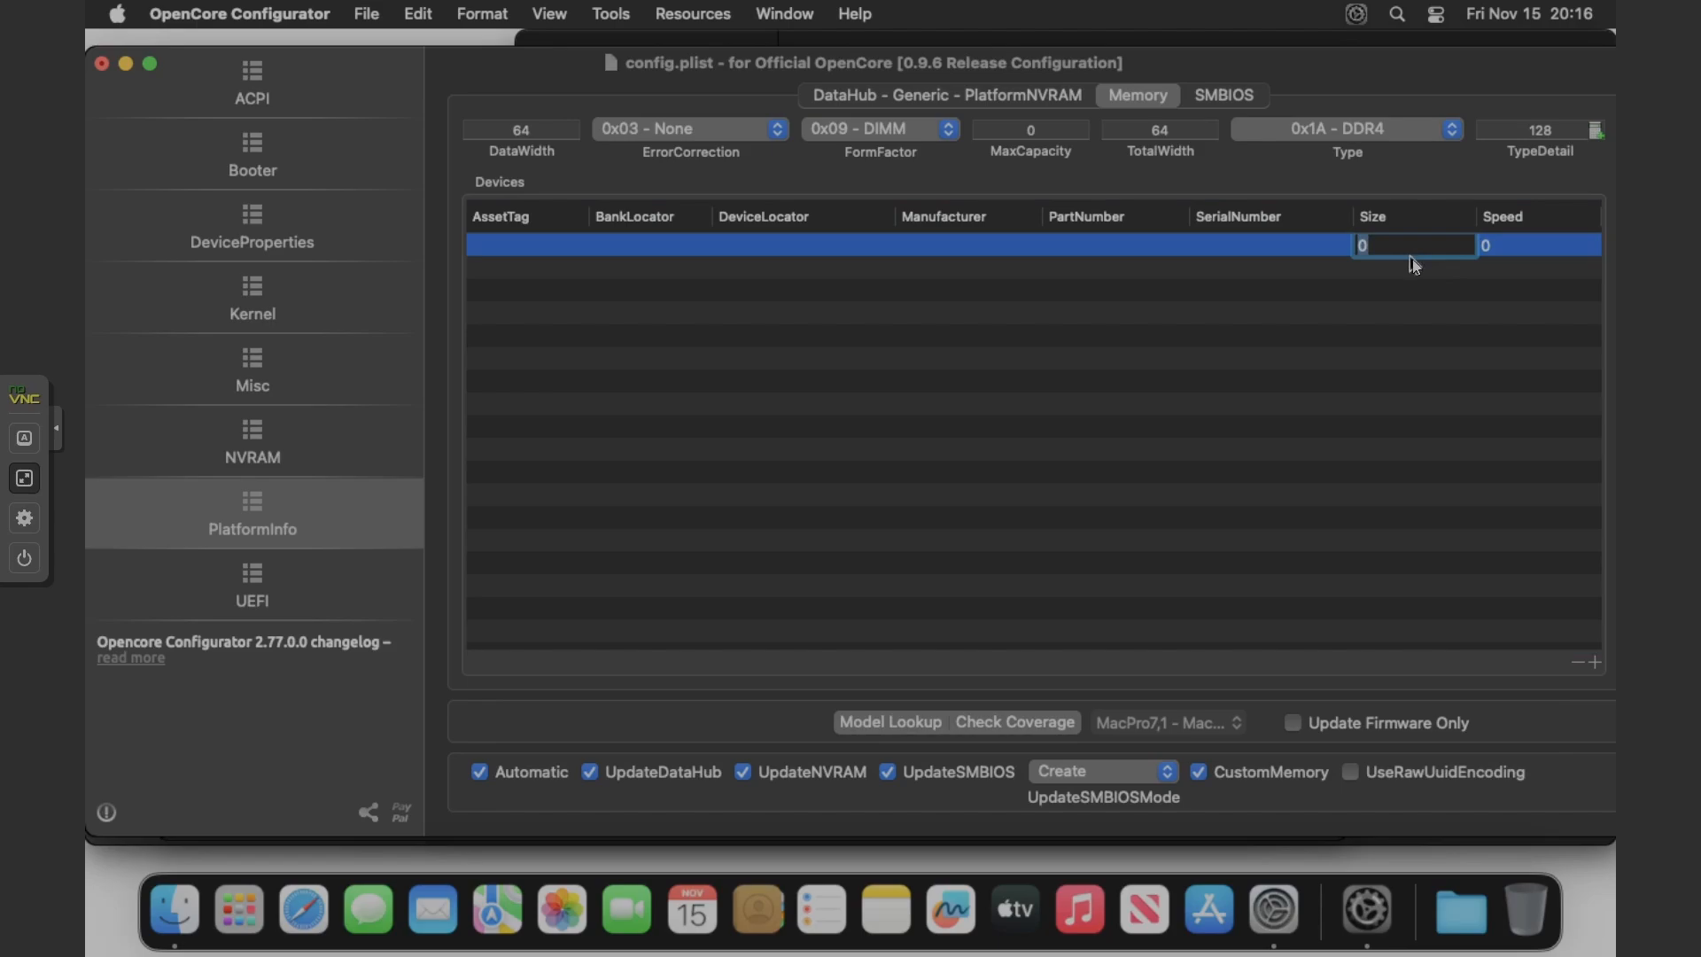
text(4096)
key(Tab)
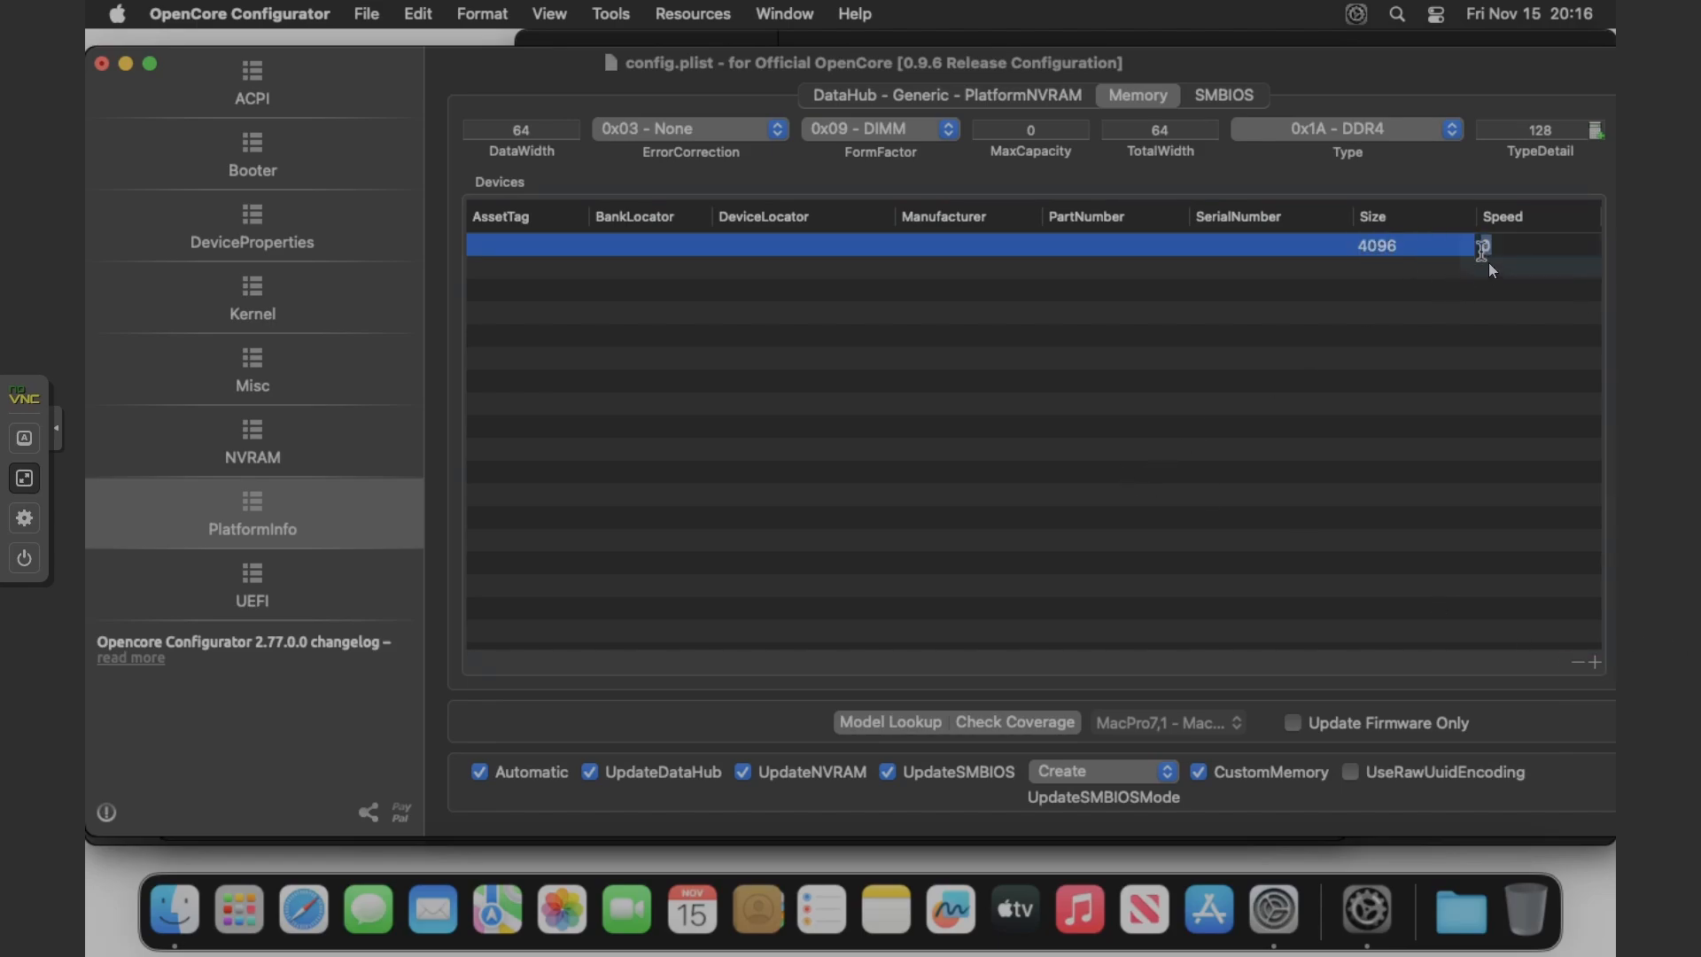
text(3200)
key(Return)
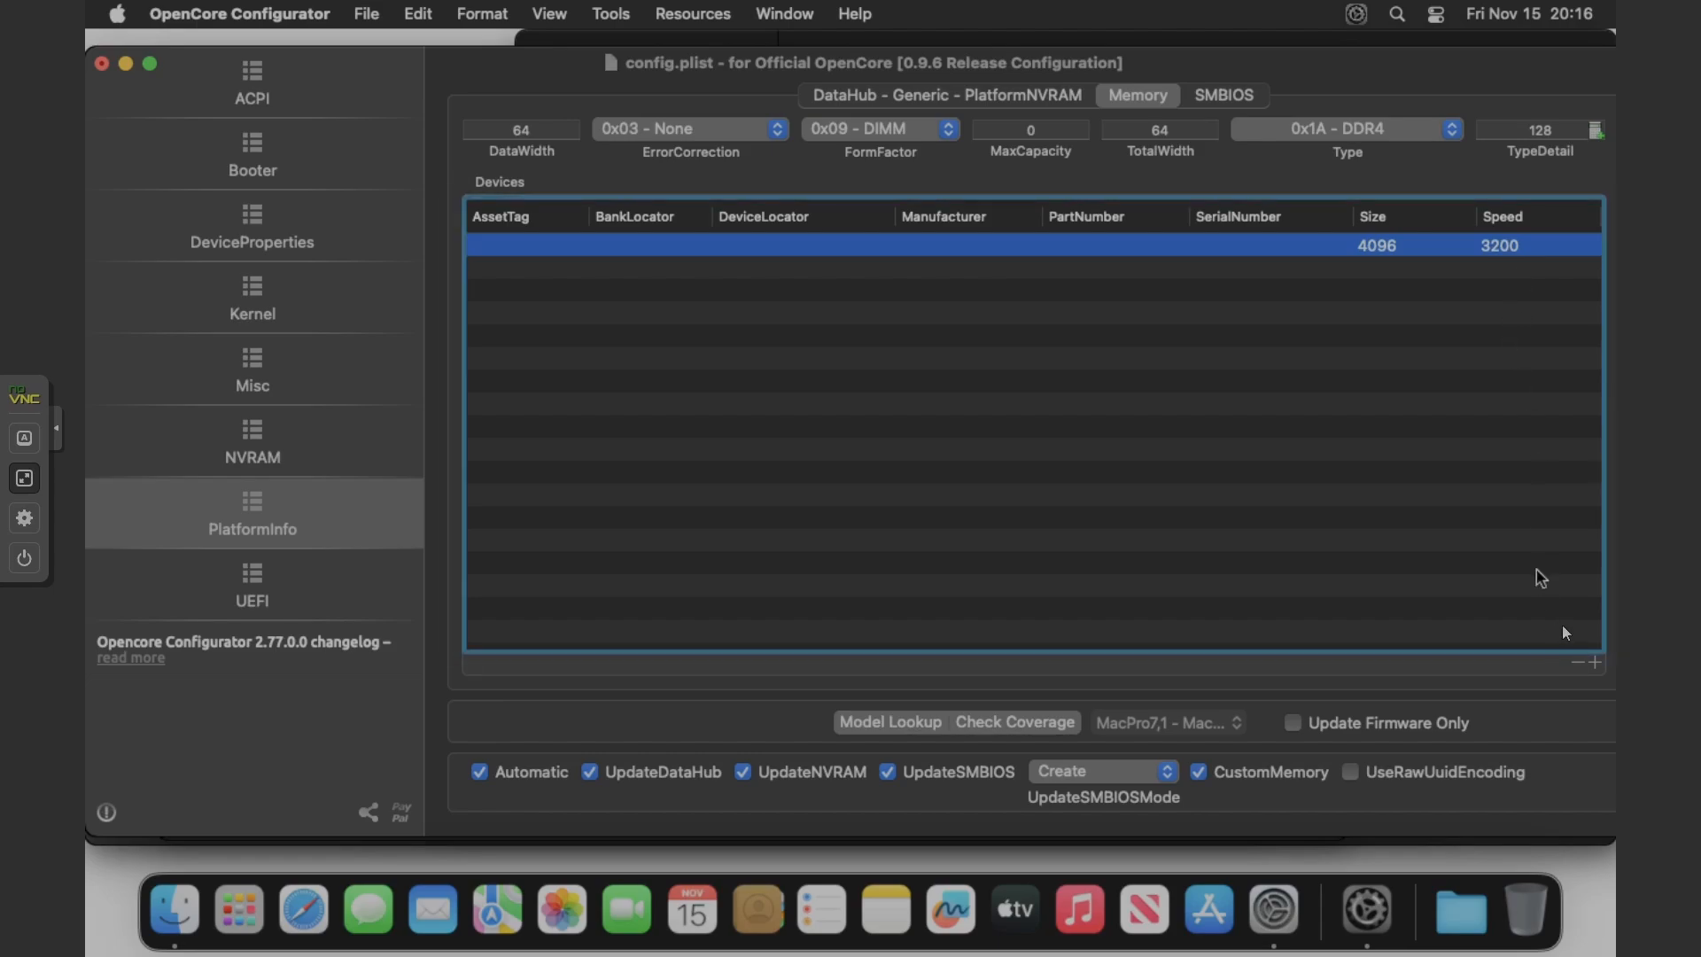
Step: Add a second memory device with size 4096 and speed 3200
click(1593, 661)
double_click(1364, 267)
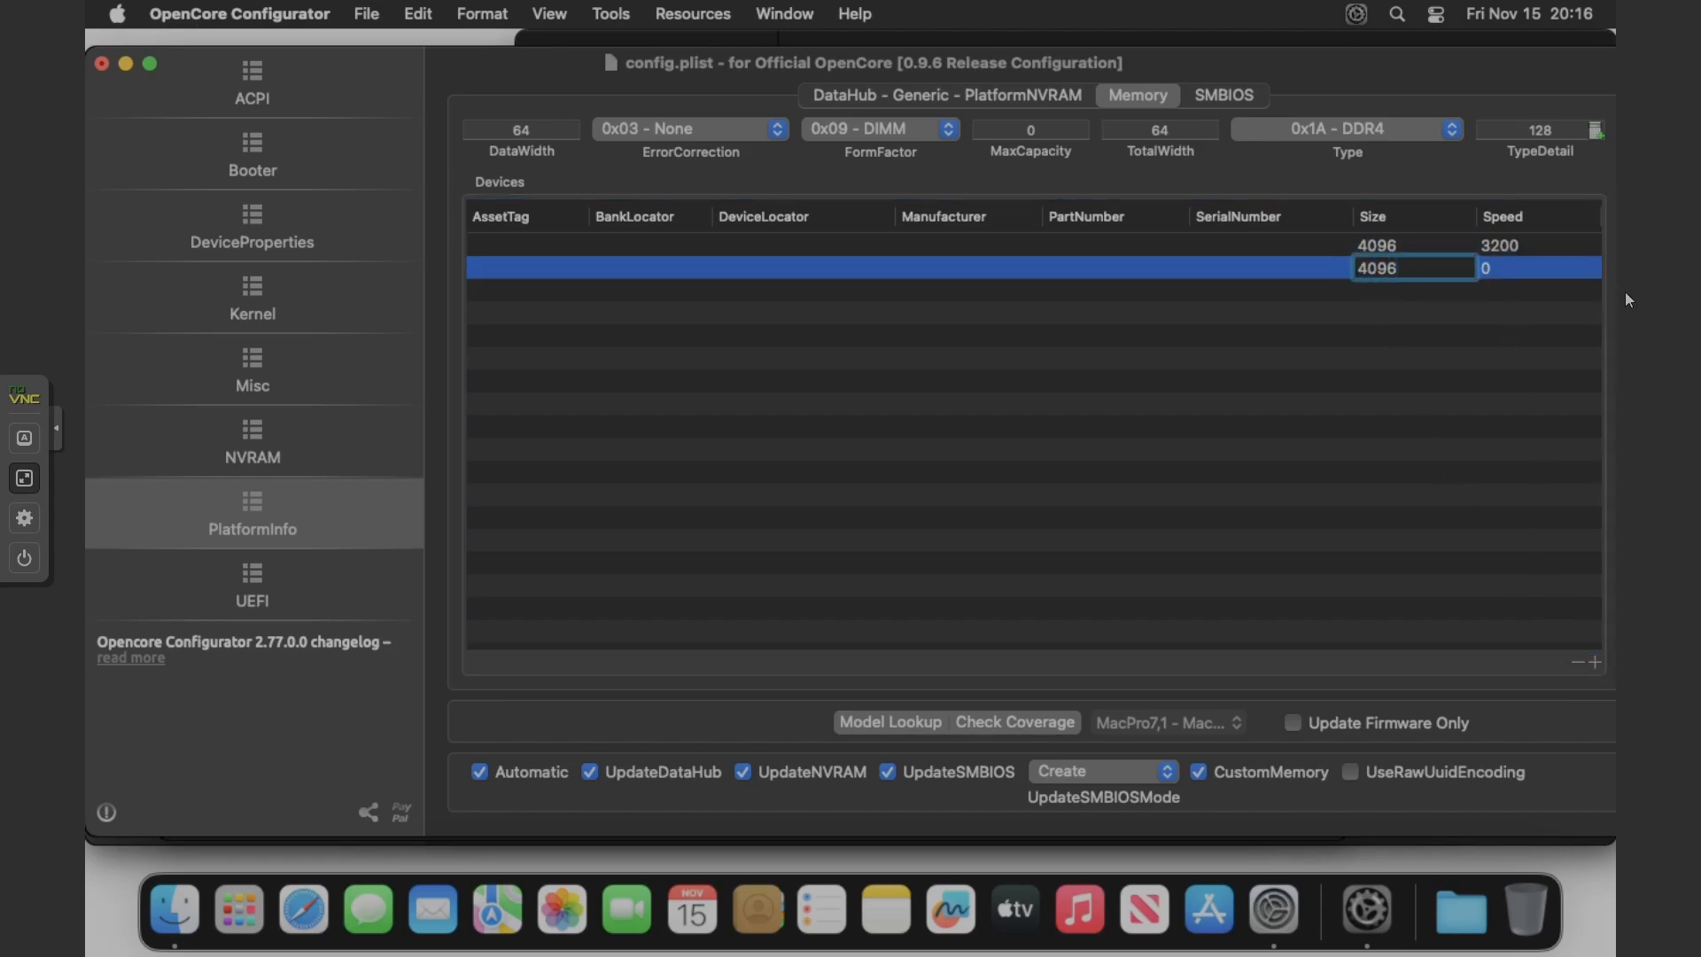
key(Tab)
text(32)
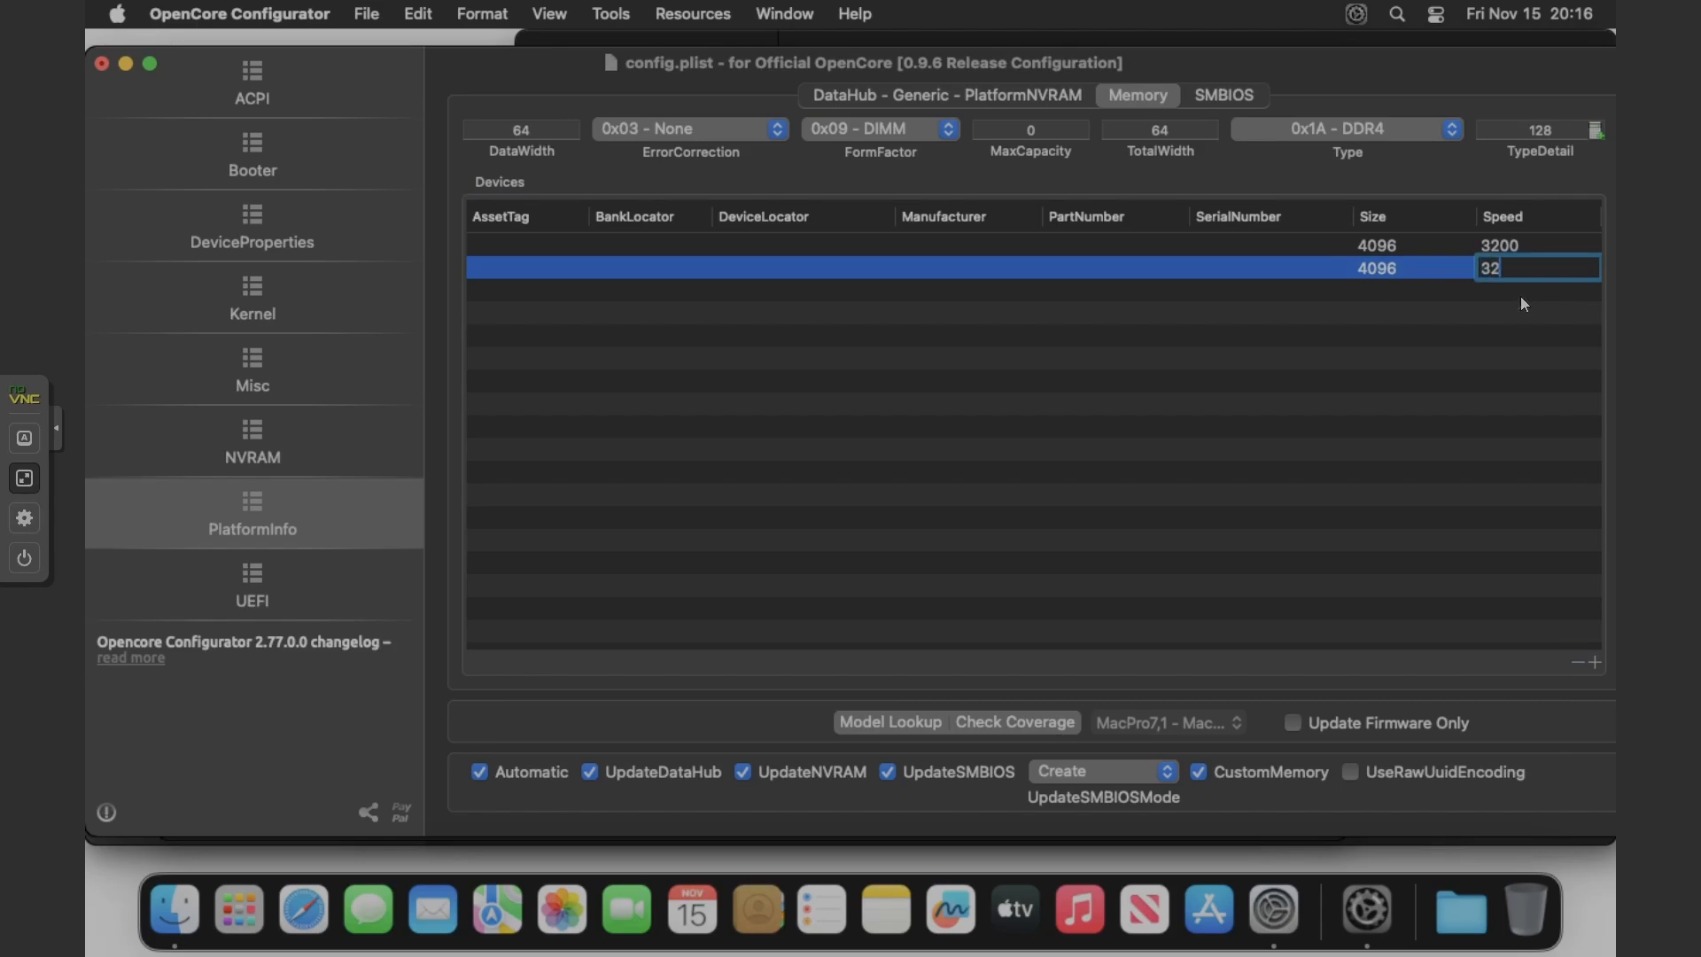
text(00)
key(Return)
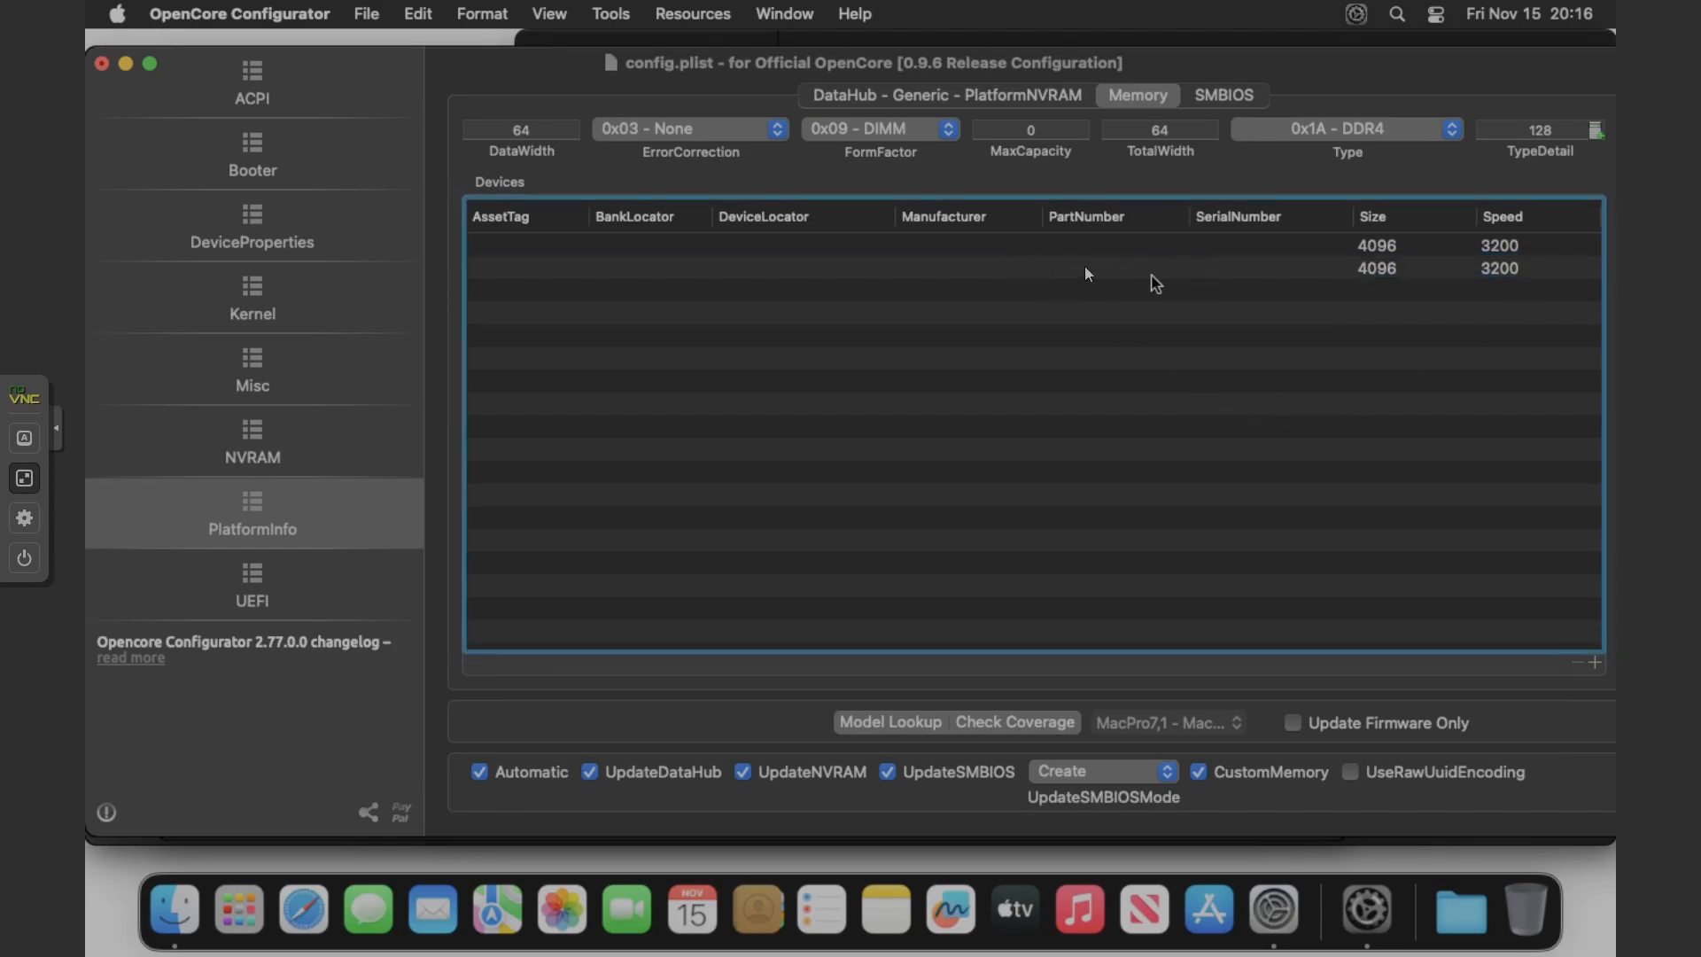
click(926, 248)
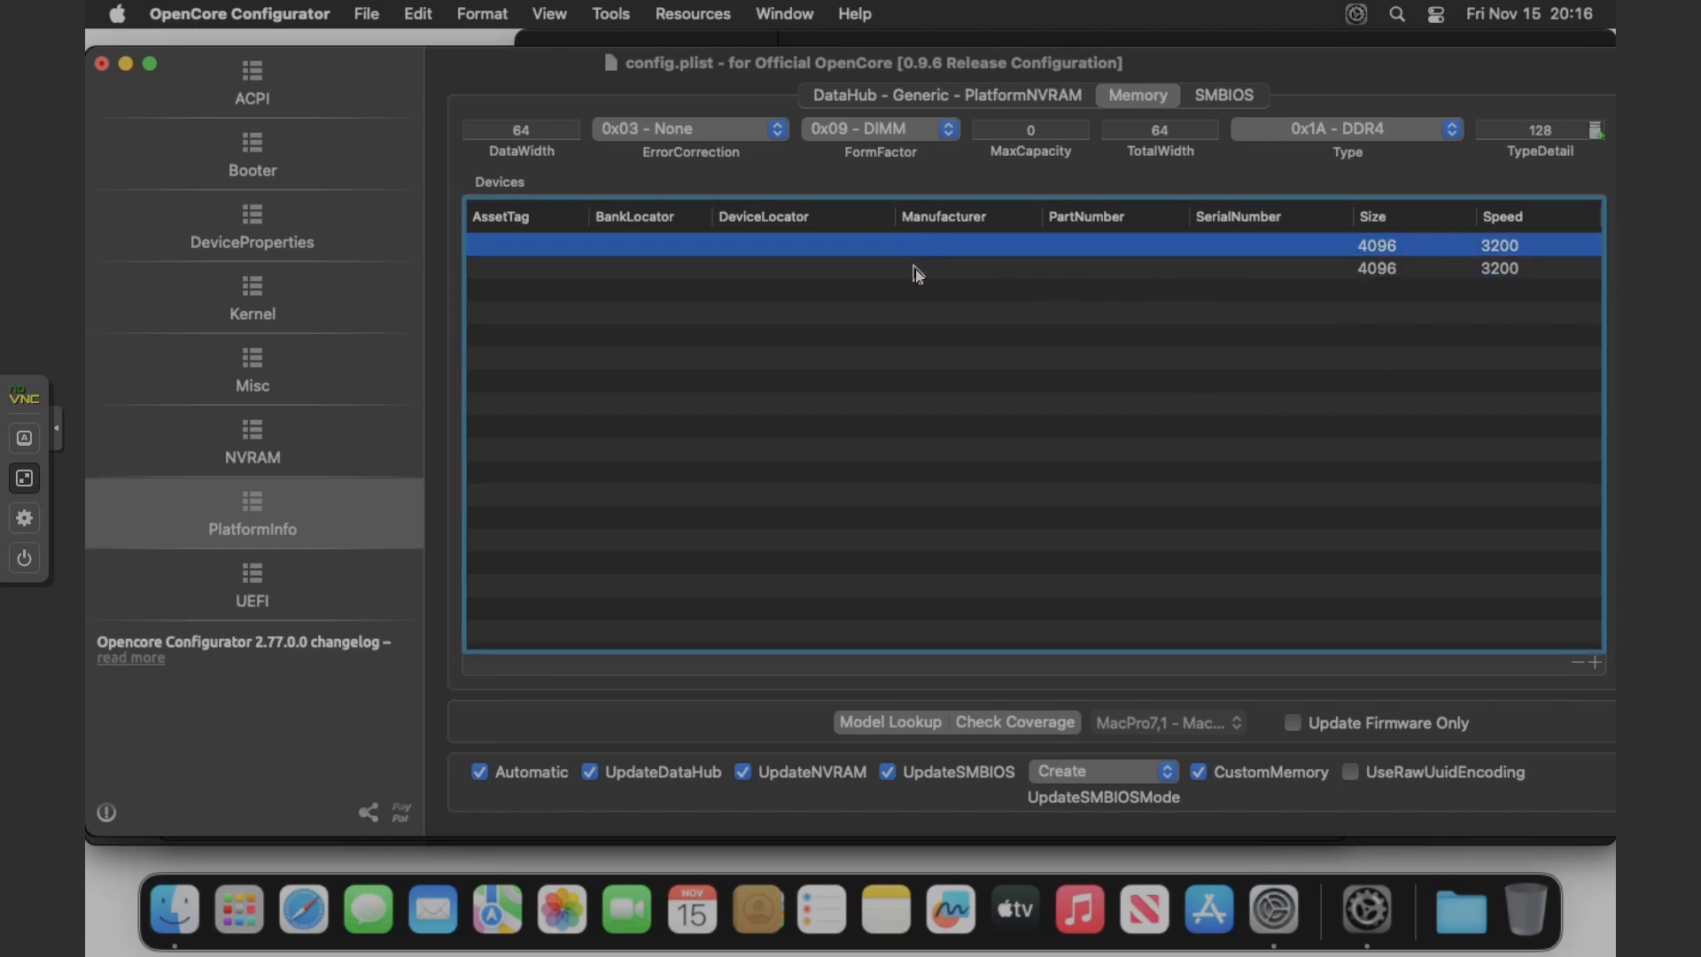
click(916, 268)
click(711, 245)
click(620, 248)
click(745, 303)
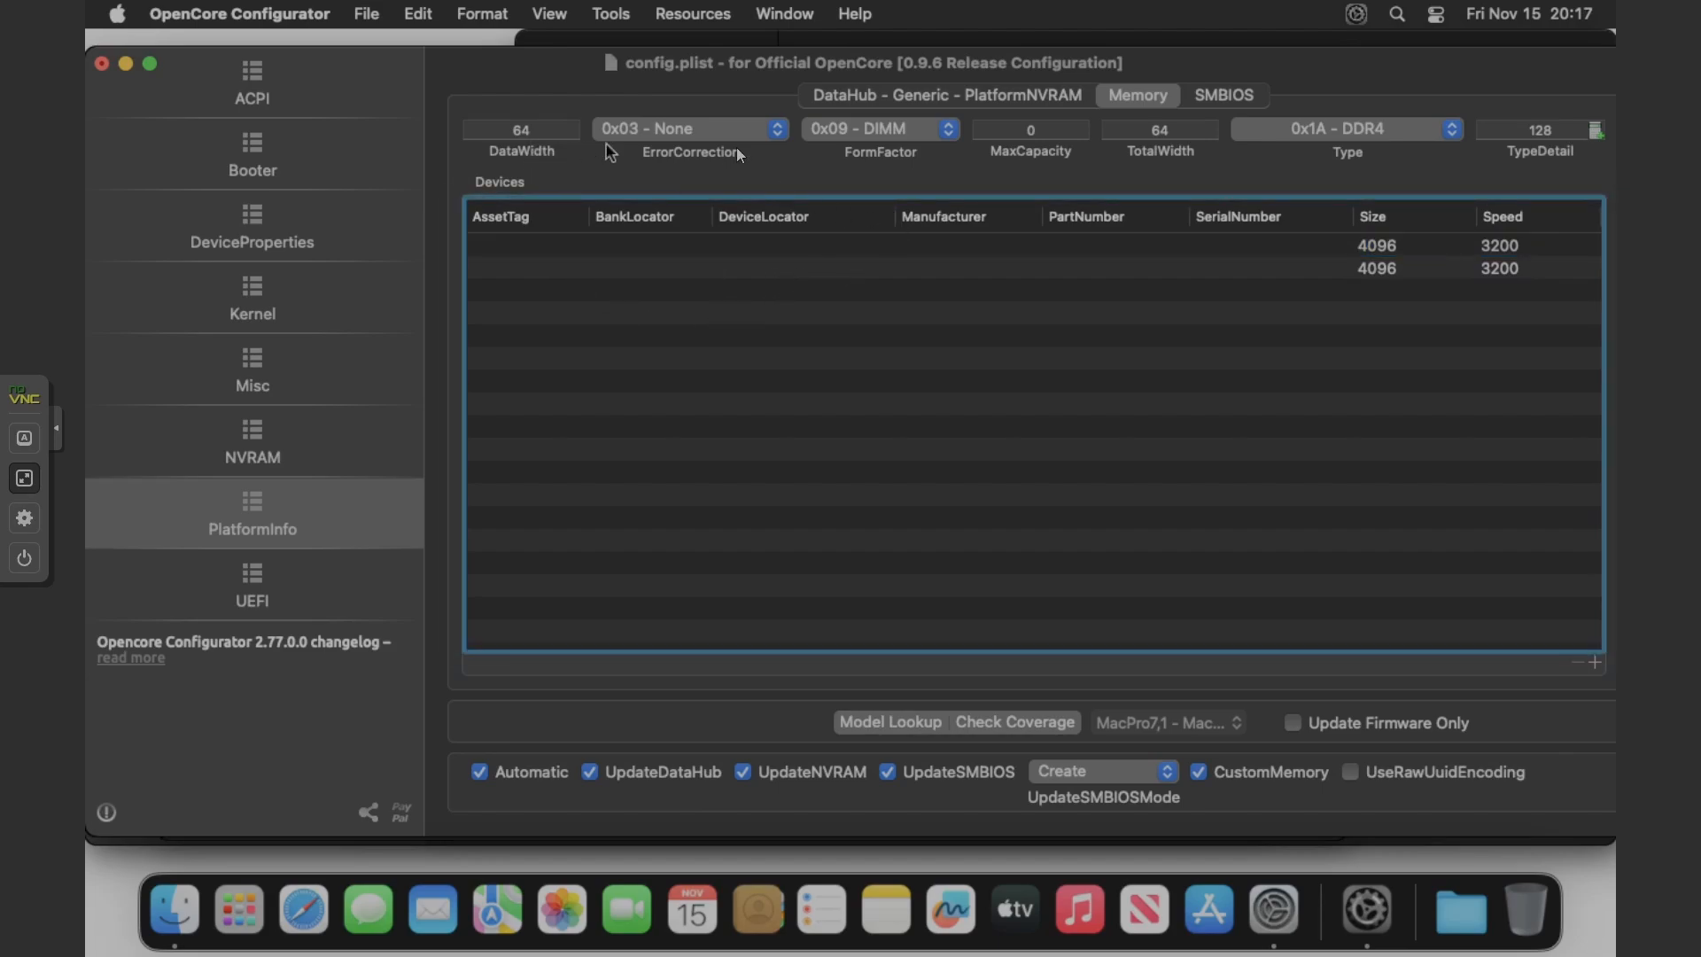
Step: Save config.plist and shut down macOS
click(366, 14)
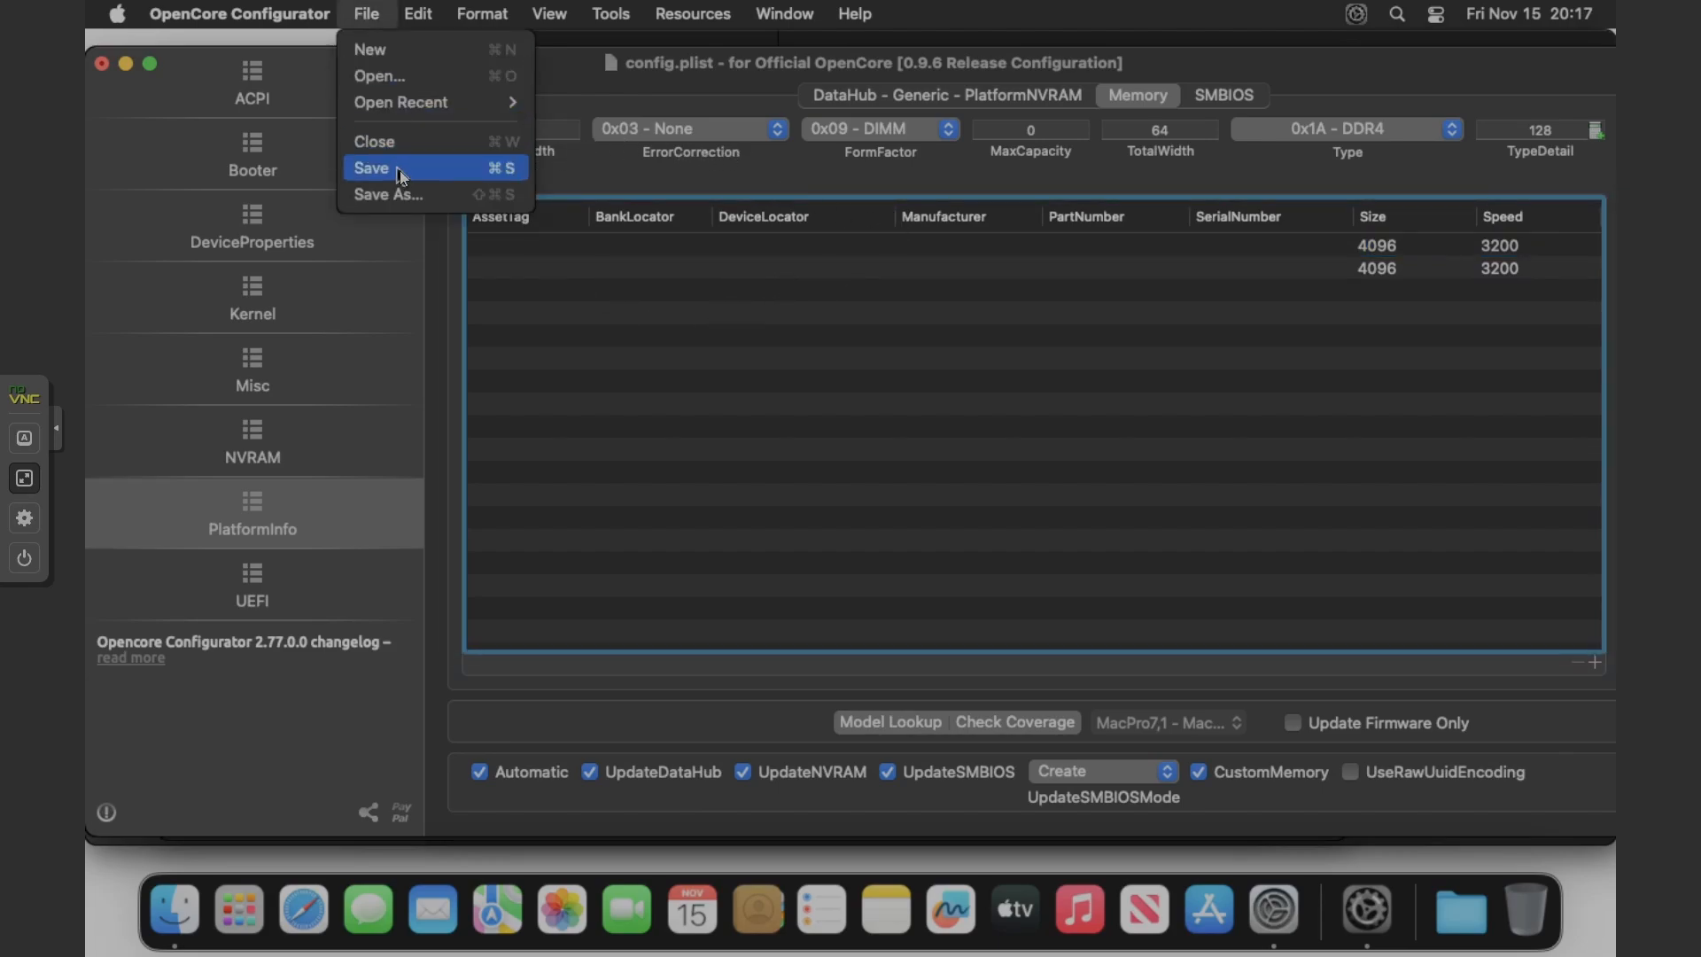
click(401, 170)
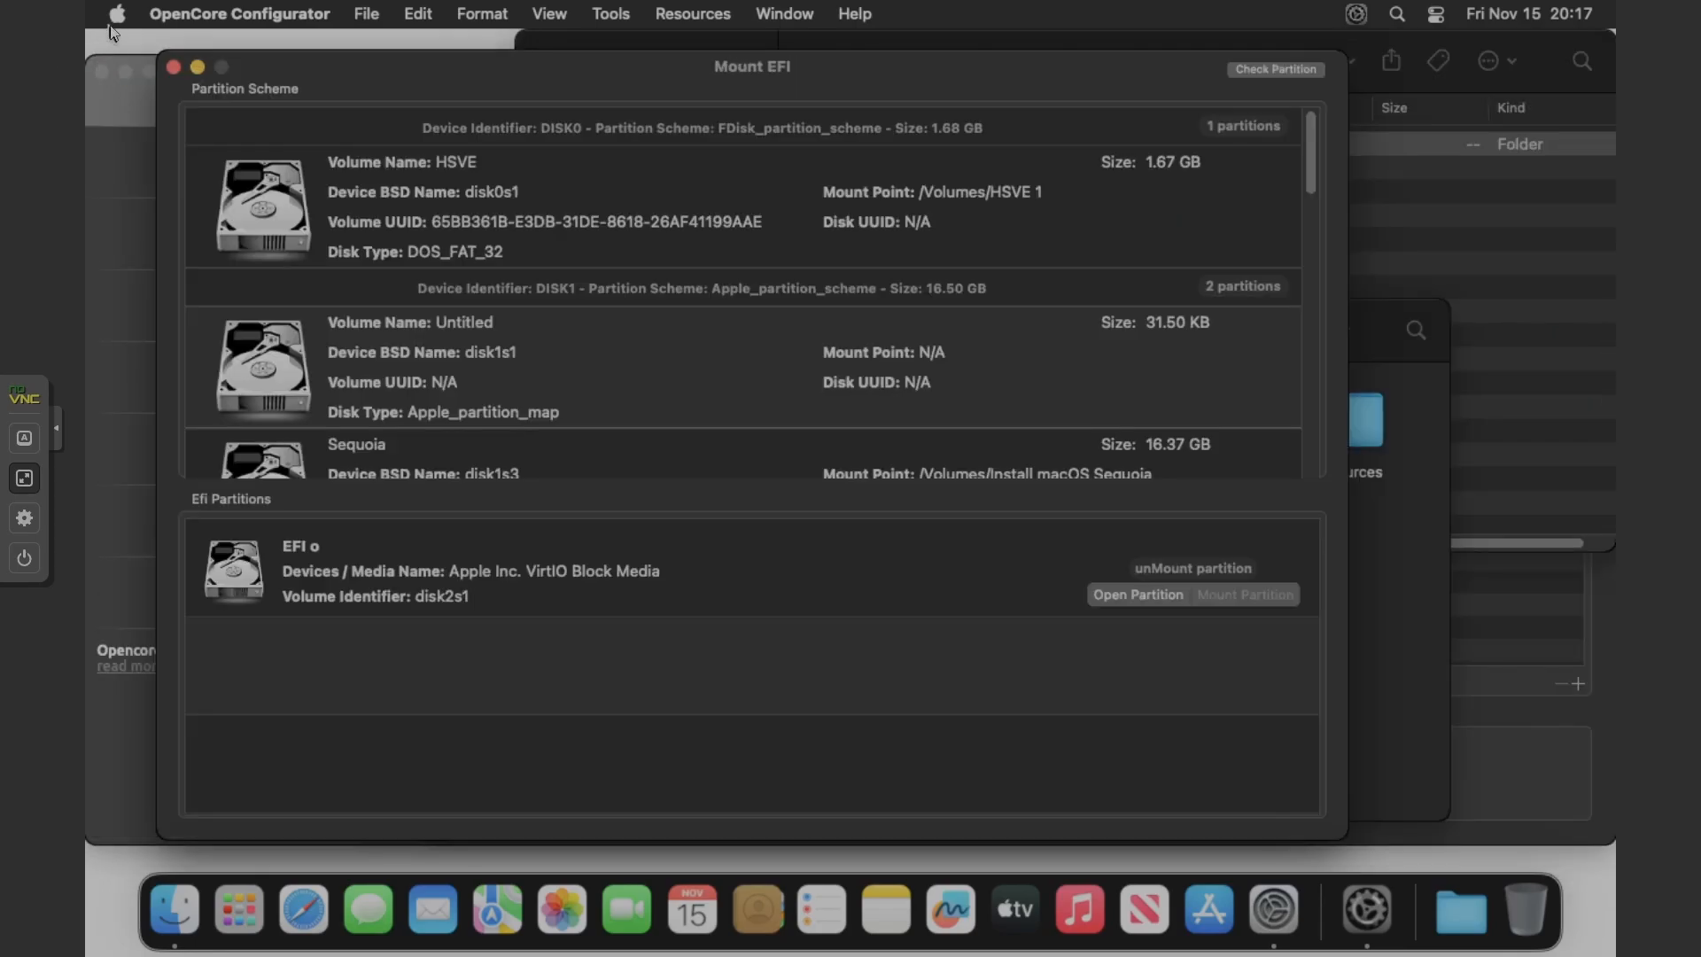
click(117, 18)
click(210, 288)
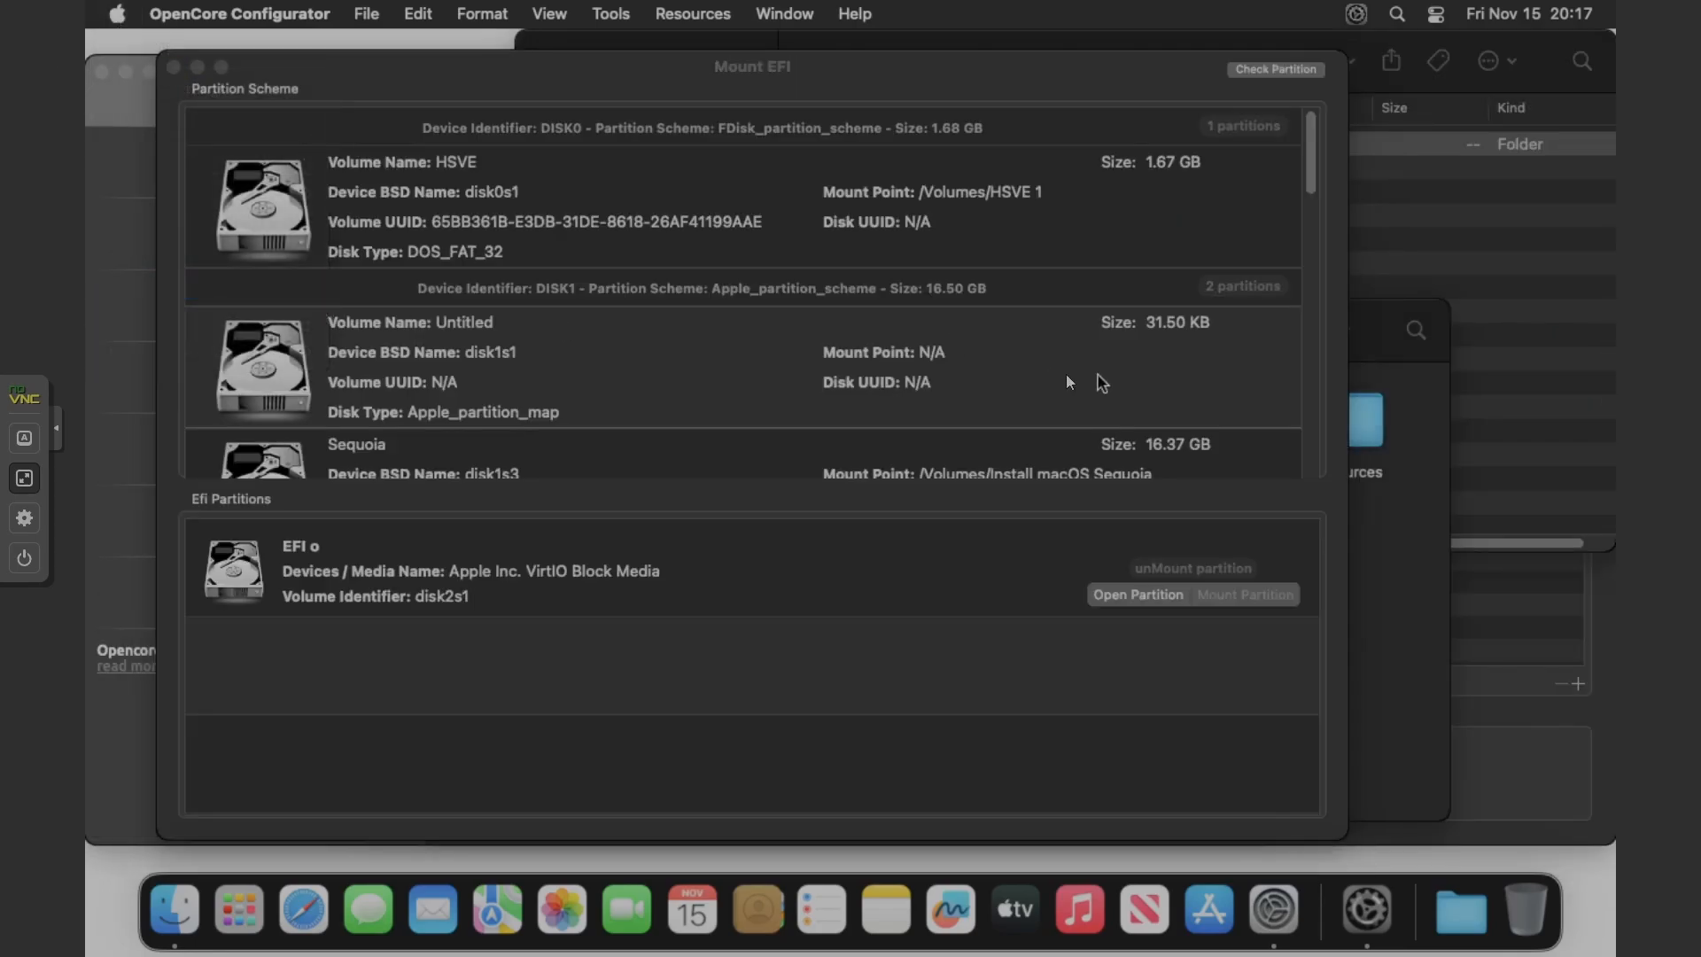
Step: Confirm the macOS shutdown, and detach the ide0 and ide2 hard disks from VM 104
click(991, 360)
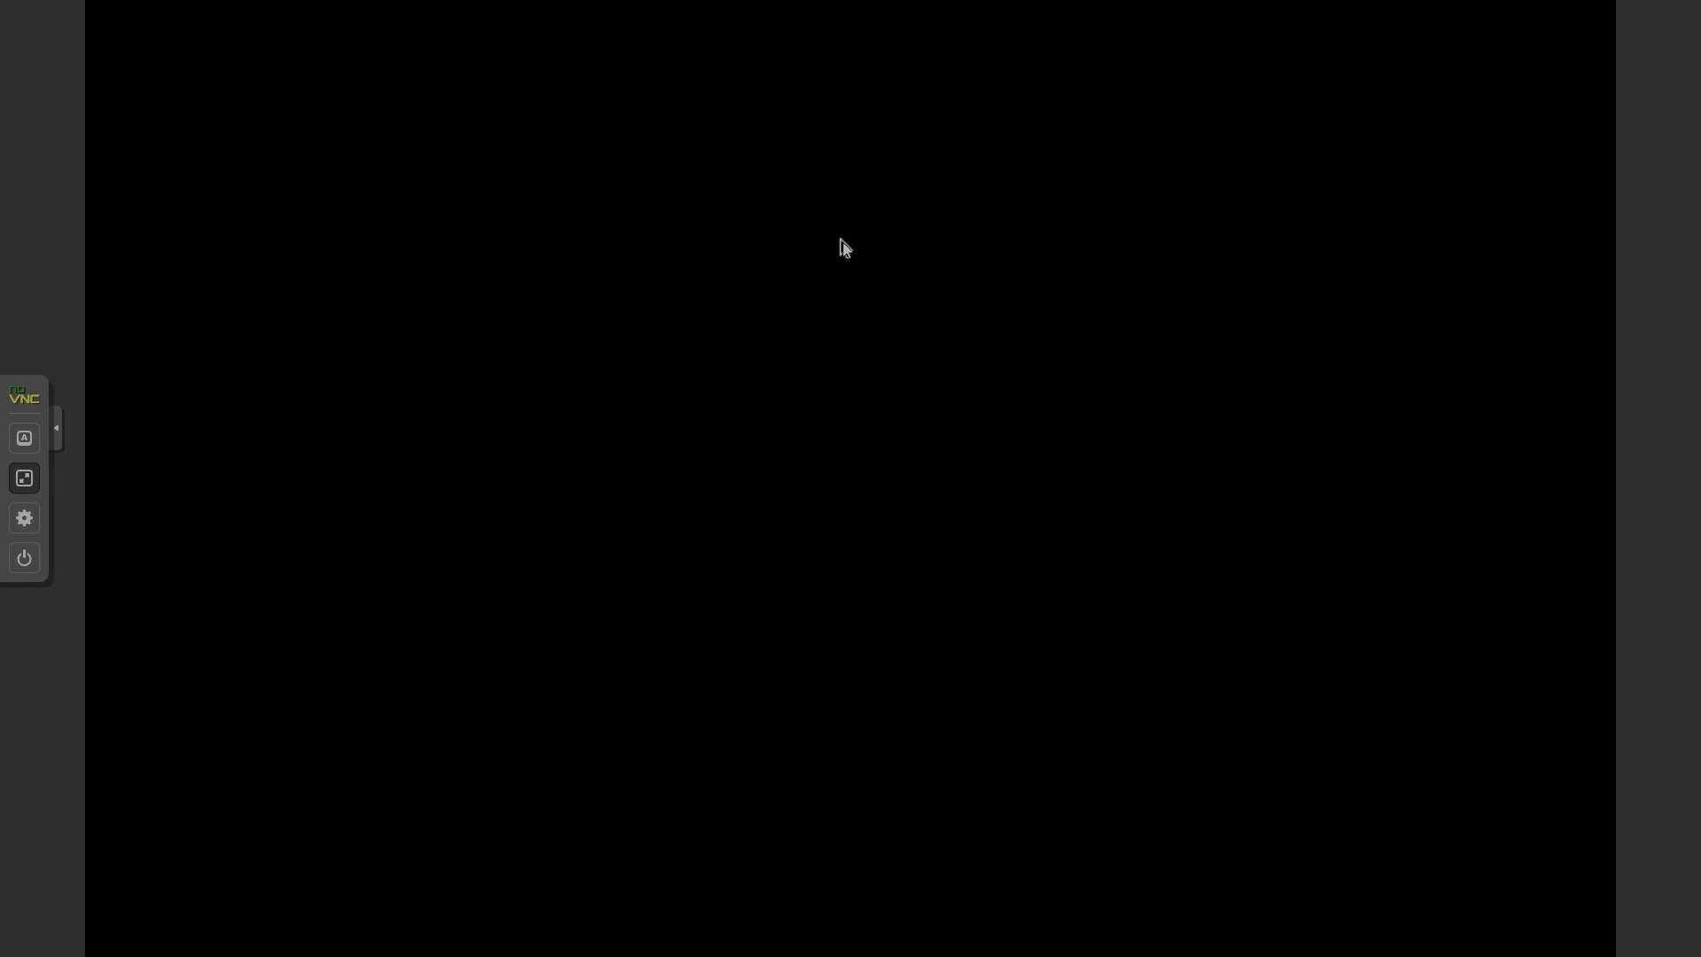
key(Escape)
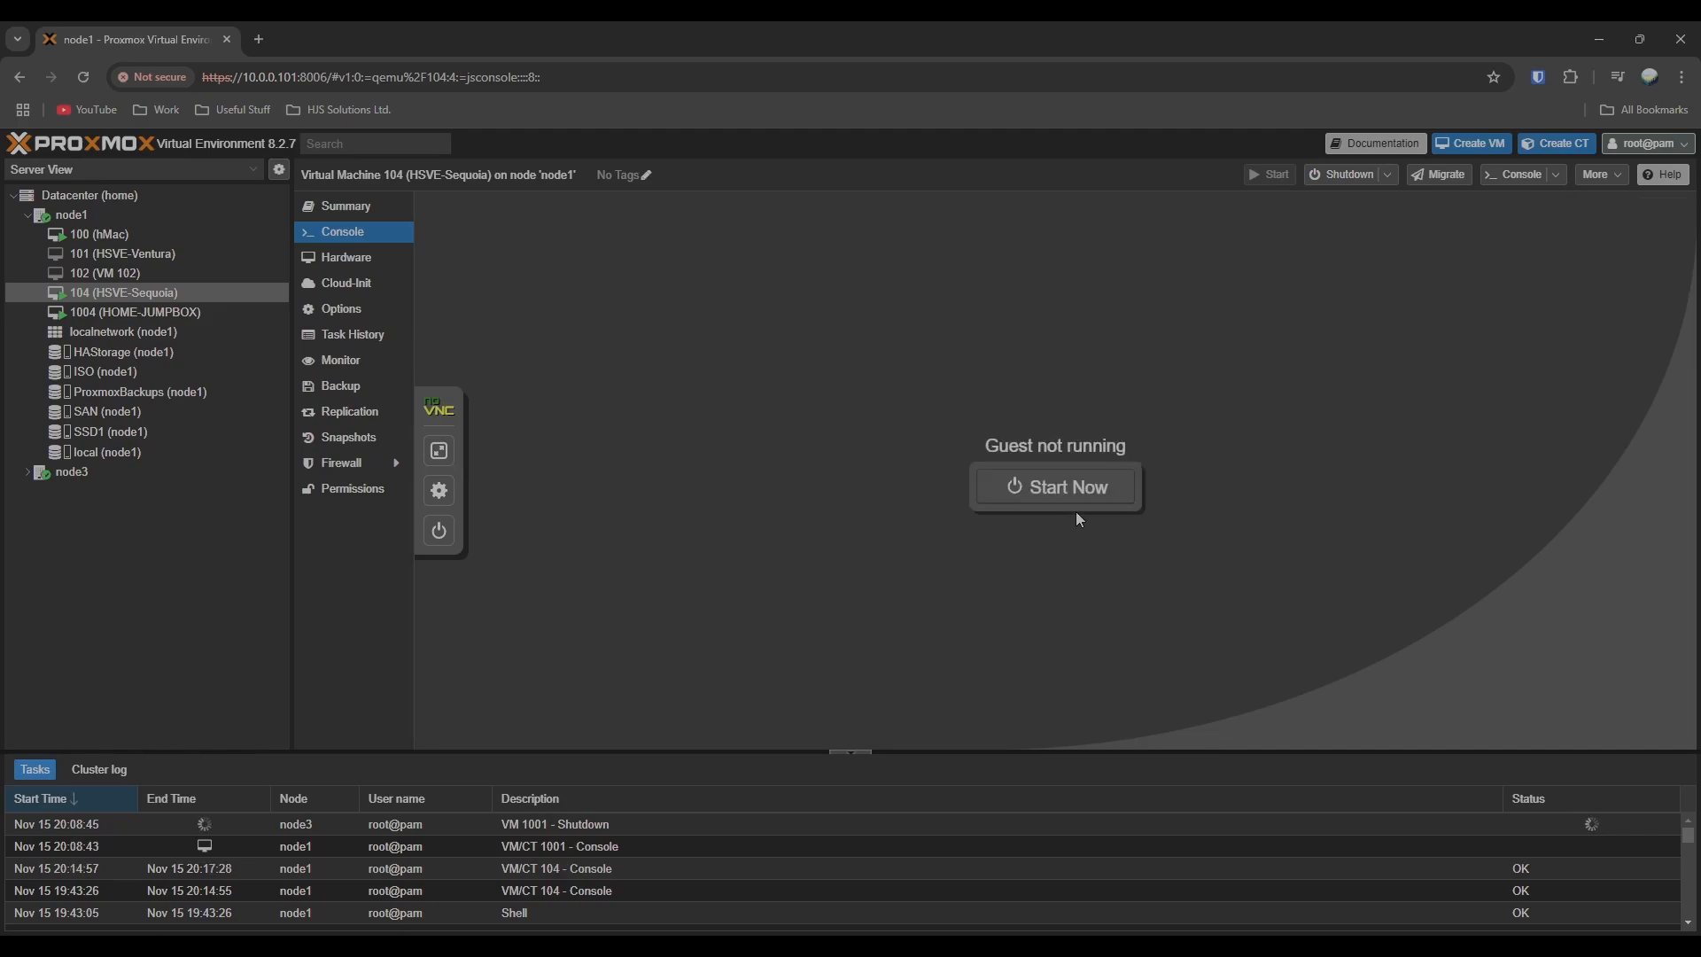
click(362, 262)
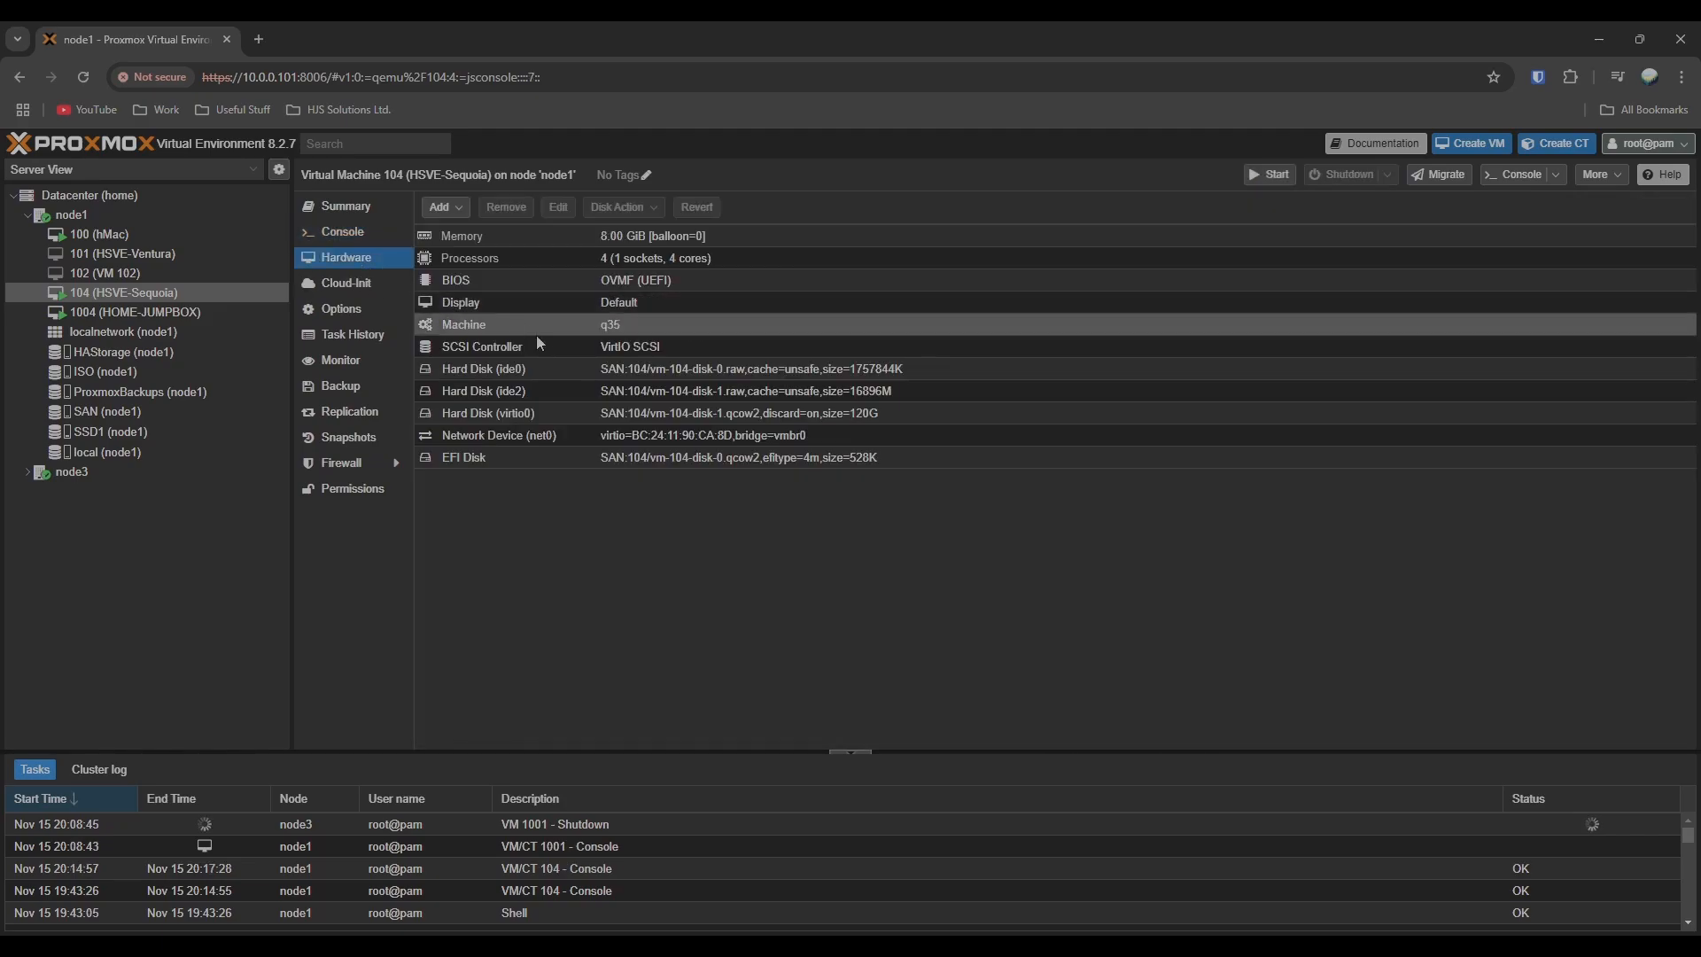
click(571, 370)
click(503, 210)
click(809, 566)
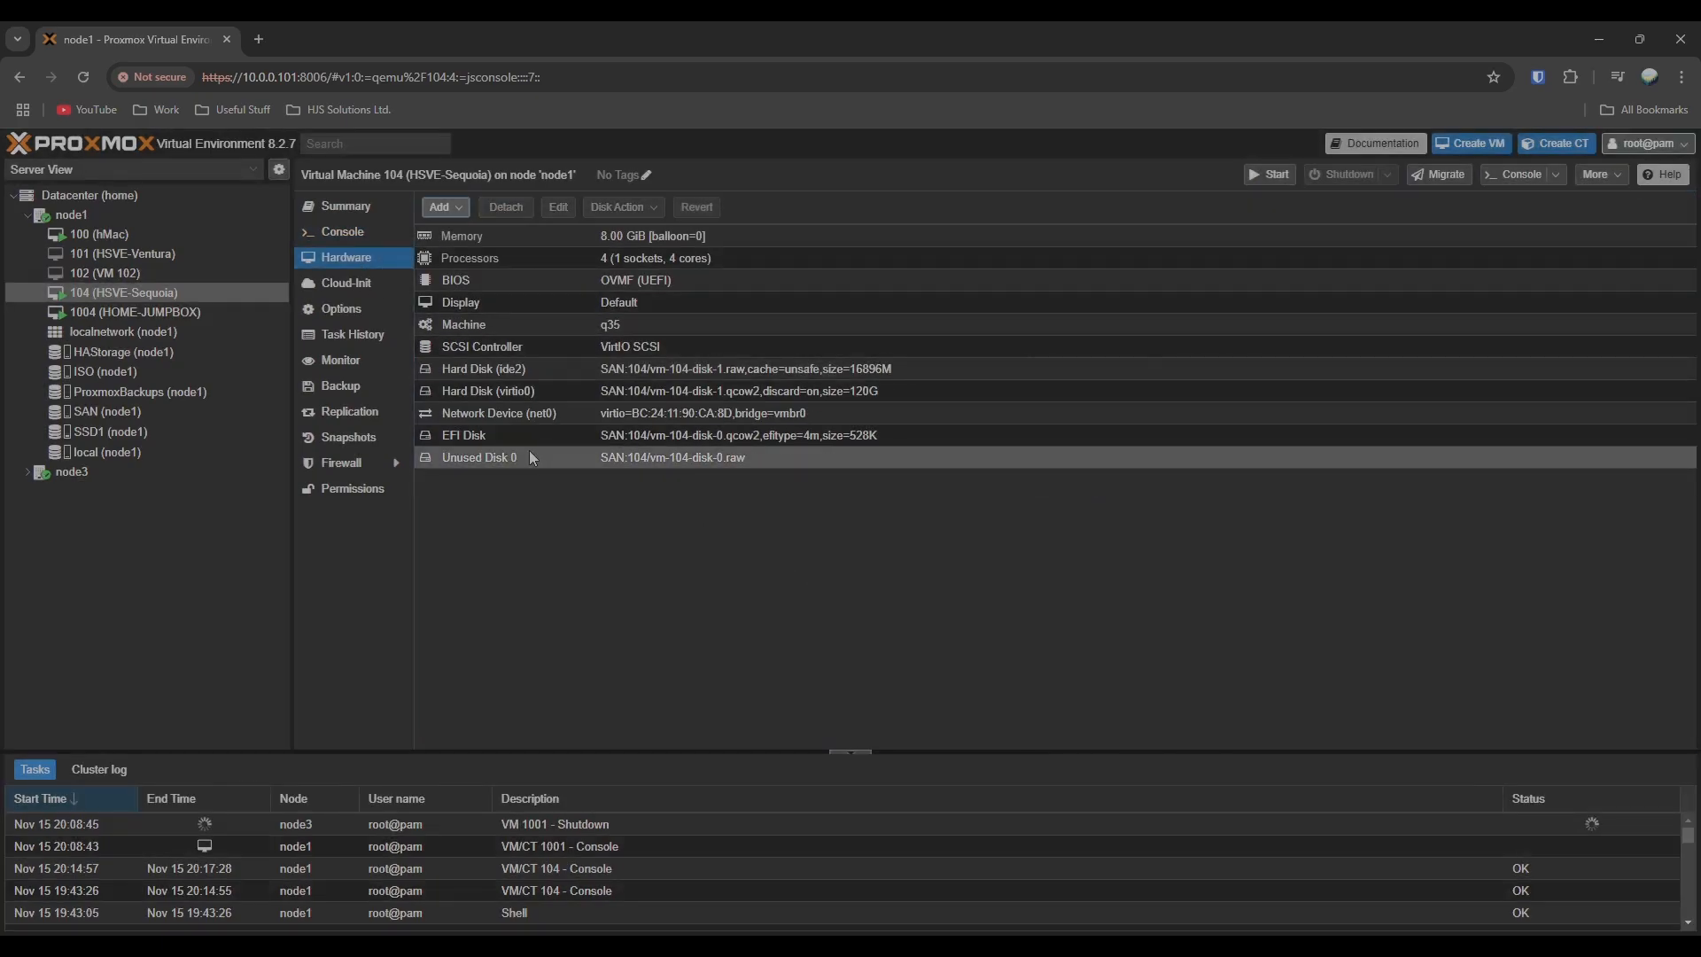
click(788, 569)
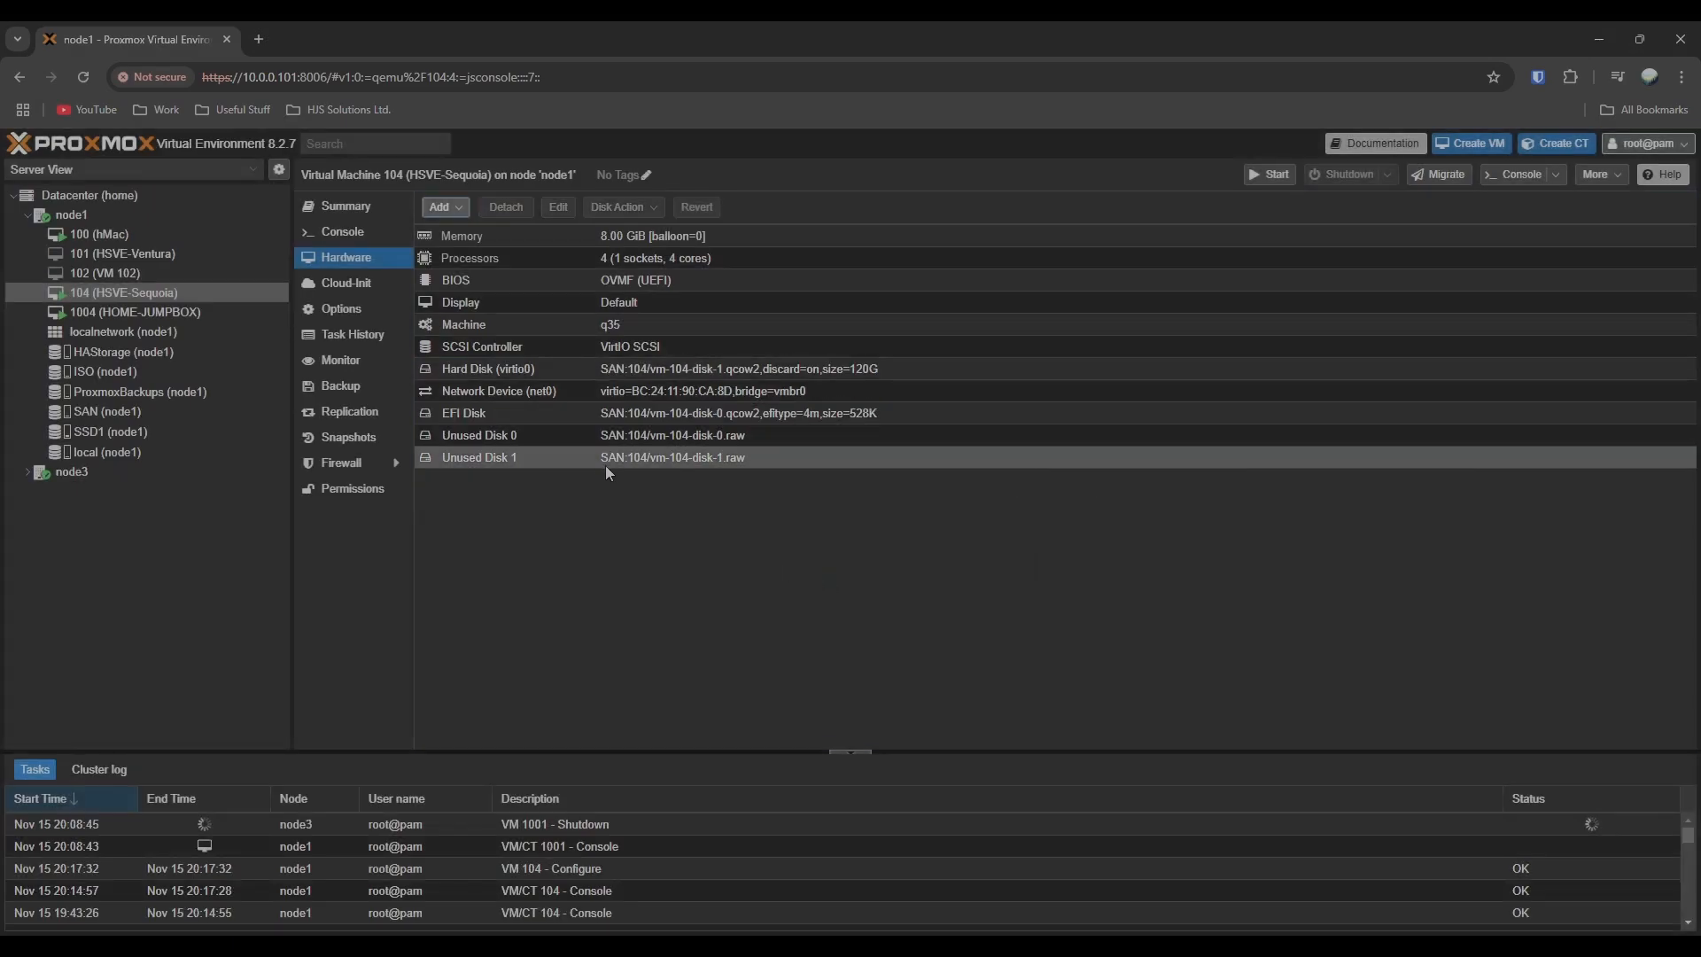
Step: Permanently remove Unused Disk 1 and Unused Disk 0 from VM 104's hardware
click(506, 206)
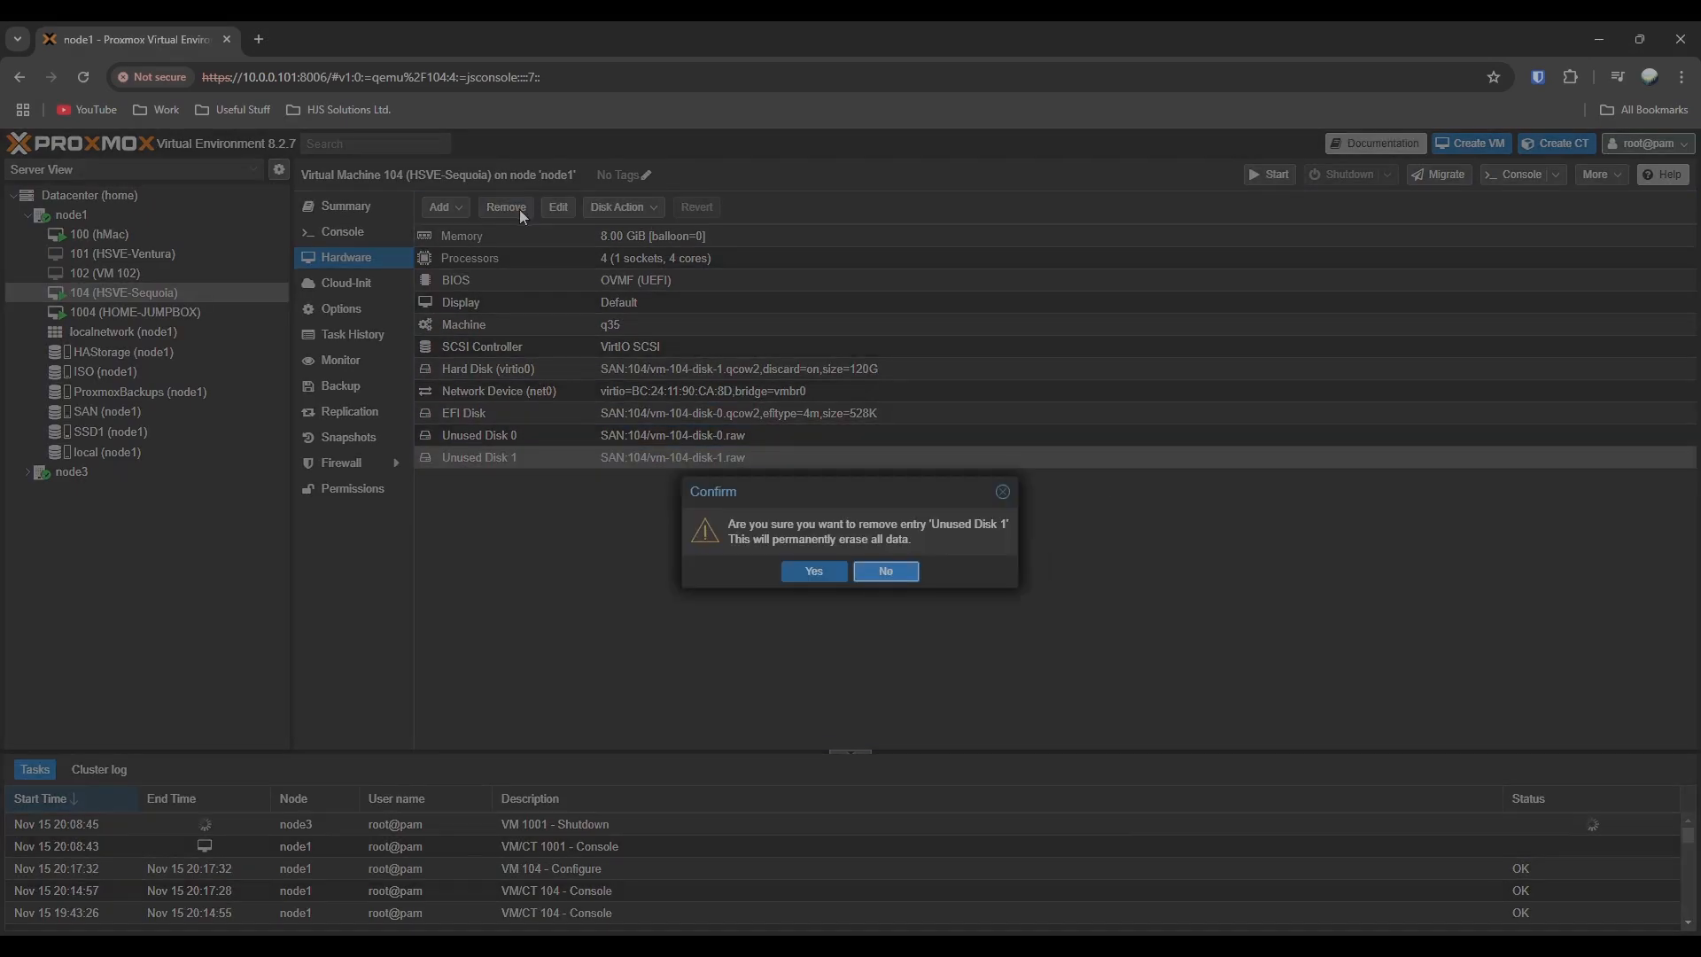
click(810, 571)
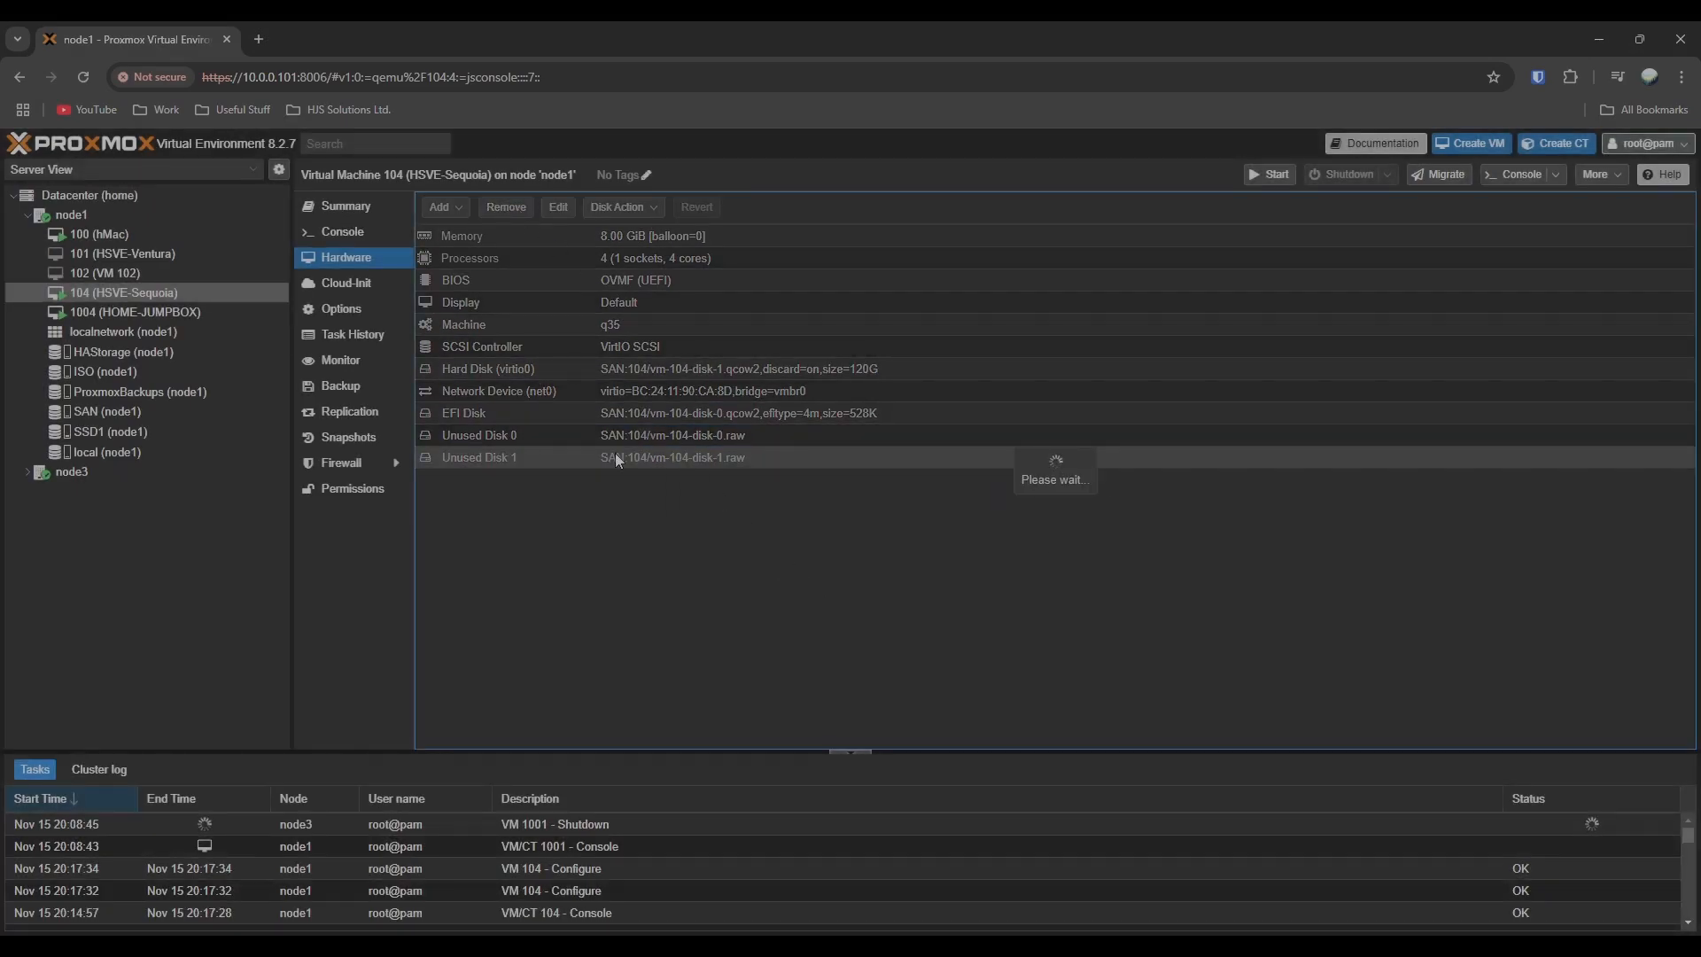
click(584, 438)
click(506, 206)
click(813, 571)
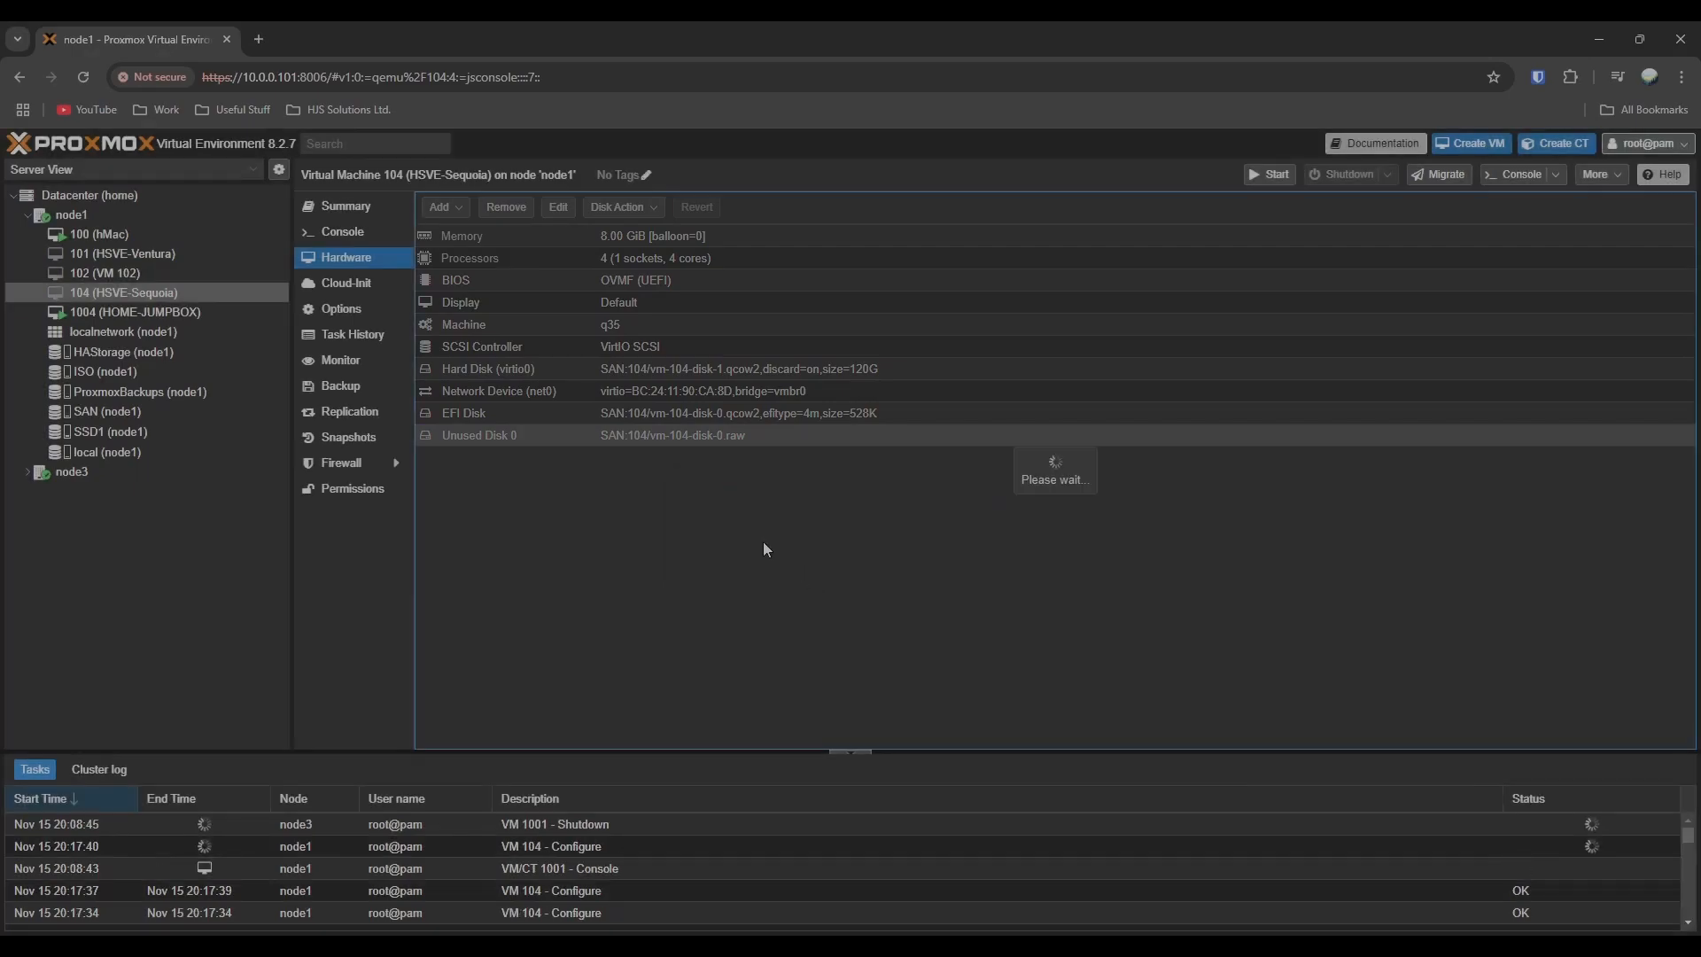
Step: Take a snapshot of VM 104 named cleaninstallwithefi
click(339, 441)
click(464, 206)
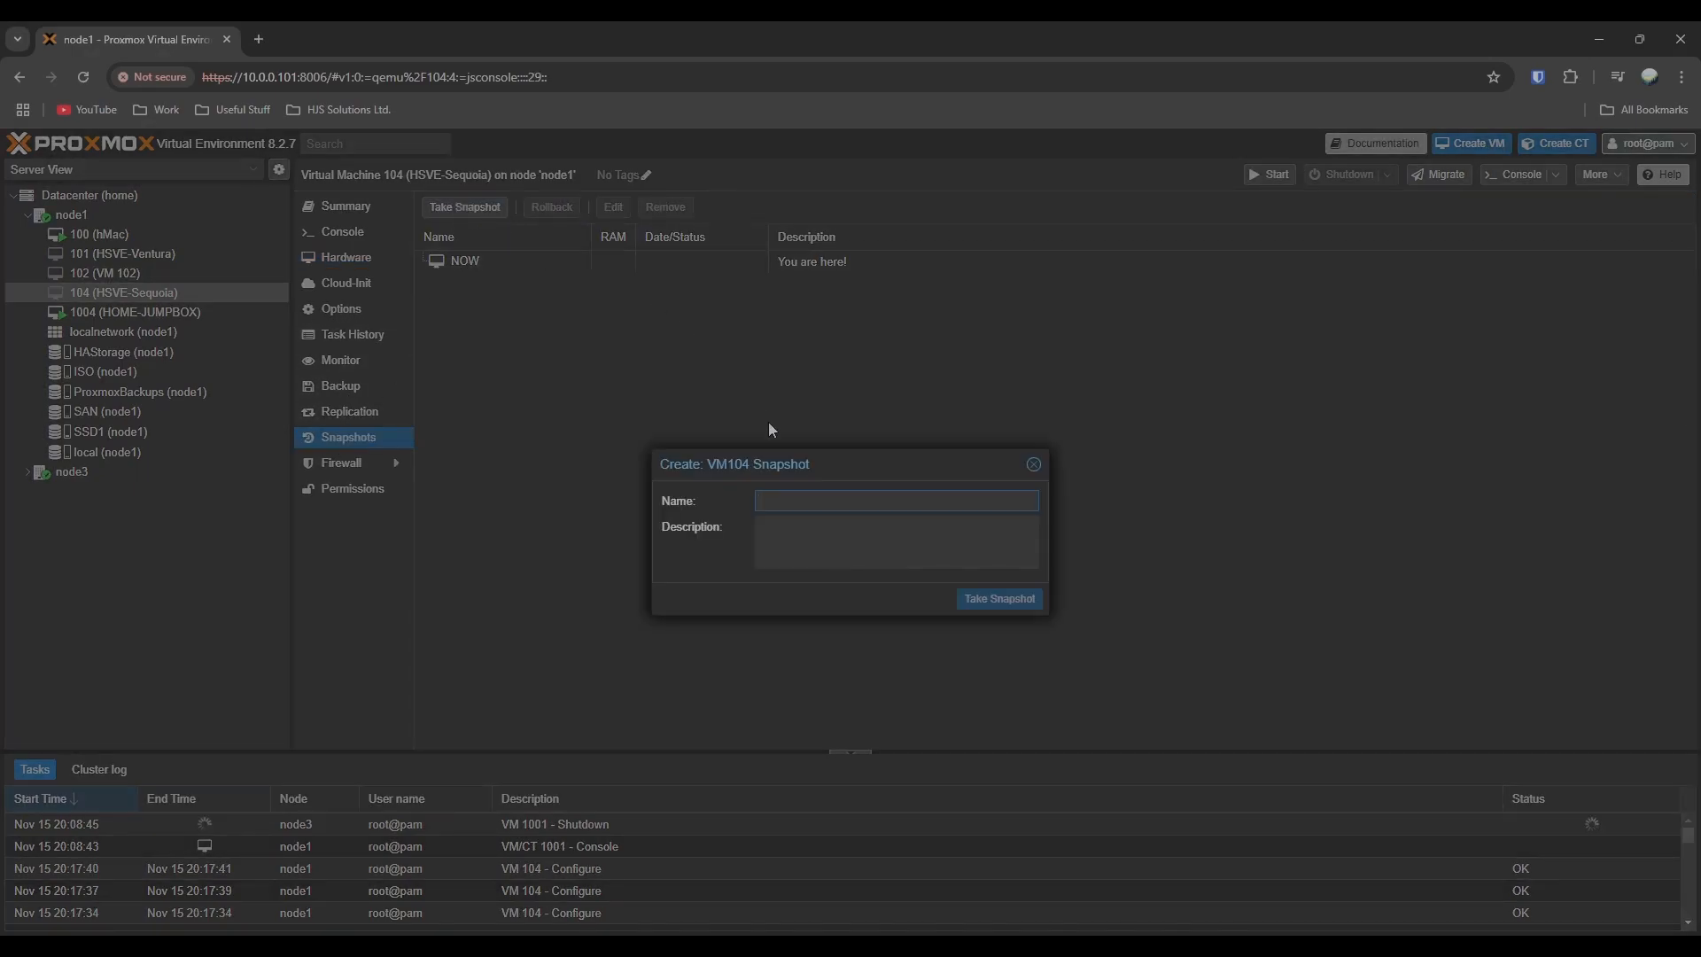
text(clean)
key(BackSpace)
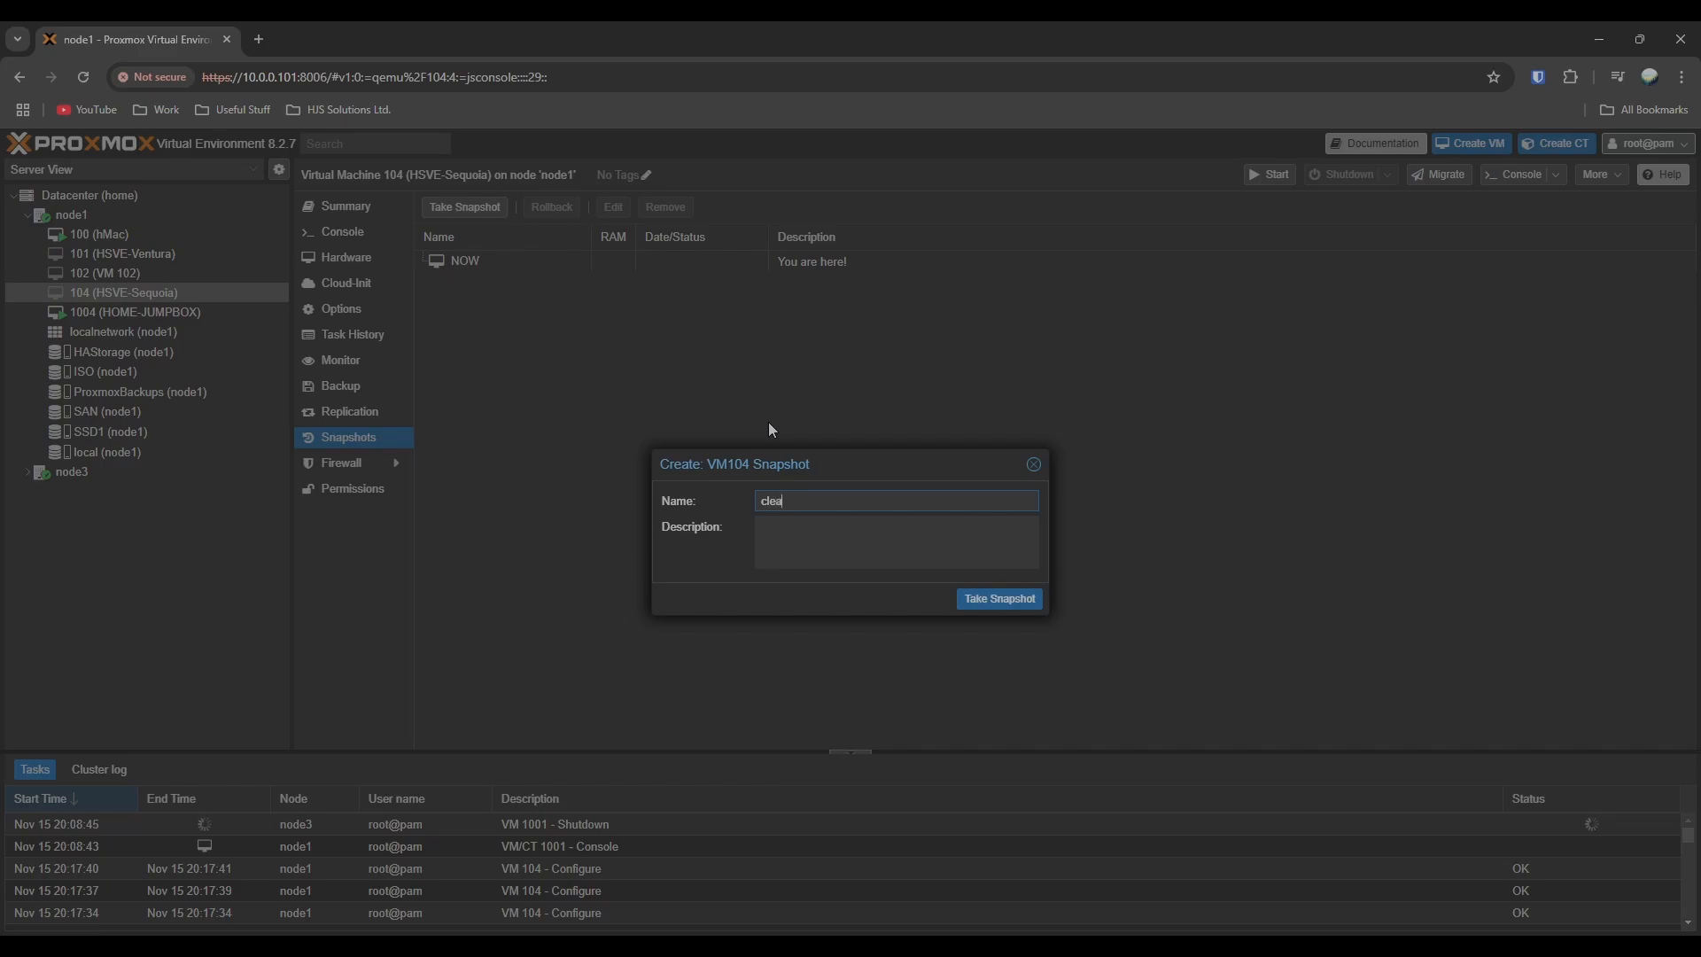
text(ninstallwithefi)
click(1012, 595)
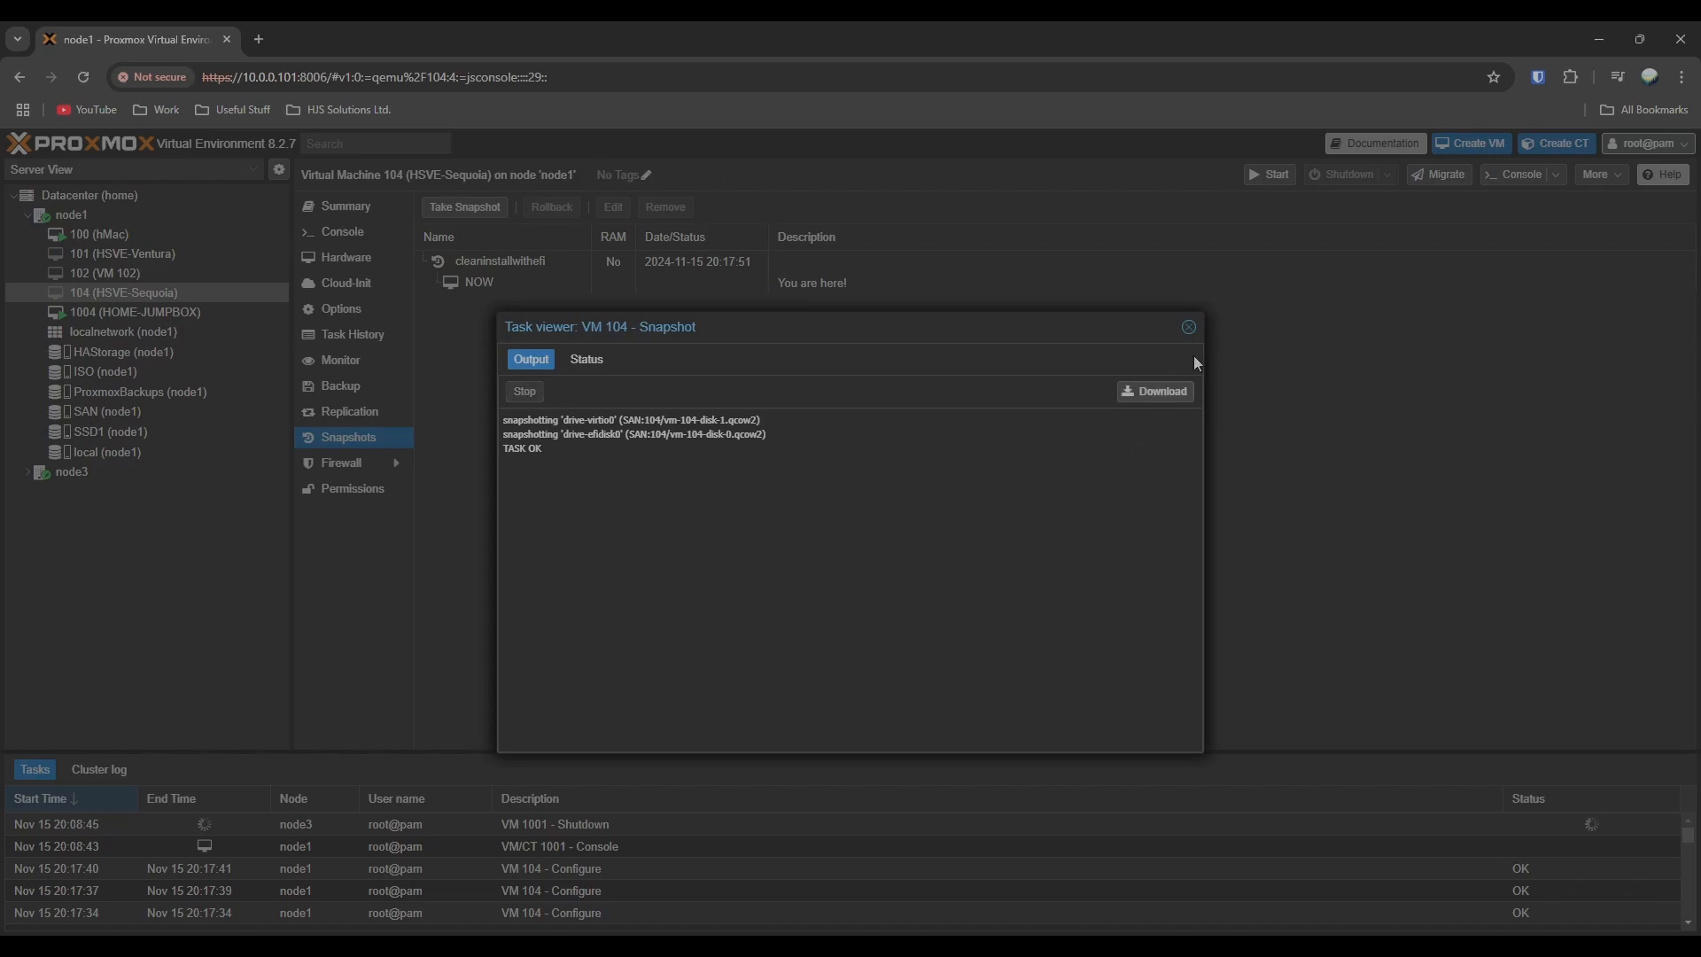
click(1188, 327)
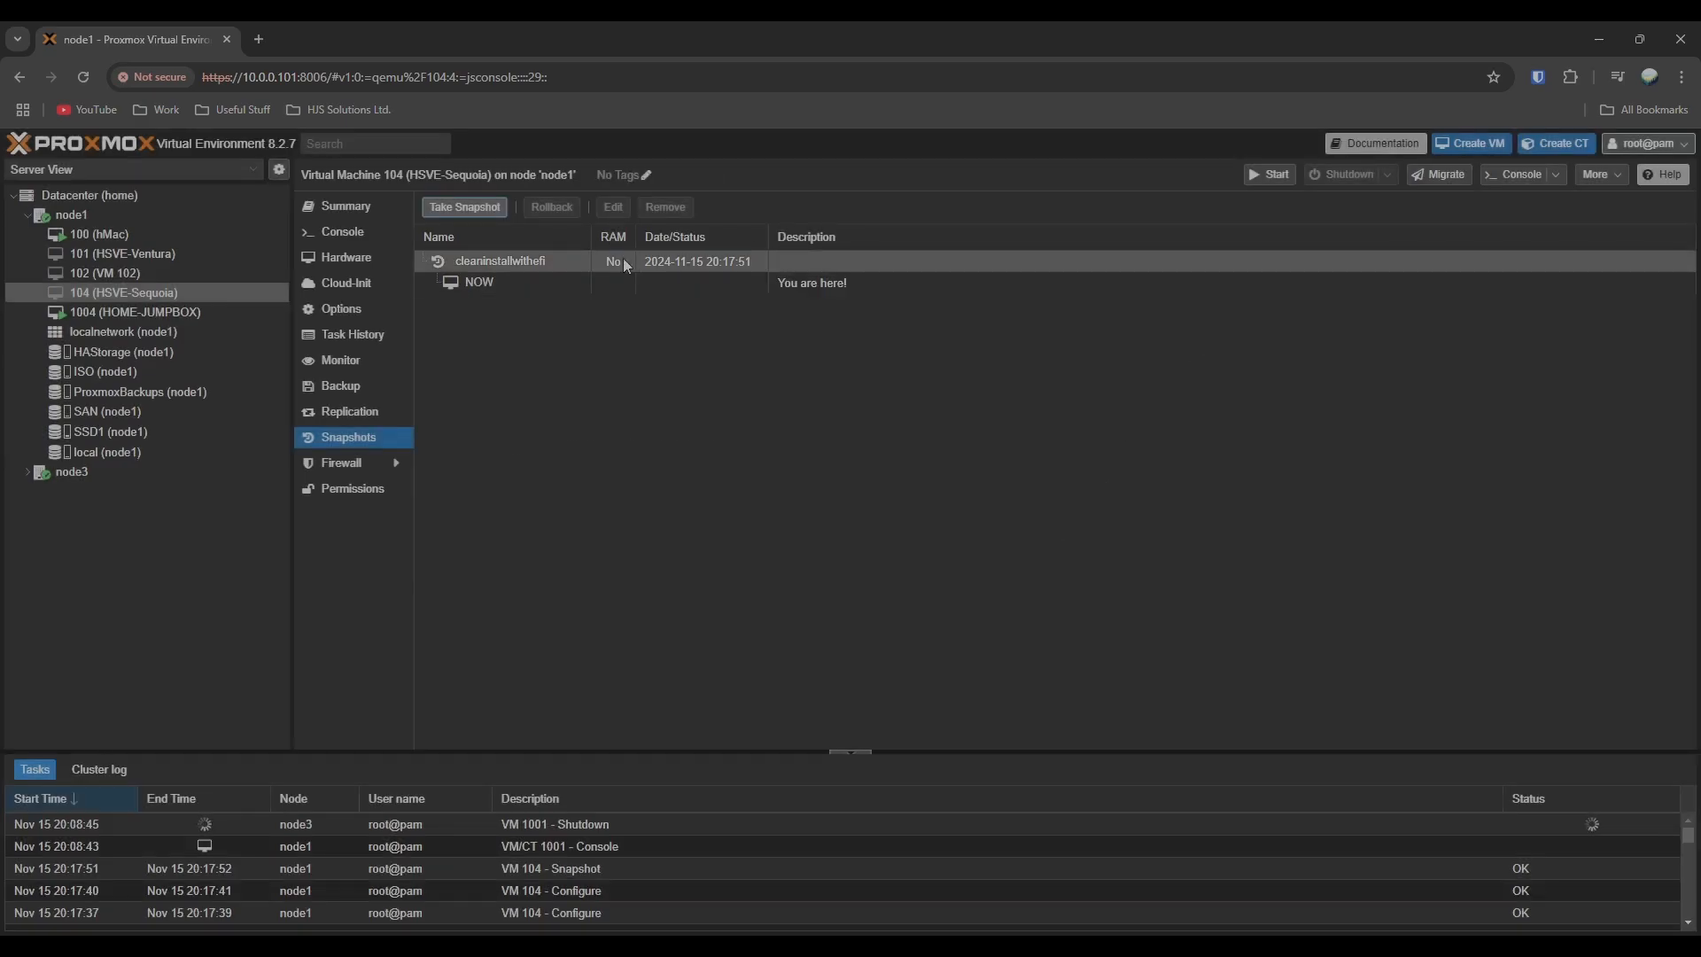
click(623, 258)
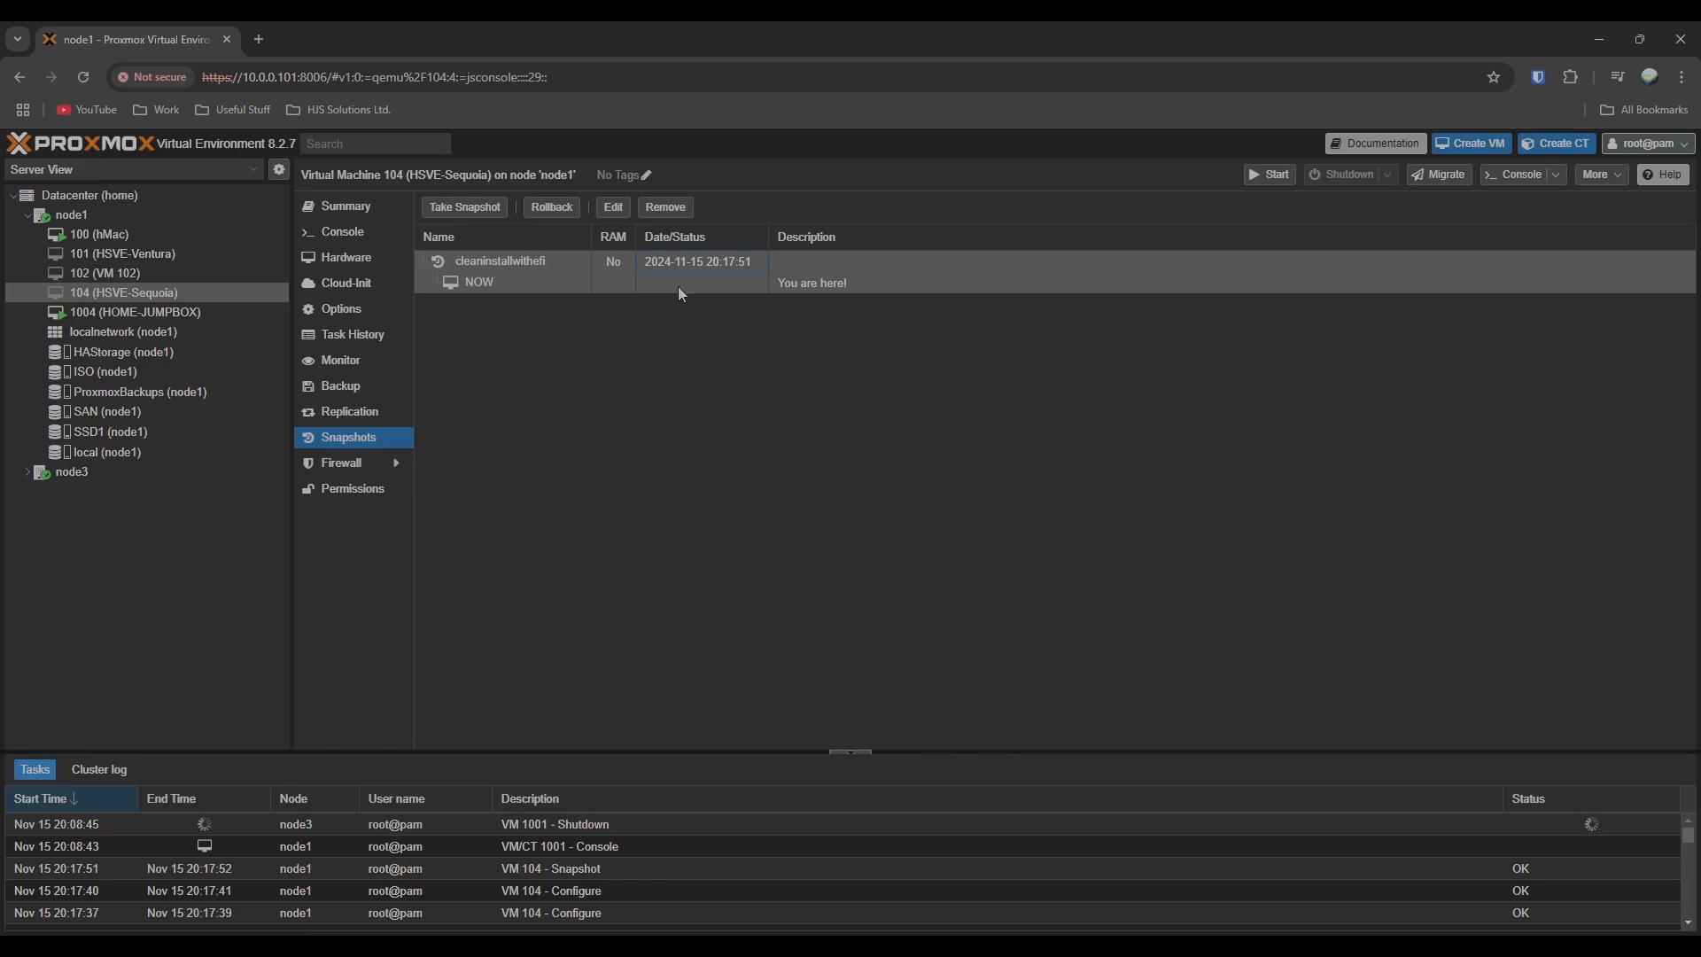
click(547, 213)
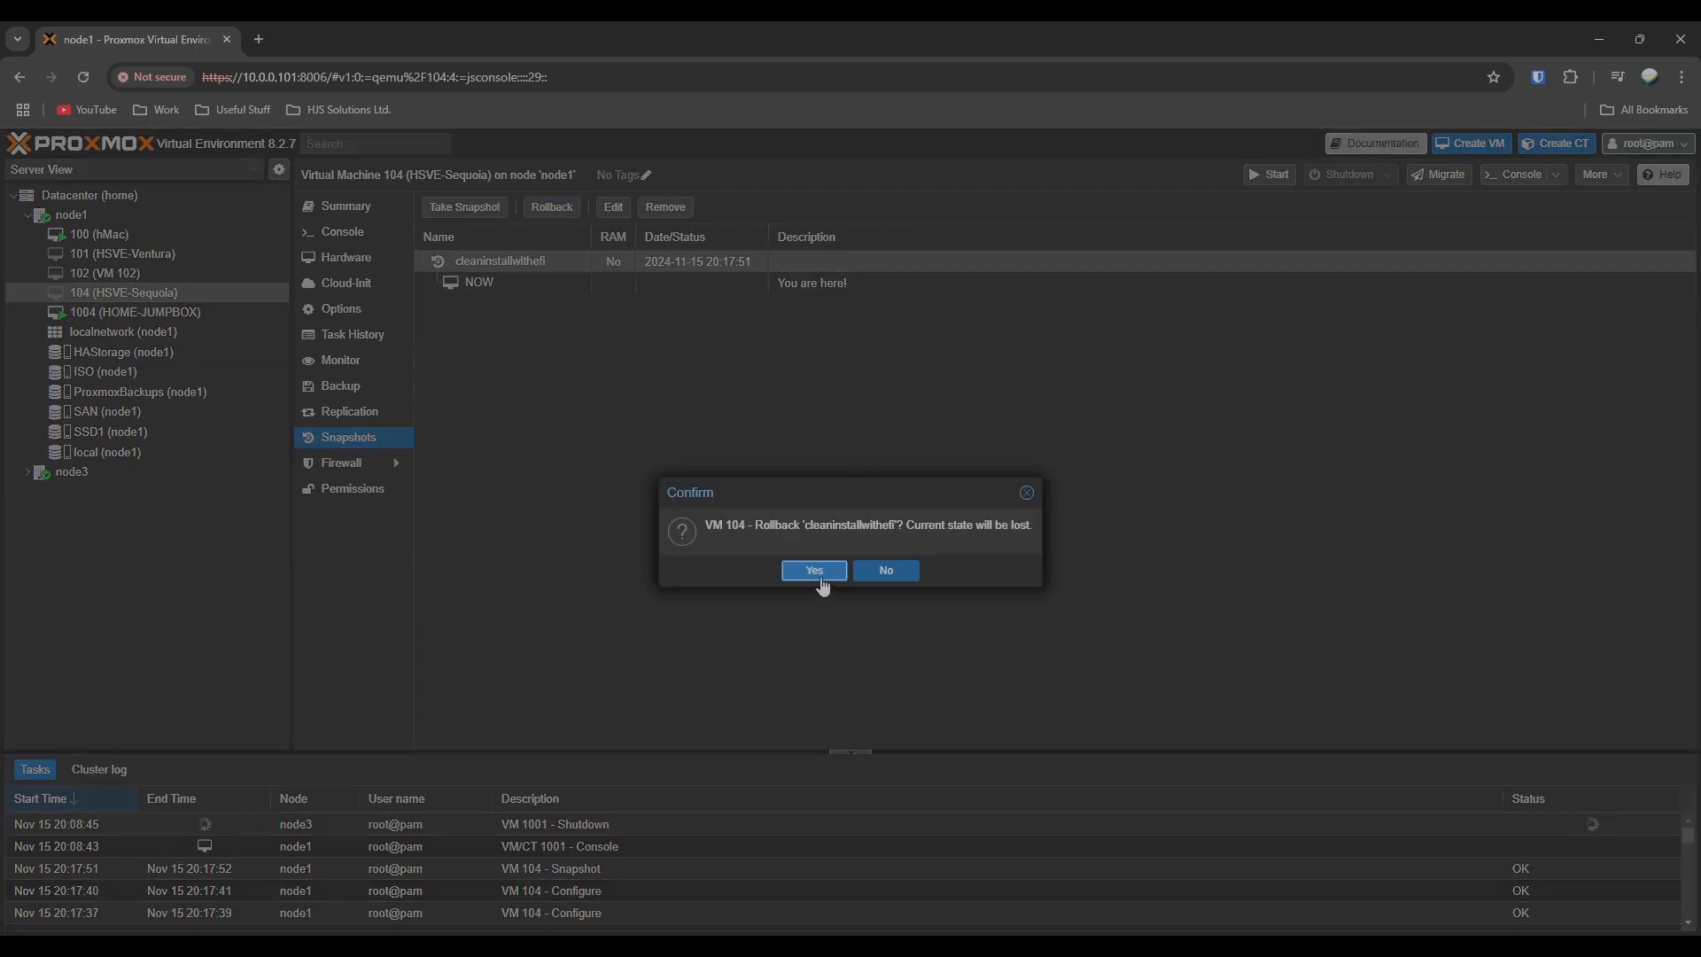
click(870, 574)
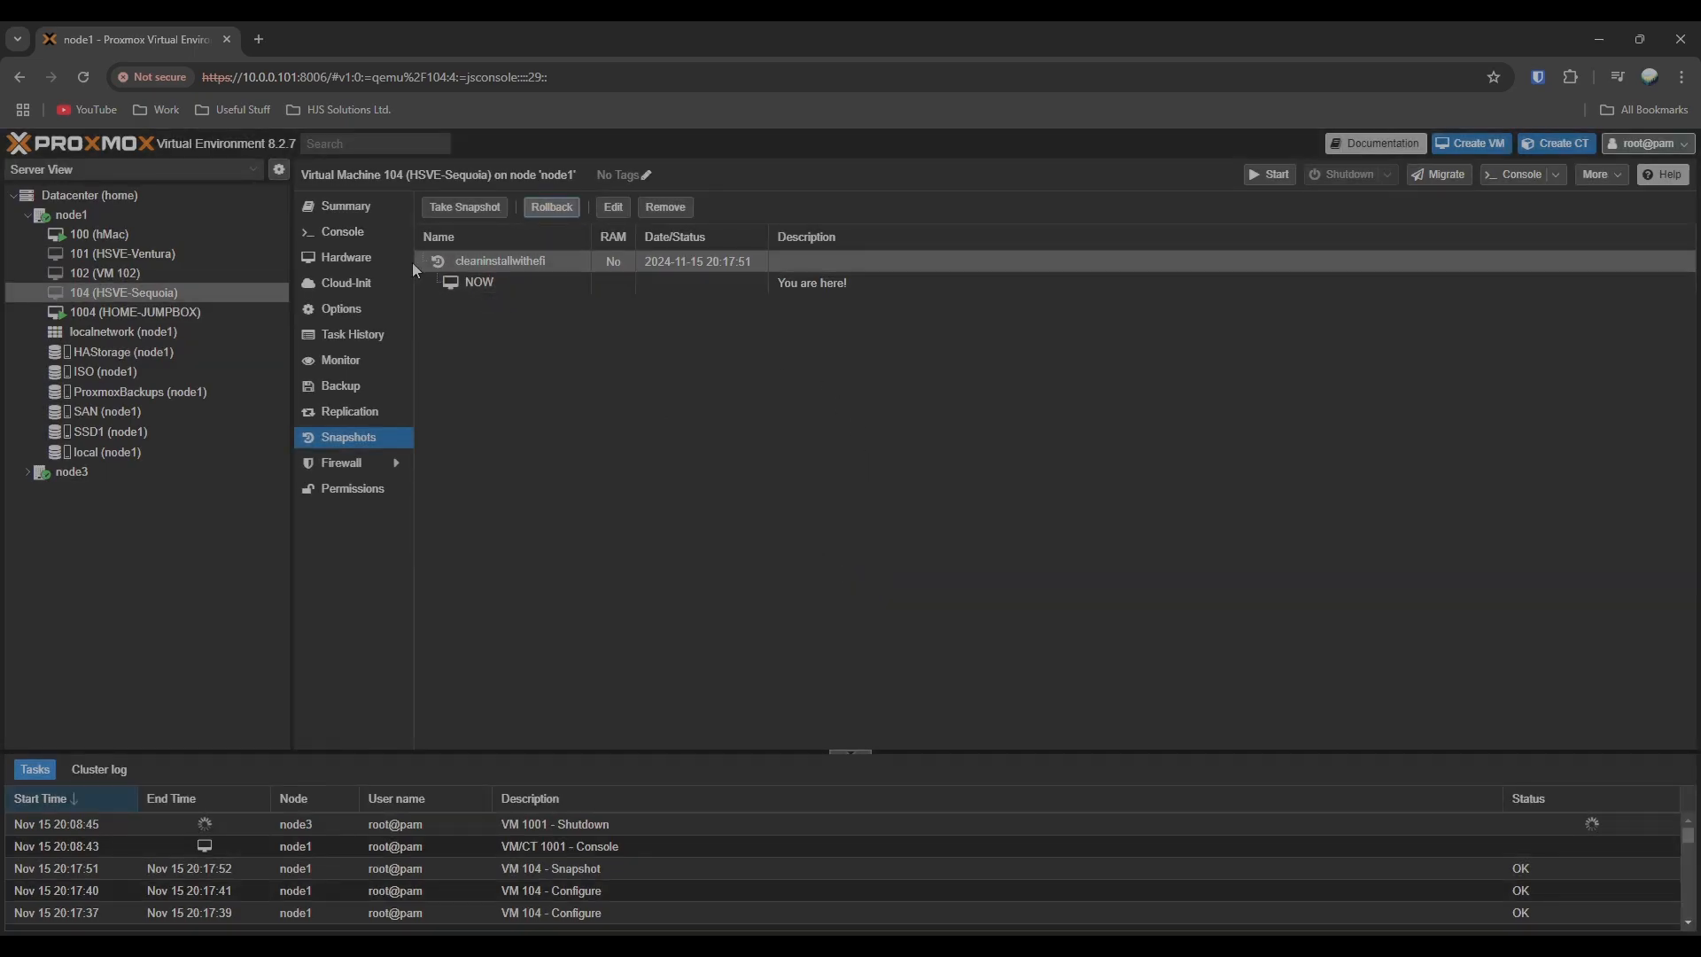
Step: Start VM 104 in a full-screen console and boot the HSVE macOS entry
click(343, 232)
click(1050, 487)
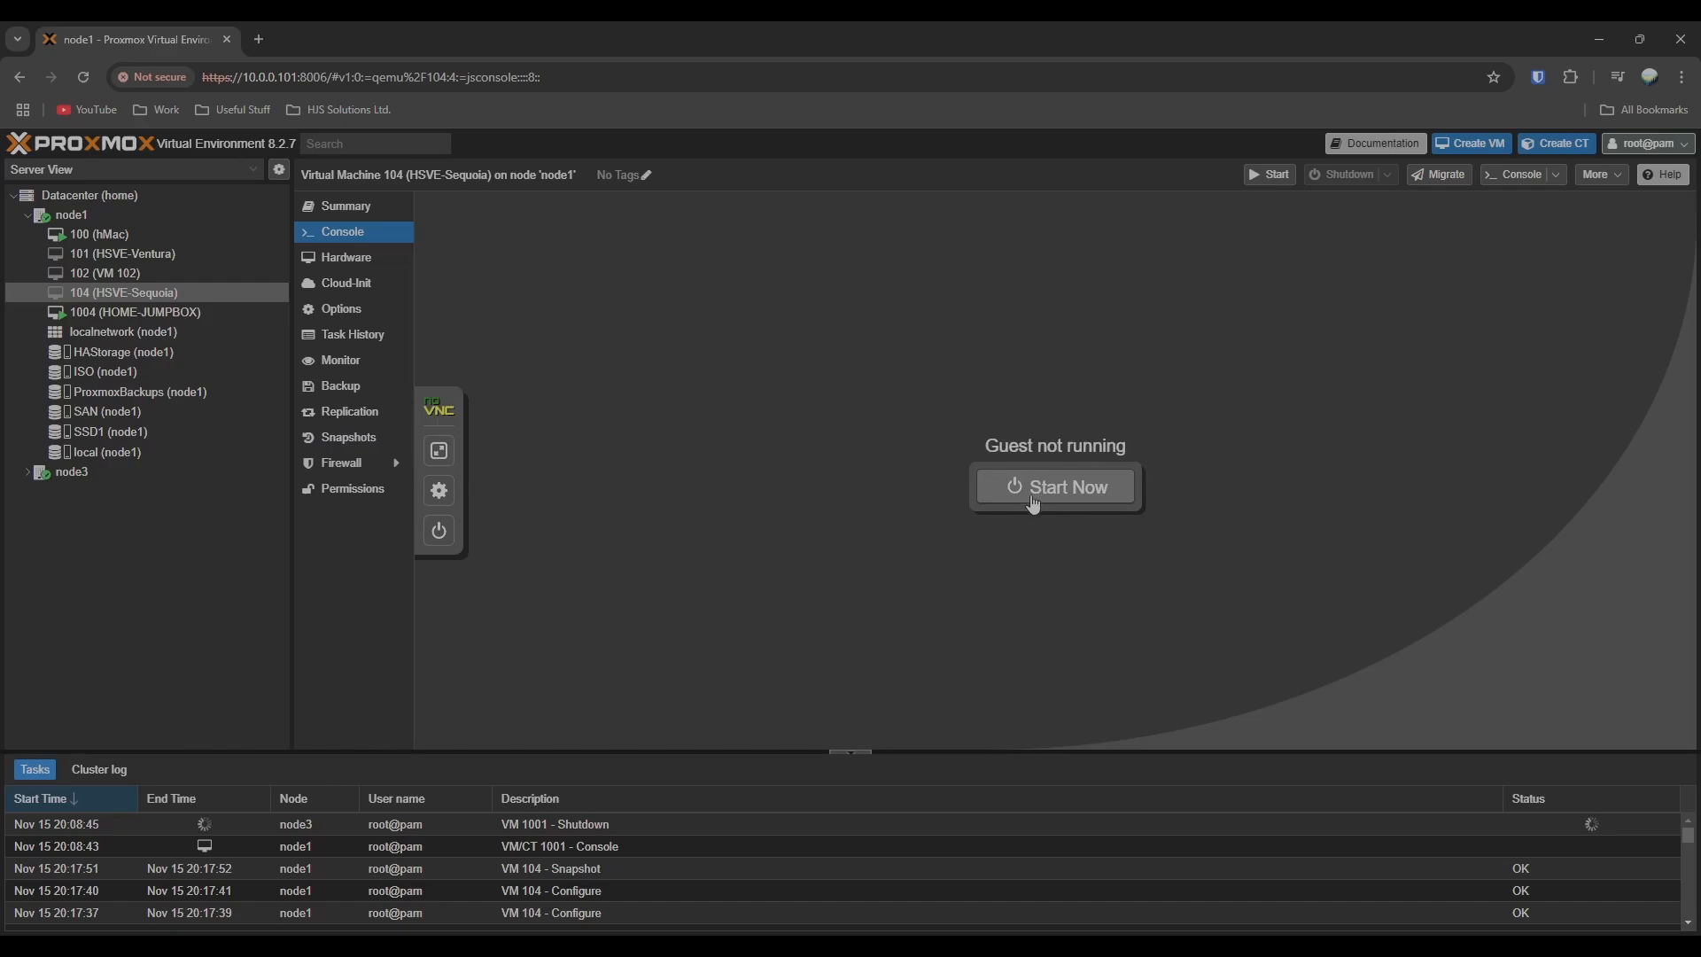
click(438, 450)
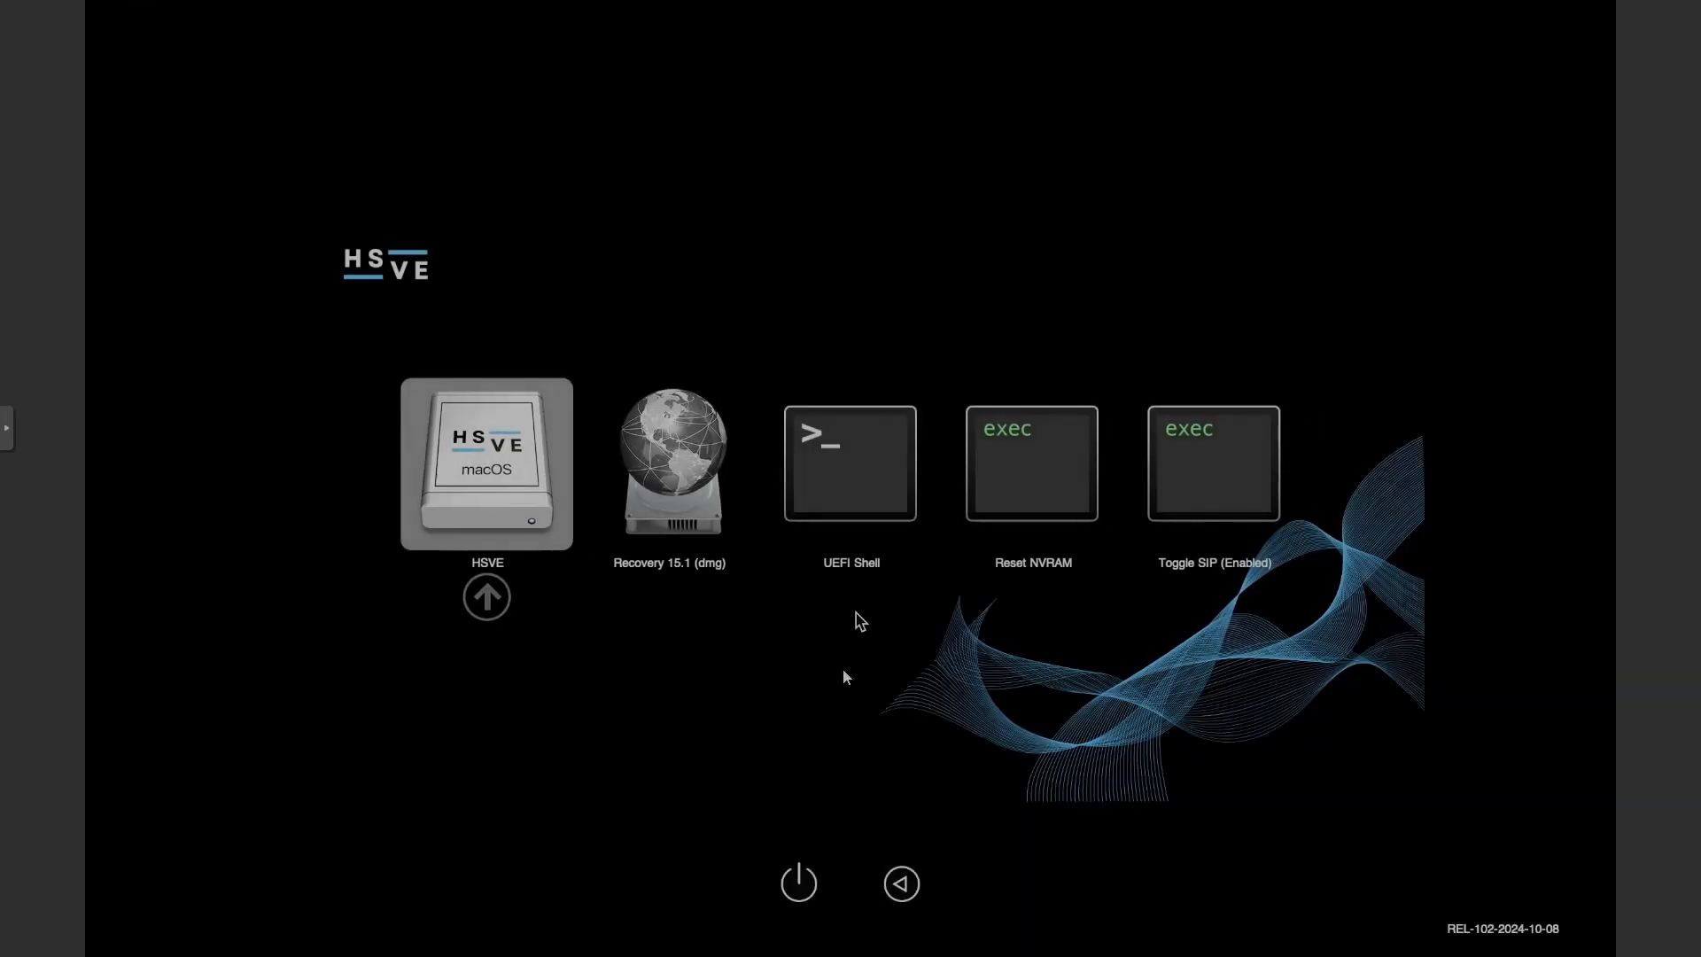
key(Return)
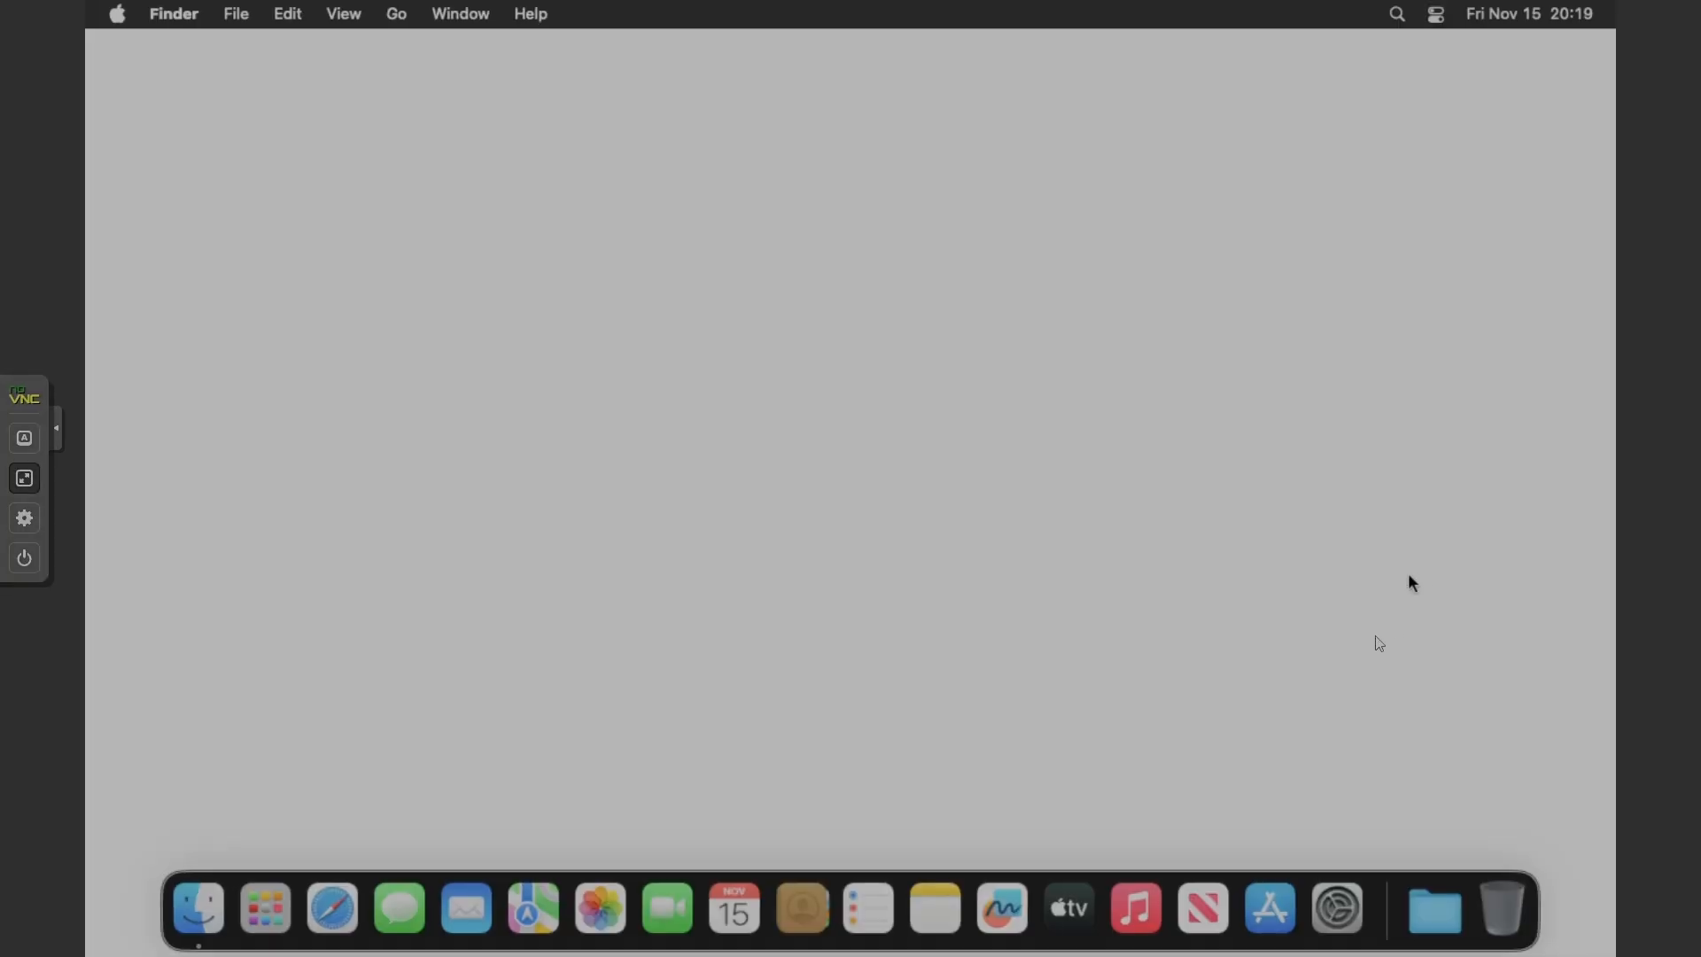
Step: Enable Screen Sharing in the macOS General sharing settings
click(1337, 909)
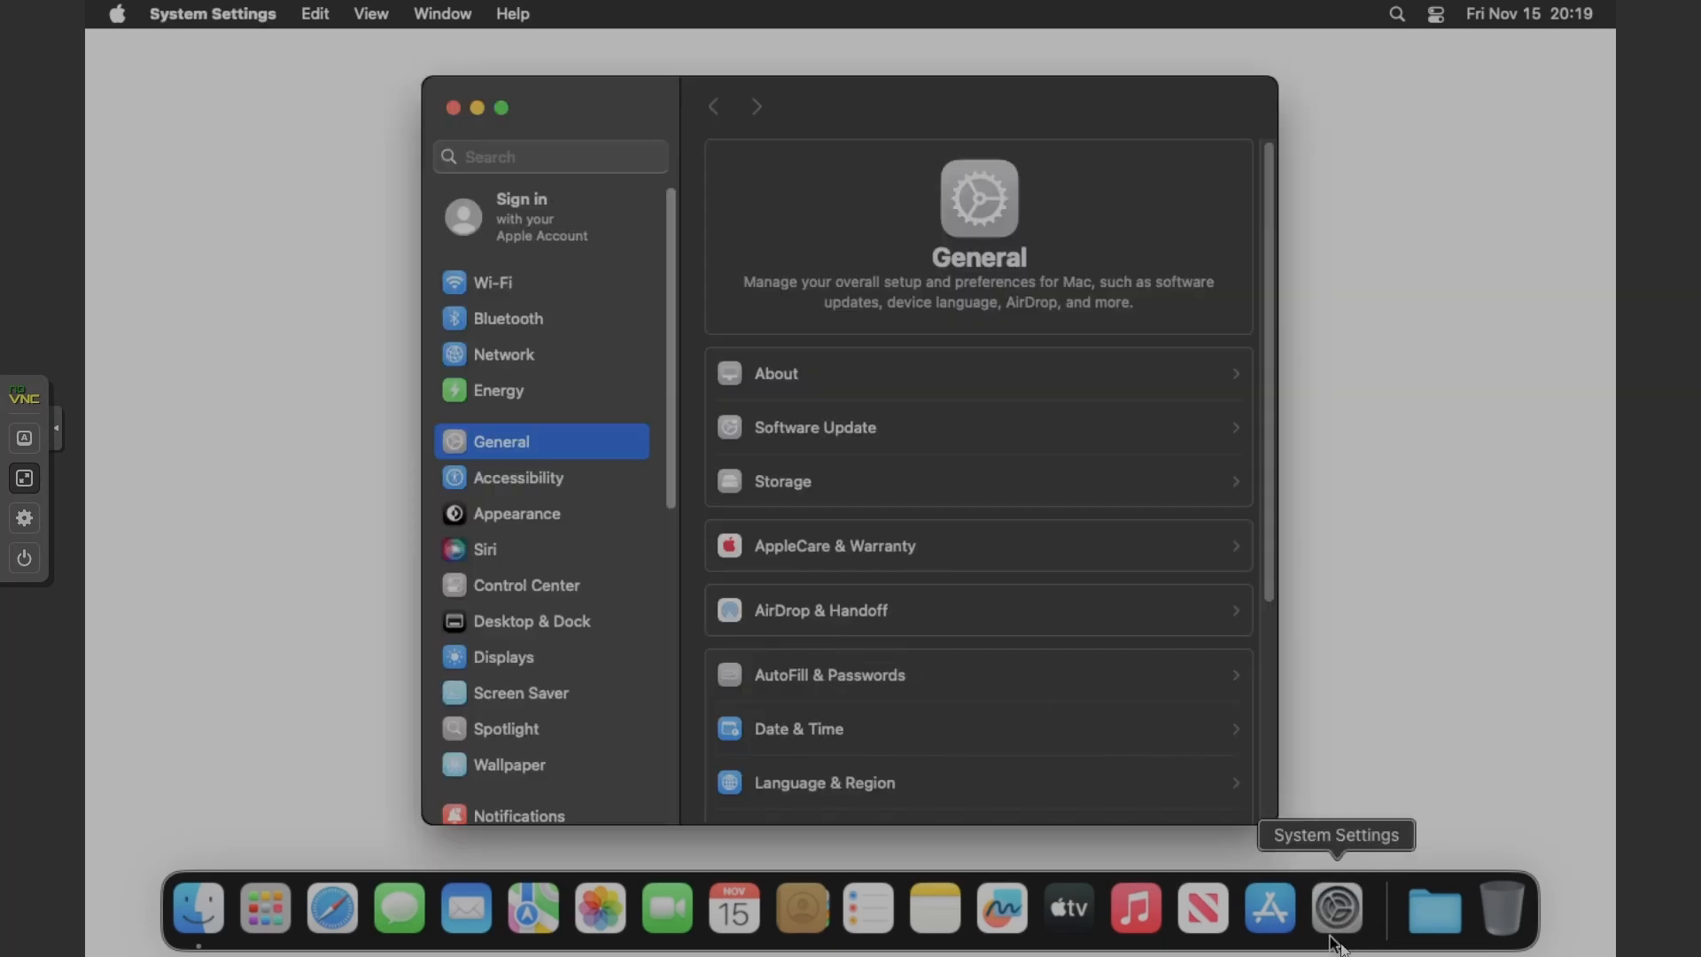
scroll(955, 600, down, 5)
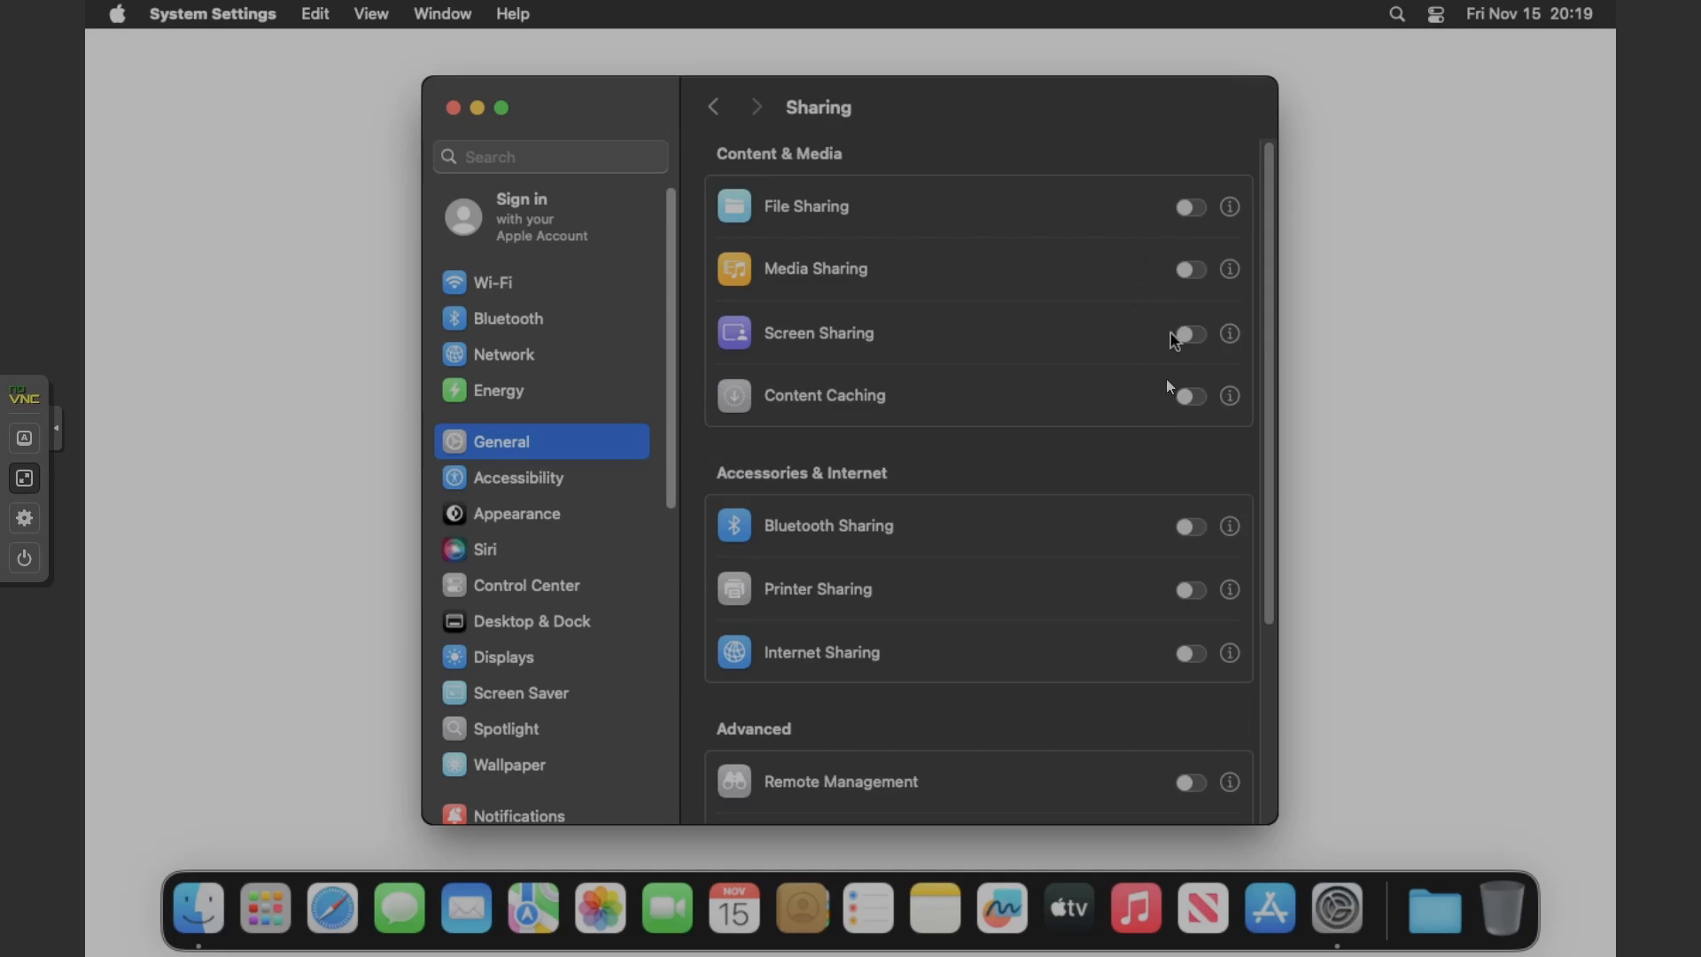
click(1187, 337)
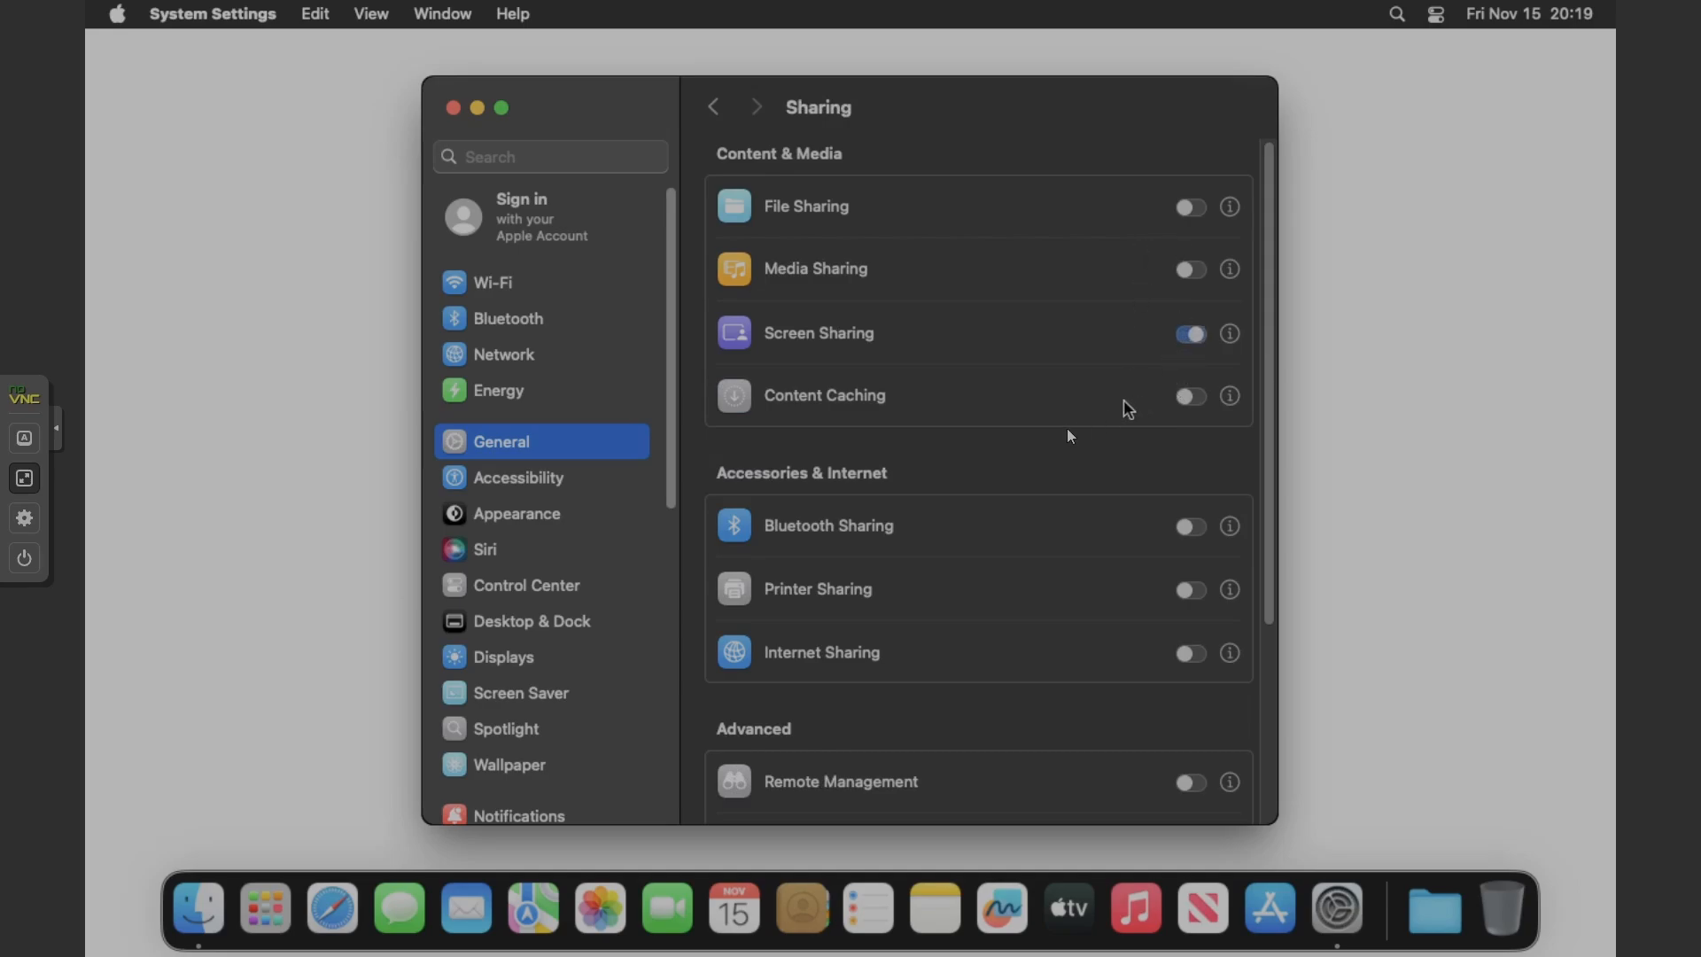
click(453, 107)
Step: Shut down macOS and leave the full-screen console
click(117, 13)
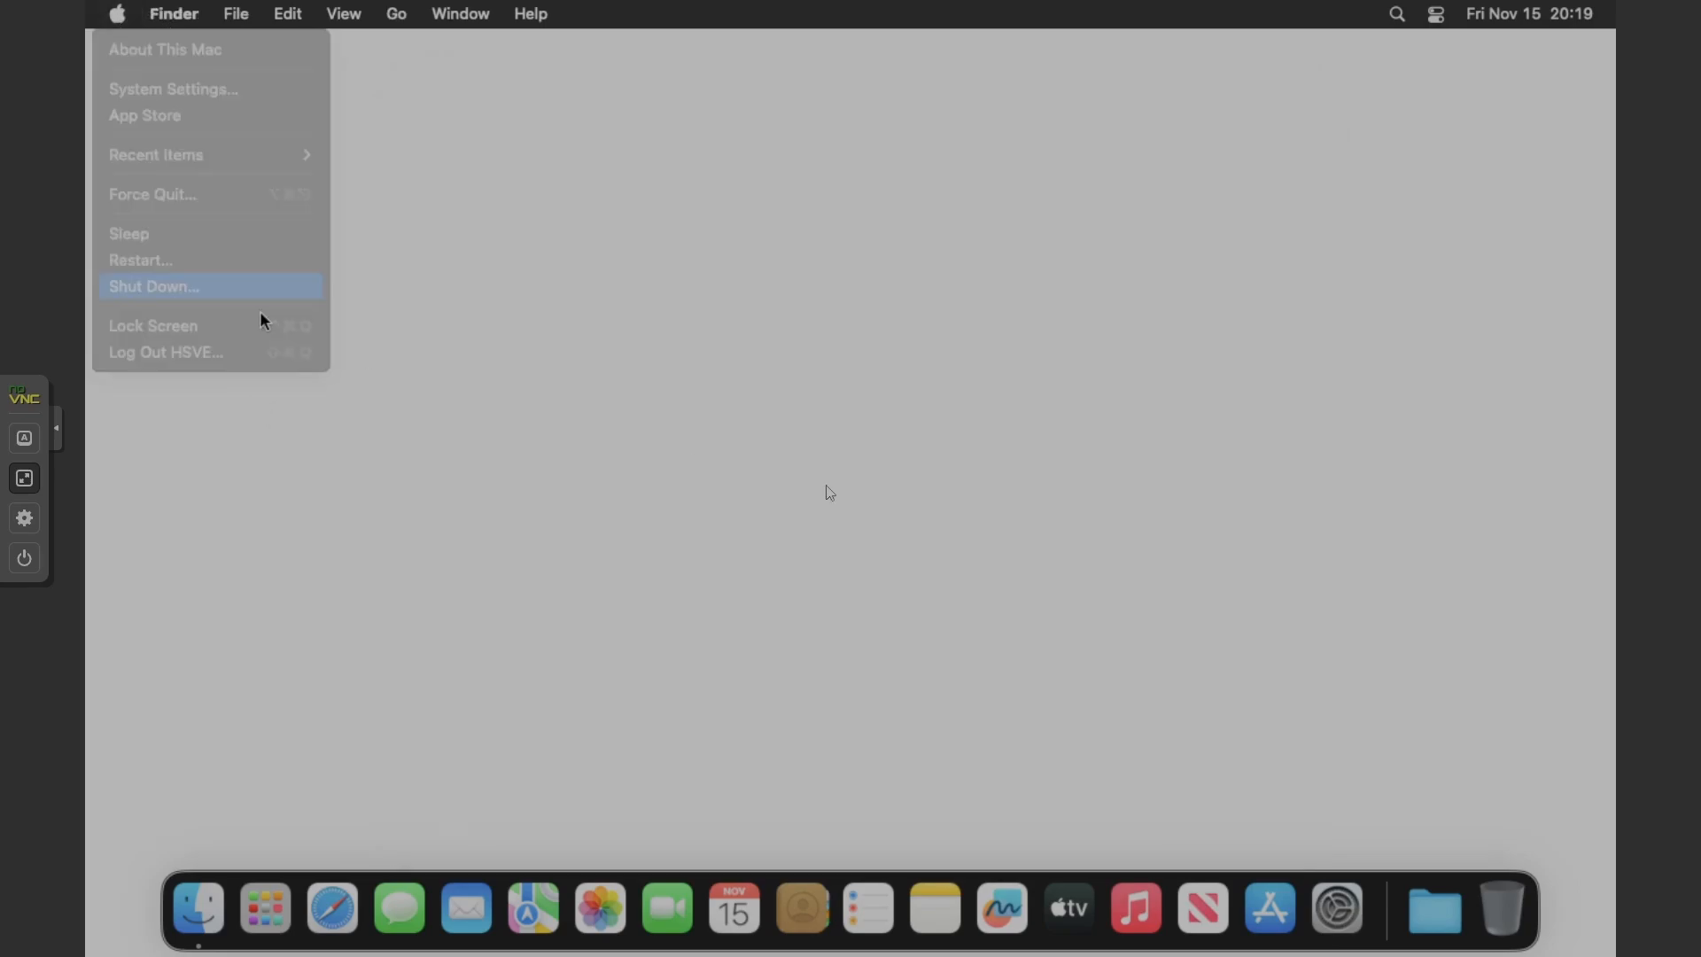
click(168, 285)
click(1027, 365)
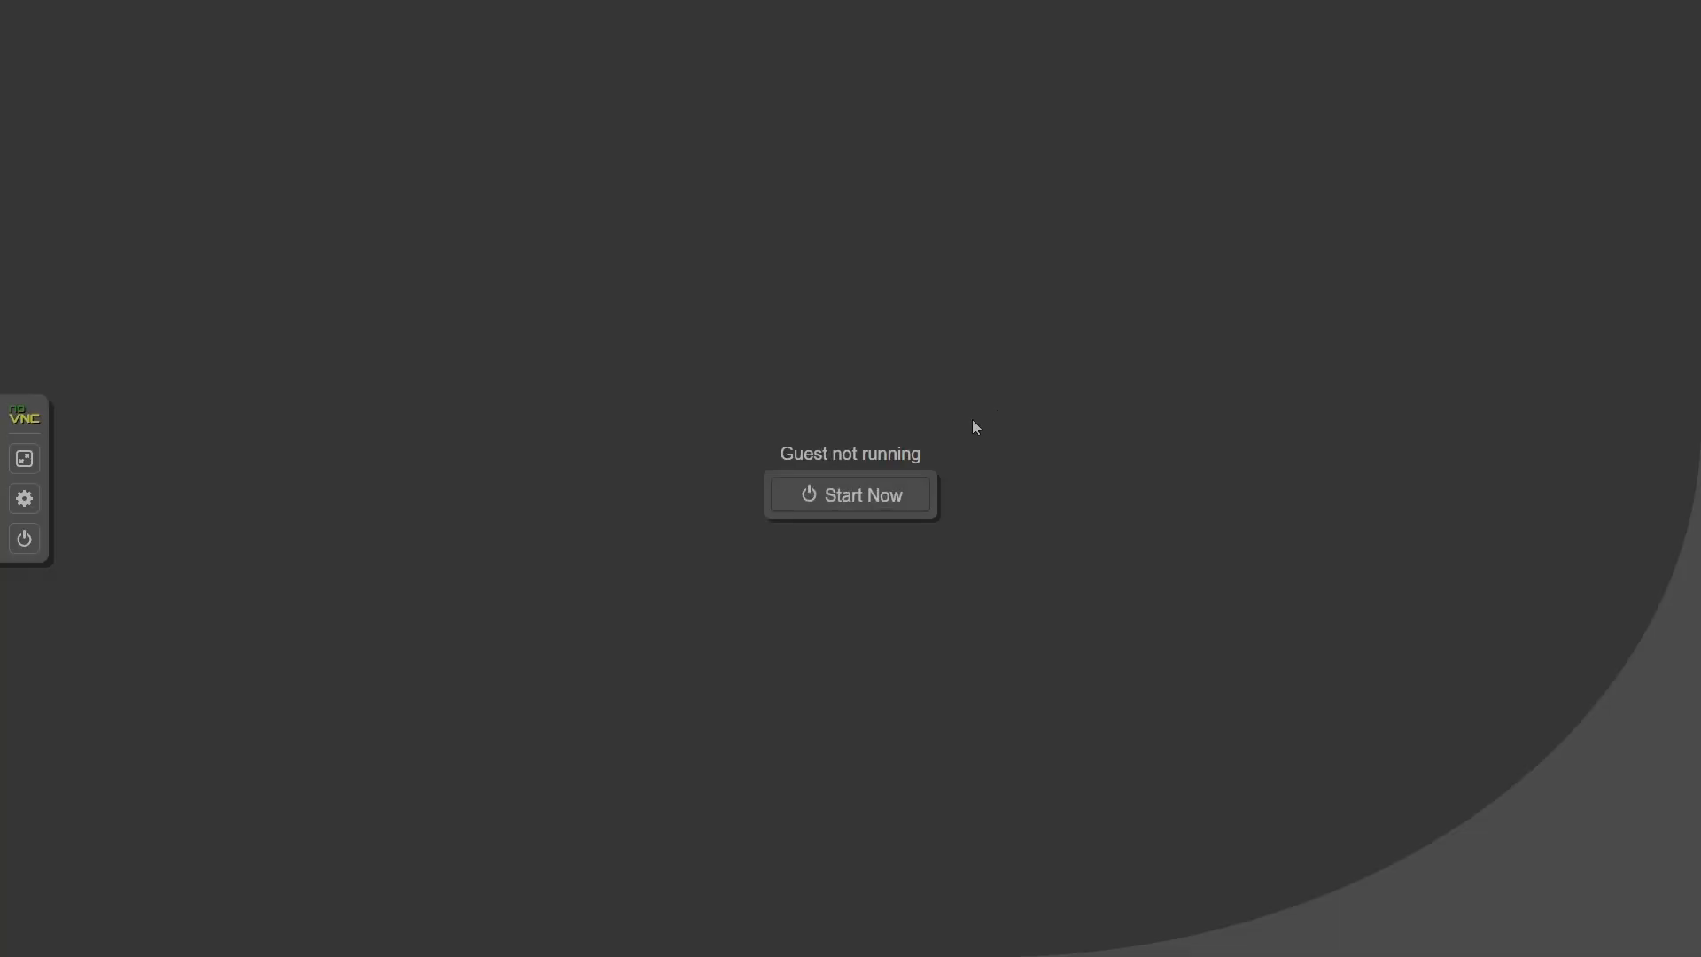
key(Escape)
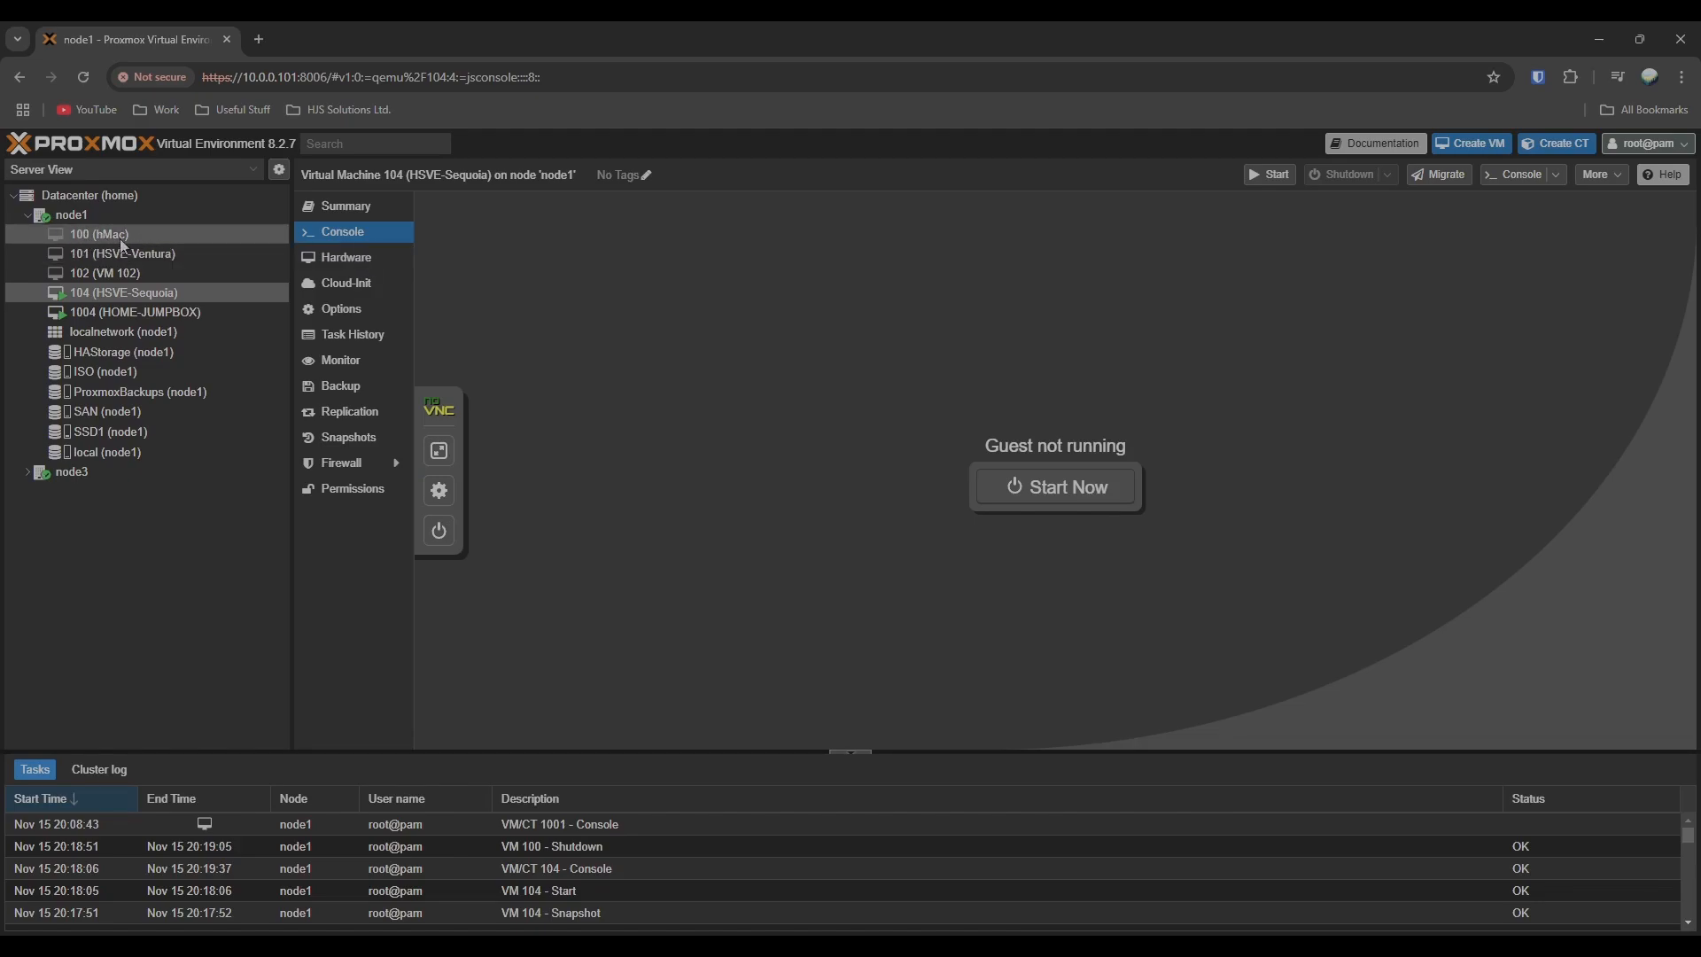
Step: Add raw PCI device 0000:0a:00.0 (Radeon RX GPU) to VM 104 with All Functions, Primary GPU and PCI-Express enabled
click(386, 265)
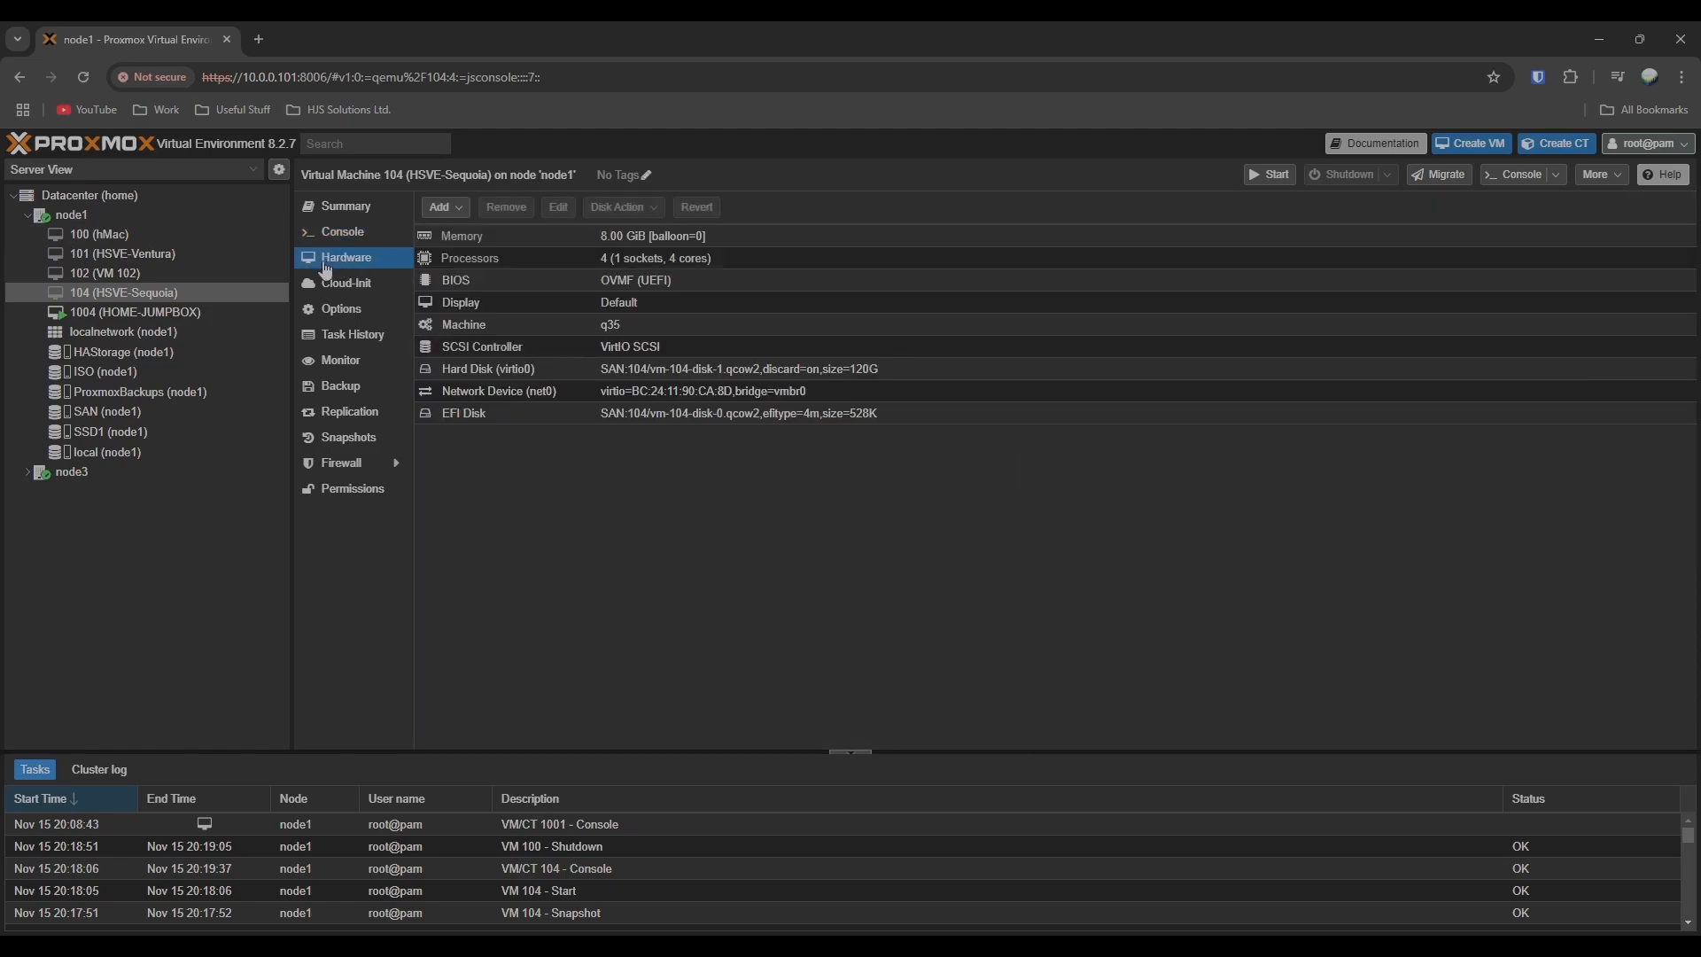
click(442, 209)
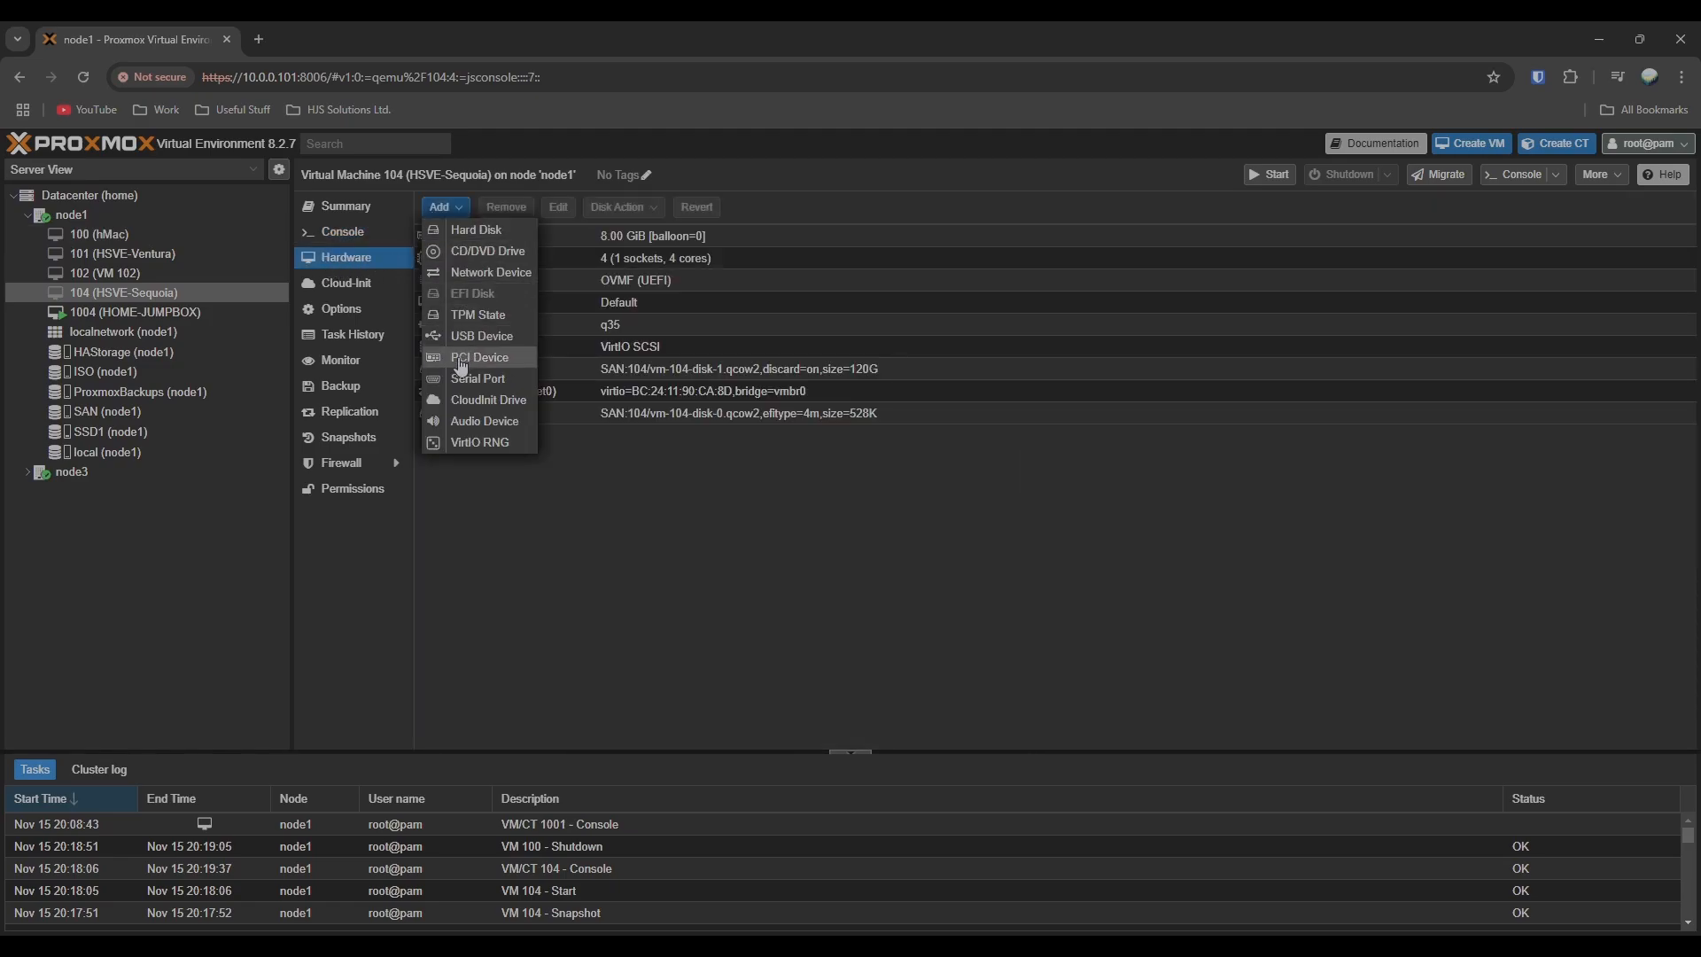
click(468, 359)
click(631, 489)
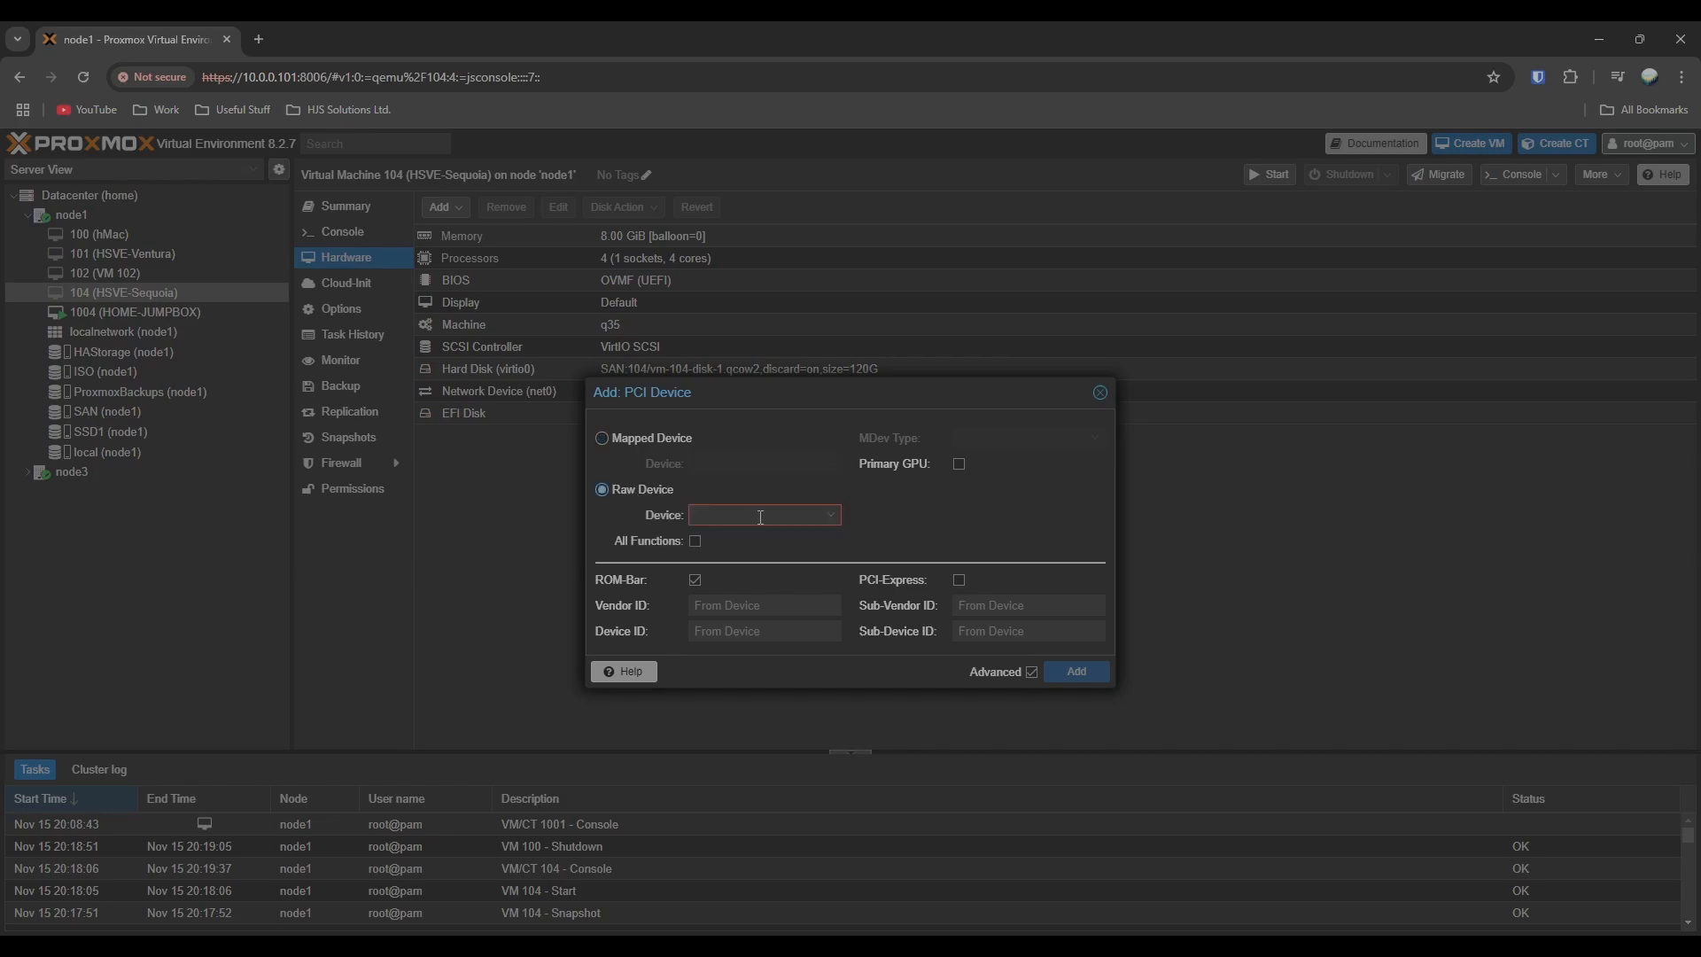
click(762, 515)
scroll(950, 692, down, 5)
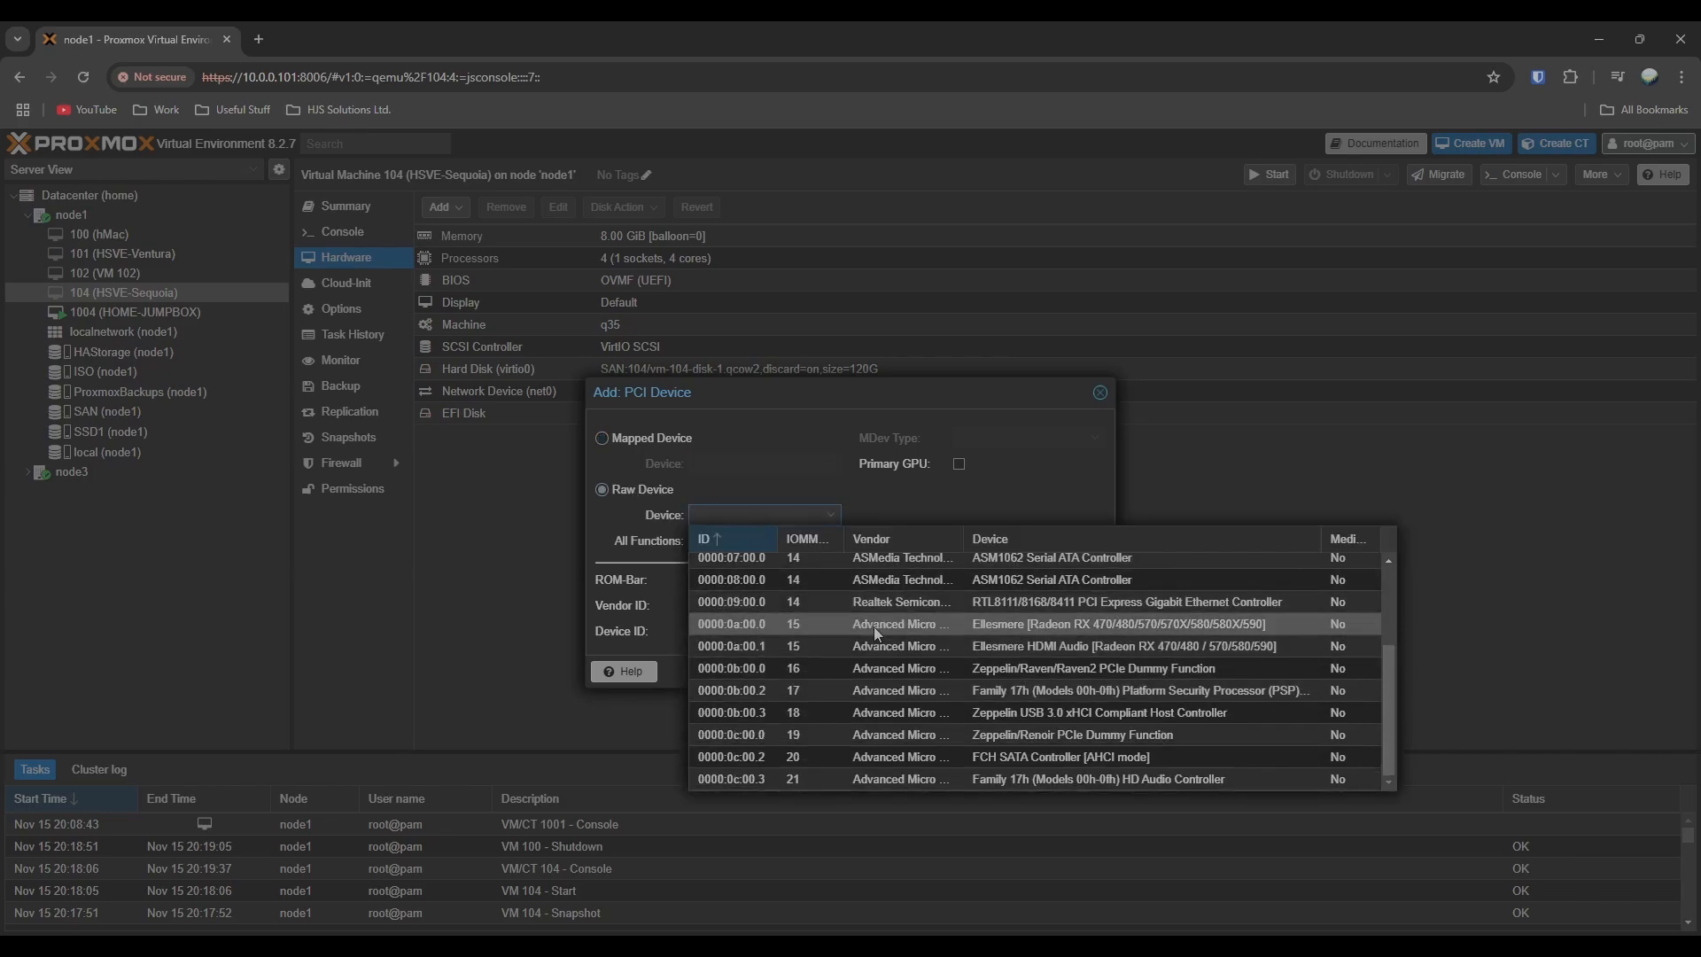
click(817, 628)
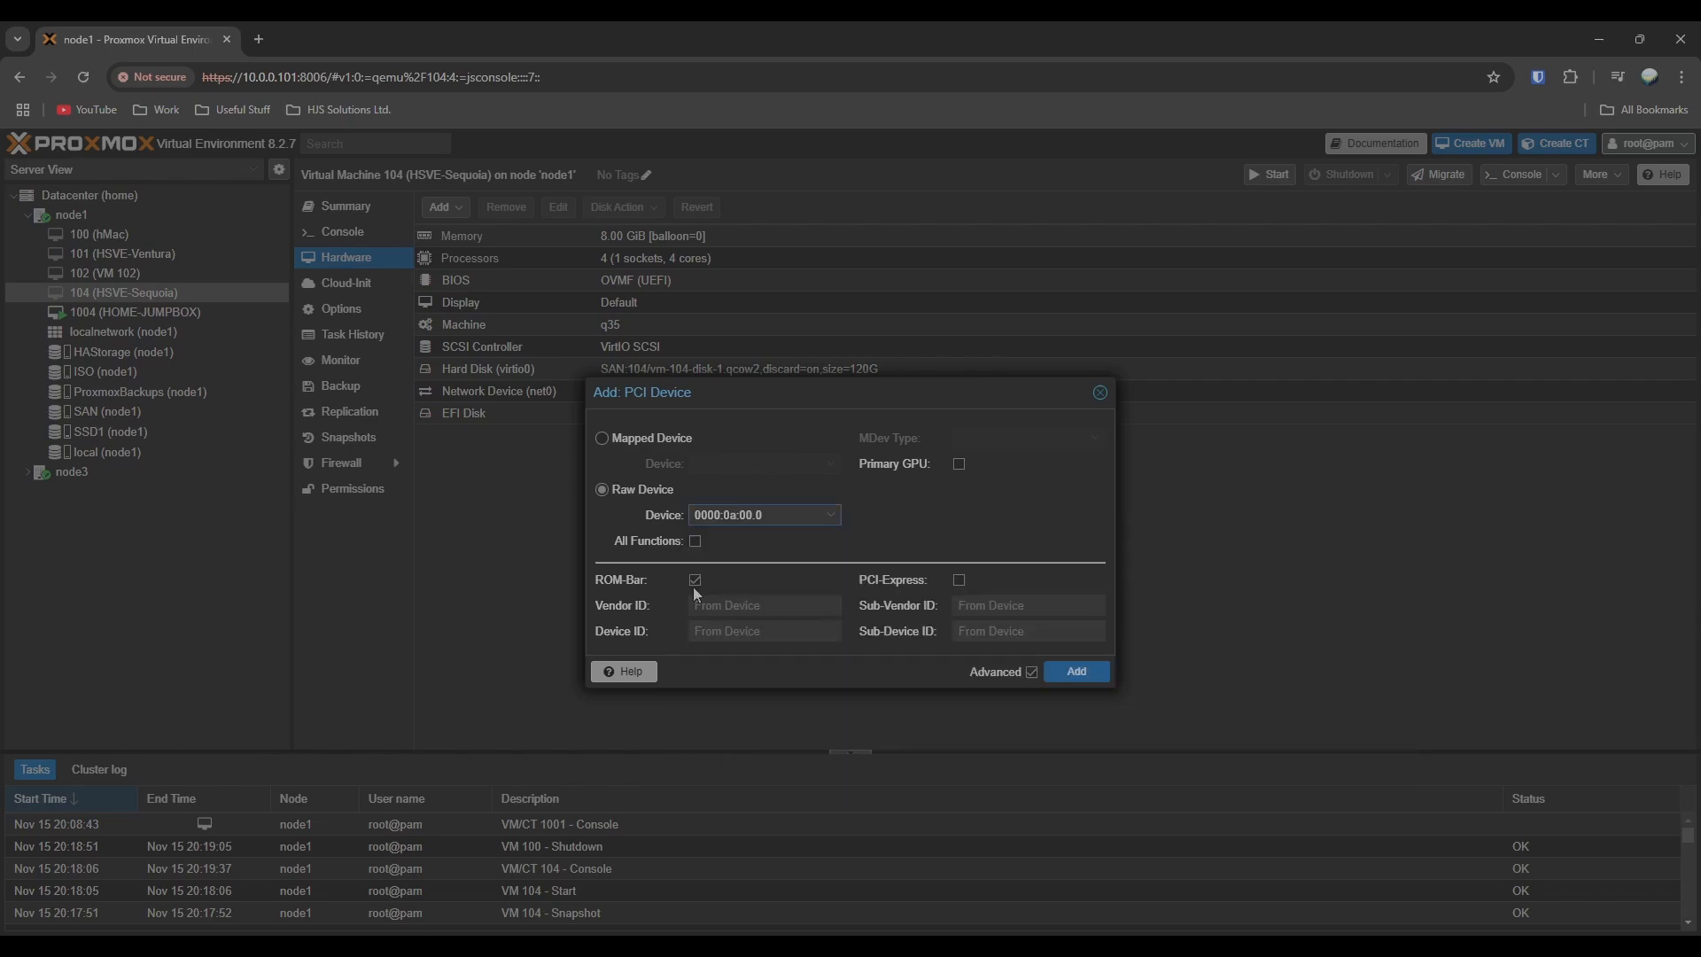
click(647, 549)
click(959, 579)
click(1079, 677)
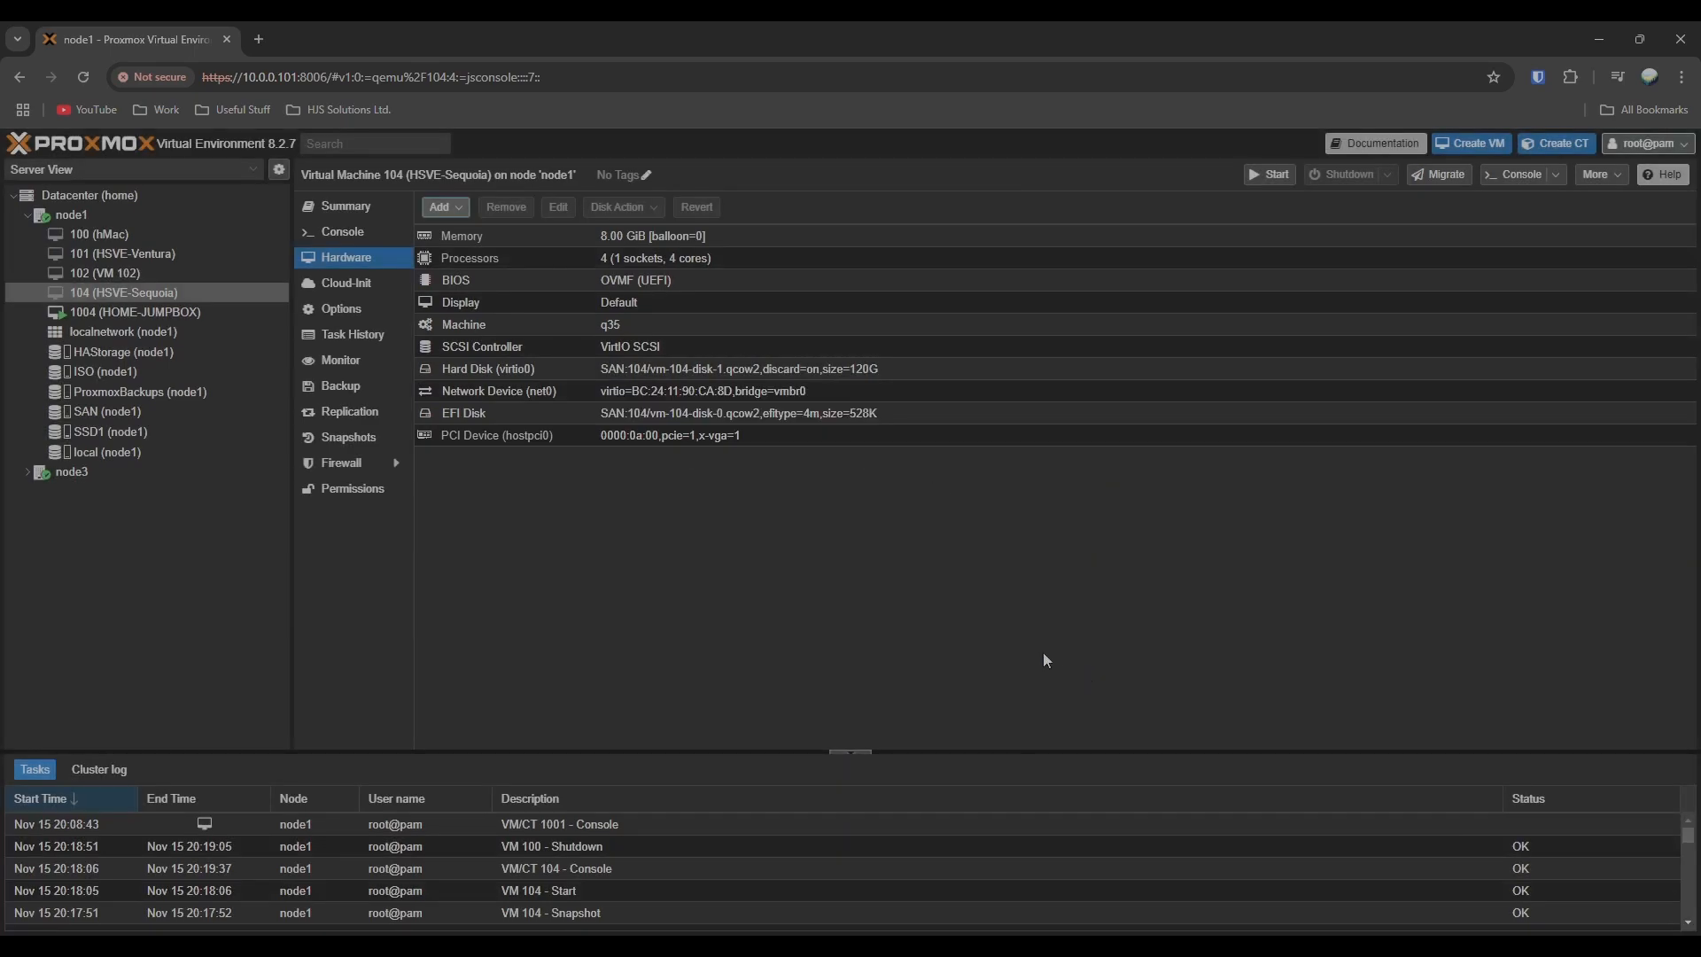
Step: Set VM 104's display graphic card to none
double_click(654, 303)
click(810, 443)
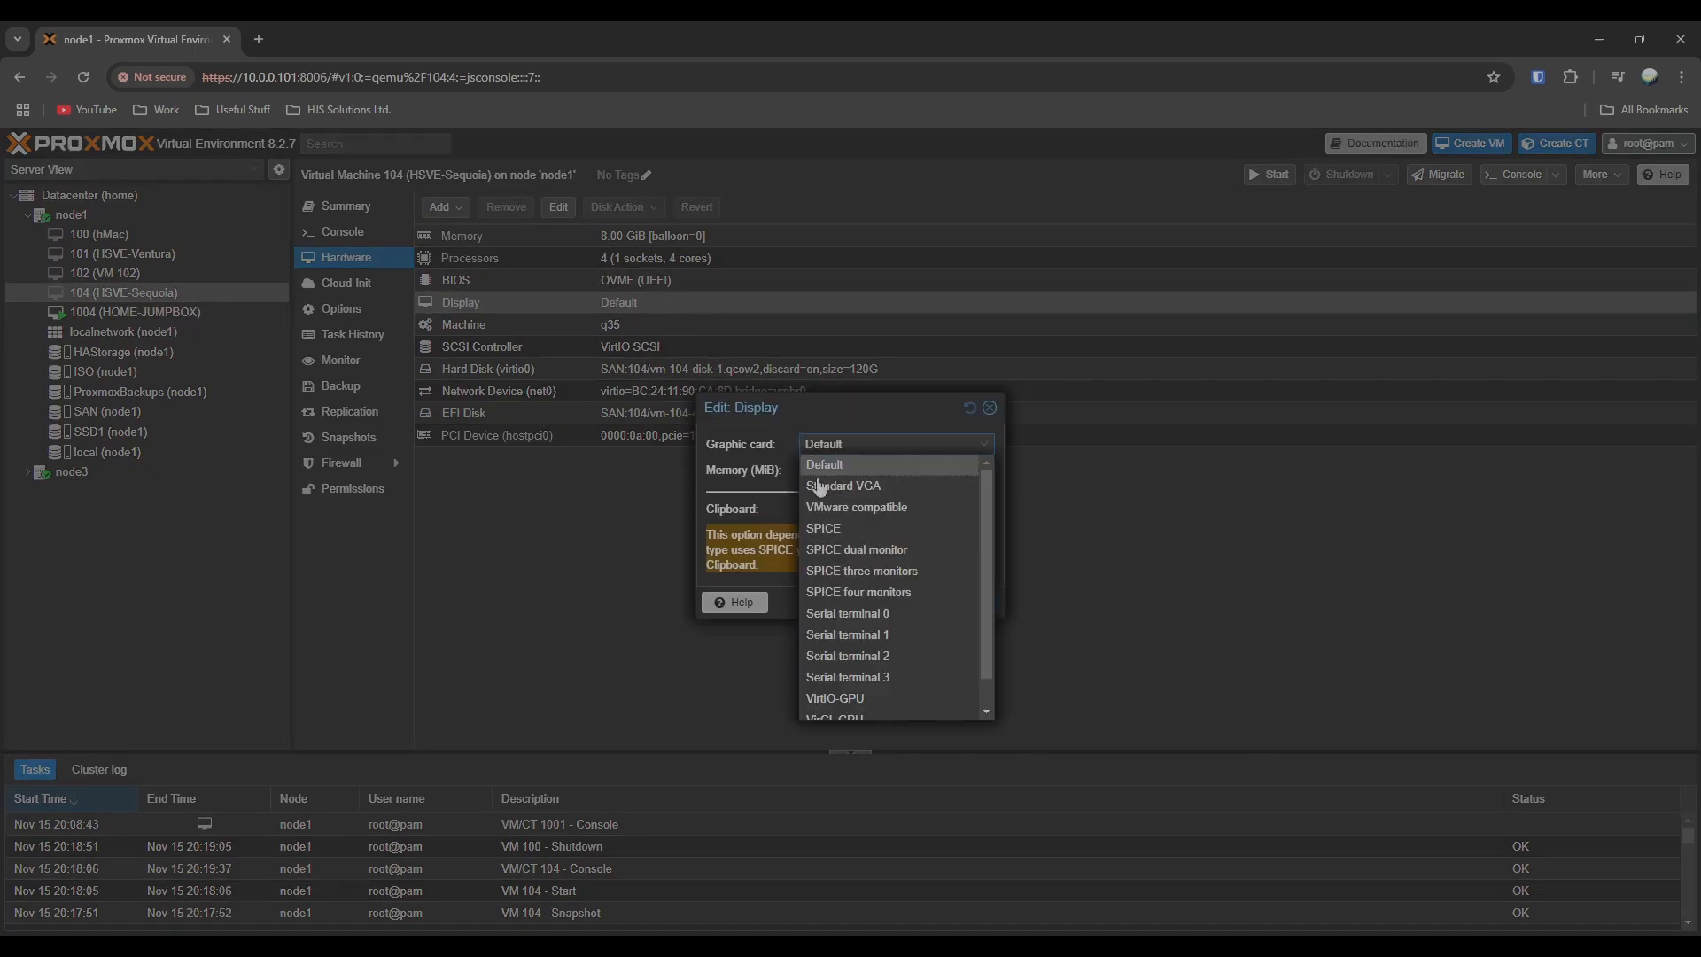
scroll(842, 699, down, 2)
click(844, 715)
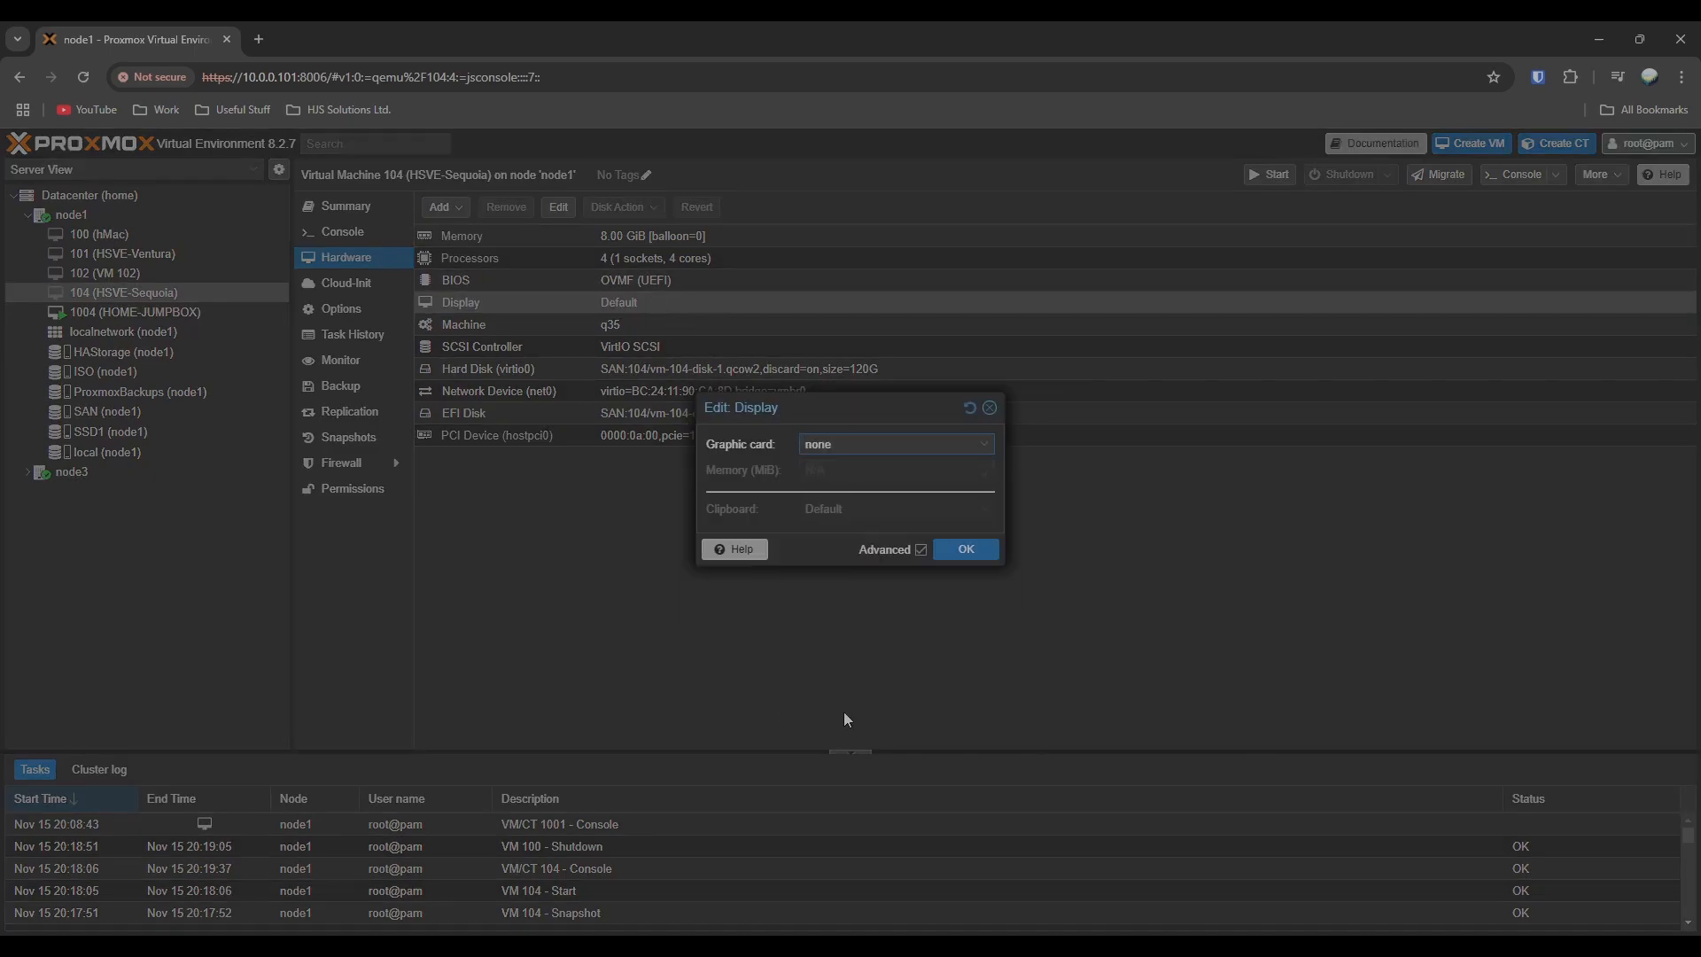
click(966, 550)
Step: Start VM 104 and check its console and summary
click(345, 205)
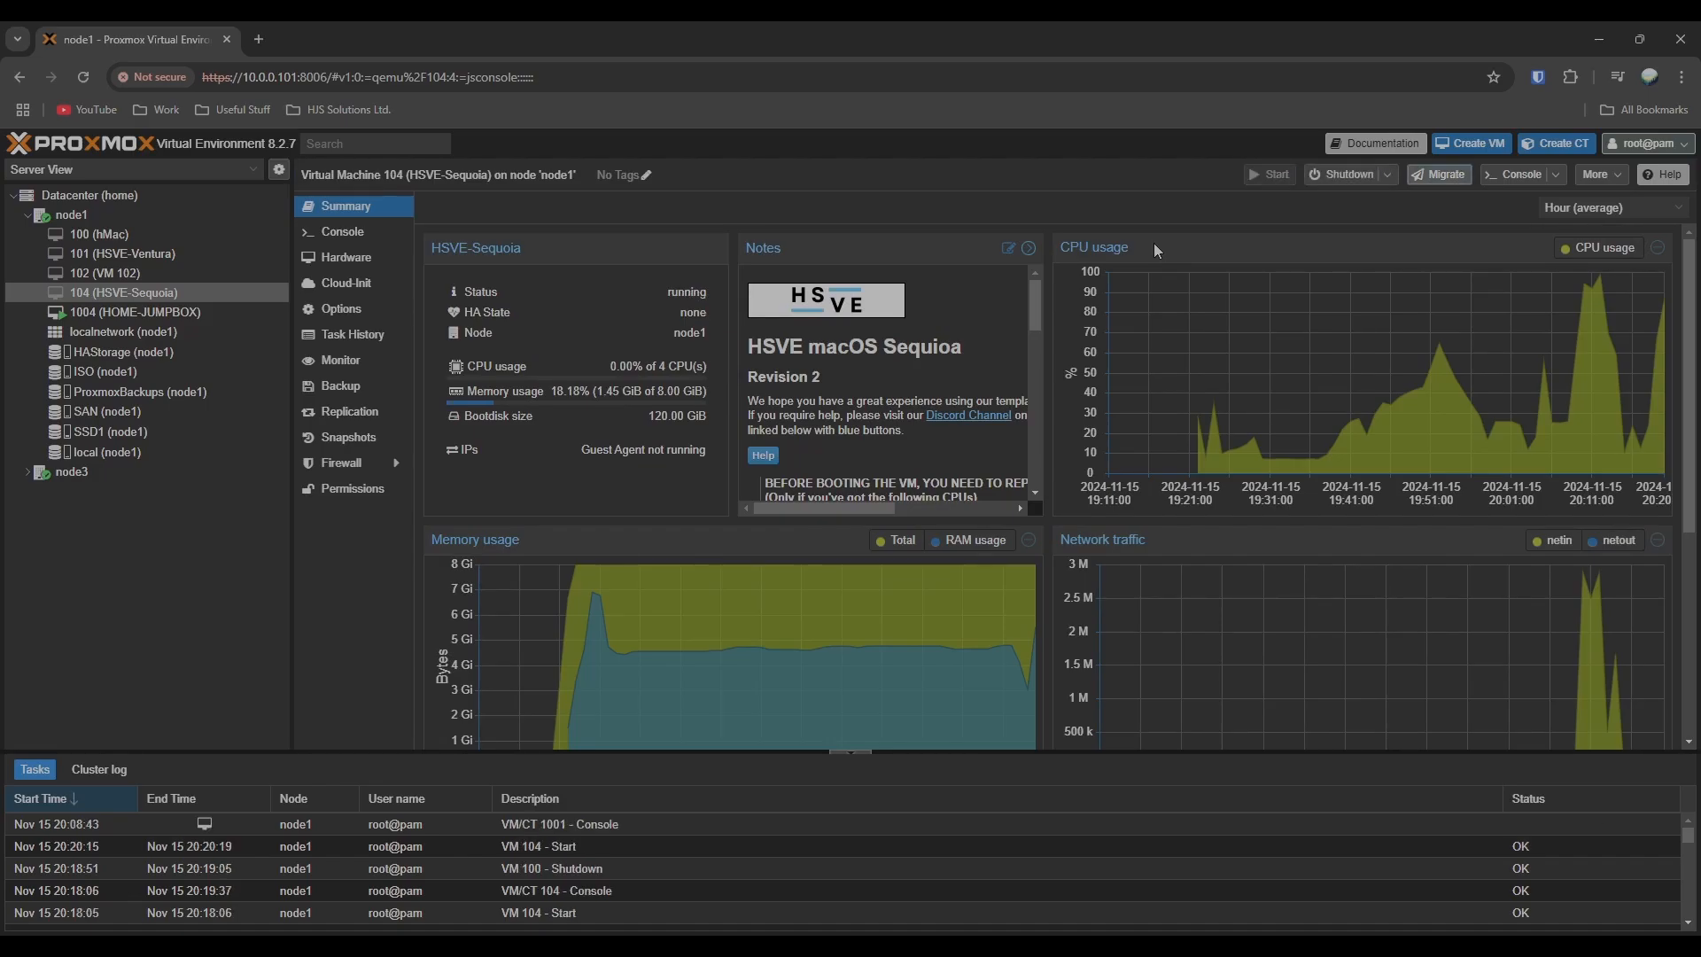
click(364, 234)
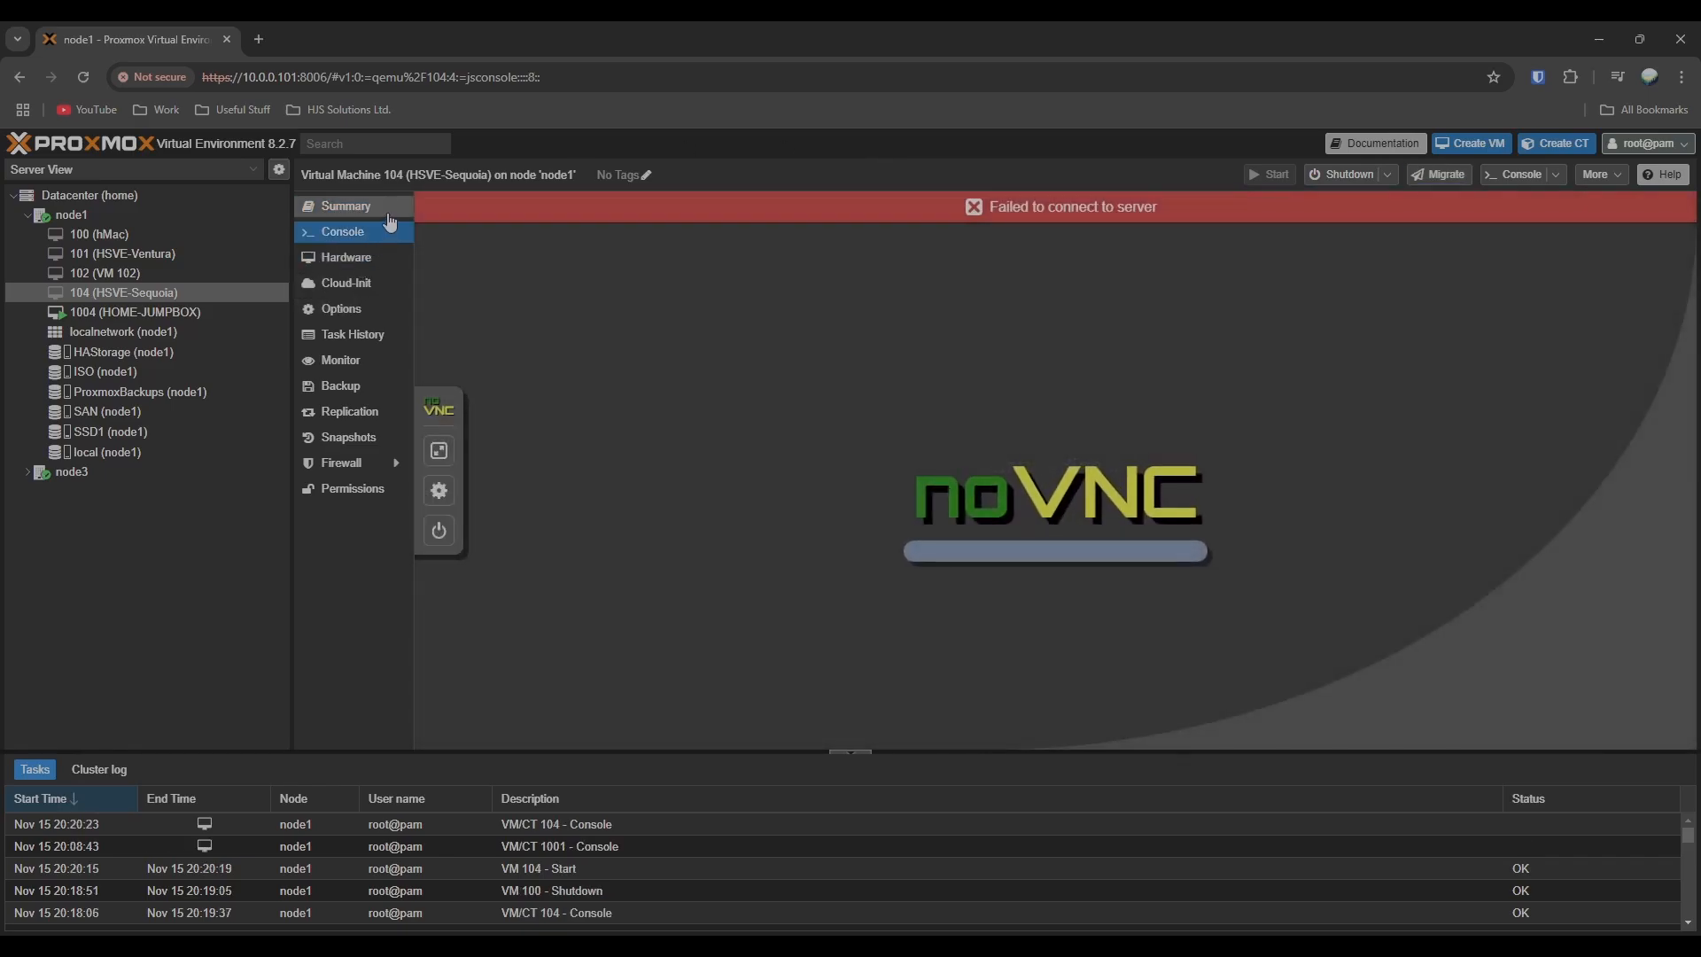
click(391, 212)
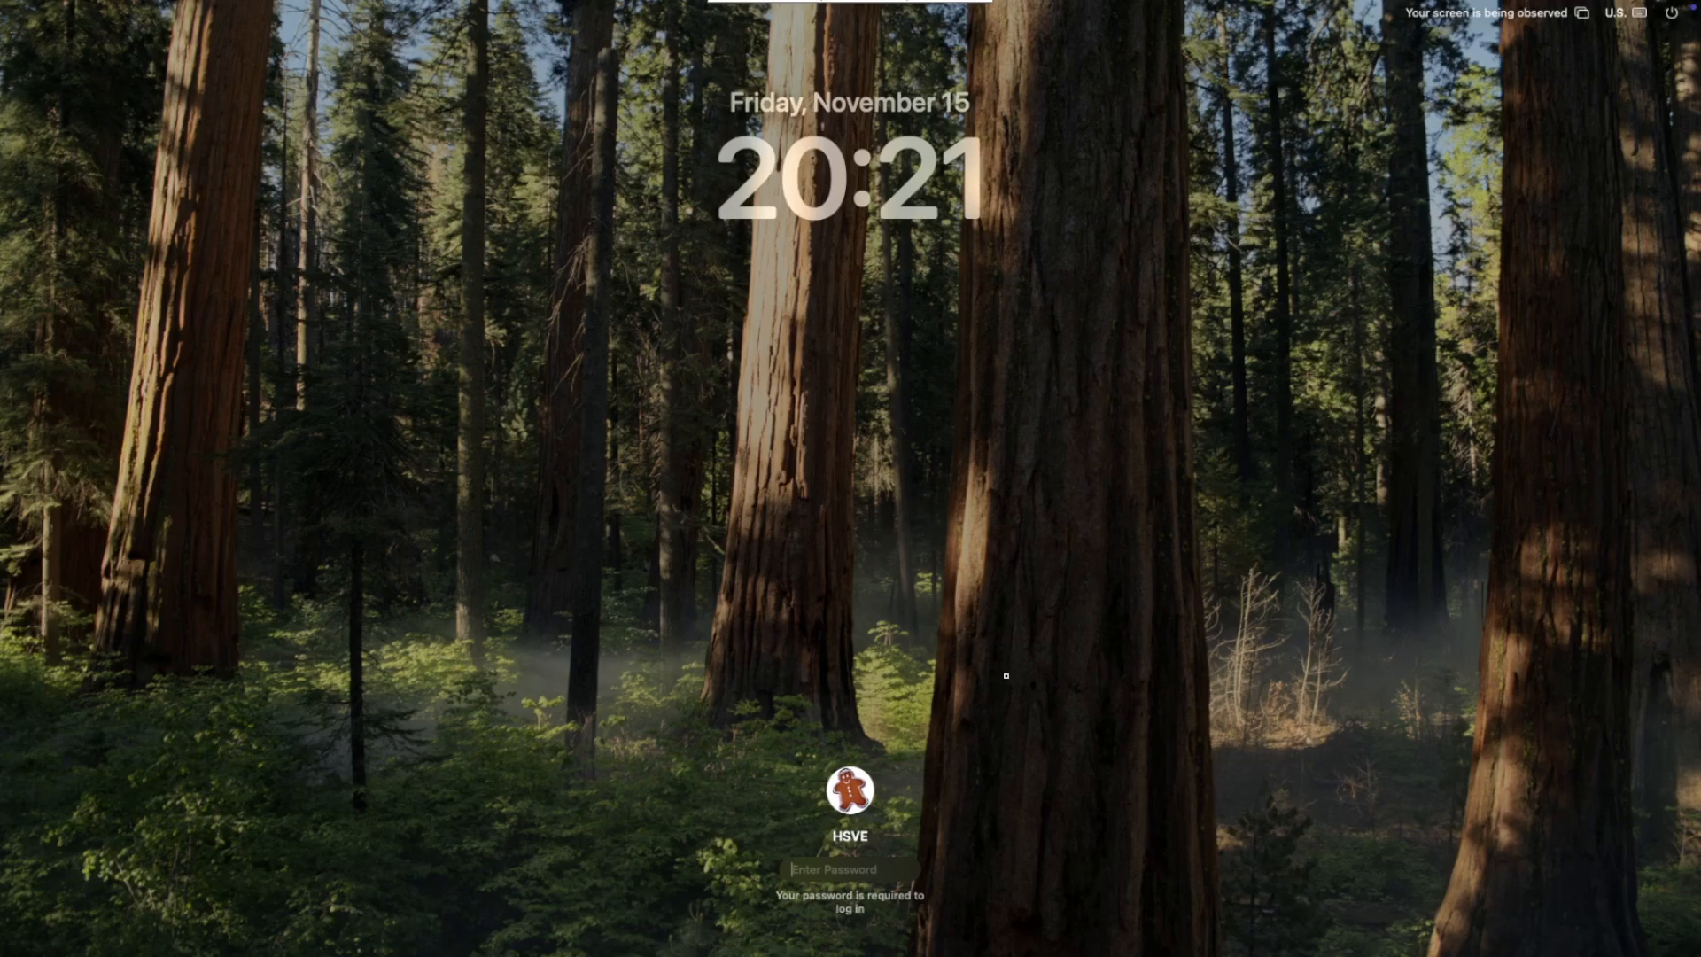
Step: Log in to macOS with the account password and open Safari
text(••••••••••)
key(Return)
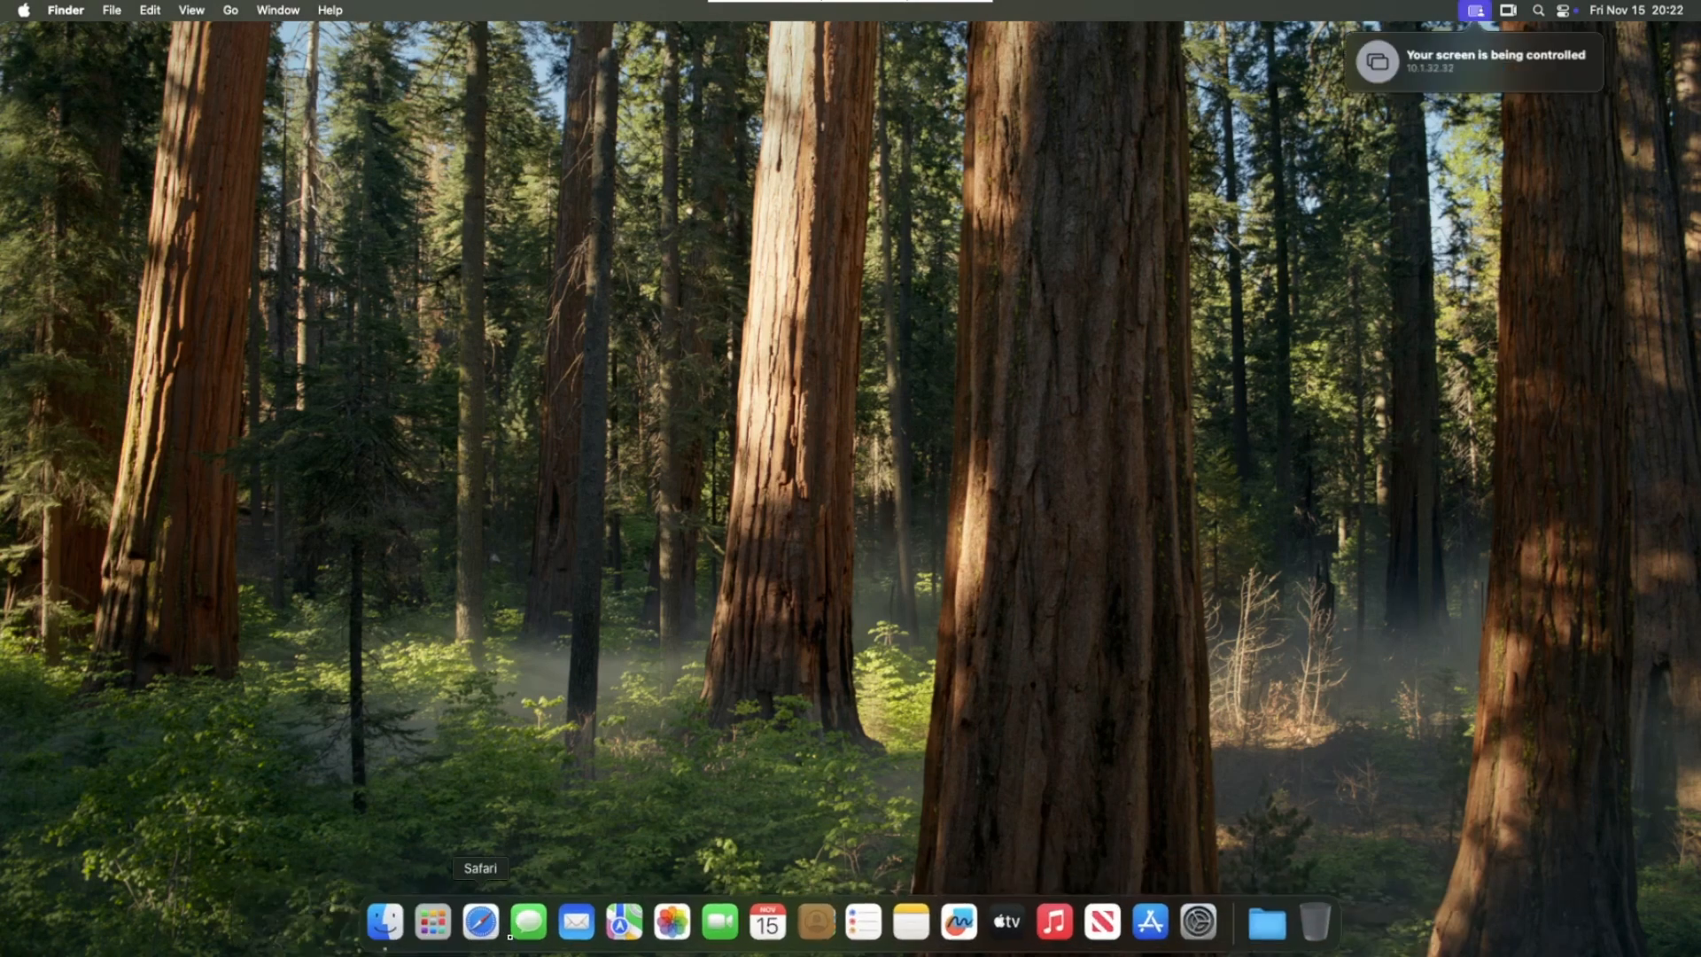
click(503, 930)
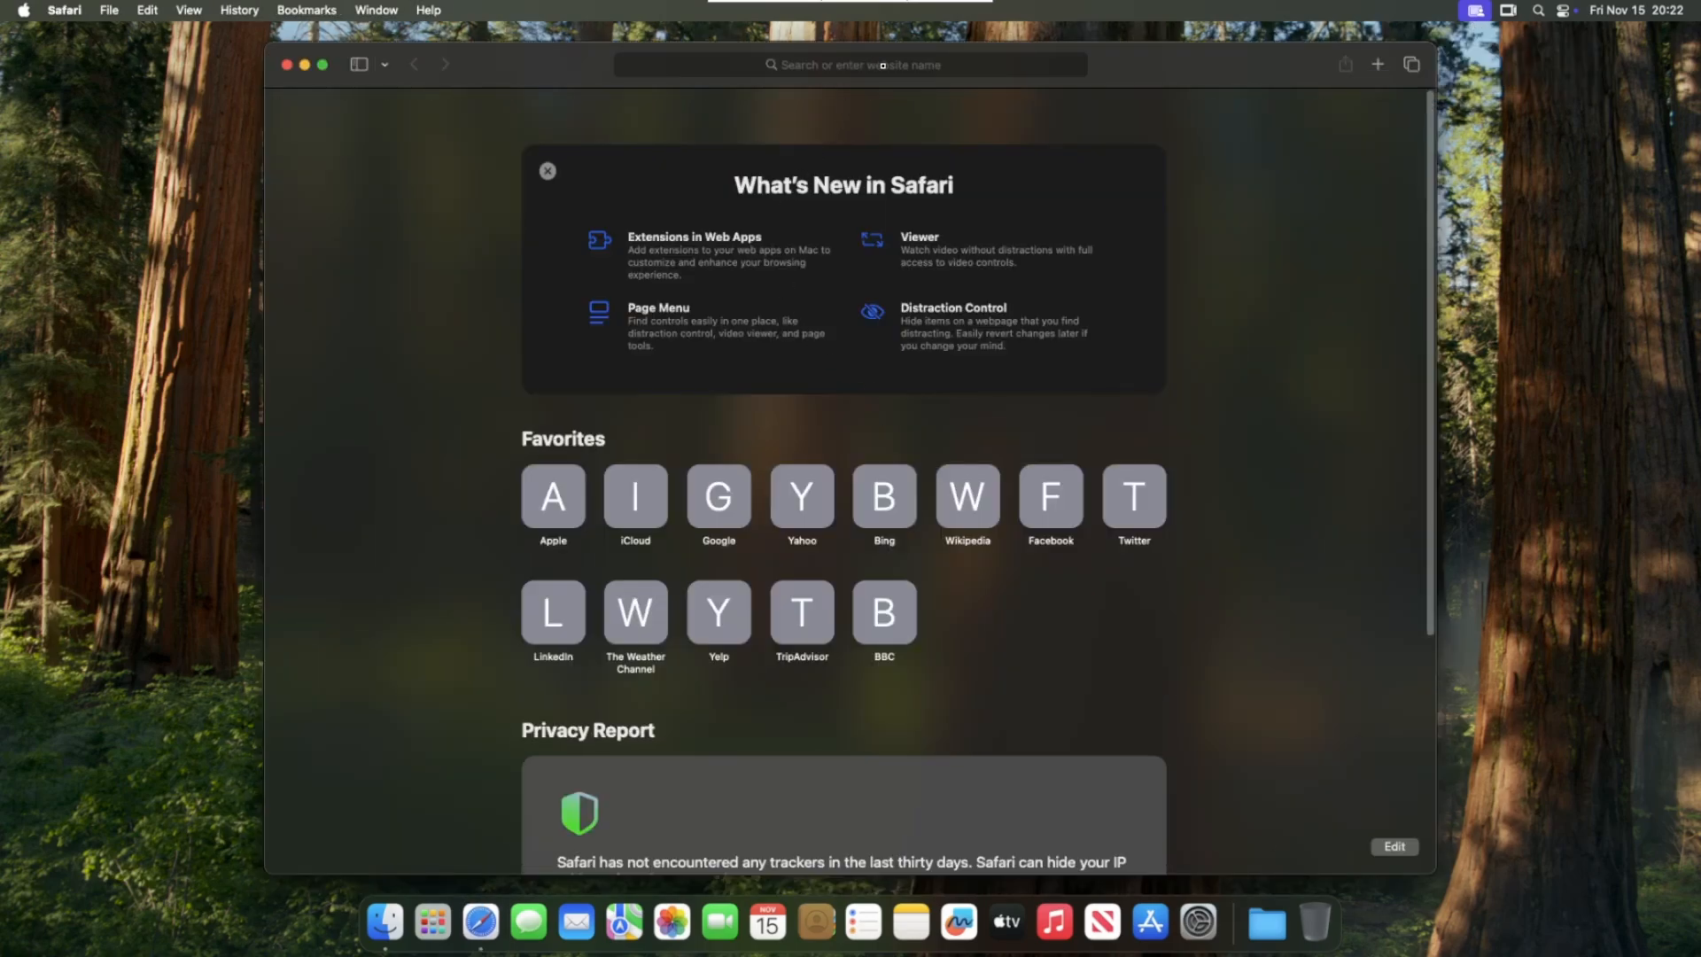
Step: Go to google.com and accept all cookies
click(882, 65)
text(go)
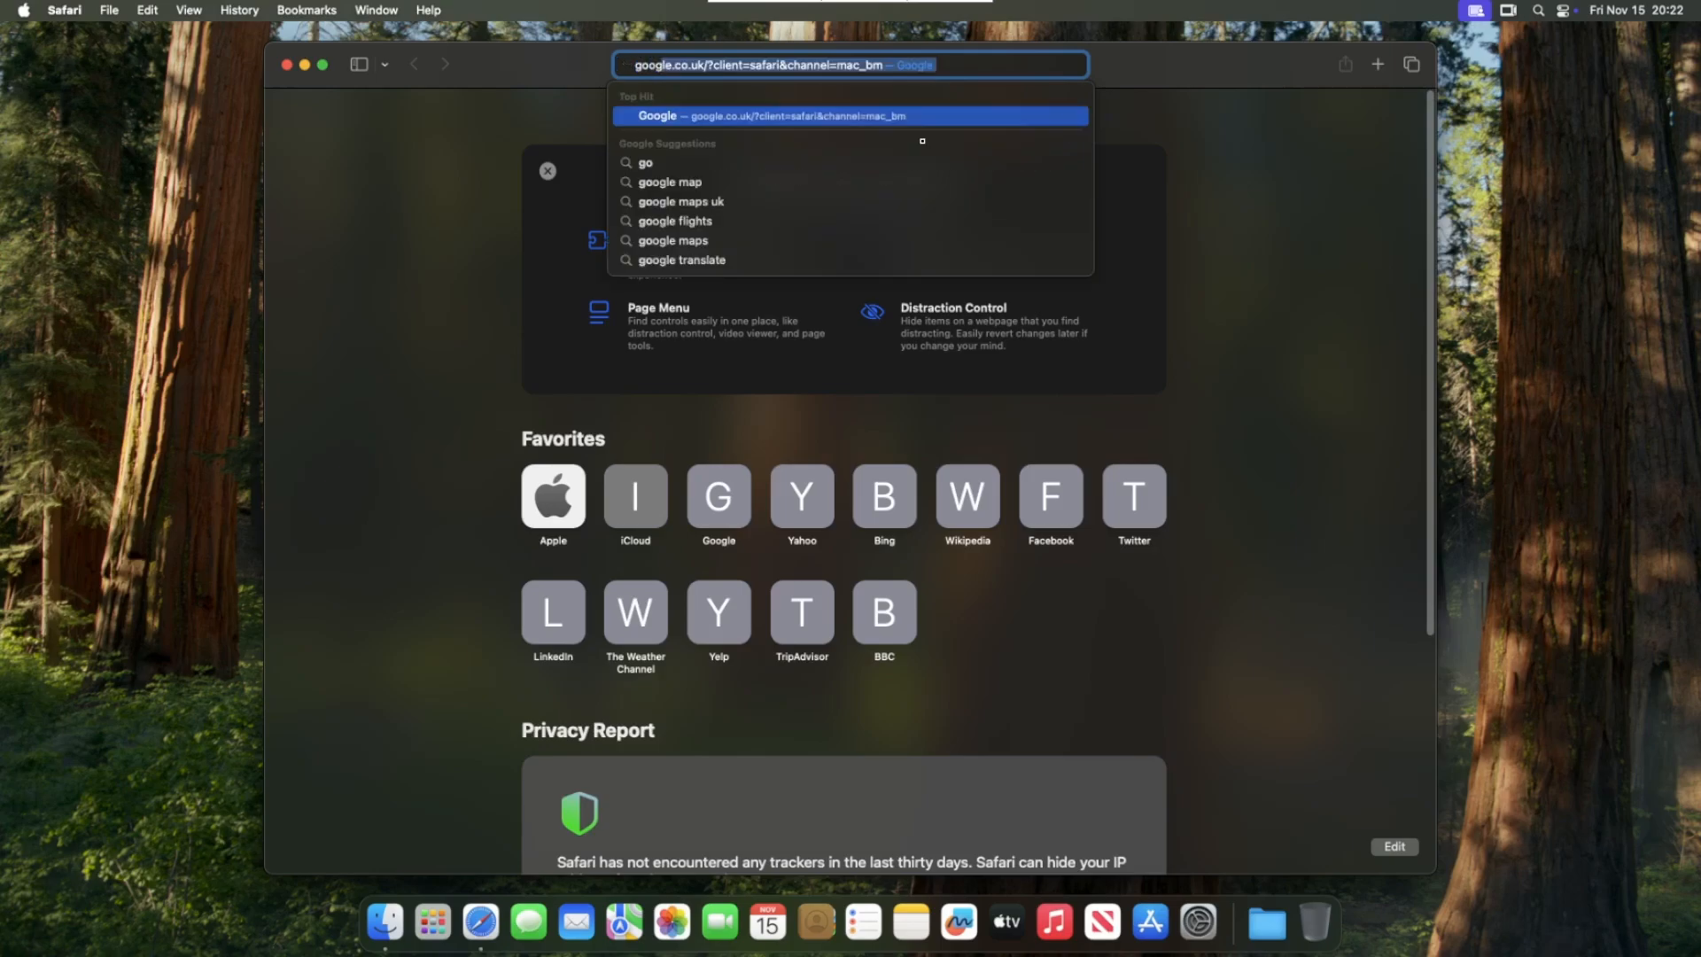
text(ogle.com)
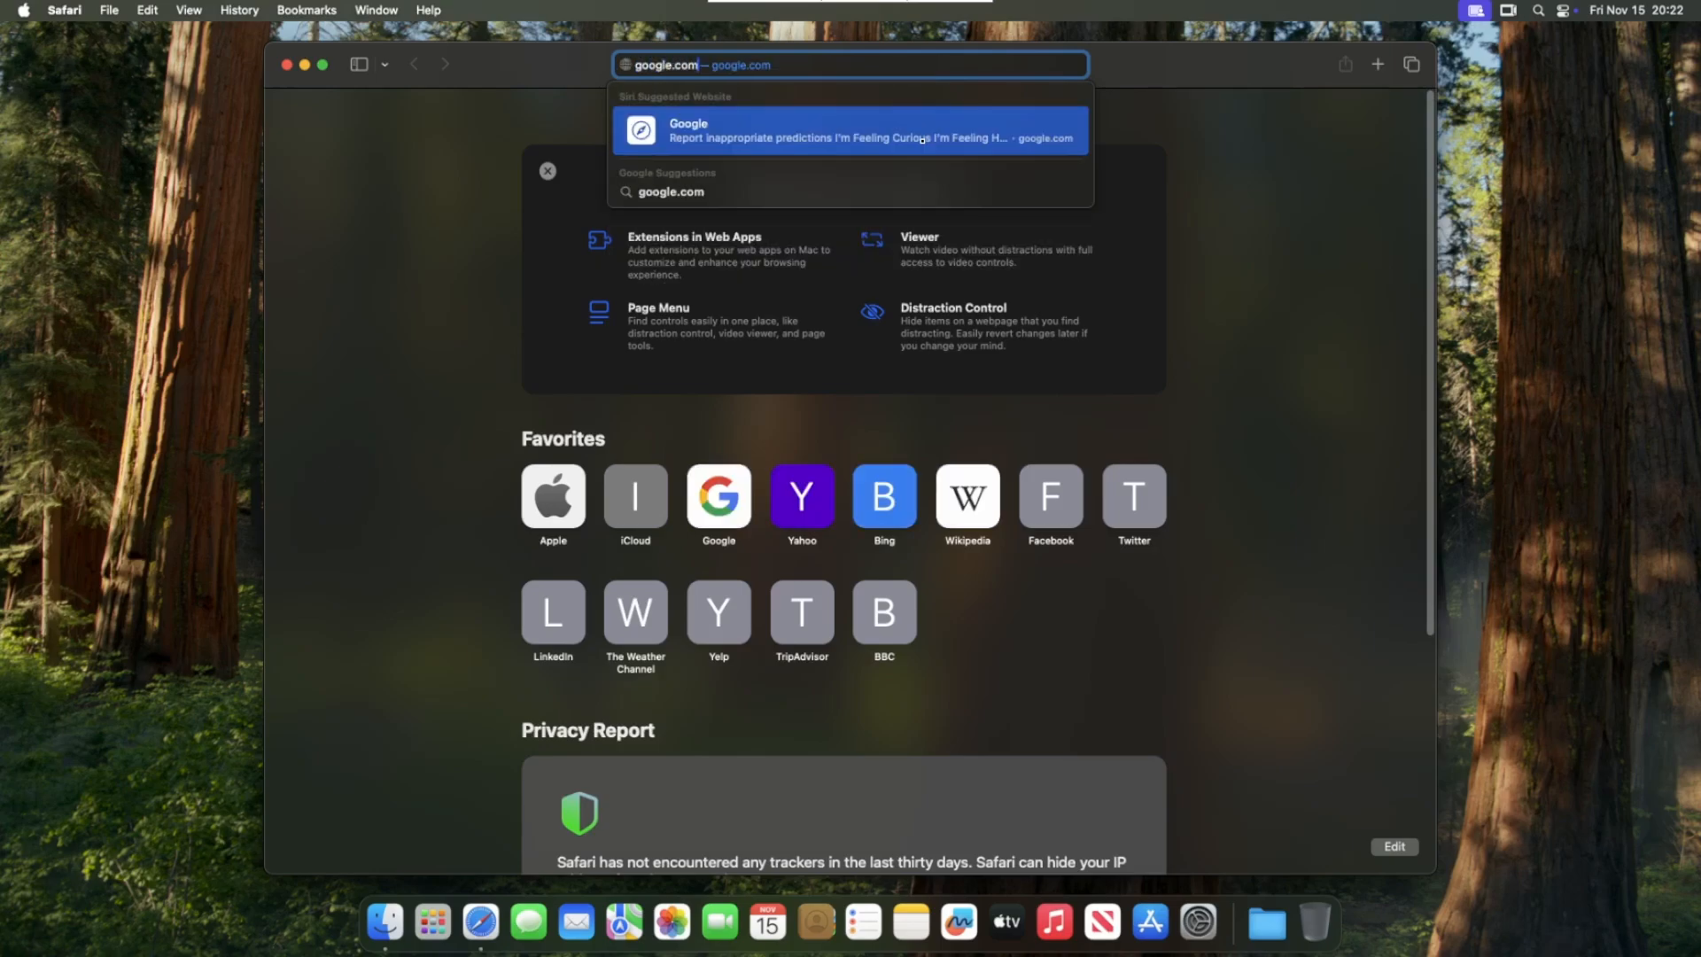
click(922, 140)
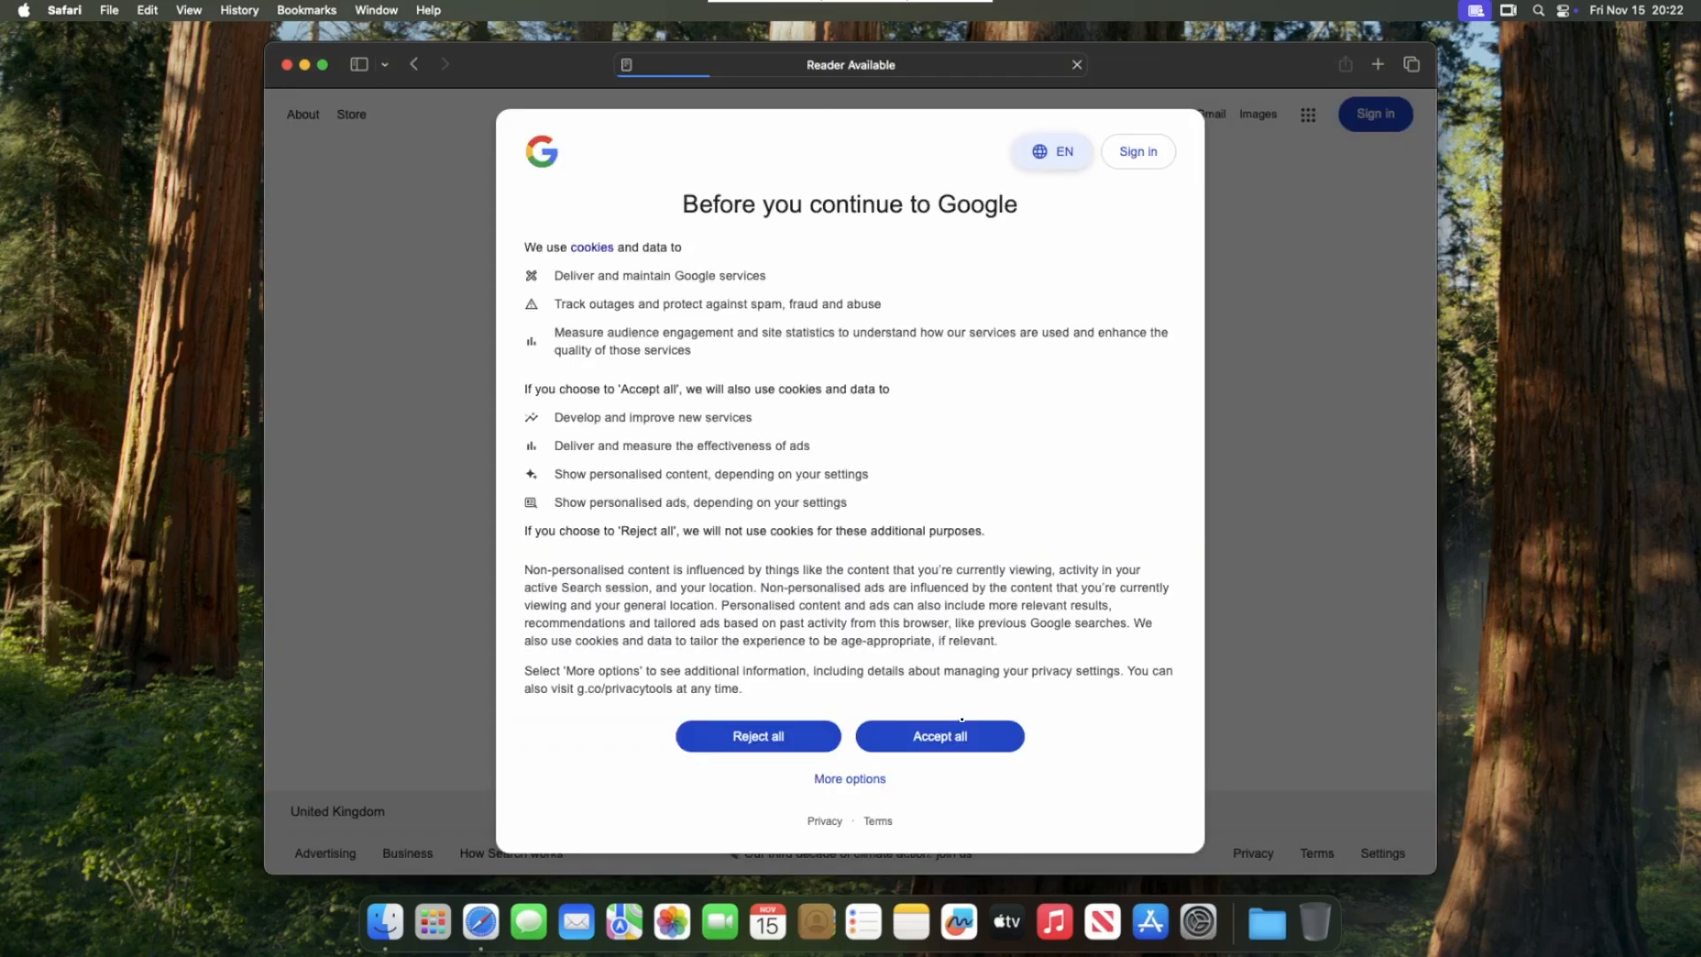
click(957, 736)
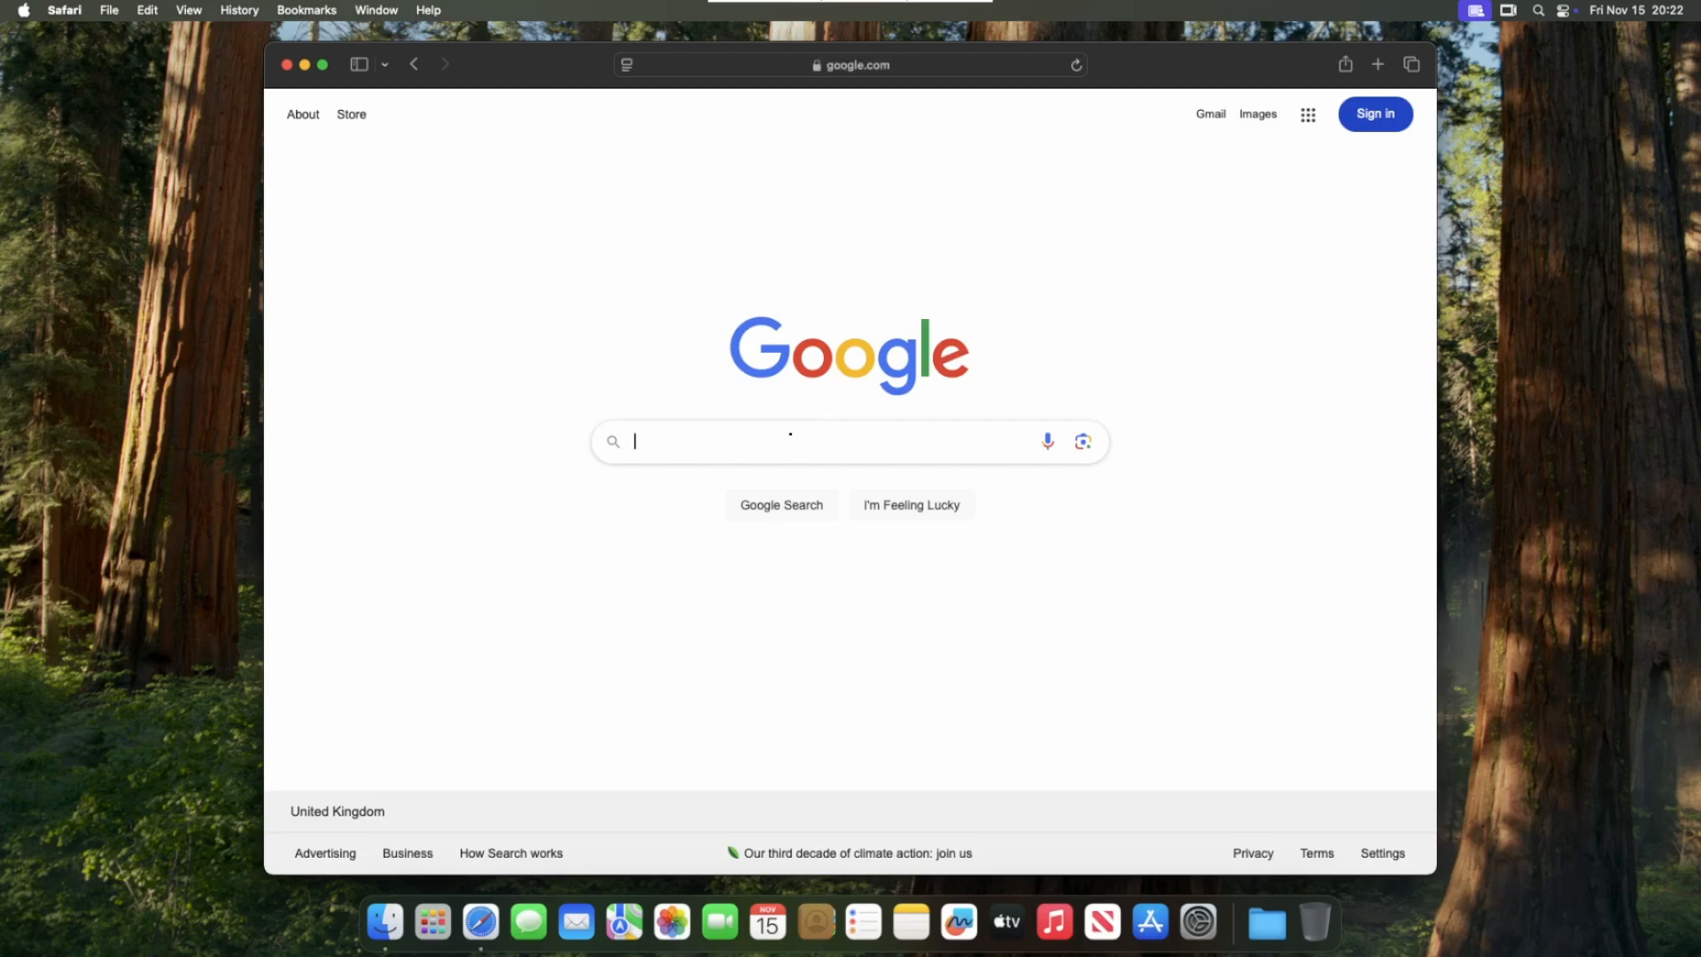
Step: Search Google for geekbench and open the Geekbench 6 website
click(791, 434)
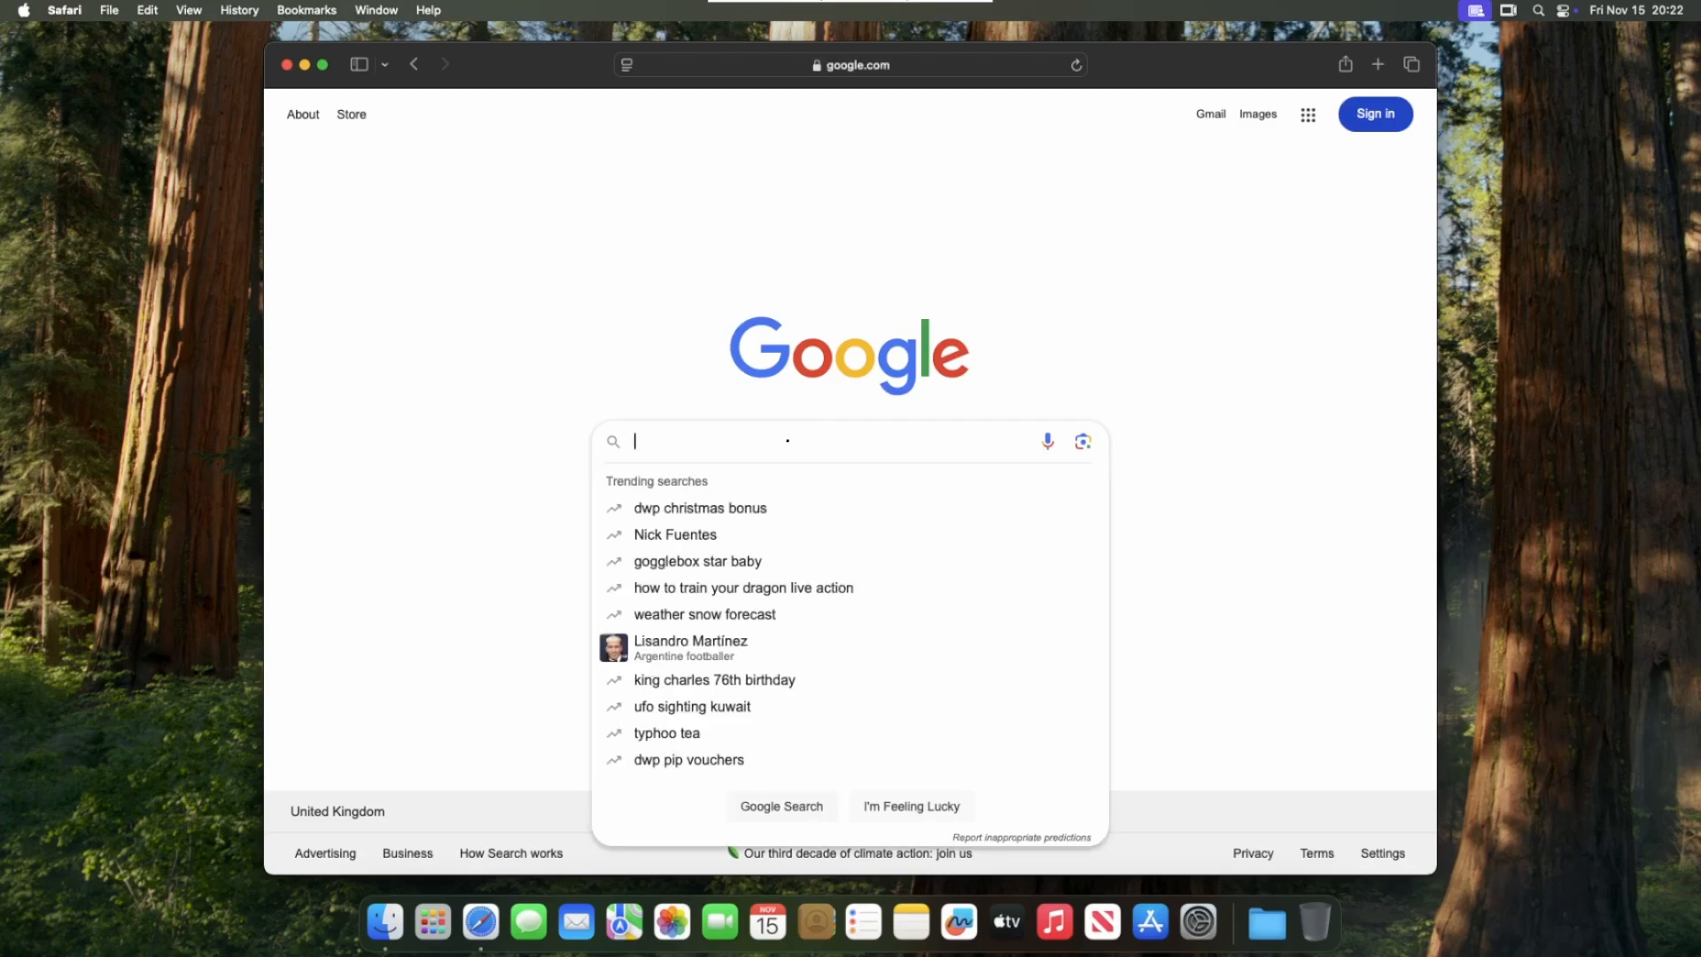
text(geek)
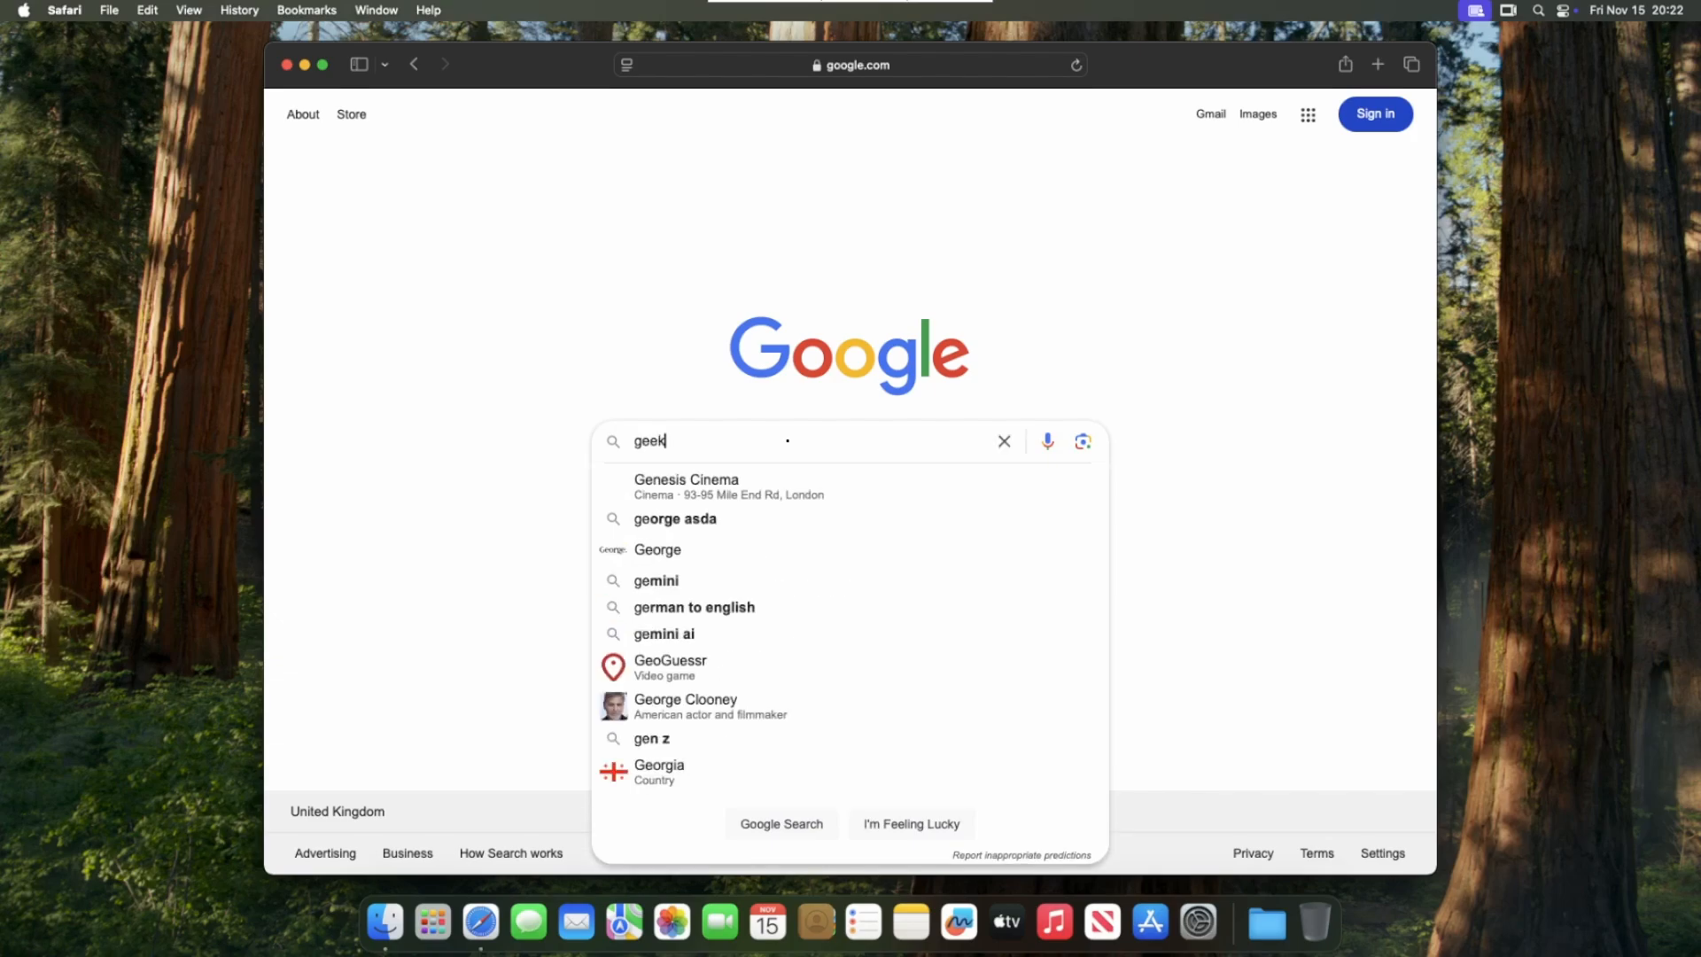
text(bench)
key(Return)
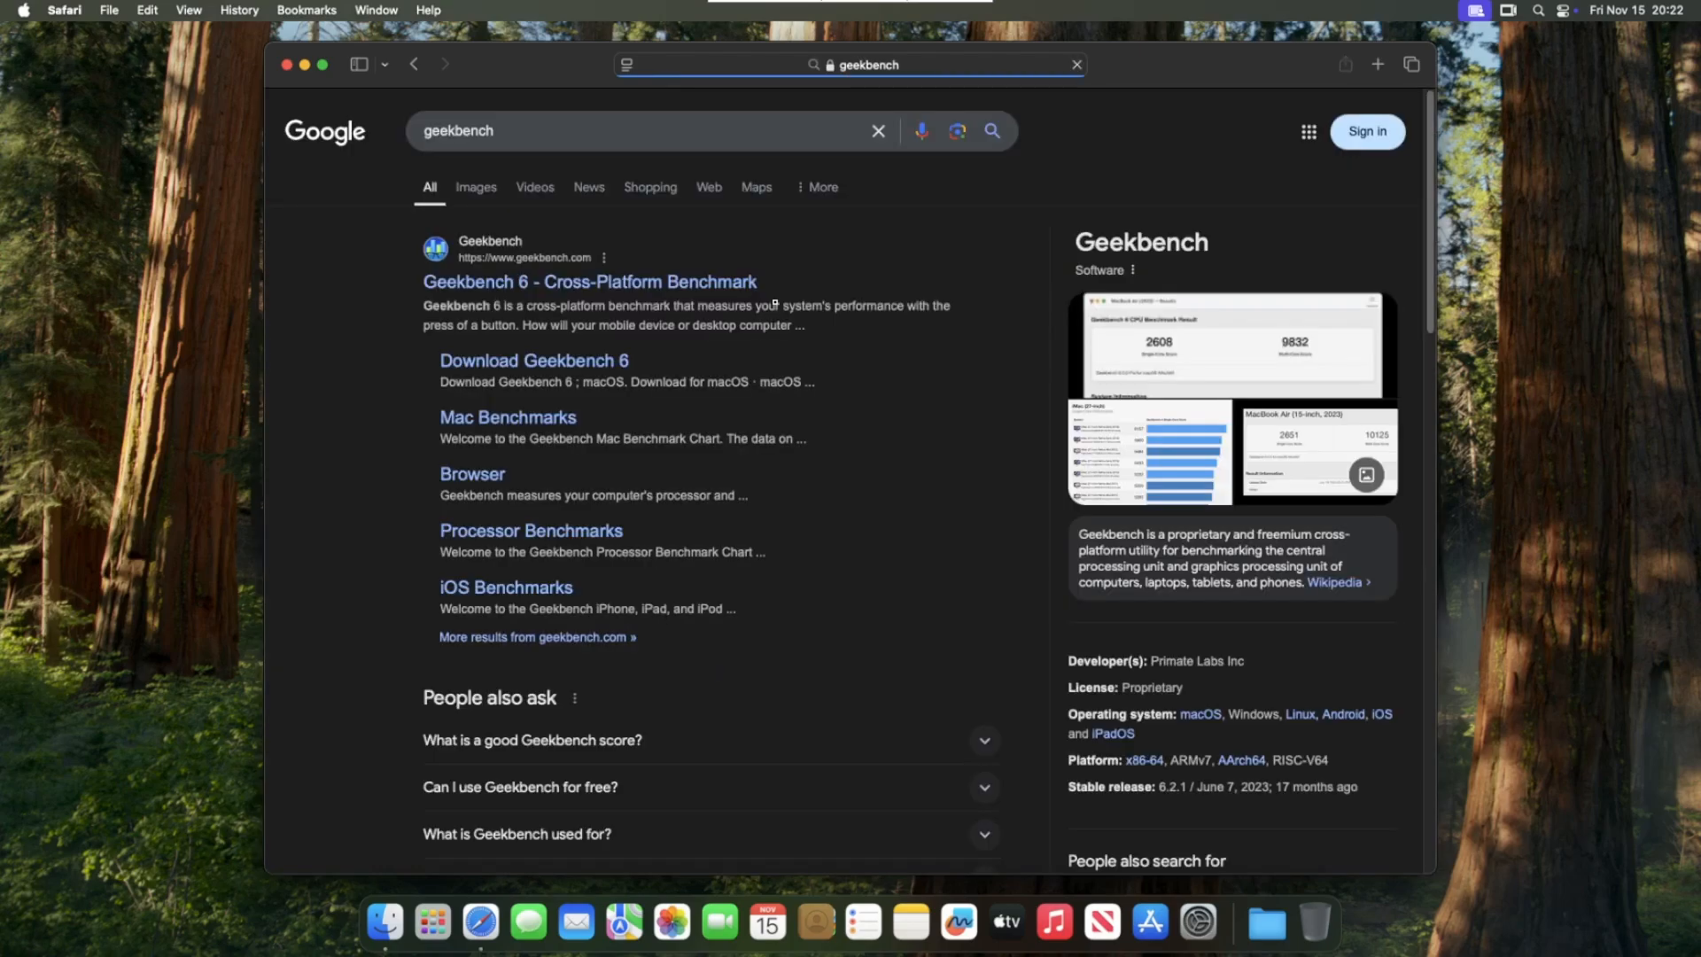
click(567, 286)
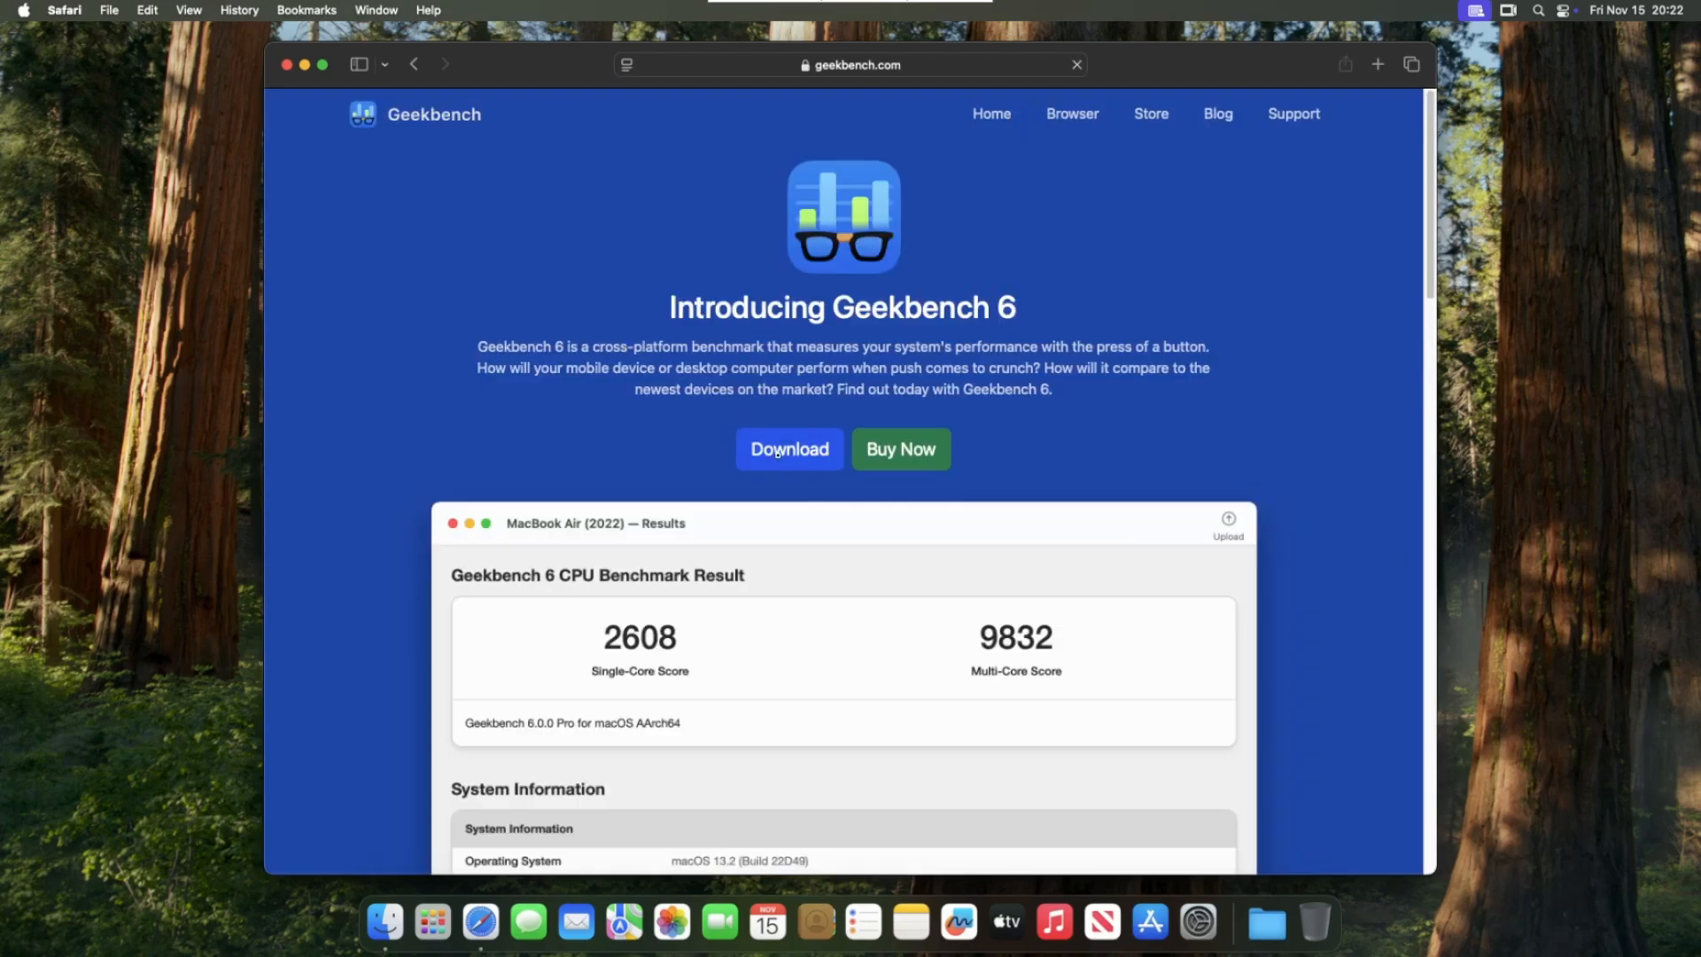
click(778, 452)
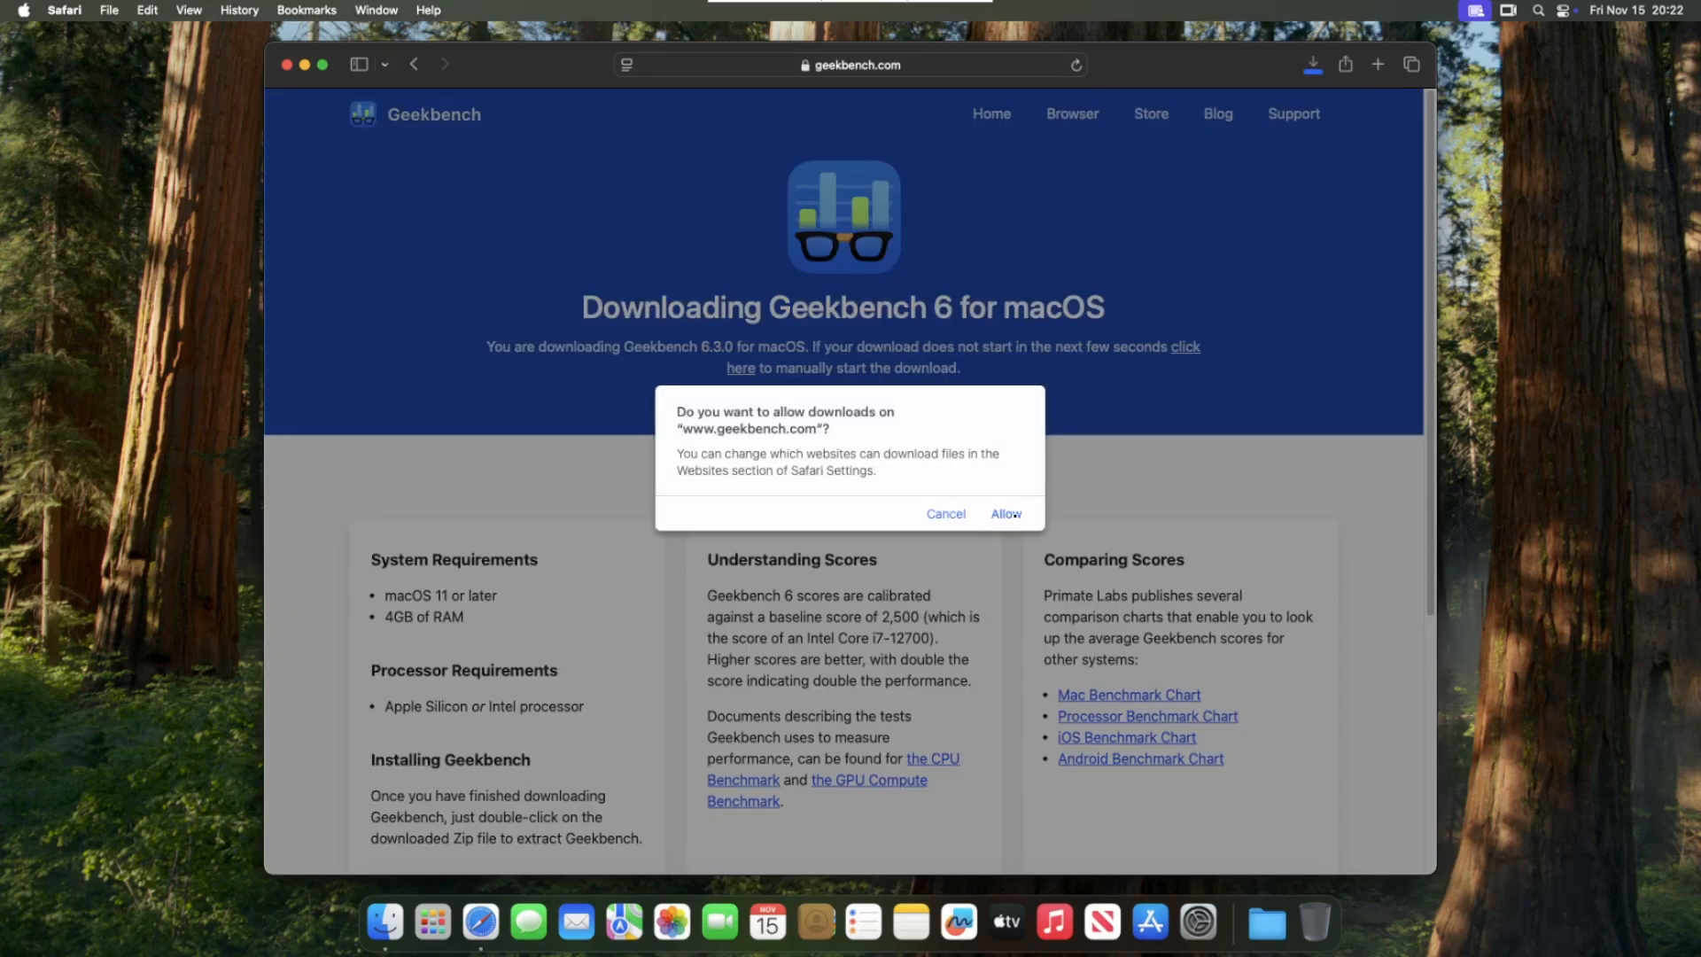
click(1015, 515)
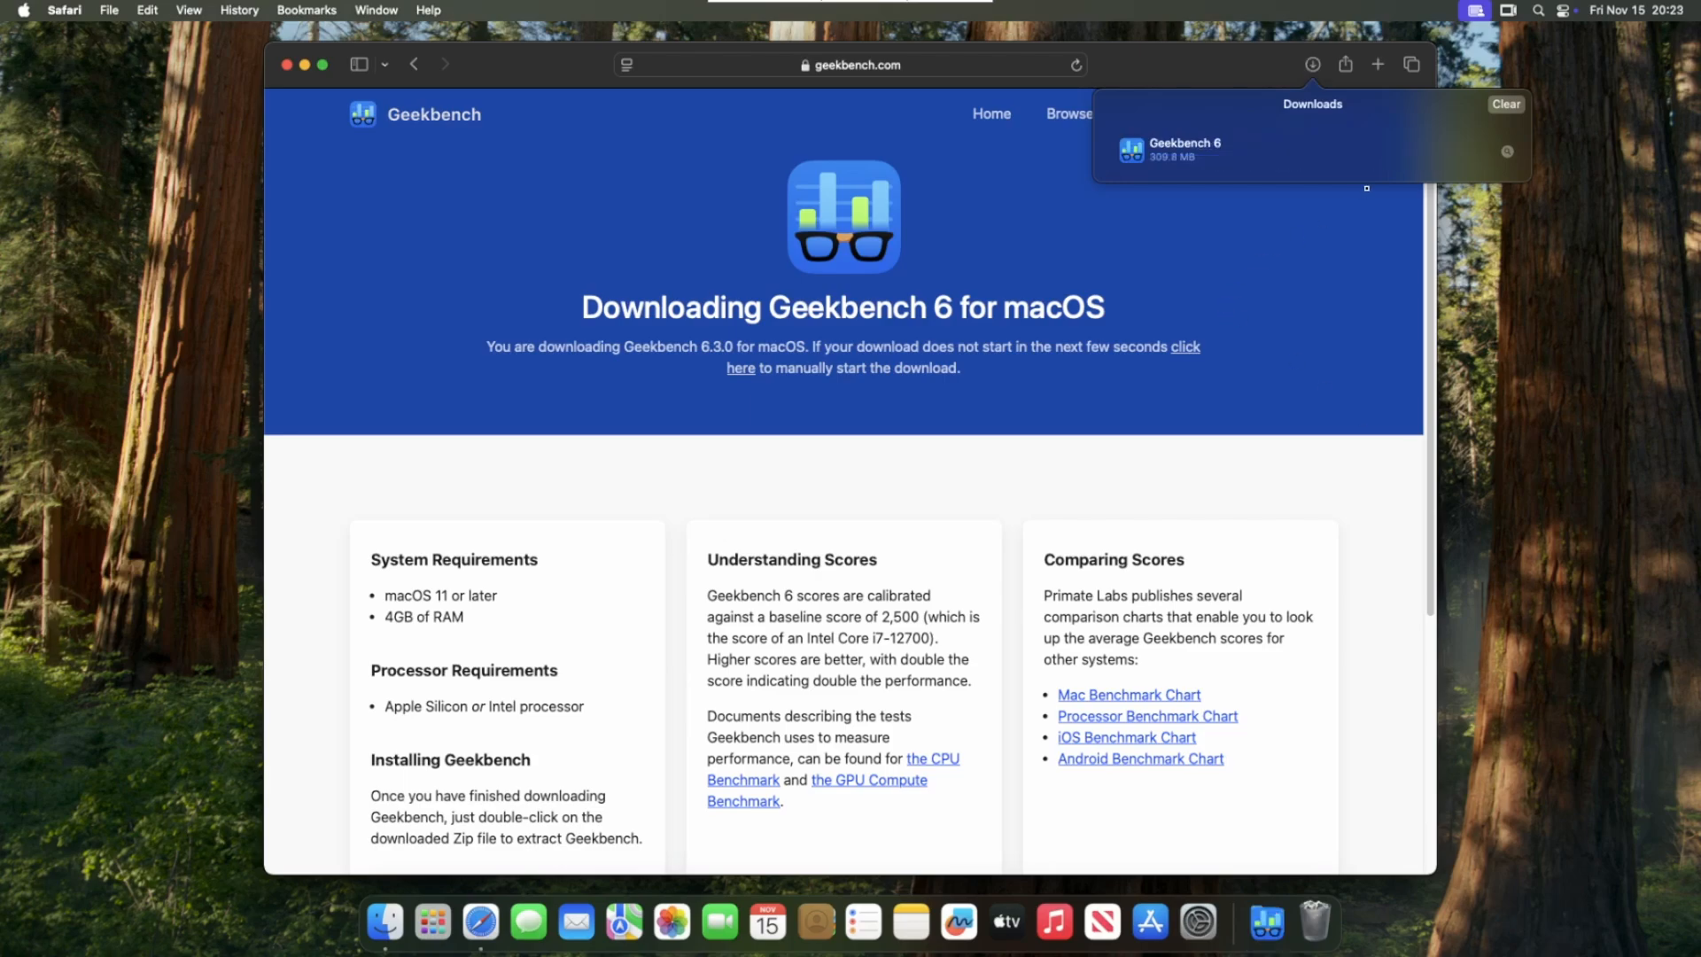
click(1507, 152)
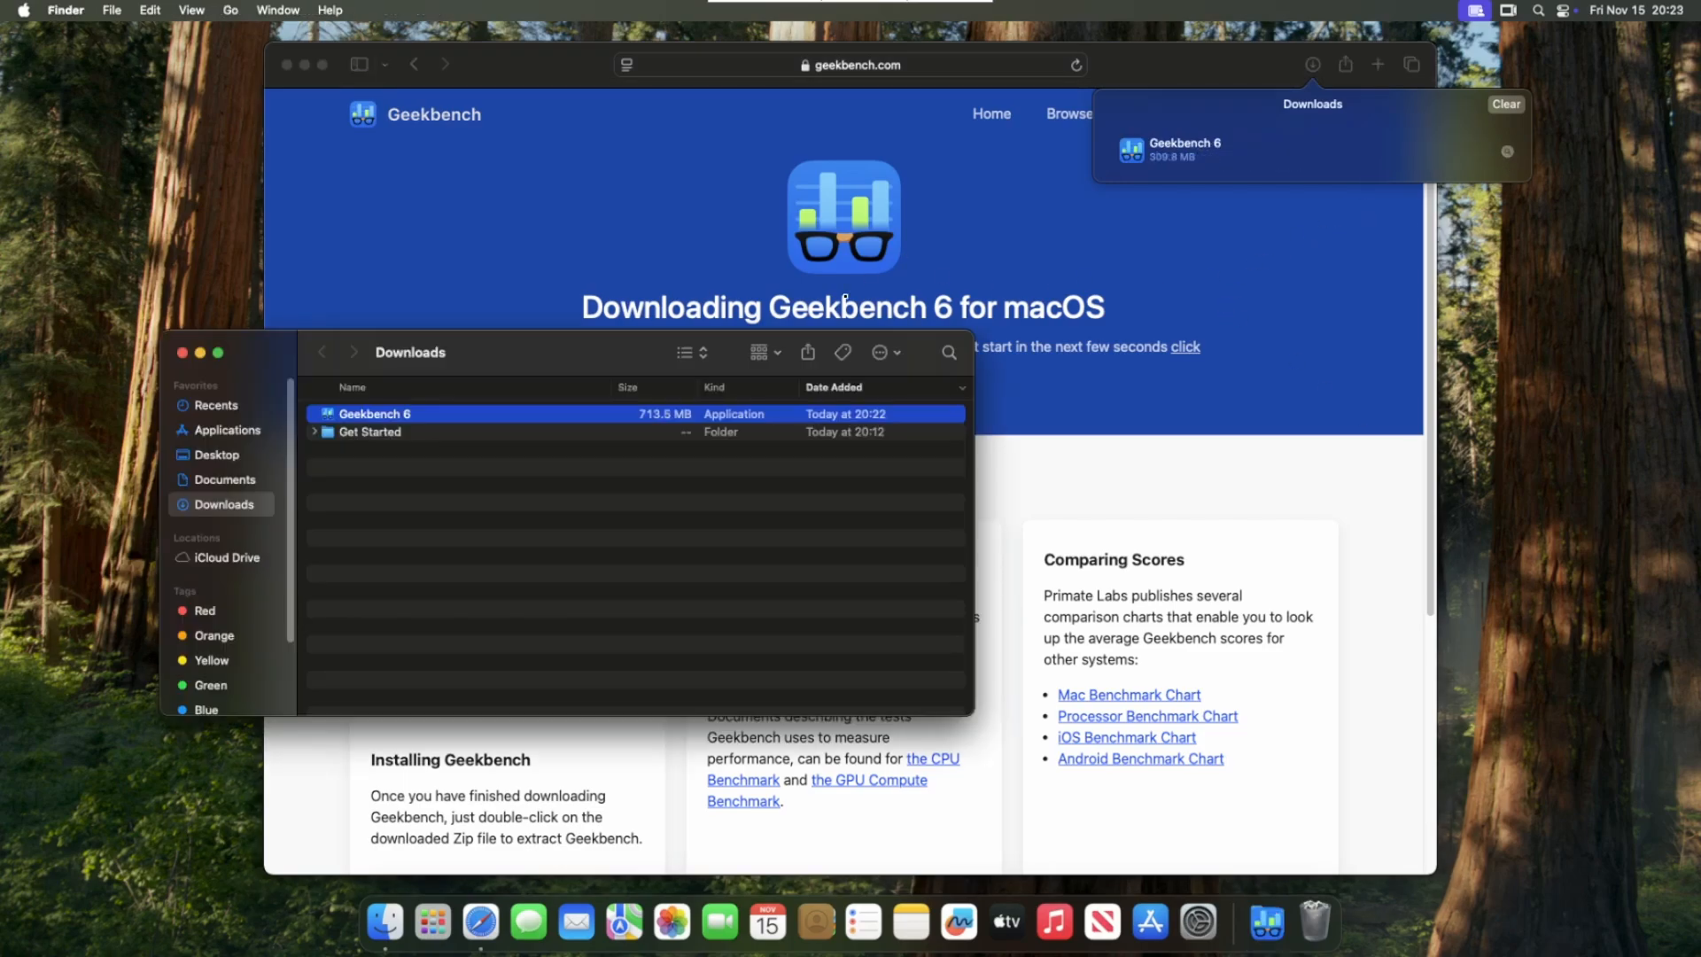
Step: Launch Geekbench 6 from the Downloads folder, agree to its license agreement and postpone the upgrade
right_click(528, 415)
click(547, 429)
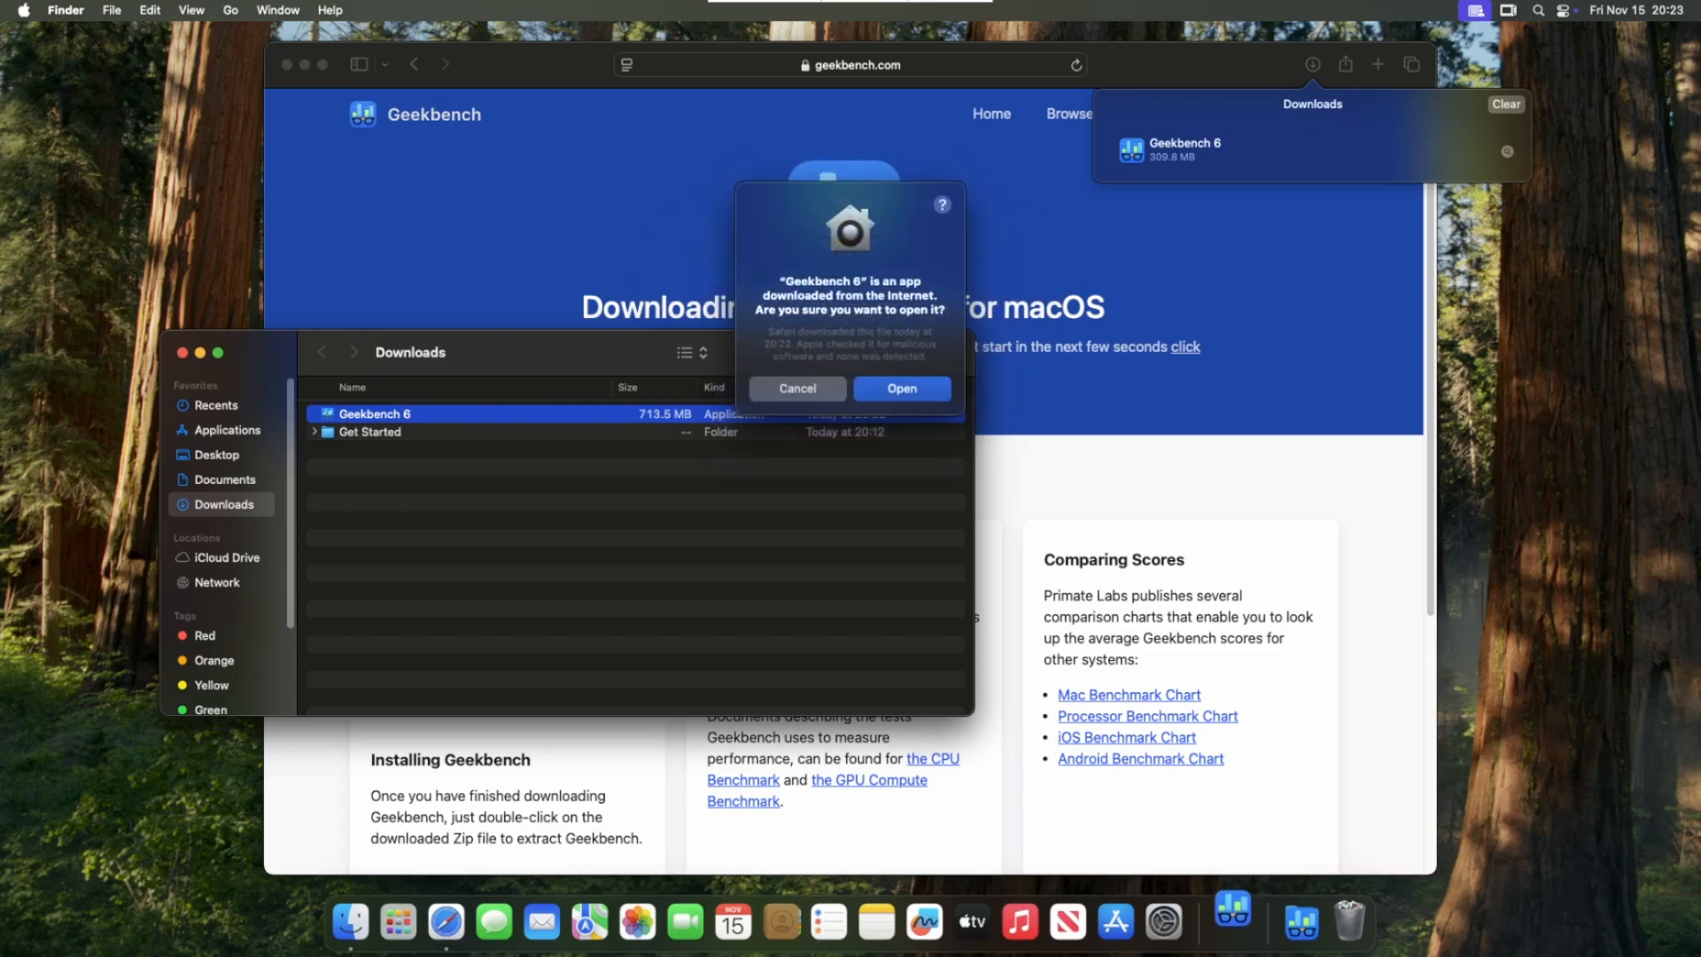
key(Return)
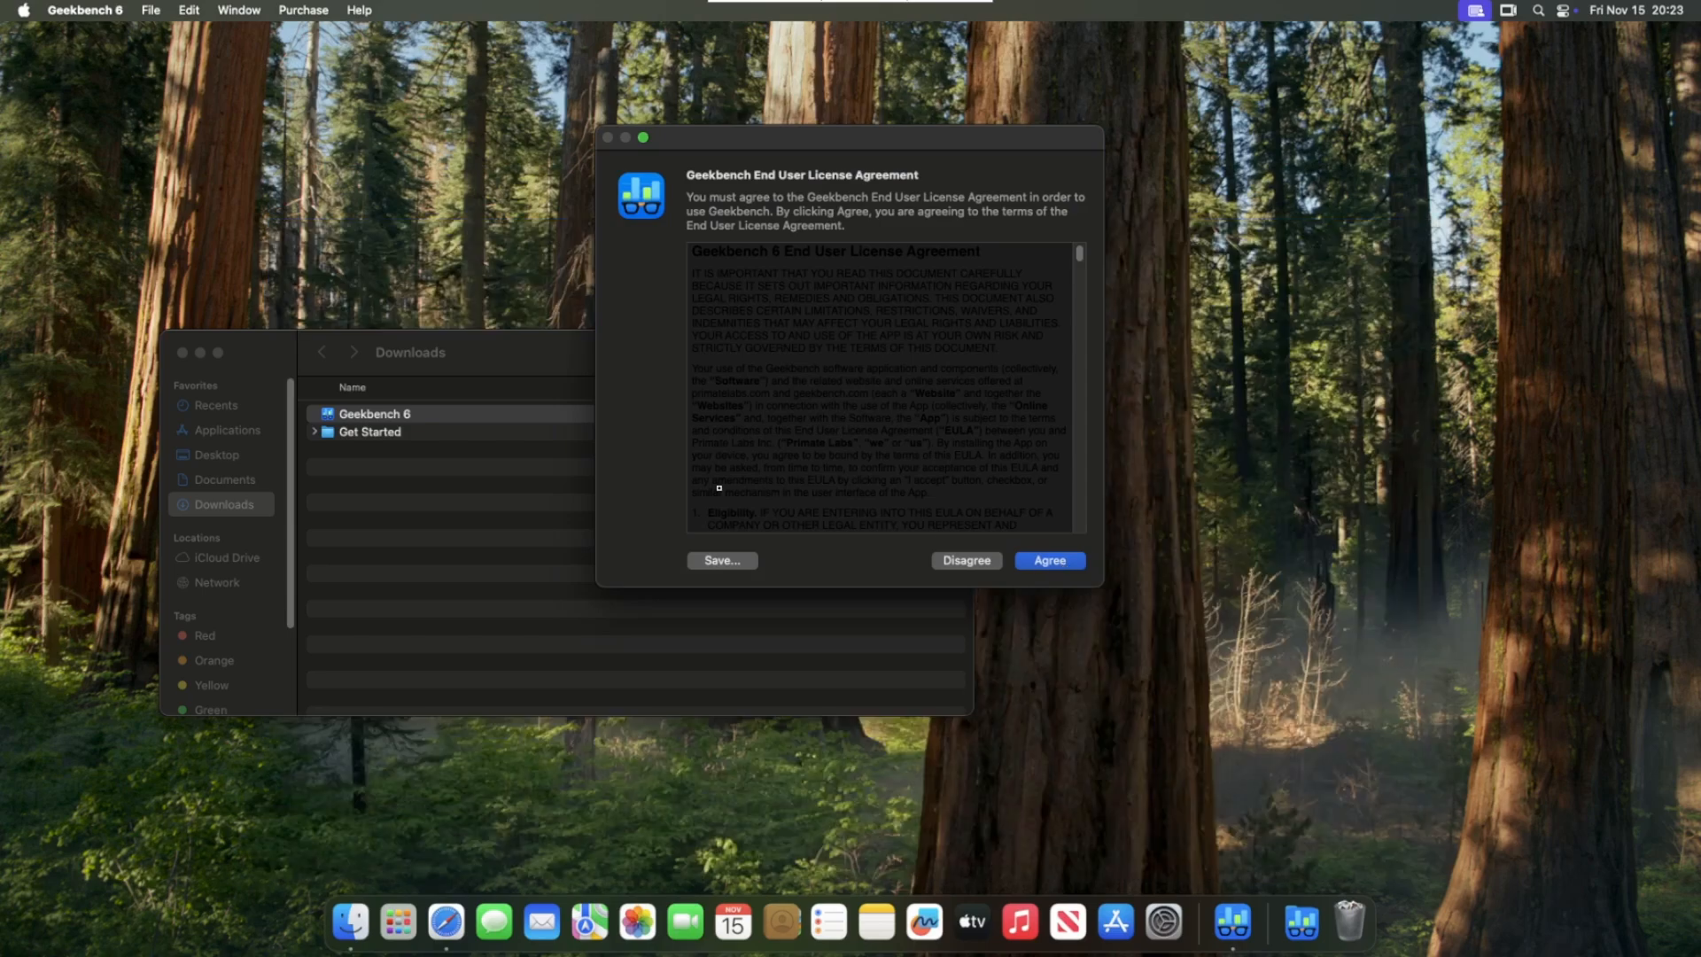
key(Return)
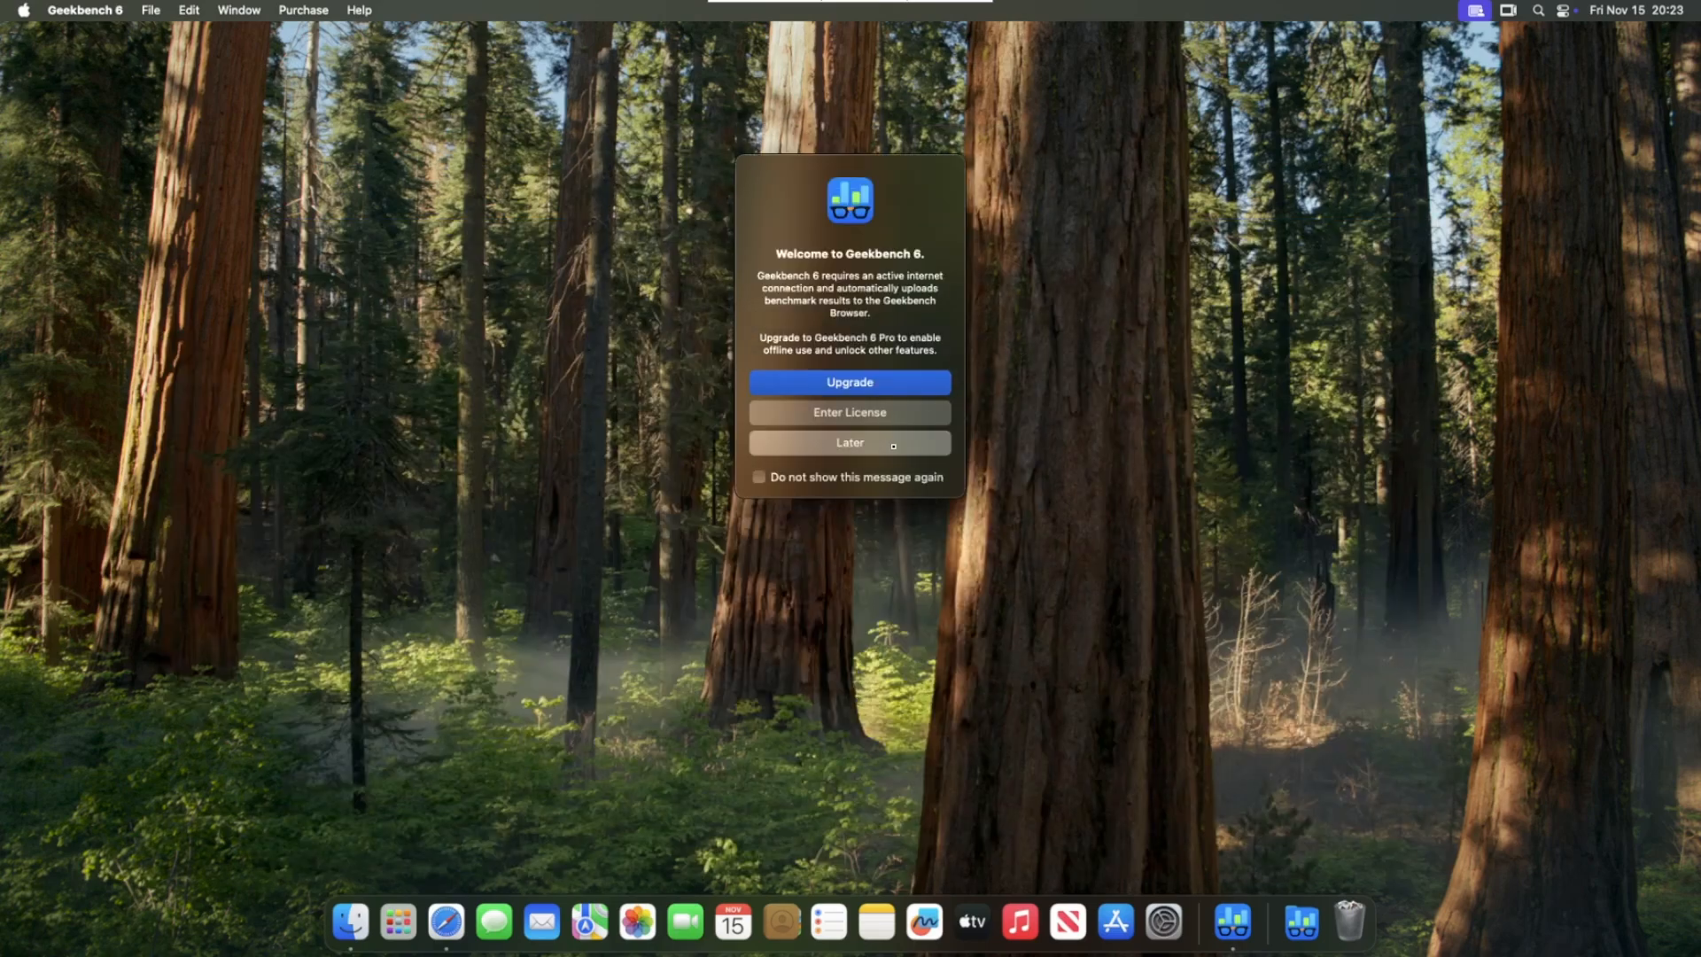
click(893, 446)
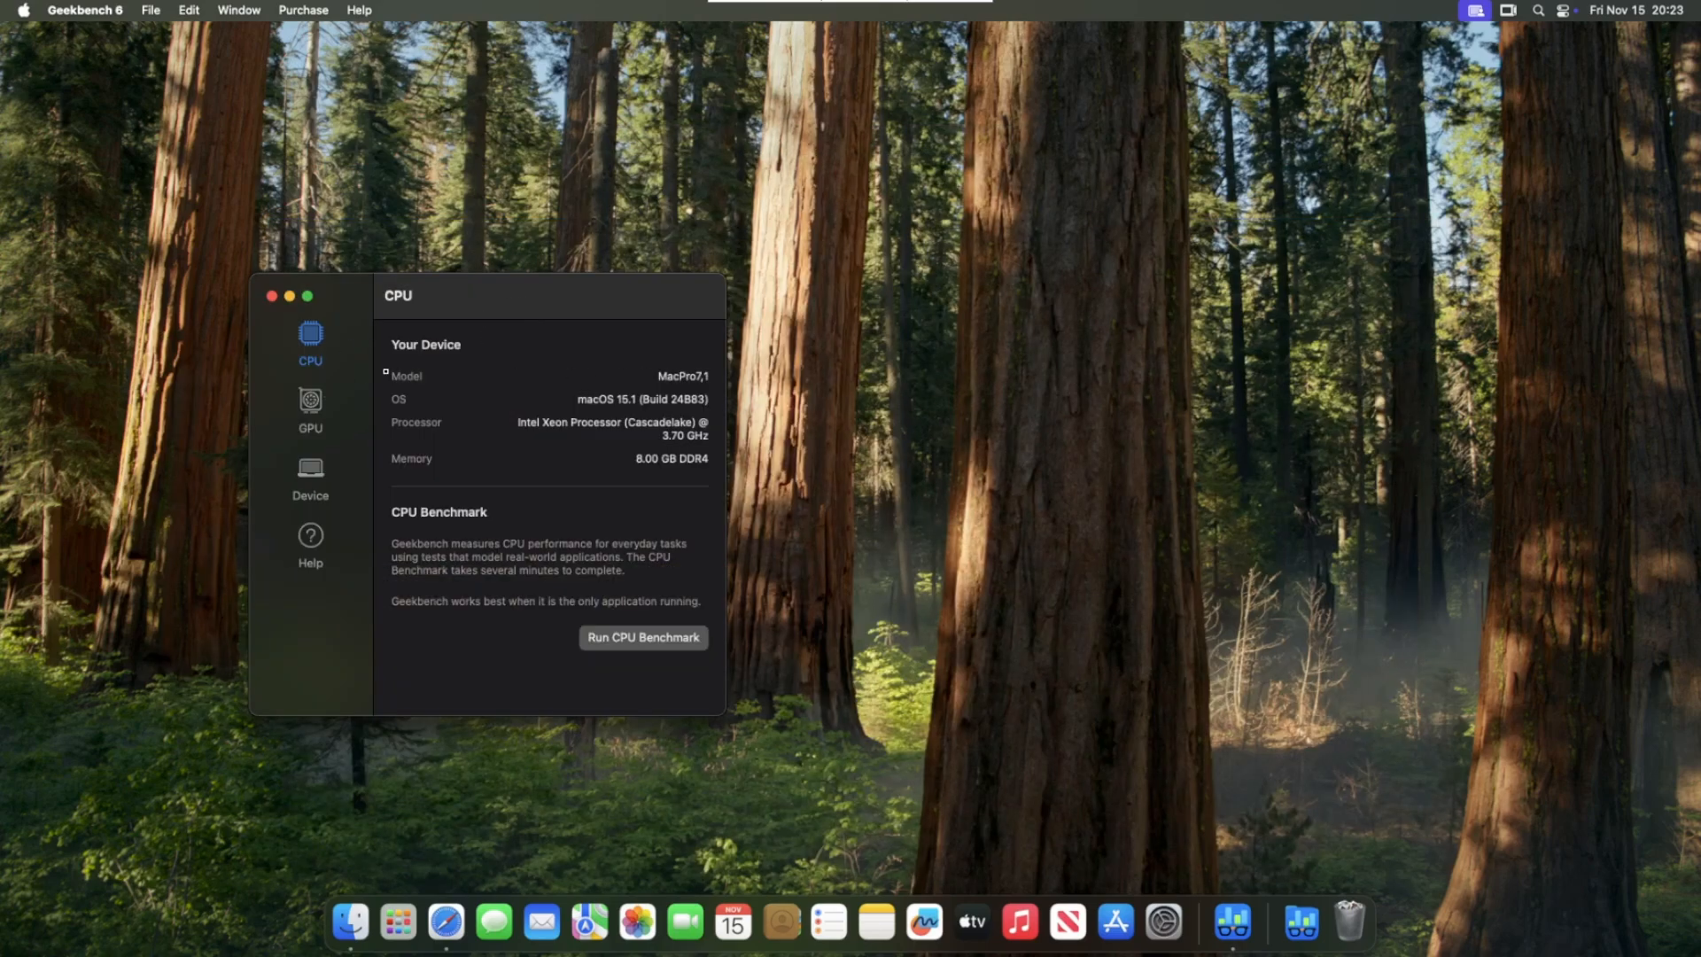
Step: Run the GPU benchmark with the Metal API on the AMD Radeon RX 570 Compute Engine
click(315, 400)
drag(642, 576, 905, 510)
click(913, 501)
click(922, 480)
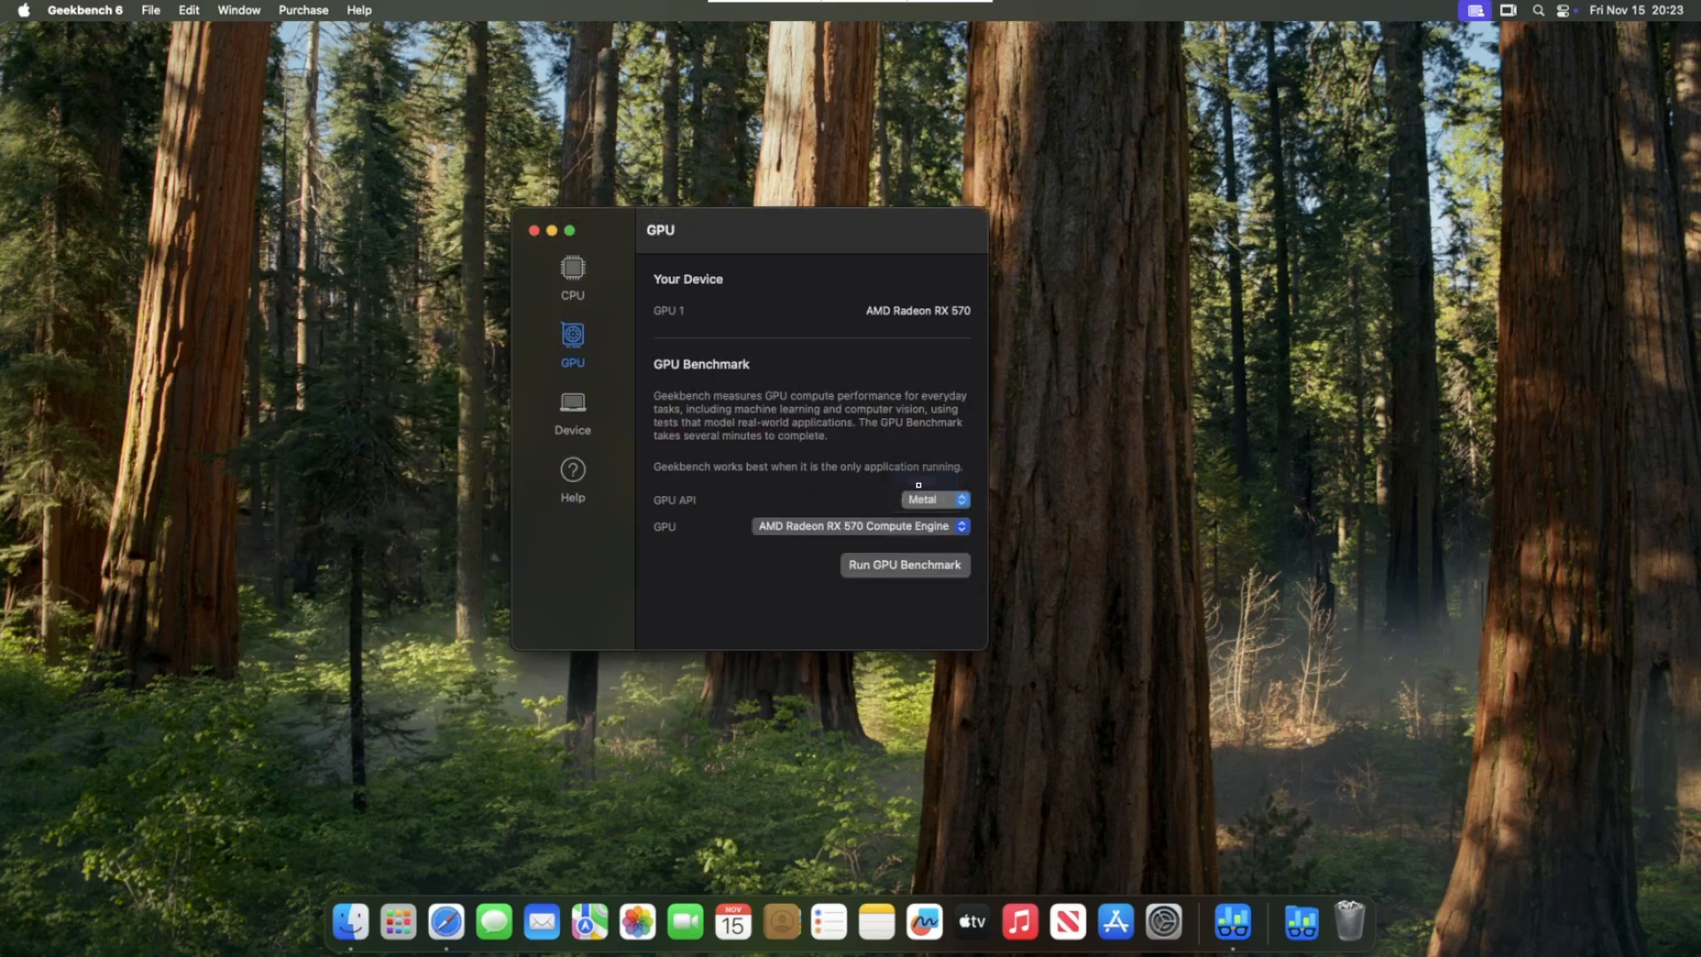
click(904, 564)
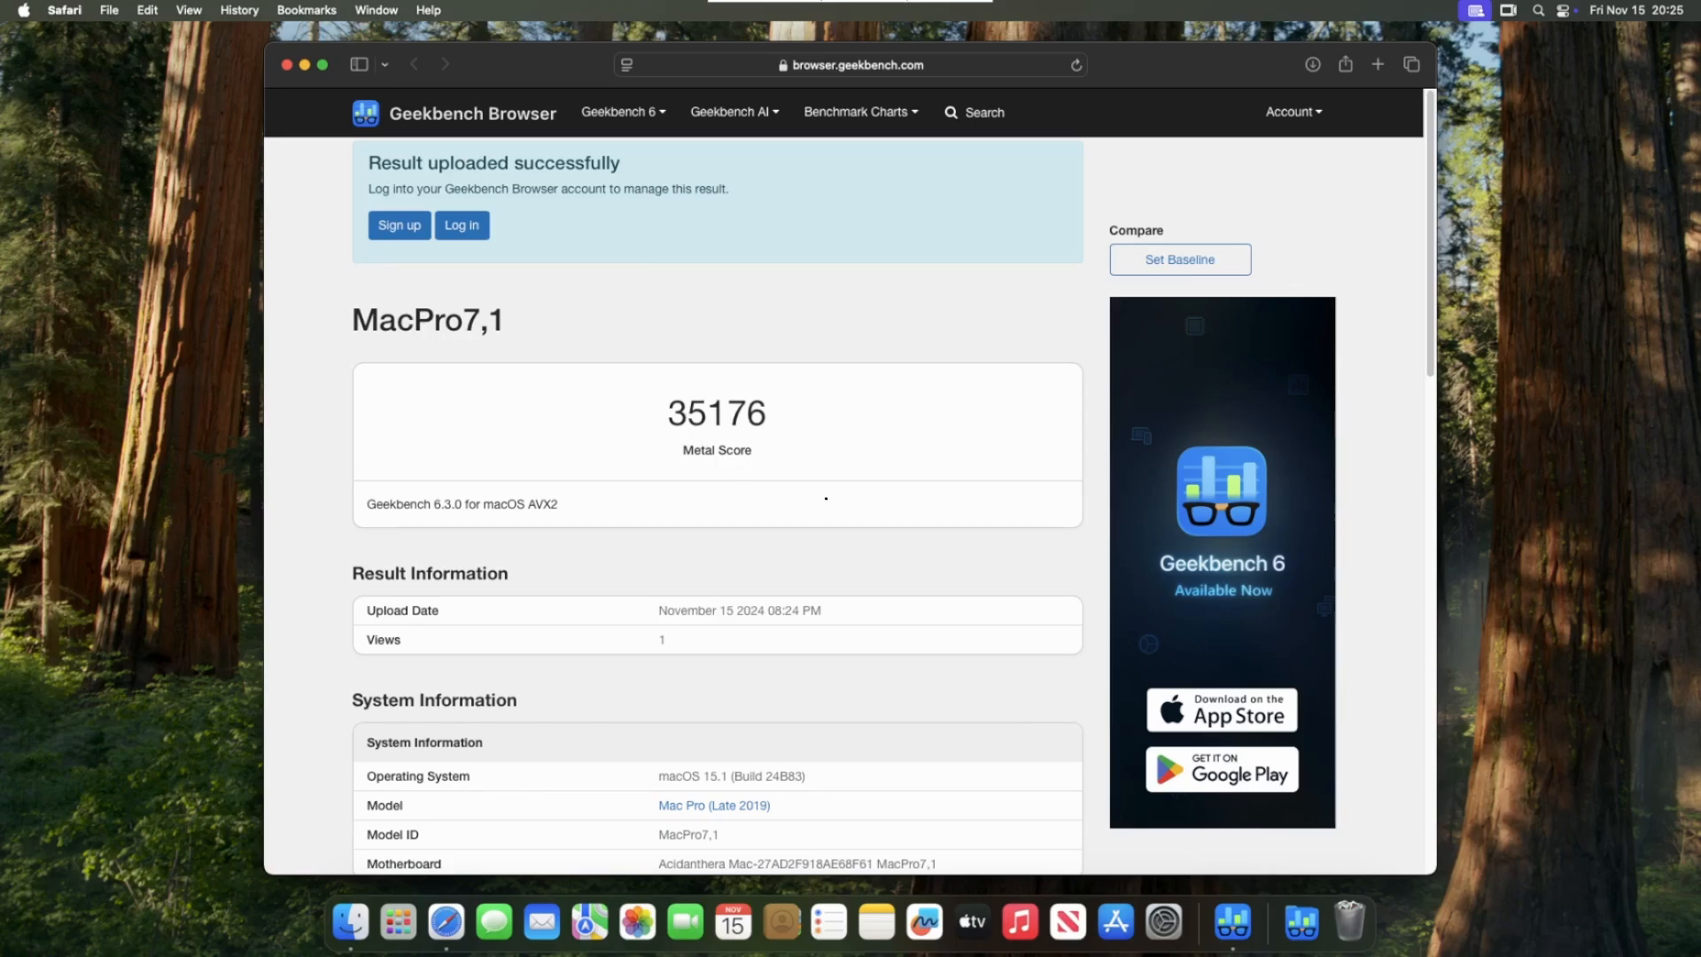
Step: Review the uploaded Geekbench result page and highlight its Metal score
scroll(834, 495, down, 1)
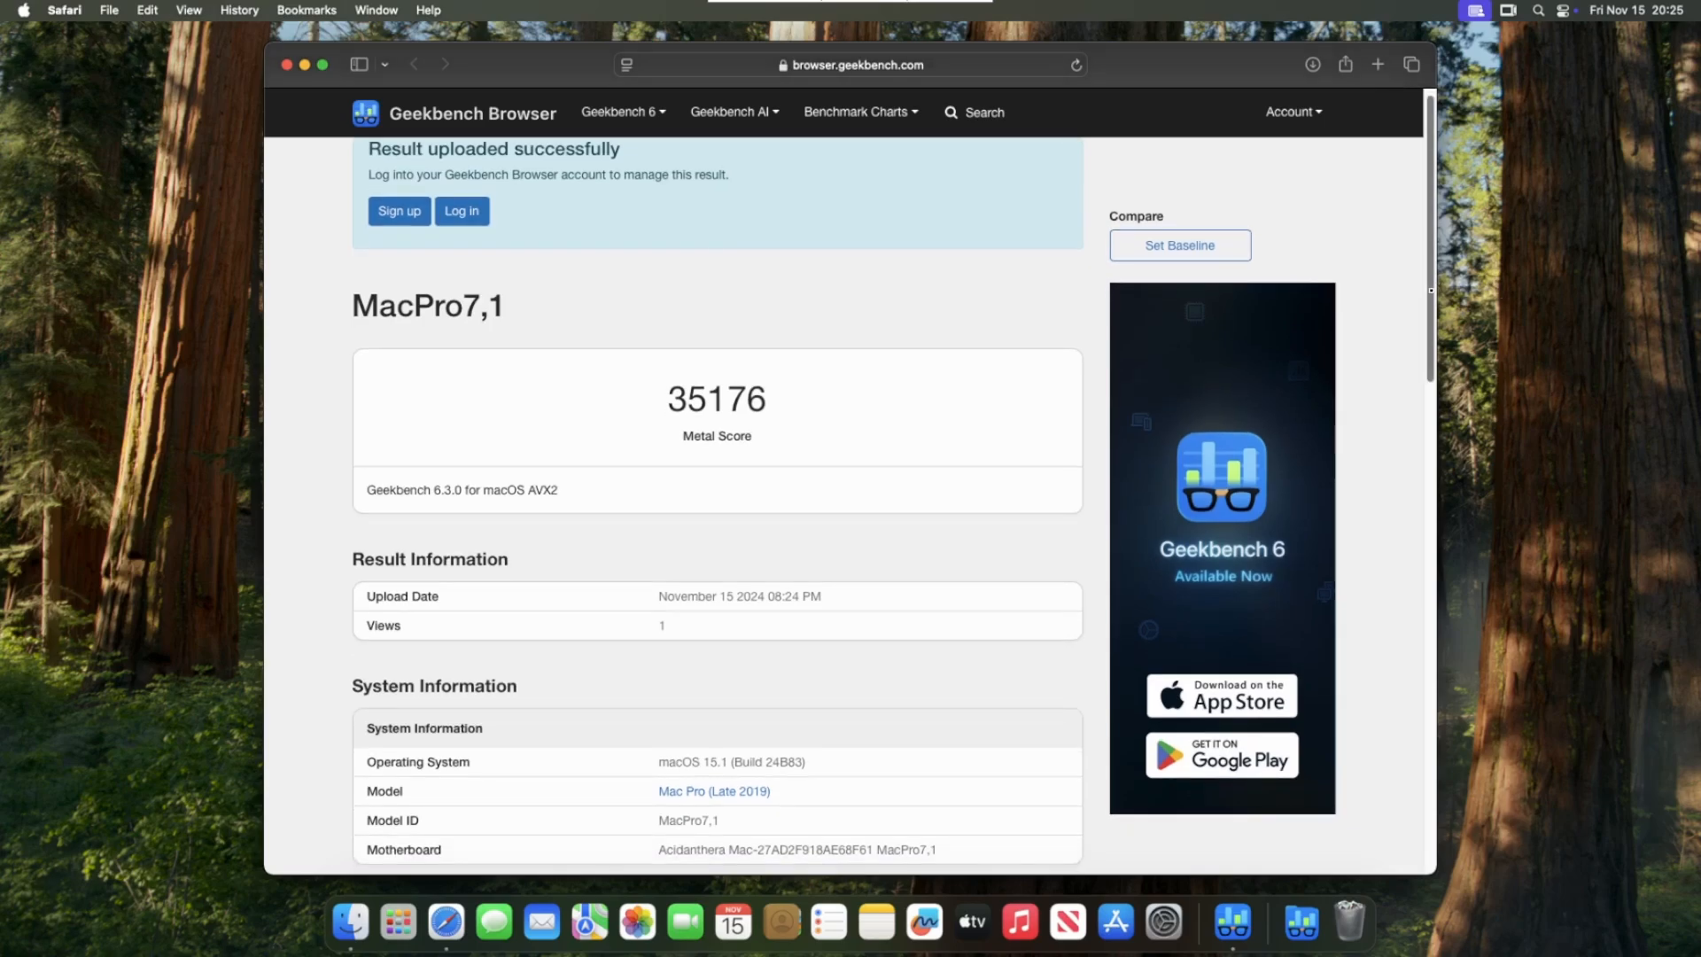
scroll(1433, 323, down, 3)
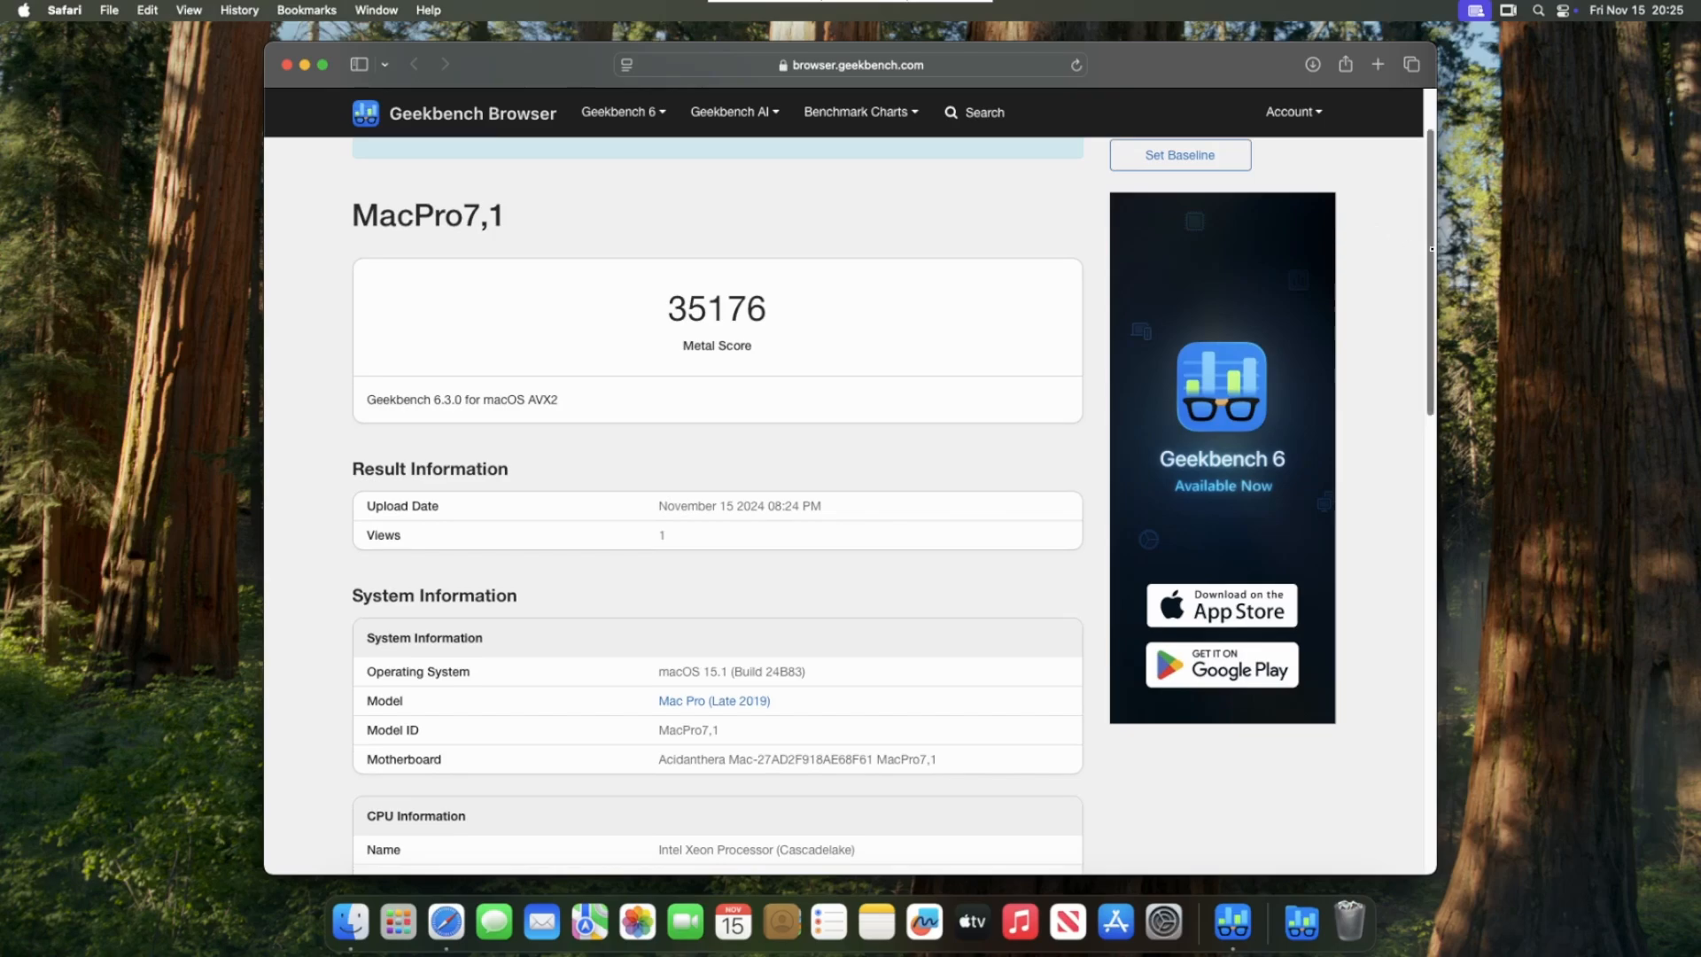
scroll(1429, 306, down, 5)
drag(1429, 306, 1460, 155)
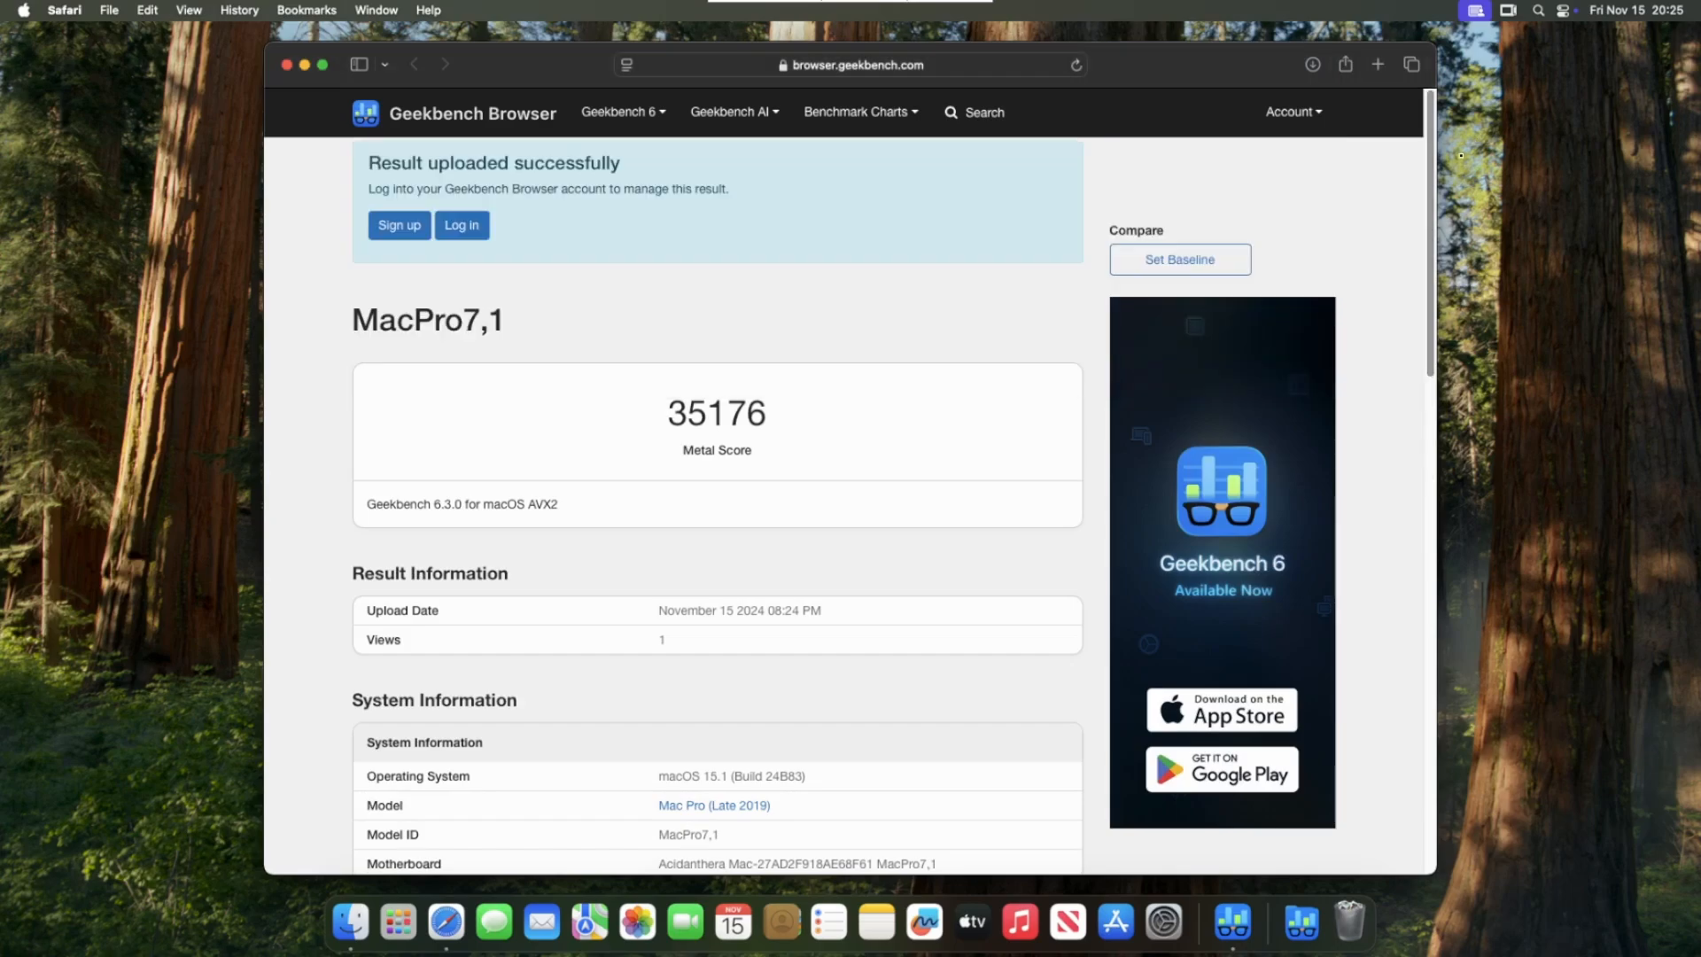
scroll(828, 505, down, 2)
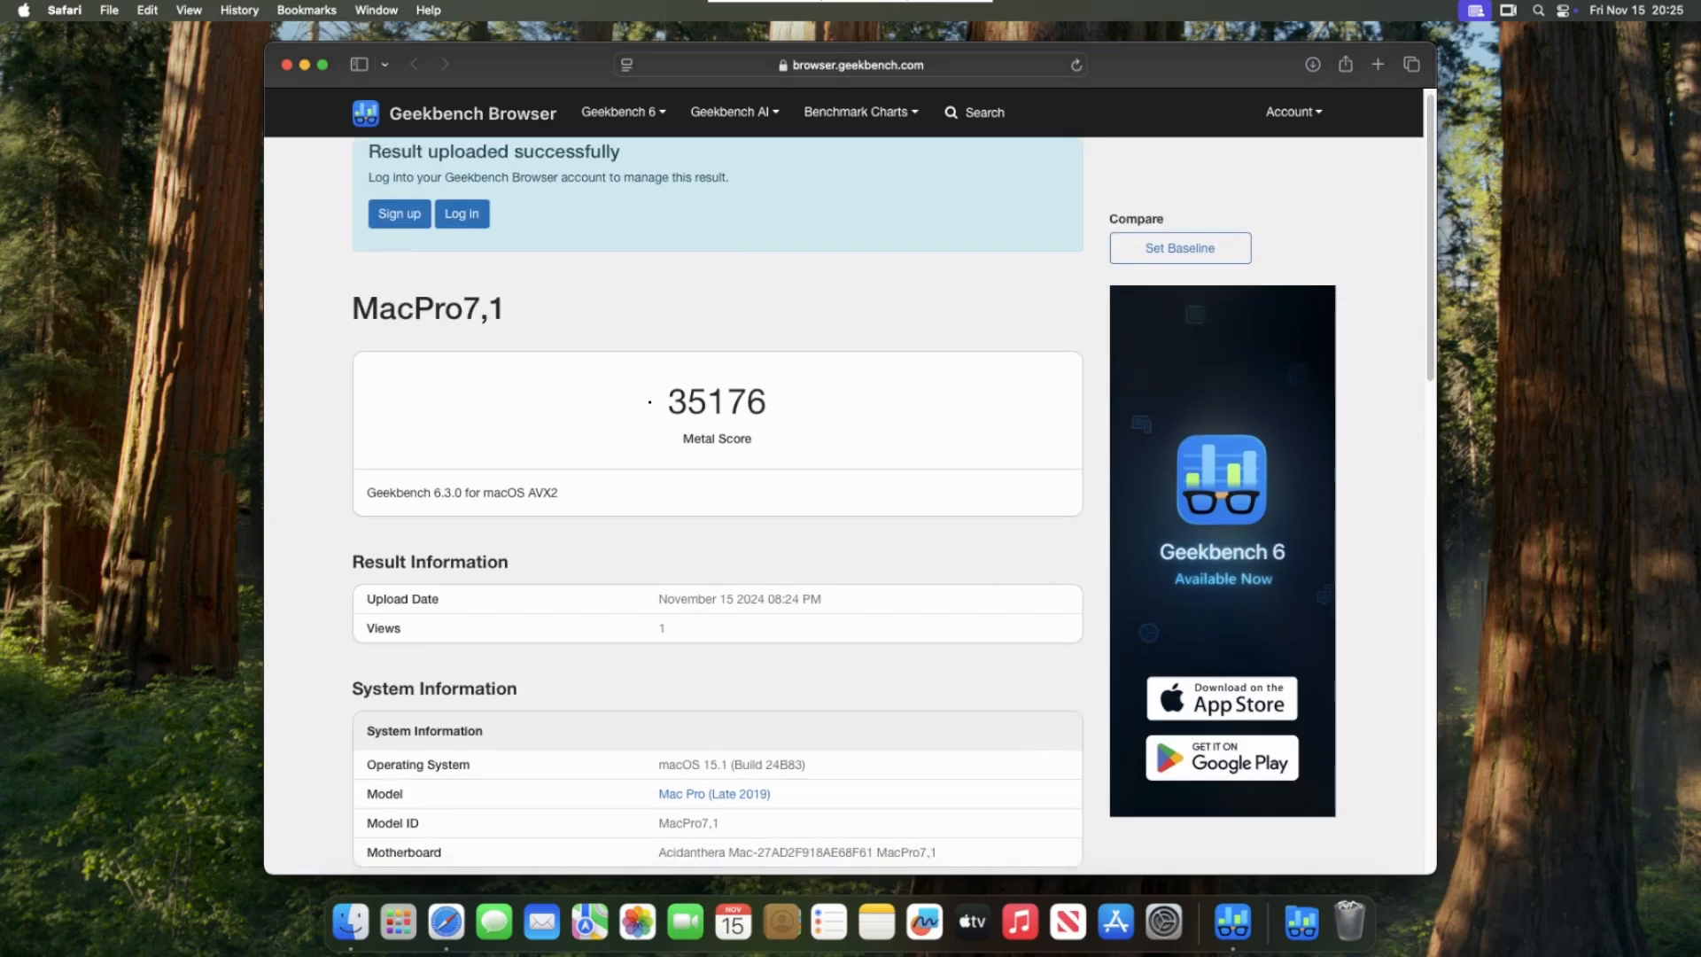
drag(649, 402, 823, 409)
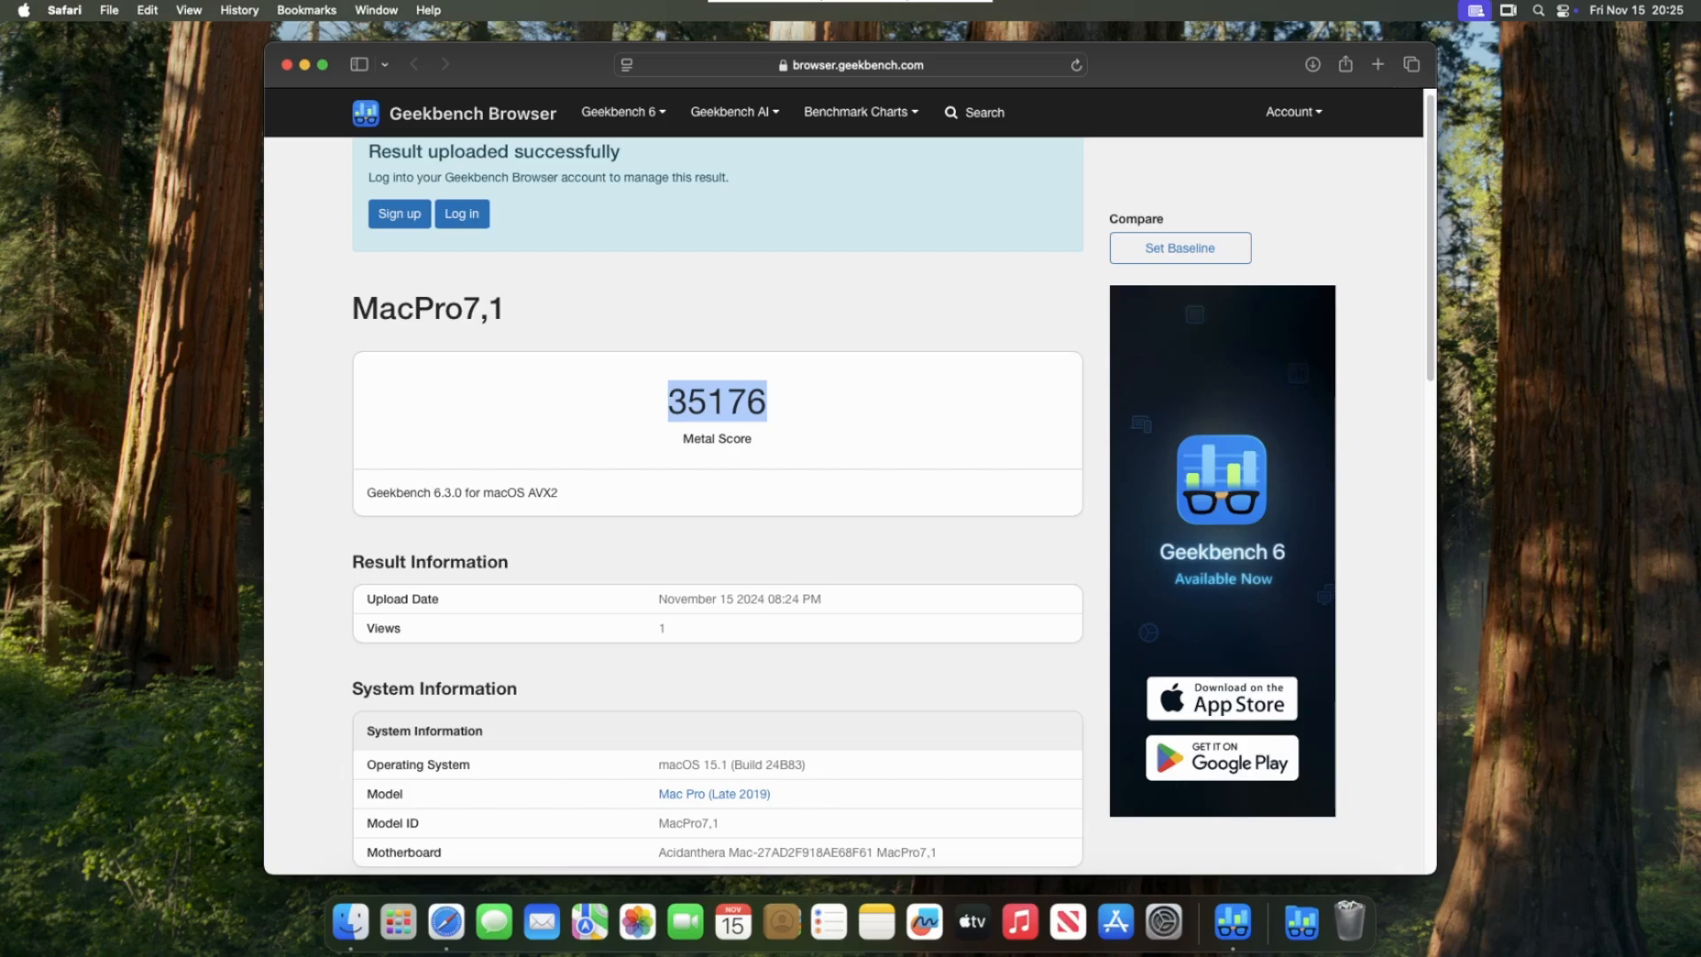
Step: Set the uploaded result as the comparison baseline and review the comparison's system and Metal information
click(1166, 248)
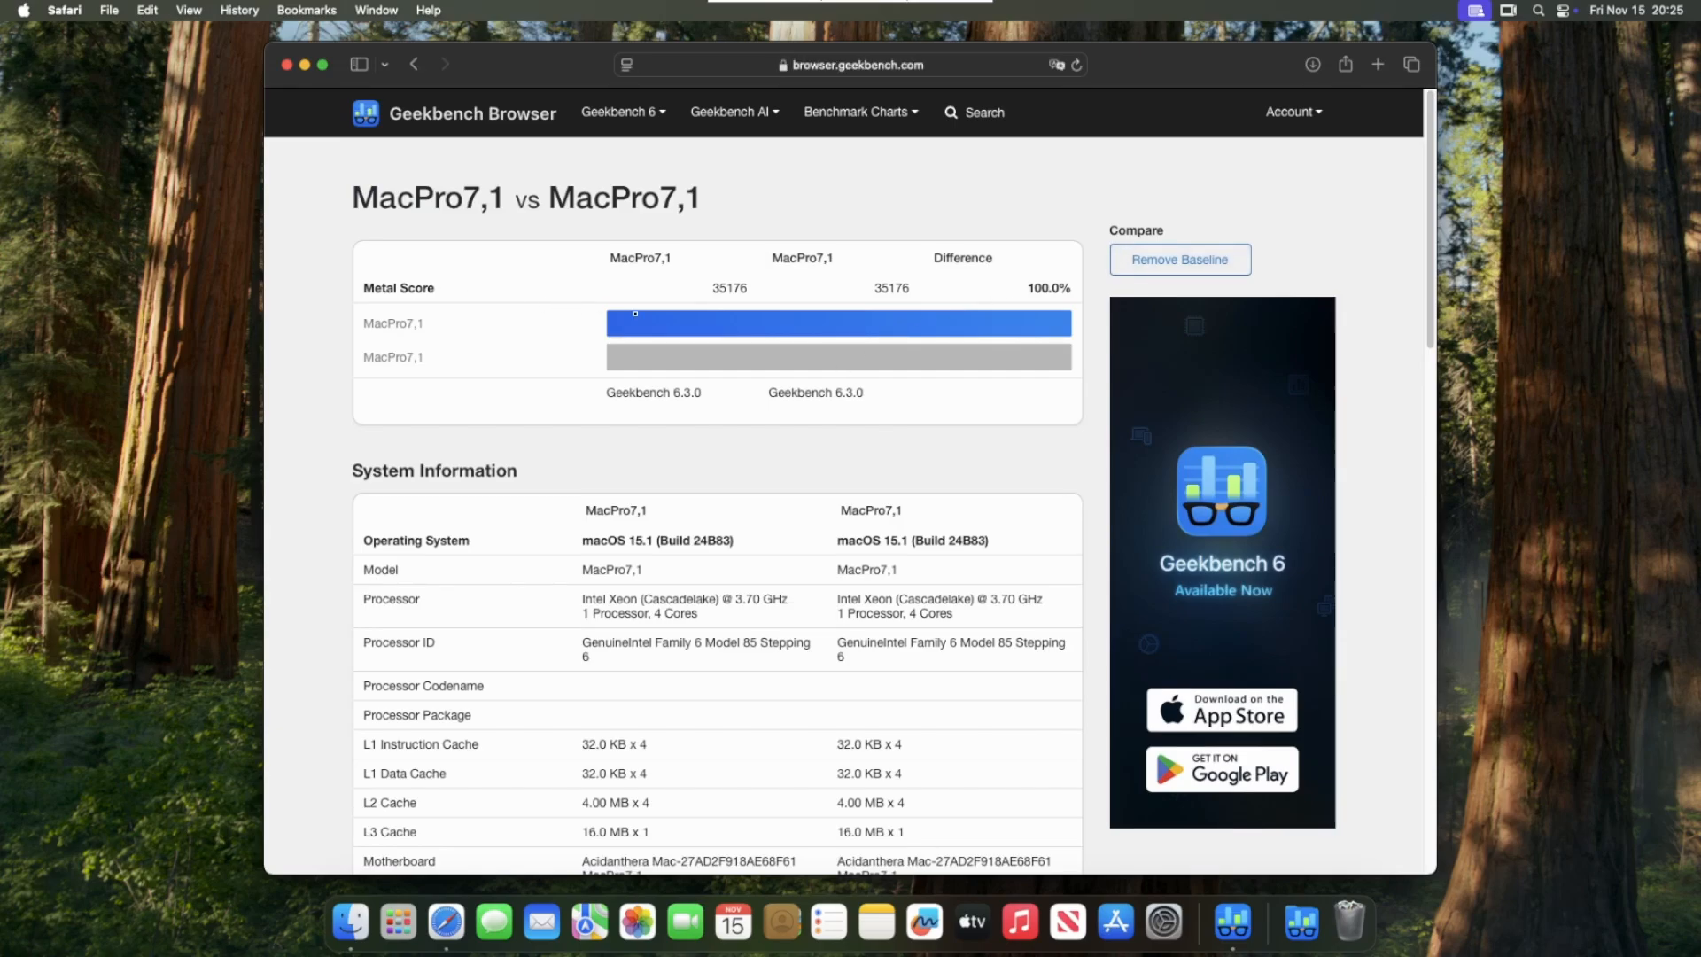
scroll(809, 557, down, 1)
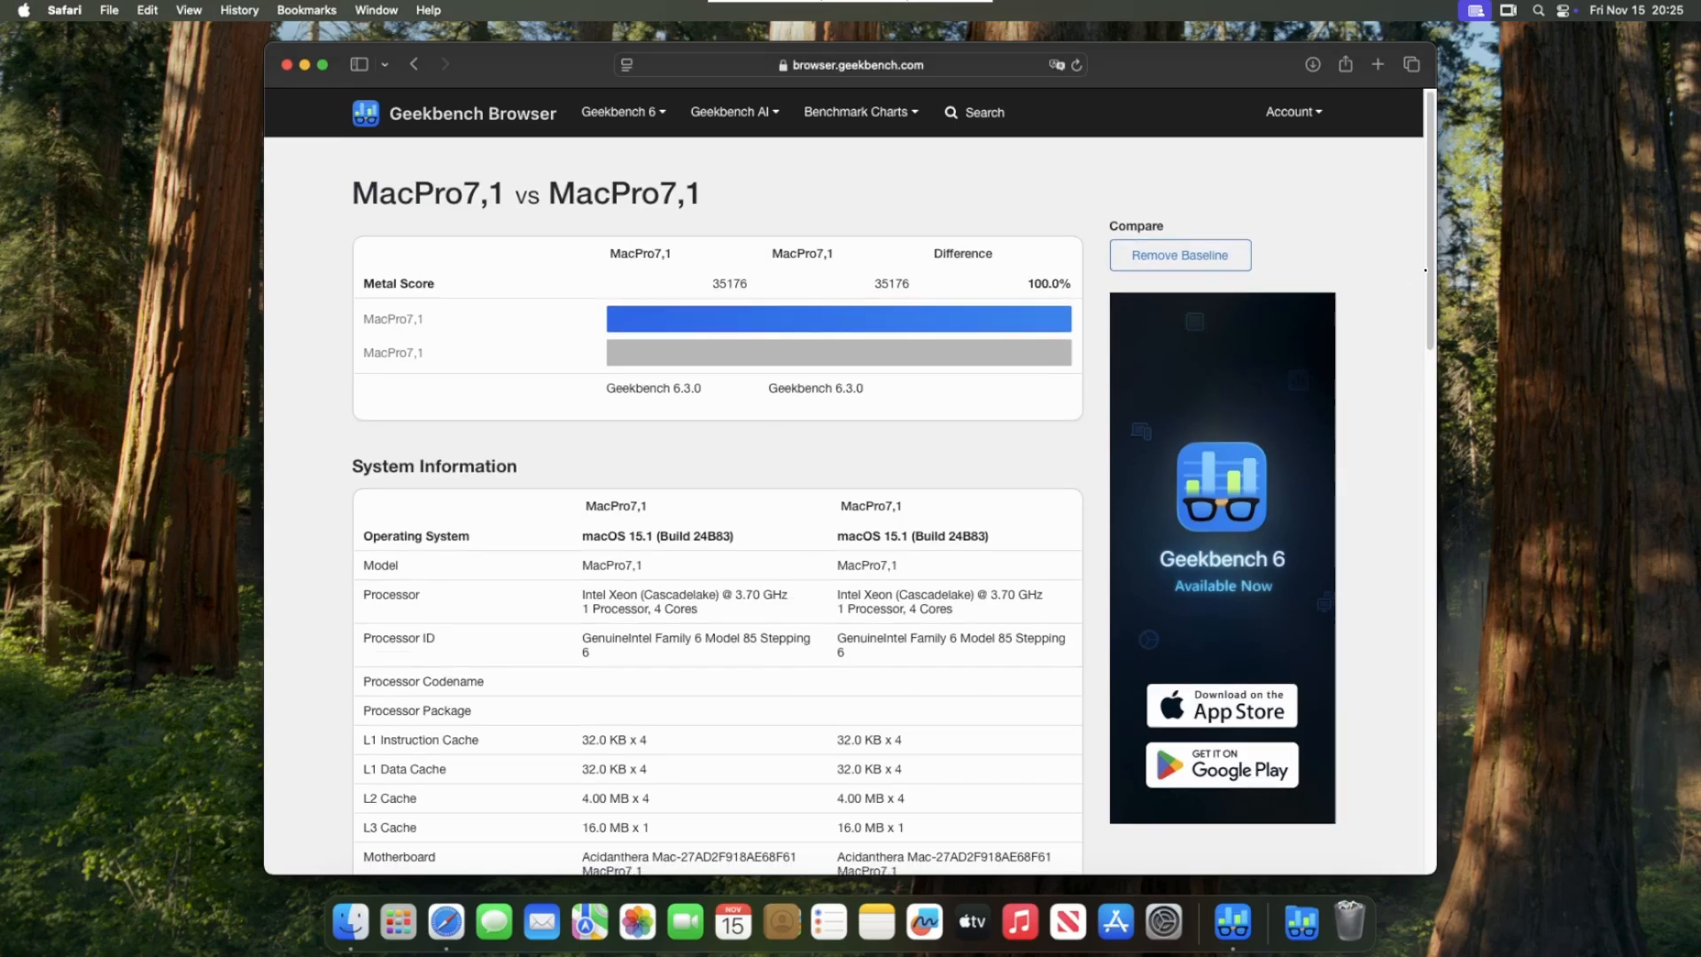
drag(1425, 271, 1431, 343)
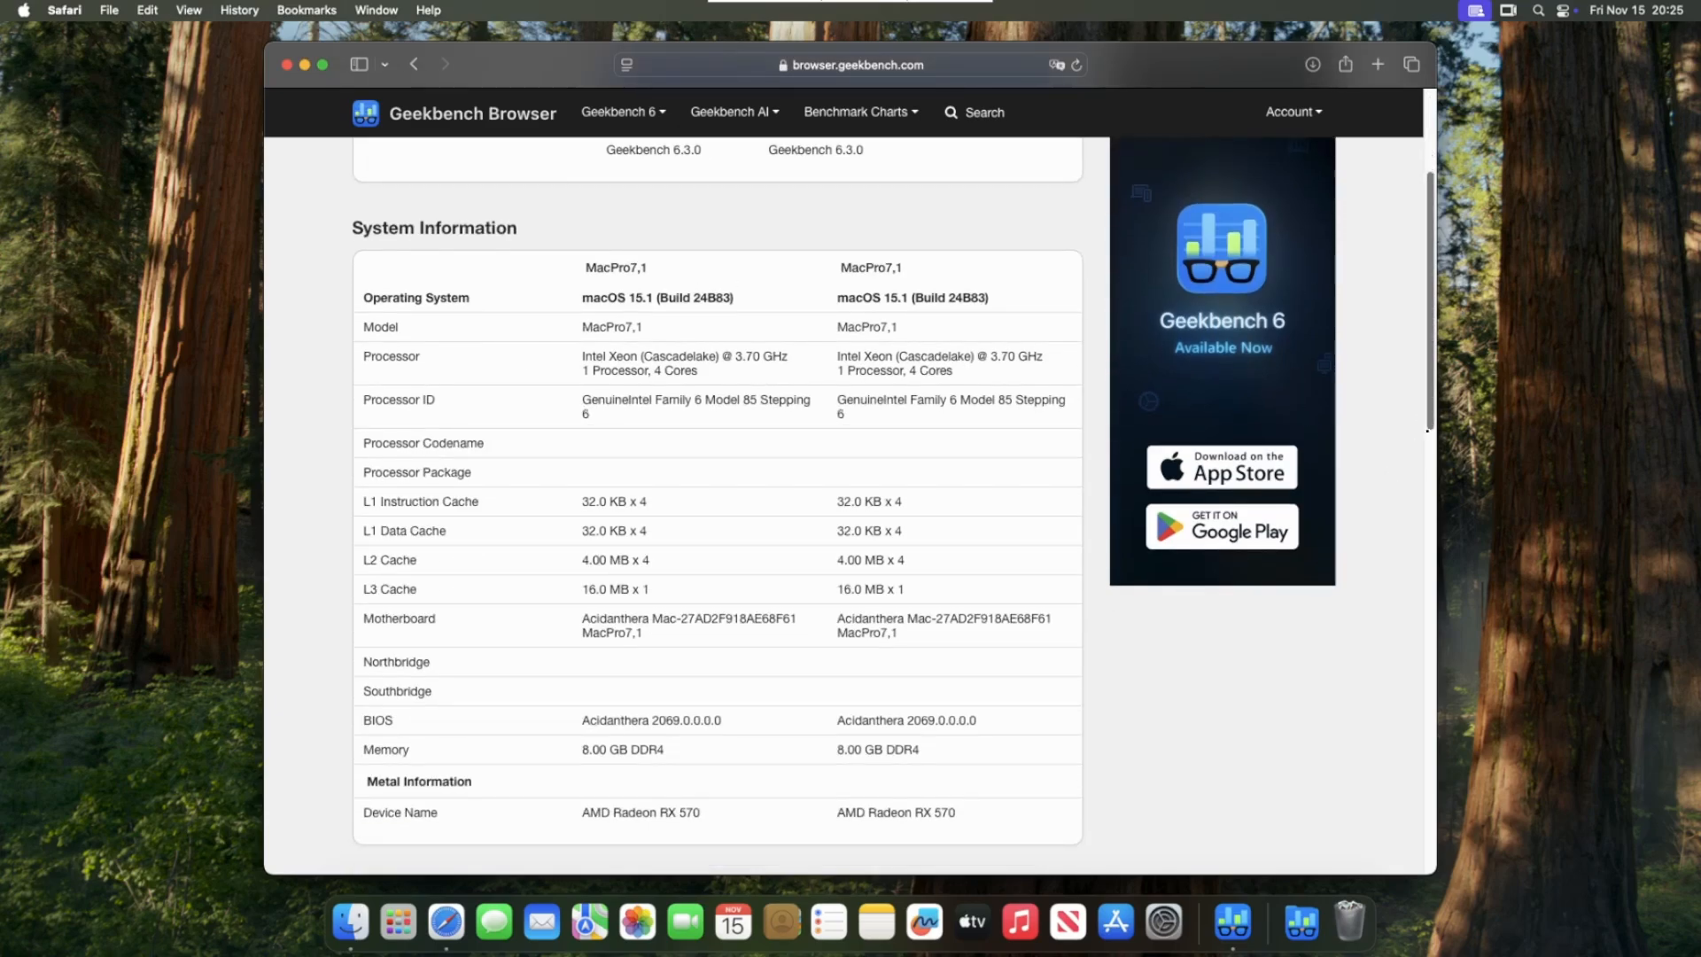
drag(1419, 418, 1407, 306)
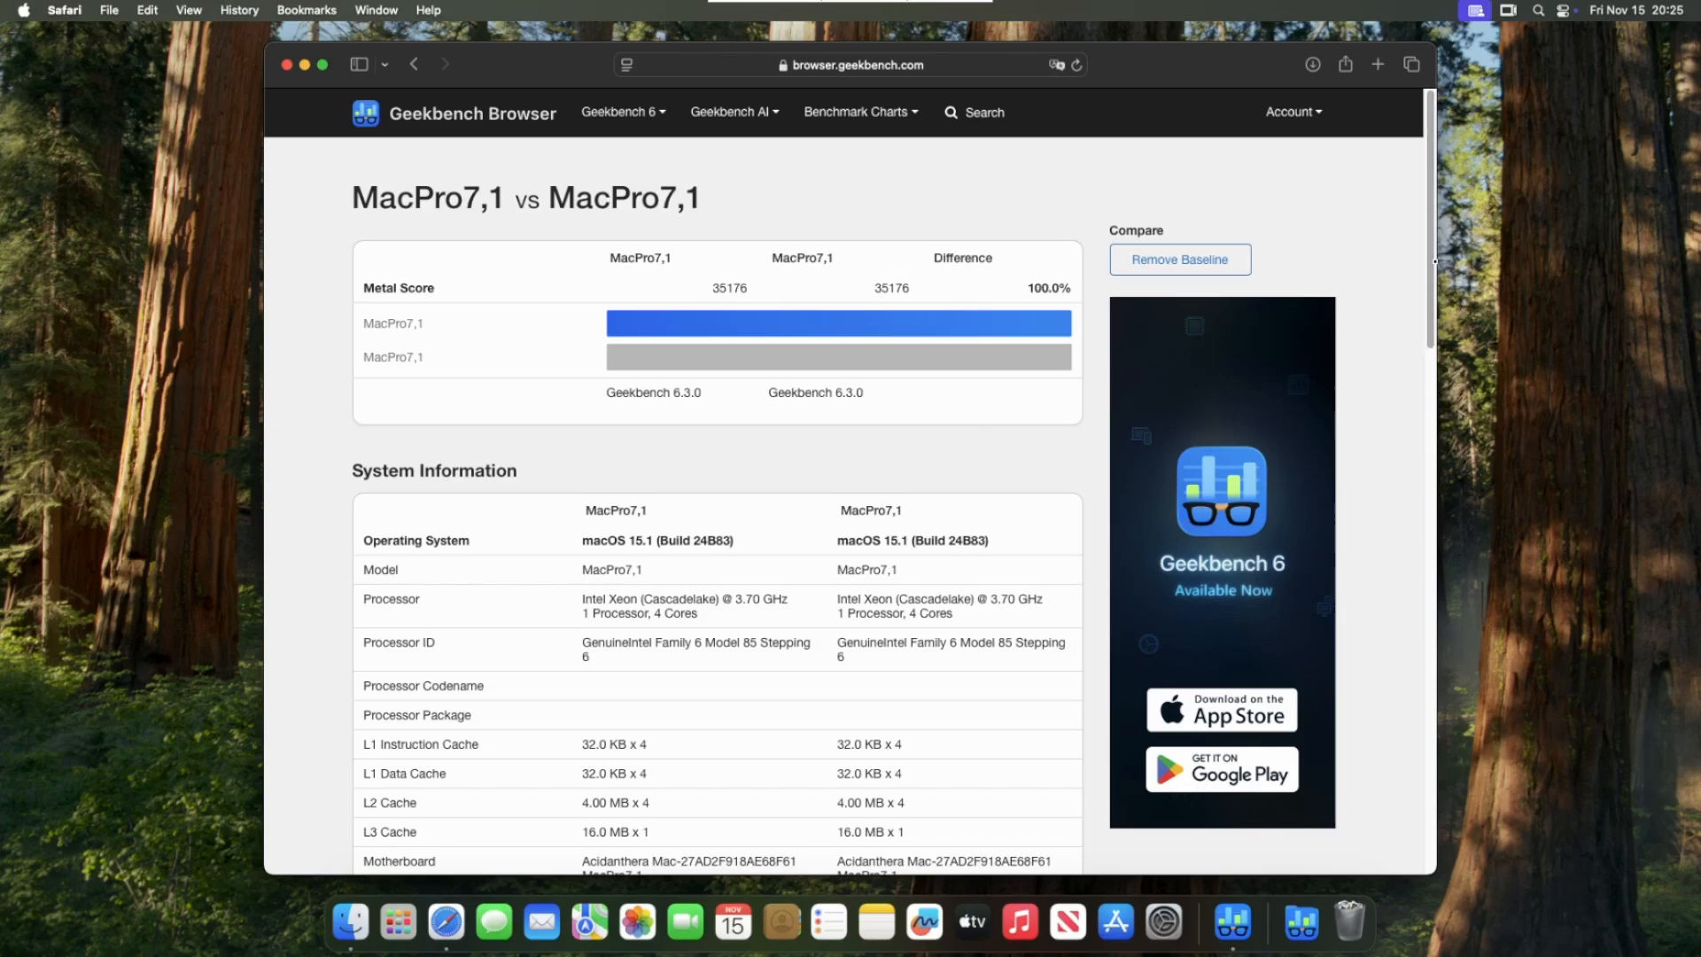
drag(1430, 285, 1427, 351)
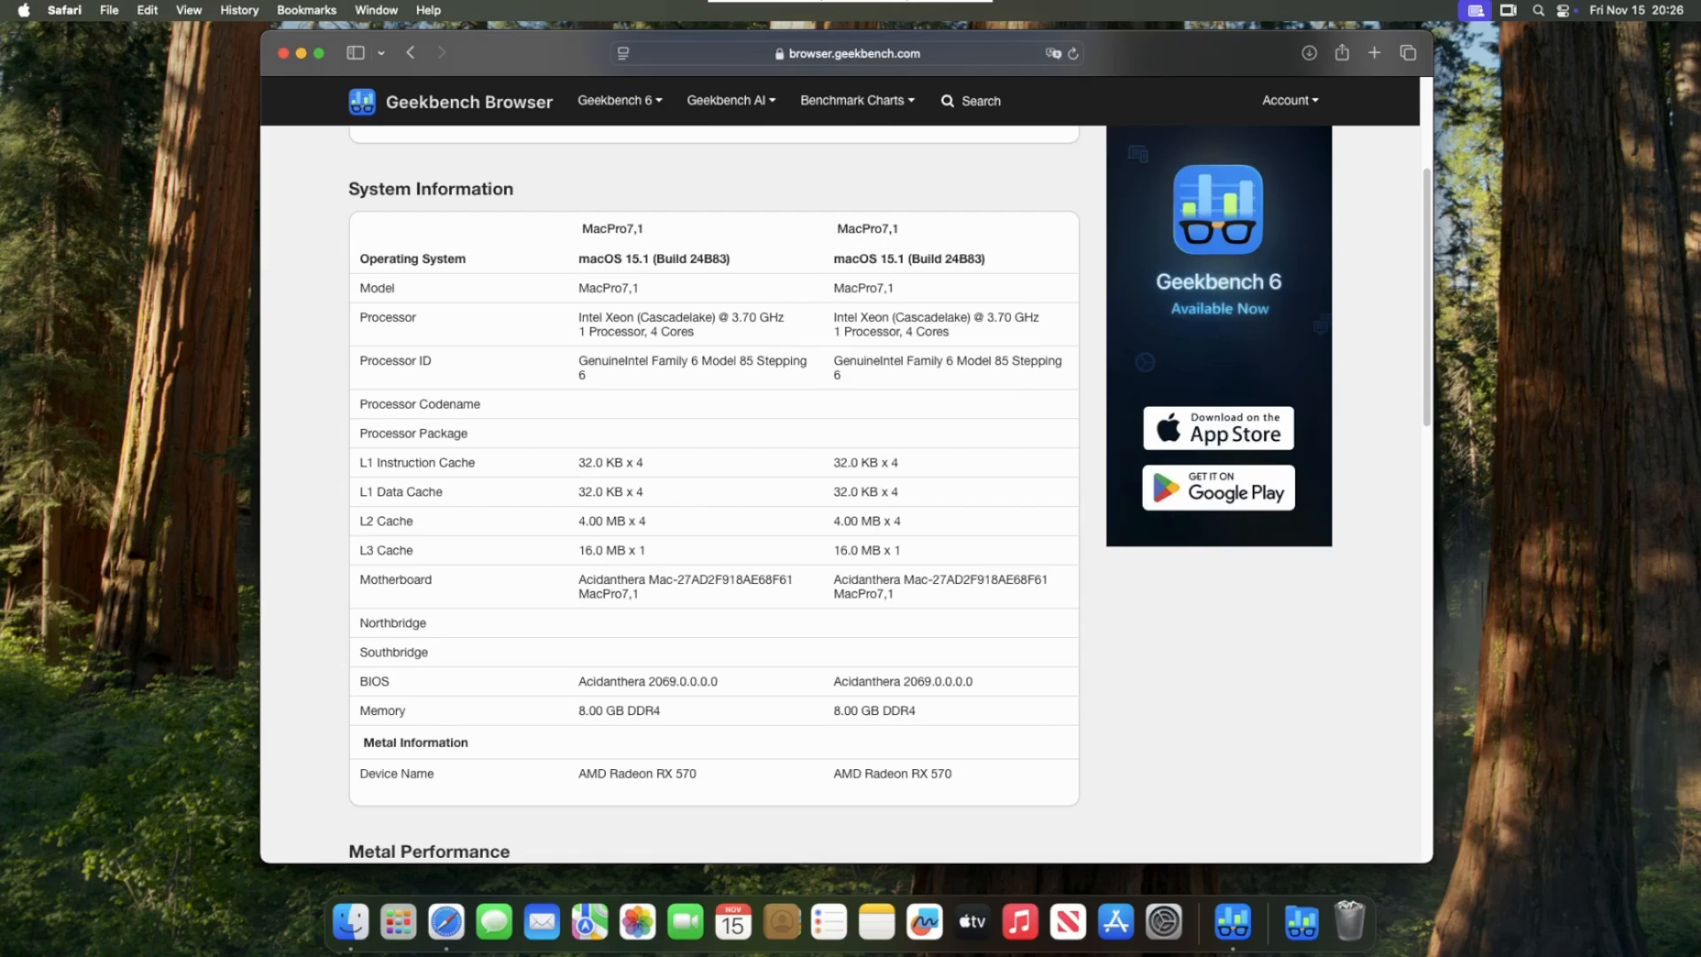